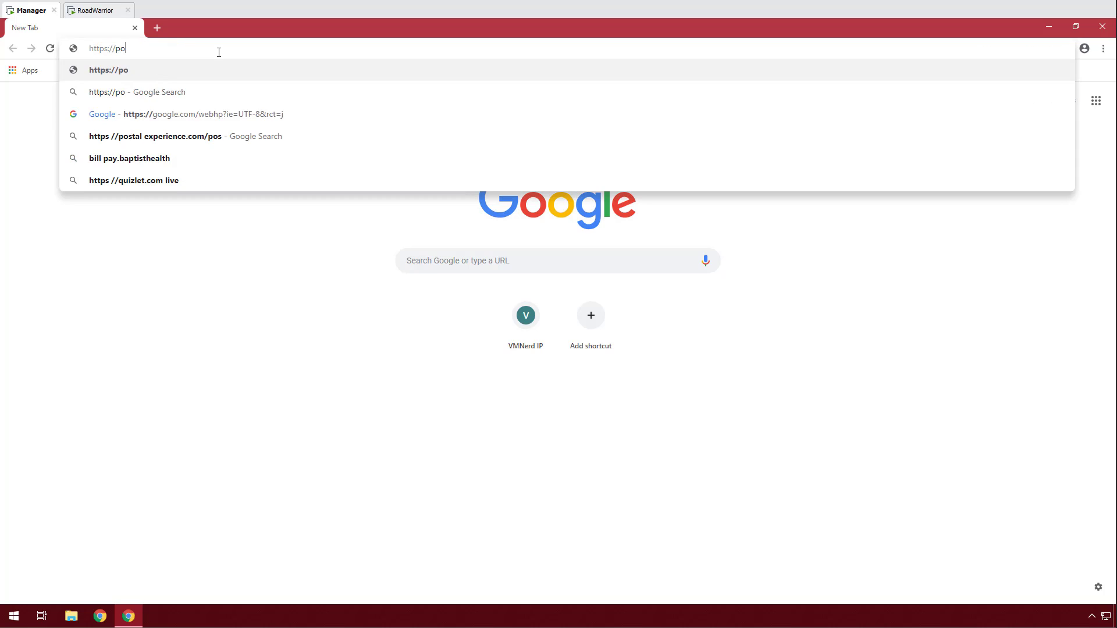
# Load the pfSense sign-in page at pod09.vmnerd.org:65443 in Chrome.
pyautogui.write('vmnerd')
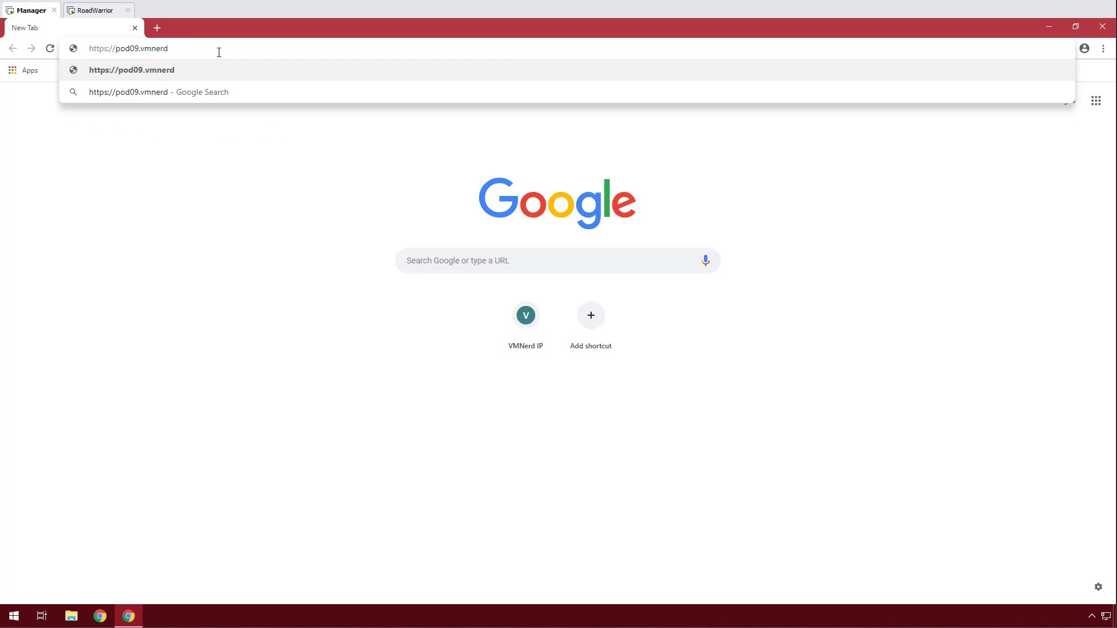
pyautogui.write('.org:65443')
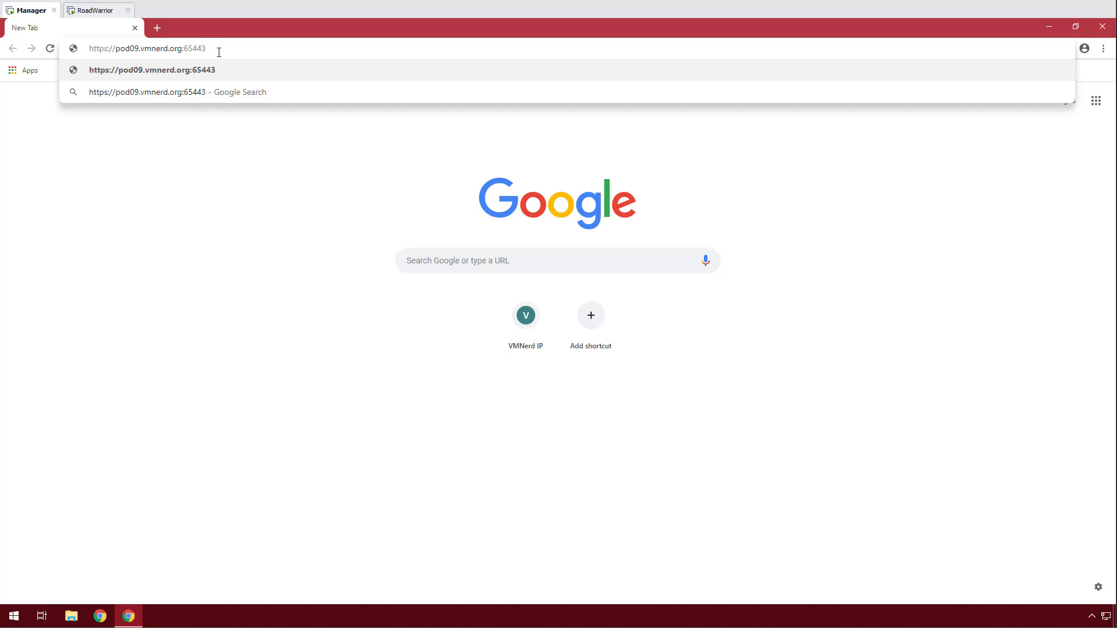
pyautogui.press('Return')
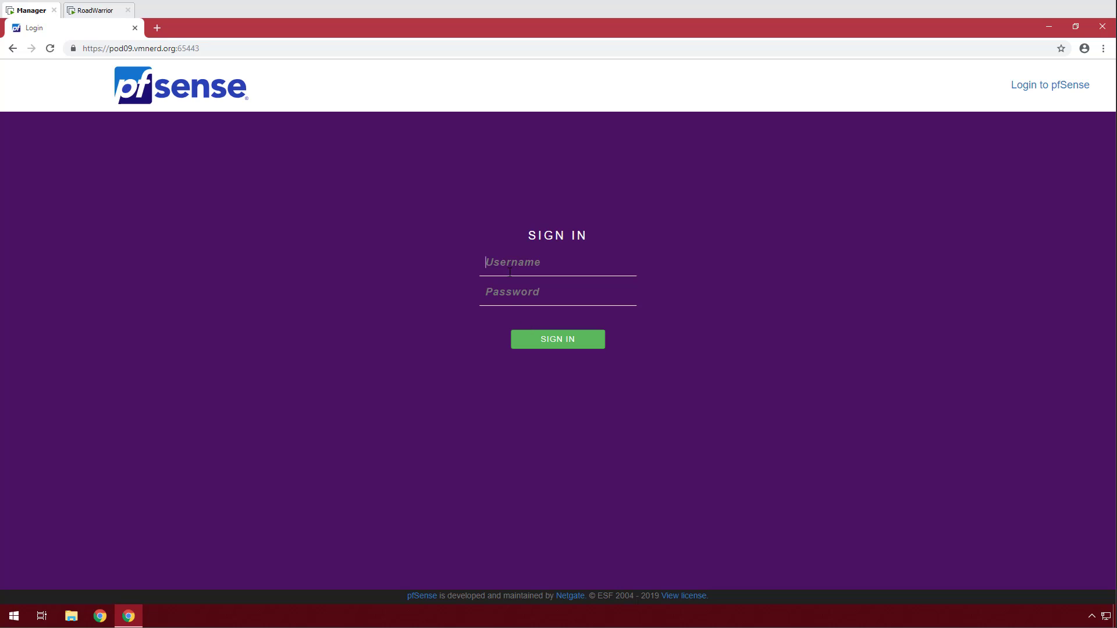
# Sign in to pfSense as admin with the account password.
pyautogui.press('Tab')
pyautogui.press('Return')
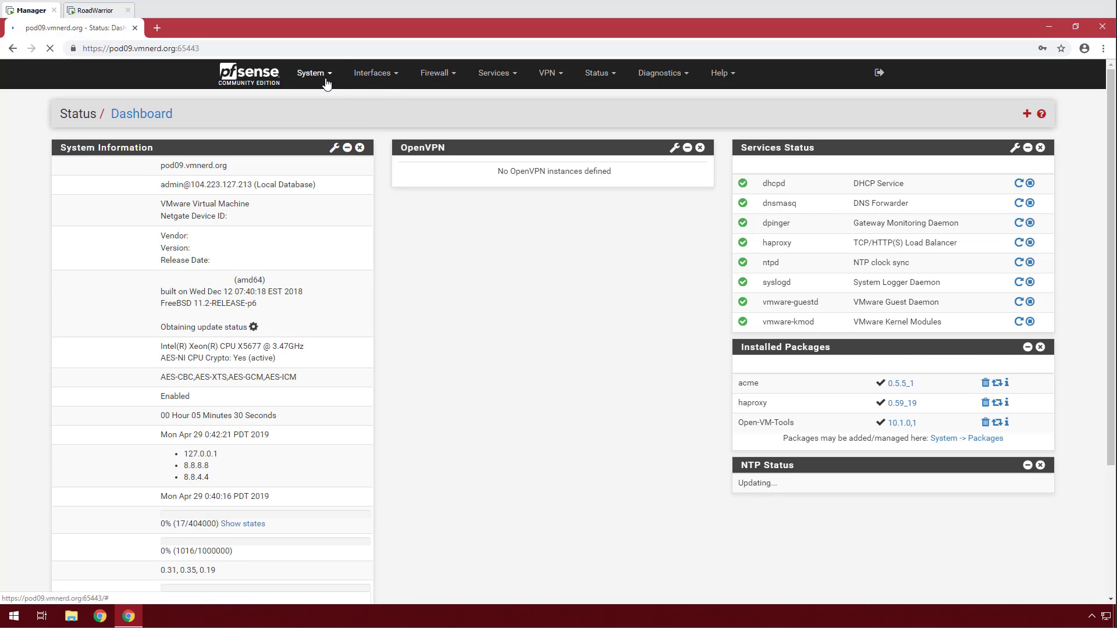
# Find openvpn-client-export by searching 'vpn' in Available Packages and install it.
pyautogui.click(310, 74)
pyautogui.click(347, 187)
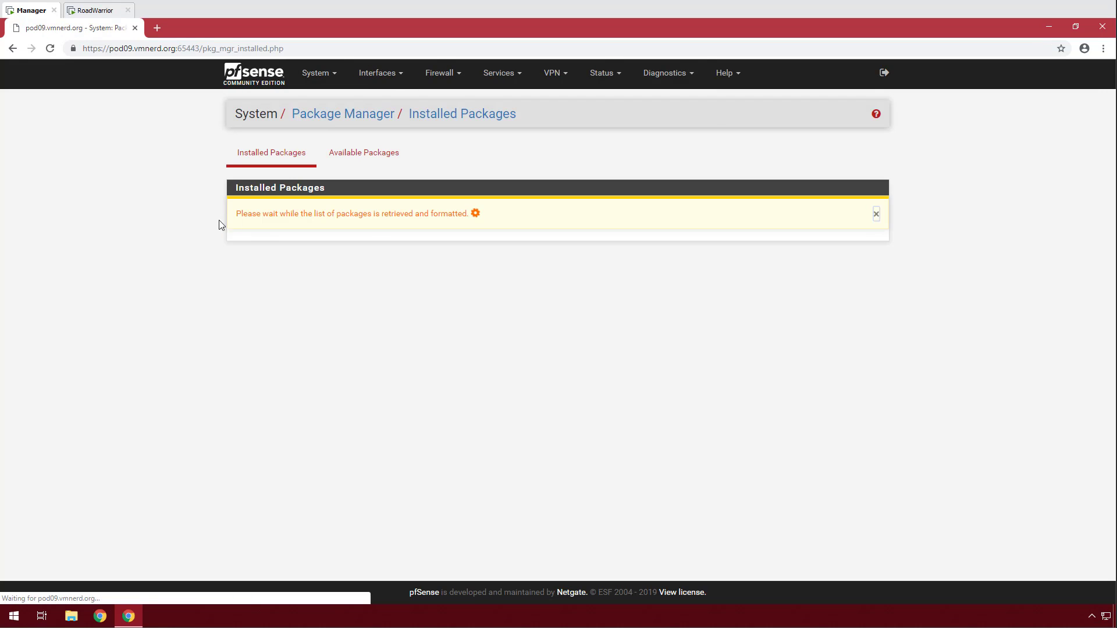
pyautogui.click(385, 160)
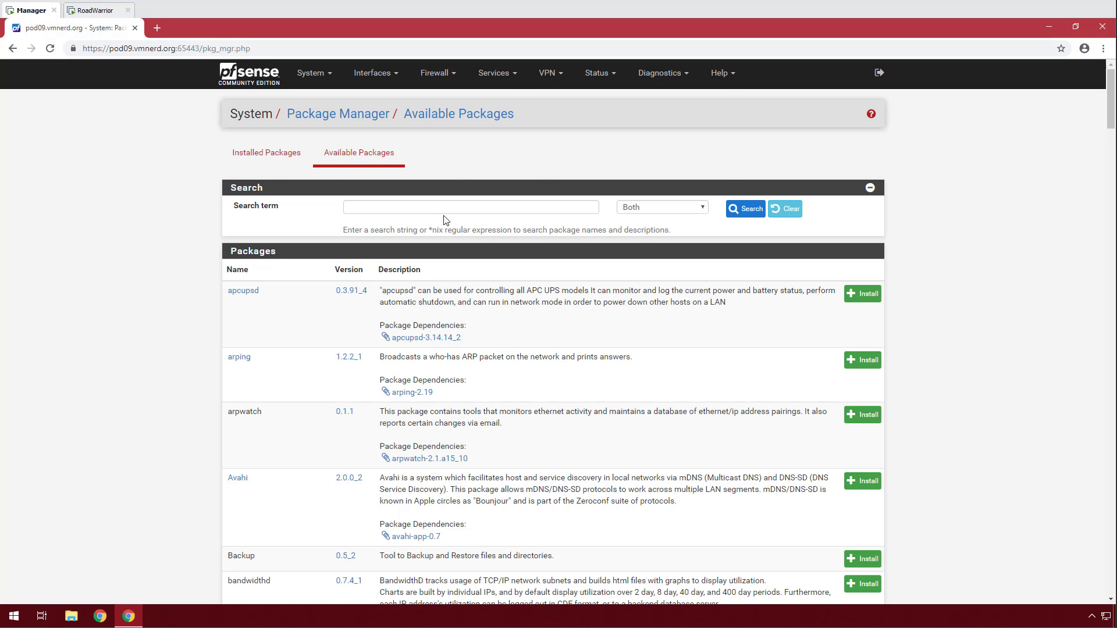
pyautogui.click(424, 206)
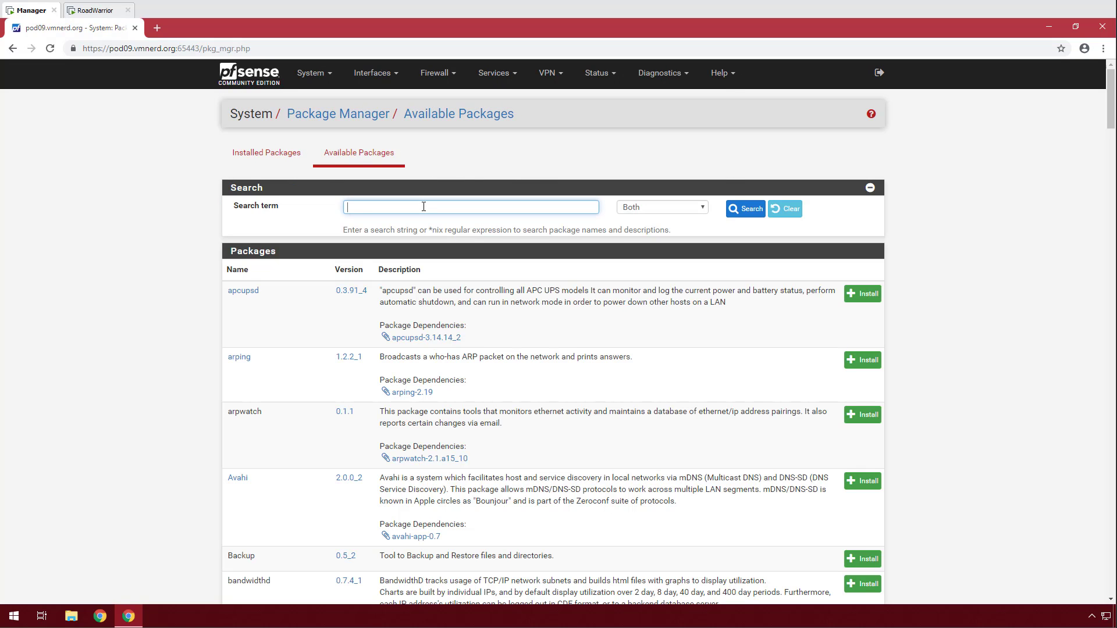
pyautogui.write('vpn')
pyautogui.press('Return')
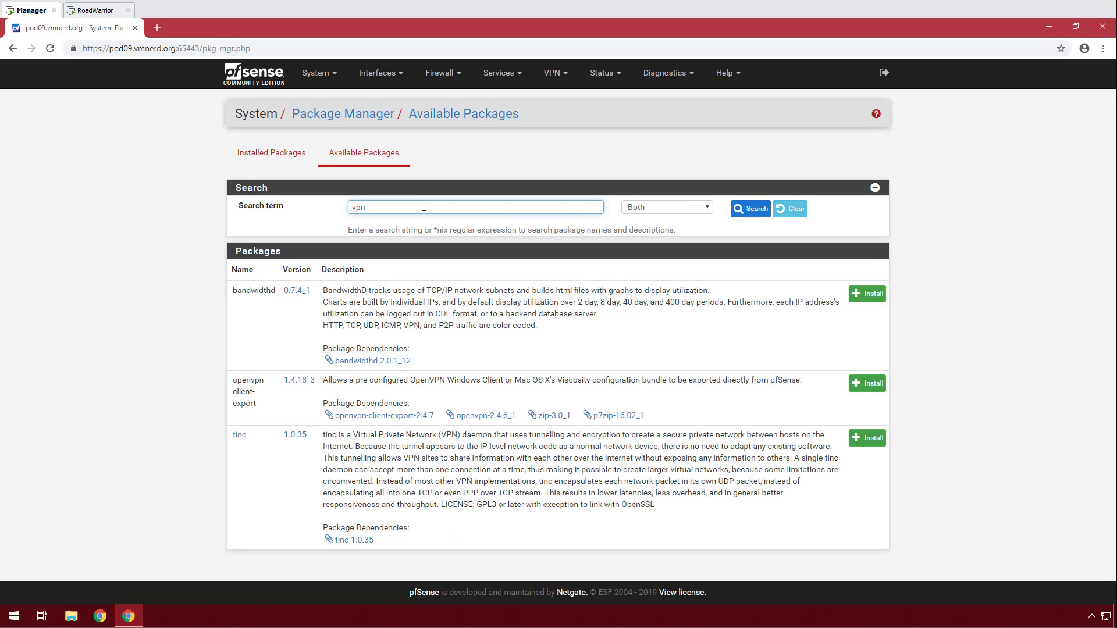
pyautogui.click(867, 383)
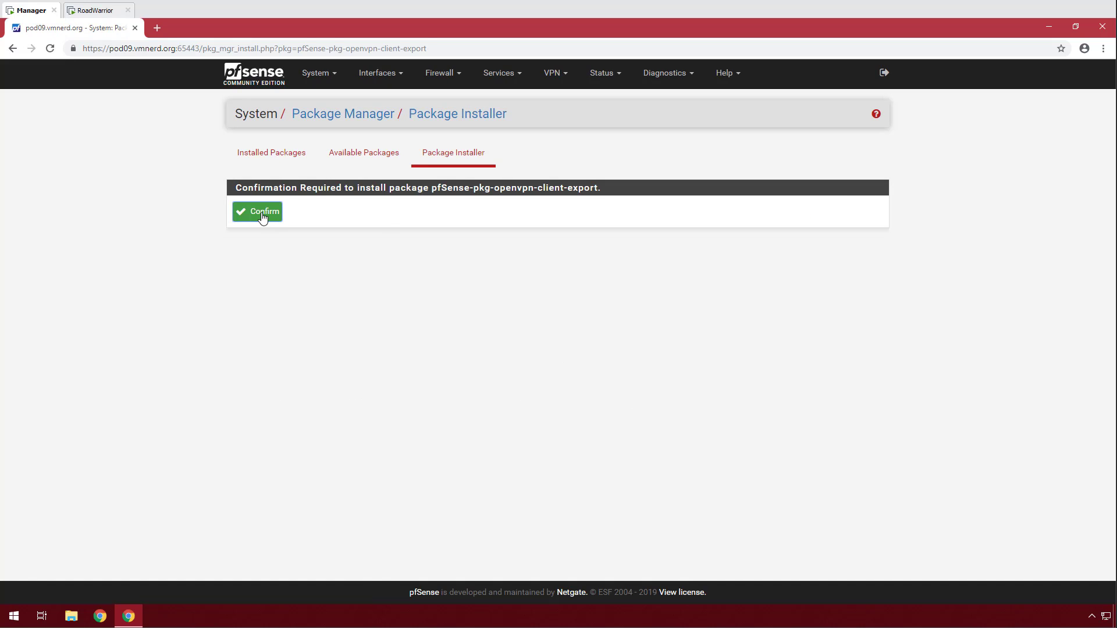
pyautogui.click(262, 213)
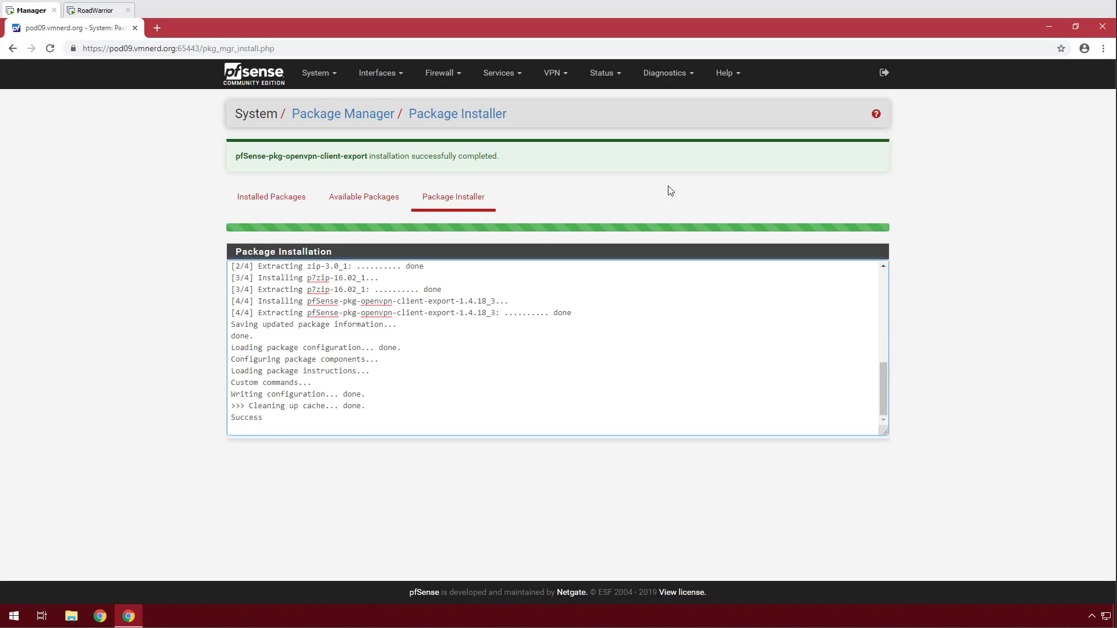
# Start a new certificate authority named VPN-CA with a 4096-bit key and common name VPN-CA.
pyautogui.click(335, 82)
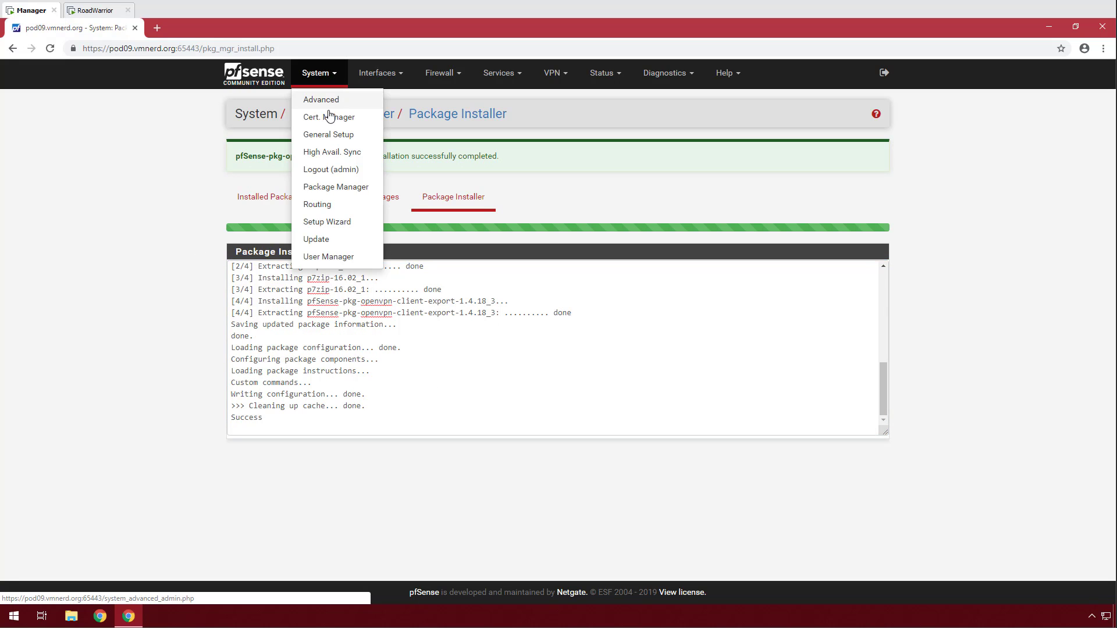
pyautogui.click(327, 117)
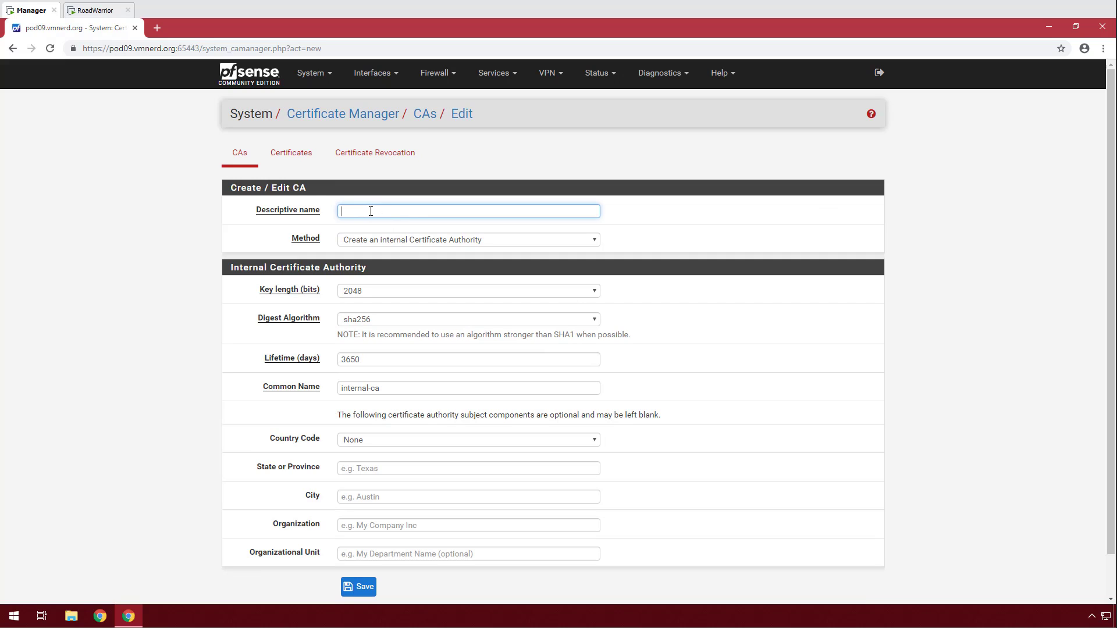
pyautogui.write('VPN-CA')
pyautogui.click(381, 292)
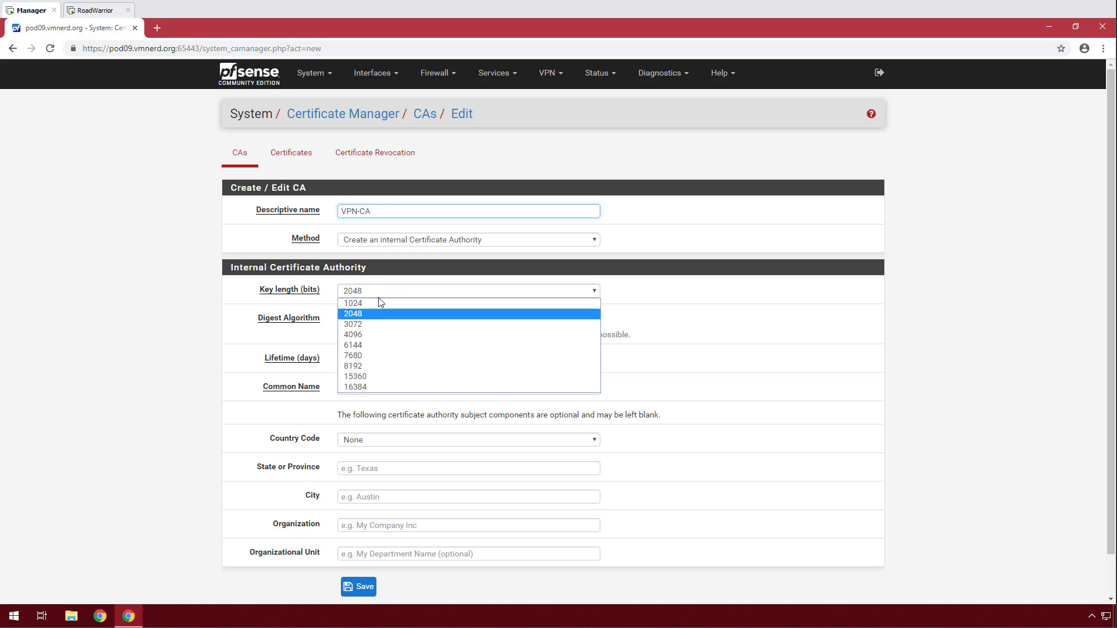
pyautogui.click(382, 334)
pyautogui.scroll(-1, 194, 353)
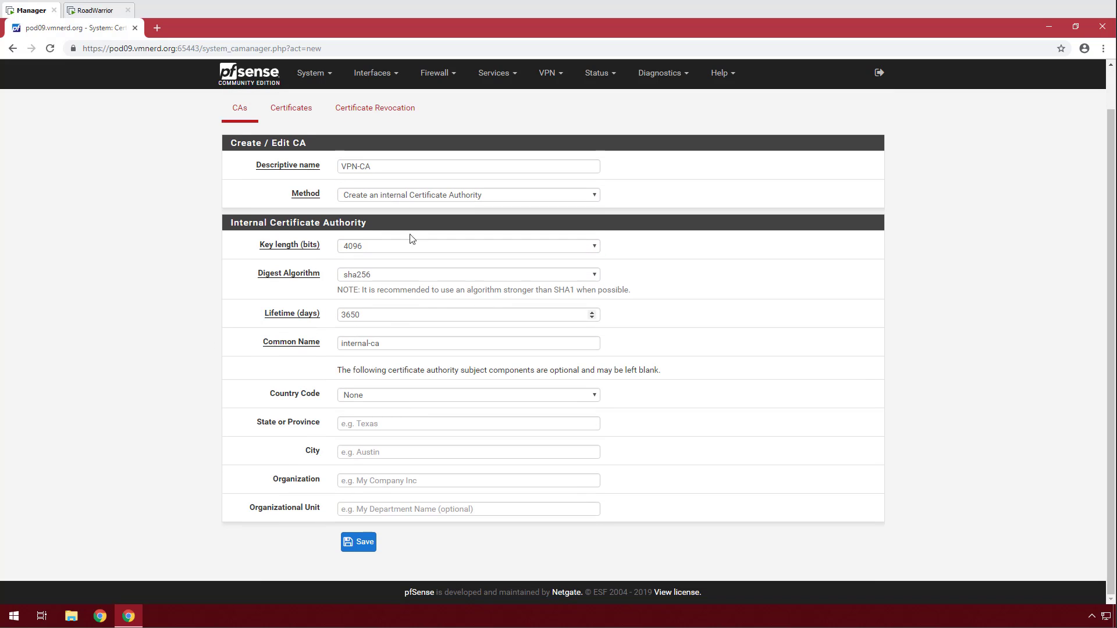
pyautogui.moveTo(379, 173); pyautogui.dragTo(309, 172)
pyautogui.hotkey('ctrl', 'c')
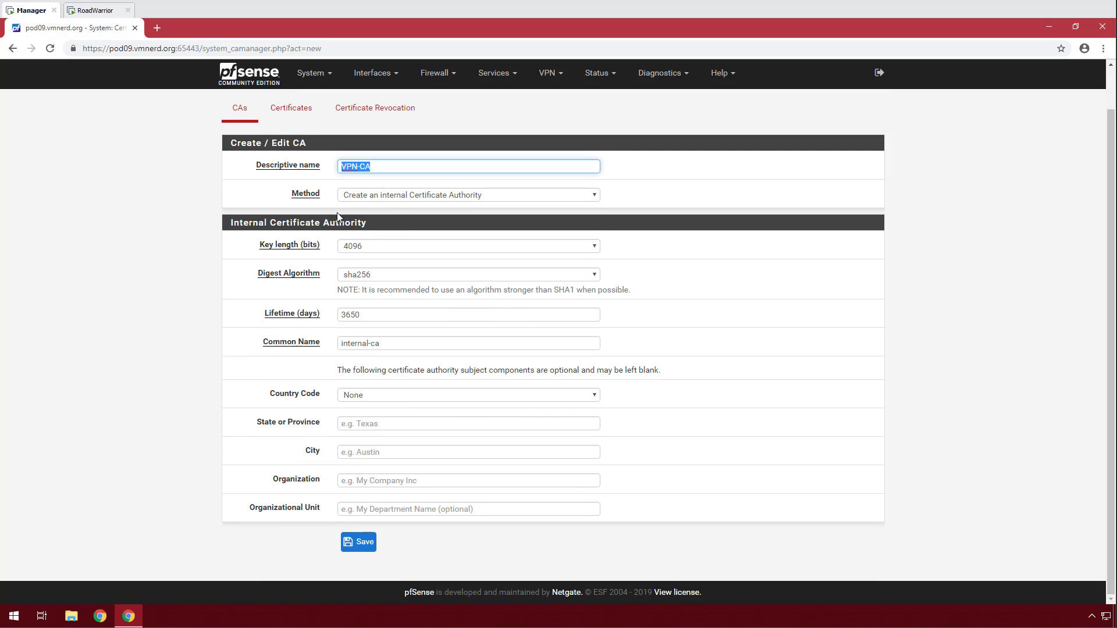
pyautogui.tripleClick(385, 343)
pyautogui.hotkey('ctrl', 'v')
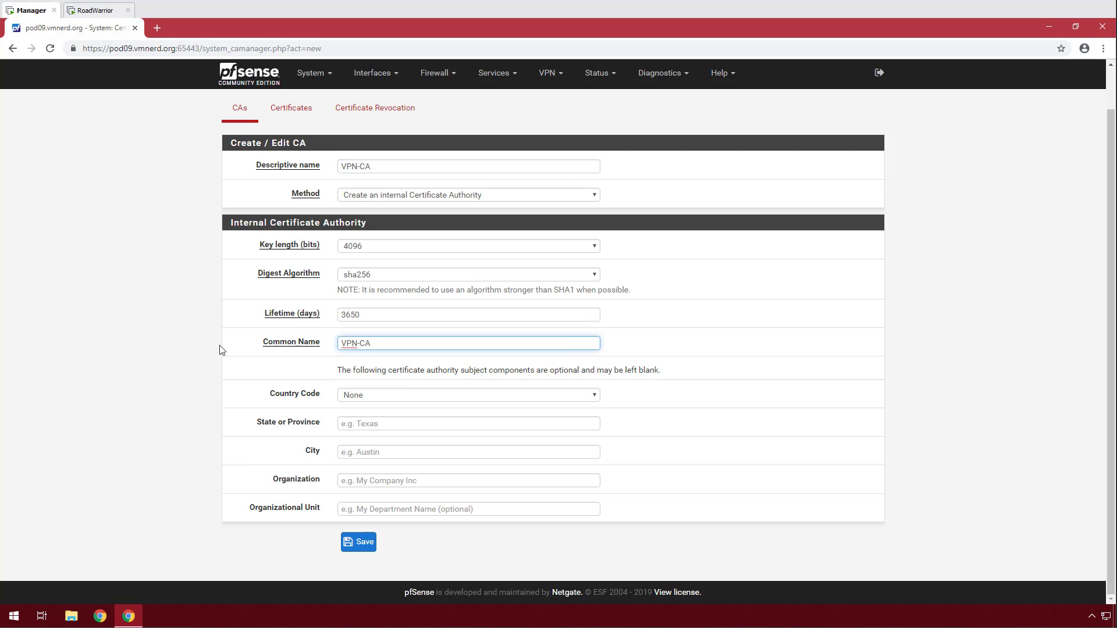
# Fill in US, CA, San Jose, VMNerd and IT as the CA's details and save it.
pyautogui.click(379, 397)
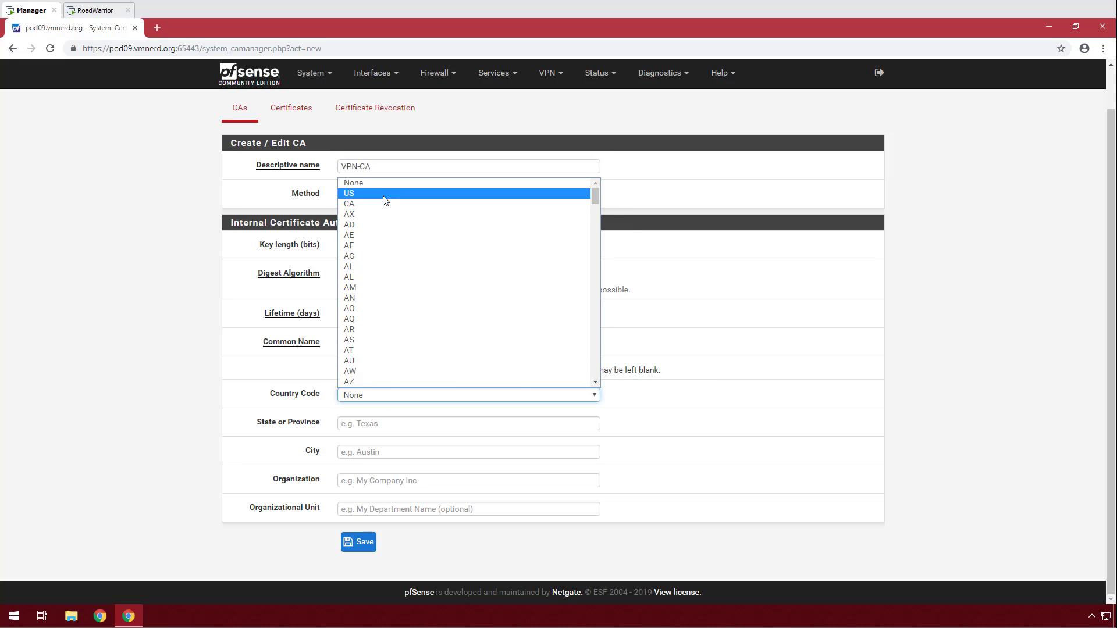
pyautogui.click(382, 196)
pyautogui.click(350, 423)
pyautogui.write('CA')
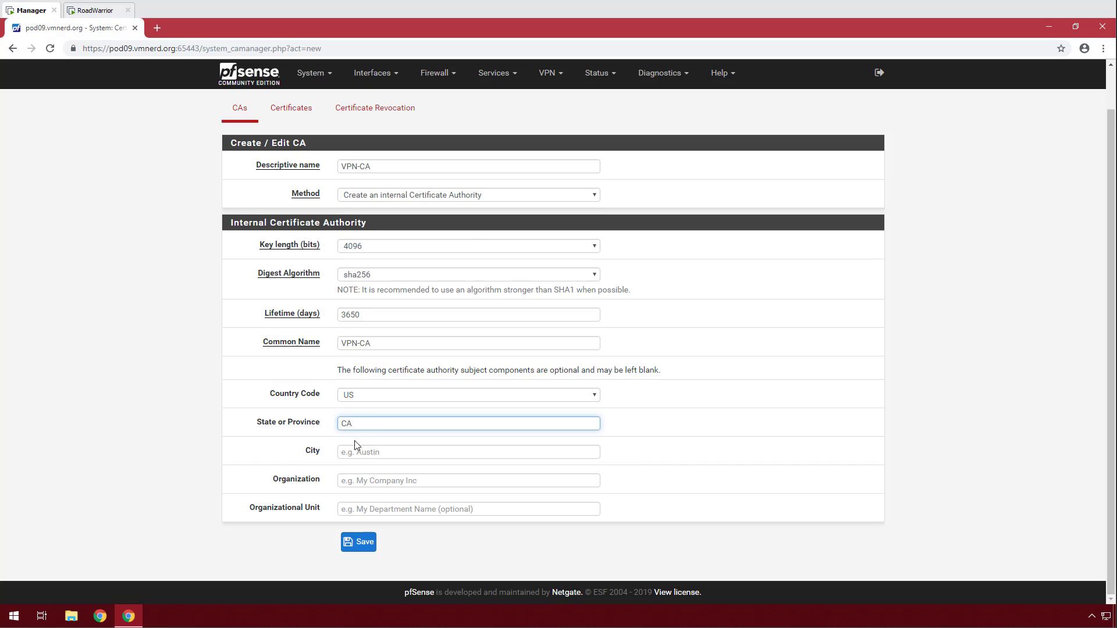
pyautogui.click(355, 447)
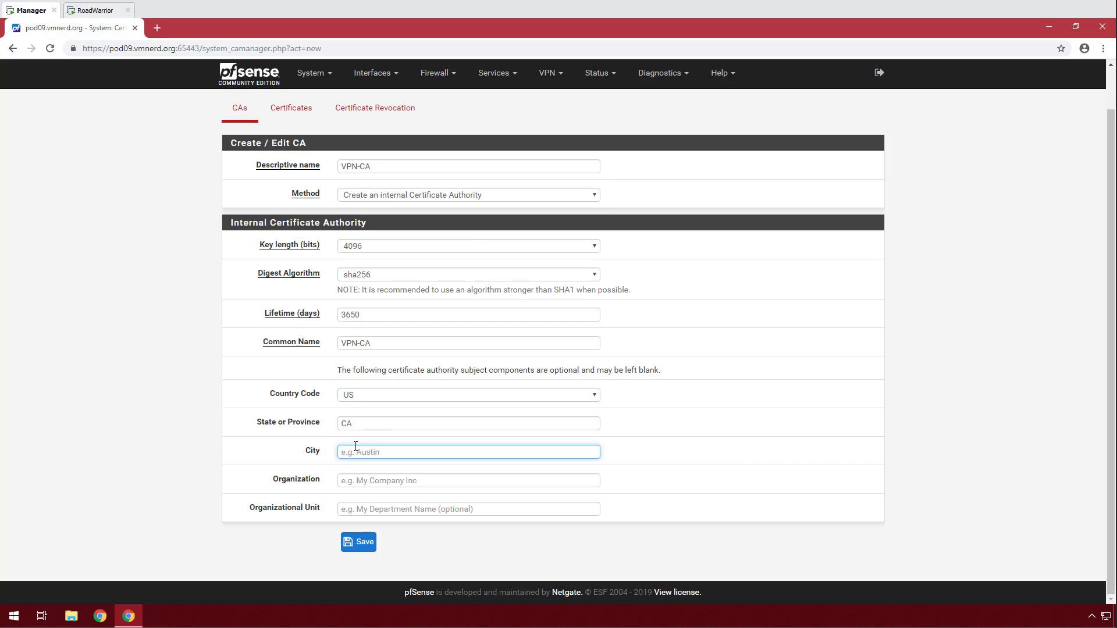
pyautogui.write('San Jose')
pyautogui.press('Tab')
pyautogui.write('VM')
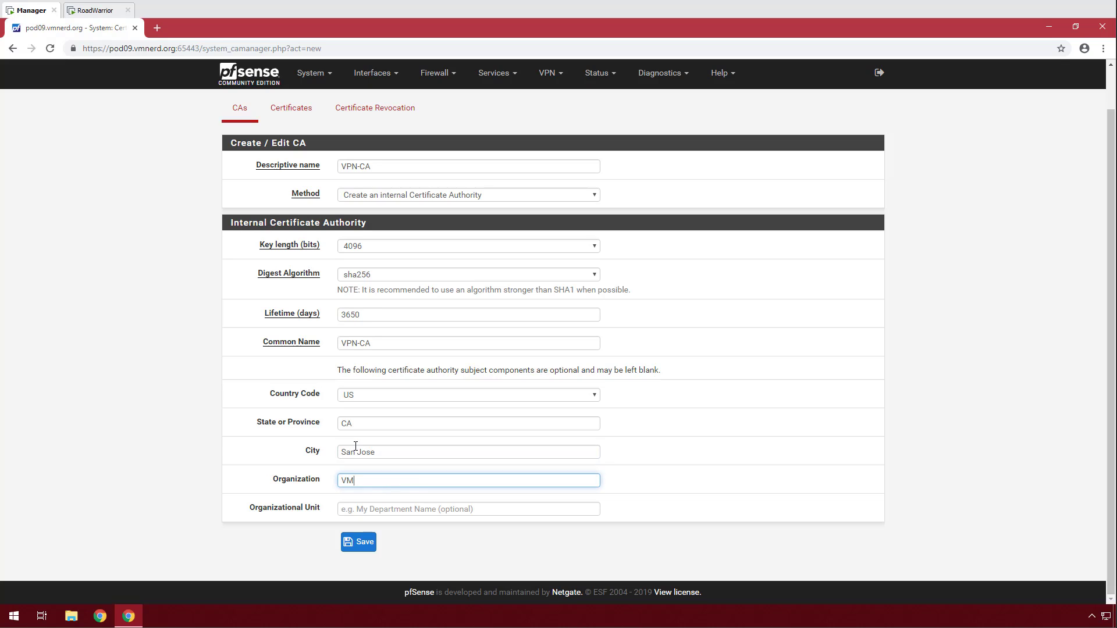
pyautogui.press('Tab')
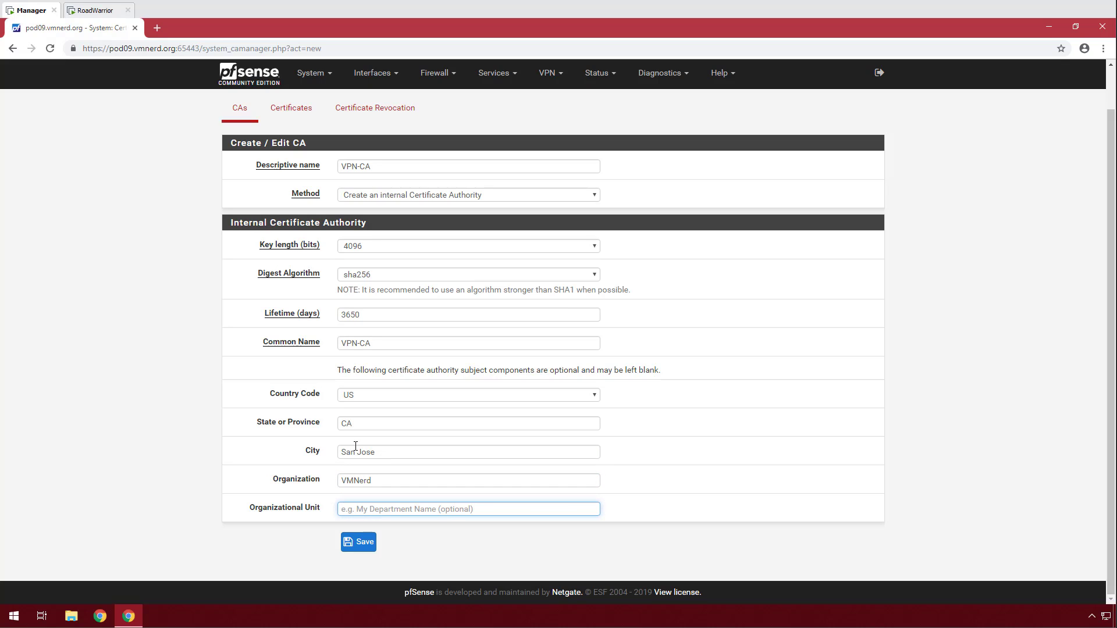
pyautogui.write('IT')
pyautogui.click(357, 550)
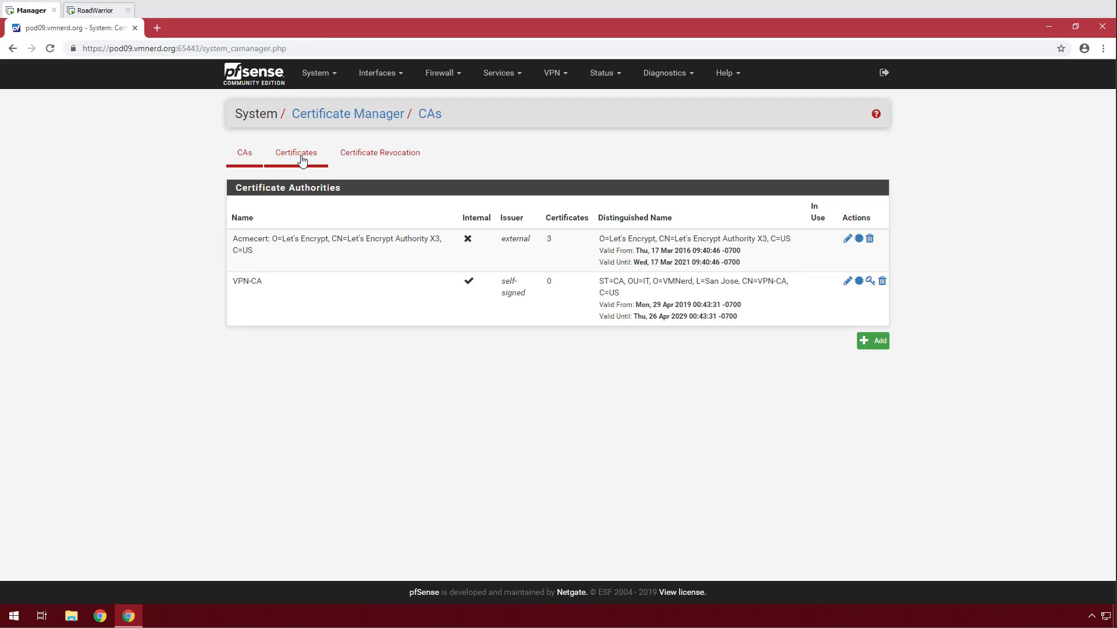
pyautogui.click(302, 160)
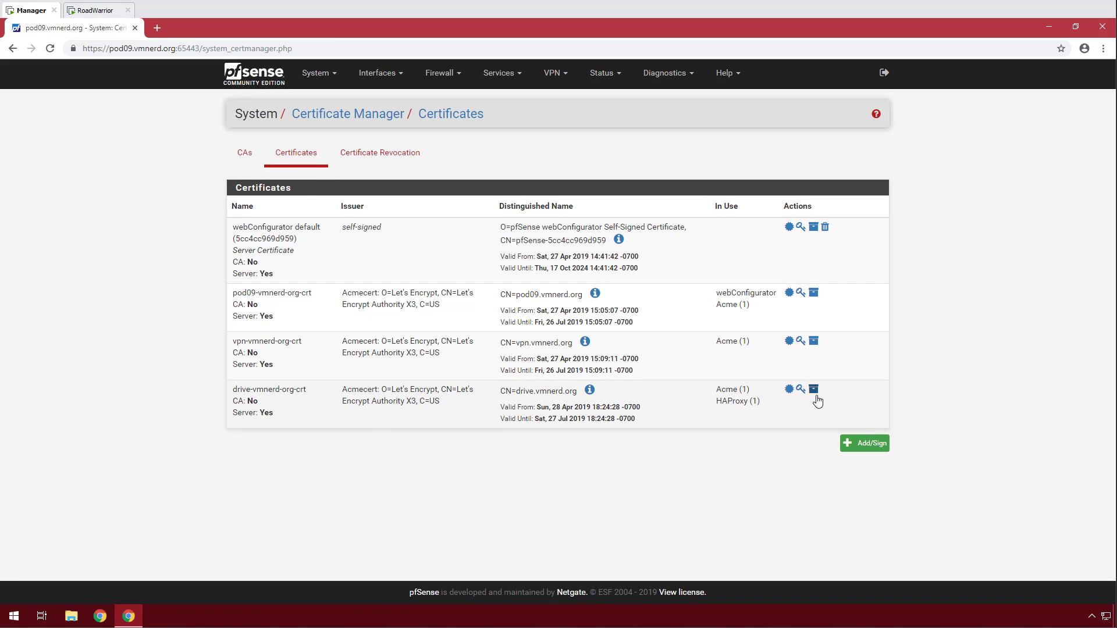
# Add a certificate named vpn-vmnerd-org with common name vpn.vmnerd.org.
pyautogui.click(865, 445)
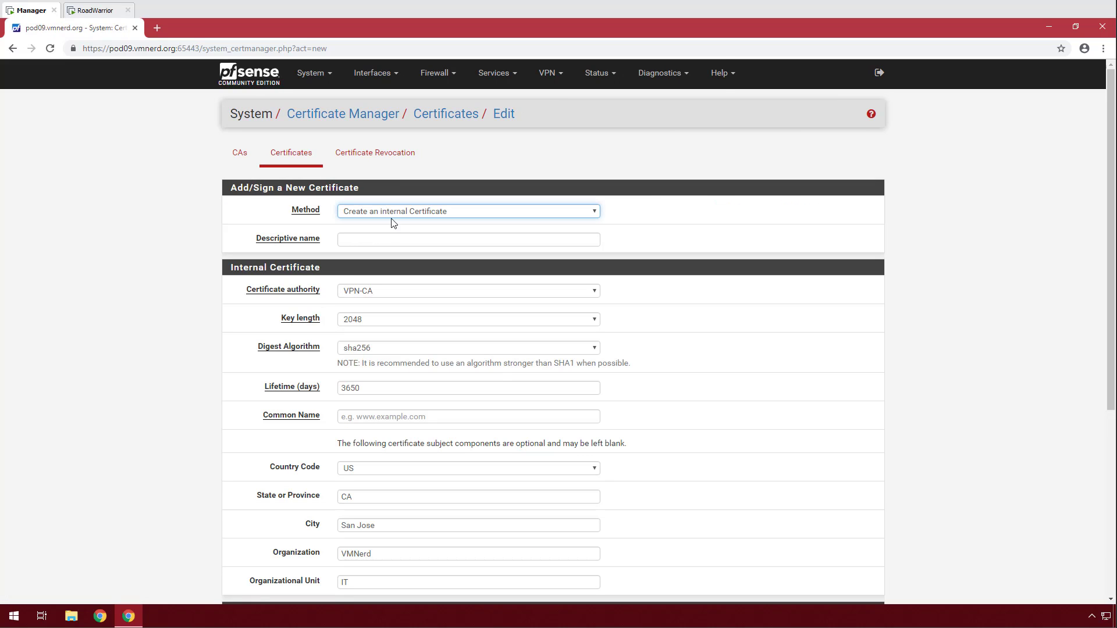
pyautogui.click(353, 239)
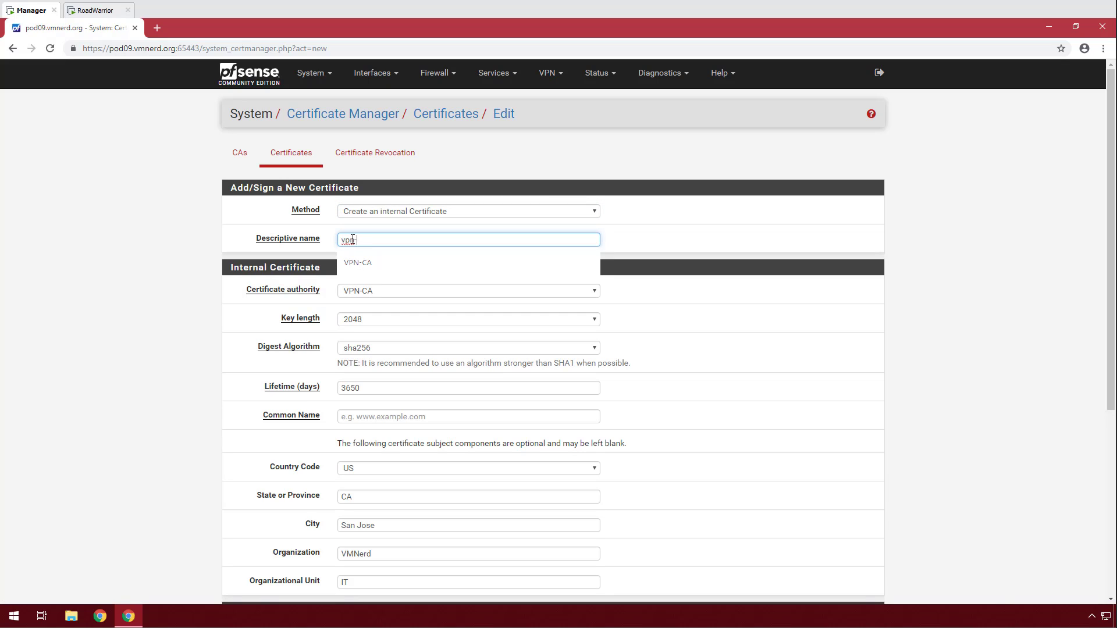
pyautogui.press('Escape')
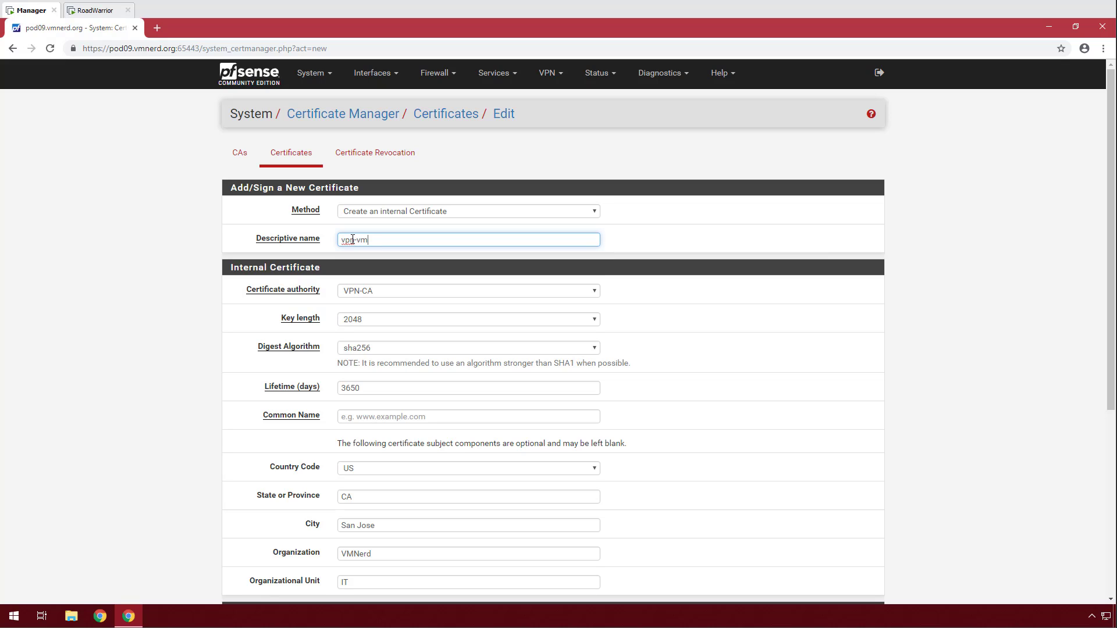
pyautogui.write('vmnerd-org')
pyautogui.hotkey('ctrl', 'a')
pyautogui.hotkey('ctrl', 'c')
pyautogui.scroll(-2, 370, 313)
pyautogui.click(366, 304)
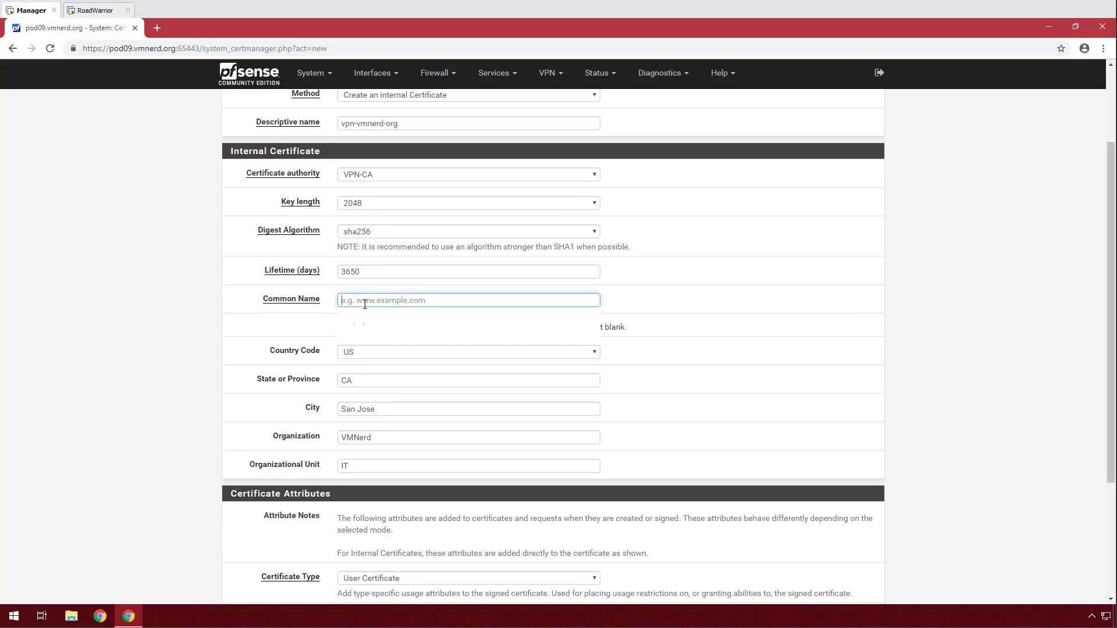
pyautogui.hotkey('ctrl', 'v')
pyautogui.click(357, 301)
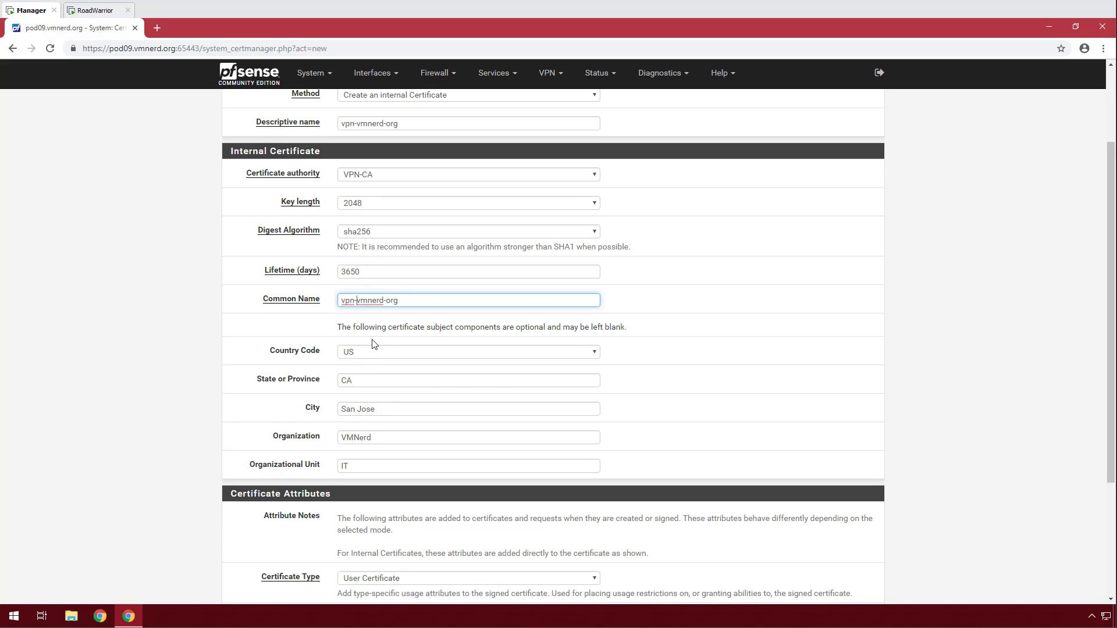
pyautogui.press('BackSpace')
pyautogui.write('.')
# Make it a Server Certificate and save it.
pyautogui.scroll(2, 407, 326)
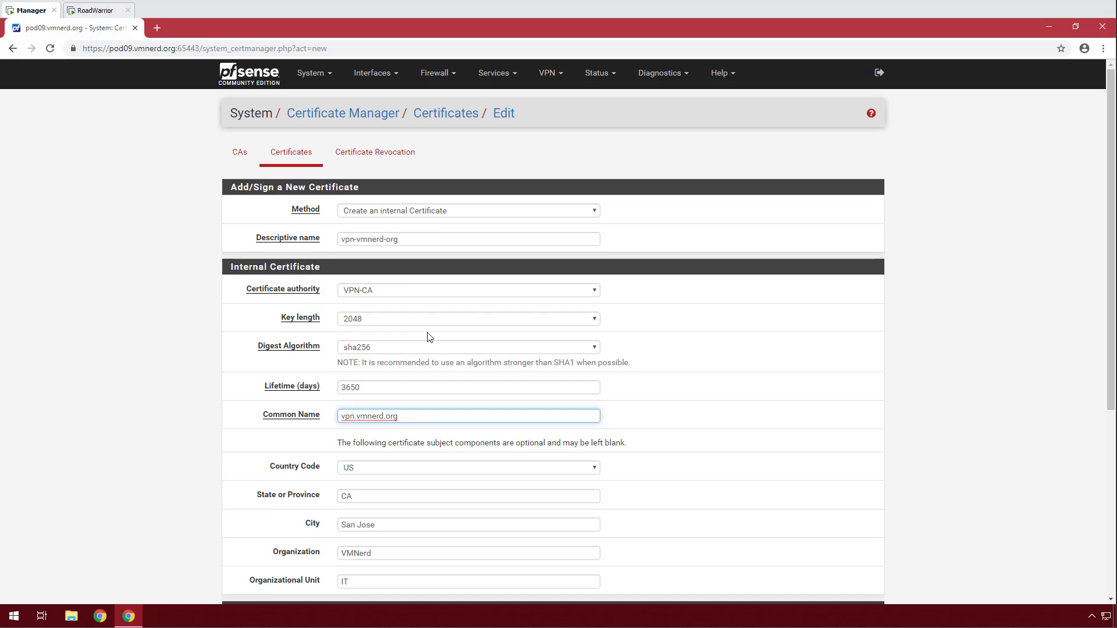
pyautogui.scroll(-5, 429, 337)
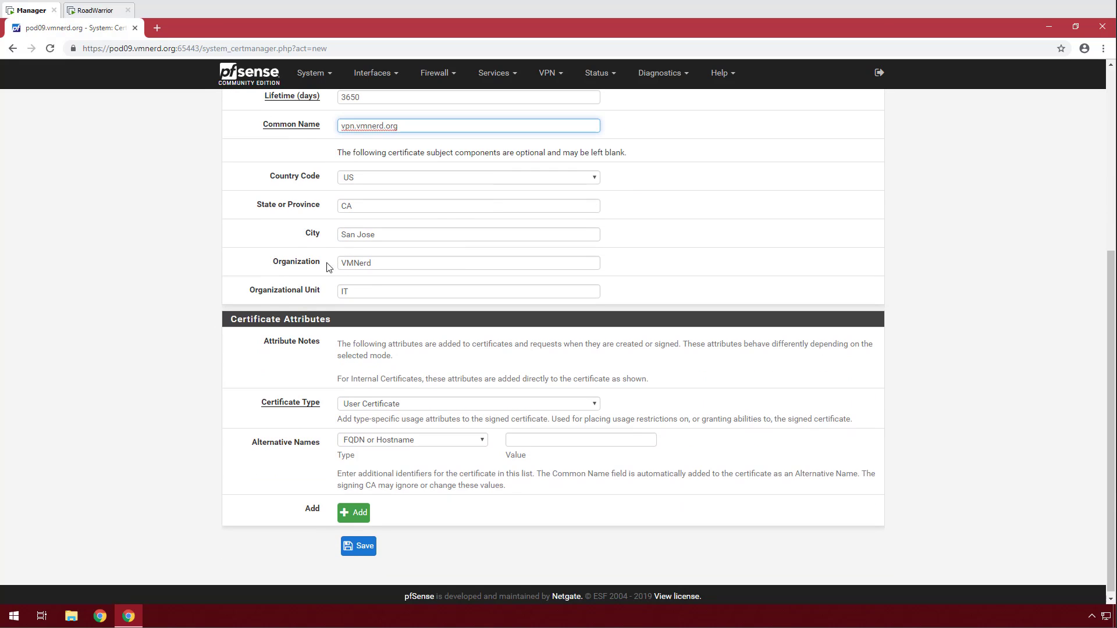
pyautogui.scroll(-1, 302, 332)
pyautogui.click(369, 404)
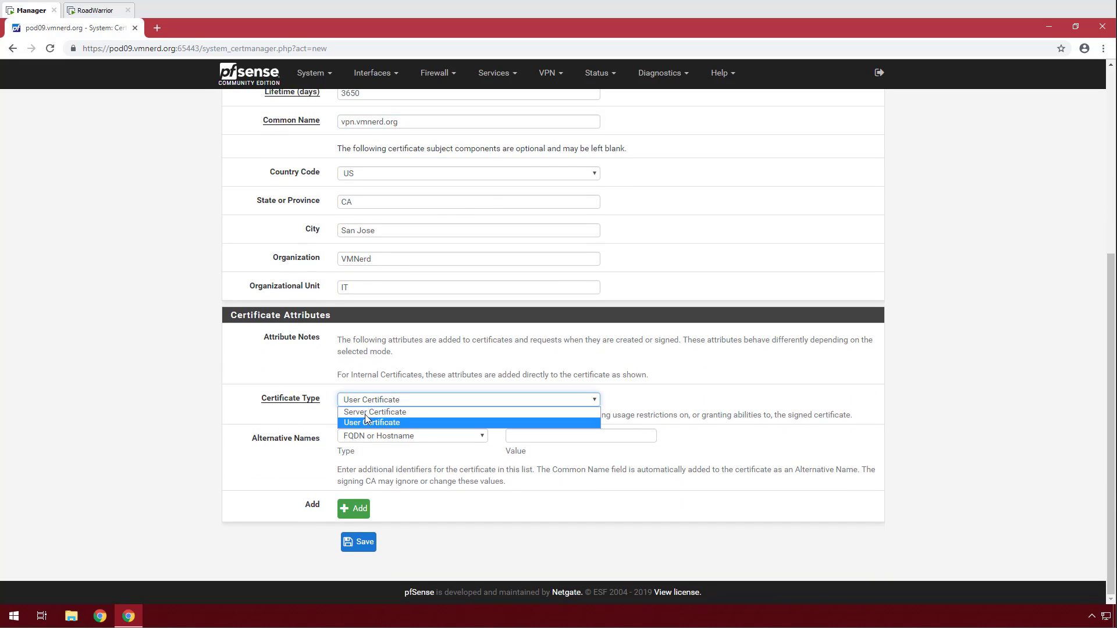
pyautogui.click(366, 423)
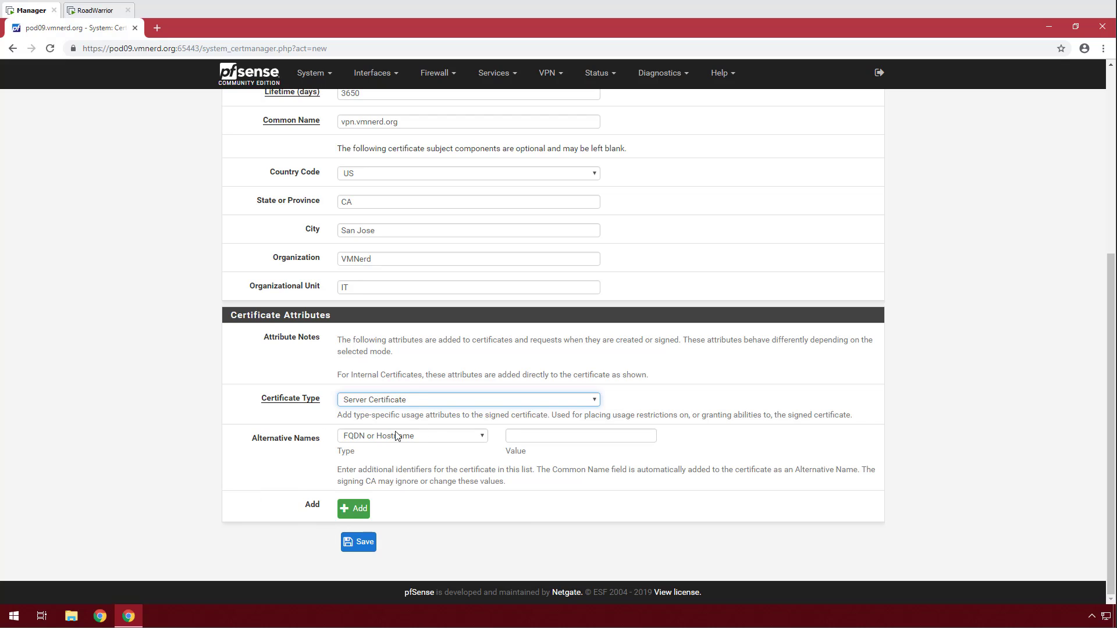
pyautogui.click(358, 541)
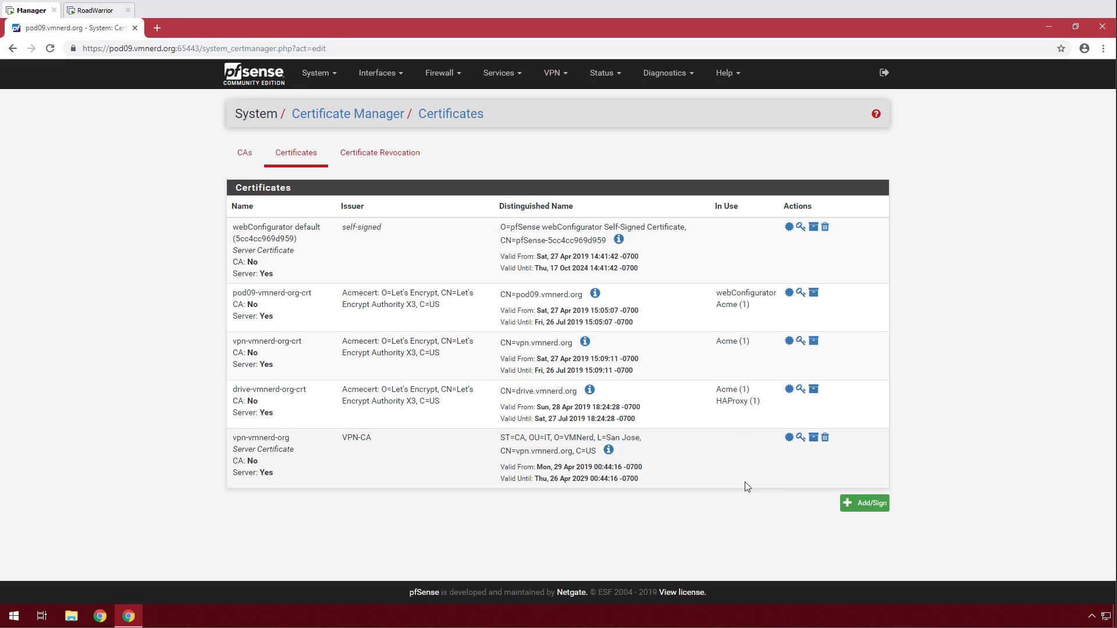
# Create an internal user certificate named VPN-Client with common name VPN-Client.
pyautogui.click(868, 504)
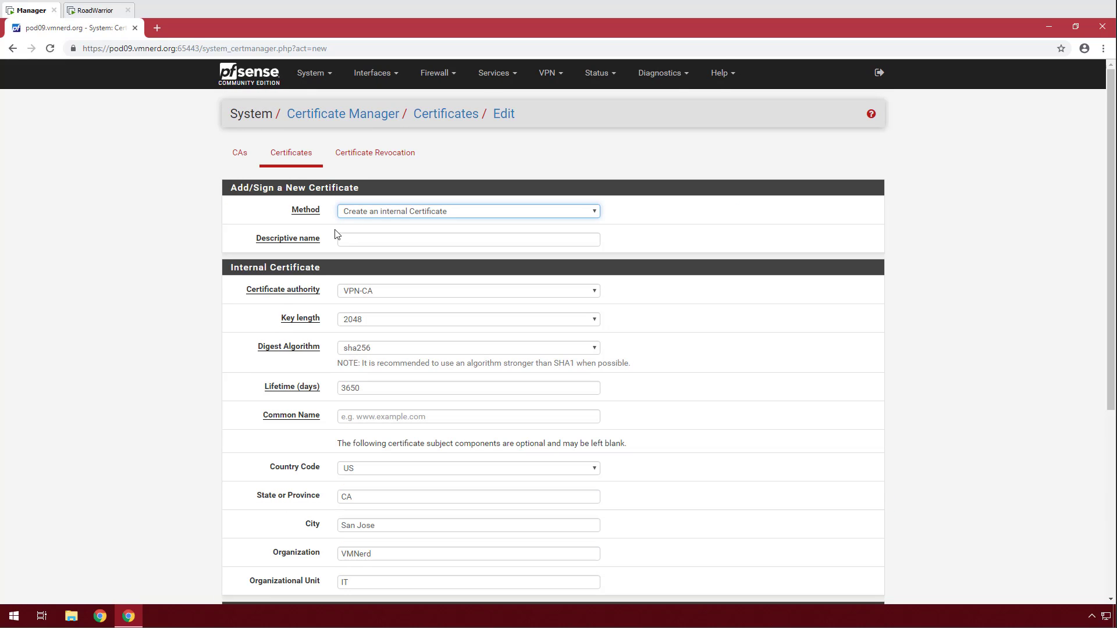
pyautogui.click(389, 214)
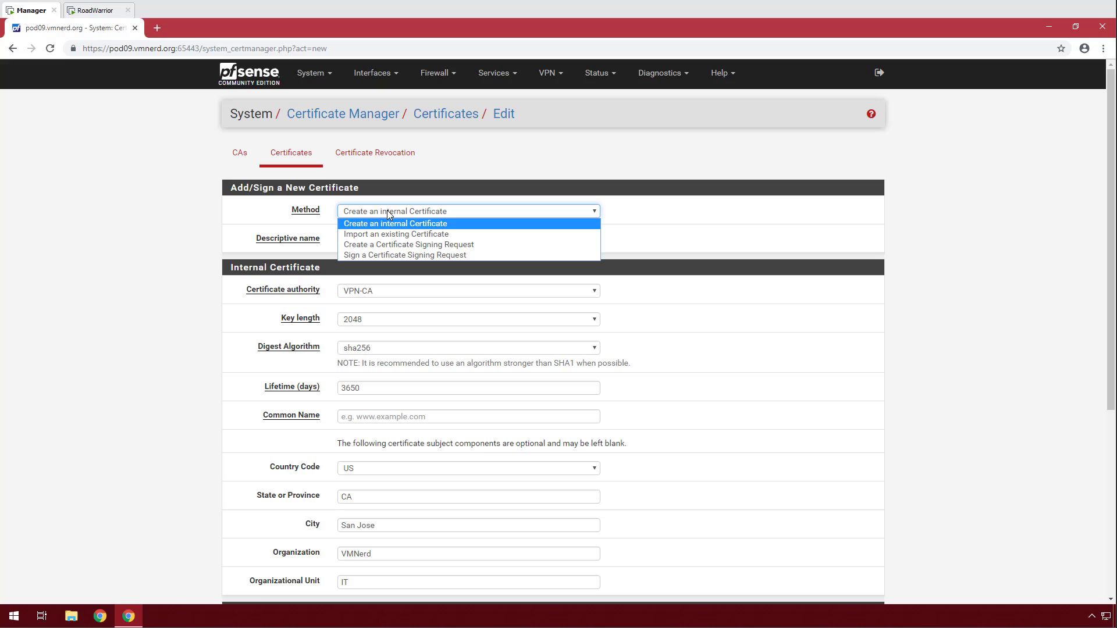
pyautogui.click(388, 214)
pyautogui.click(390, 238)
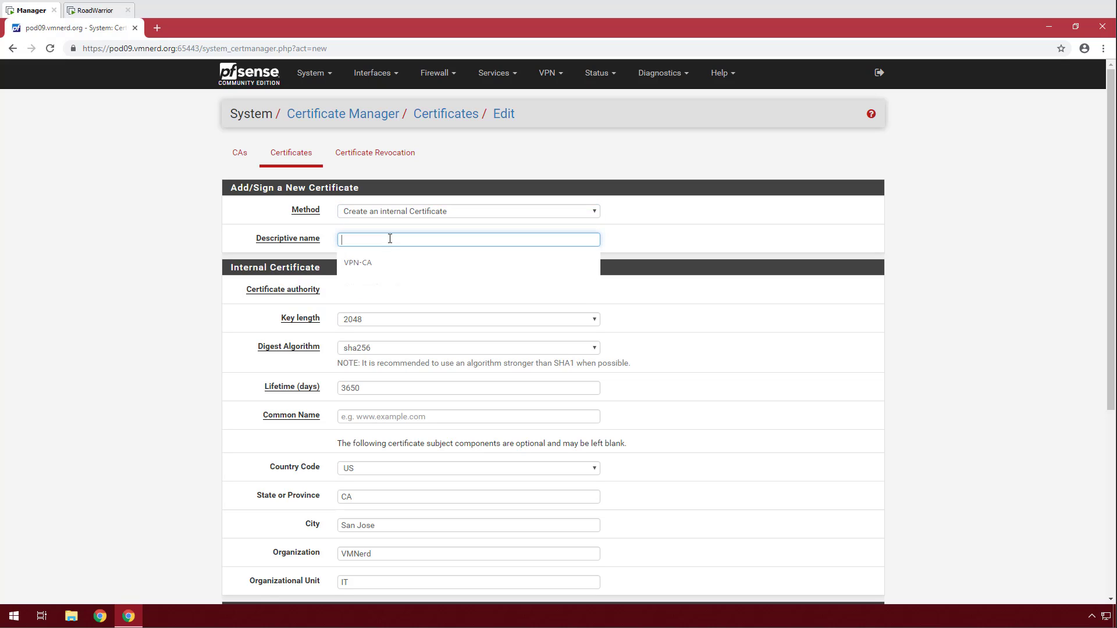
pyautogui.write('VPN-Client')
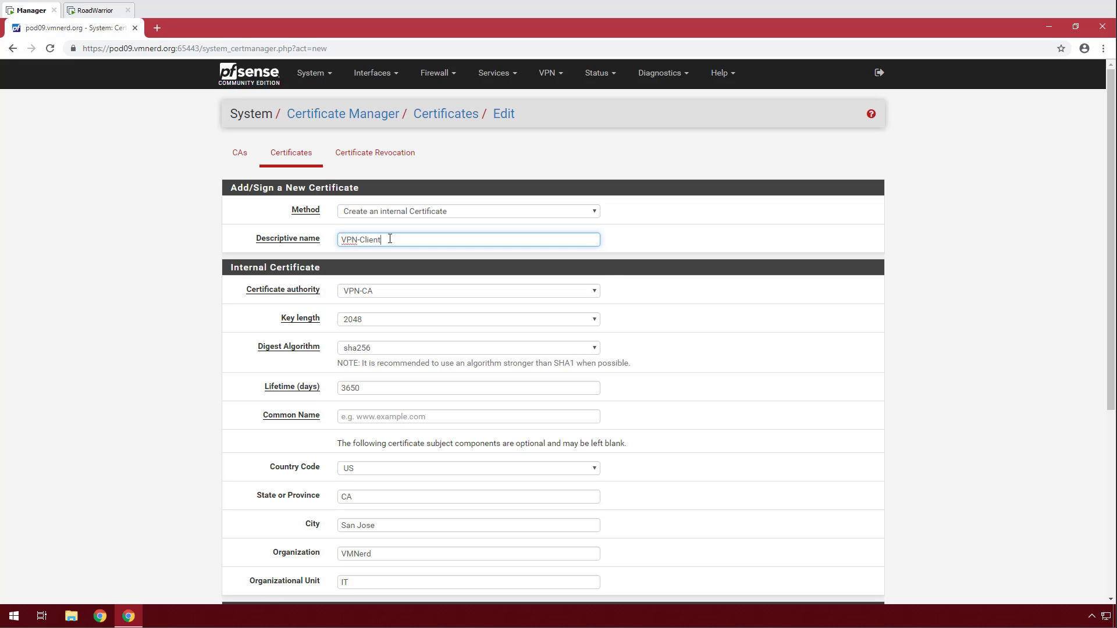
pyautogui.moveTo(390, 238); pyautogui.dragTo(224, 240)
pyautogui.hotkey('ctrl', 'c')
pyautogui.scroll(-3, 249, 302)
pyautogui.click(311, 246)
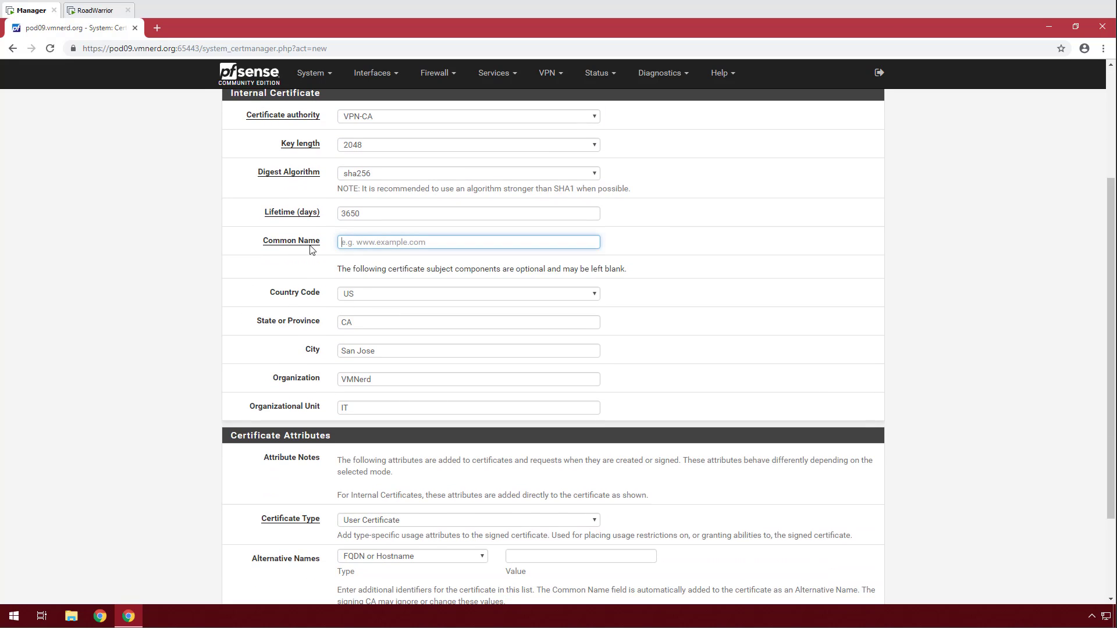
pyautogui.hotkey('ctrl', 'v')
pyautogui.click(225, 263)
pyautogui.scroll(-2, 320, 403)
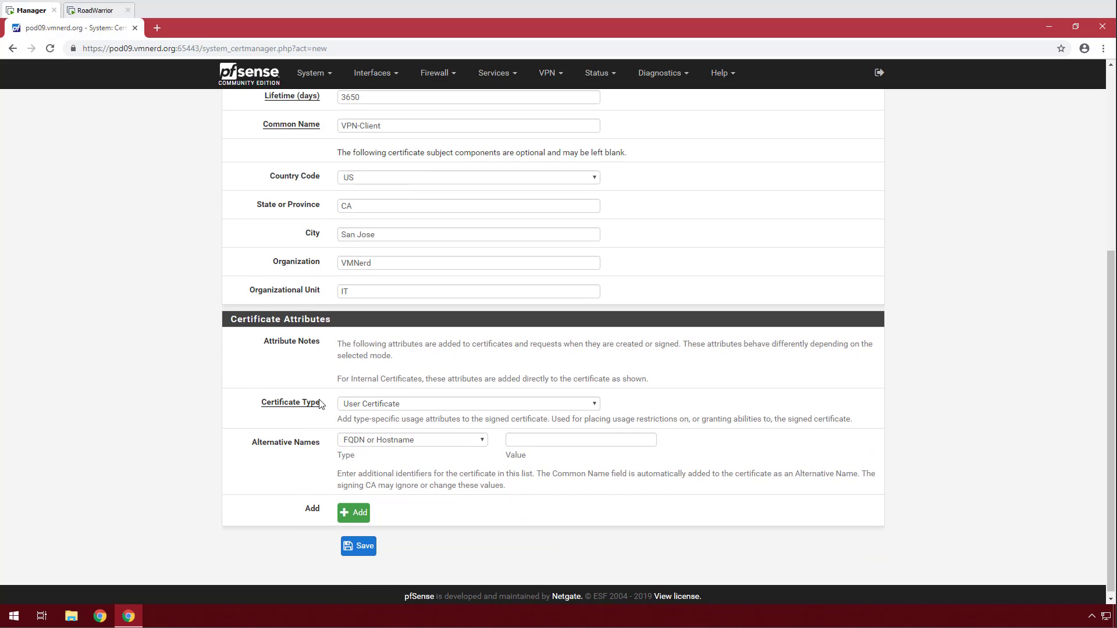
pyautogui.click(358, 546)
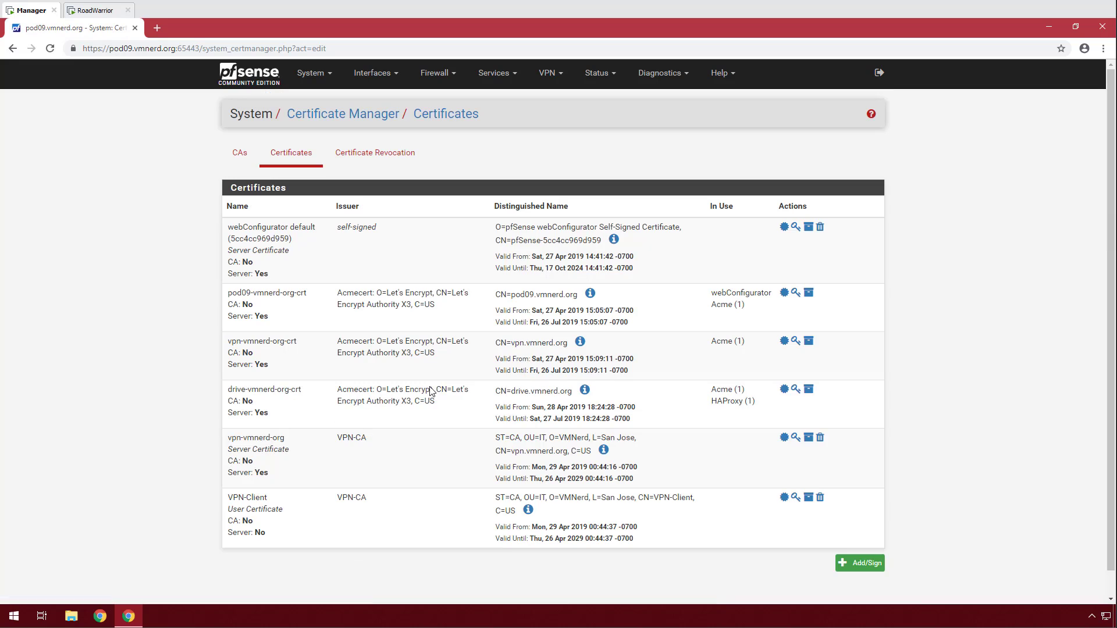
pyautogui.scroll(-1, 375, 390)
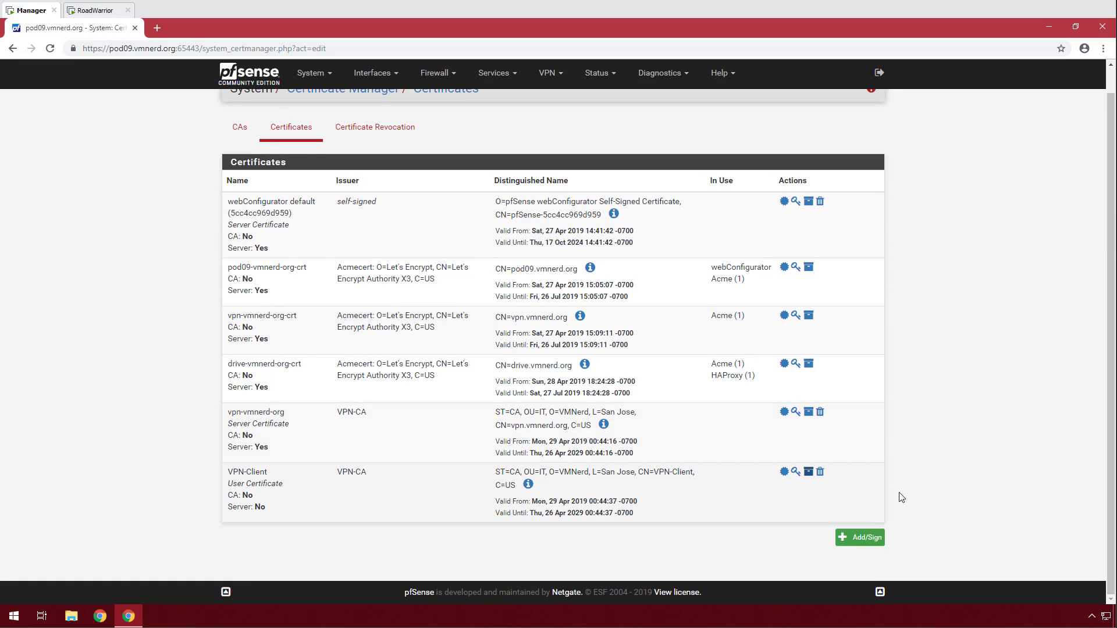
# Add a third certificate and give it the descriptive name PIA-Client.
pyautogui.click(867, 537)
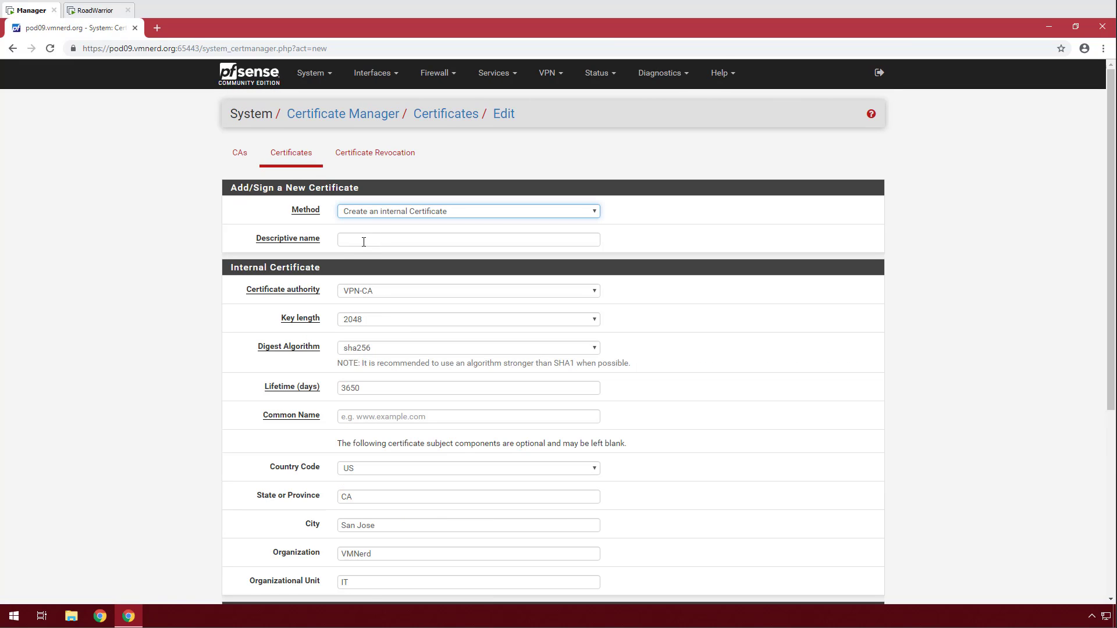
pyautogui.click(364, 241)
pyautogui.write('VPN-Client')
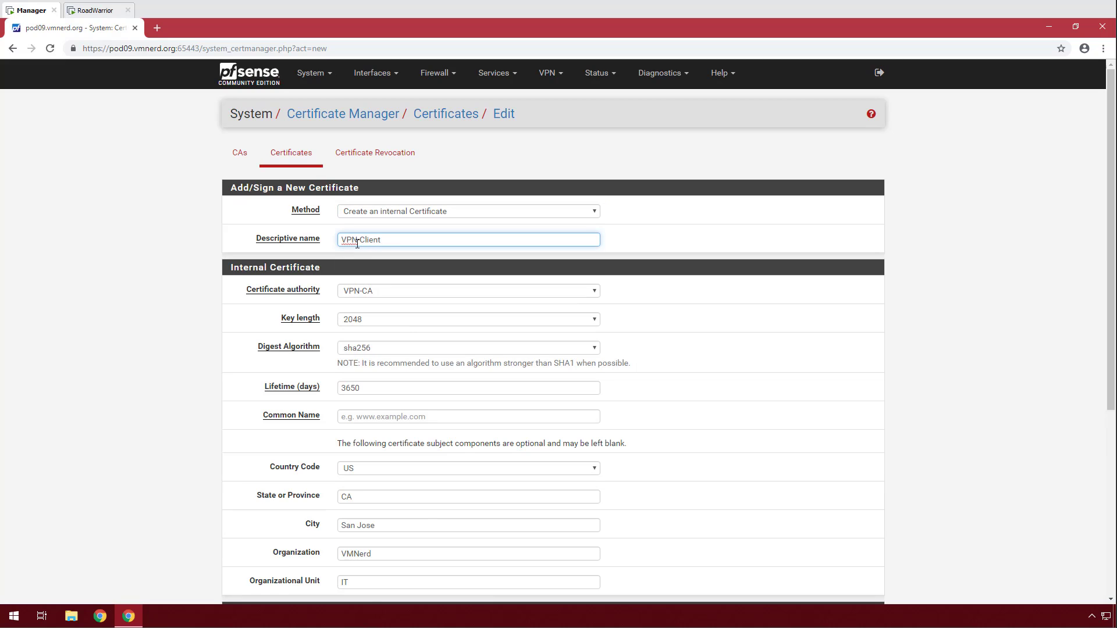
pyautogui.moveTo(358, 242); pyautogui.dragTo(322, 246)
pyautogui.write('PIA')
pyautogui.click(206, 291)
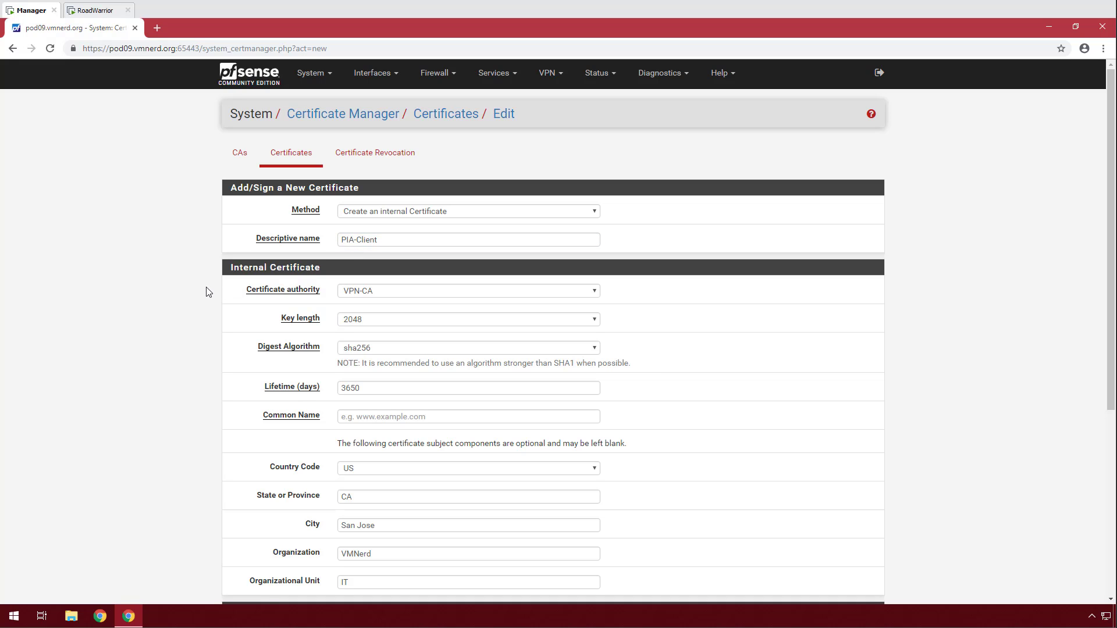
# Use PIA-Client as the common name and save the user certificate.
pyautogui.scroll(-1, 206, 291)
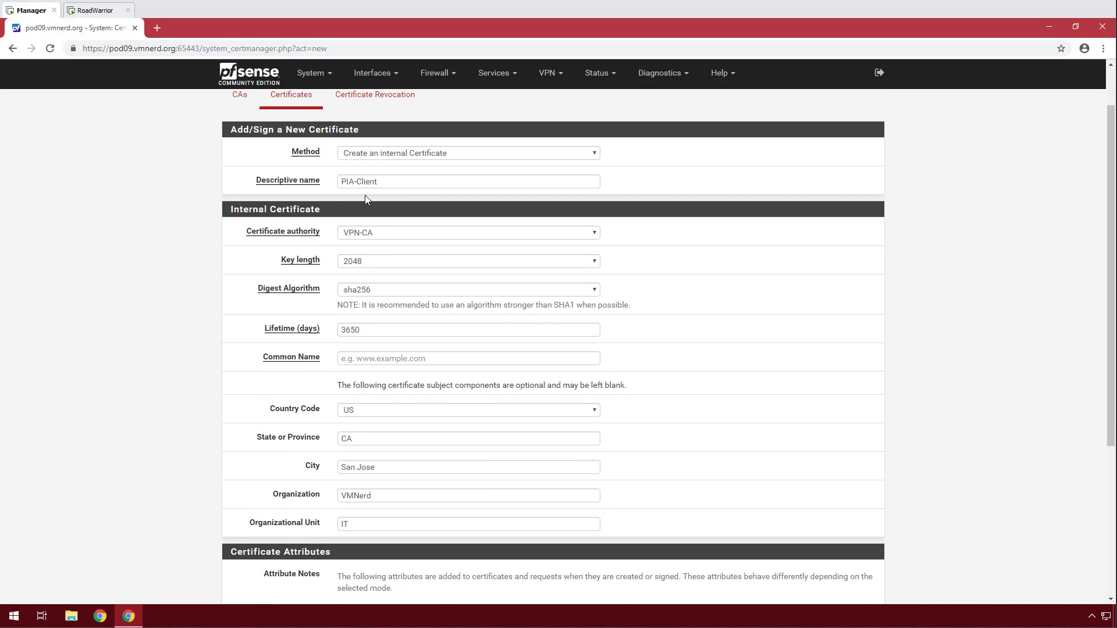
pyautogui.moveTo(383, 185); pyautogui.dragTo(333, 184)
pyautogui.hotkey('ctrl', 'c')
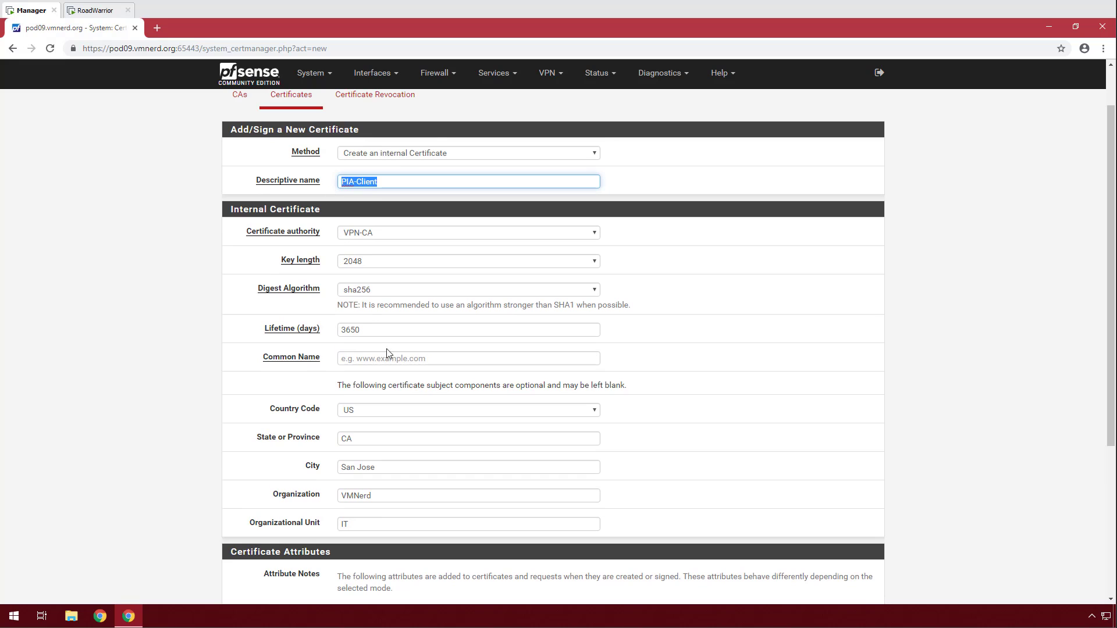
pyautogui.click(378, 363)
pyautogui.hotkey('ctrl', 'v')
pyautogui.click(147, 353)
pyautogui.scroll(-3, 200, 349)
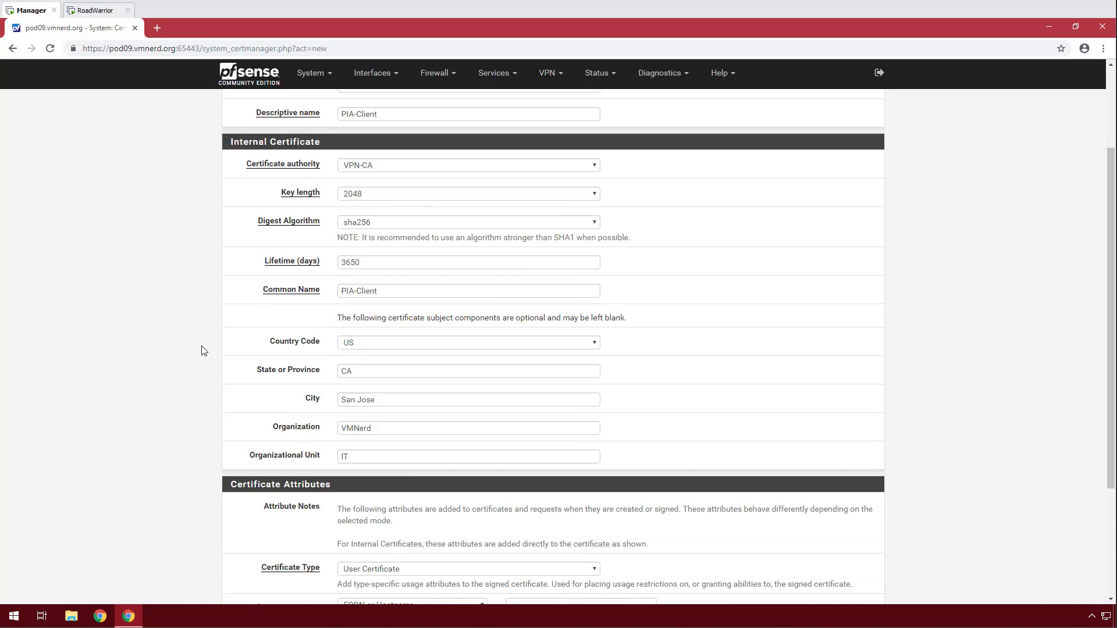
pyautogui.scroll(-1, 204, 351)
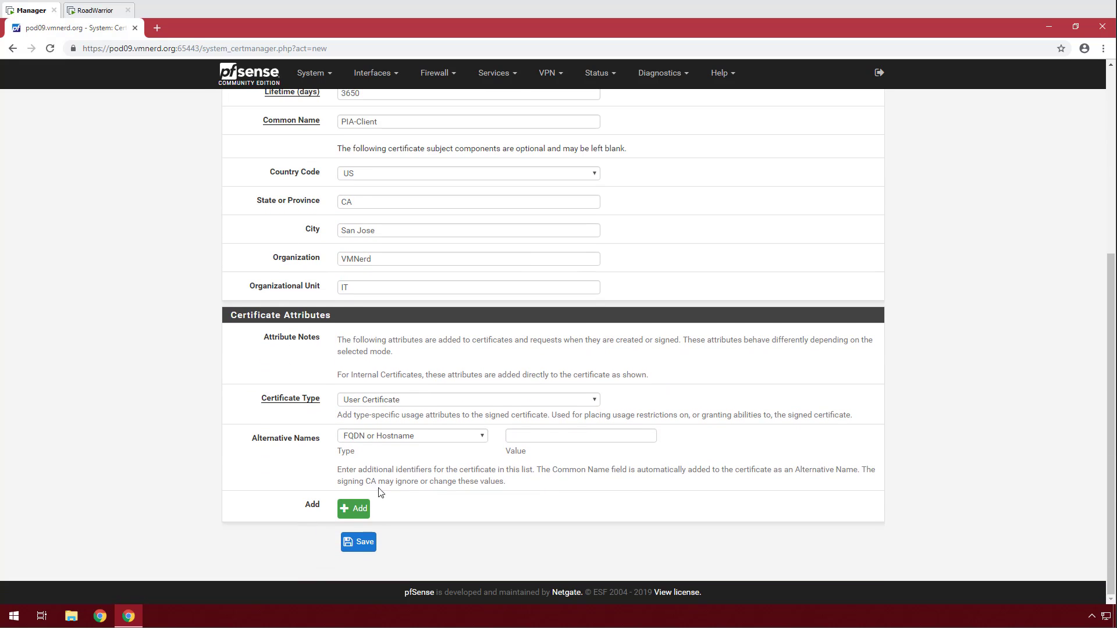
pyautogui.click(356, 543)
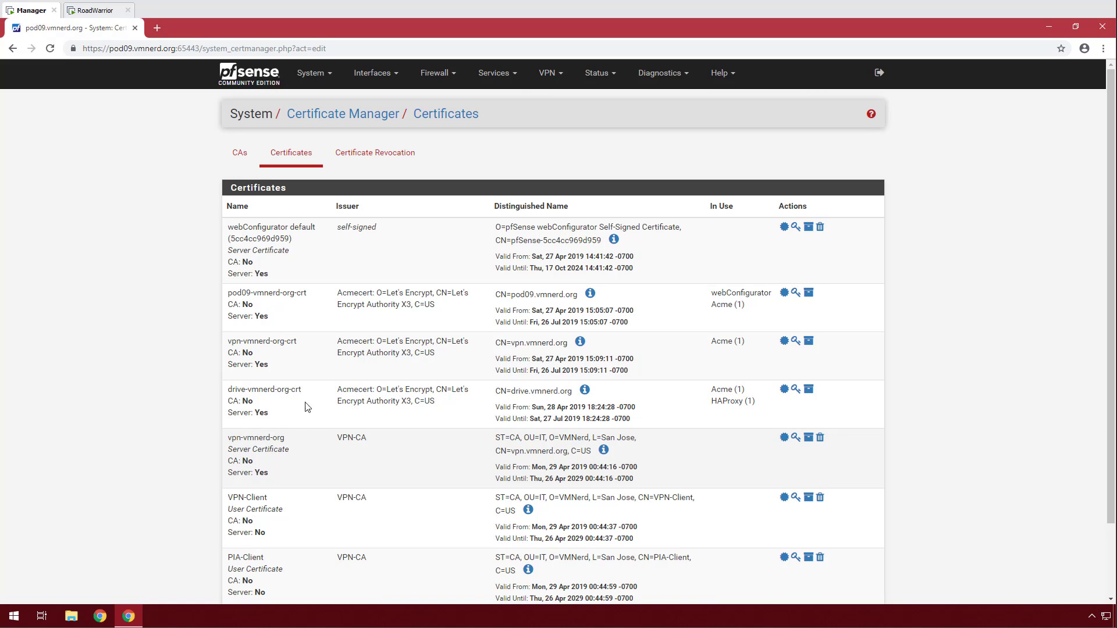
pyautogui.click(557, 77)
# Add an OpenVPN server in Remote Access (SSL/TLS) mode with peer CA VPN-CA and server certificate vpn-vmnerd-org.
pyautogui.click(561, 135)
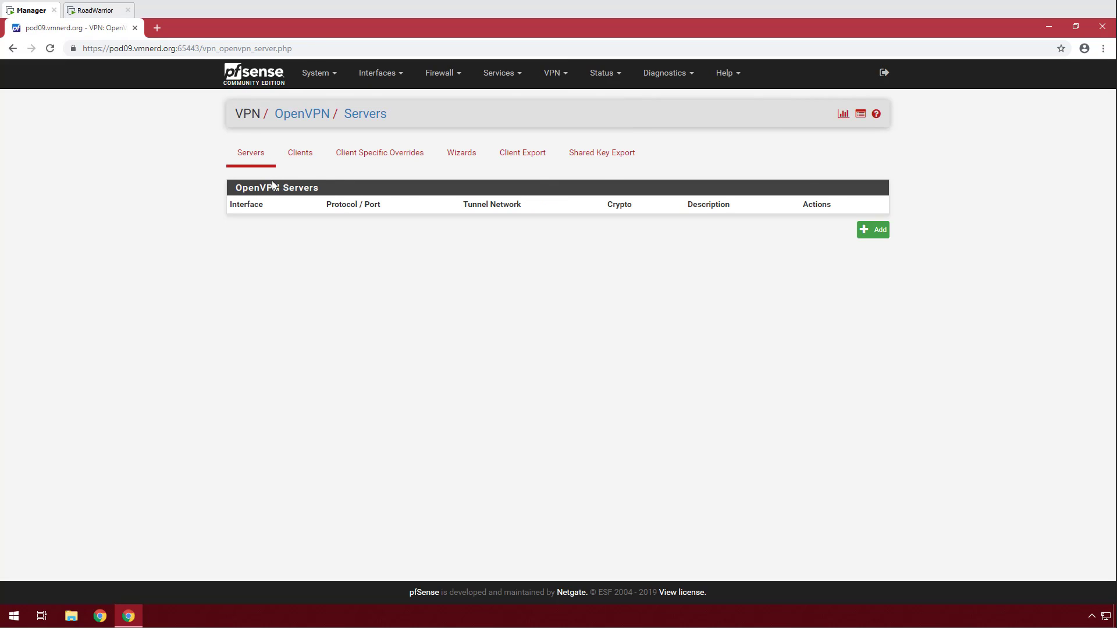
pyautogui.click(869, 232)
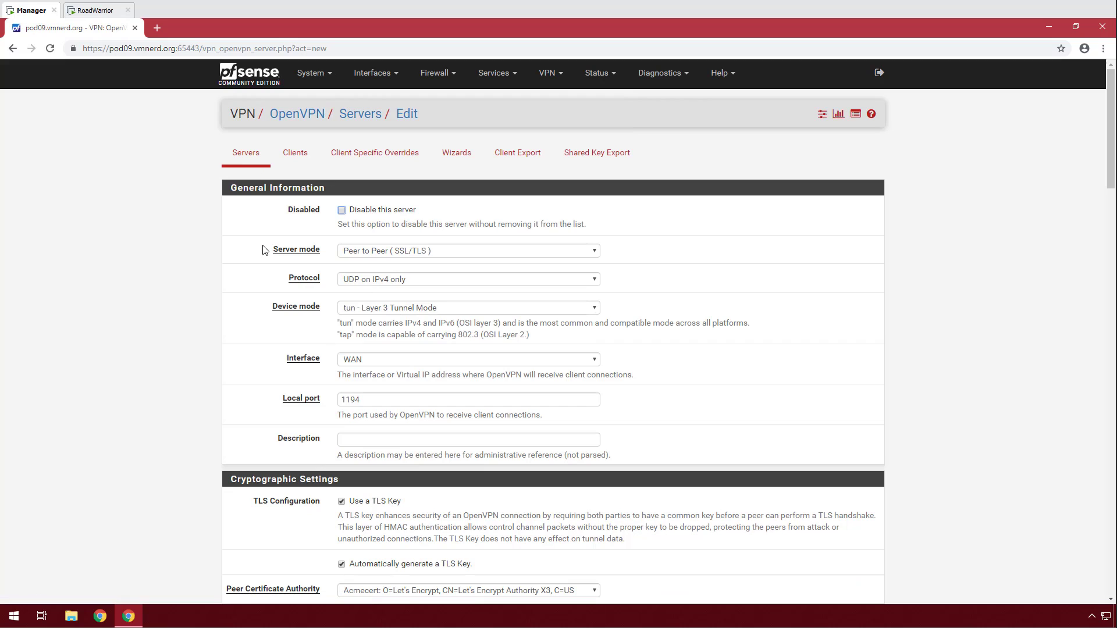
pyautogui.click(421, 256)
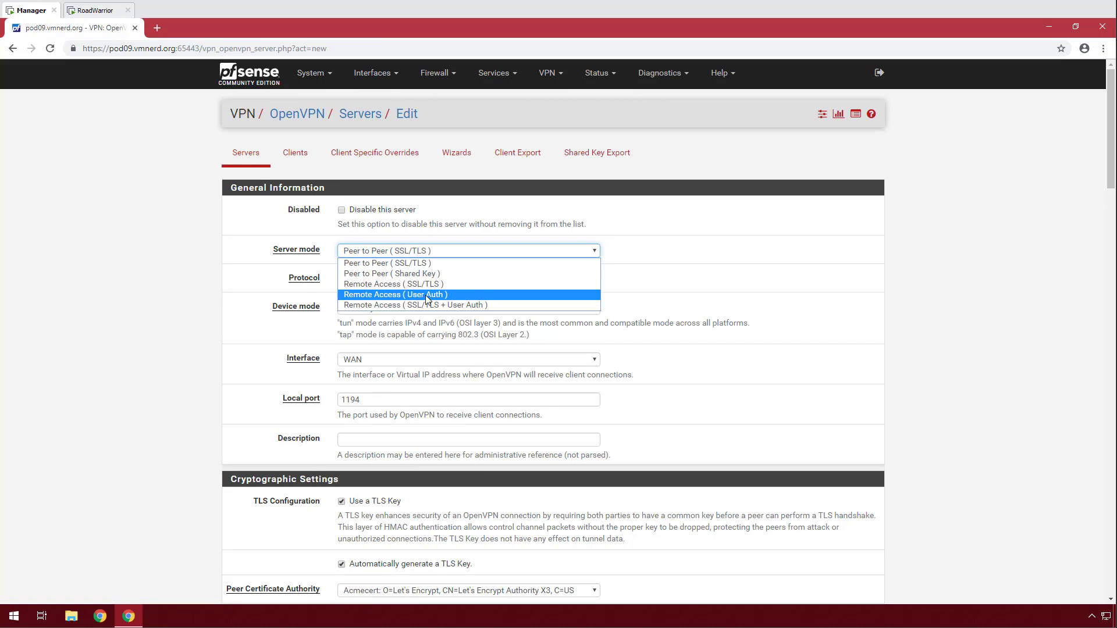
pyautogui.click(410, 284)
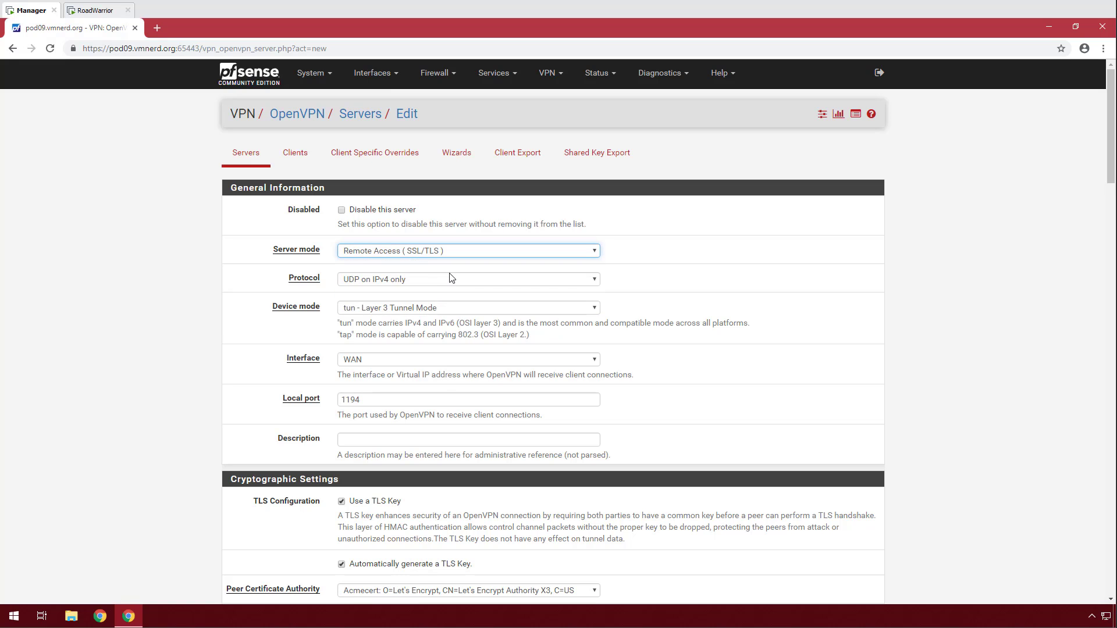
pyautogui.scroll(-3, 258, 314)
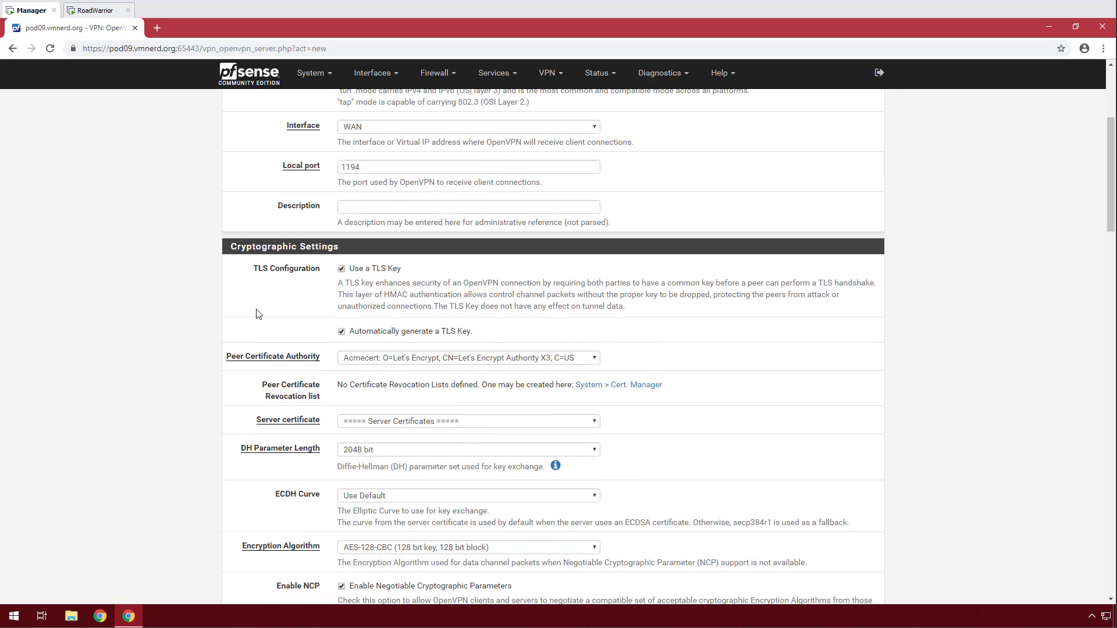
pyautogui.scroll(-2, 319, 371)
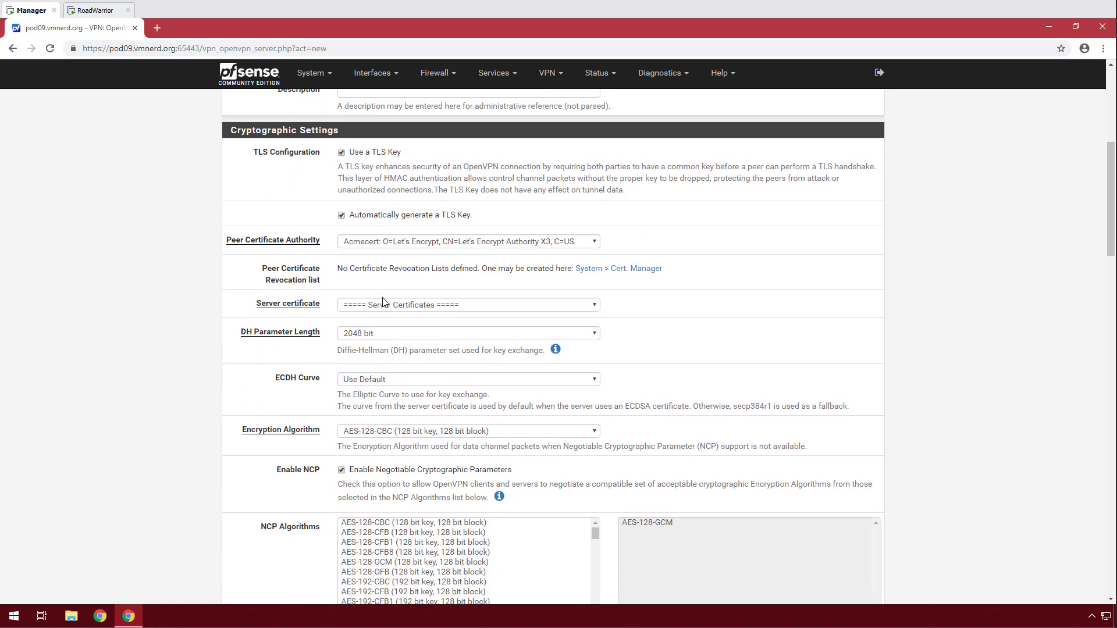
pyautogui.click(388, 242)
pyautogui.click(384, 266)
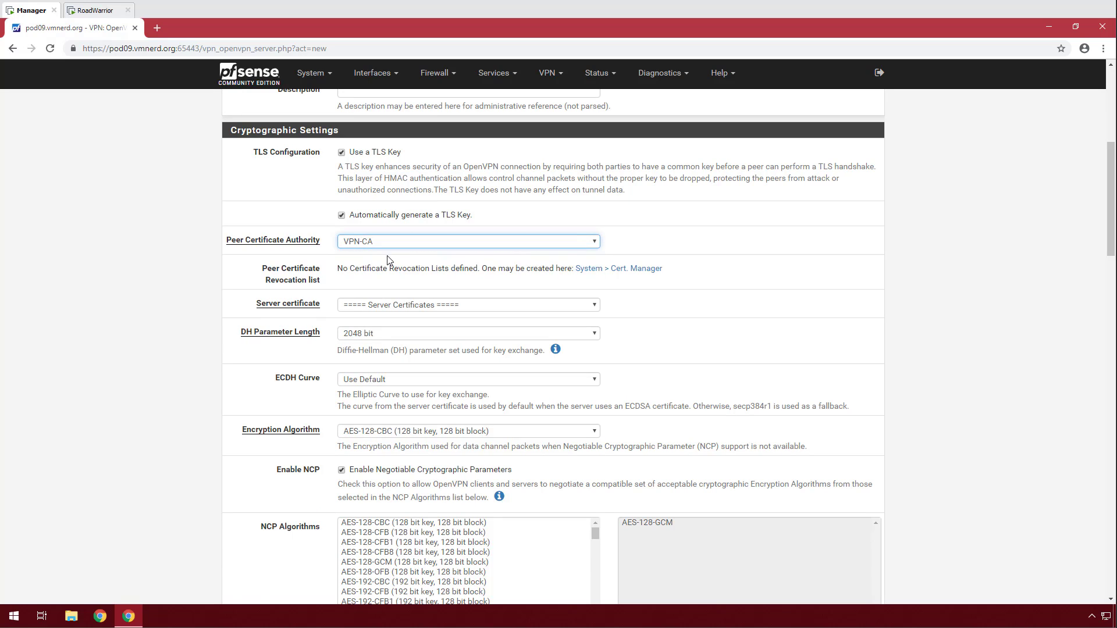
pyautogui.click(378, 305)
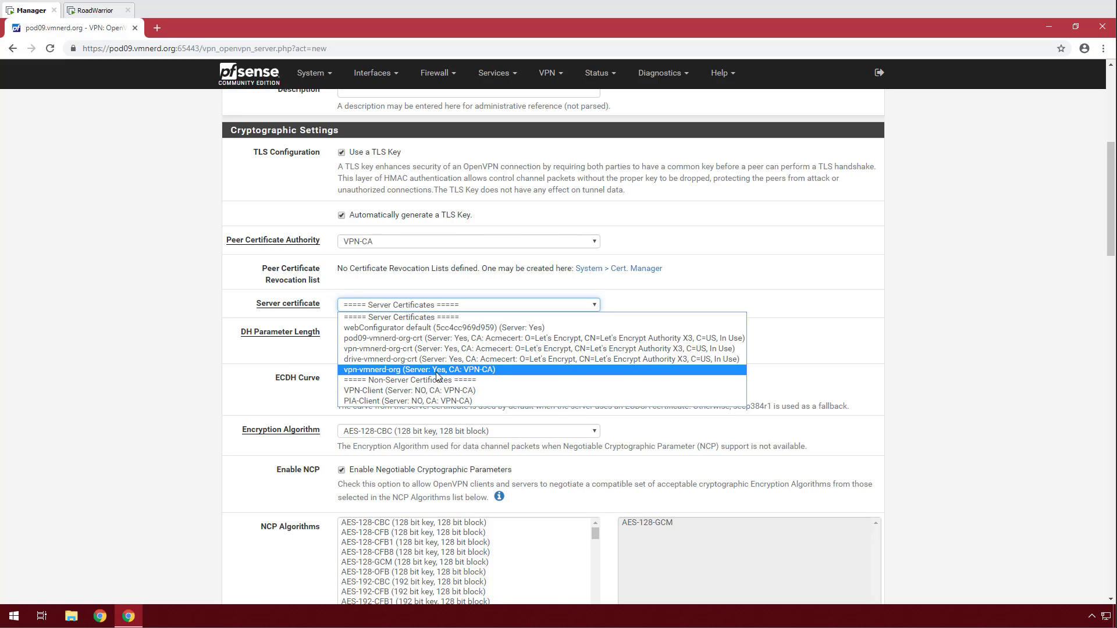
pyautogui.click(359, 370)
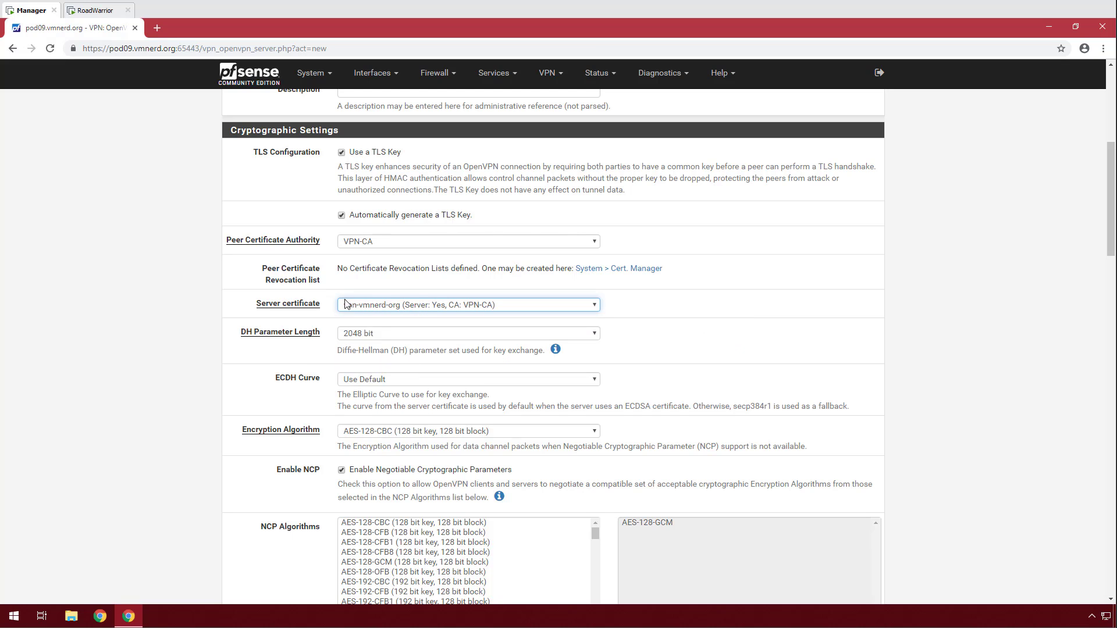
# Use AES-256-CBC encryption, disable NCP and remove AES-128-GCM, and set auth digest to SHA512.
pyautogui.scroll(-1, 310, 327)
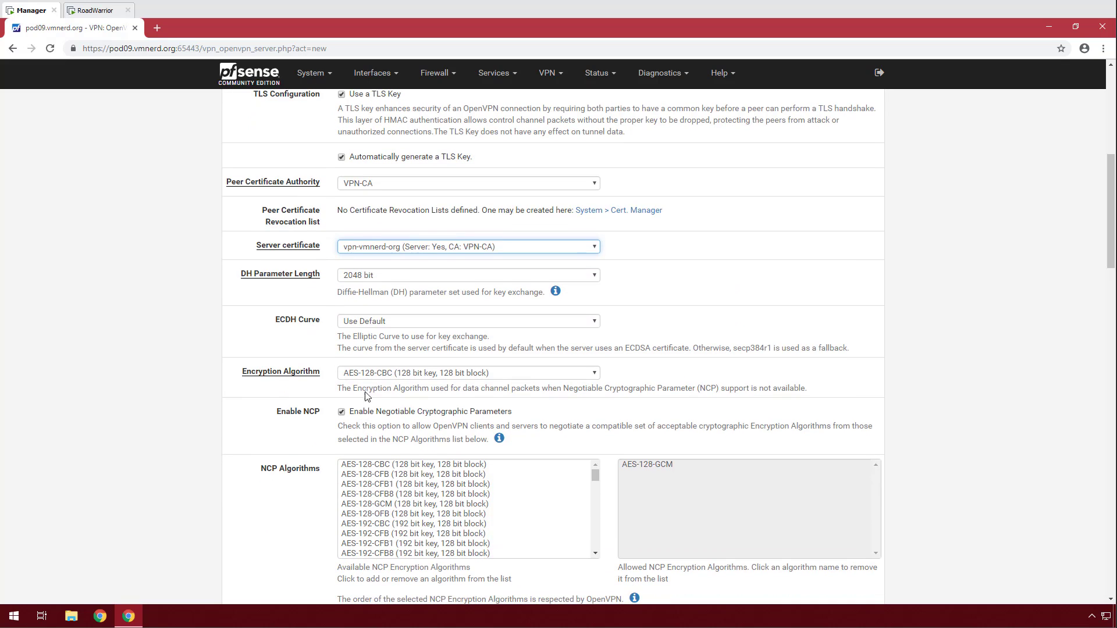
pyautogui.click(377, 373)
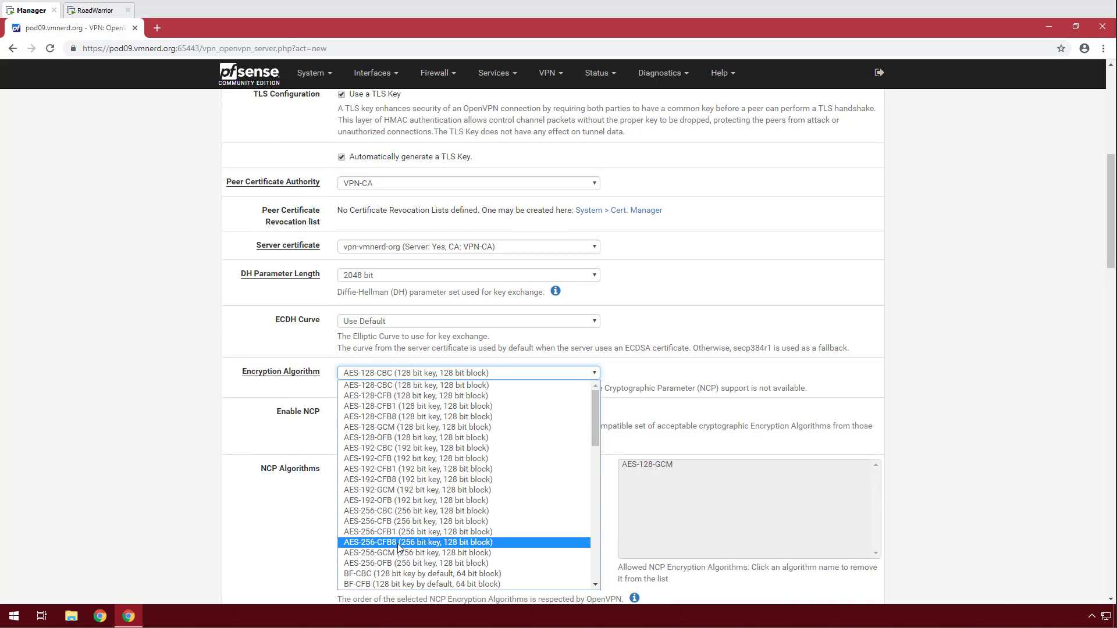
pyautogui.click(405, 515)
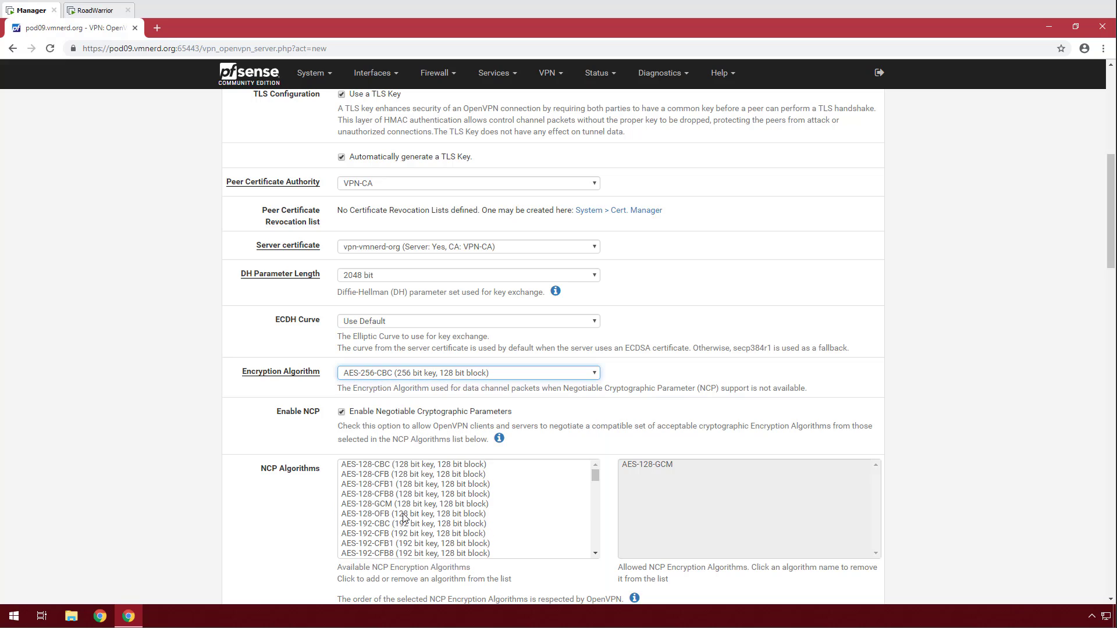
pyautogui.click(341, 413)
pyautogui.scroll(-2, 522, 399)
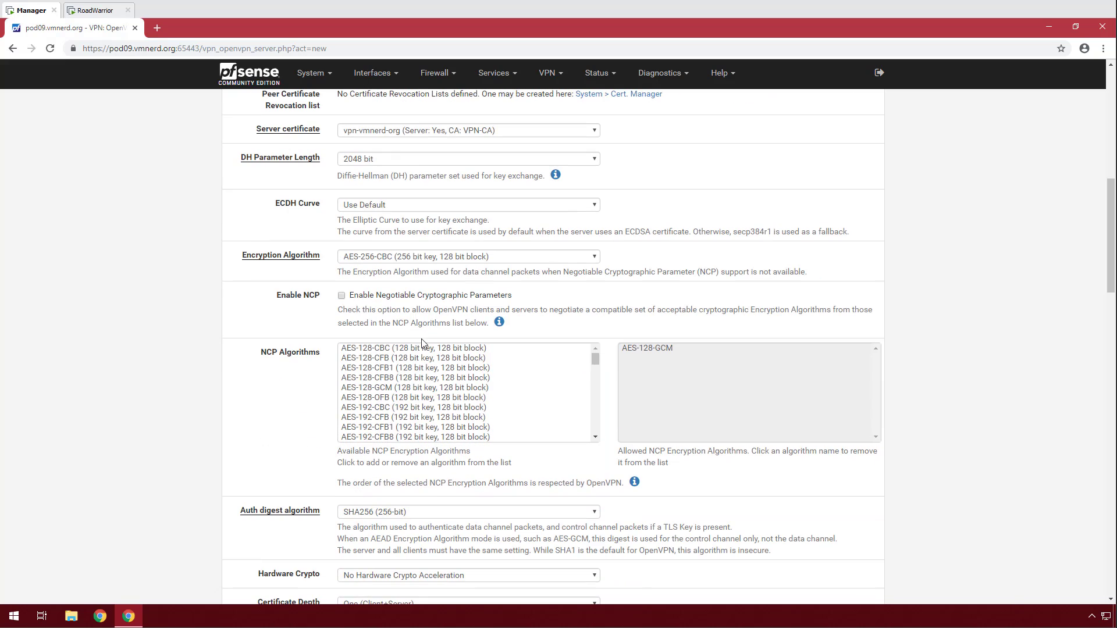
pyautogui.click(658, 348)
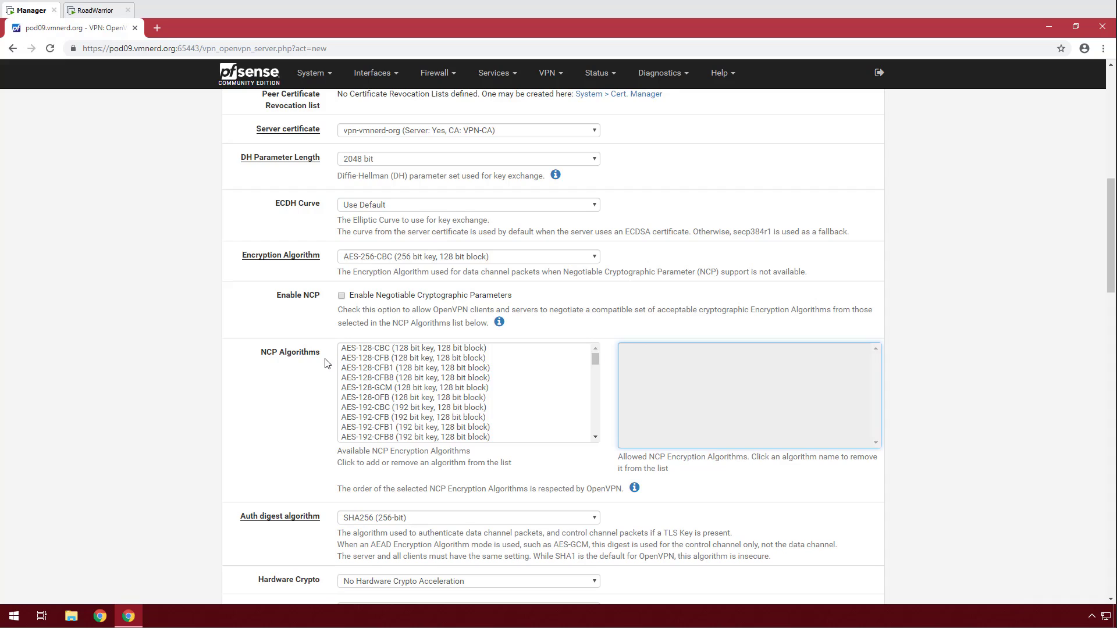
pyautogui.scroll(-2, 325, 363)
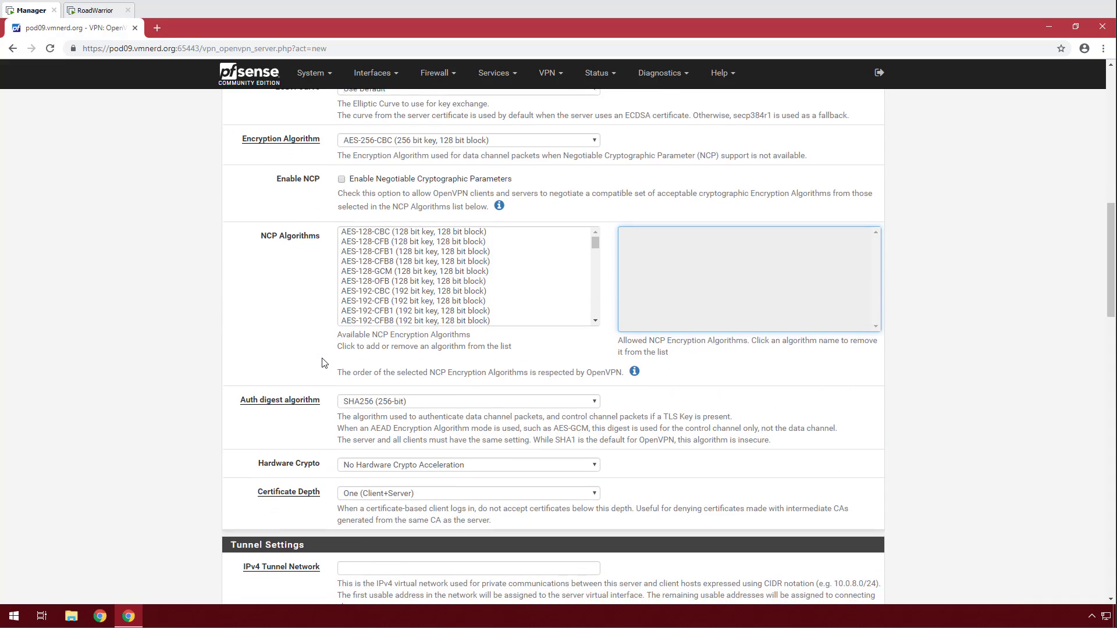
pyautogui.click(407, 407)
pyautogui.click(386, 530)
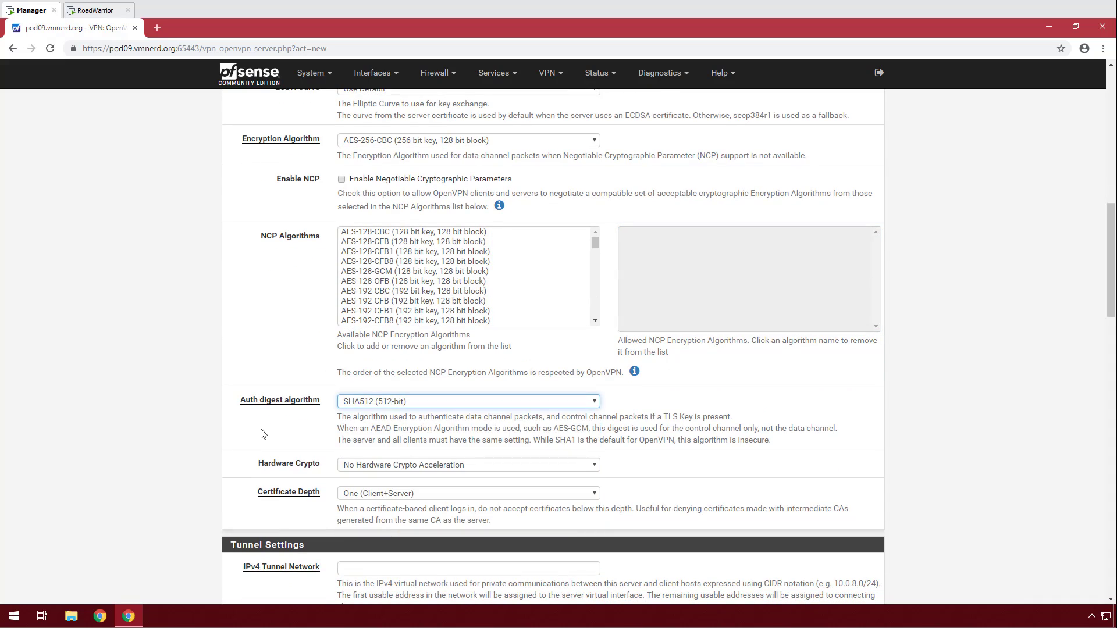
pyautogui.scroll(-3, 262, 433)
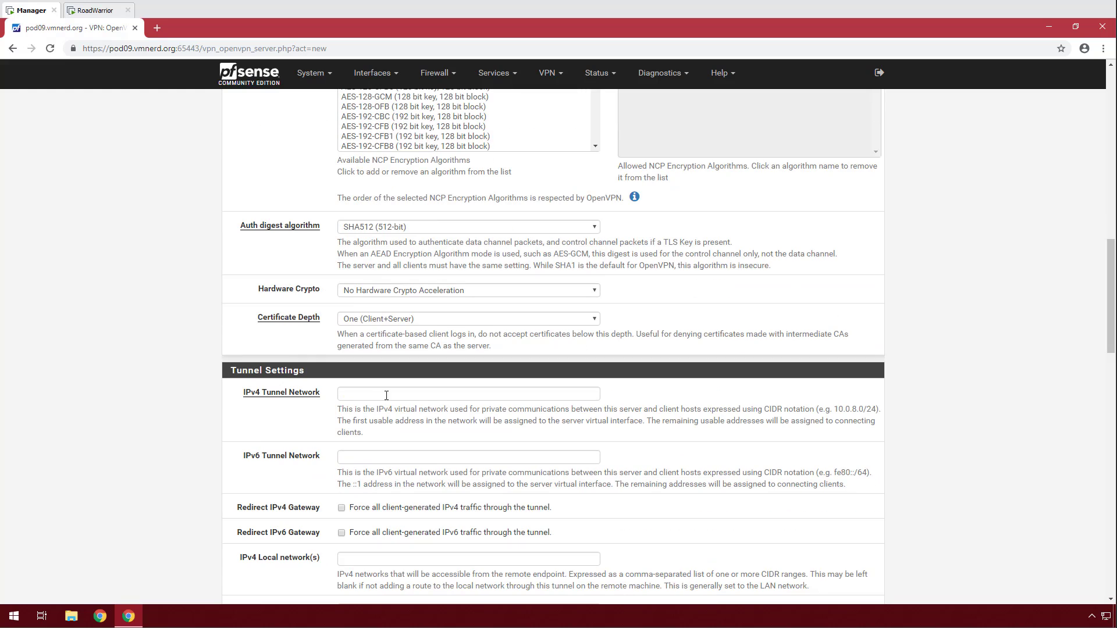
# Set tunnel network 10.0.0.0/24, redirect the IPv4 gateway, and use LZ4 Compression v2.
pyautogui.click(356, 390)
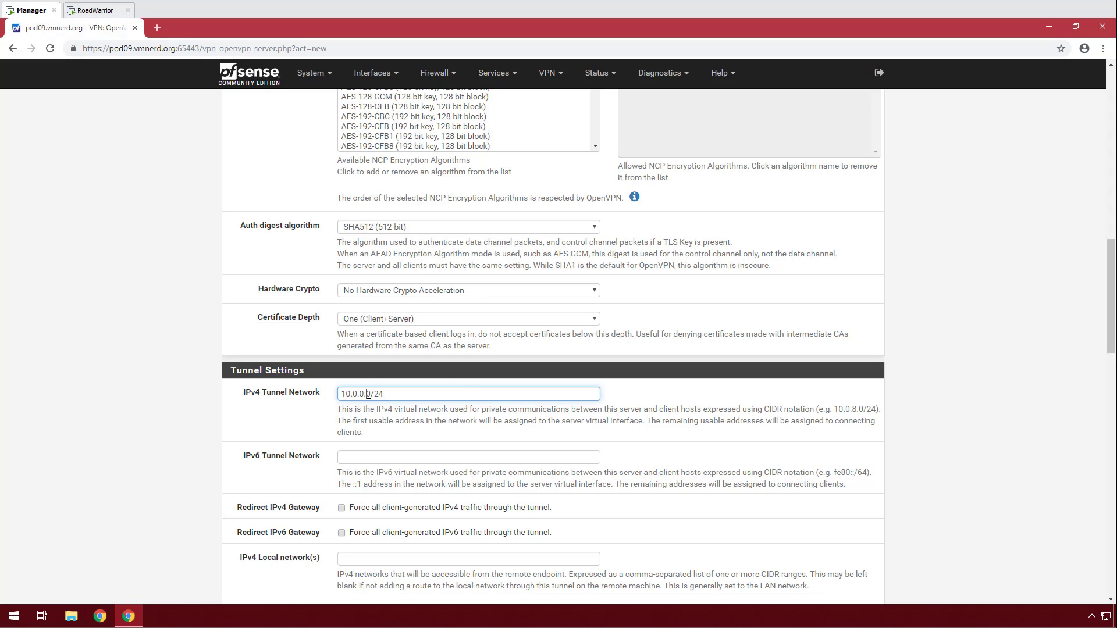
pyautogui.doubleClick(368, 394)
pyautogui.scroll(-3, 399, 407)
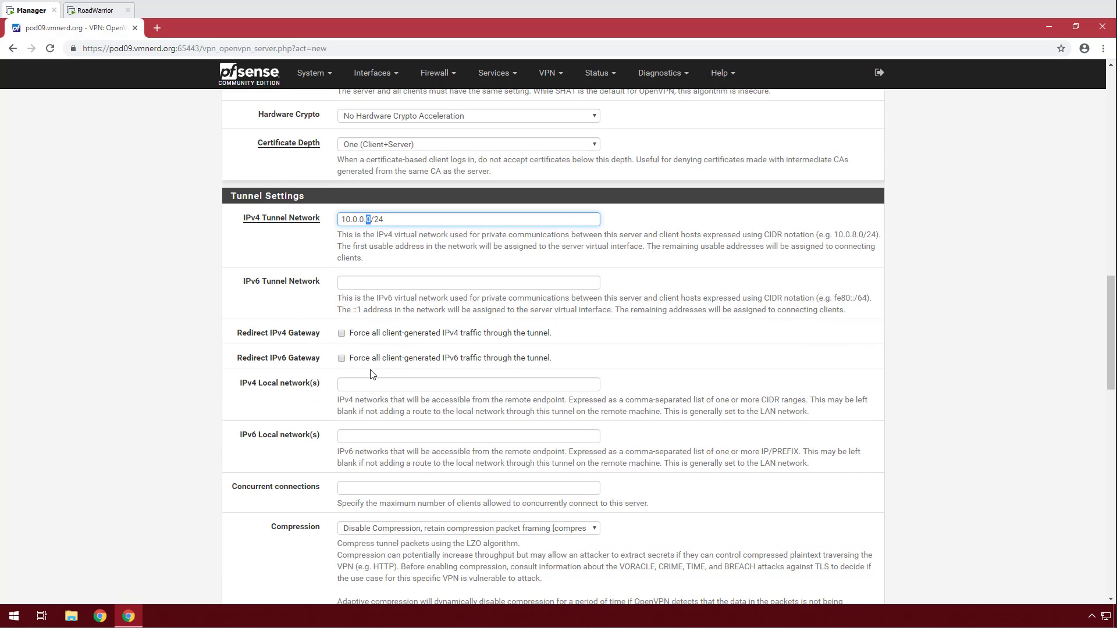
pyautogui.click(341, 333)
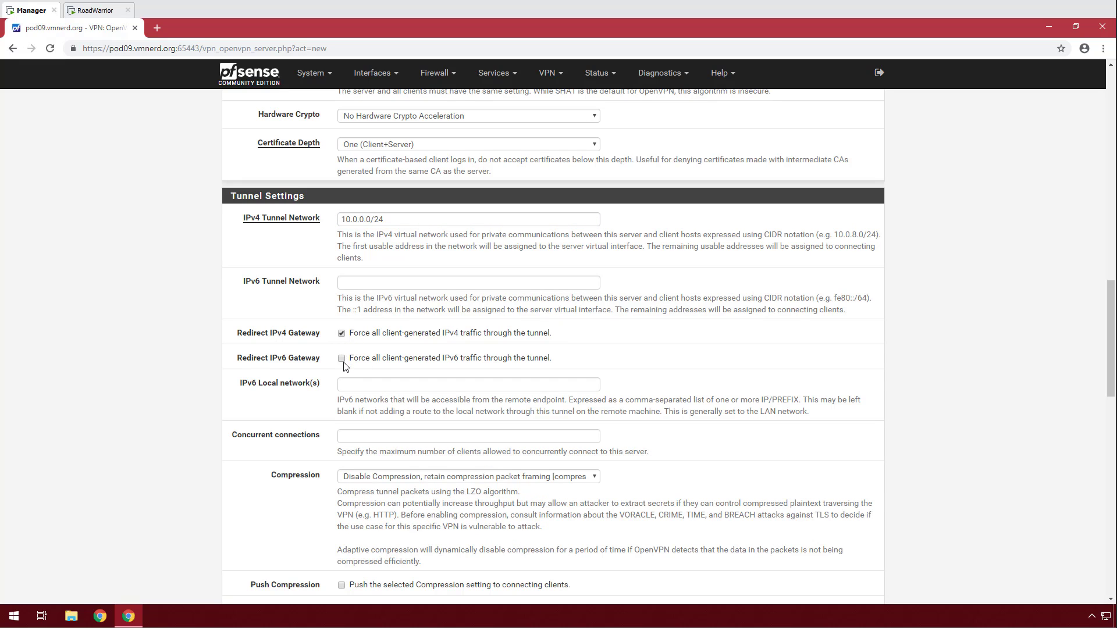
pyautogui.scroll(-3, 317, 347)
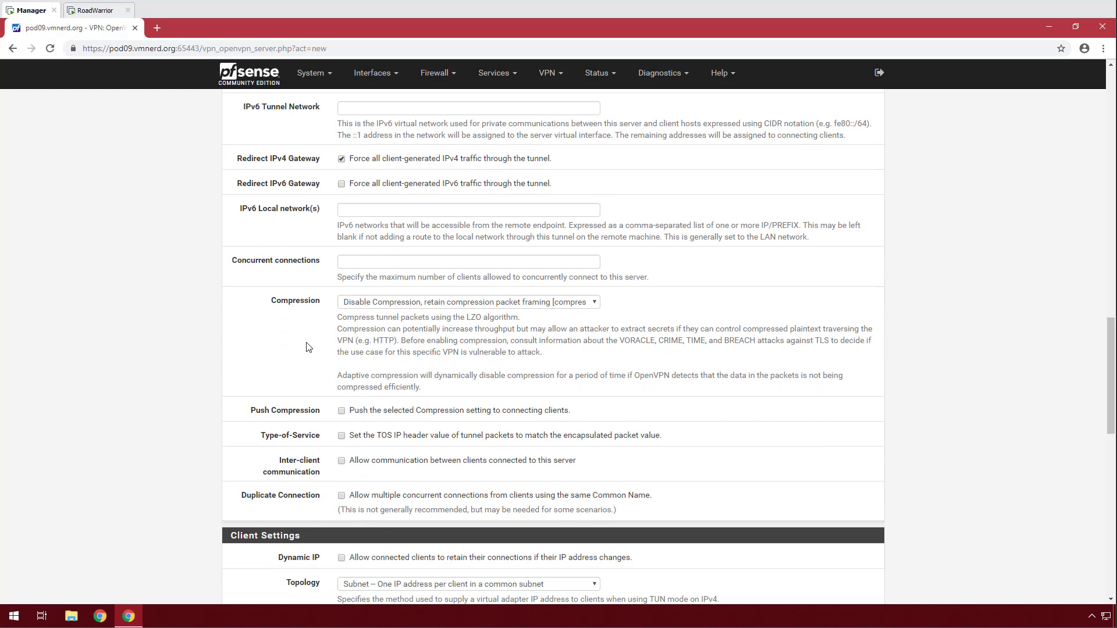
pyautogui.click(381, 302)
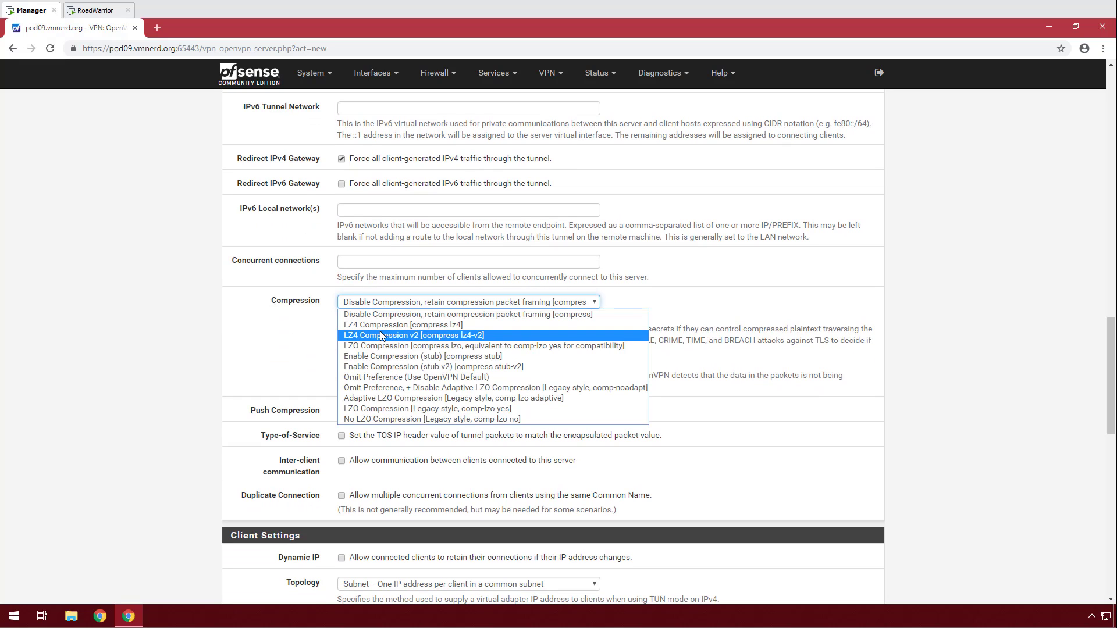
pyautogui.click(380, 331)
# Enable Dynamic IP and push DNS server 192.168.225.254 to clients.
pyautogui.scroll(-3, 250, 344)
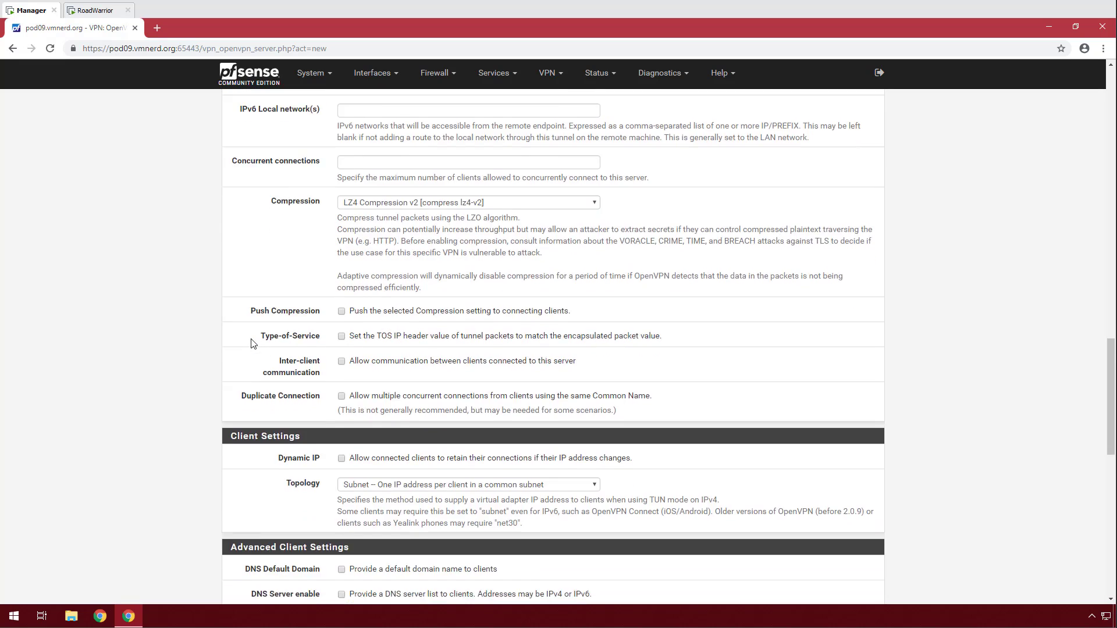
pyautogui.scroll(-2, 253, 343)
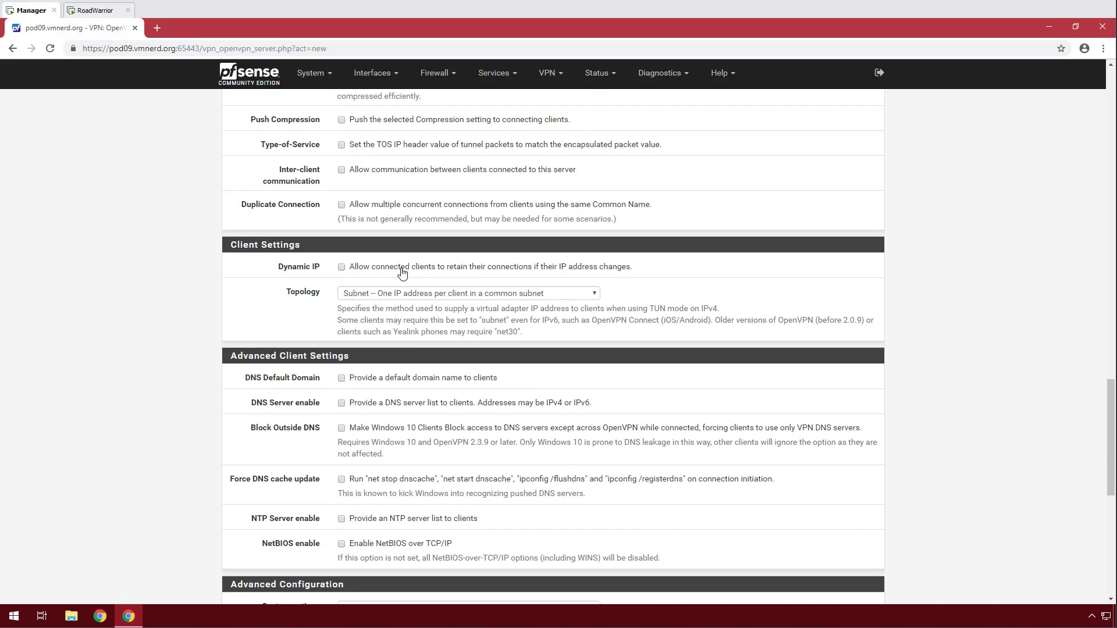
pyautogui.click(342, 268)
pyautogui.scroll(-1, 301, 317)
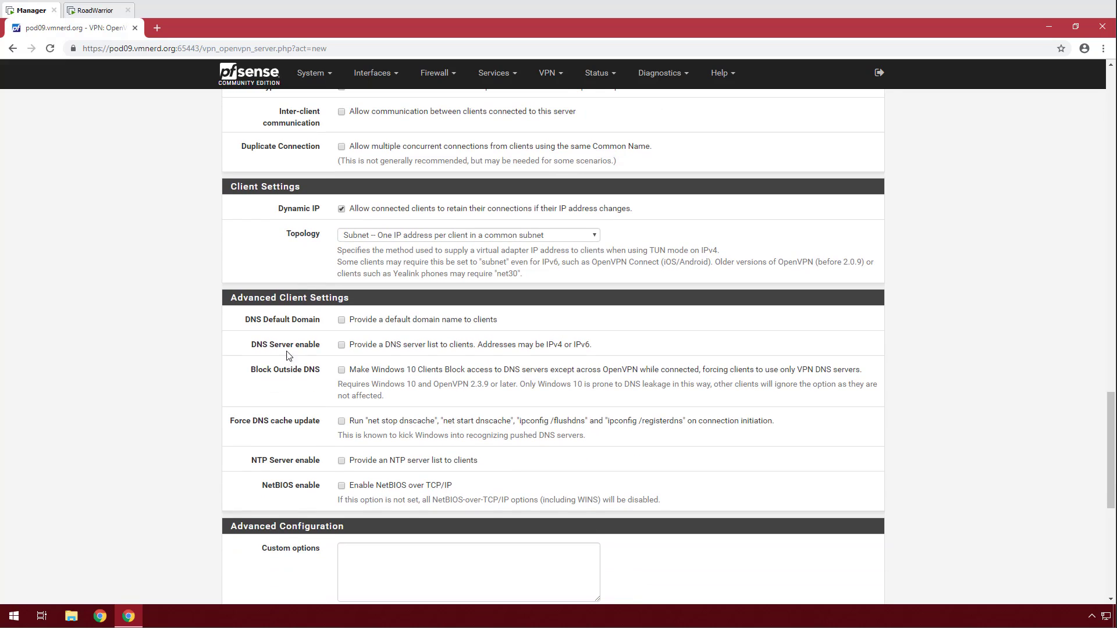
pyautogui.scroll(2, 319, 170)
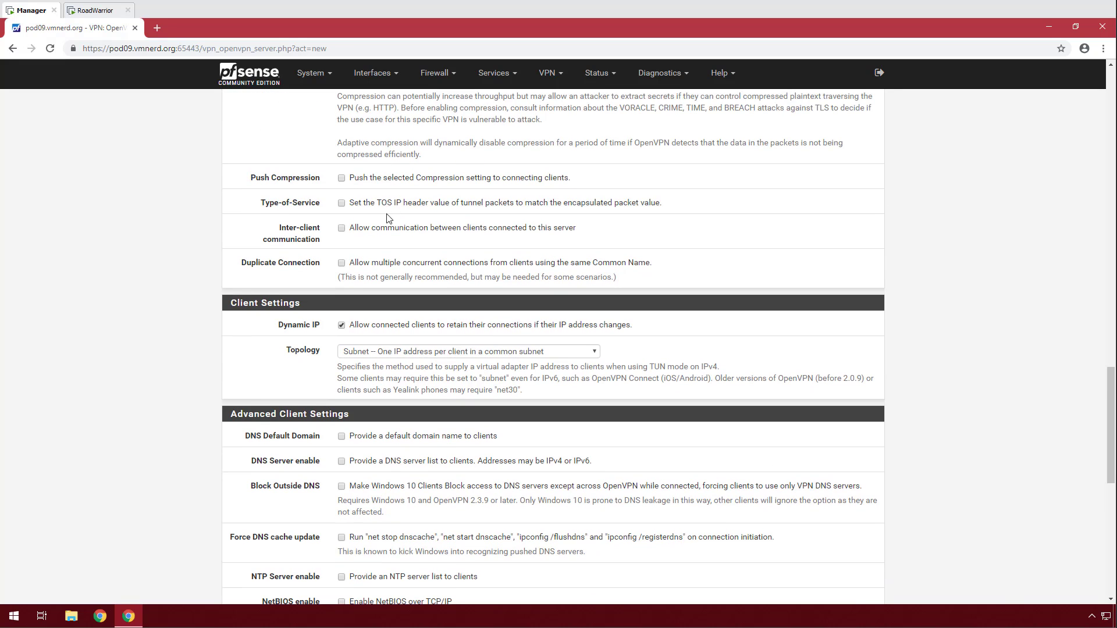
pyautogui.scroll(-3, 314, 311)
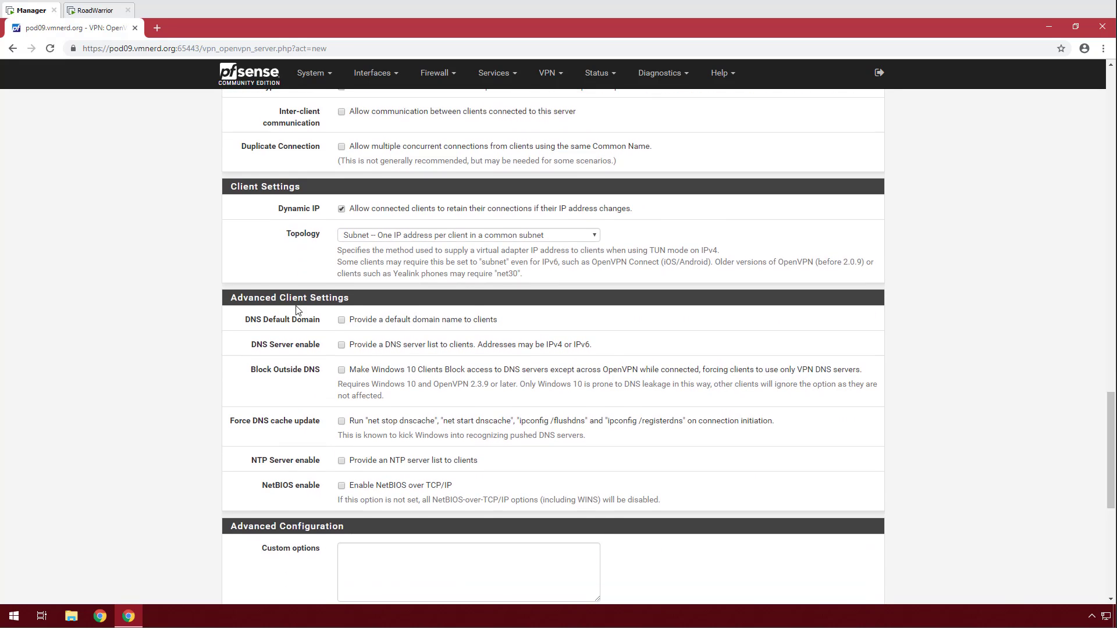
pyautogui.click(341, 287)
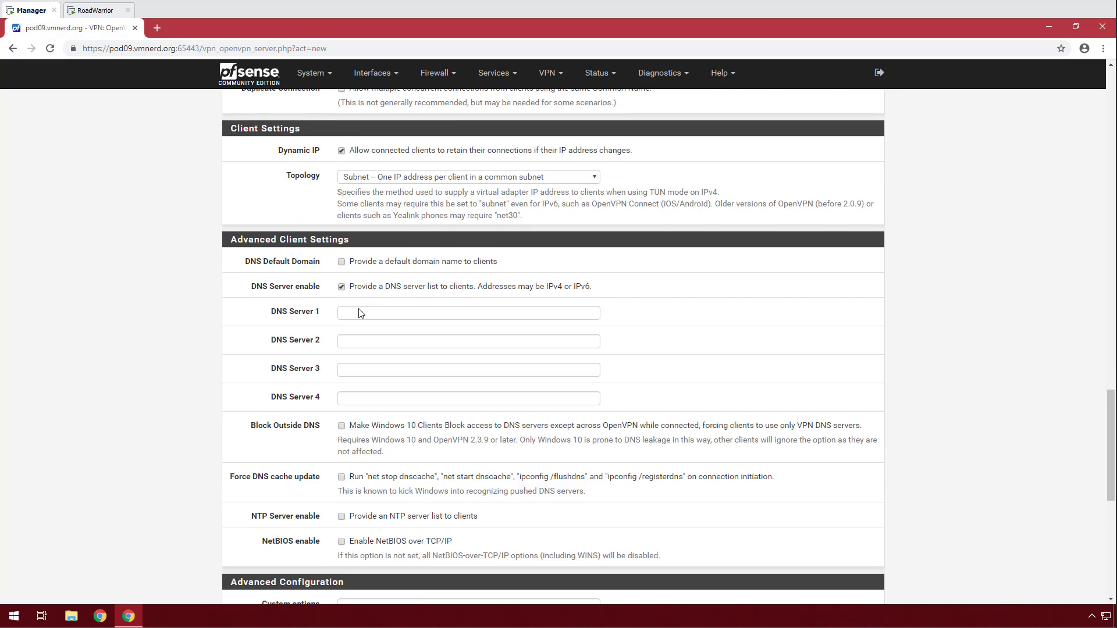
pyautogui.click(361, 311)
pyautogui.write('192')
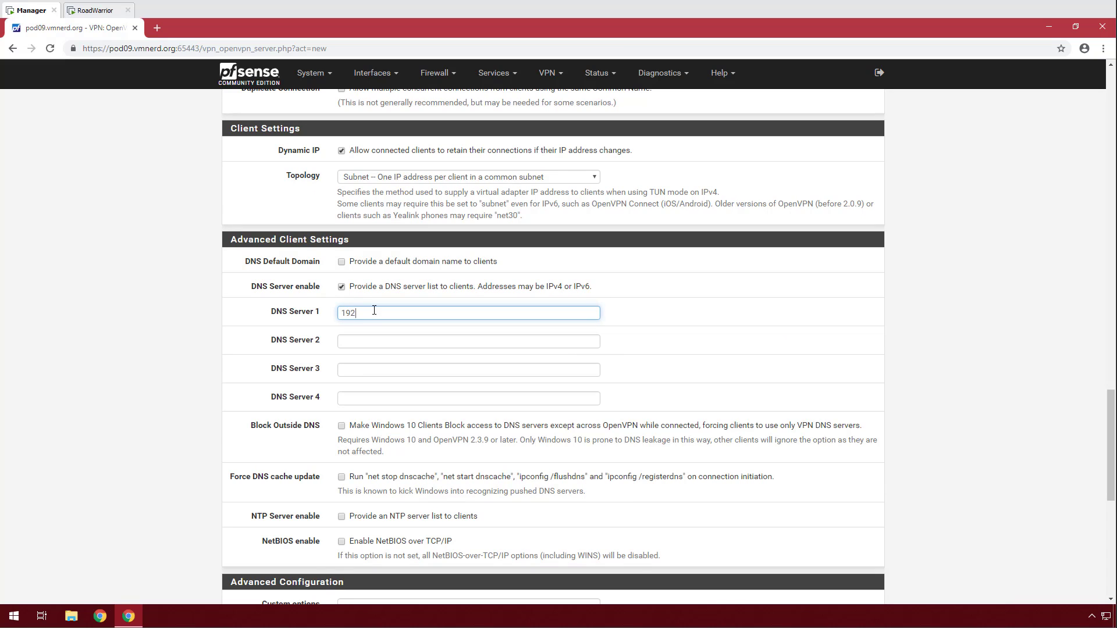
pyautogui.write('.168.225.254')
# Enable Block Outside DNS and save the OpenVPN server.
pyautogui.scroll(-2, 285, 381)
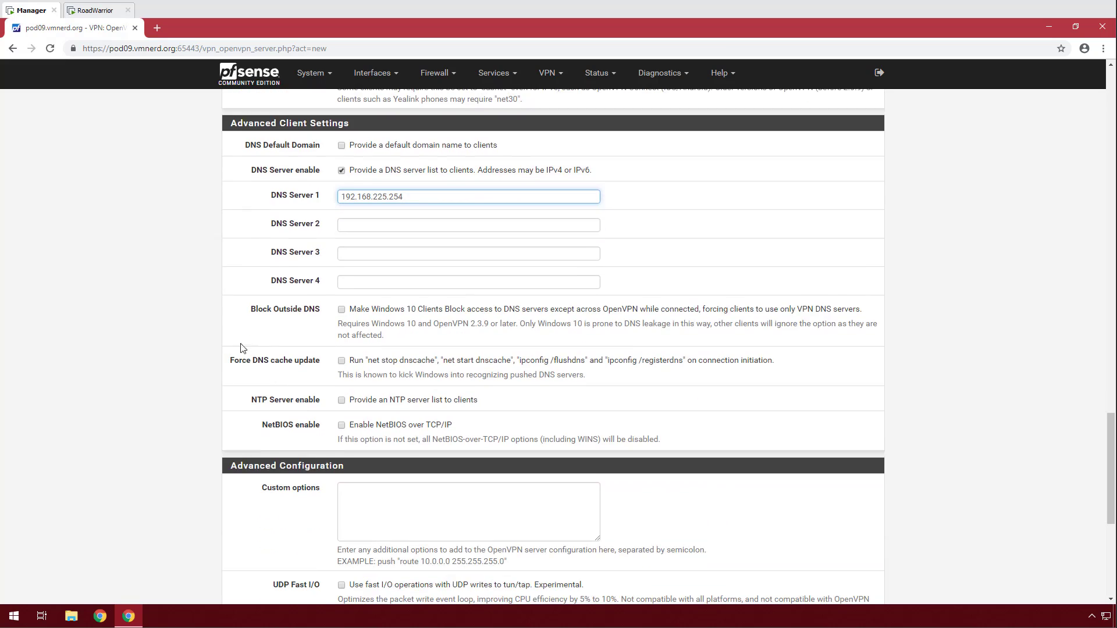
pyautogui.click(341, 309)
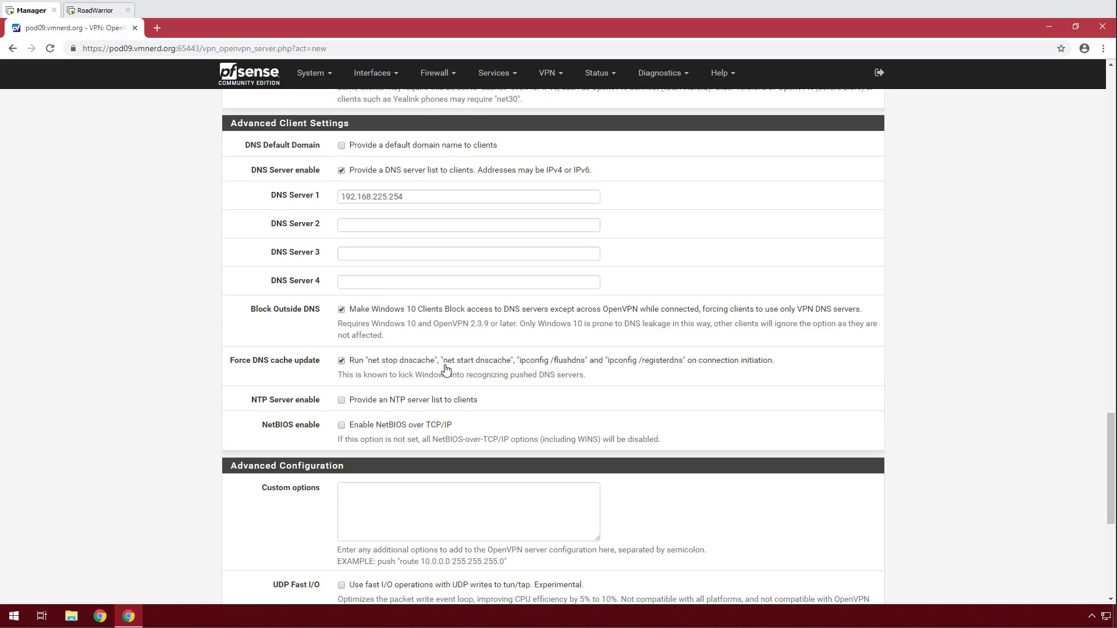
pyautogui.scroll(-1, 442, 363)
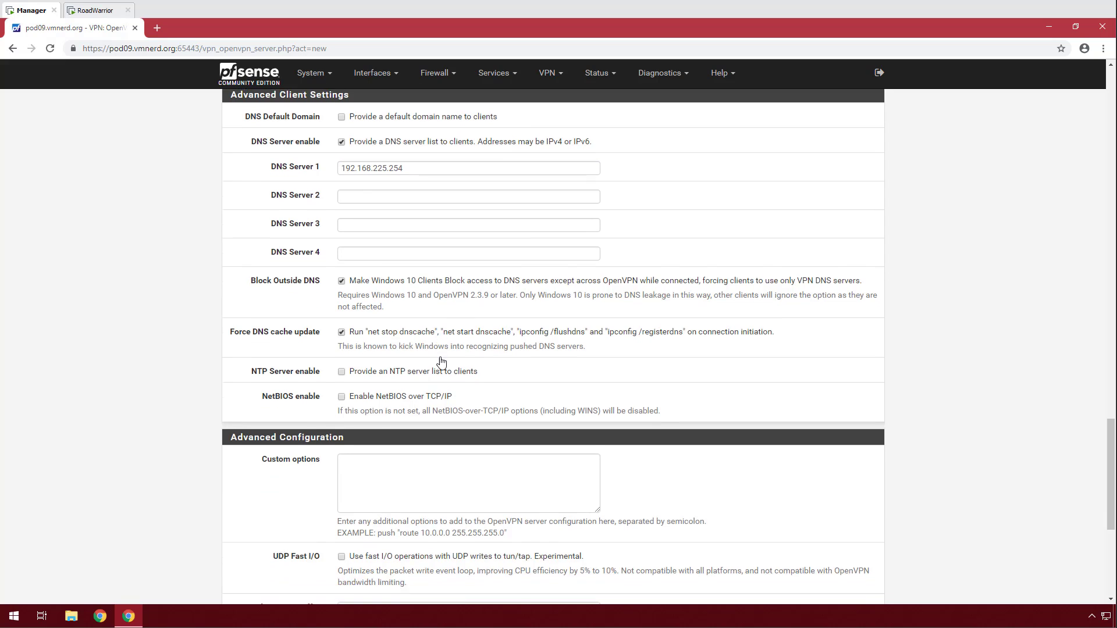
pyautogui.scroll(-1, 431, 361)
pyautogui.scroll(-1, 279, 338)
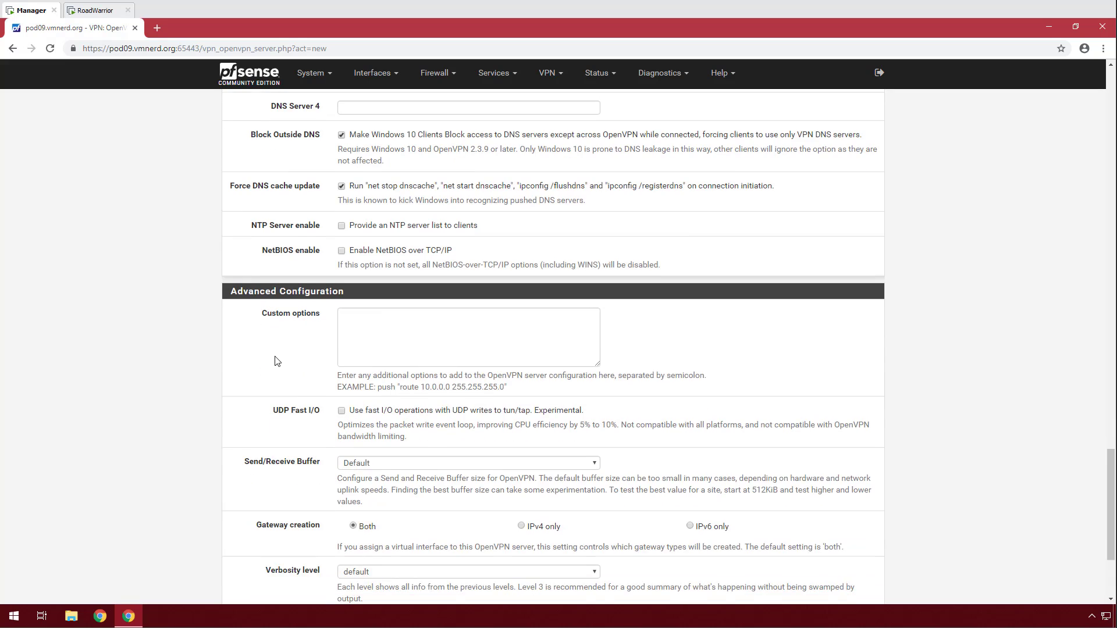
pyautogui.scroll(-2, 276, 360)
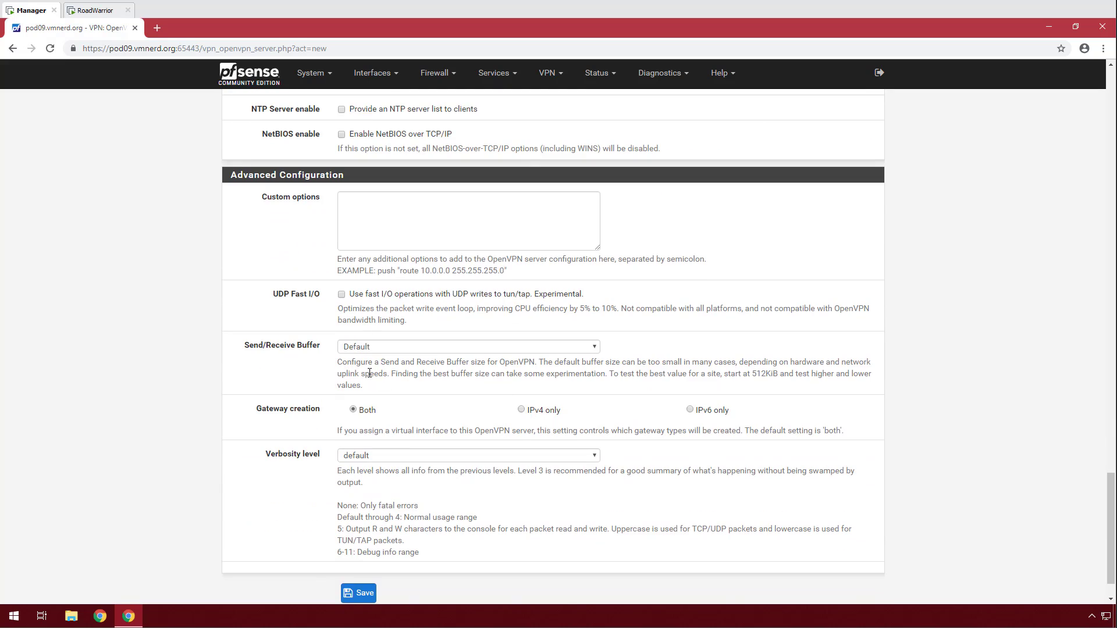
pyautogui.scroll(-1, 248, 336)
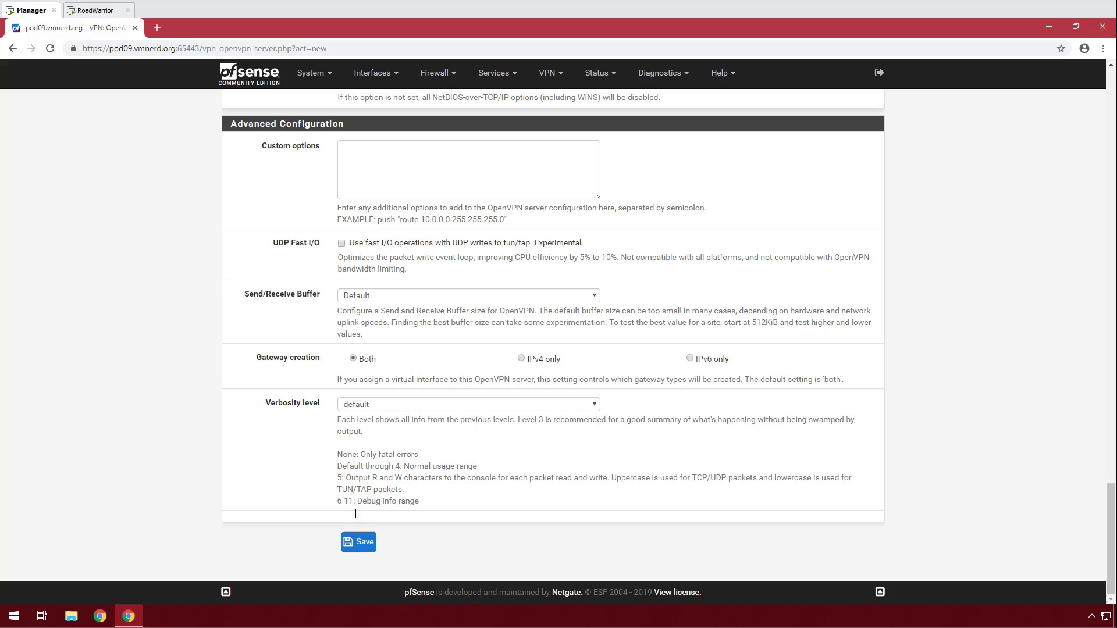
pyautogui.click(359, 543)
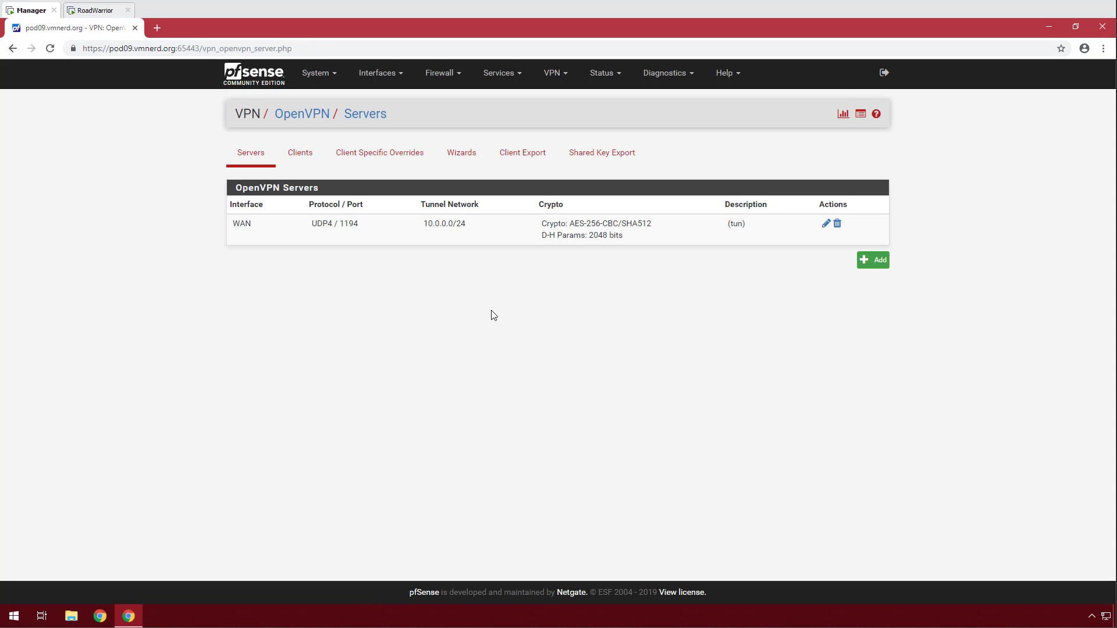
# Add a new WAN firewall pass rule with protocol UDP.
pyautogui.click(436, 87)
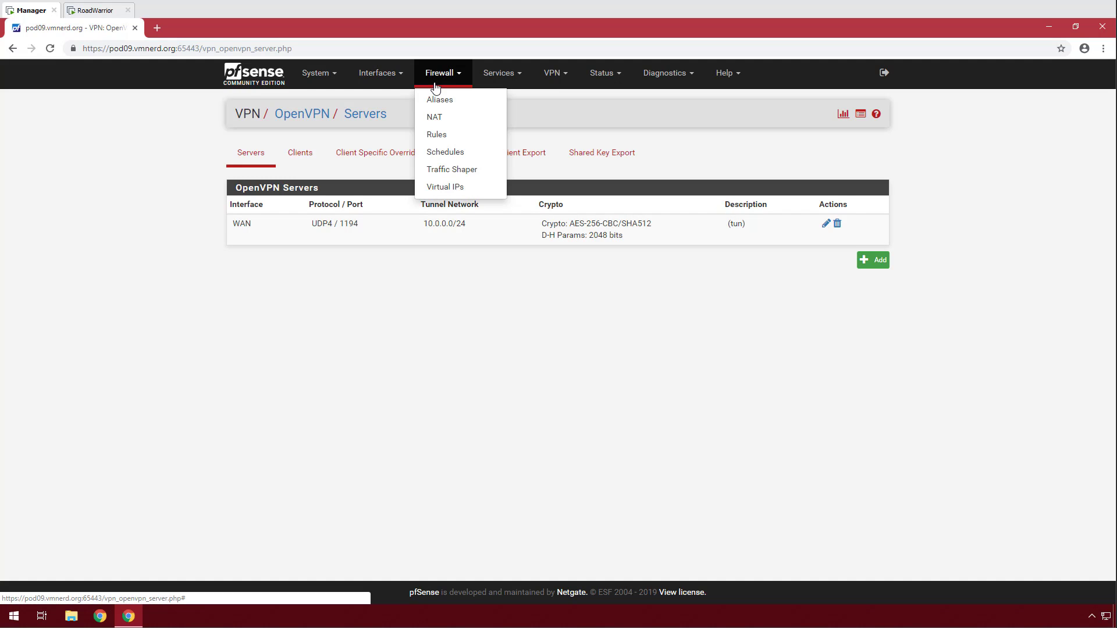
pyautogui.click(449, 137)
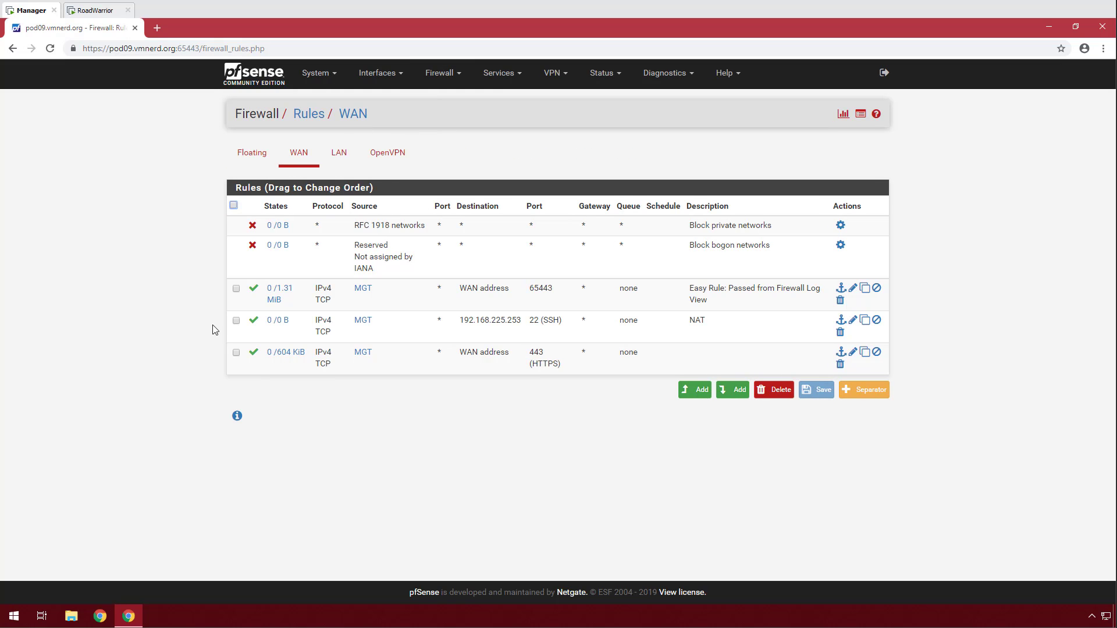
pyautogui.click(734, 392)
pyautogui.scroll(-3, 227, 239)
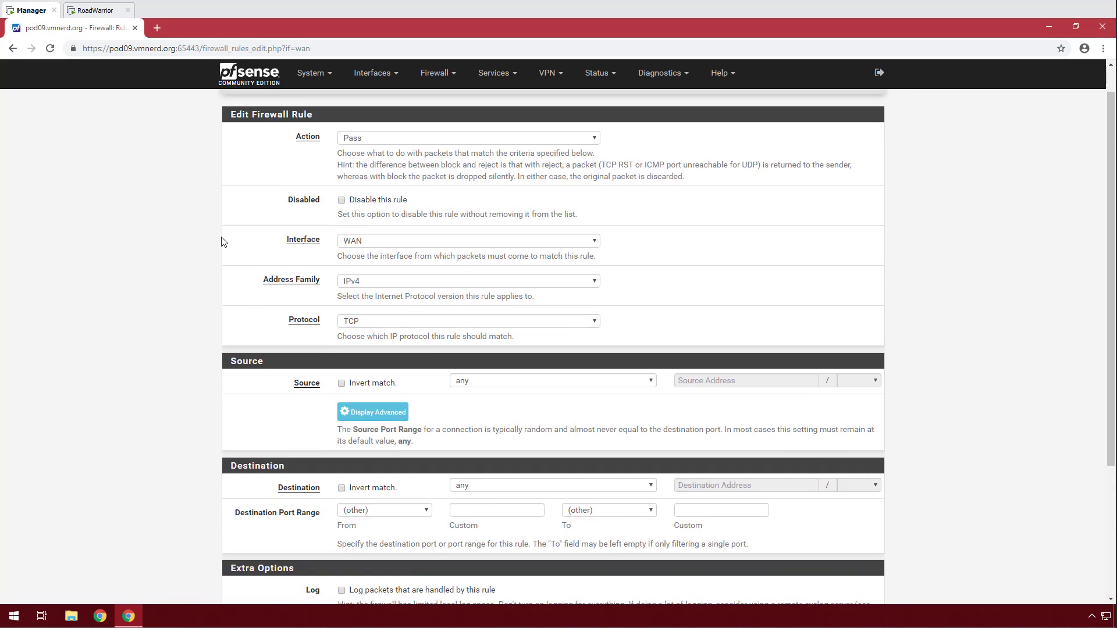
pyautogui.click(404, 241)
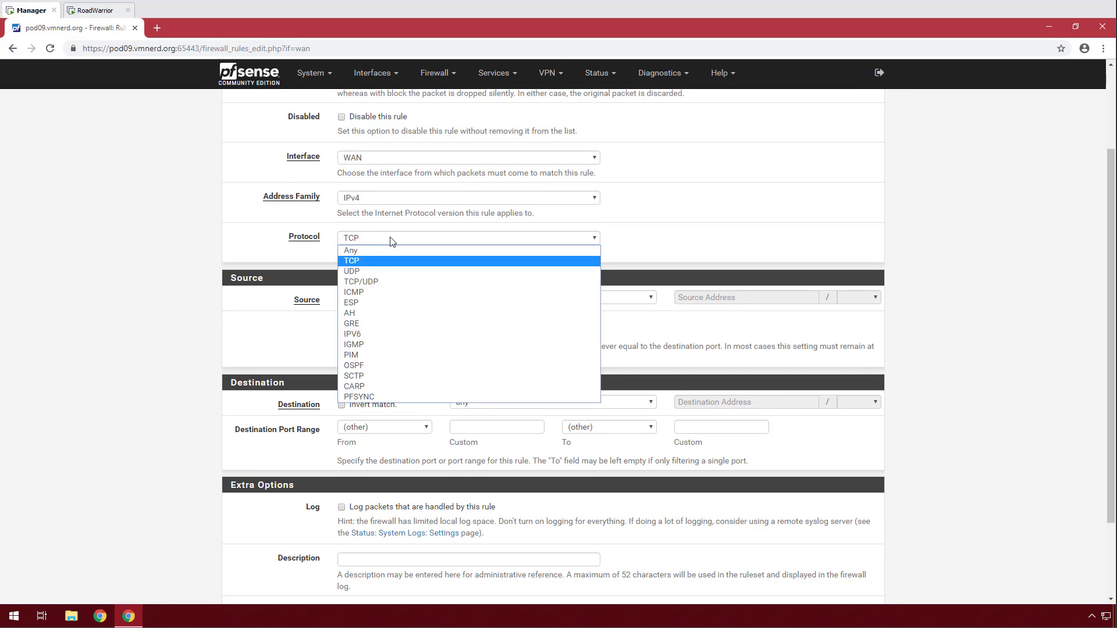
pyautogui.click(372, 267)
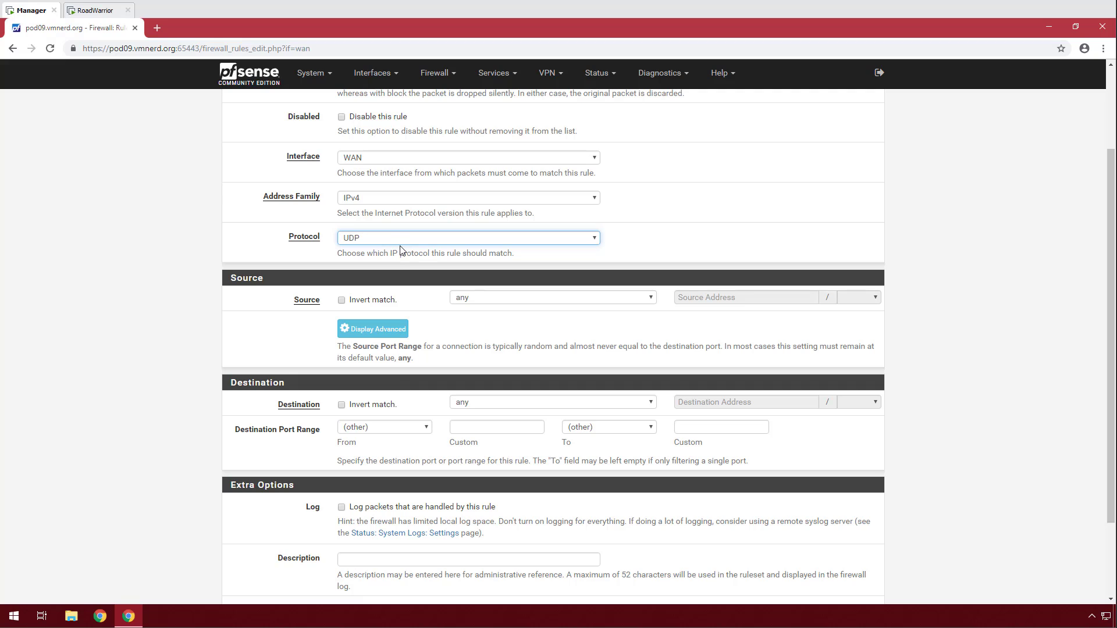
# Set the rule's destination to WAN address on port OpenVPN (1194).
pyautogui.scroll(-1, 514, 348)
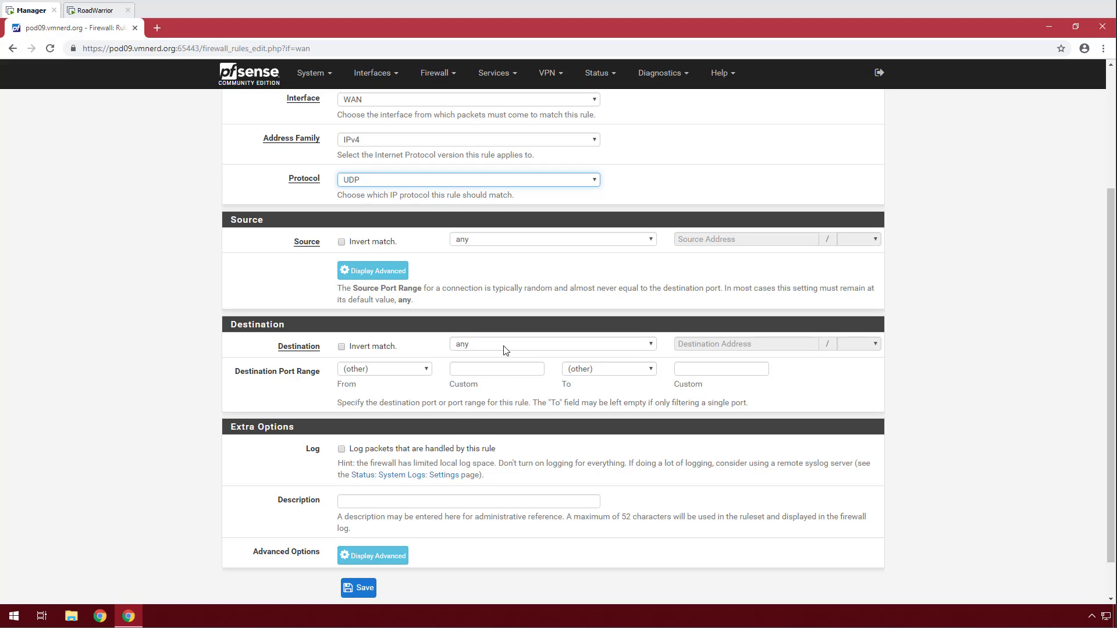
pyautogui.click(505, 348)
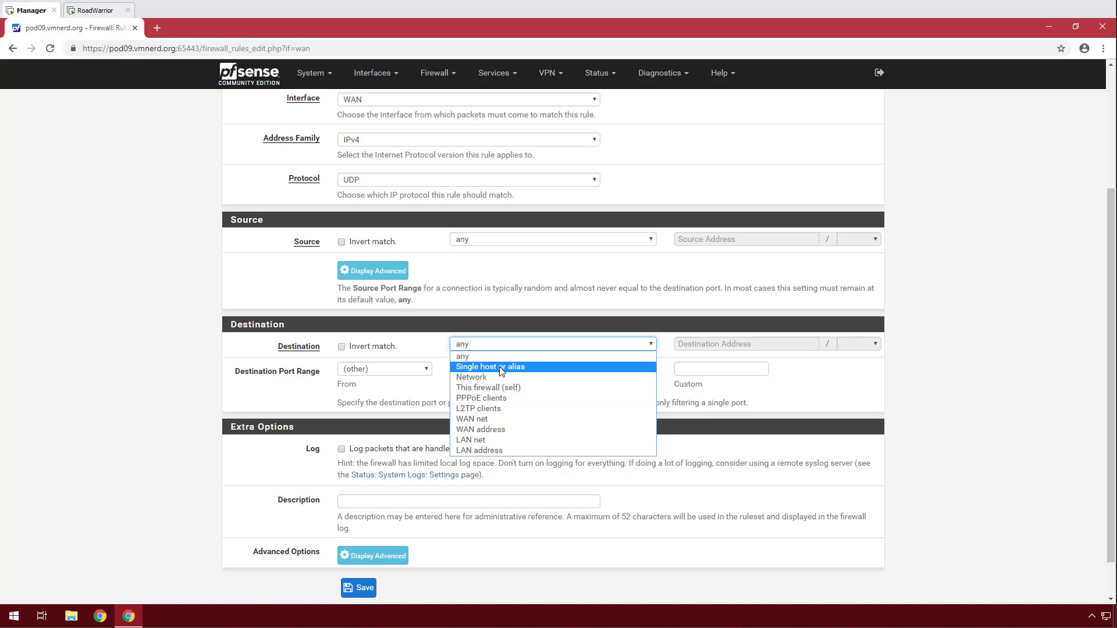
pyautogui.click(498, 432)
pyautogui.click(405, 371)
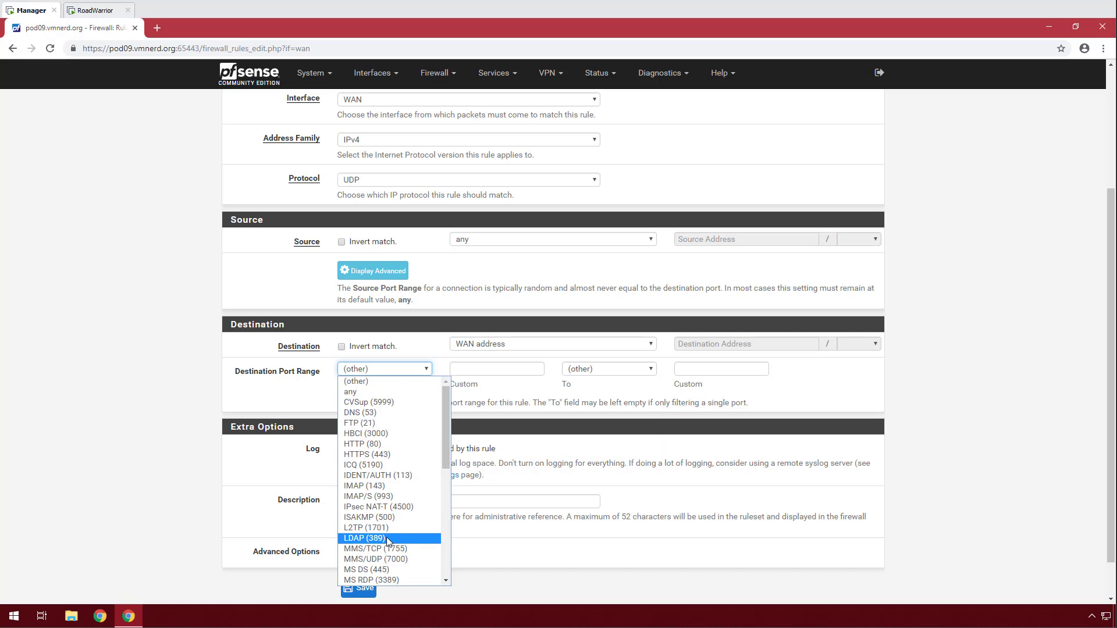
pyautogui.scroll(-5, 388, 541)
pyautogui.click(373, 432)
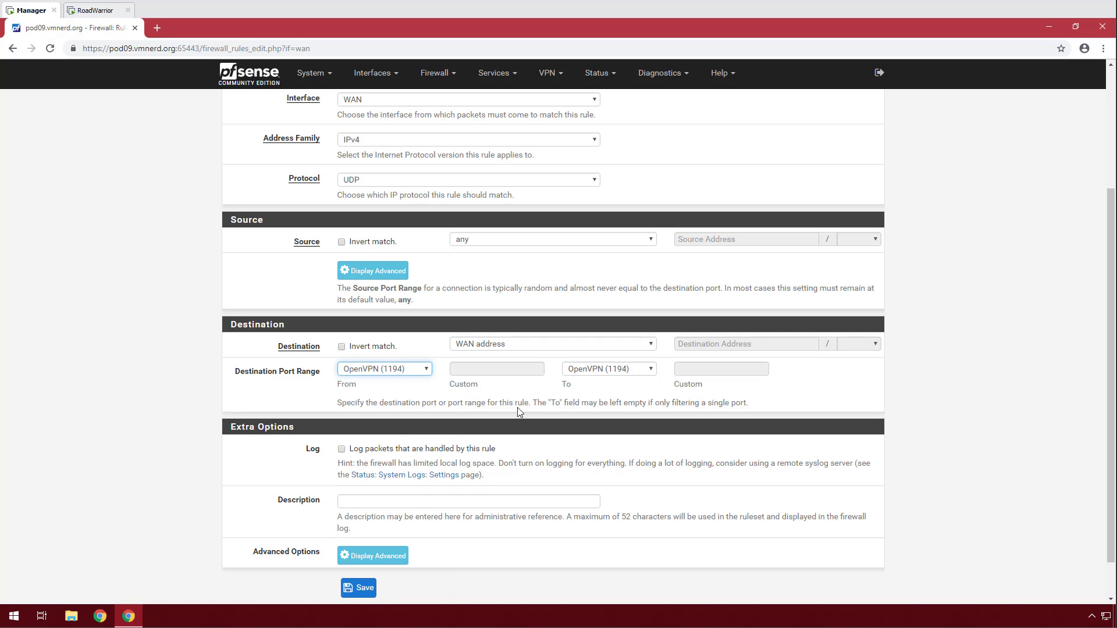
pyautogui.scroll(-1, 224, 381)
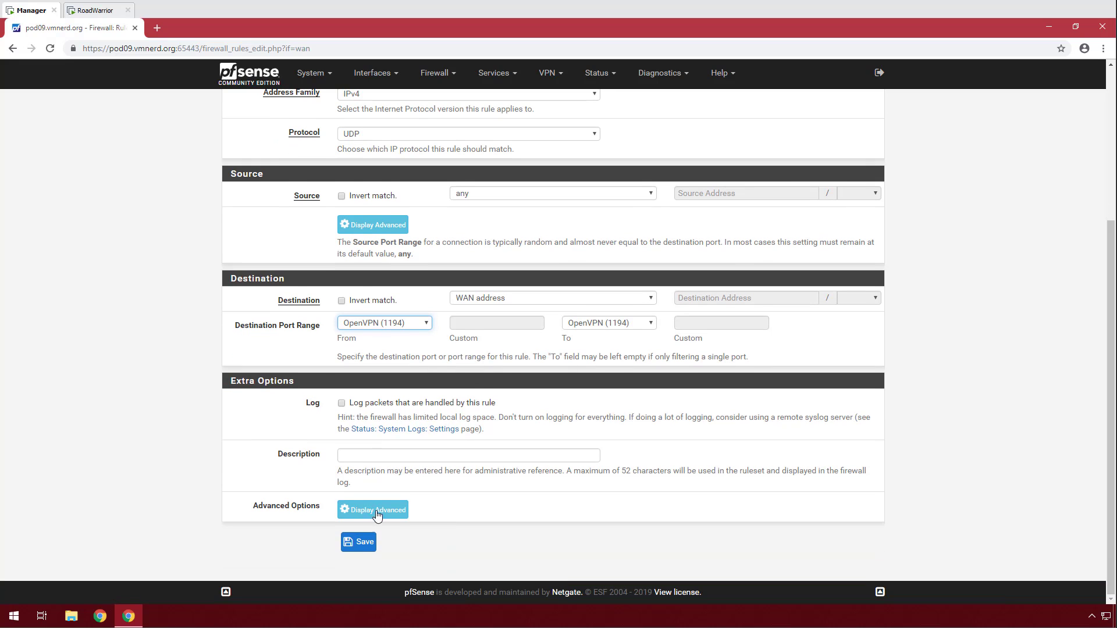
# Save the WAN rule and apply the firewall changes.
pyautogui.click(357, 543)
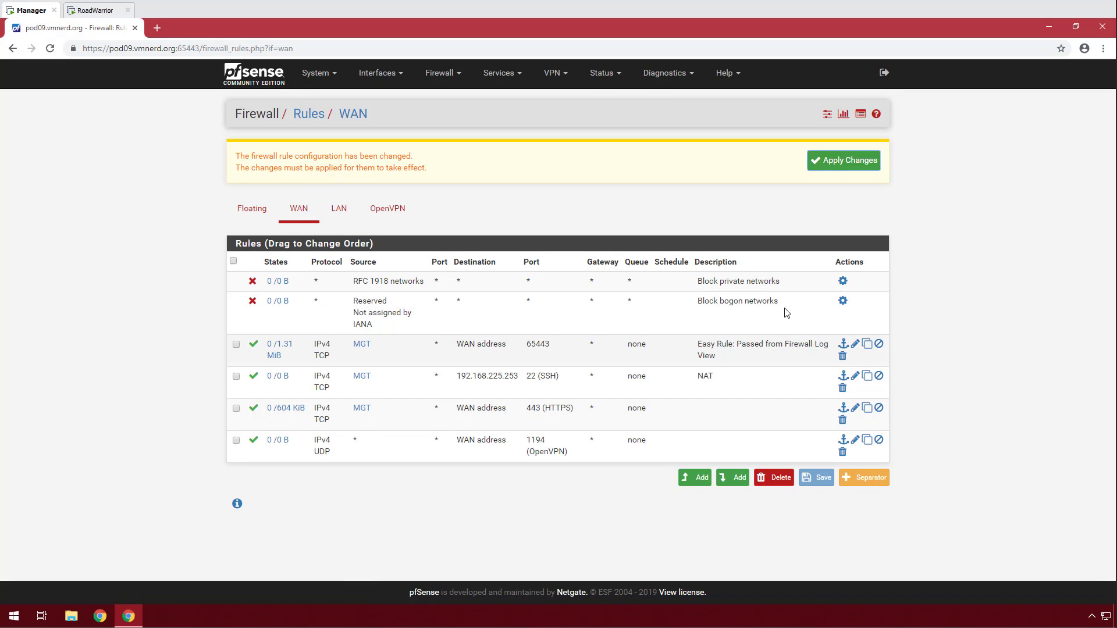
pyautogui.click(835, 163)
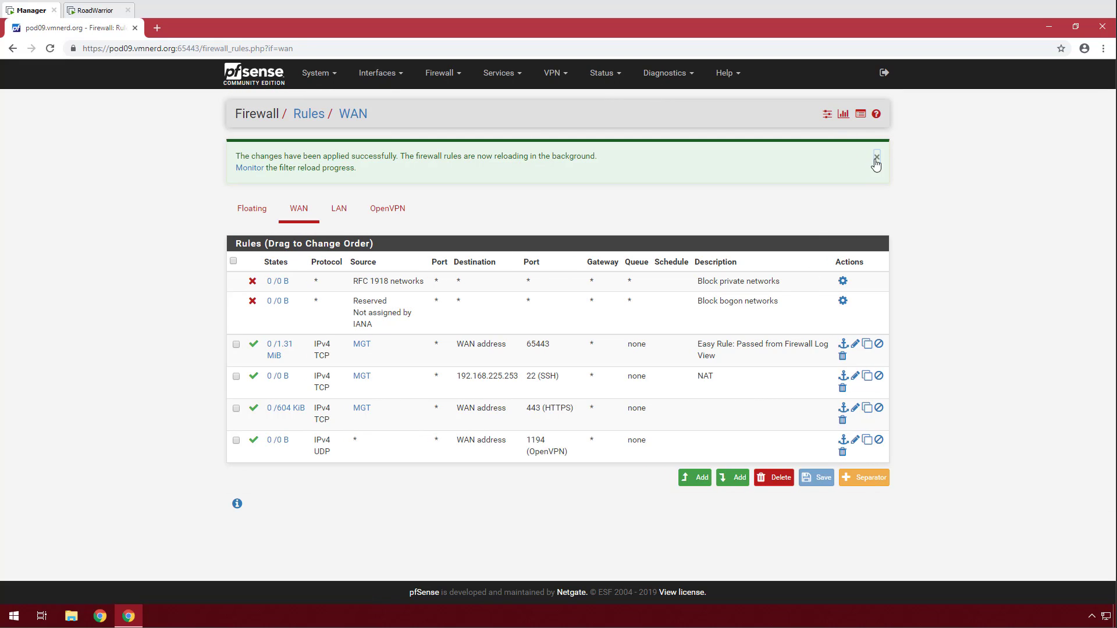
pyautogui.click(875, 160)
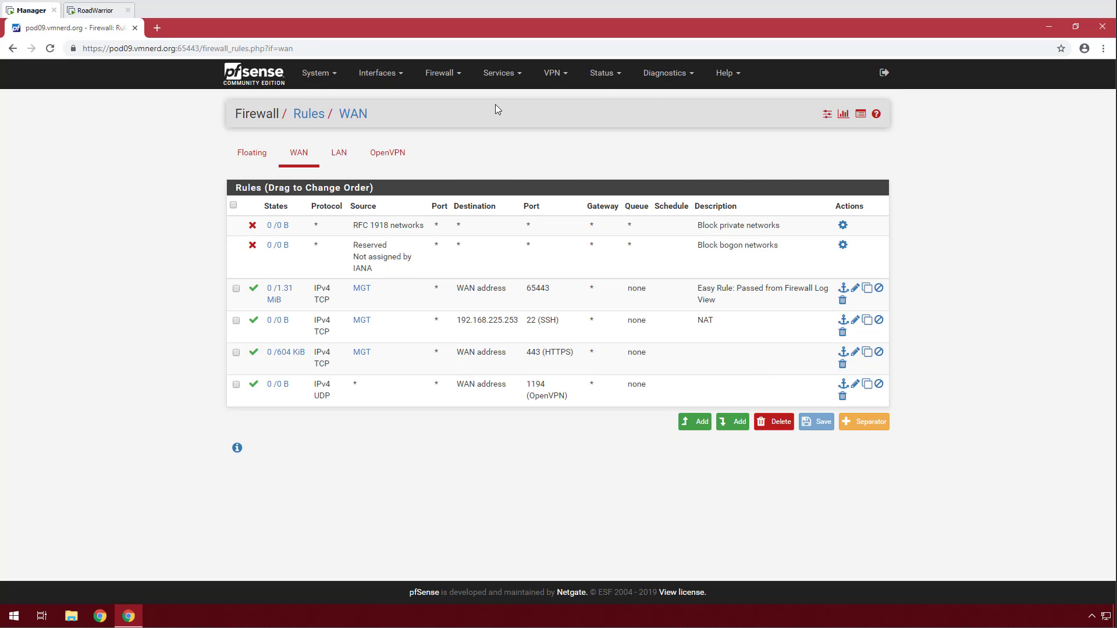
pyautogui.click(555, 73)
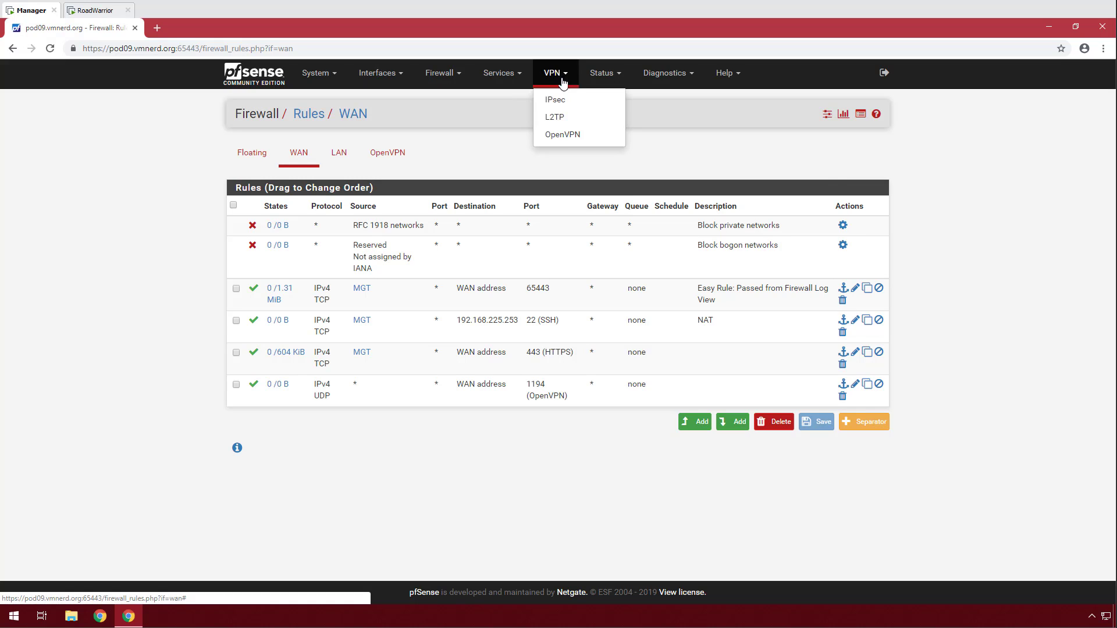
# Start a new OpenVPN client-specific override for OpenVPN Server 1.
pyautogui.click(567, 138)
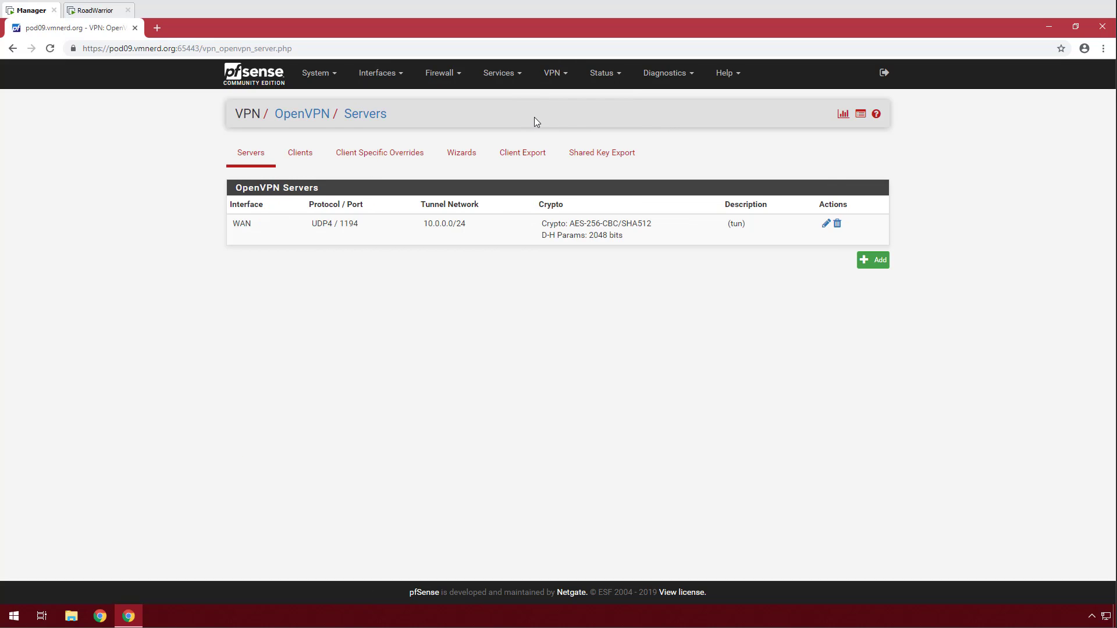
pyautogui.click(396, 160)
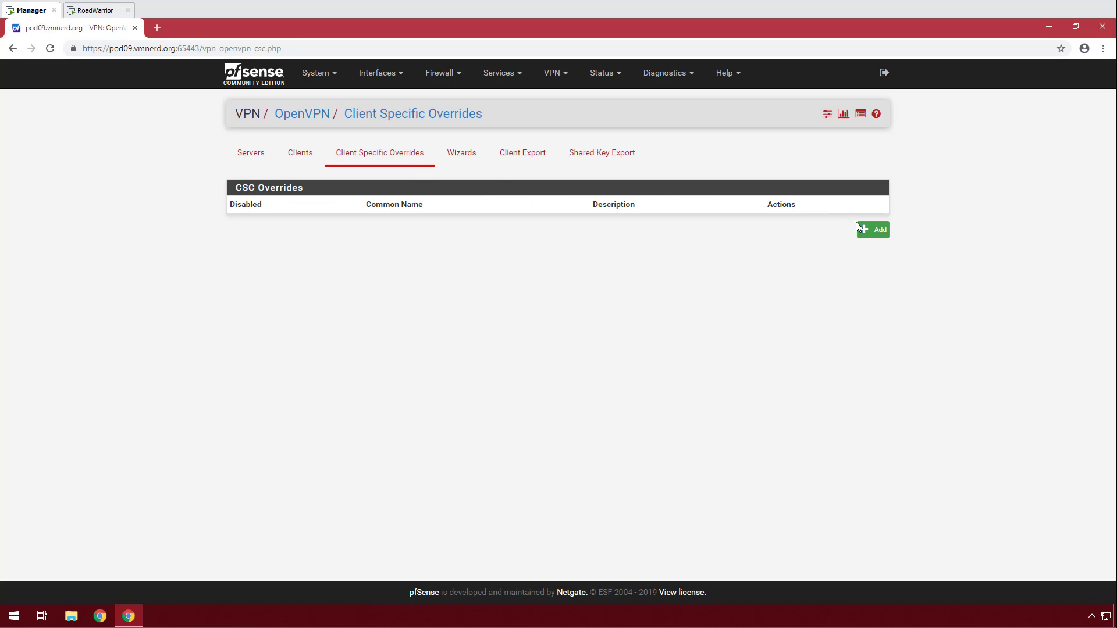
pyautogui.click(867, 229)
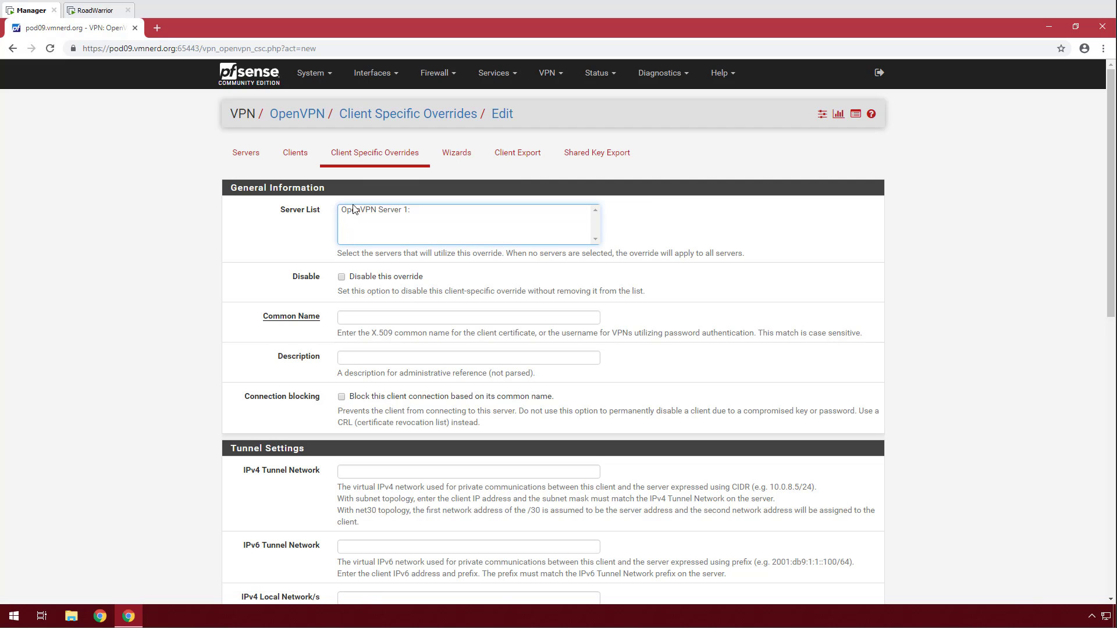
pyautogui.click(353, 209)
pyautogui.scroll(-2, 253, 275)
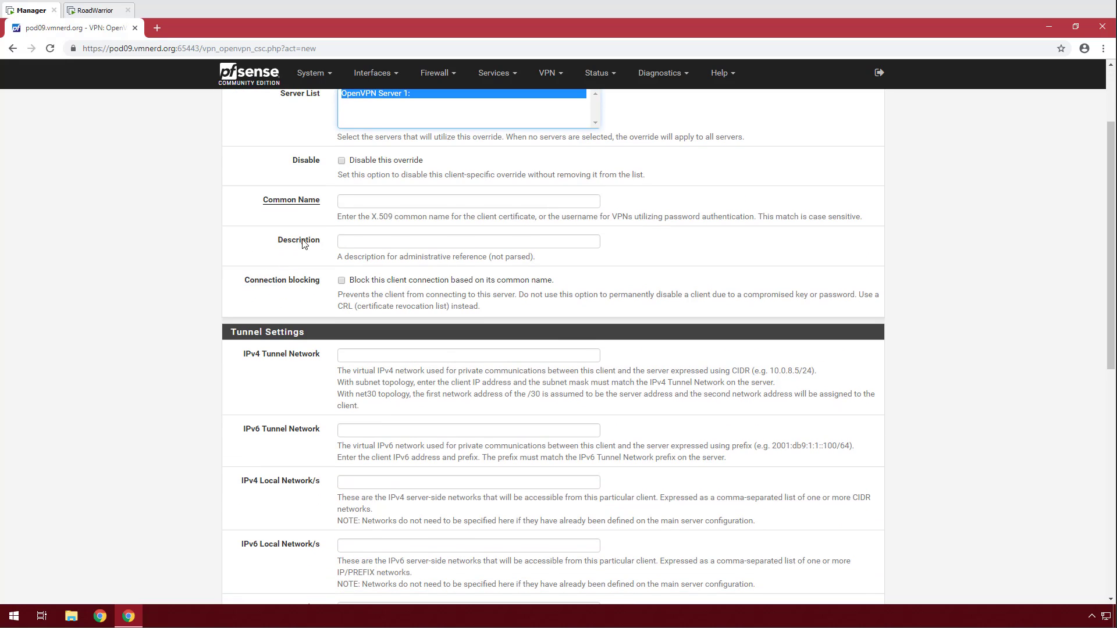
# Set common name PIA-Client, add an ifconfig advanced option for 10.0.0.50 255.255.255.0, and save.
pyautogui.click(359, 201)
pyautogui.write('PIA Client')
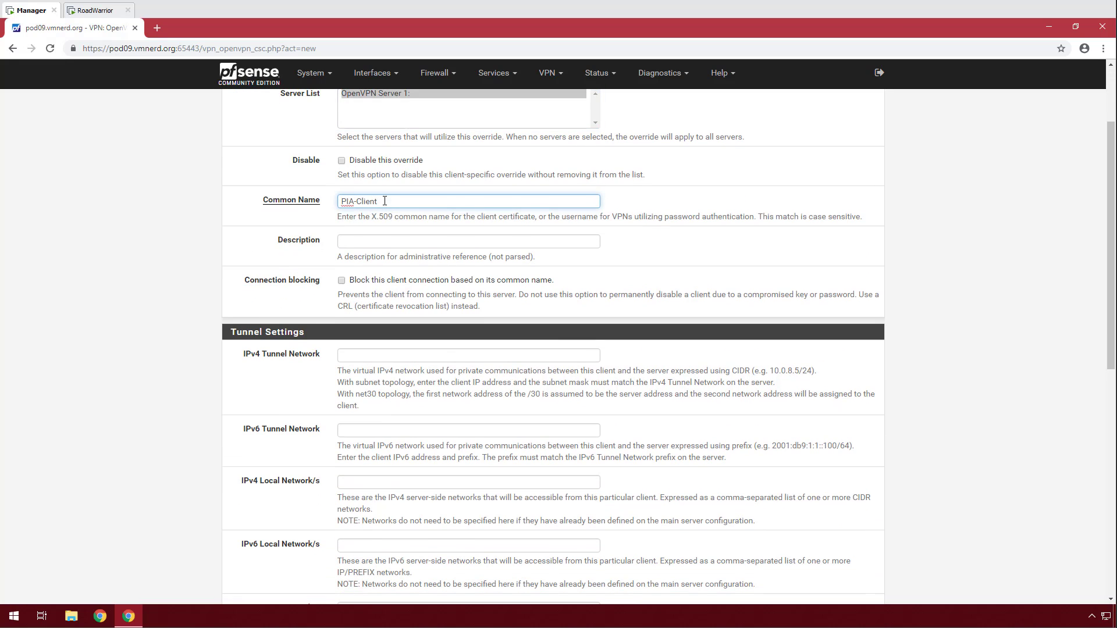
pyautogui.scroll(-1, 285, 259)
pyautogui.scroll(-7, 286, 259)
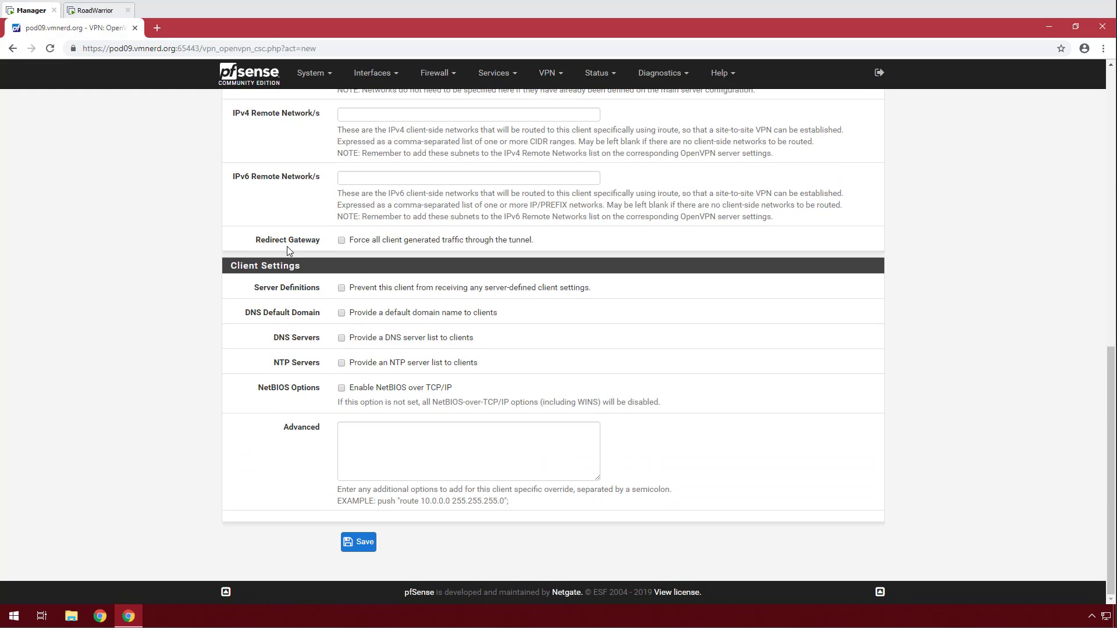
pyautogui.click(355, 434)
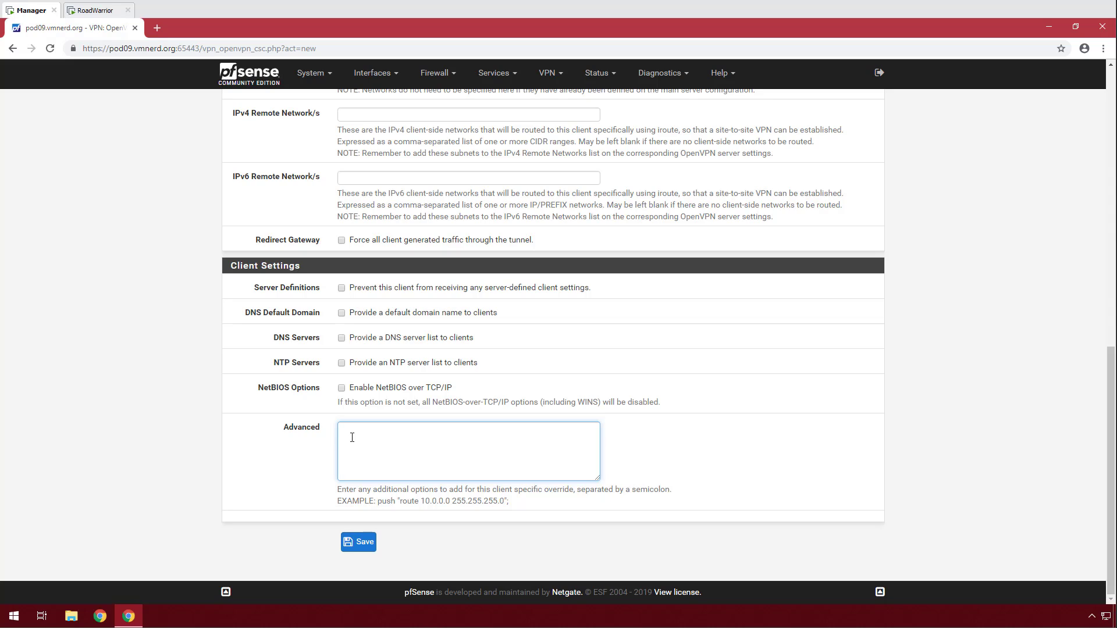
pyautogui.write('ifconfig-push 10.0.0.50 255.255.255.0;')
pyautogui.click(365, 542)
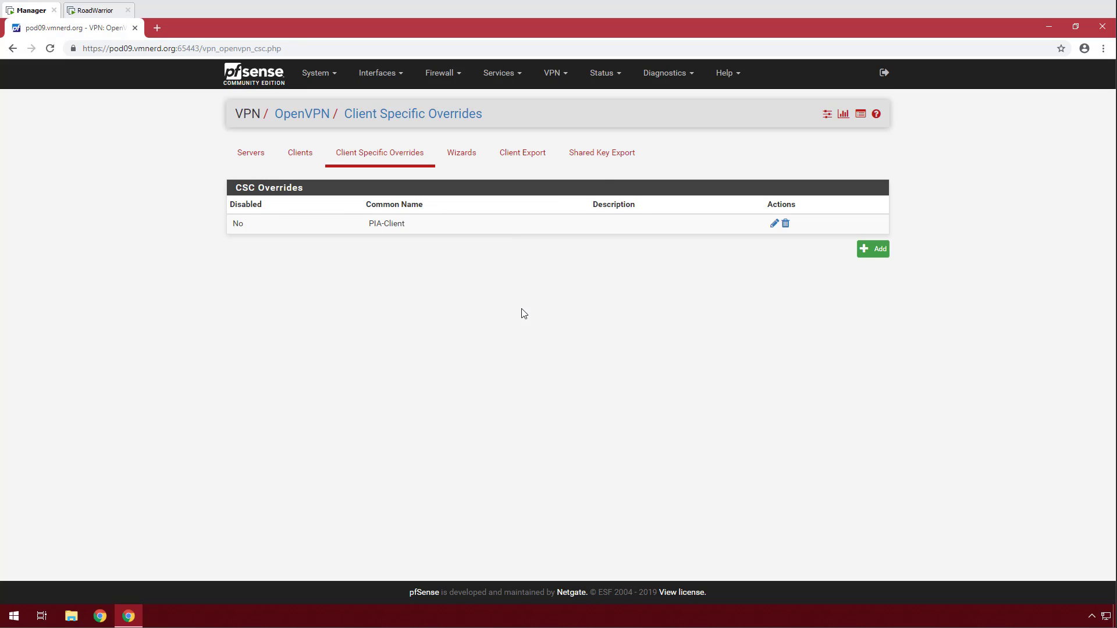
# From OpenVPN Client Export, download the Windows Vista and Later installer and PIA-Client's configuration archive.
pyautogui.click(534, 155)
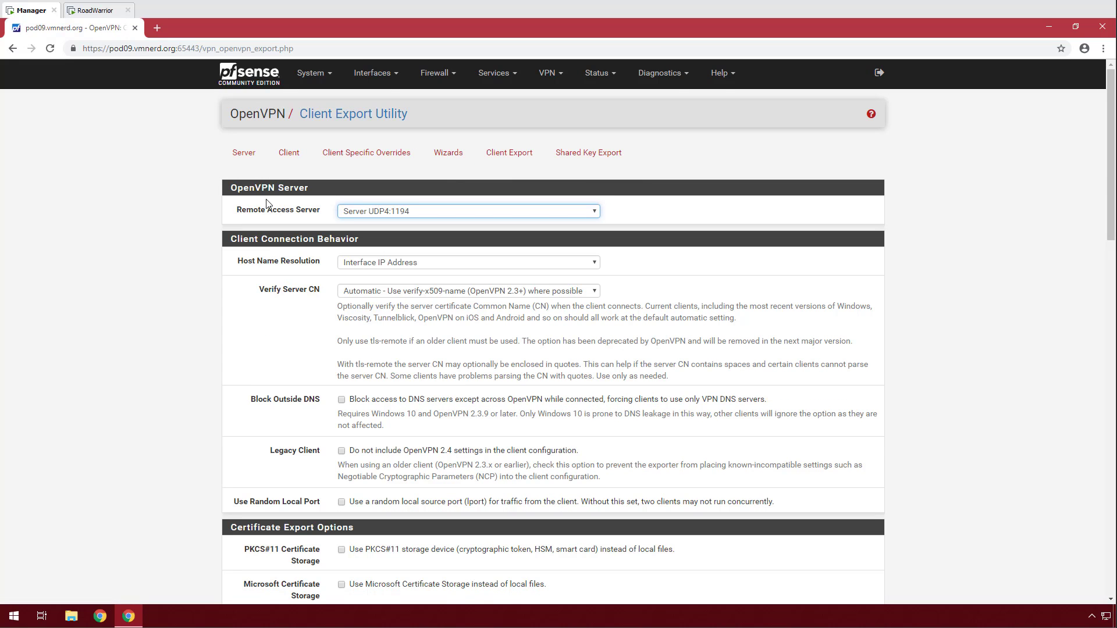
pyautogui.scroll(-3, 349, 296)
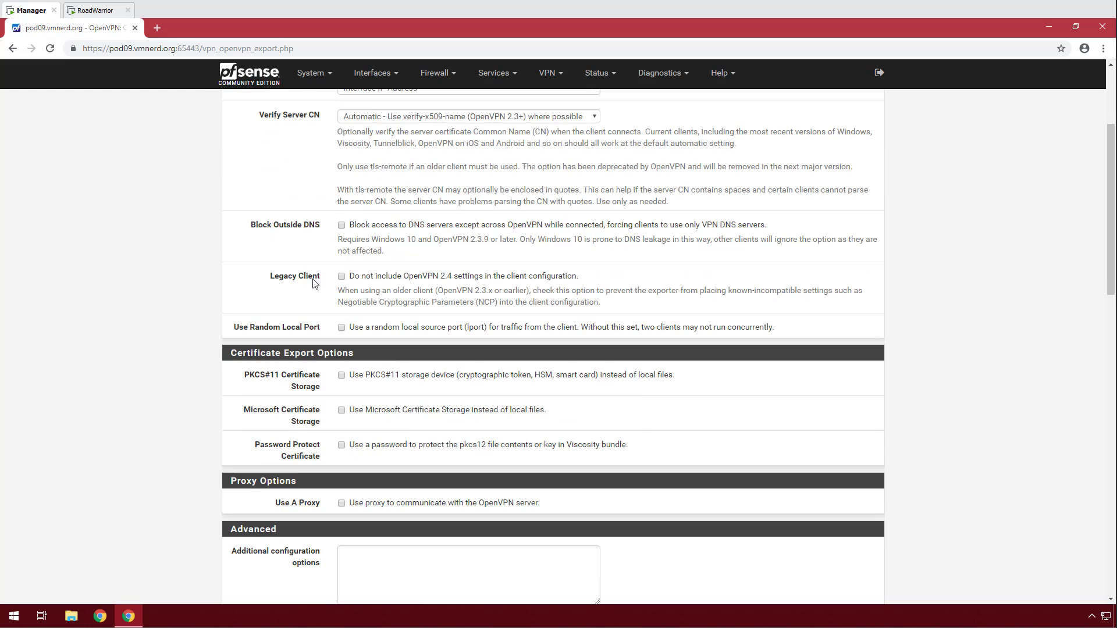
pyautogui.scroll(-3, 303, 279)
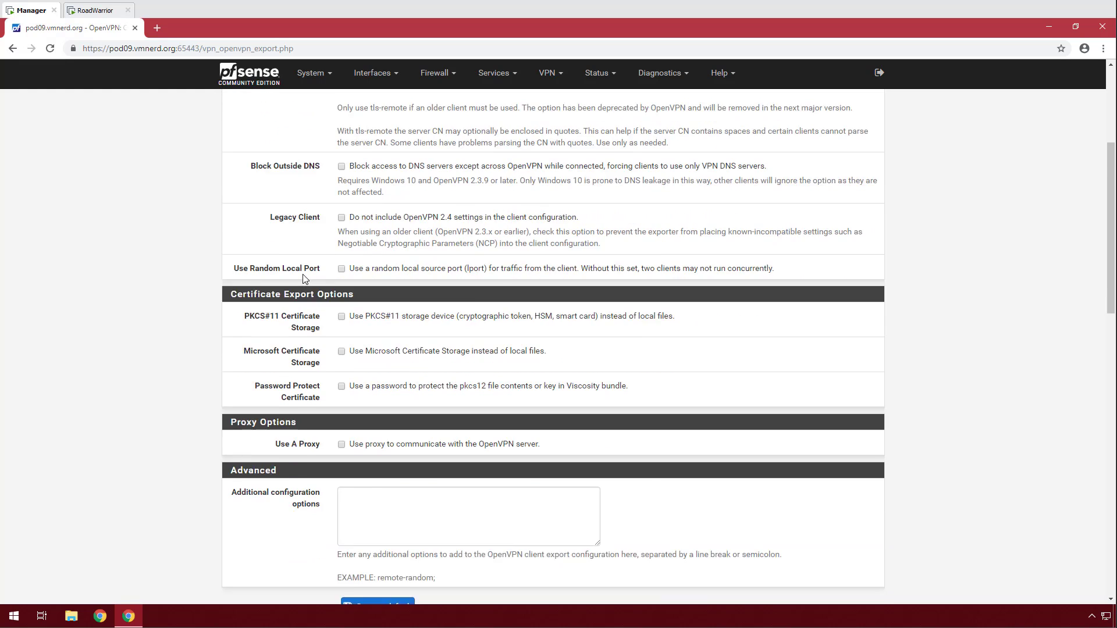
pyautogui.scroll(-10, 303, 278)
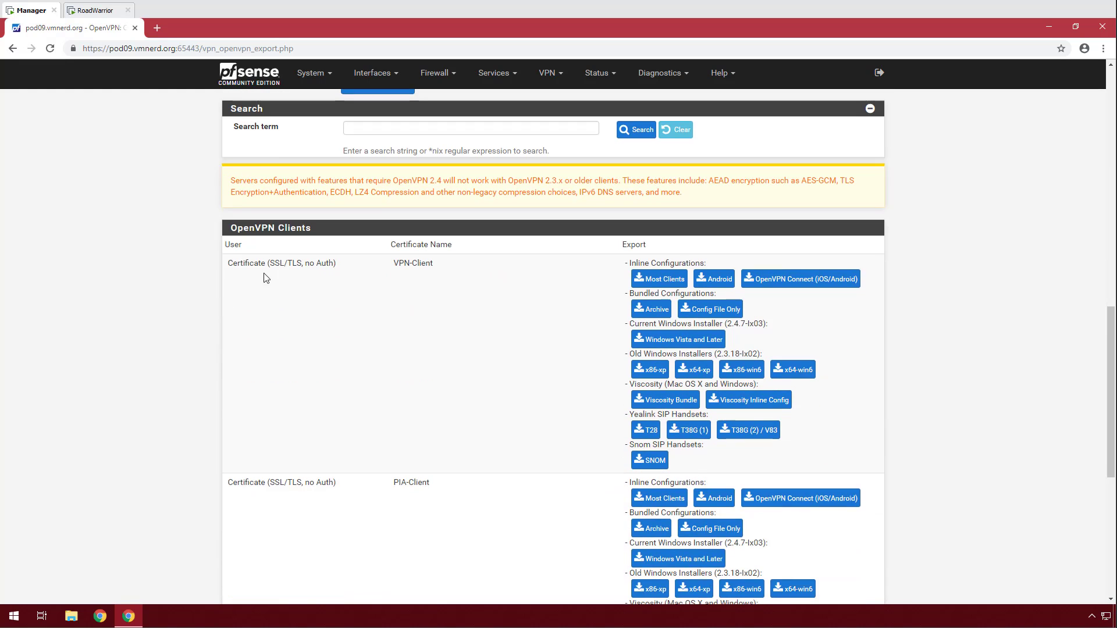
pyautogui.scroll(2, 306, 278)
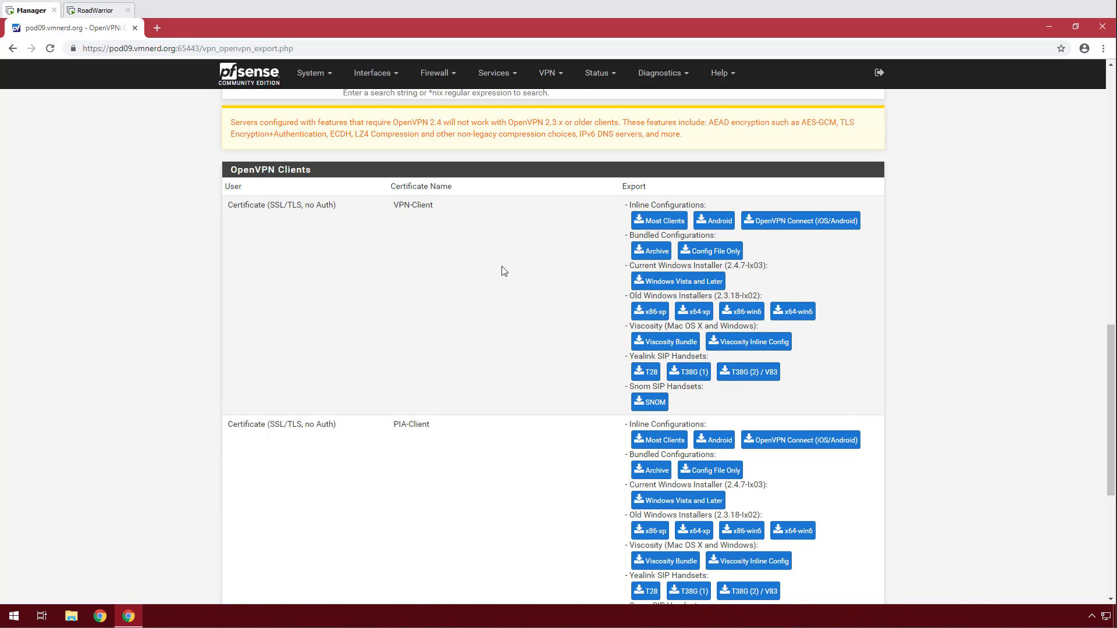
pyautogui.click(700, 285)
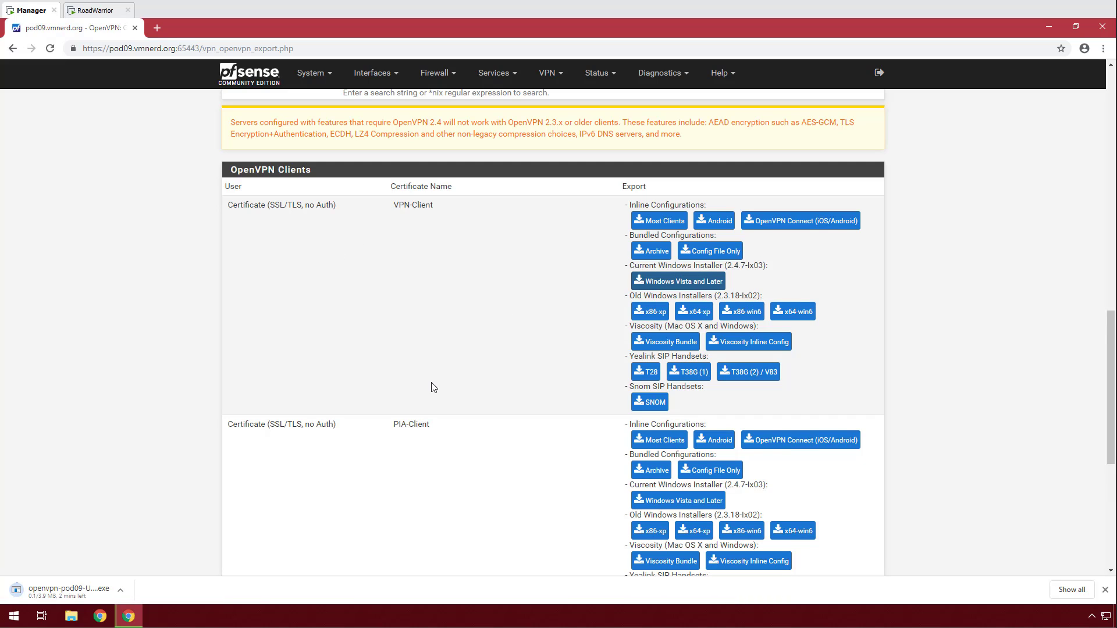
pyautogui.scroll(-2, 433, 387)
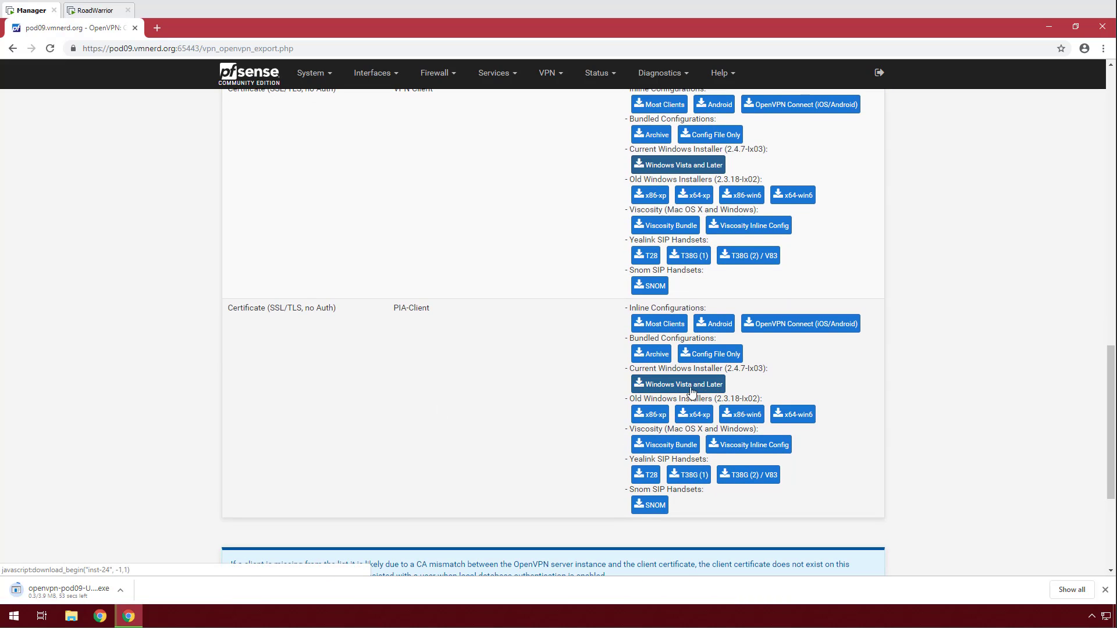
pyautogui.click(660, 362)
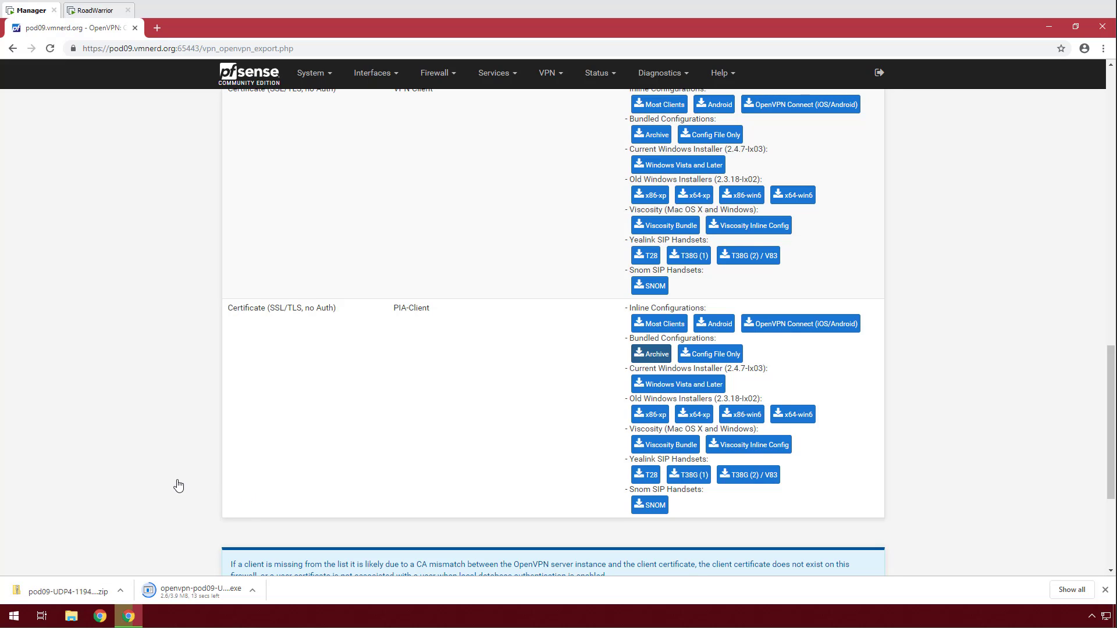
pyautogui.click(156, 28)
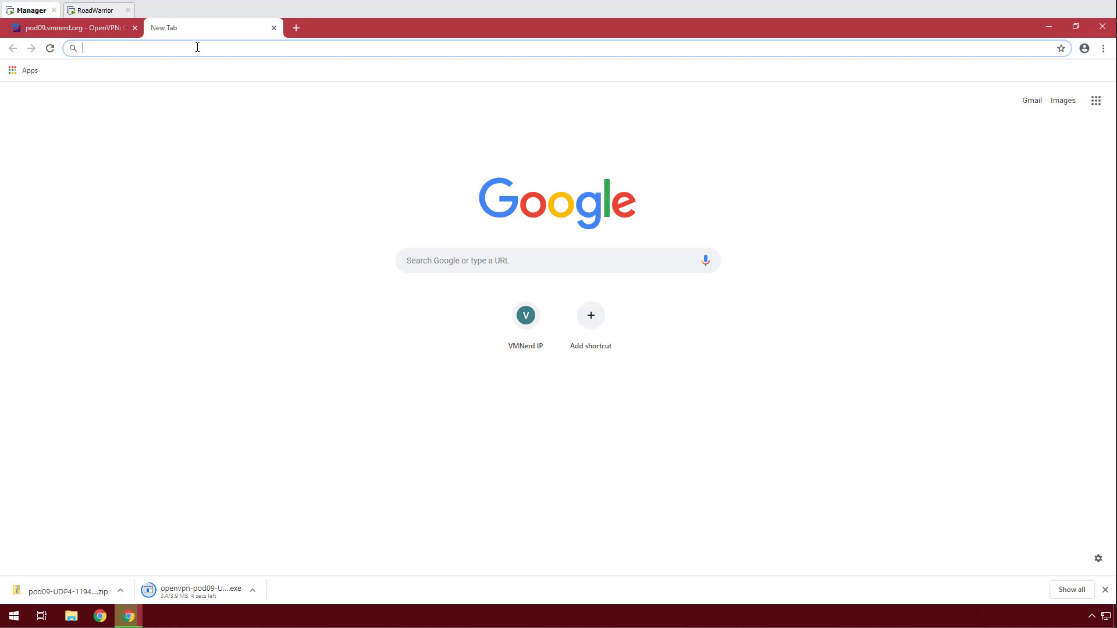
pyautogui.write('http')
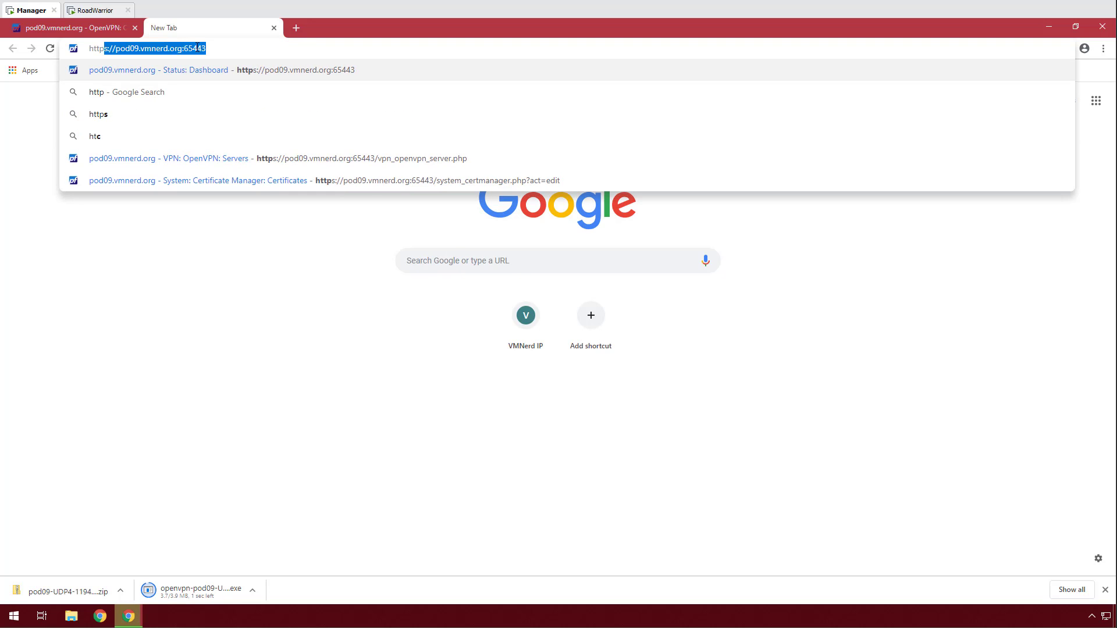
pyautogui.write('s://dri')
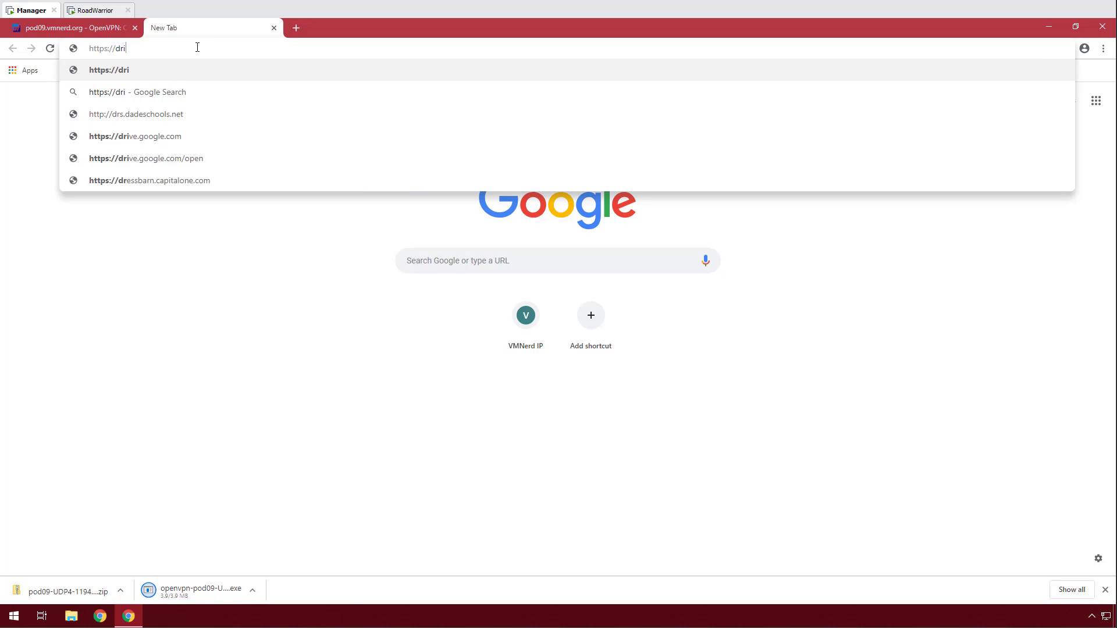
pyautogui.write('ve.vmne')
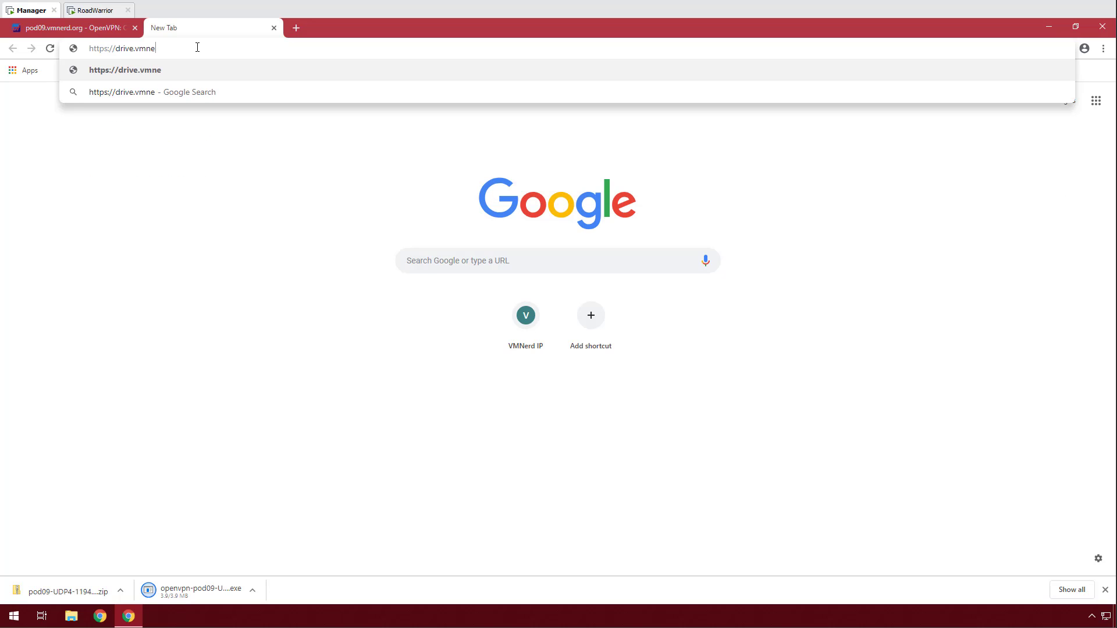
pyautogui.write('rg')
pyautogui.press('BackSpace')
pyautogui.write('d.org')
pyautogui.press('Return')
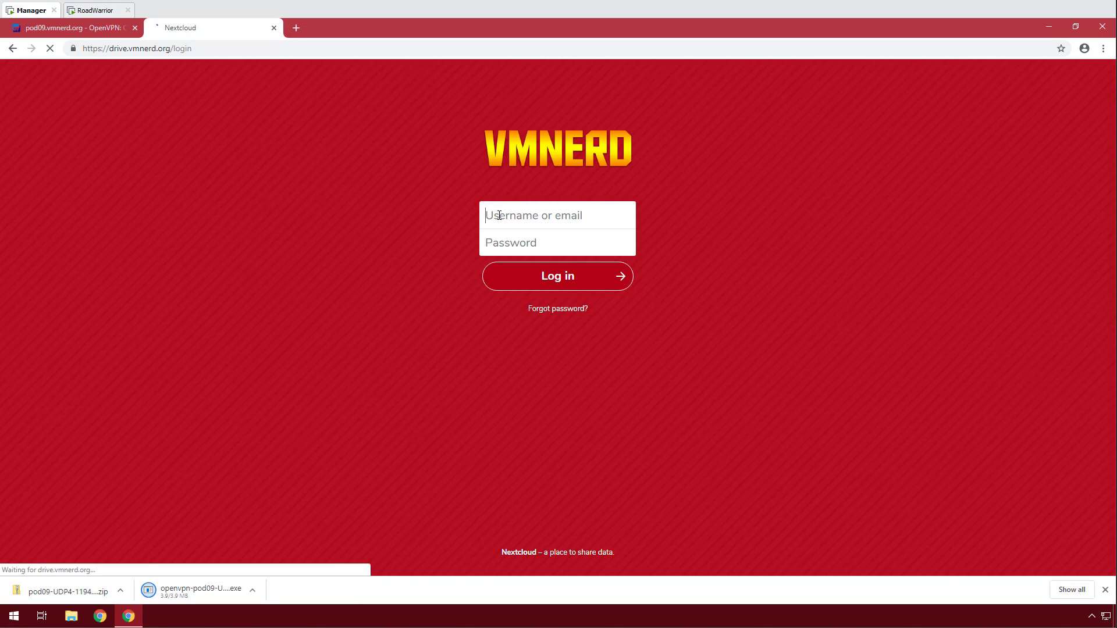
pyautogui.write('vmnerd')
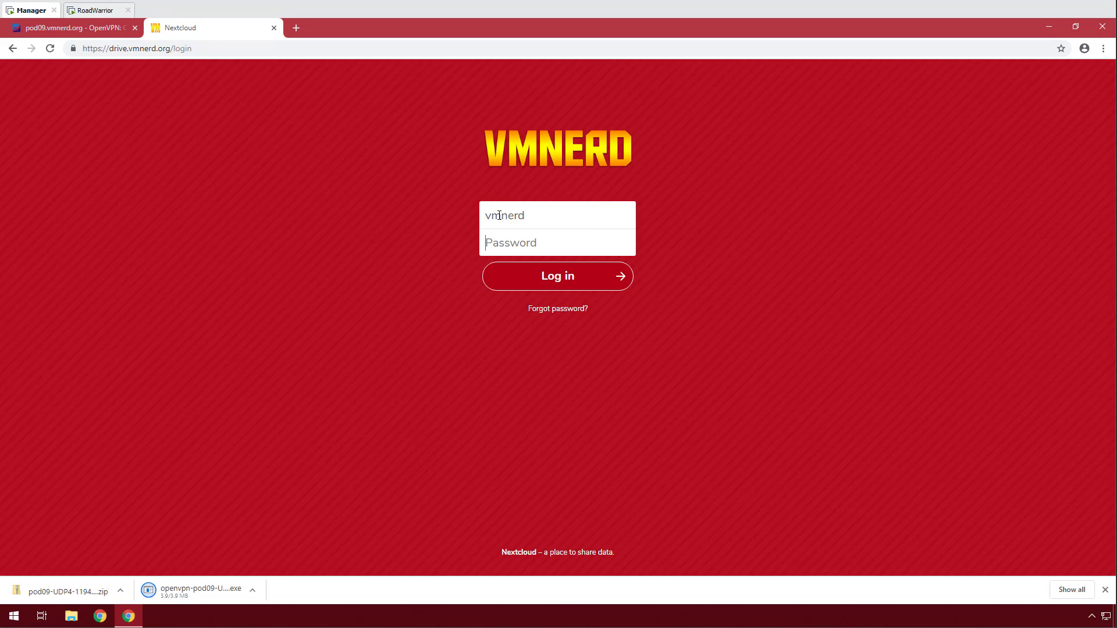
pyautogui.write('••••••••')
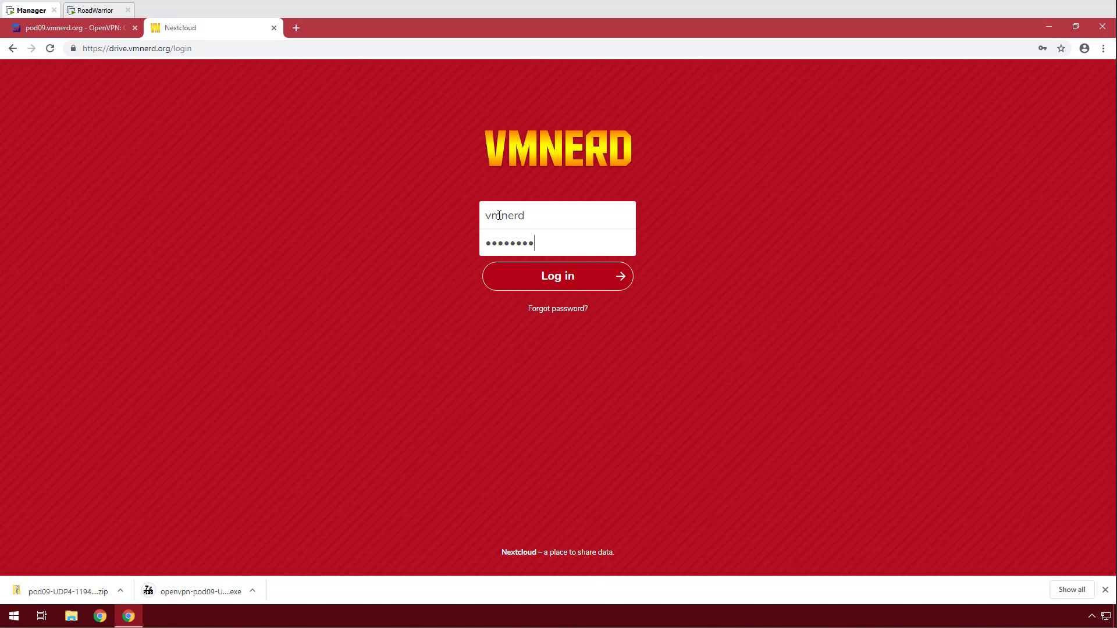
pyautogui.write('••')
pyautogui.press('Return')
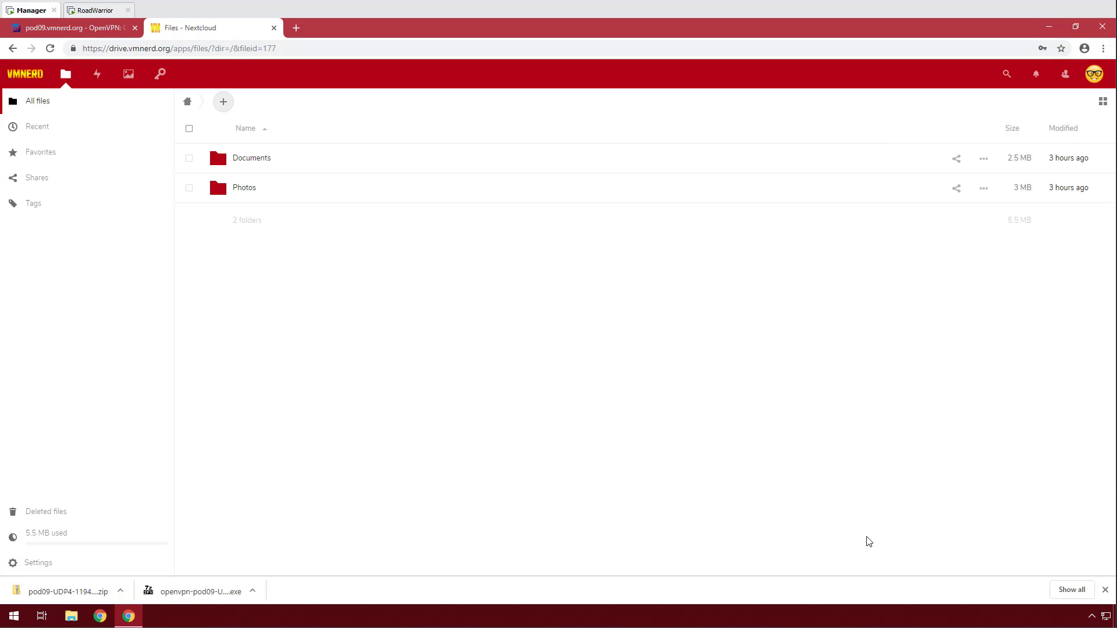
# Move the downloaded OpenVPN installer and PIA-Client config zip onto the desktop.
pyautogui.click(1075, 26)
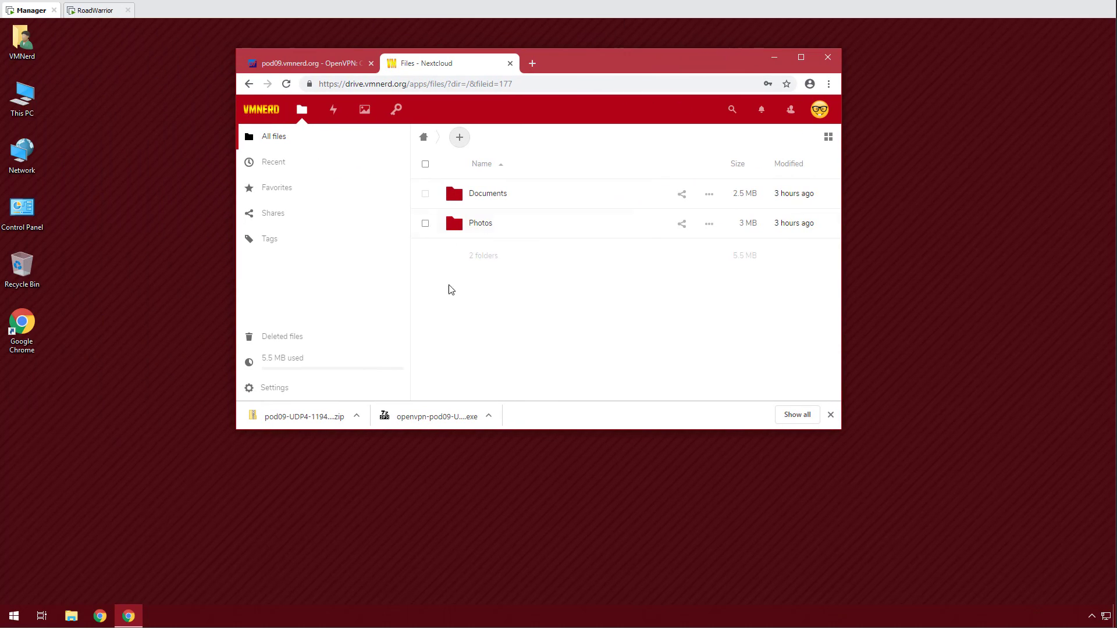
pyautogui.click(797, 415)
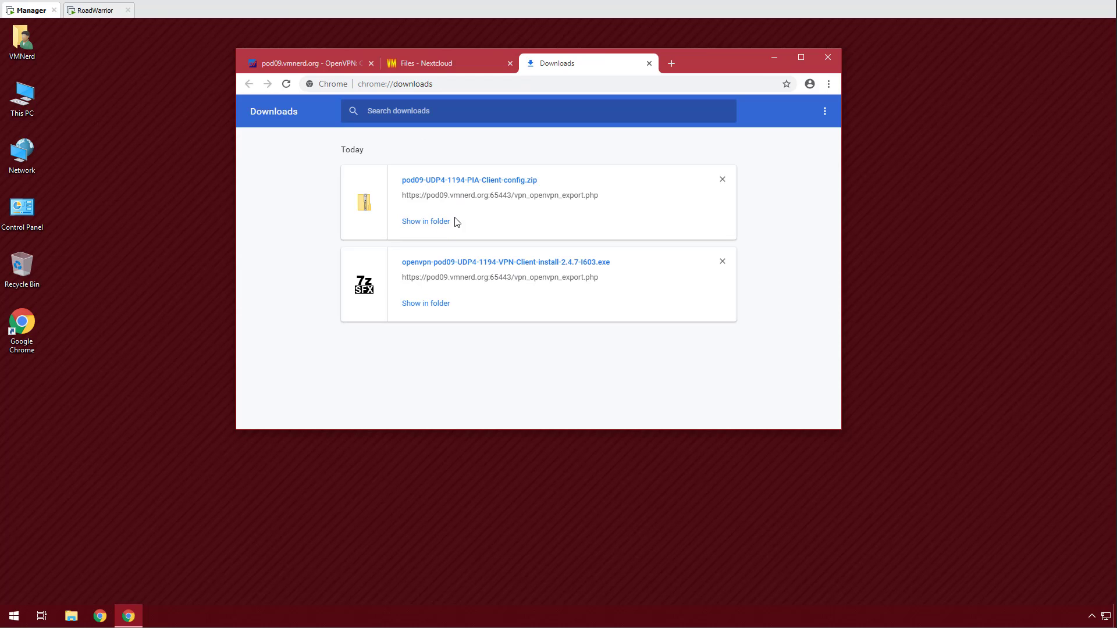
pyautogui.click(431, 222)
pyautogui.moveTo(448, 251); pyautogui.dragTo(152, 265)
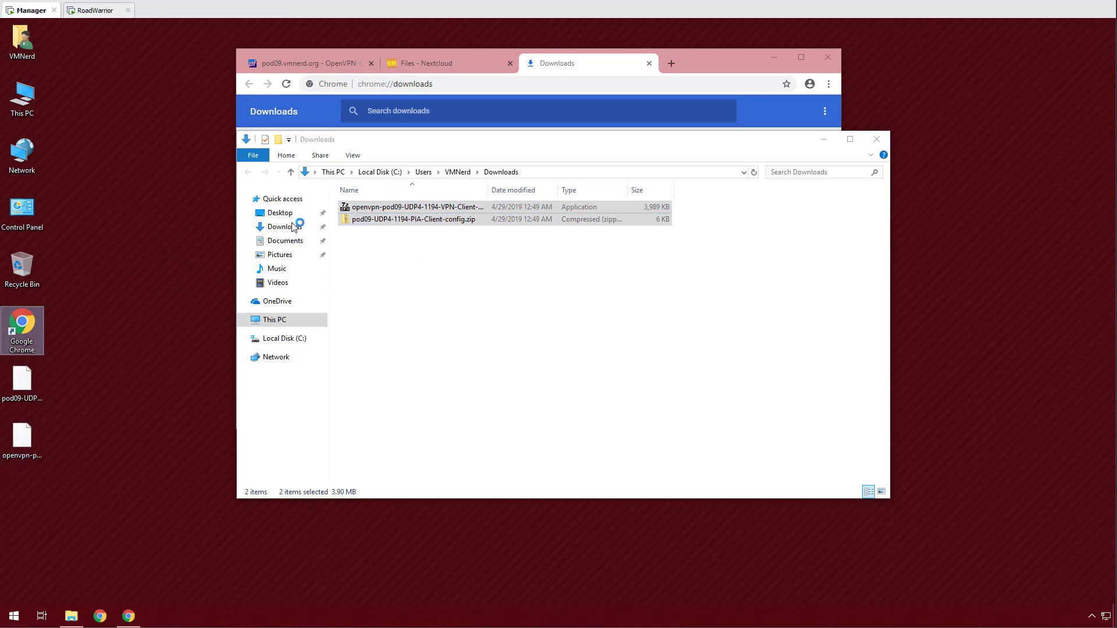
pyautogui.click(876, 138)
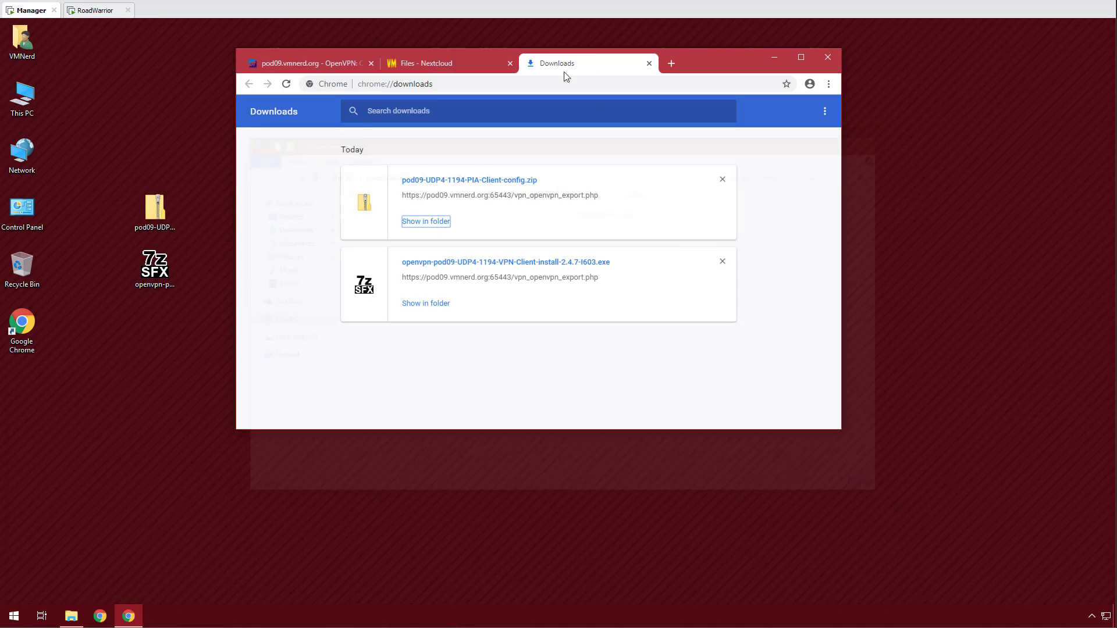
# Upload both files into the Nextcloud home folder, then close the Downloads and Nextcloud tabs.
pyautogui.click(438, 67)
pyautogui.moveTo(137, 127); pyautogui.dragTo(185, 297)
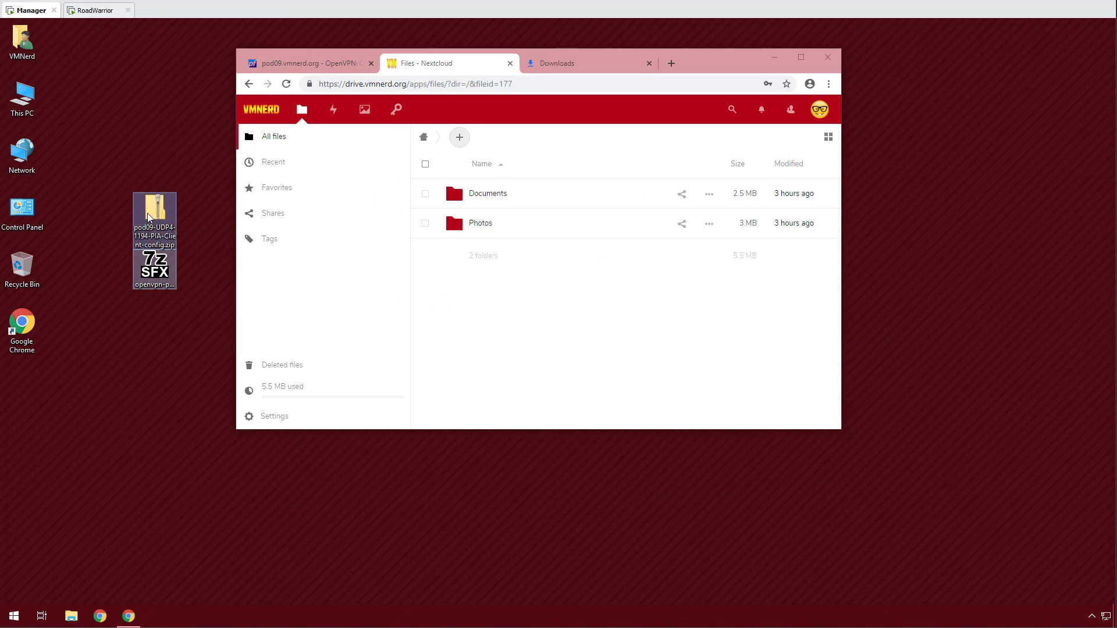
pyautogui.moveTo(147, 211); pyautogui.dragTo(666, 298)
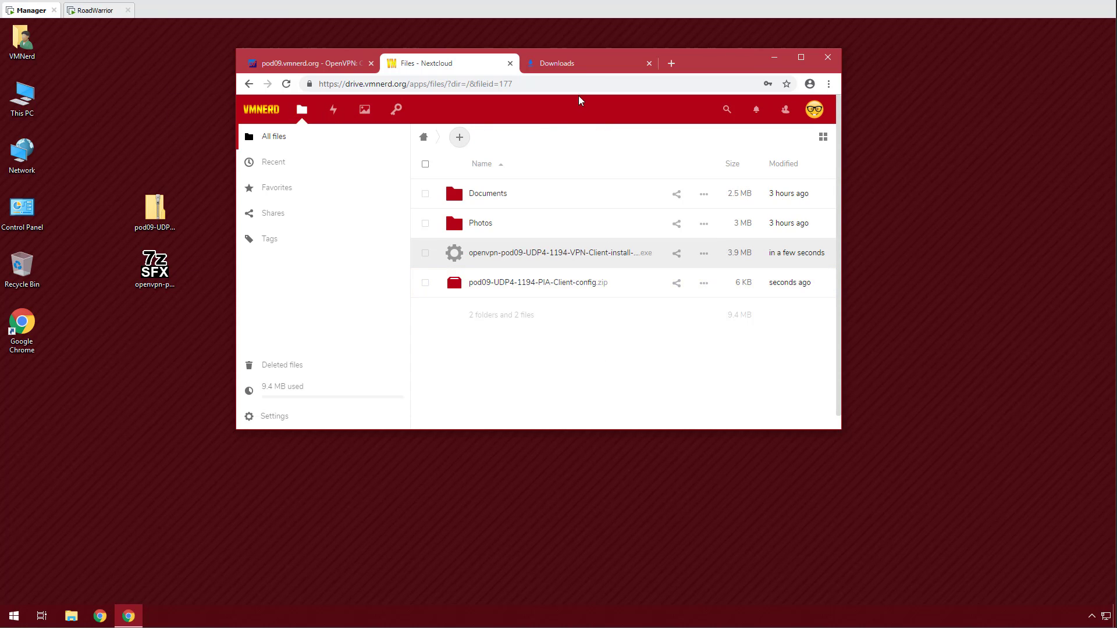
pyautogui.click(580, 70)
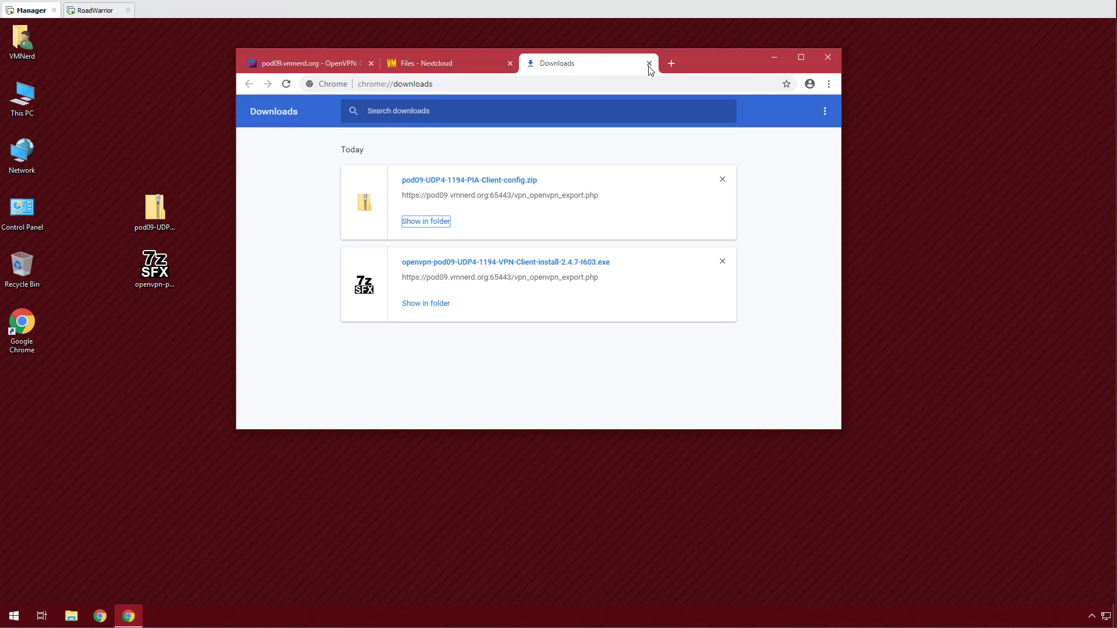
pyautogui.click(649, 63)
pyautogui.click(511, 64)
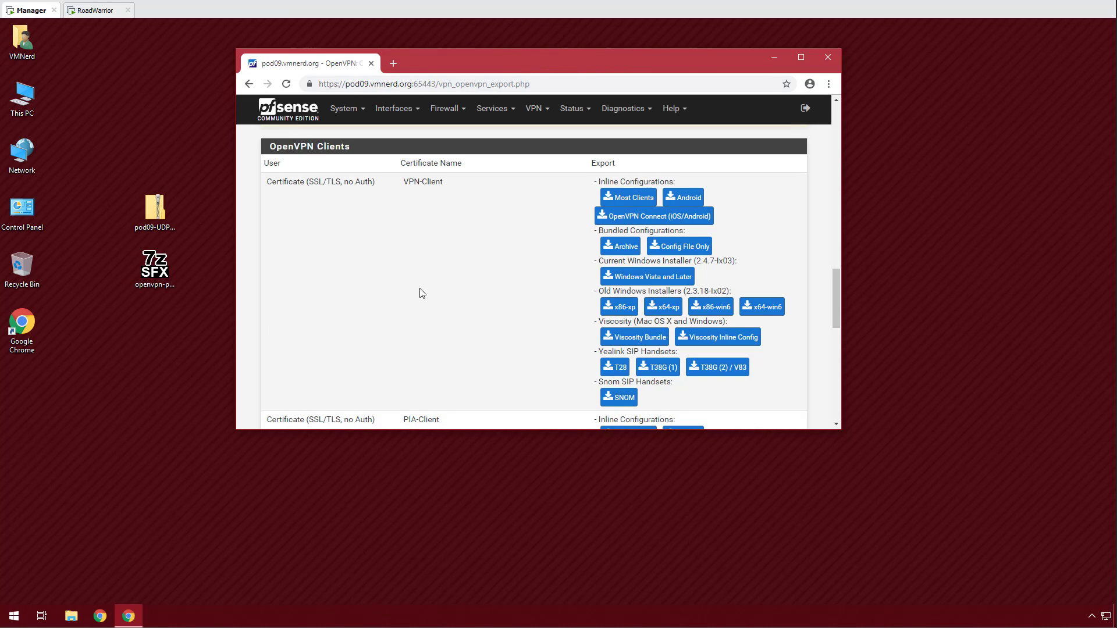
pyautogui.click(91, 11)
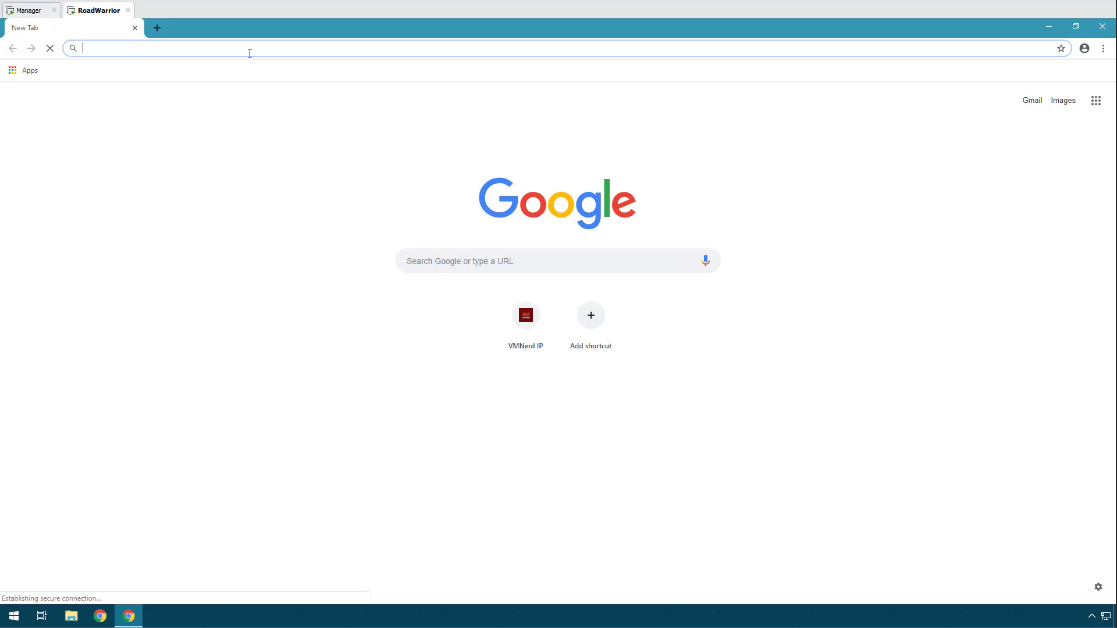
pyautogui.write('https://')
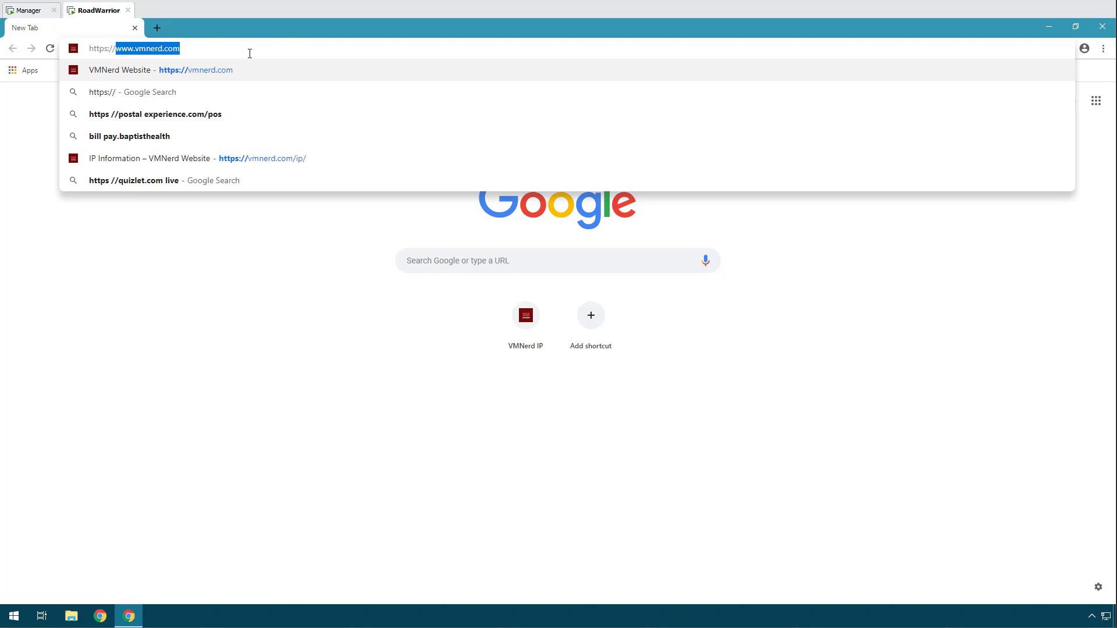
pyautogui.write('drive')
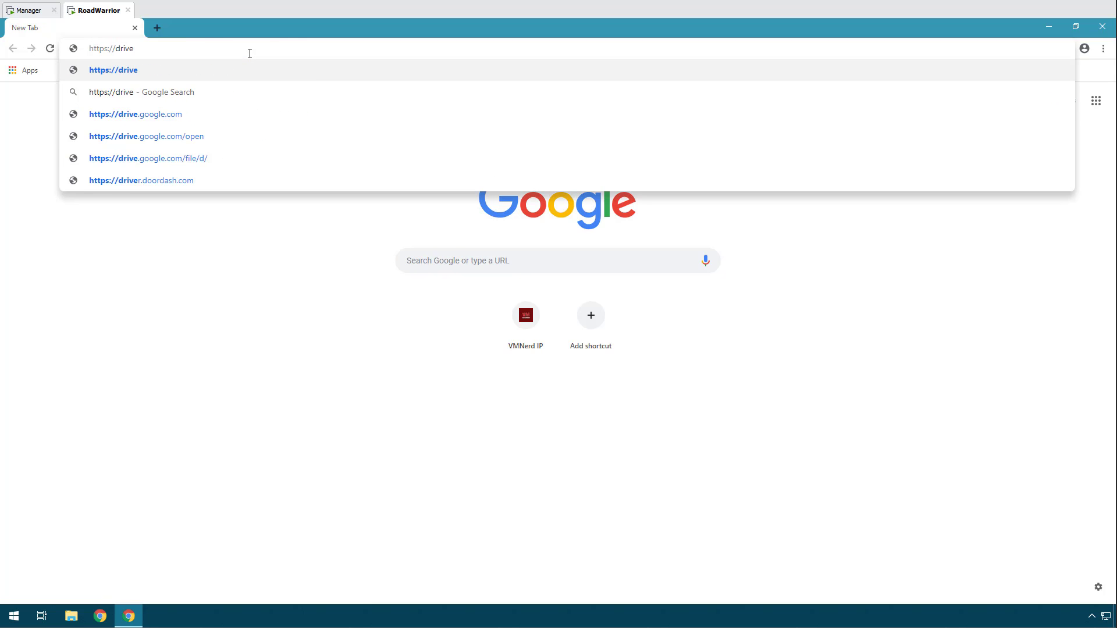
pyautogui.write('.vmnerd.org')
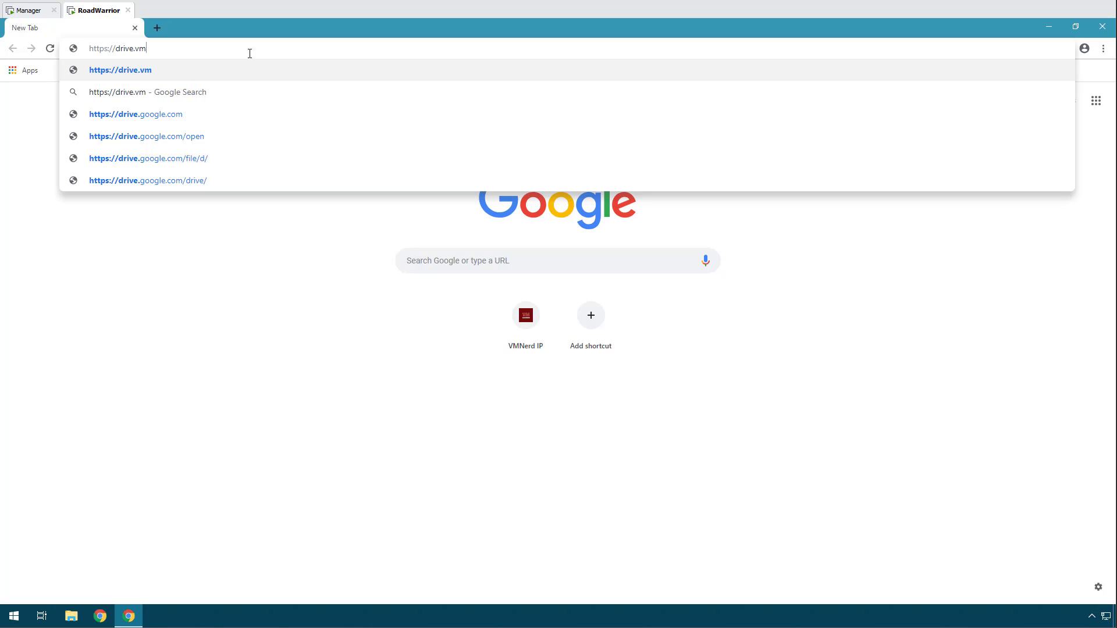
pyautogui.press('Return')
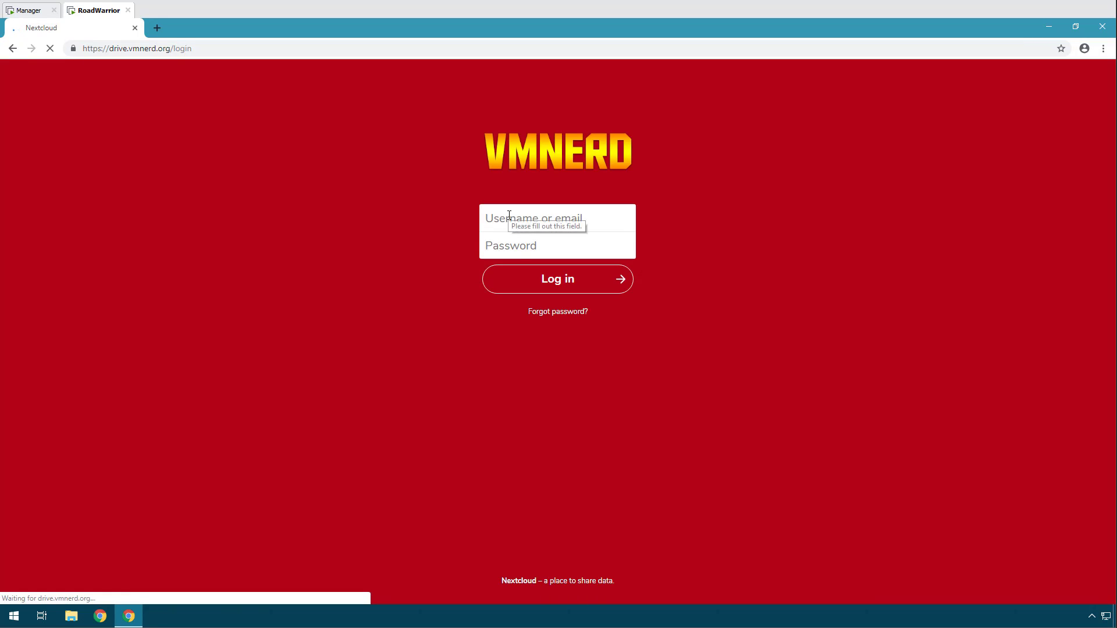
pyautogui.click(509, 216)
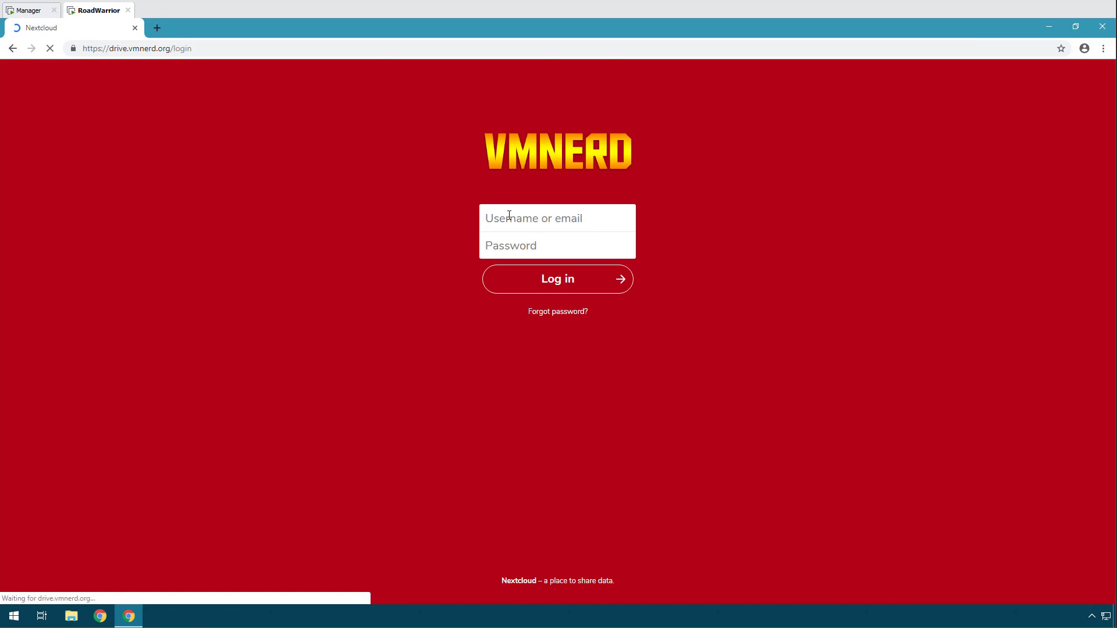
pyautogui.write('vmnerd')
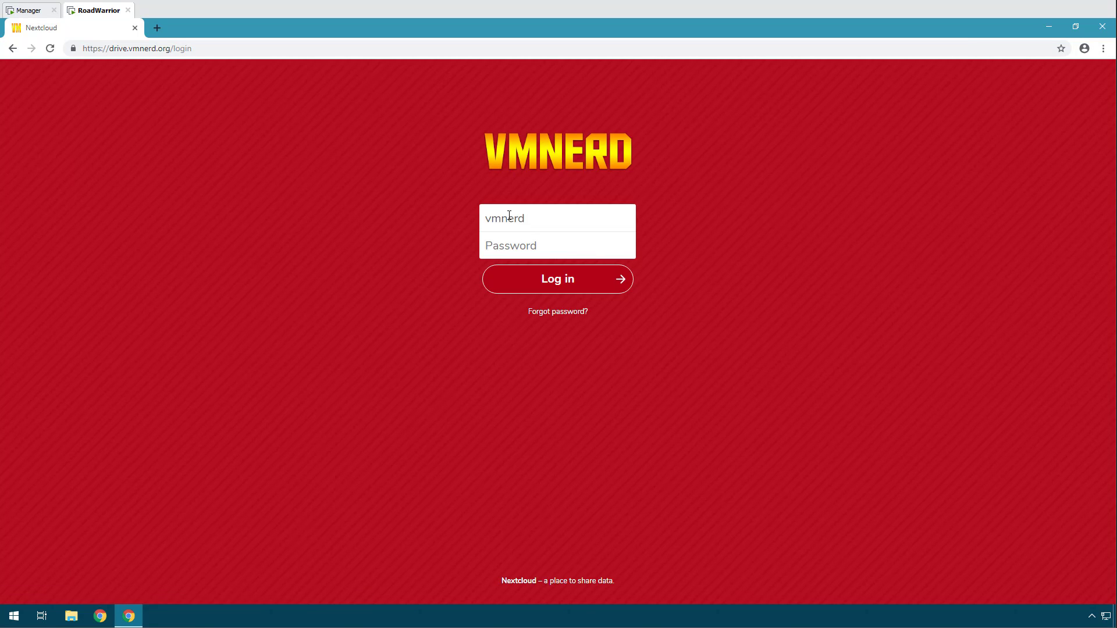
pyautogui.press('Tab')
pyautogui.write('**********')
pyautogui.press('Return')
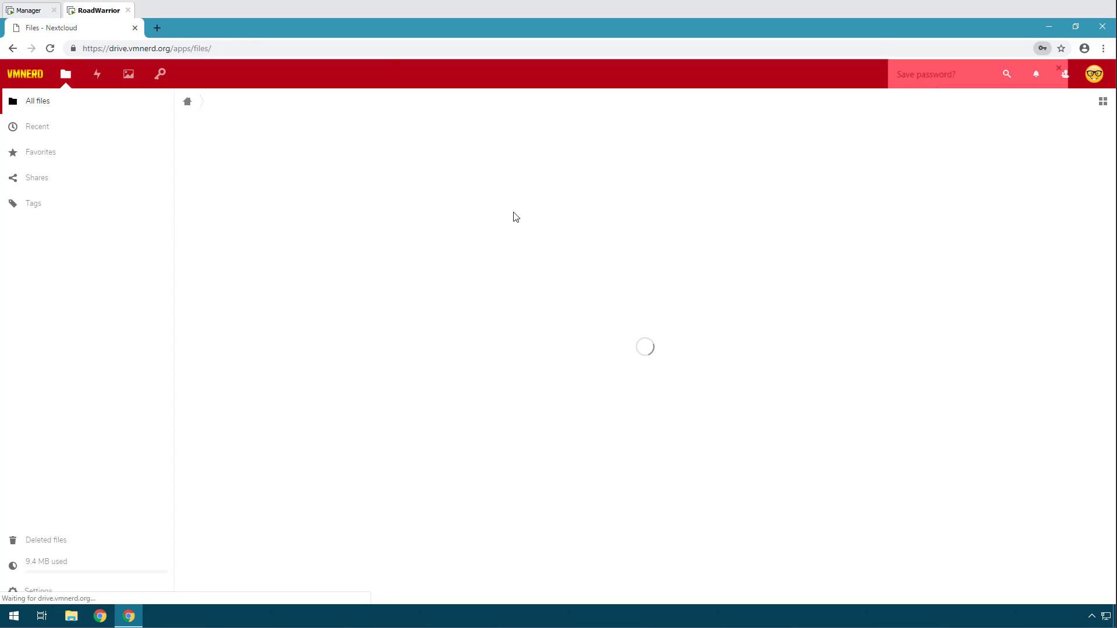
pyautogui.click(1062, 68)
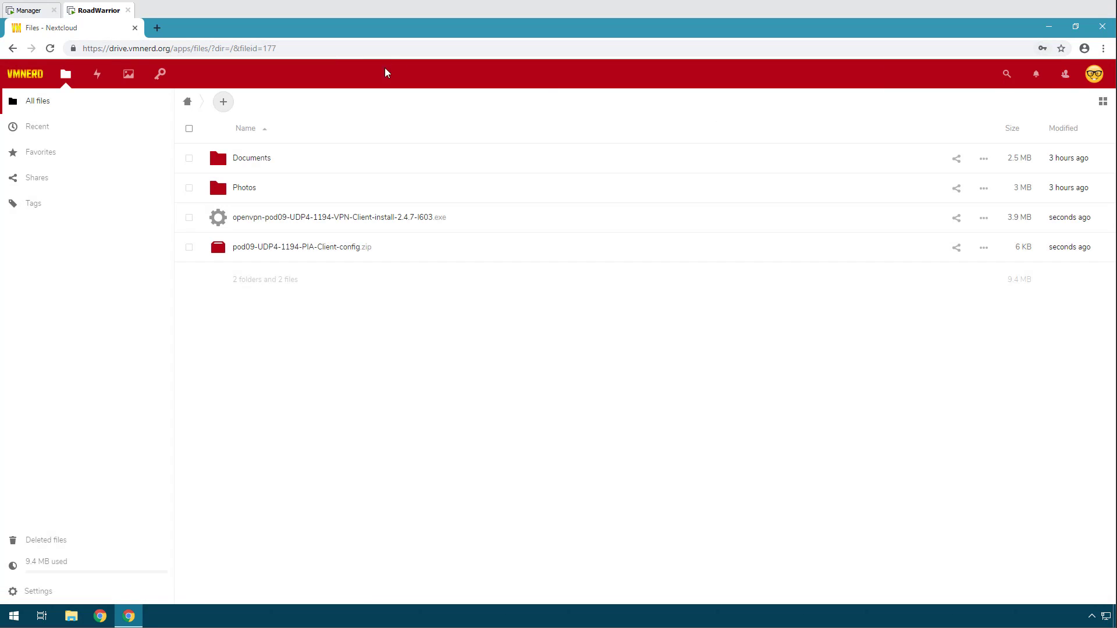
pyautogui.doubleClick(365, 28)
# Select the installer and config zip in Nextcloud and download them via Actions > Download.
pyautogui.moveTo(350, 34); pyautogui.dragTo(642, 91)
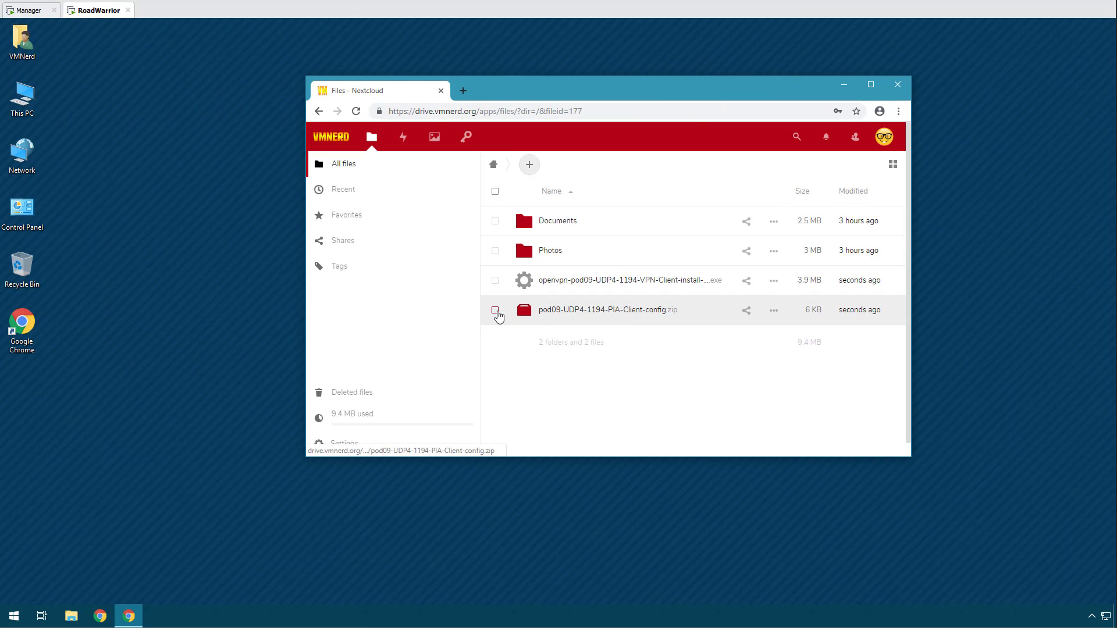
pyautogui.click(495, 310)
pyautogui.click(495, 281)
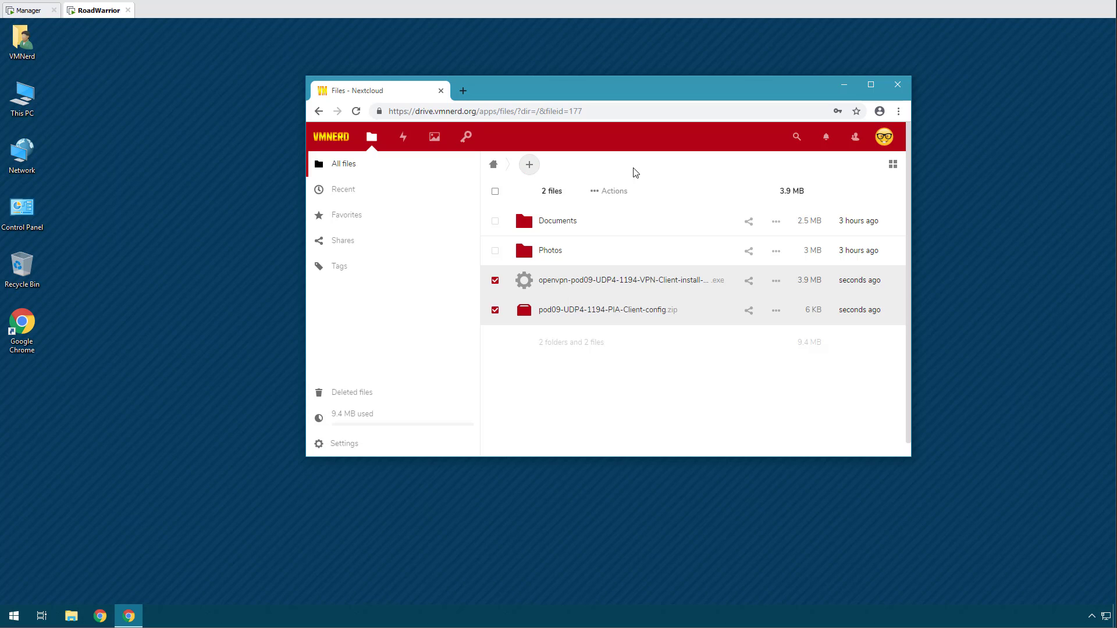
pyautogui.doubleClick(669, 90)
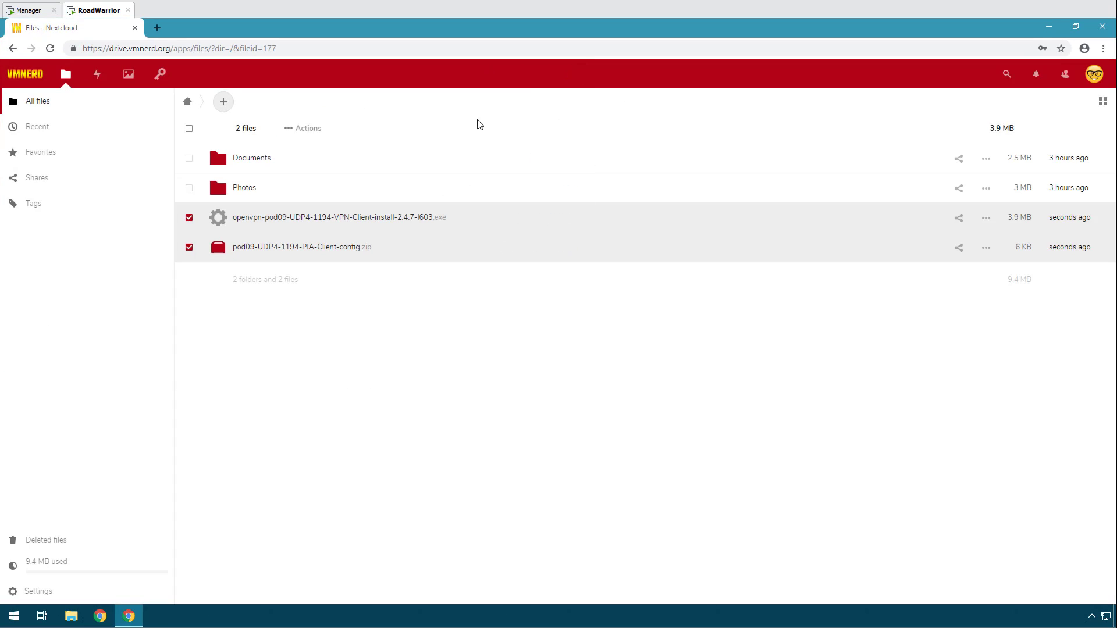
pyautogui.click(319, 136)
pyautogui.click(316, 174)
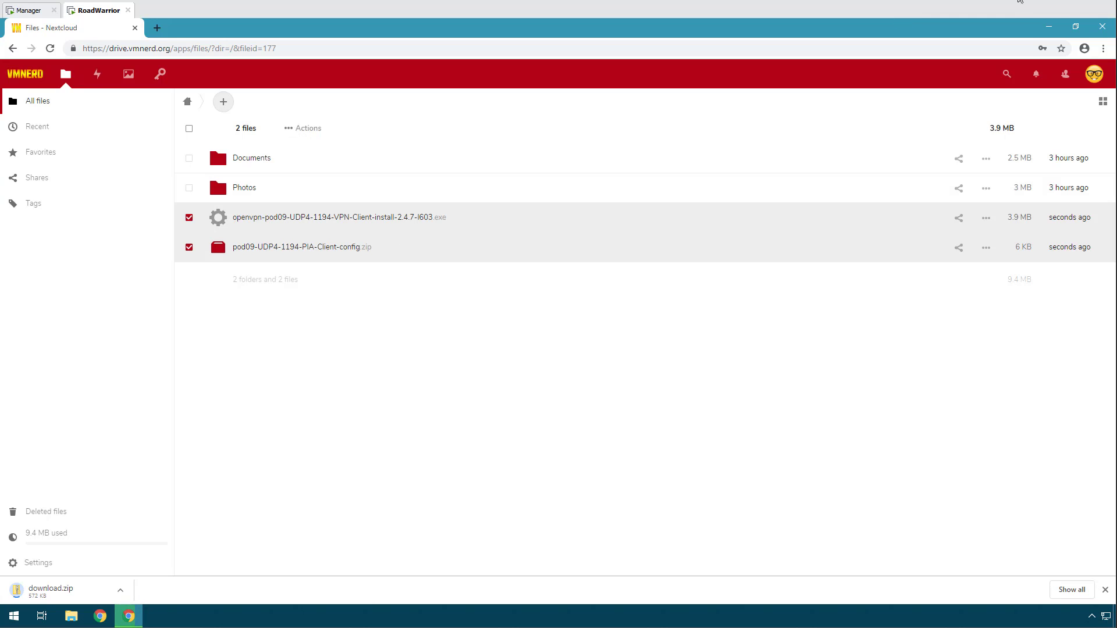
# Check Chrome's downloads list to confirm the 3.9 MB download.zip finished.
pyautogui.click(1076, 28)
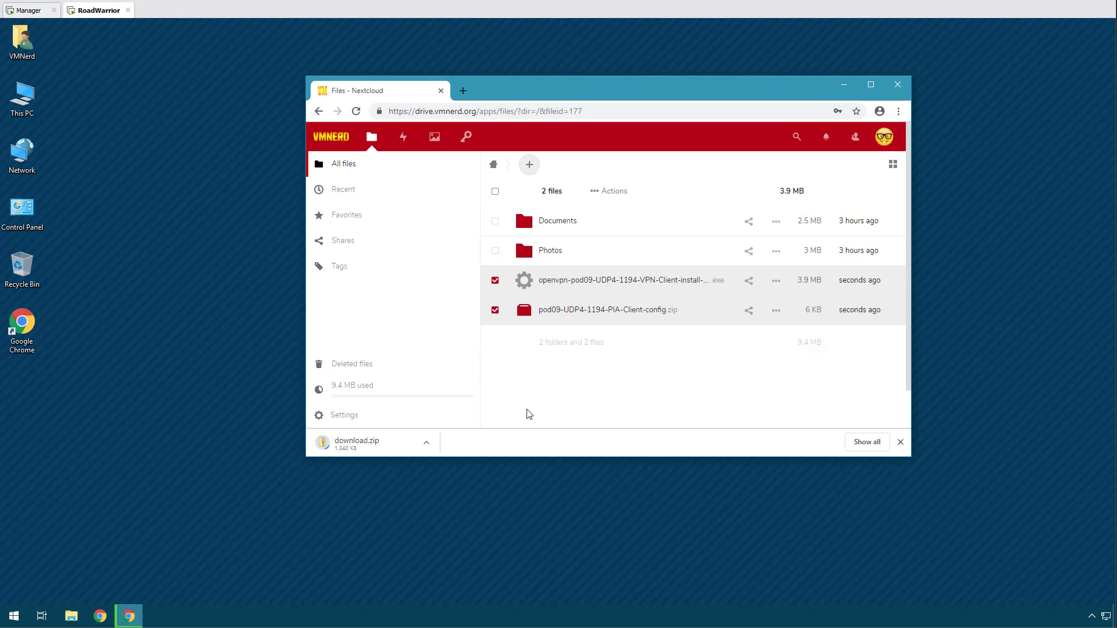
pyautogui.click(866, 443)
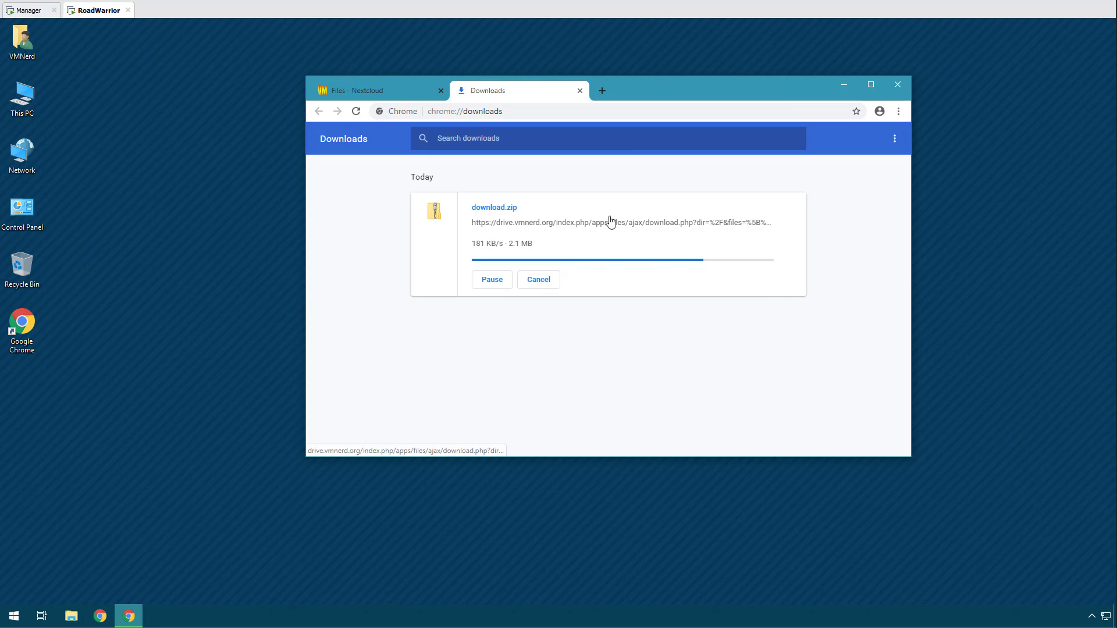
pyautogui.click(422, 141)
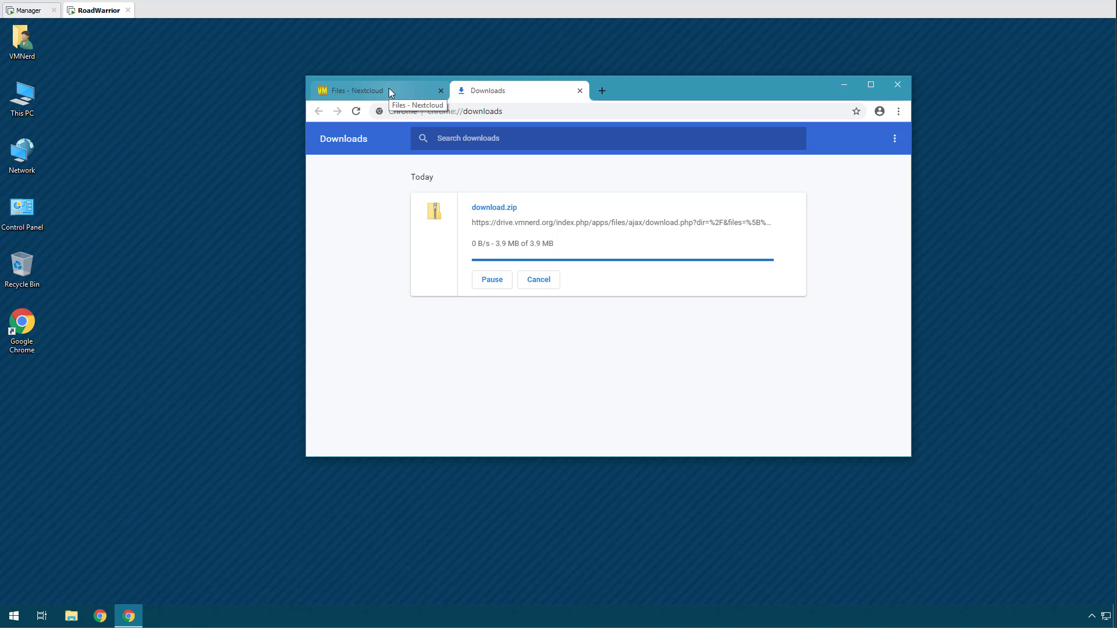
pyautogui.click(389, 88)
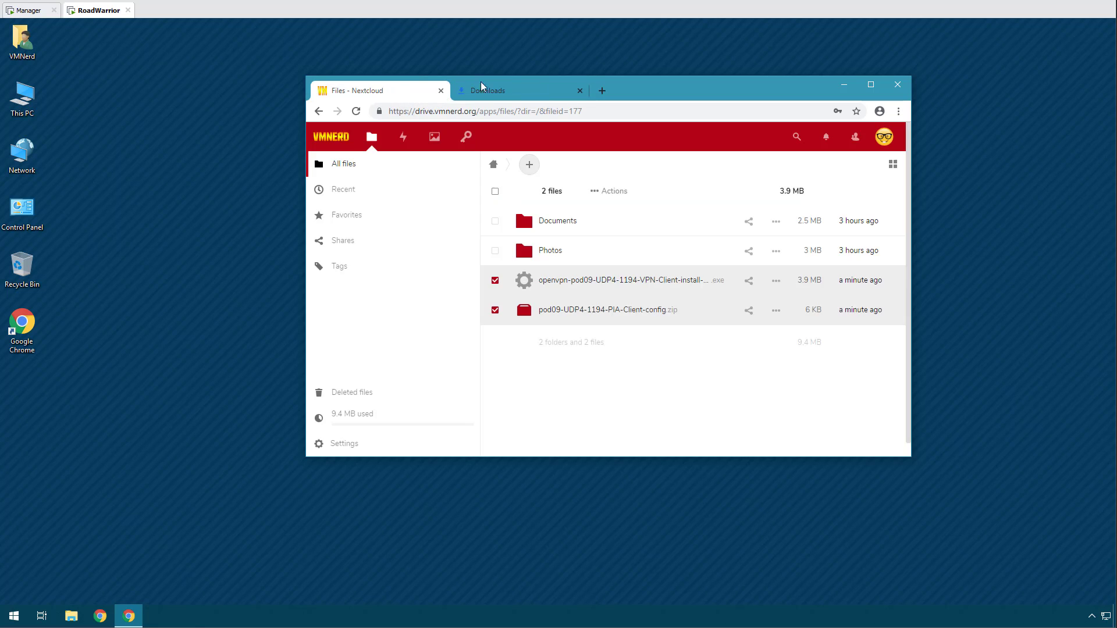
pyautogui.click(517, 92)
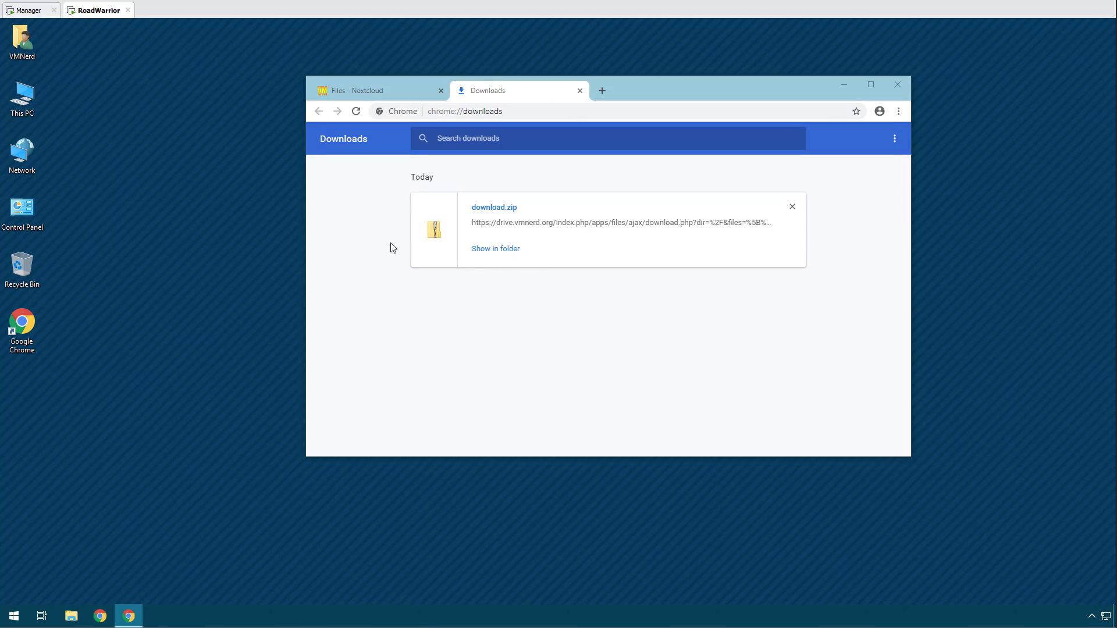
# Put download.zip on the desktop and extract it into a download folder.
pyautogui.moveTo(383, 217); pyautogui.dragTo(227, 168)
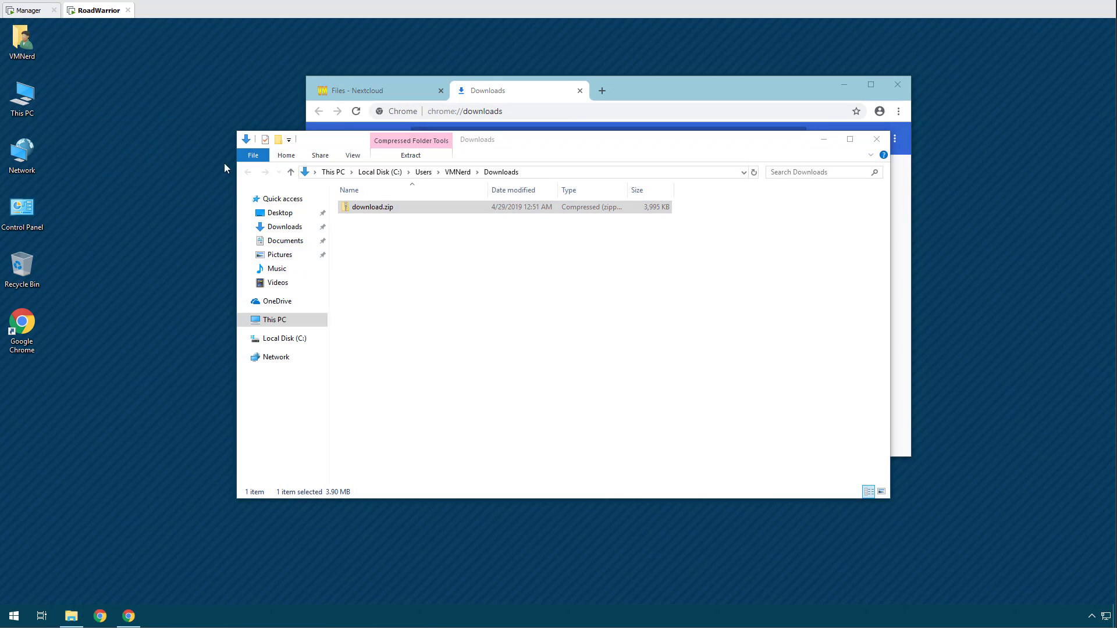
pyautogui.click(876, 141)
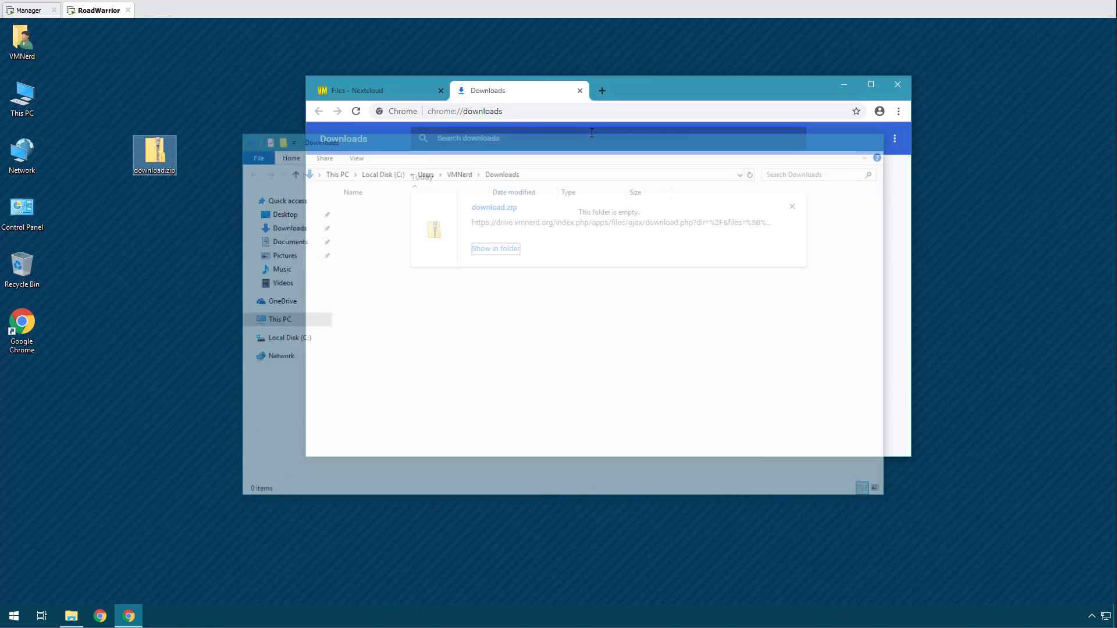
pyautogui.click(580, 91)
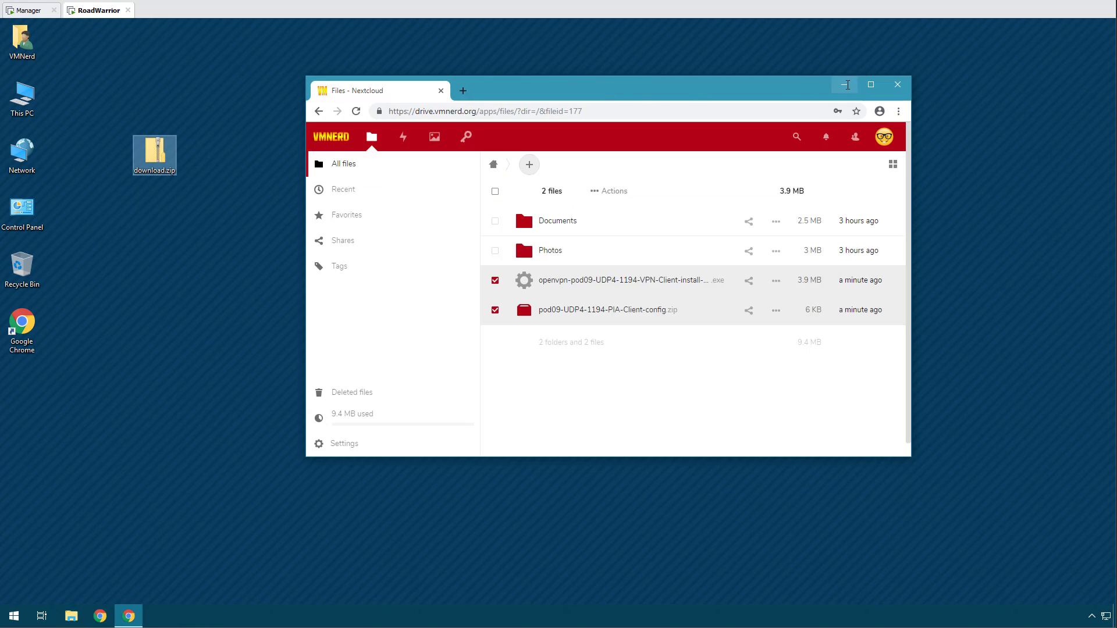
pyautogui.click(844, 85)
pyautogui.rightClick(148, 157)
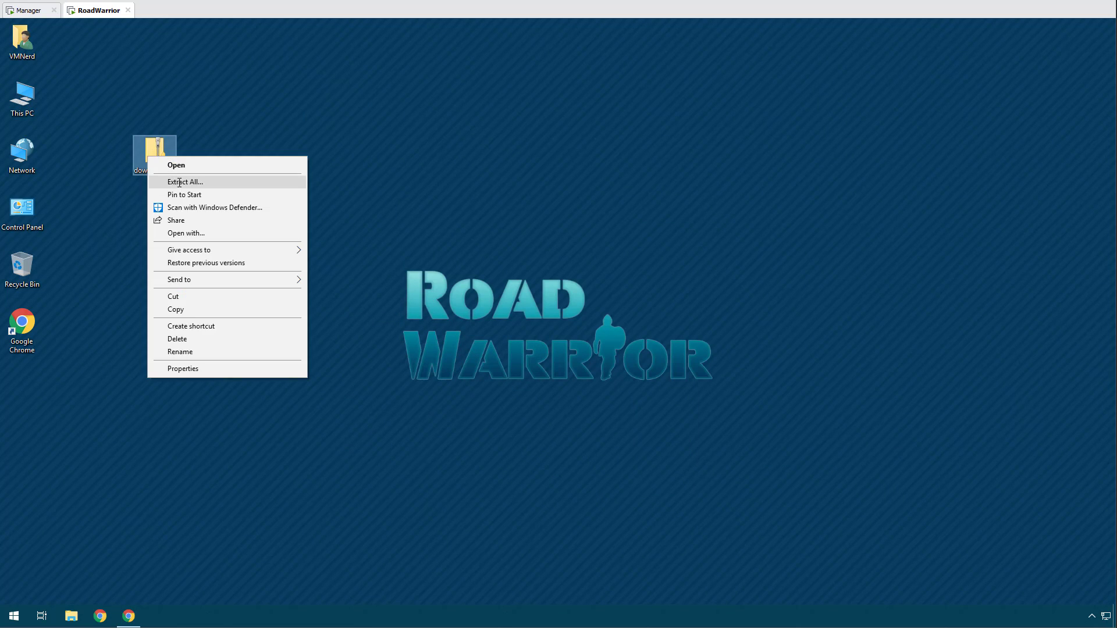
pyautogui.click(180, 182)
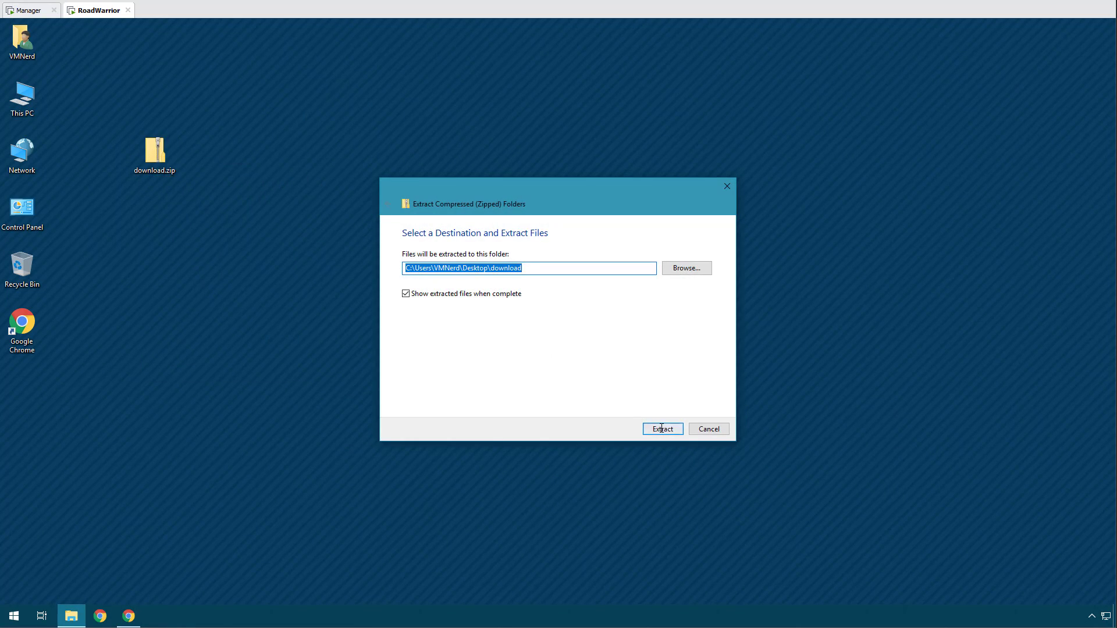
pyautogui.click(662, 429)
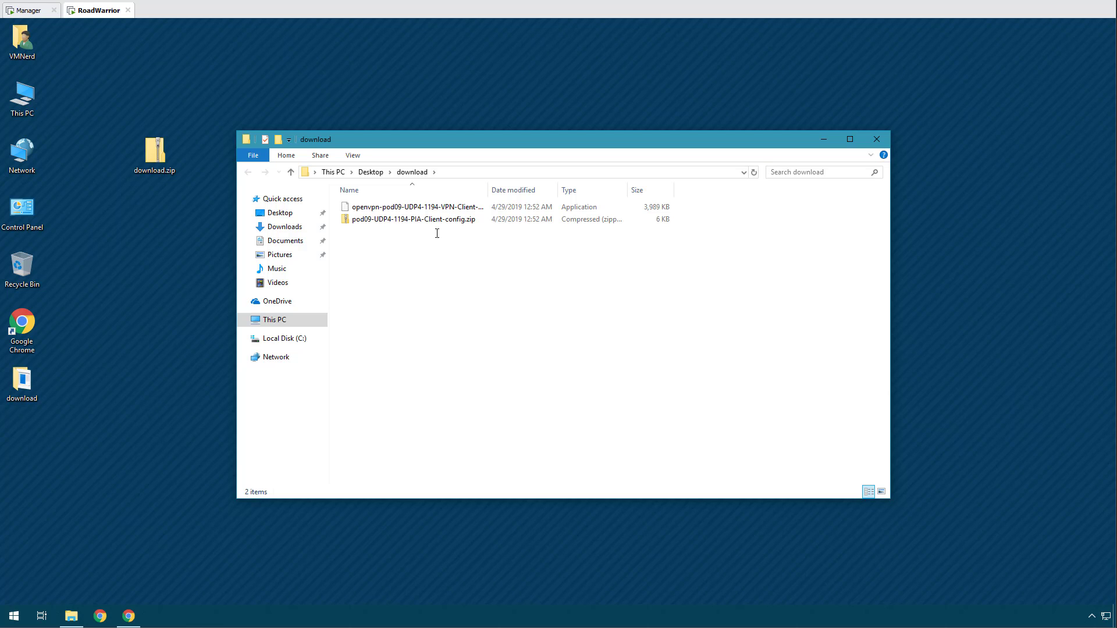
# Extract pod09-UDP4-1194-PIA-Client-config.zip into its own folder and launch the OpenVPN installer.
pyautogui.rightClick(423, 220)
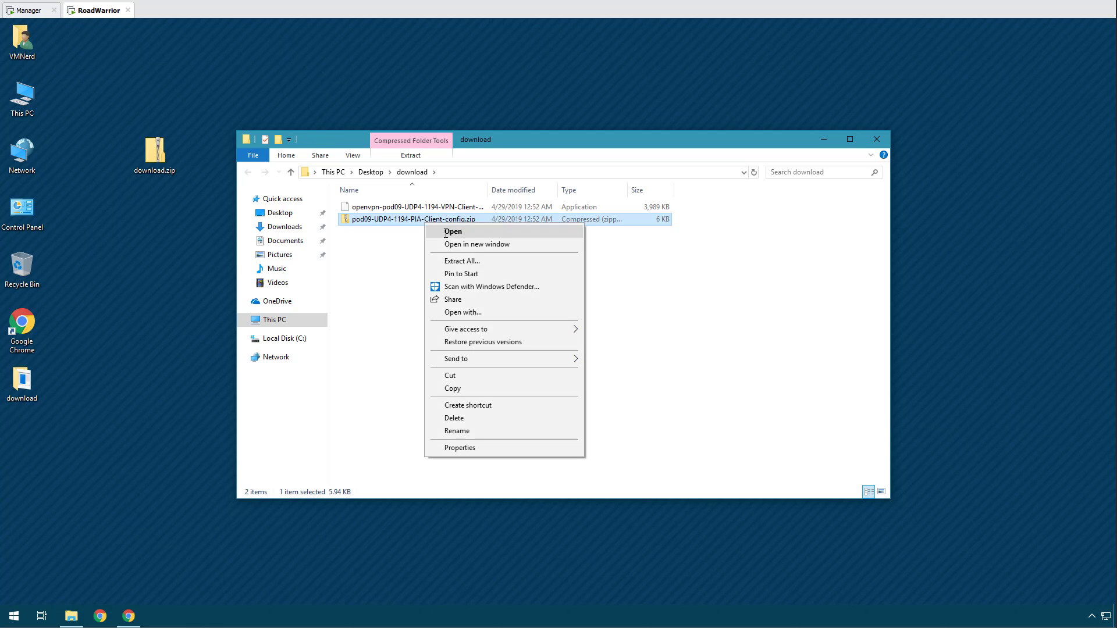
pyautogui.click(471, 261)
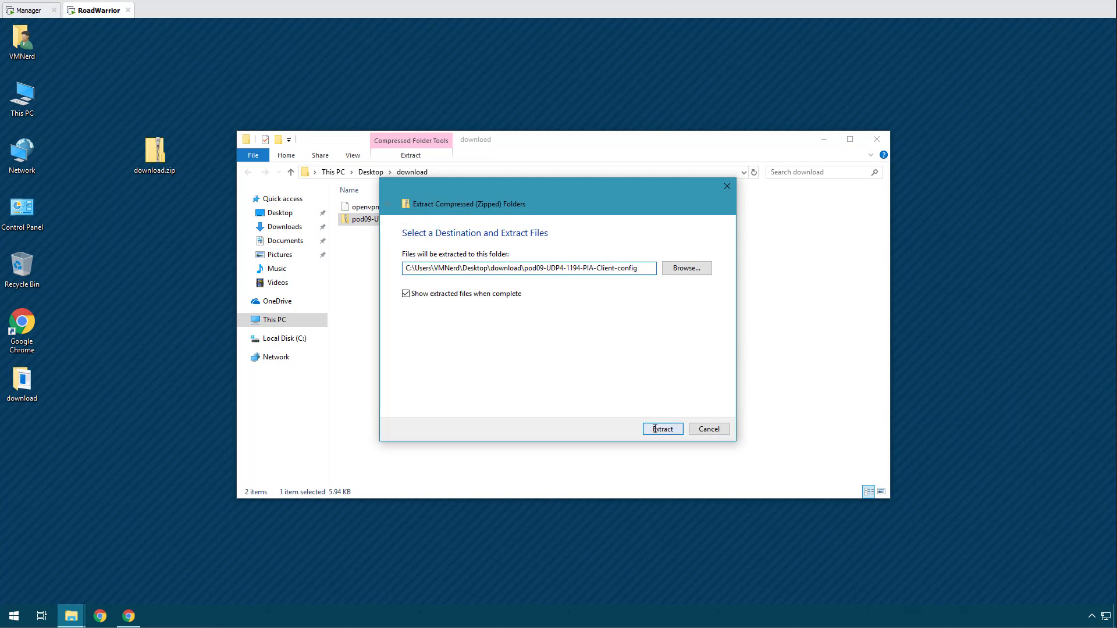
pyautogui.click(650, 426)
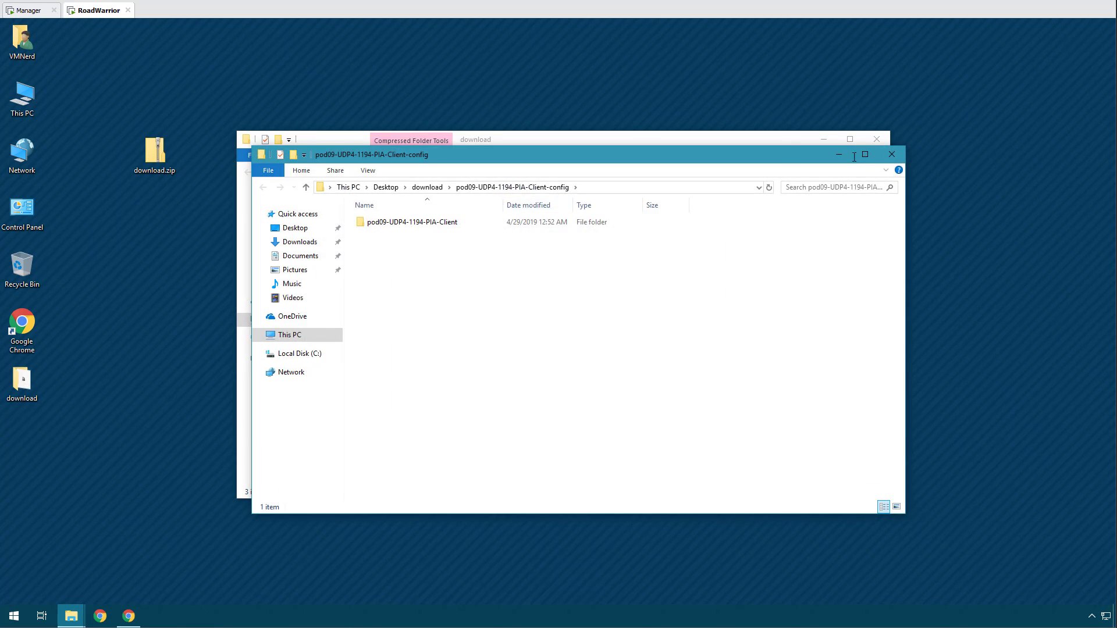
pyautogui.click(891, 154)
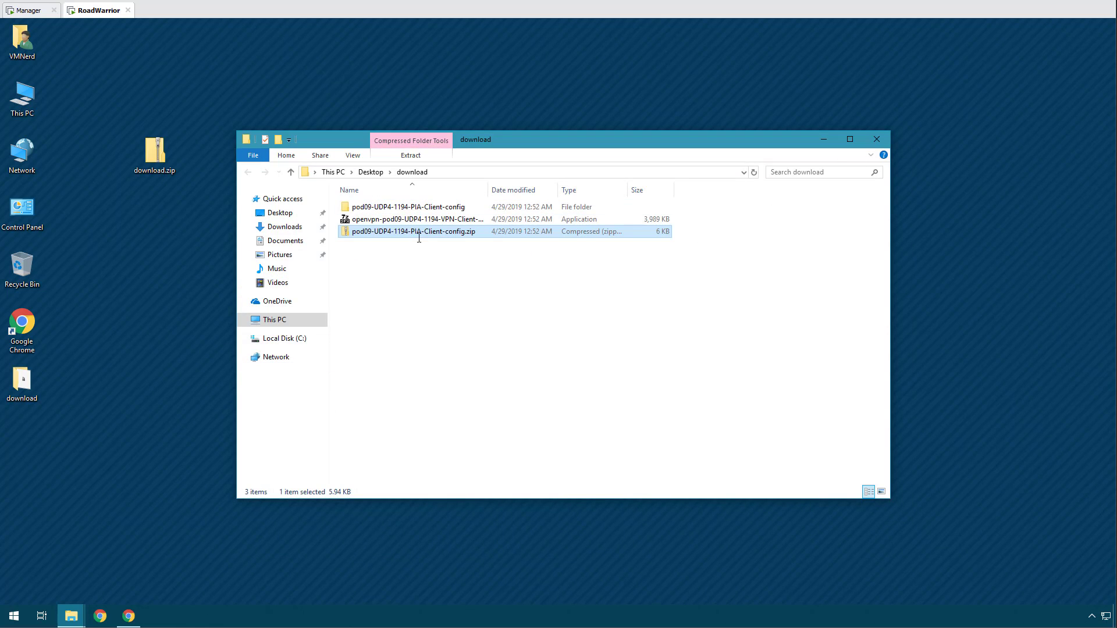
pyautogui.doubleClick(396, 220)
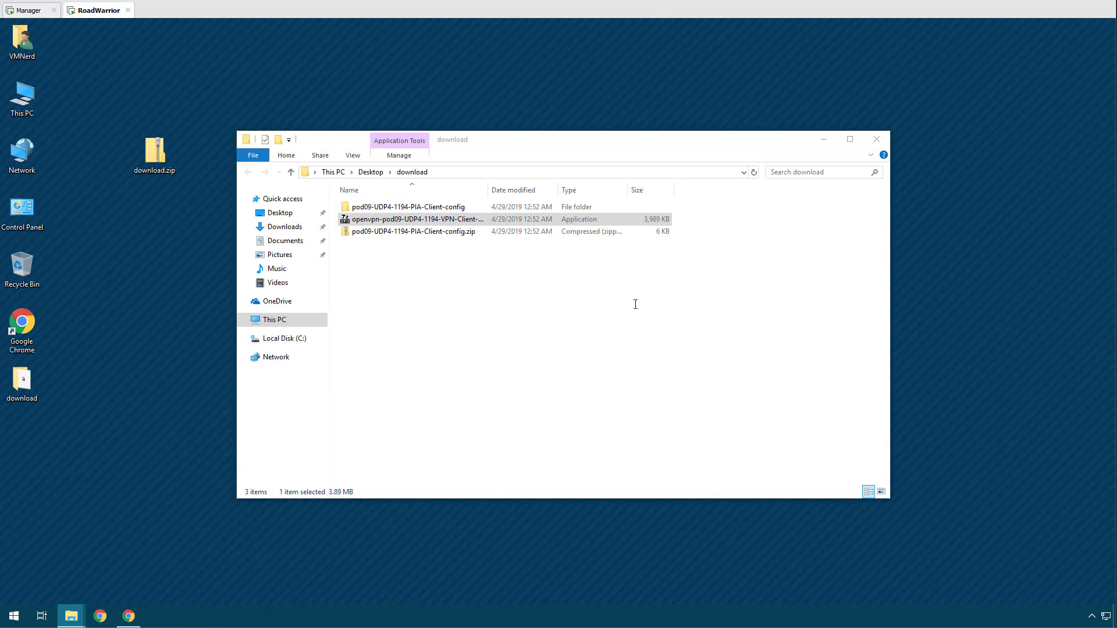
# Get past the SmartScreen warning and rerun the OpenVPN installer as administrator.
pyautogui.click(482, 247)
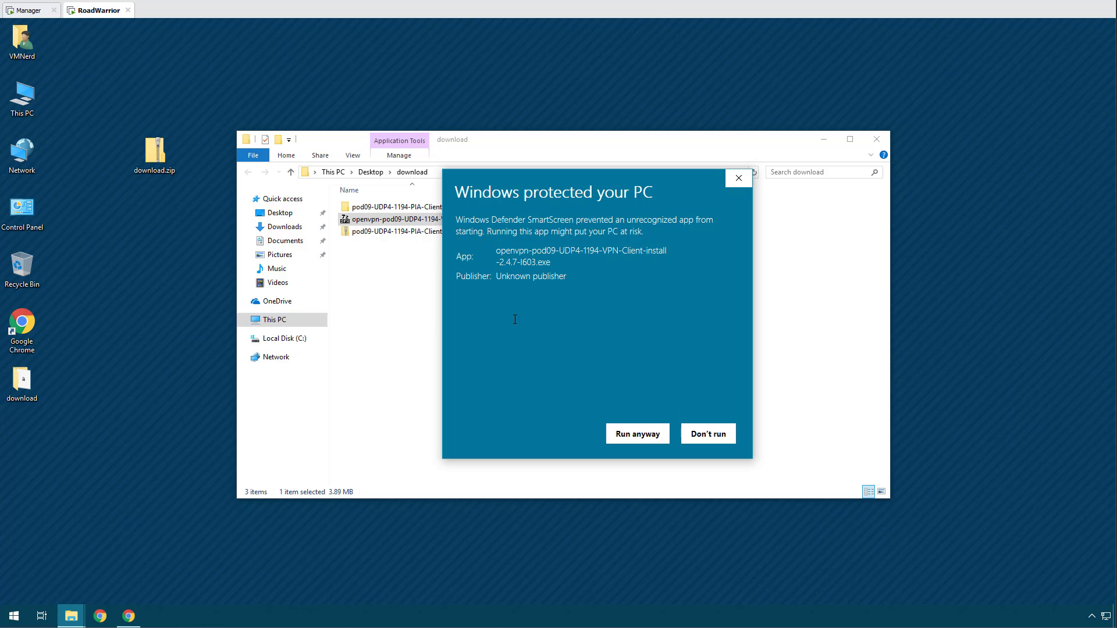
pyautogui.click(627, 434)
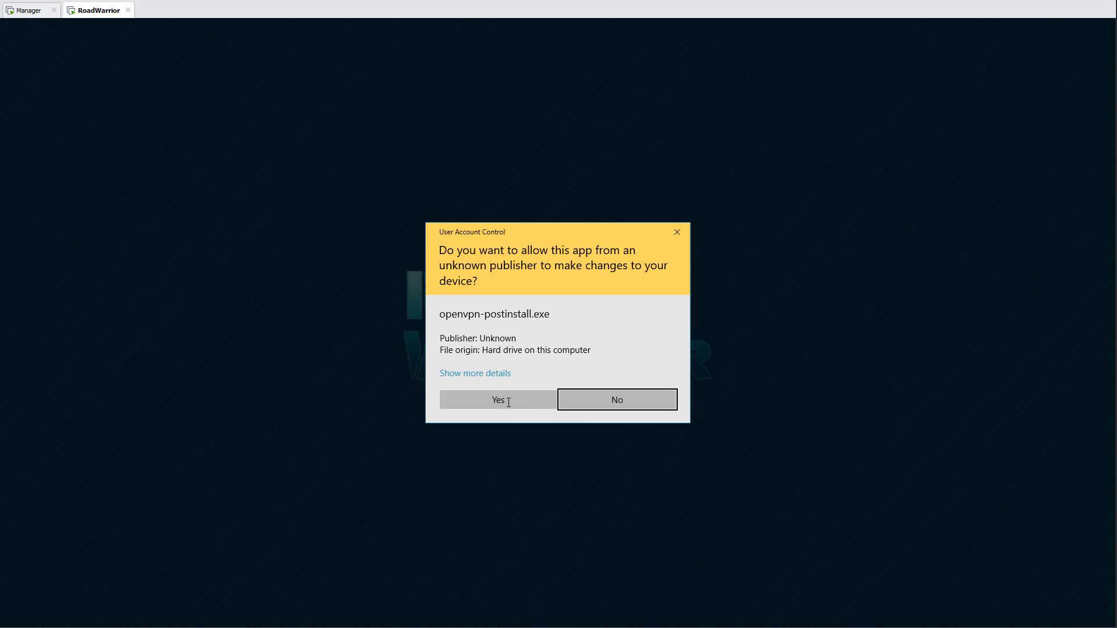
pyautogui.click(508, 403)
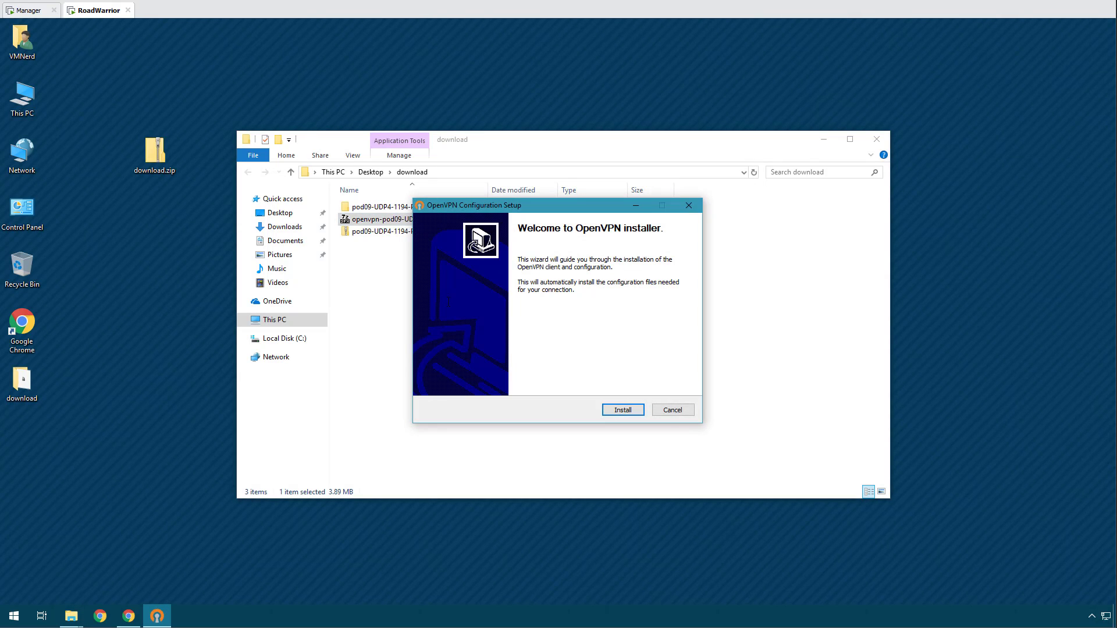
pyautogui.click(670, 407)
pyautogui.click(590, 356)
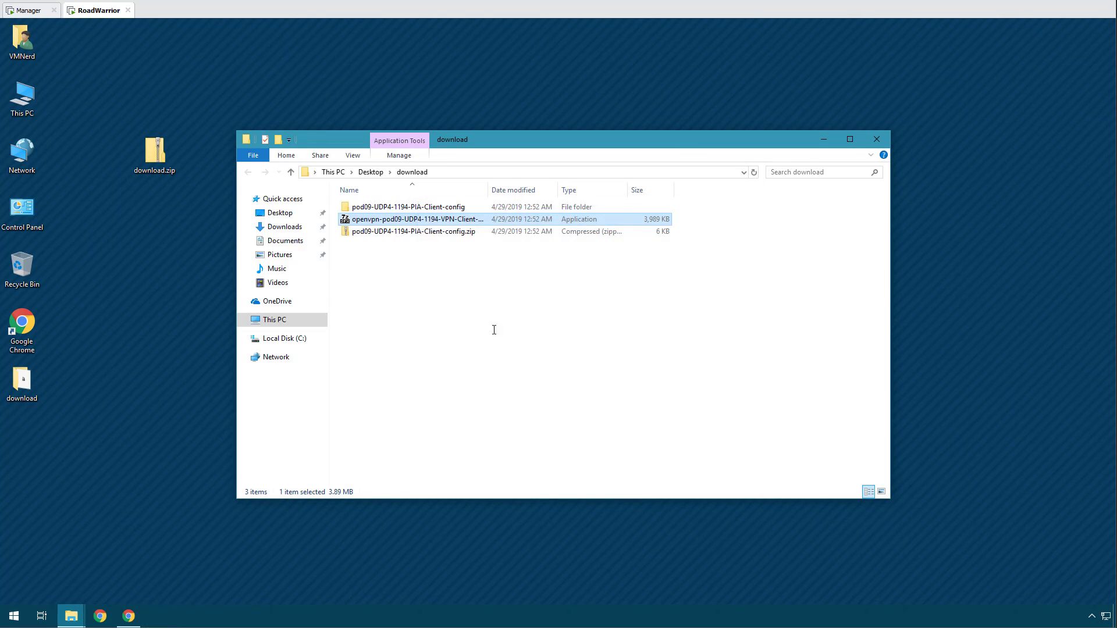
pyautogui.rightClick(383, 221)
pyautogui.click(419, 243)
pyautogui.click(506, 406)
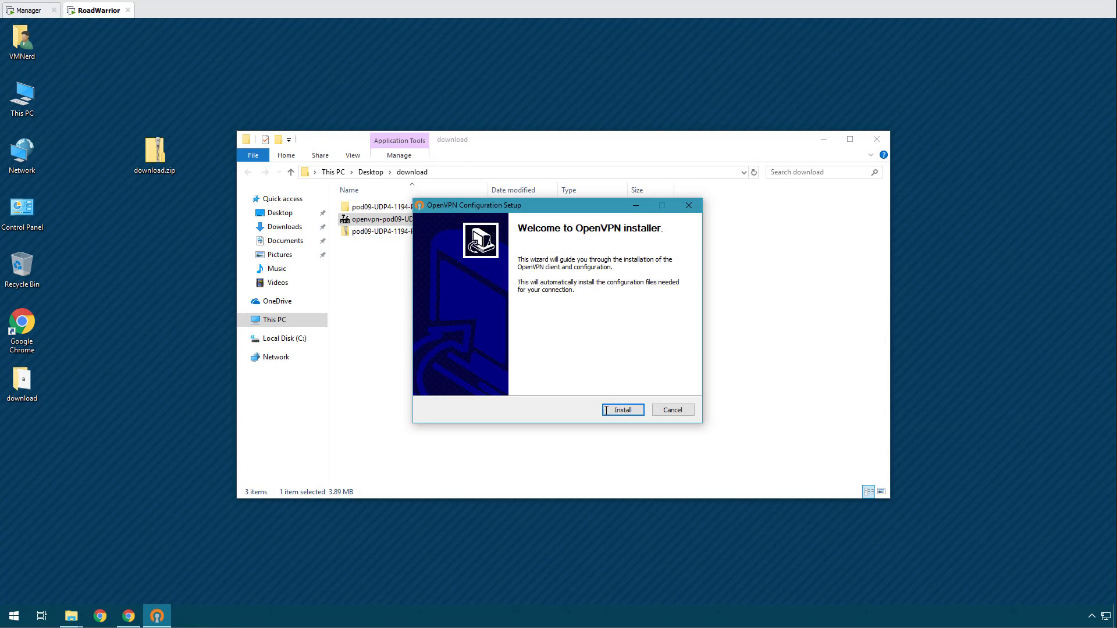
# Install OpenVPN 2.4.7 and the client configuration with defaults, then open the pod09-UDP4-1194-PIA-Client-config folder.
pyautogui.click(621, 407)
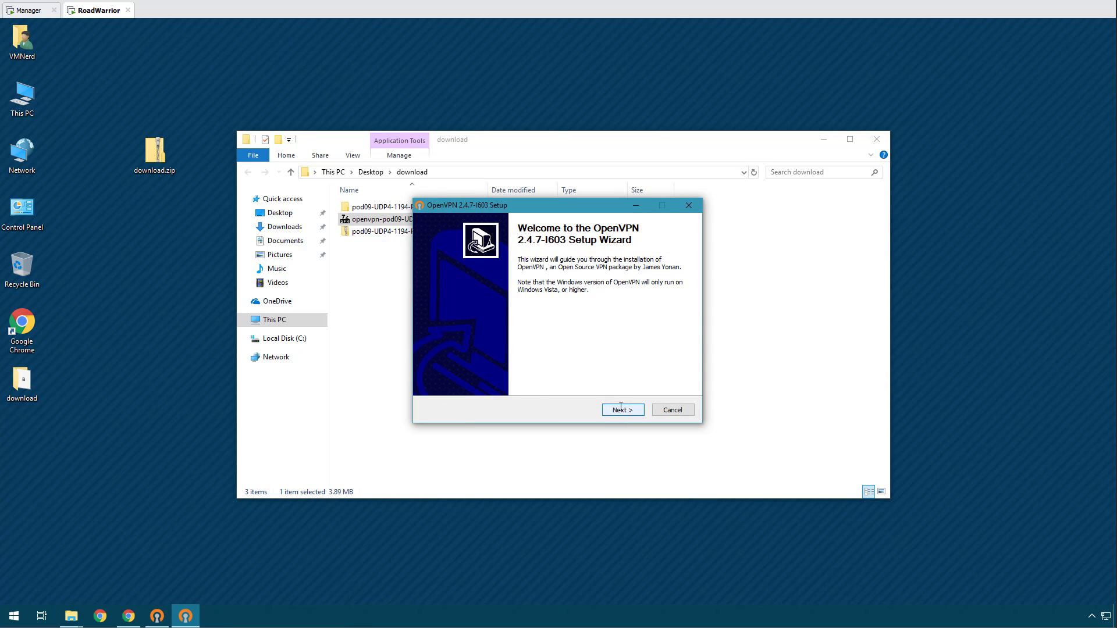
pyautogui.click(620, 409)
pyautogui.click(608, 409)
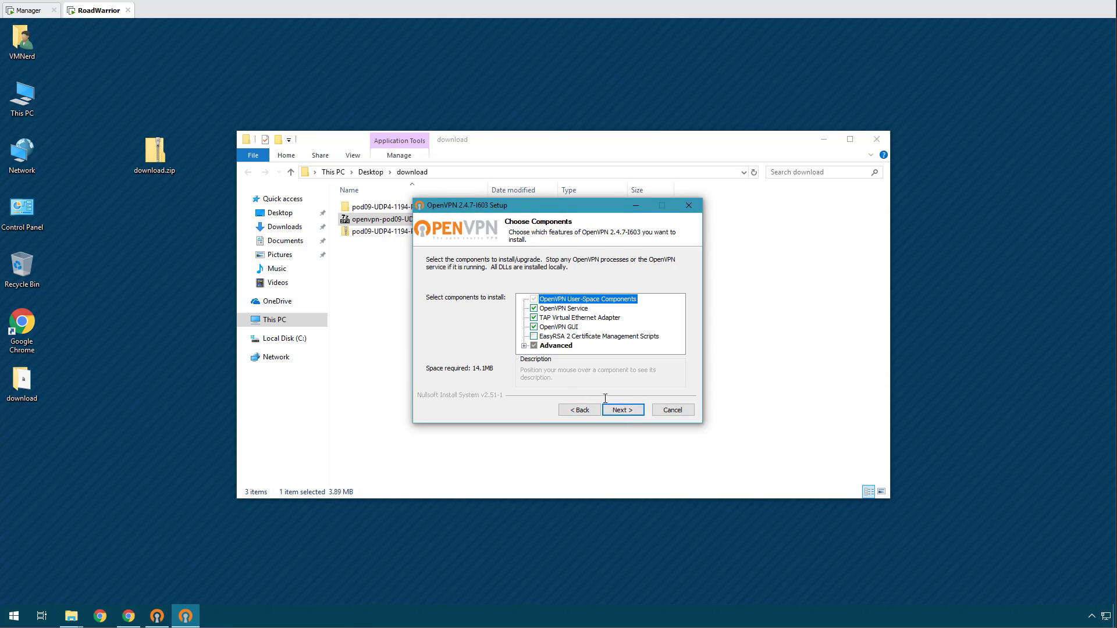
pyautogui.click(629, 413)
pyautogui.click(629, 413)
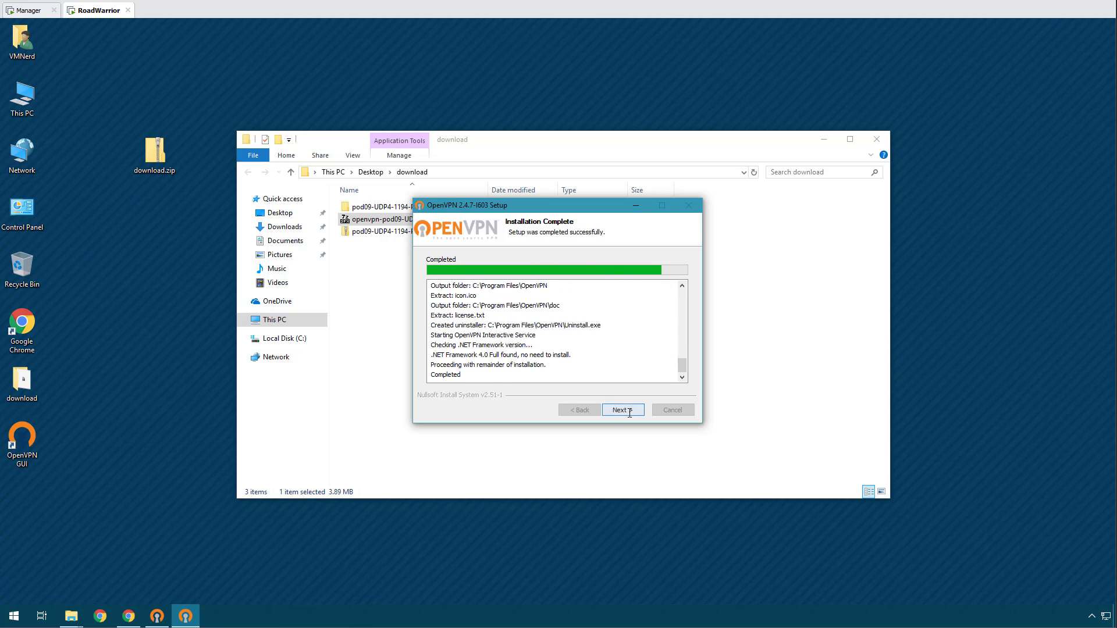
pyautogui.click(625, 411)
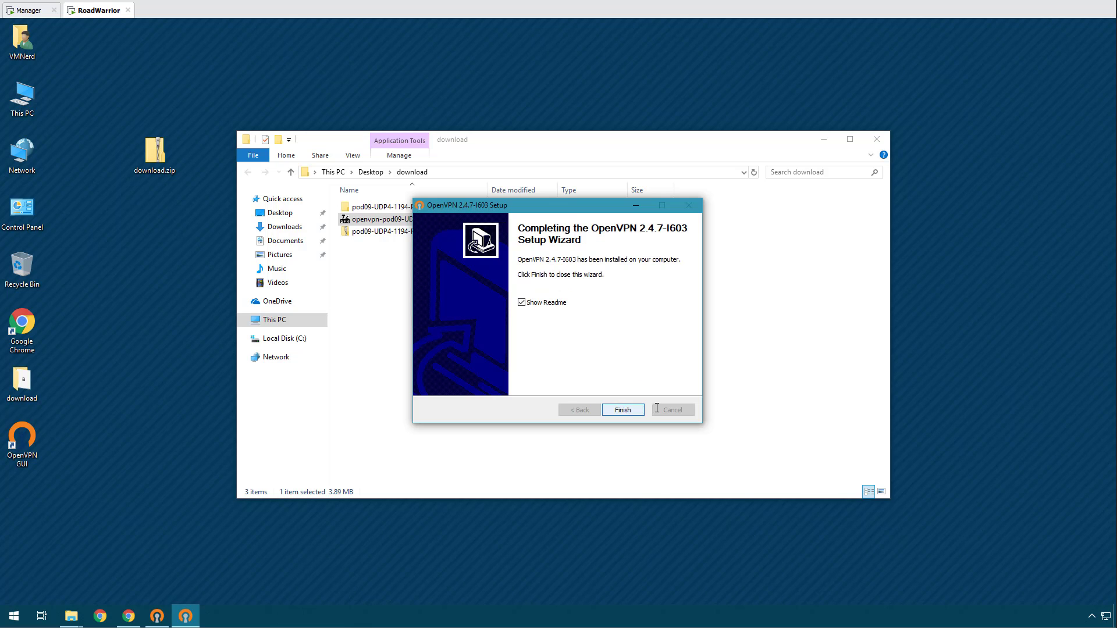
pyautogui.click(623, 410)
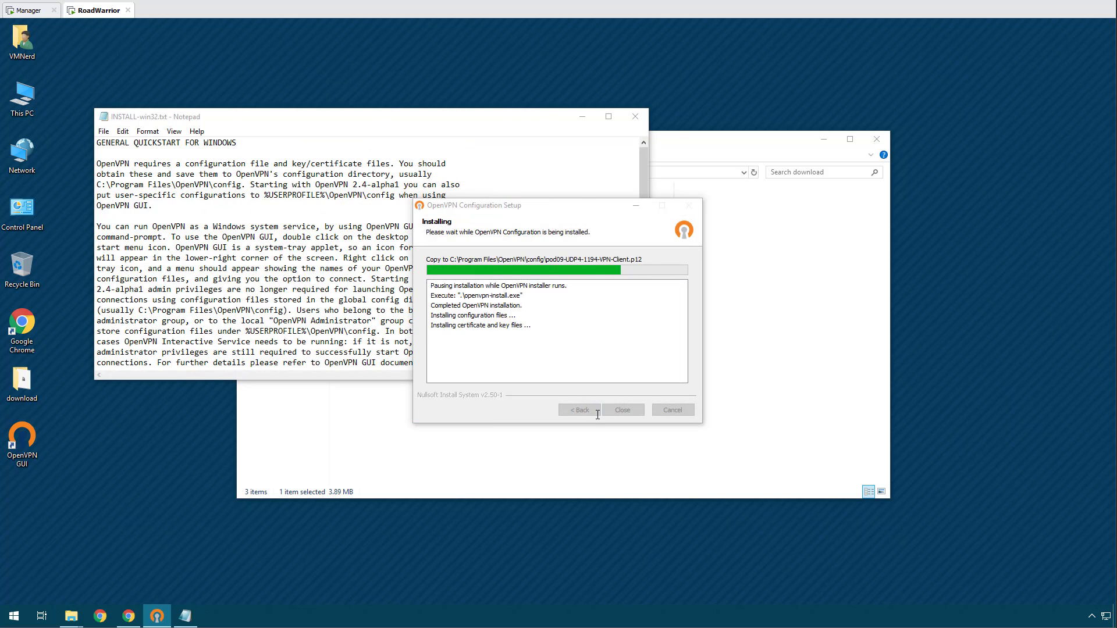
pyautogui.click(635, 117)
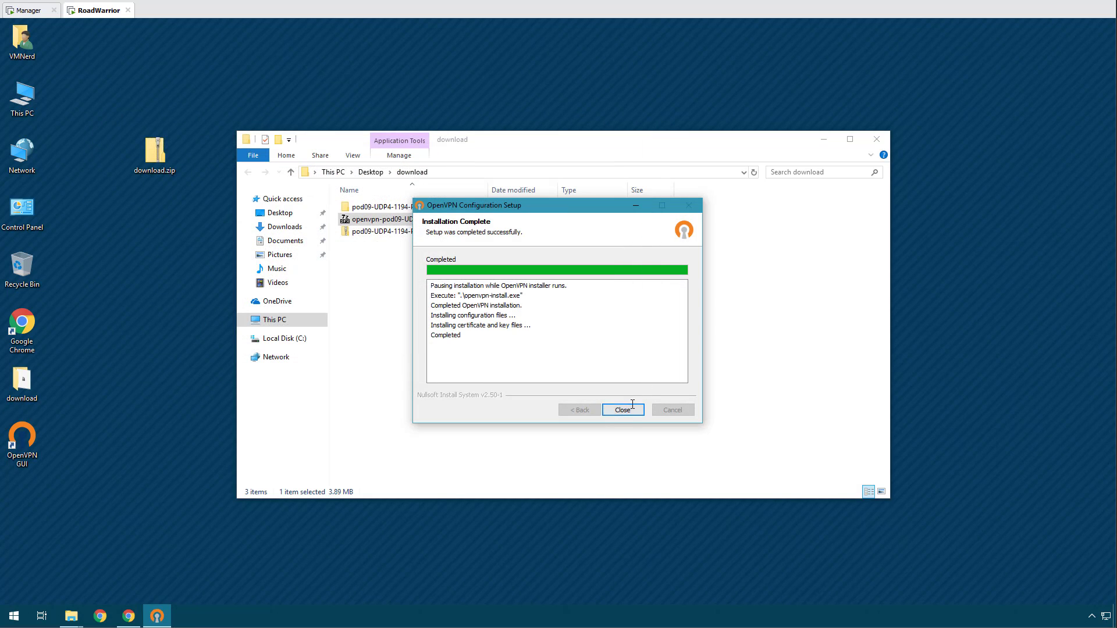
pyautogui.click(631, 409)
pyautogui.click(442, 349)
pyautogui.doubleClick(407, 207)
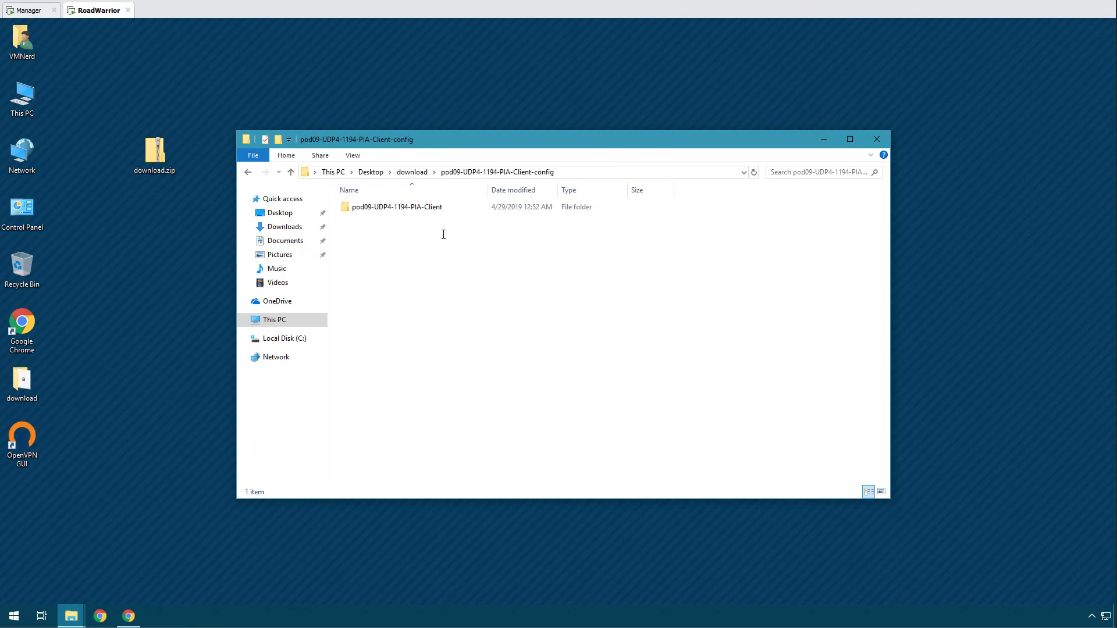
# Copy the three PIA-Client files (.ovpn, .p12, -tls.key) from the extracted folder.
pyautogui.doubleClick(391, 207)
pyautogui.moveTo(465, 272); pyautogui.dragTo(391, 202)
pyautogui.rightClick(413, 218)
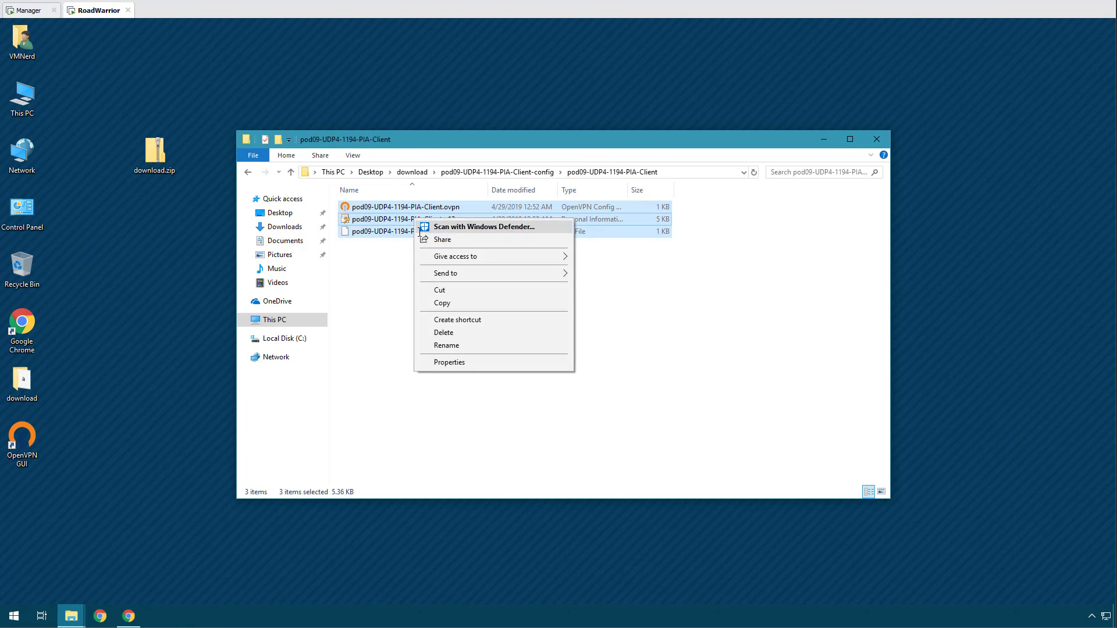
pyautogui.click(441, 303)
# Paste the client files into C:\Program Files\OpenVPN\config, granting administrator permission.
pyautogui.doubleClick(22, 96)
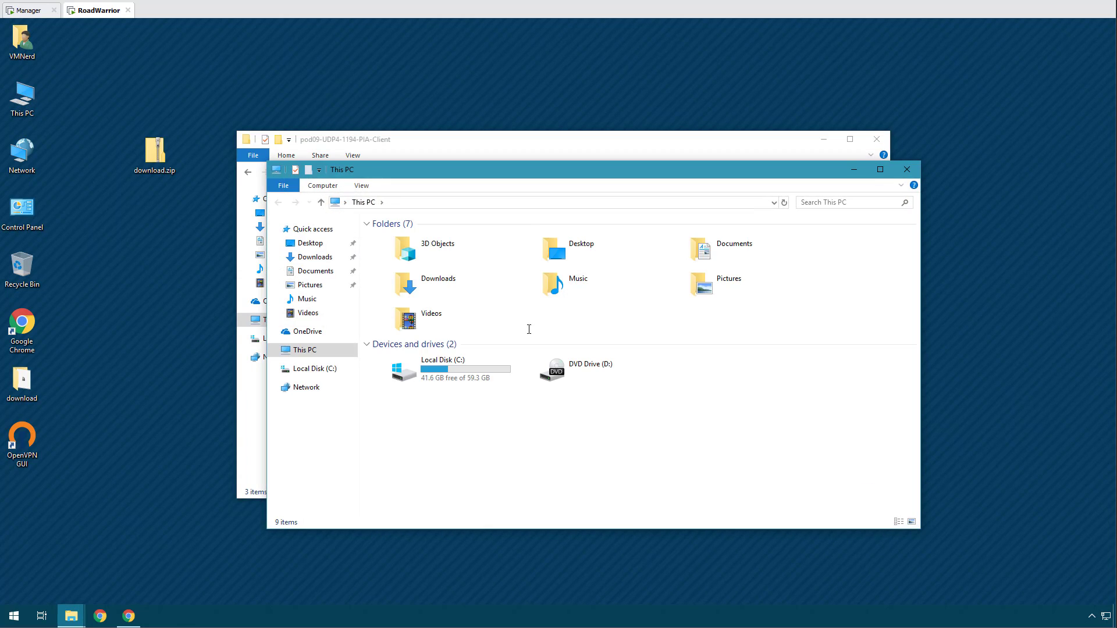
pyautogui.doubleClick(411, 369)
pyautogui.doubleClick(426, 252)
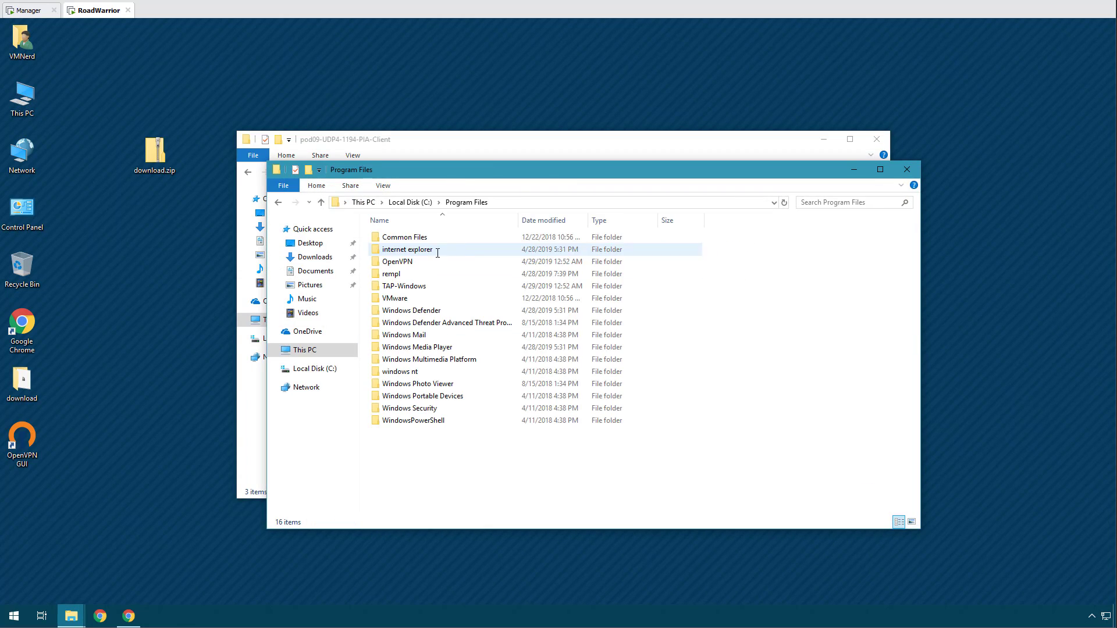
pyautogui.doubleClick(408, 261)
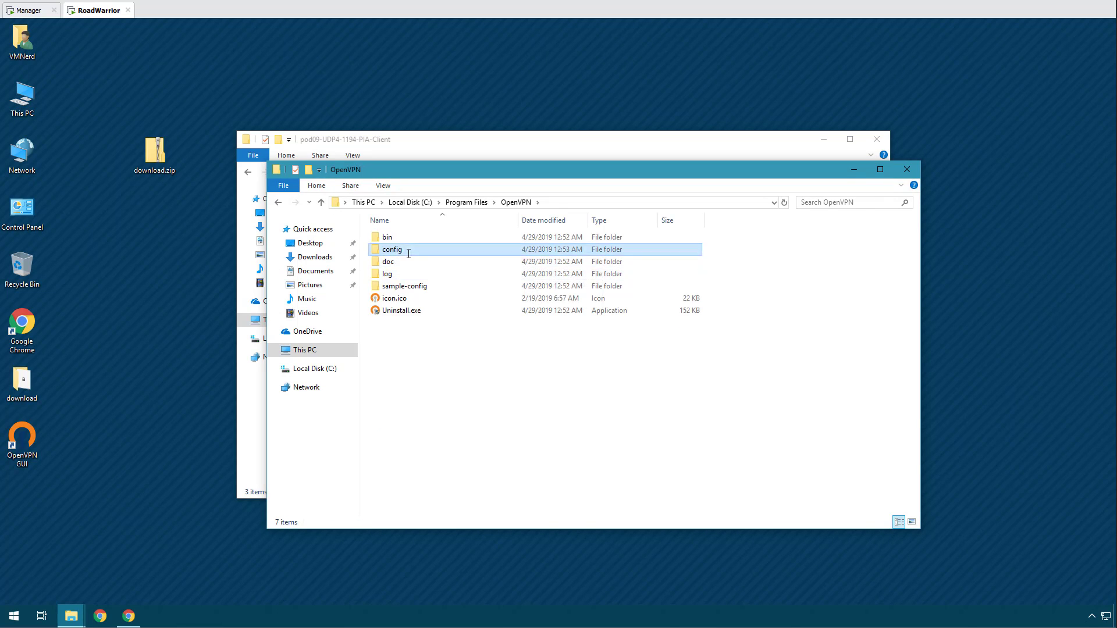
pyautogui.doubleClick(409, 254)
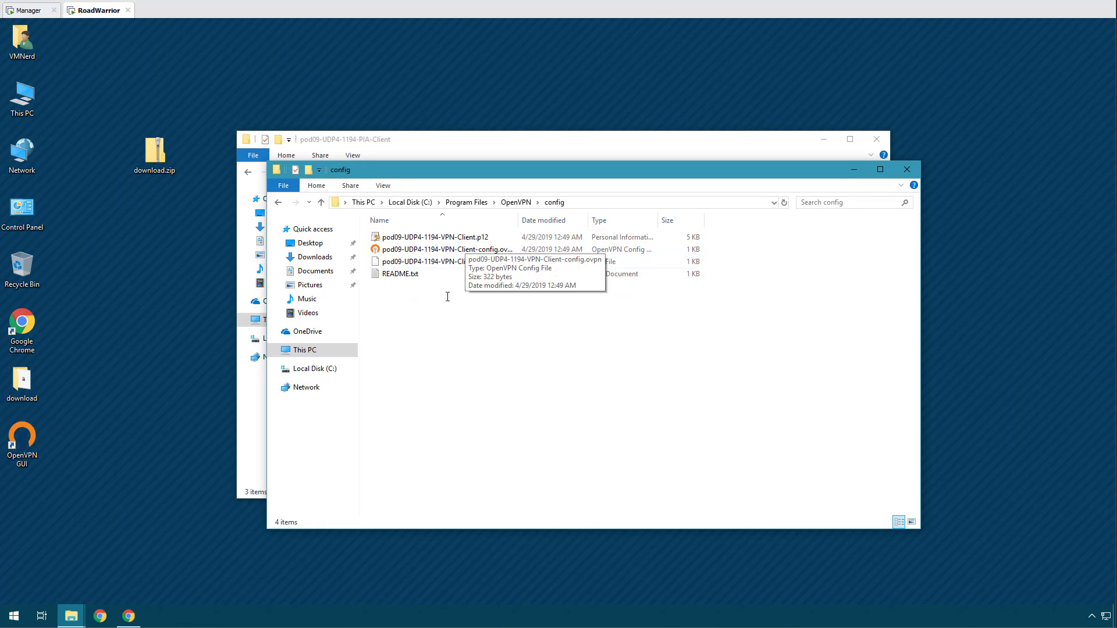
pyautogui.rightClick(424, 356)
pyautogui.click(453, 438)
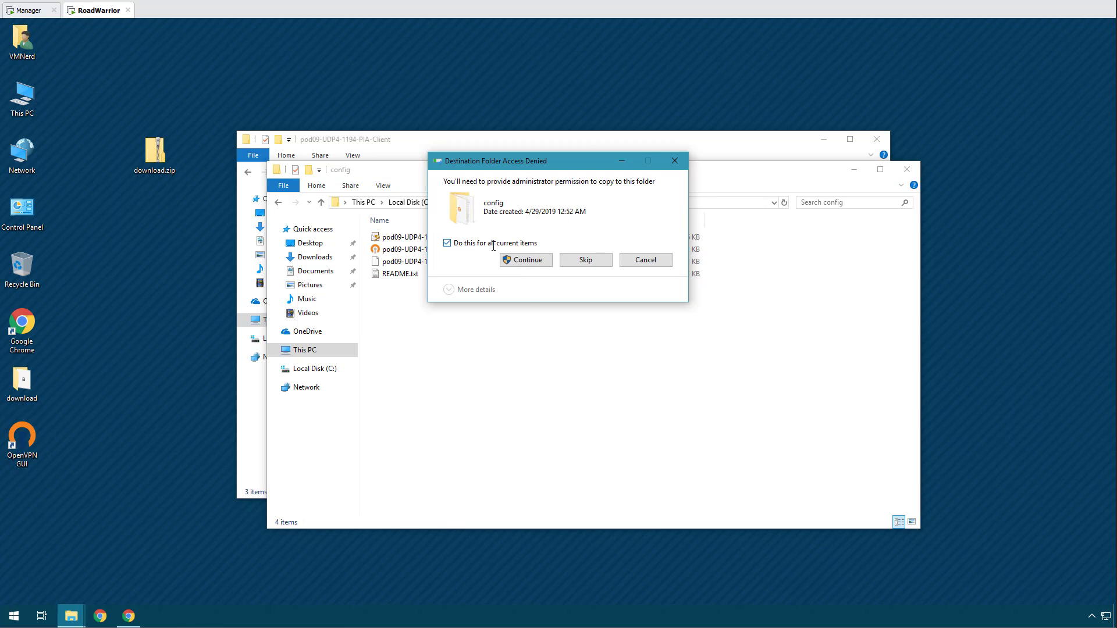
pyautogui.click(526, 260)
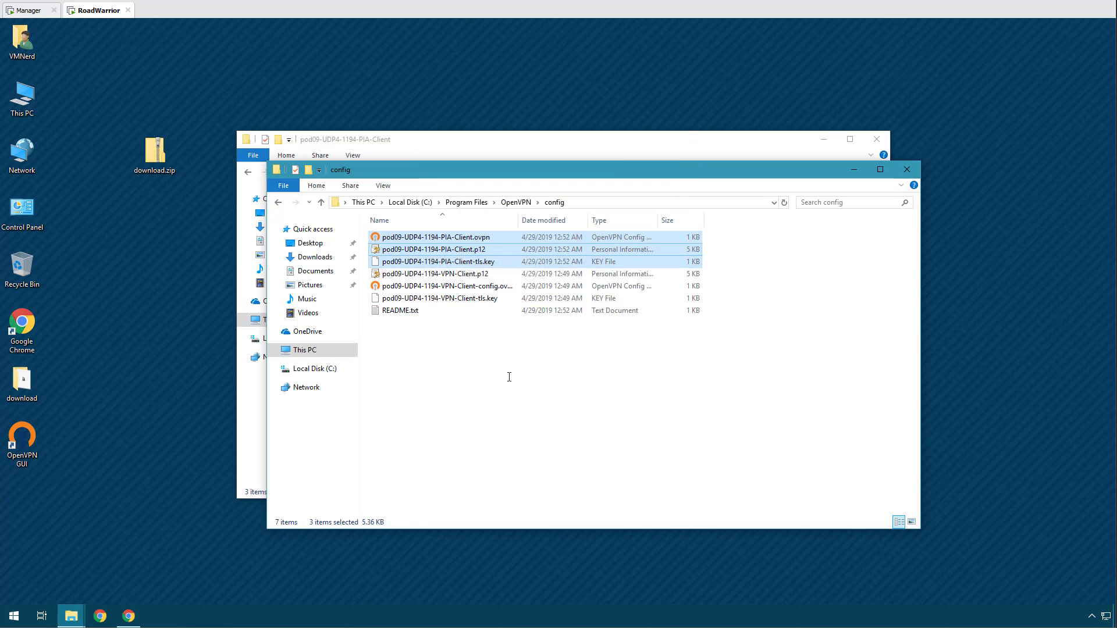
pyautogui.click(533, 420)
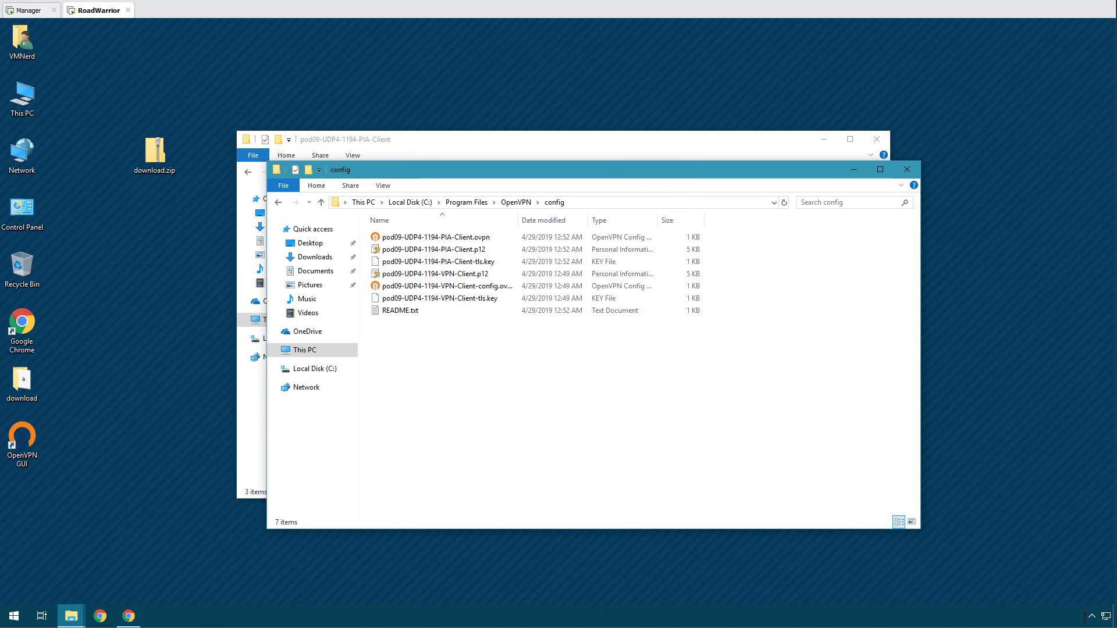
pyautogui.rightClick(35, 440)
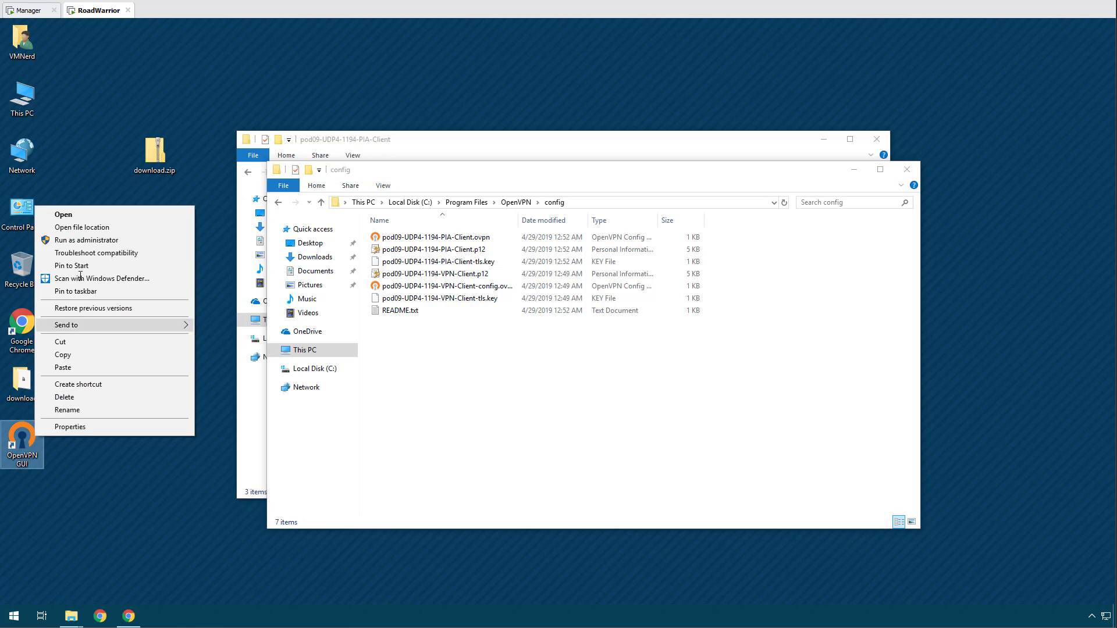
# Run OpenVPN GUI as administrator and check that its tray menu lists both pod09 profiles.
pyautogui.click(76, 242)
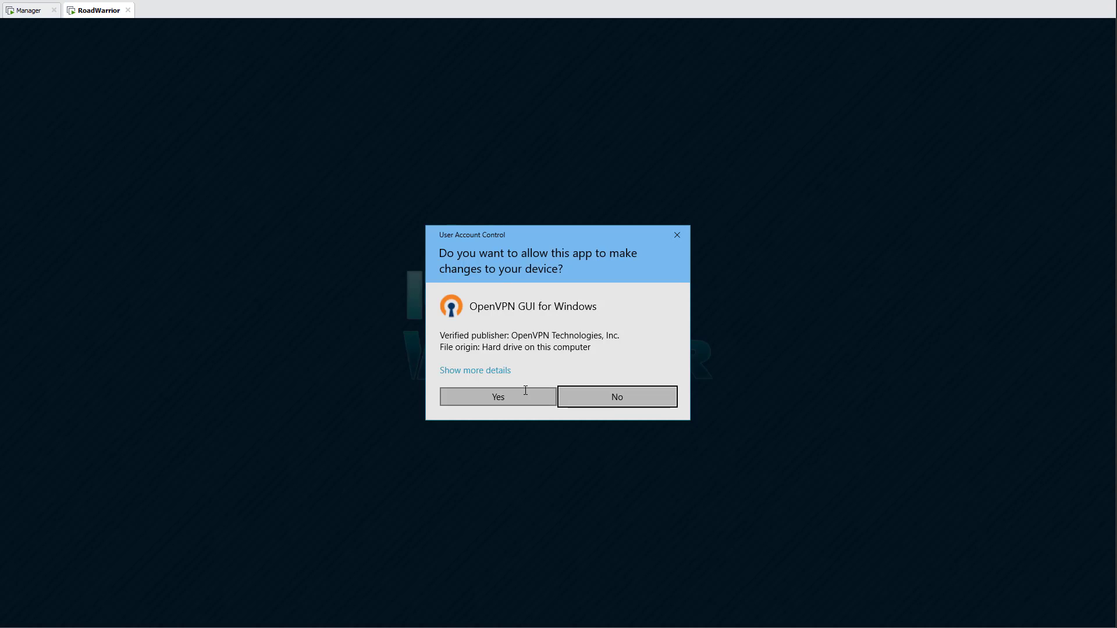
pyautogui.click(499, 396)
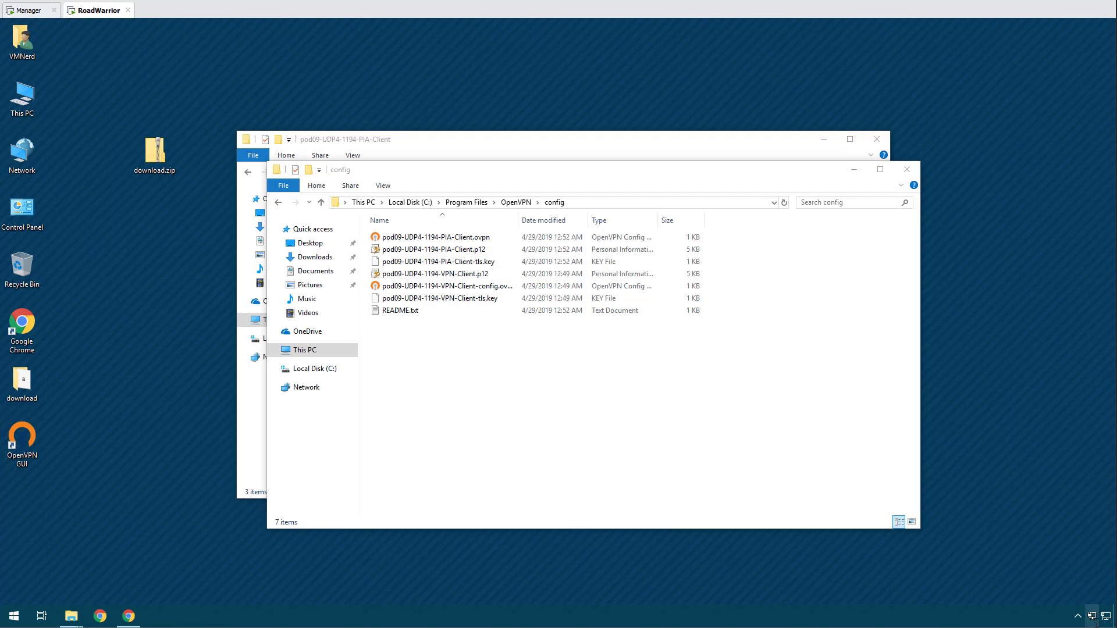
pyautogui.rightClick(1091, 616)
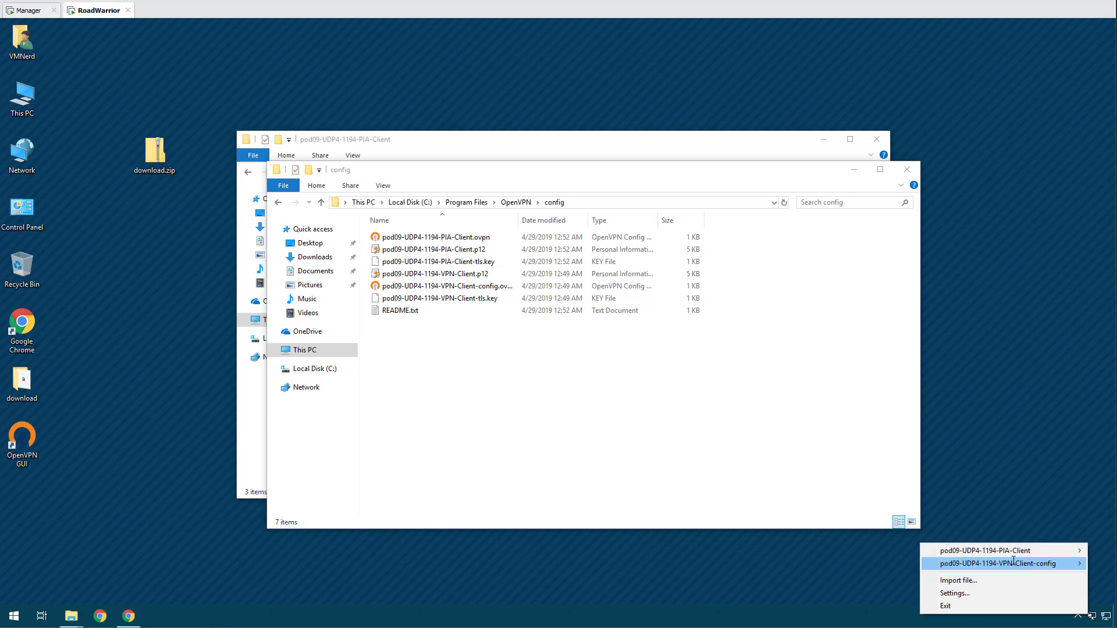
pyautogui.moveTo(1013, 552)
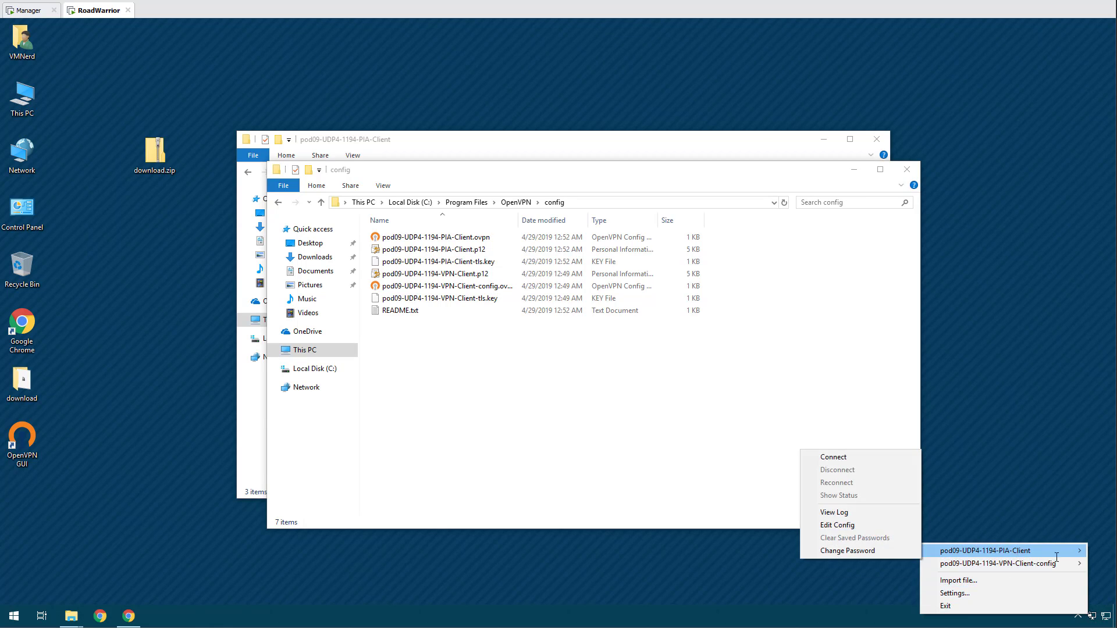
pyautogui.click(487, 421)
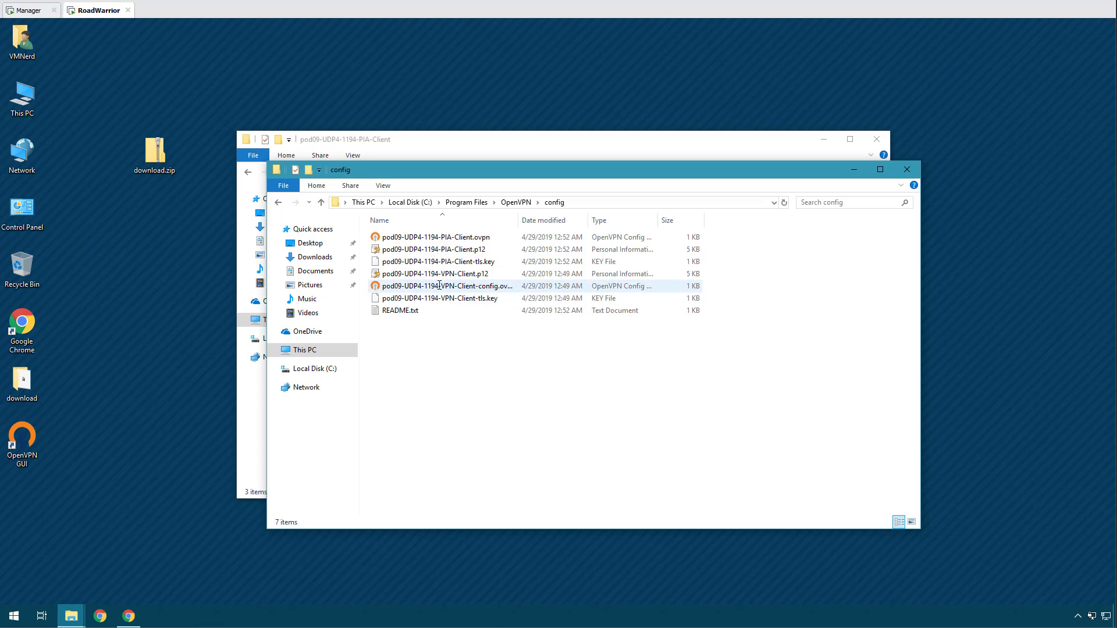
# Begin renaming the PIA-Client .ovpn file by selecting its pod09-UDP4-1194- prefix.
pyautogui.rightClick(433, 238)
pyautogui.click(459, 400)
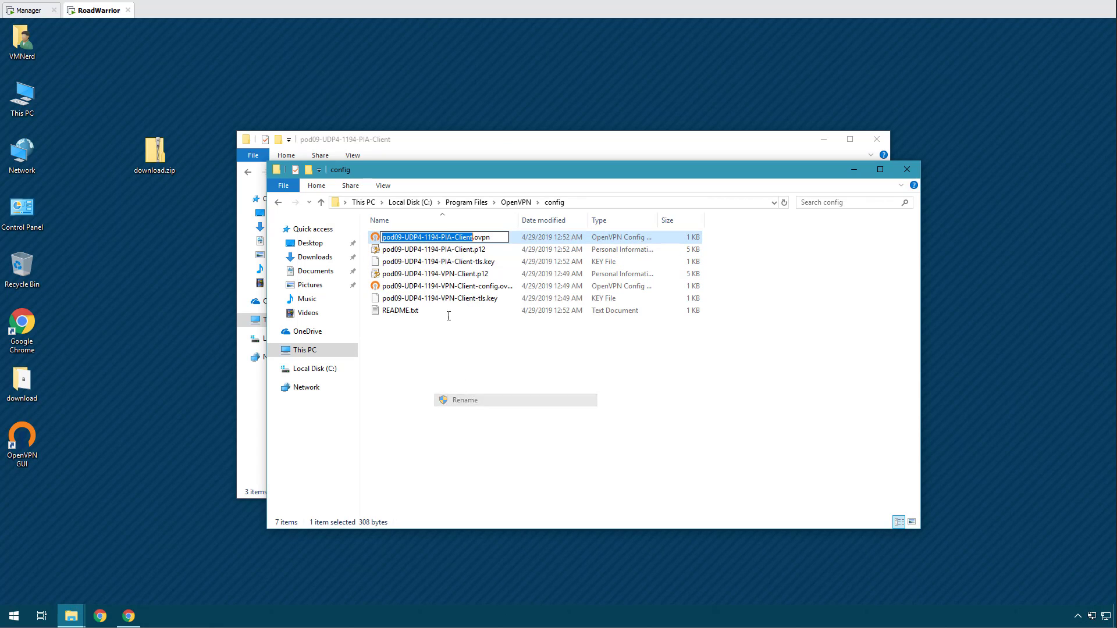
pyautogui.moveTo(442, 237); pyautogui.dragTo(381, 237)
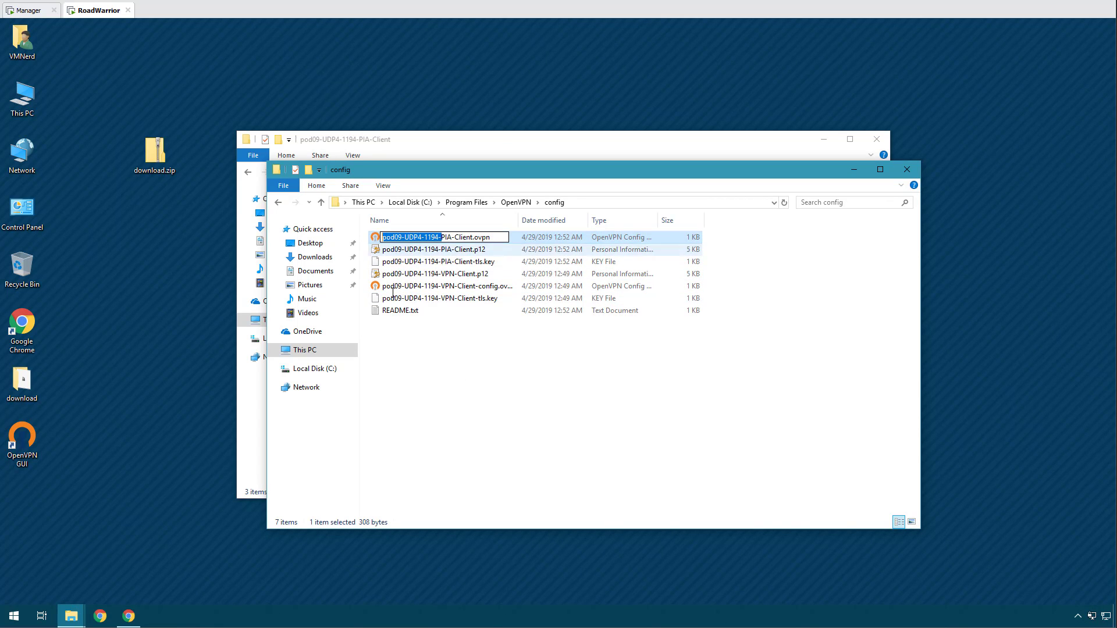
# Strip the pod09-UDP4-1194- prefix, renaming the files PIA-Client.ovpn and VPN-Client.ovpn.
pyautogui.press('BackSpace')
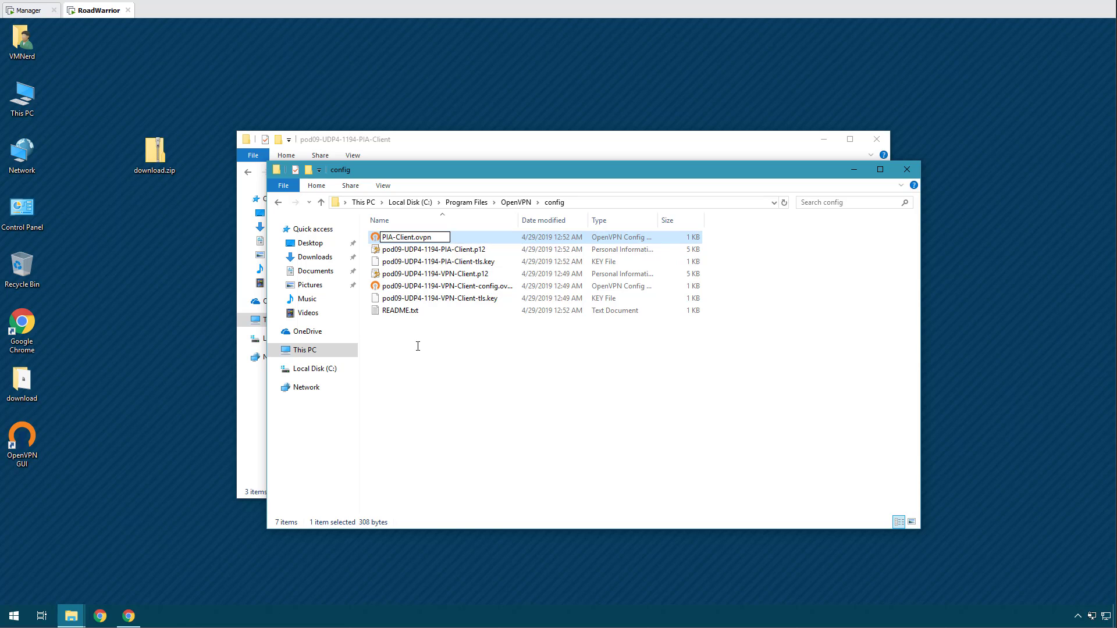
pyautogui.press('Return')
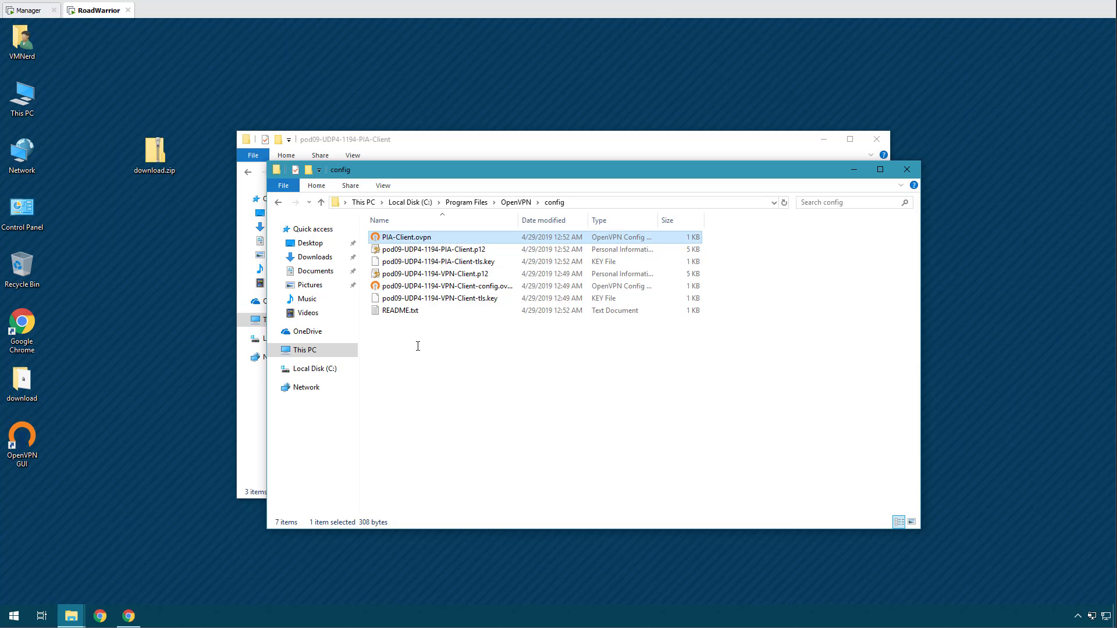
pyautogui.rightClick(436, 291)
pyautogui.click(466, 452)
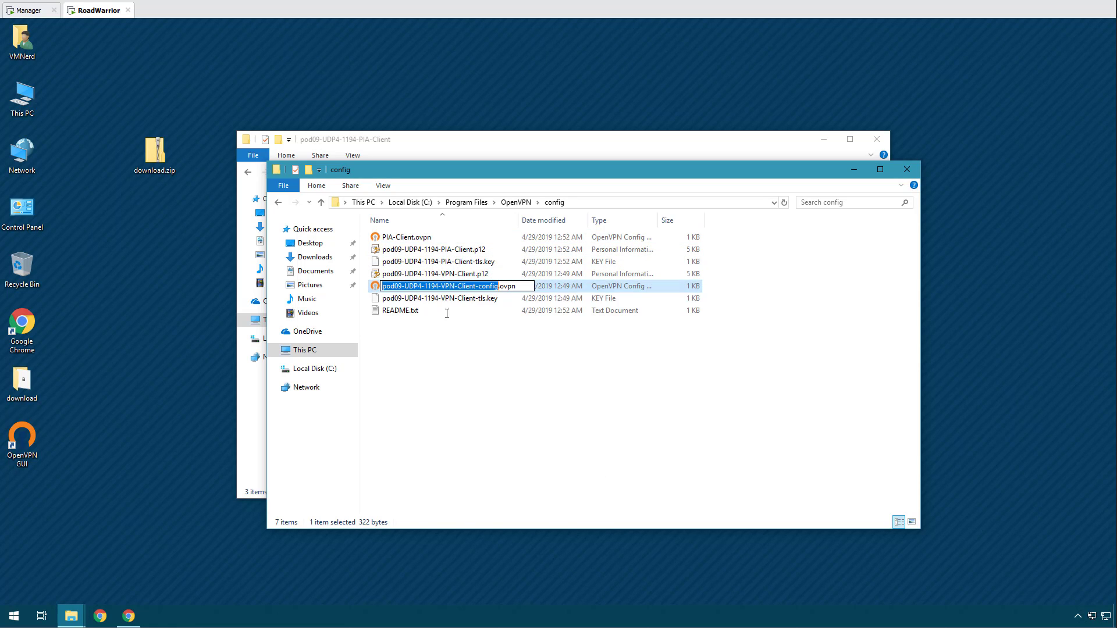
pyautogui.moveTo(440, 285); pyautogui.dragTo(357, 288)
pyautogui.press('Delete')
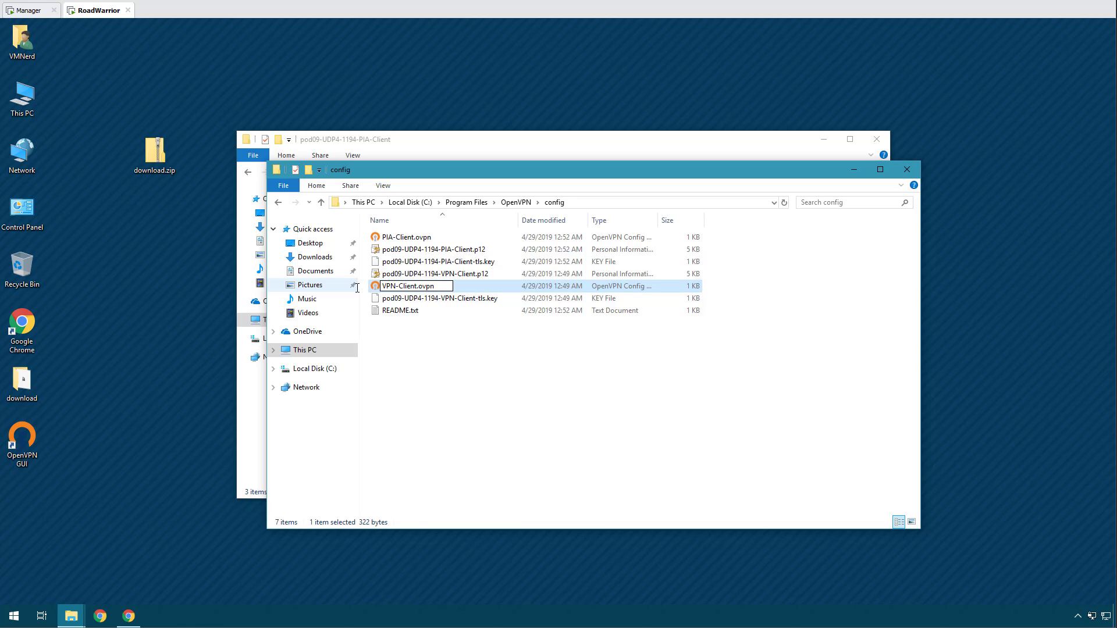
pyautogui.press('Return')
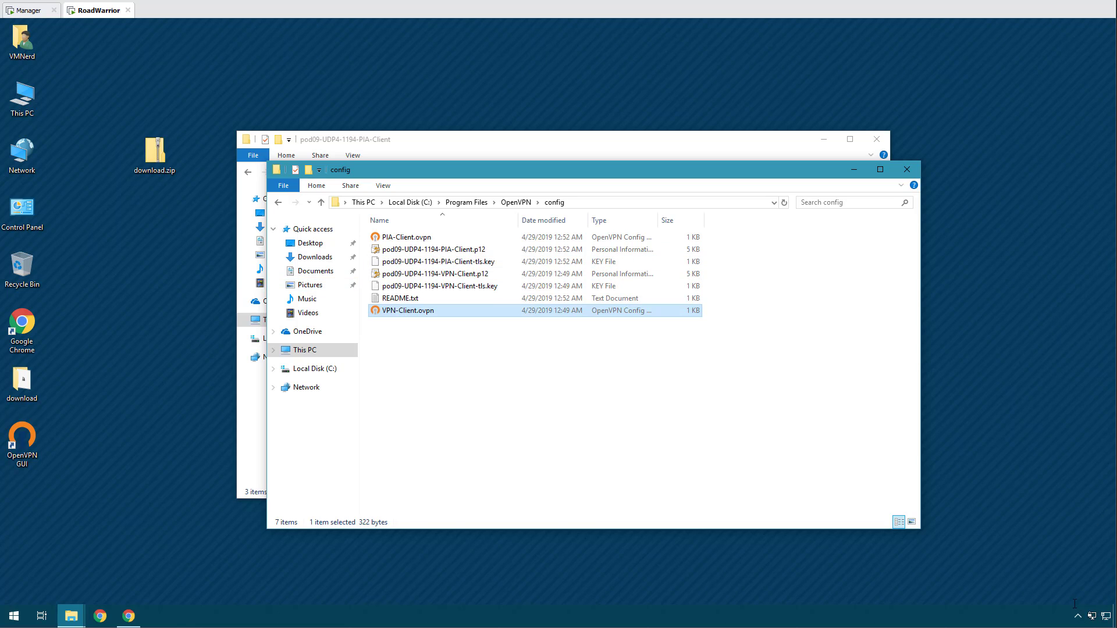
# Confirm OpenVPN GUI lists the short profile names, then close both Explorer windows.
pyautogui.rightClick(1092, 615)
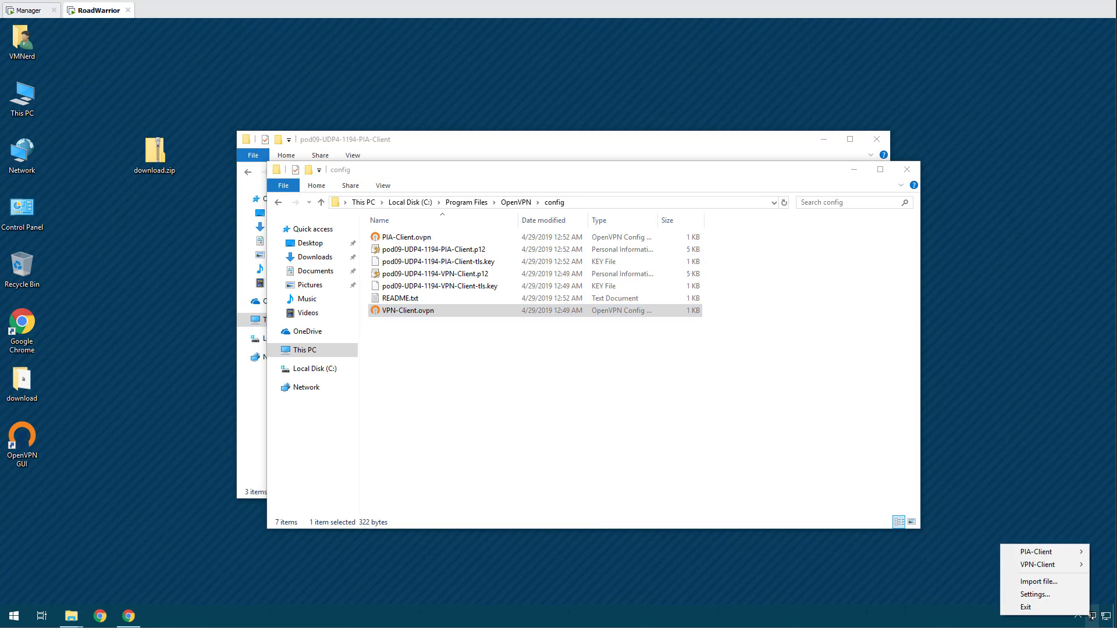
pyautogui.moveTo(1041, 552)
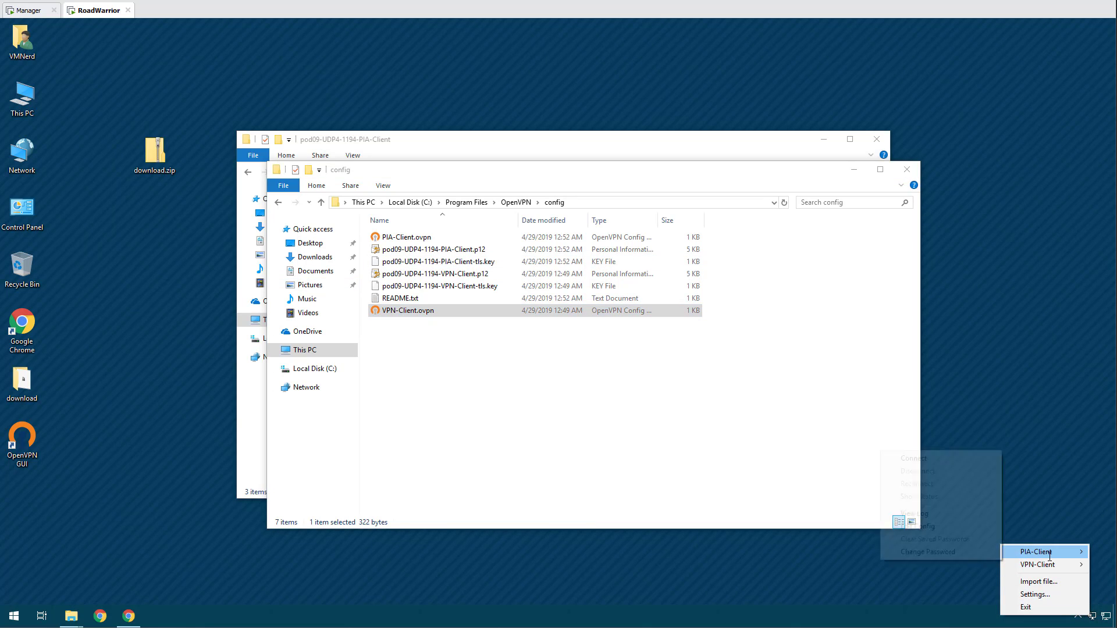
pyautogui.click(906, 169)
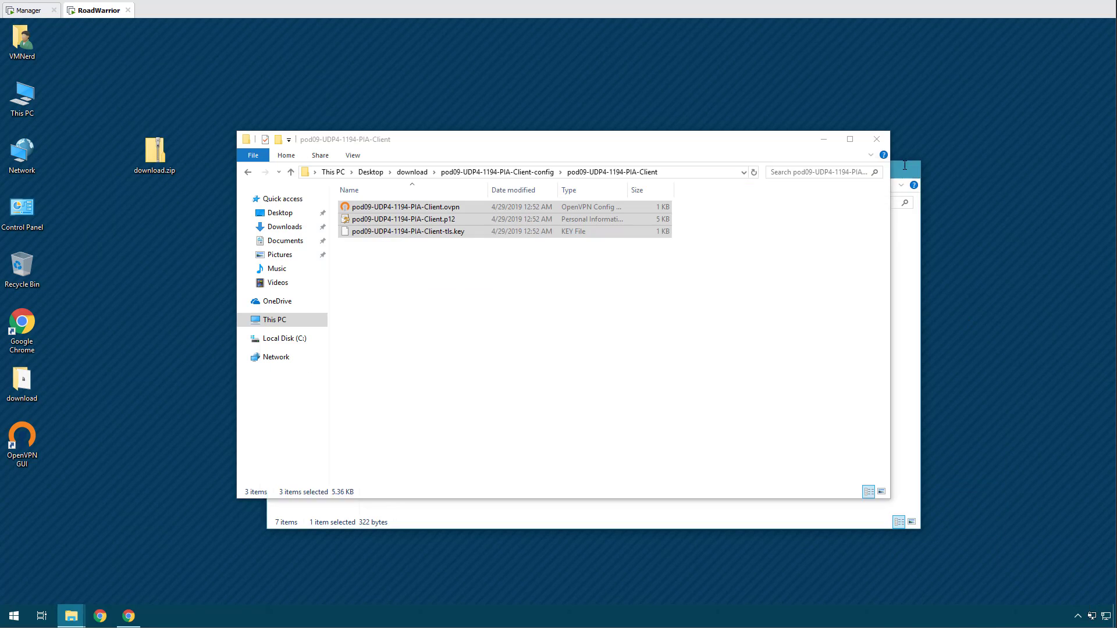
pyautogui.click(884, 139)
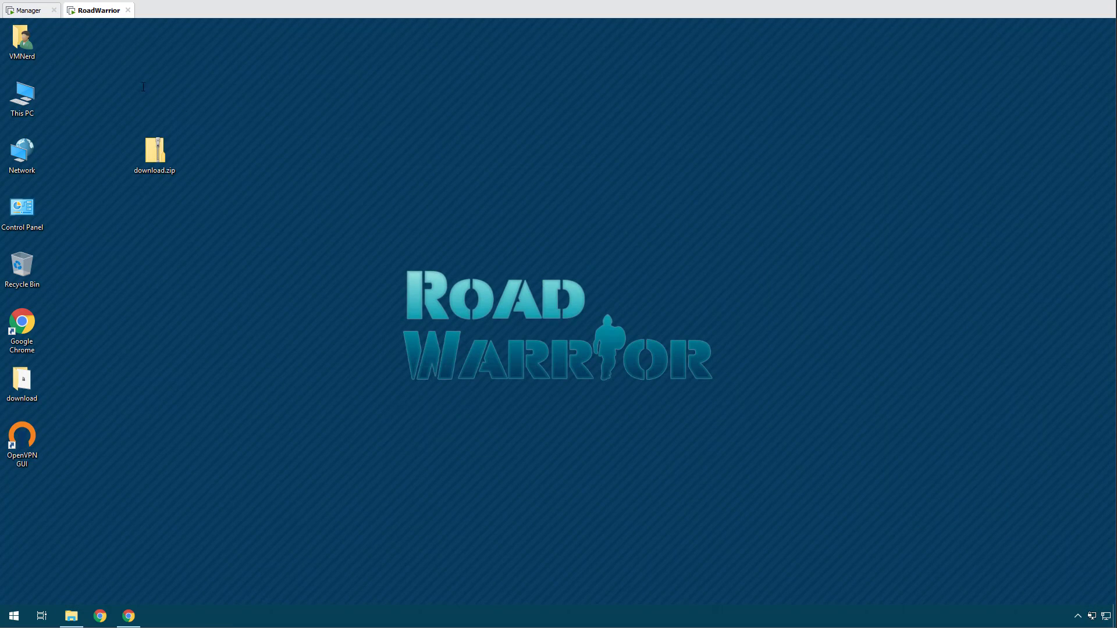
# On the Manager VM, assign port ovpns1 as new interface OPT1 in pfSense and save.
pyautogui.click(25, 11)
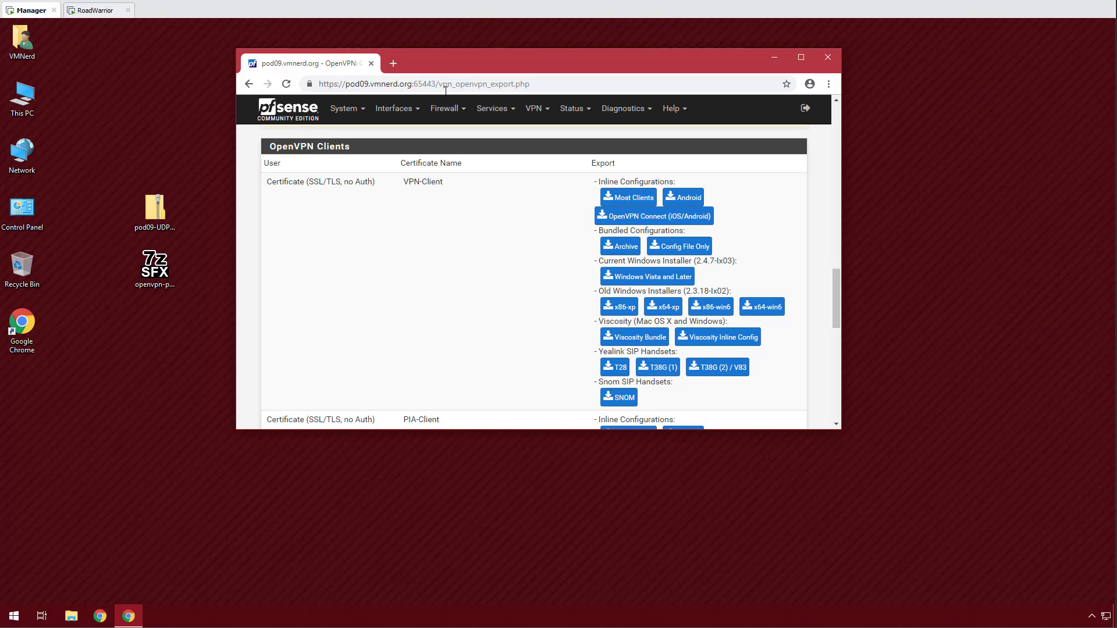
pyautogui.doubleClick(503, 64)
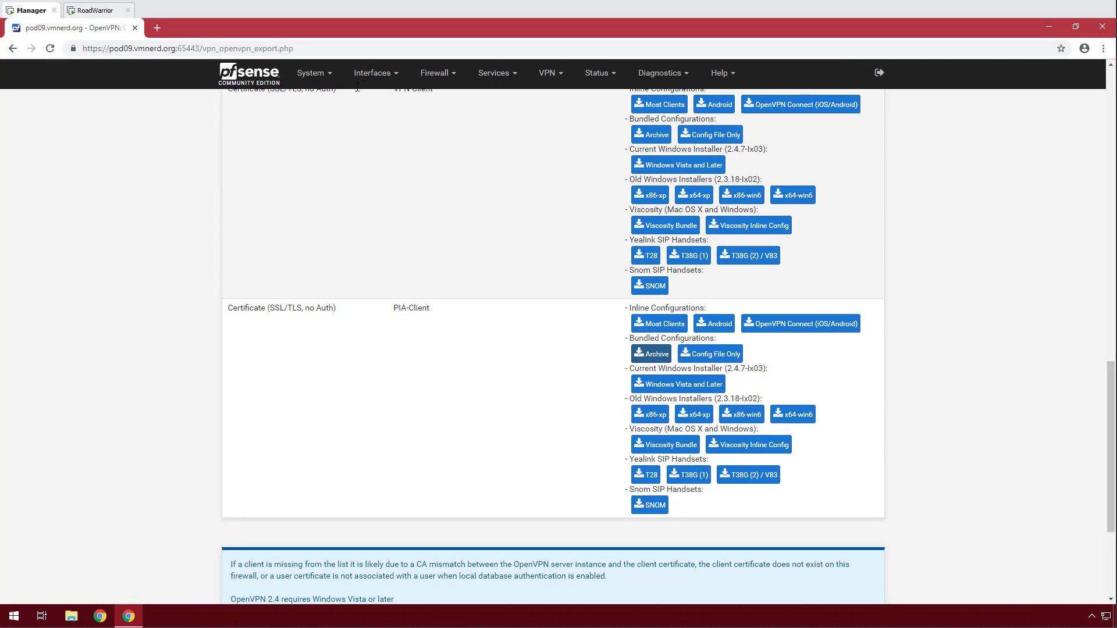
pyautogui.moveTo(419, 73)
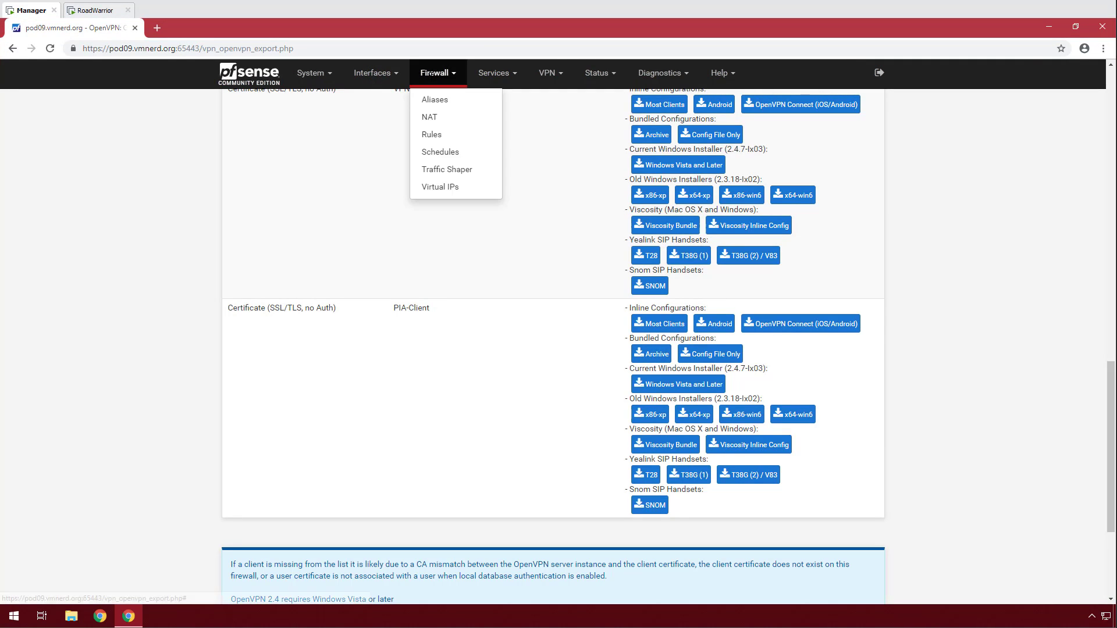
pyautogui.click(430, 130)
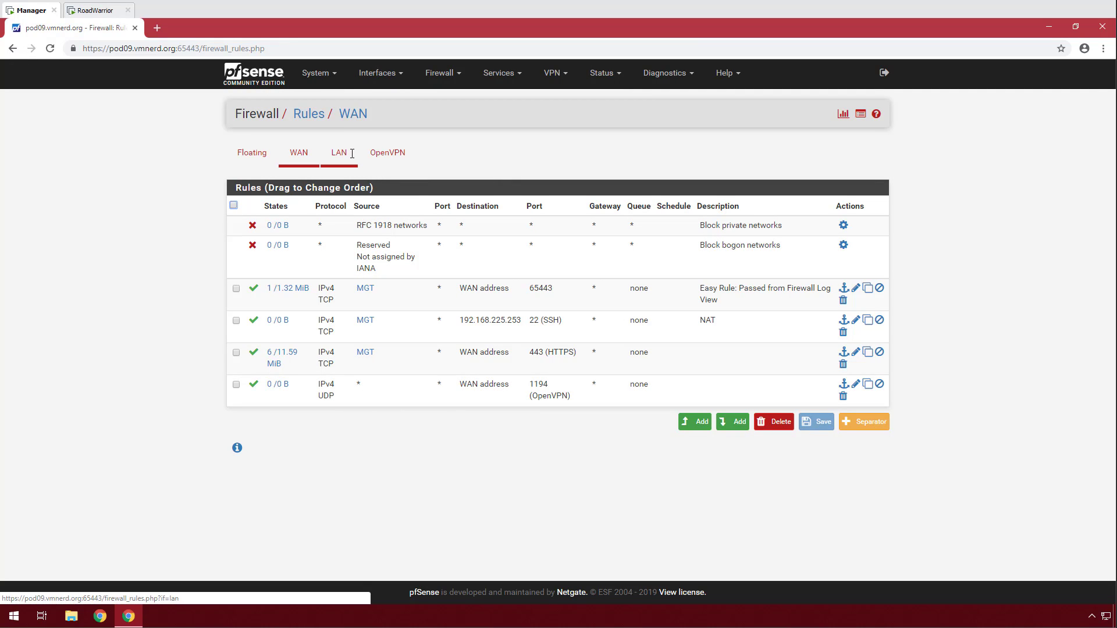
pyautogui.click(378, 72)
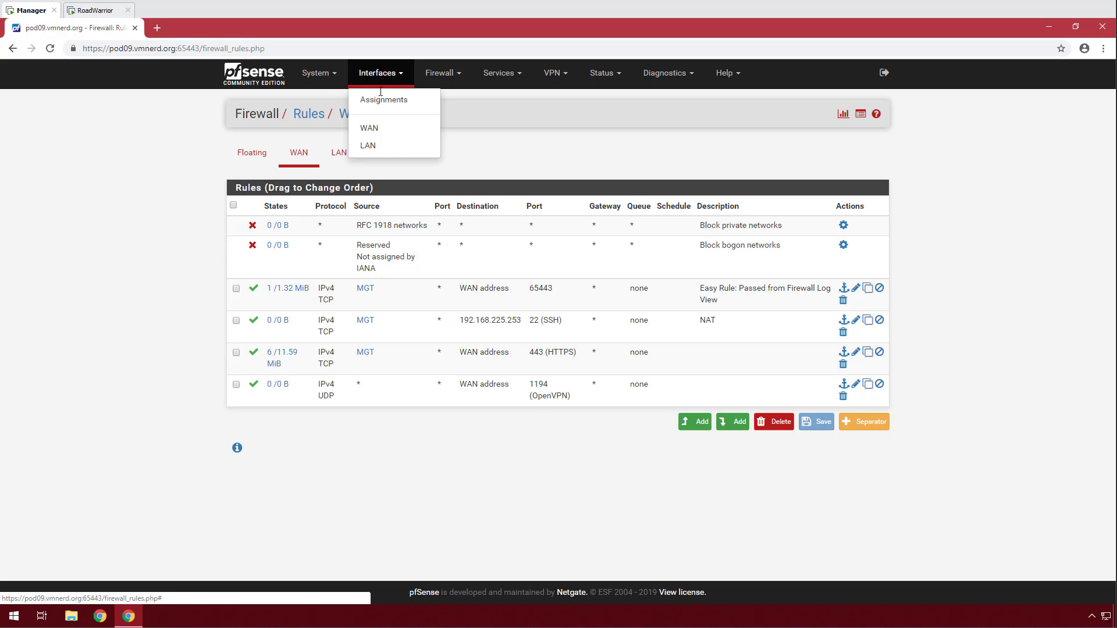
pyautogui.click(388, 102)
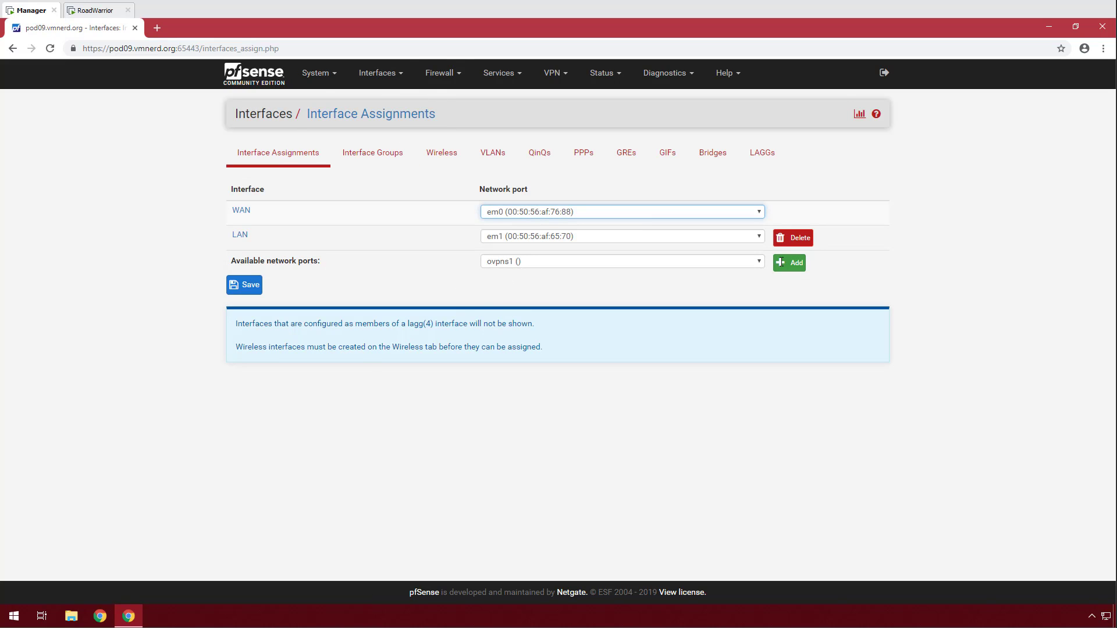
pyautogui.click(789, 263)
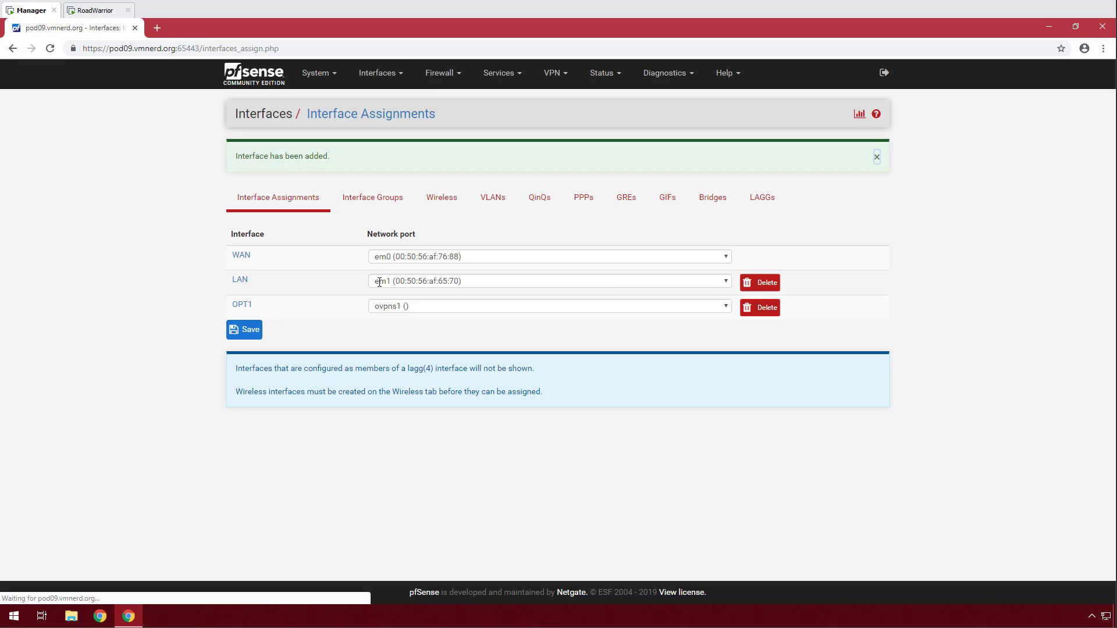
pyautogui.click(250, 329)
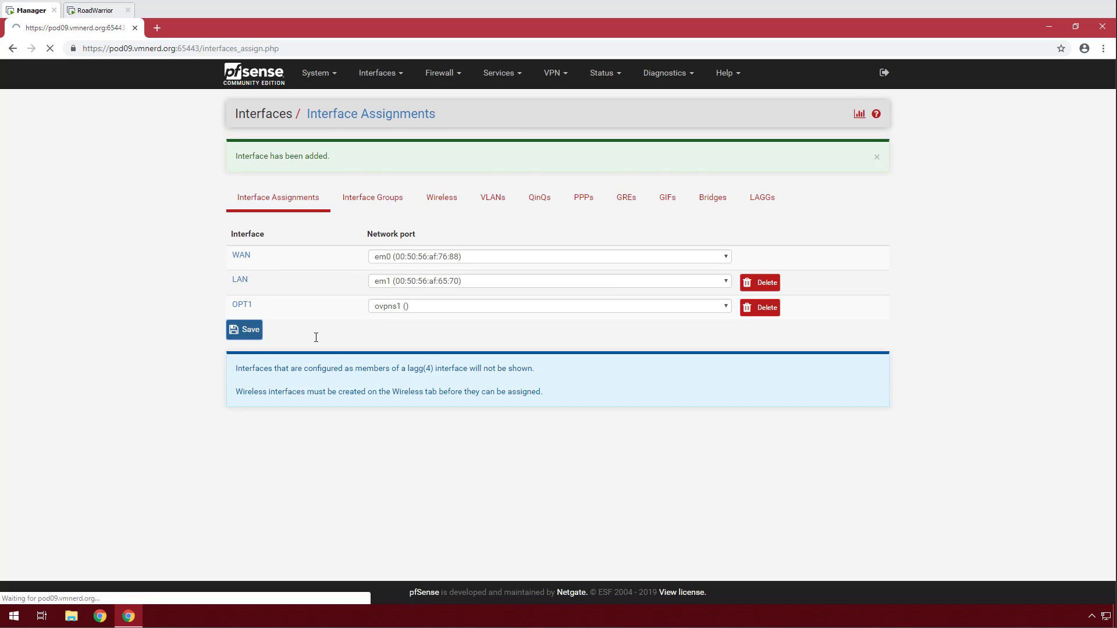
# Change the OPT1 interface description to VPN, keep it enabled, and save it.
pyautogui.click(388, 81)
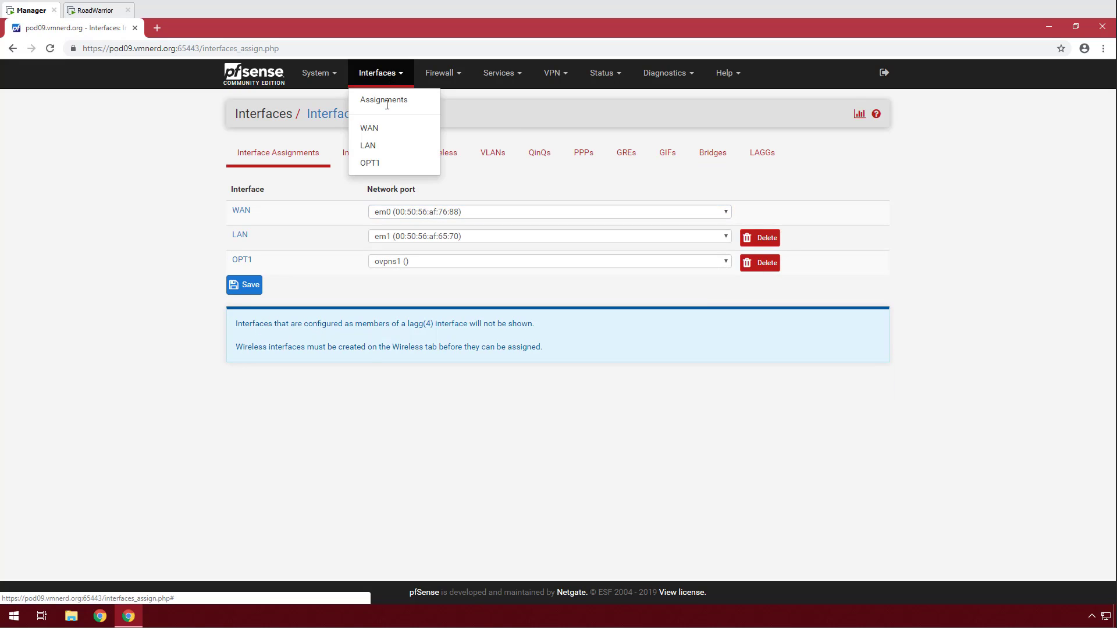
pyautogui.click(427, 159)
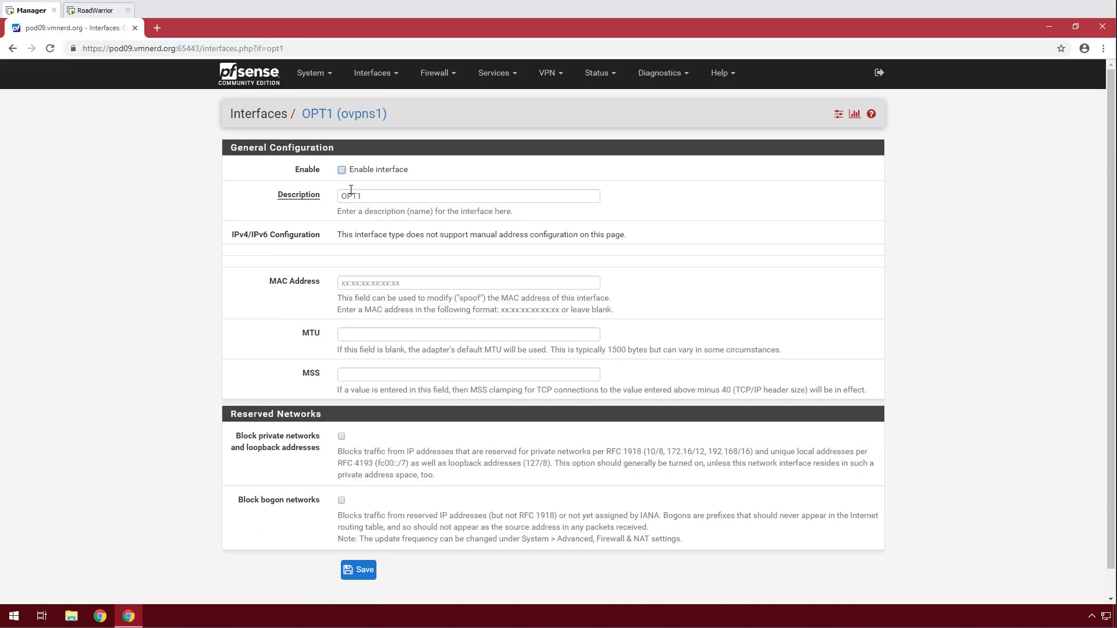
pyautogui.doubleClick(376, 198)
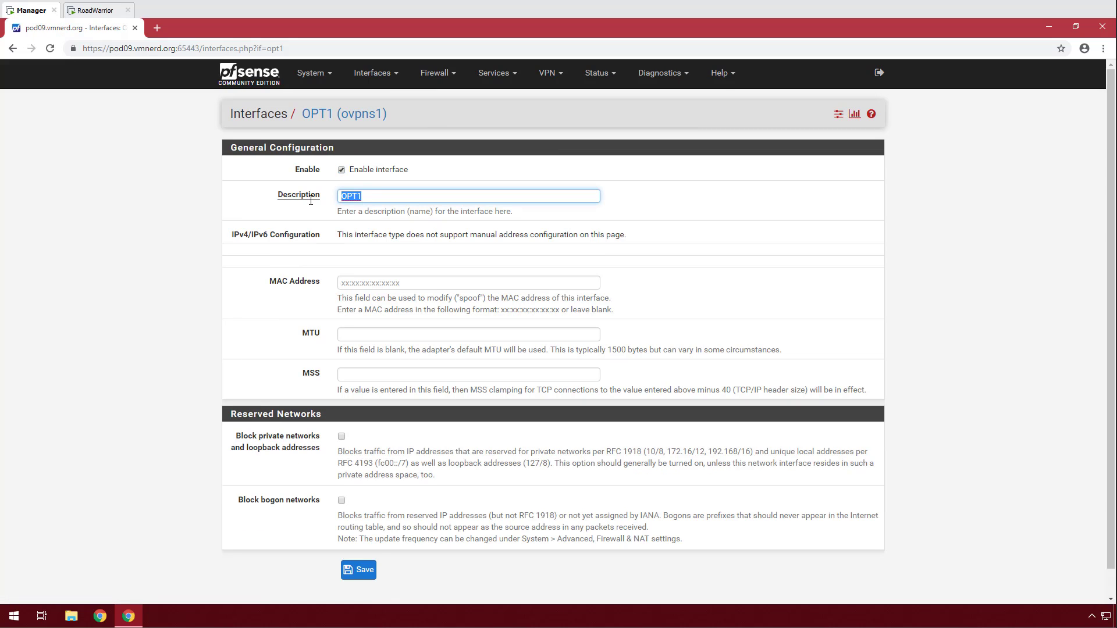
pyautogui.write('VPN')
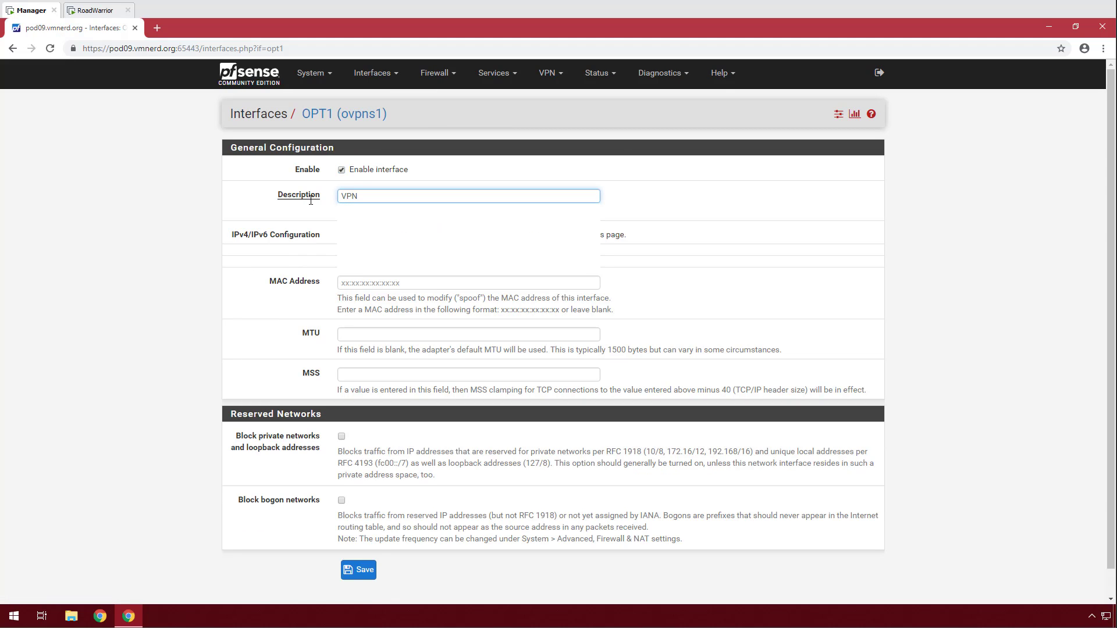
pyautogui.click(272, 275)
pyautogui.scroll(-1, 339, 448)
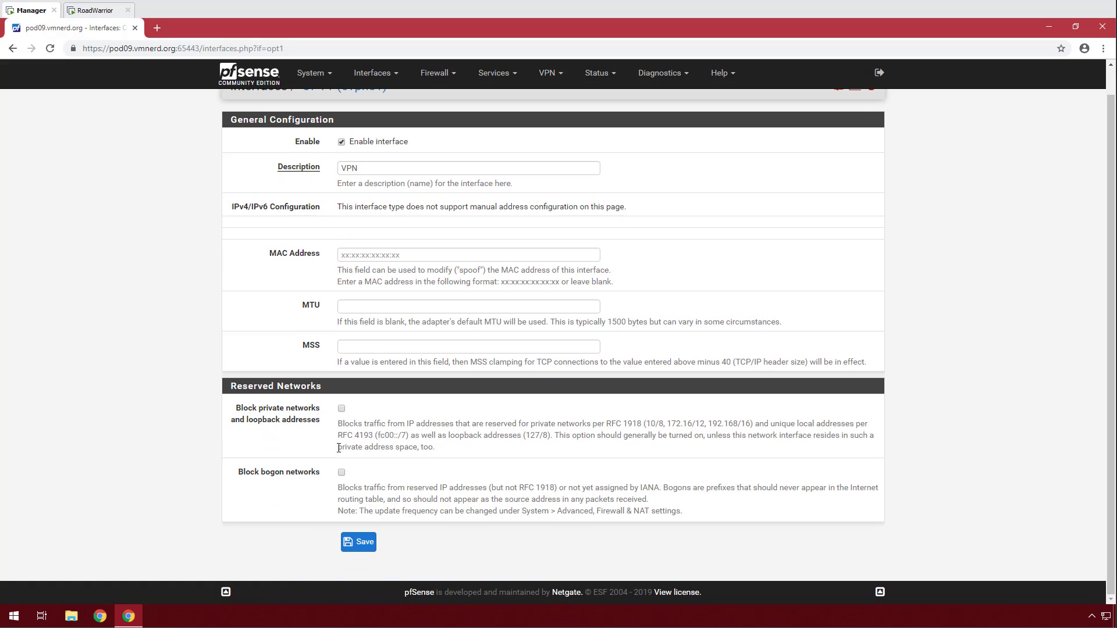
pyautogui.click(356, 541)
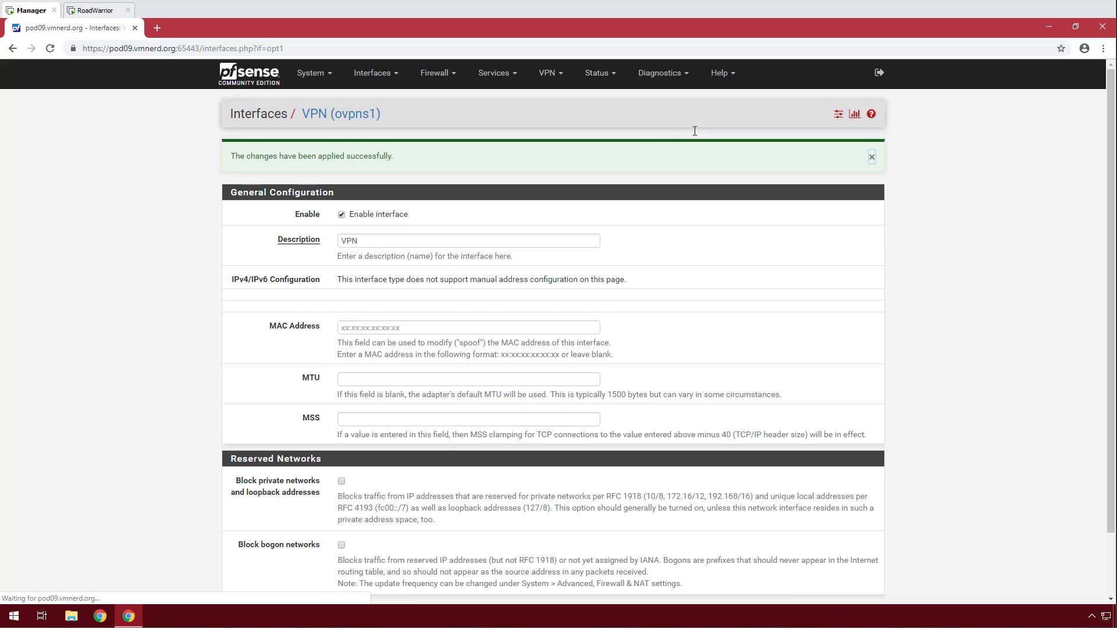
# Check the OpenVPN server status, then view the firewall rules for the VPN interface.
pyautogui.click(599, 73)
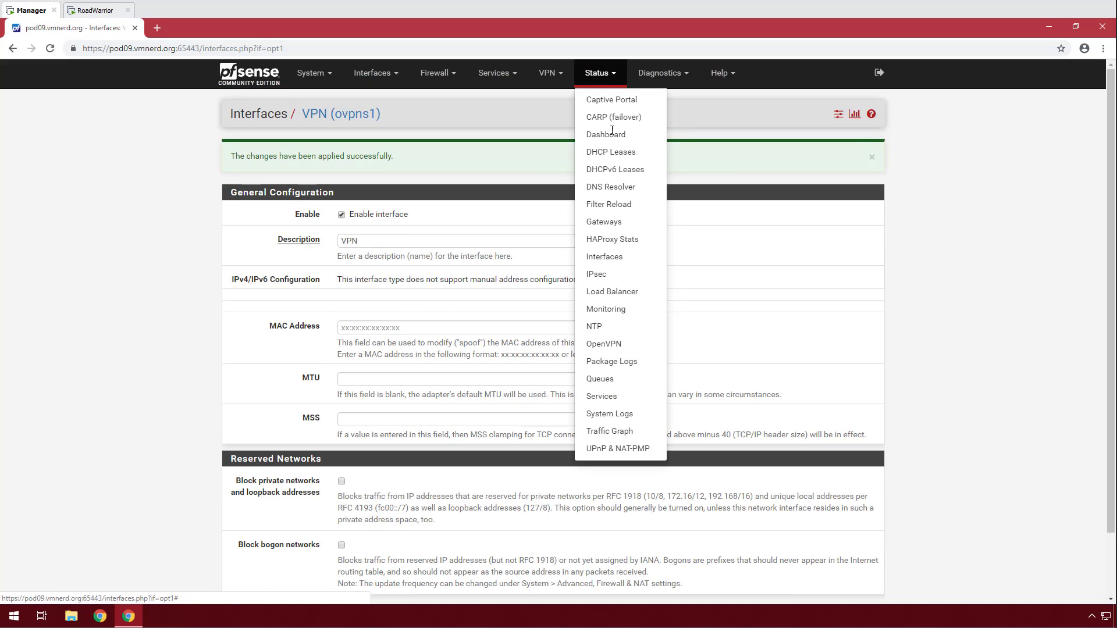
pyautogui.click(613, 345)
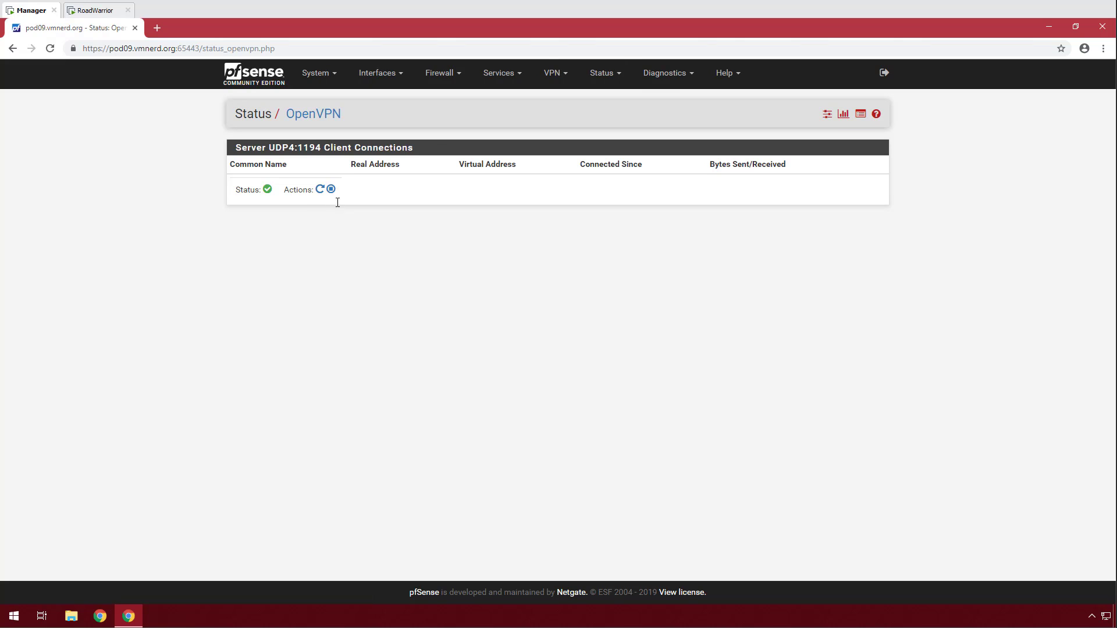
pyautogui.click(619, 73)
pyautogui.click(553, 73)
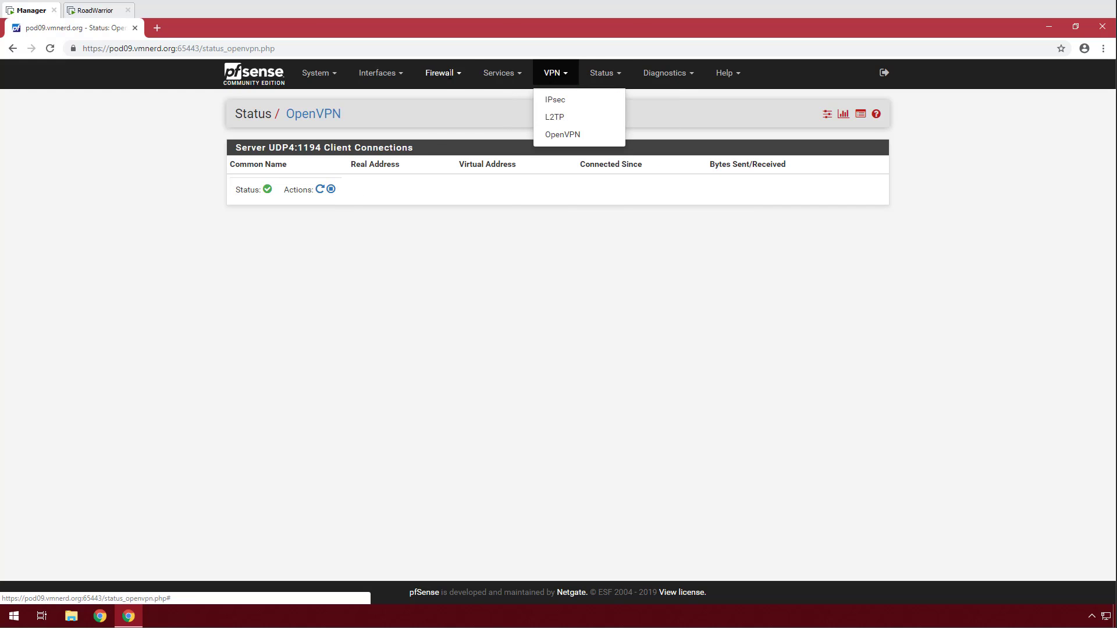
pyautogui.click(442, 73)
pyautogui.click(438, 134)
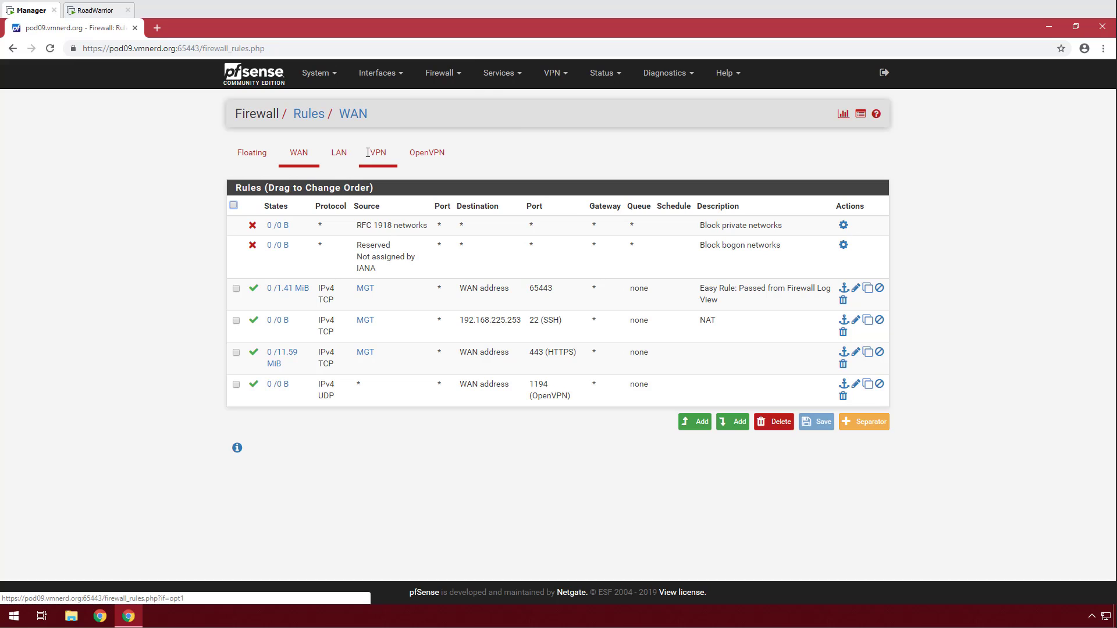
pyautogui.click(383, 156)
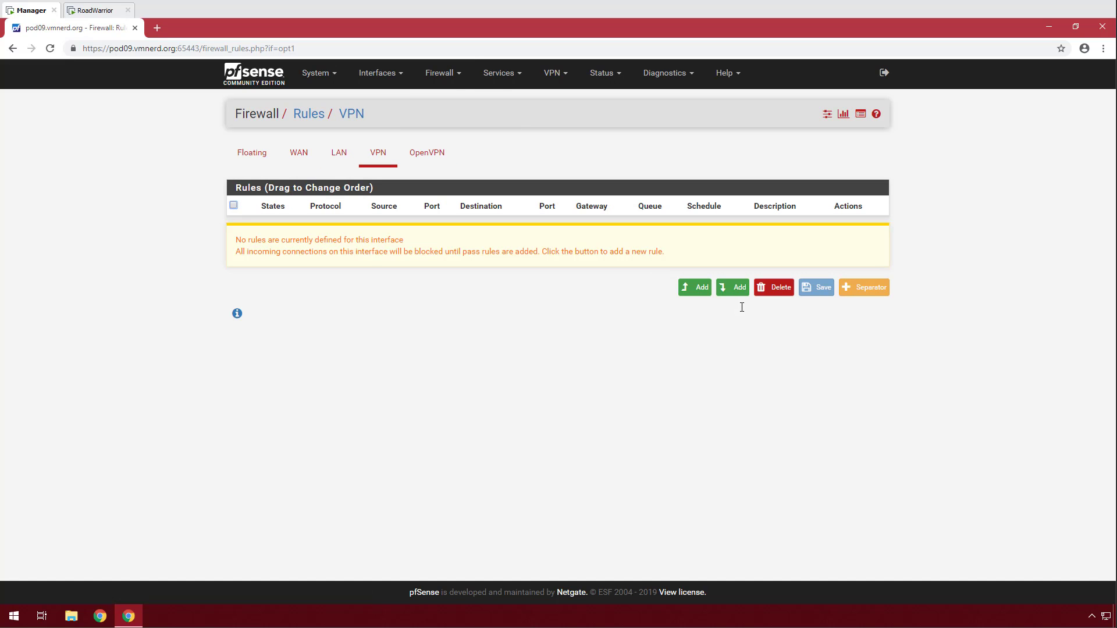
# Add a VPN pass rule with protocol Any, any source and destination, and apply it.
pyautogui.click(734, 288)
pyautogui.scroll(-1, 318, 289)
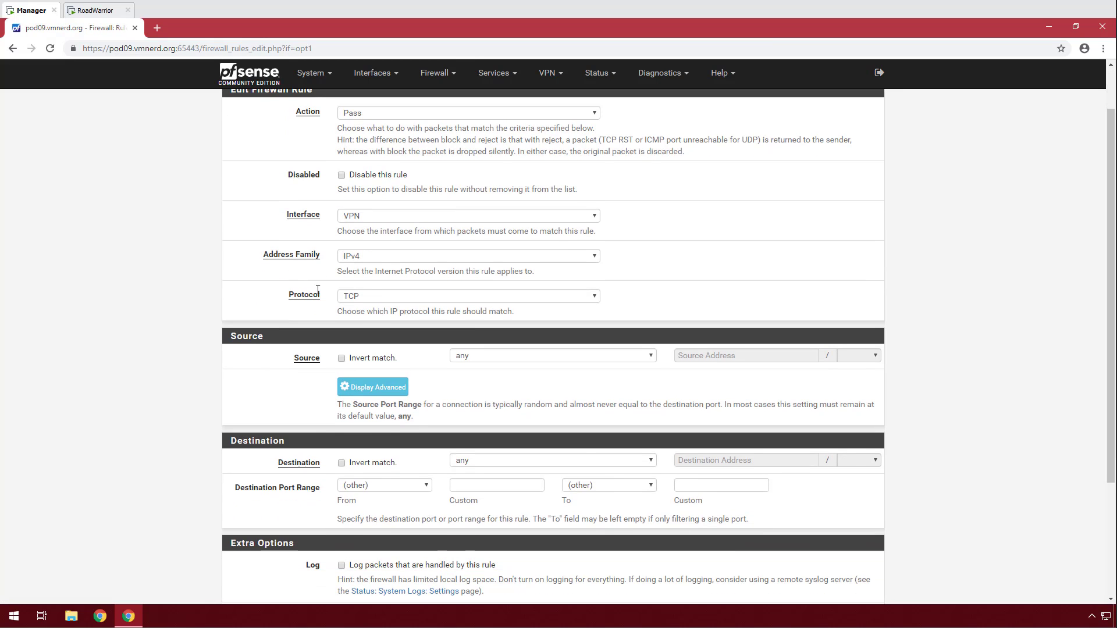
pyautogui.click(365, 296)
pyautogui.click(355, 304)
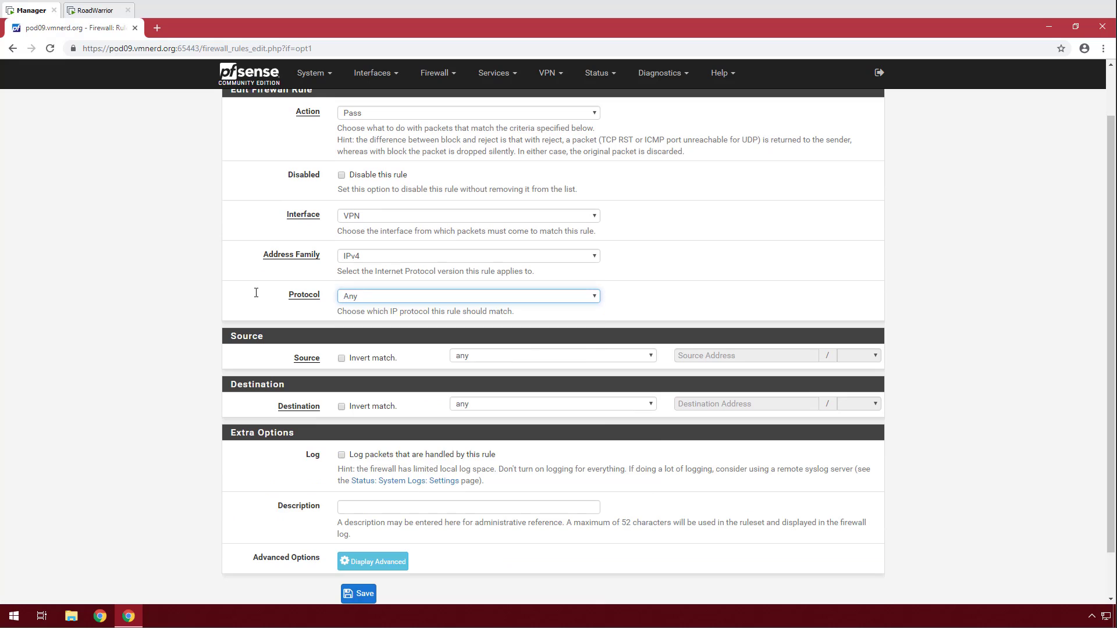
pyautogui.click(204, 278)
pyautogui.scroll(-1, 220, 270)
pyautogui.scroll(2, 536, 269)
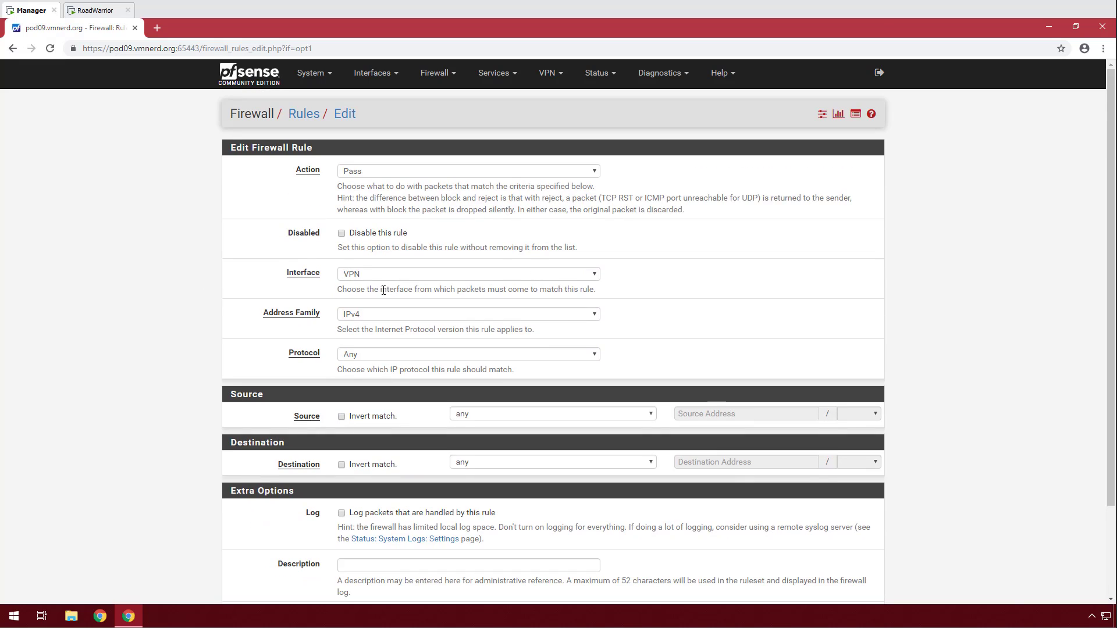
pyautogui.scroll(-2, 383, 290)
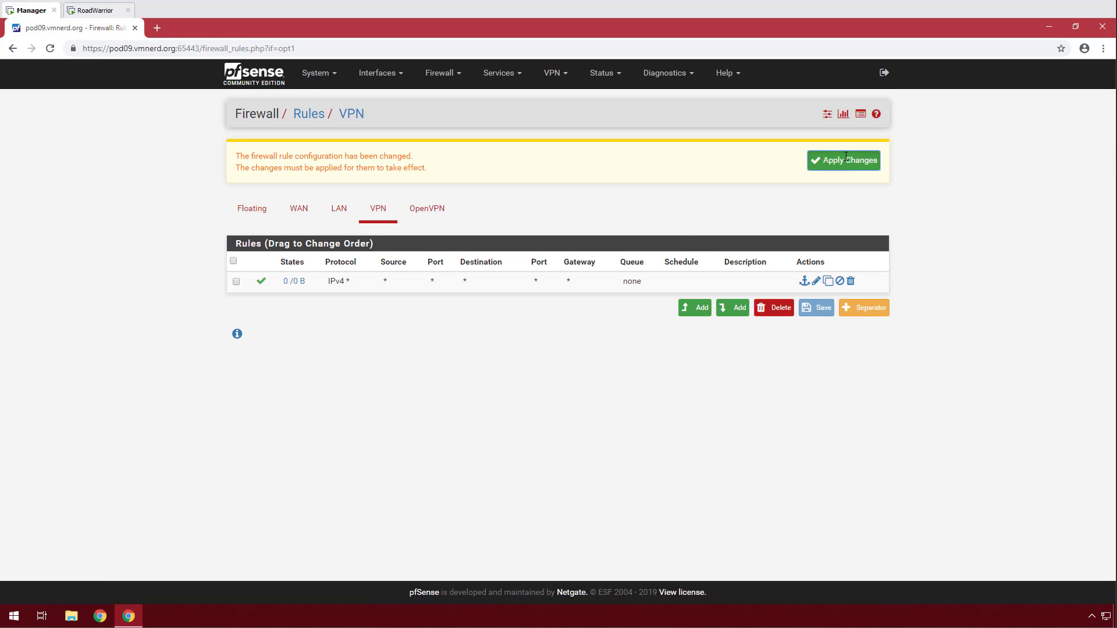
pyautogui.click(845, 159)
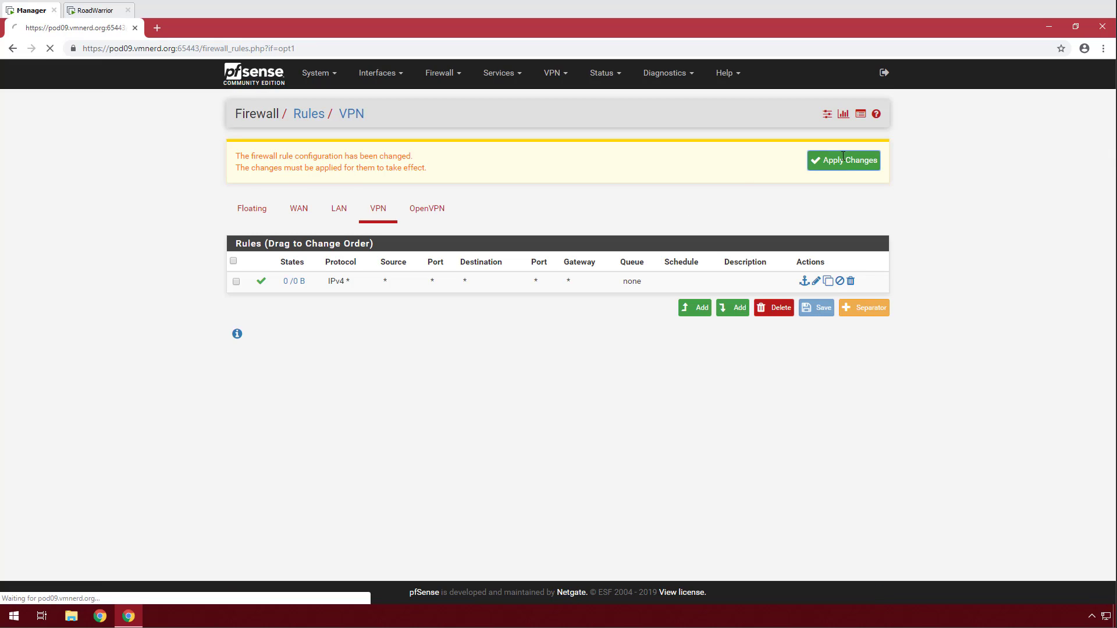
pyautogui.click(878, 155)
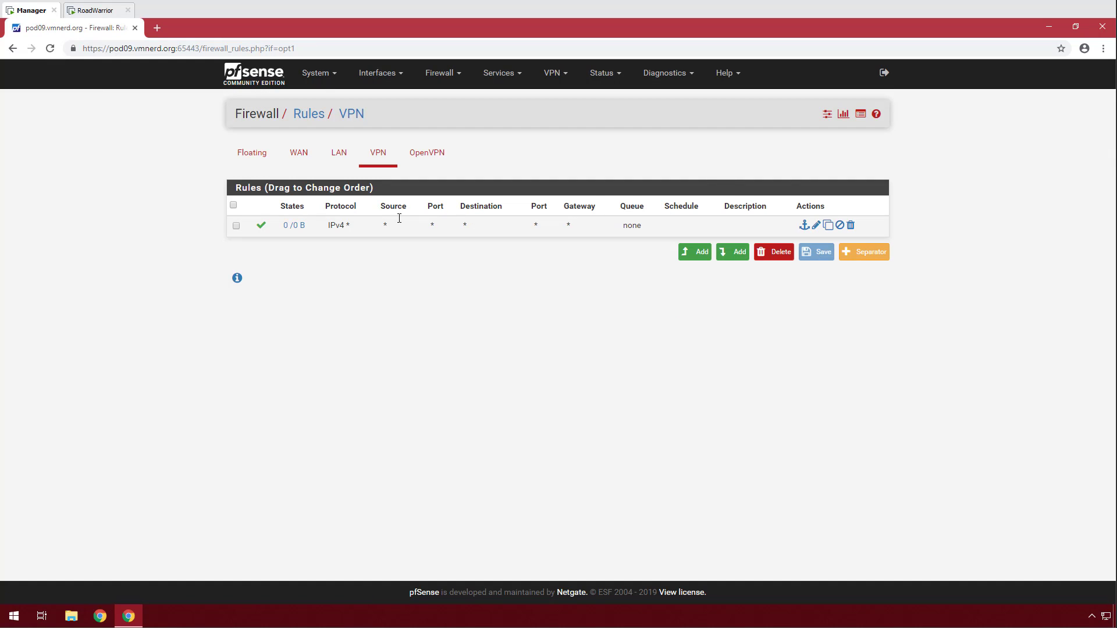
# Change the Default allow LAN to any rule's source from LAN net to any and apply.
pyautogui.click(345, 156)
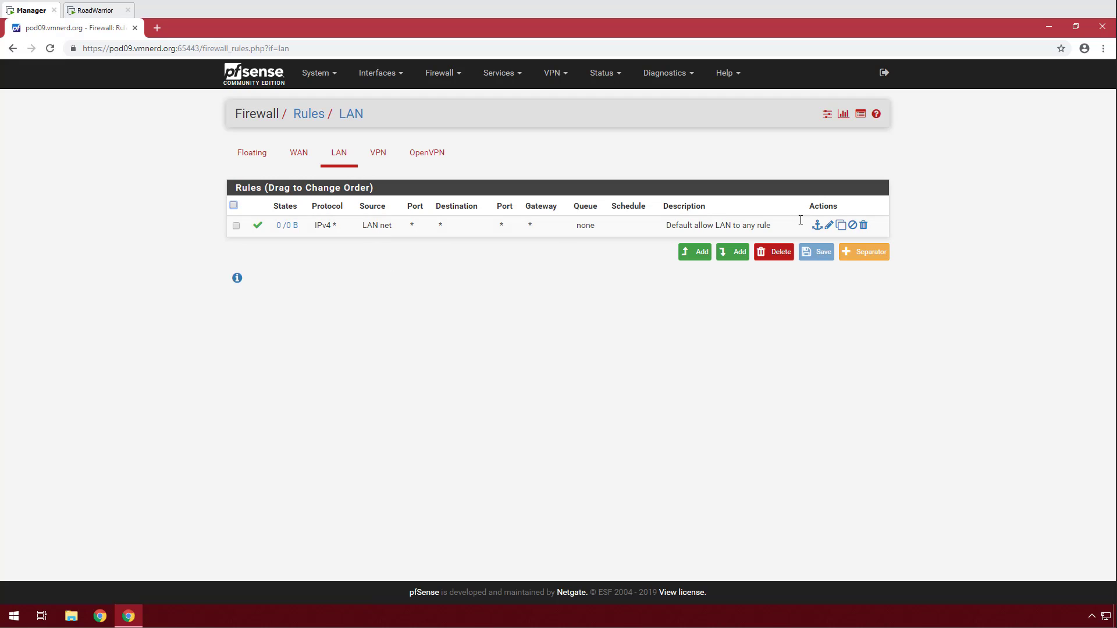
pyautogui.click(829, 225)
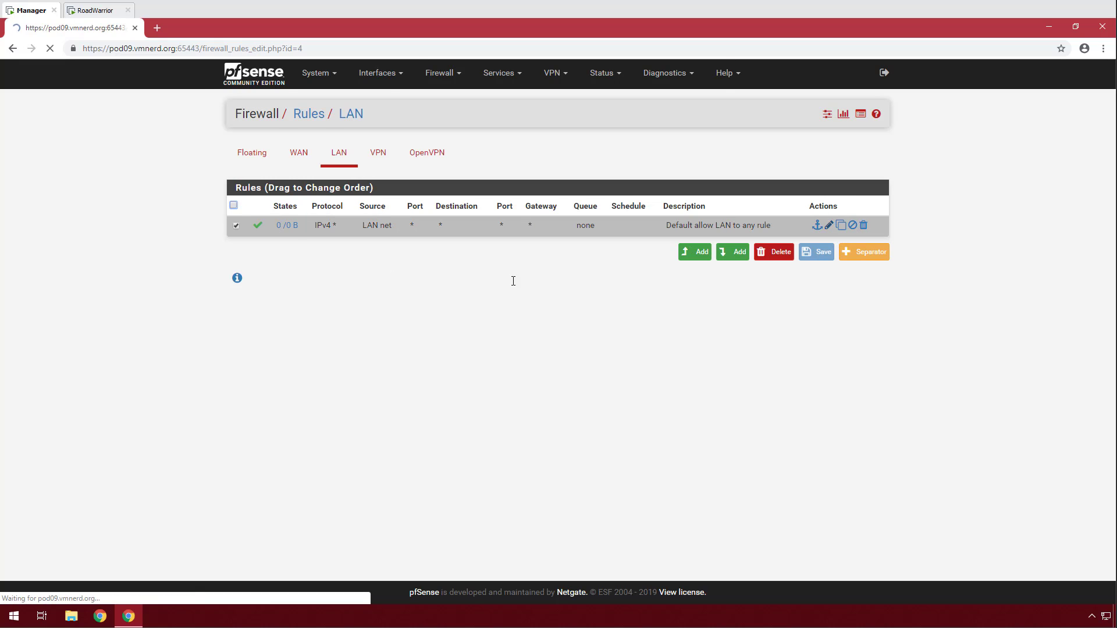
pyautogui.scroll(-2, 518, 303)
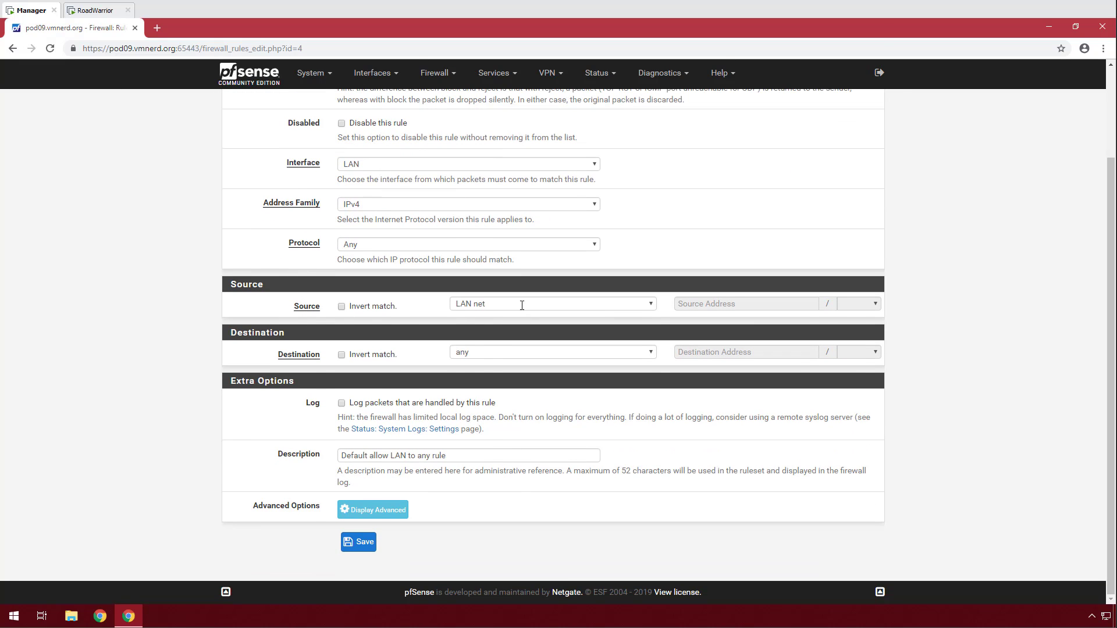
pyautogui.click(521, 304)
pyautogui.click(512, 315)
pyautogui.click(359, 541)
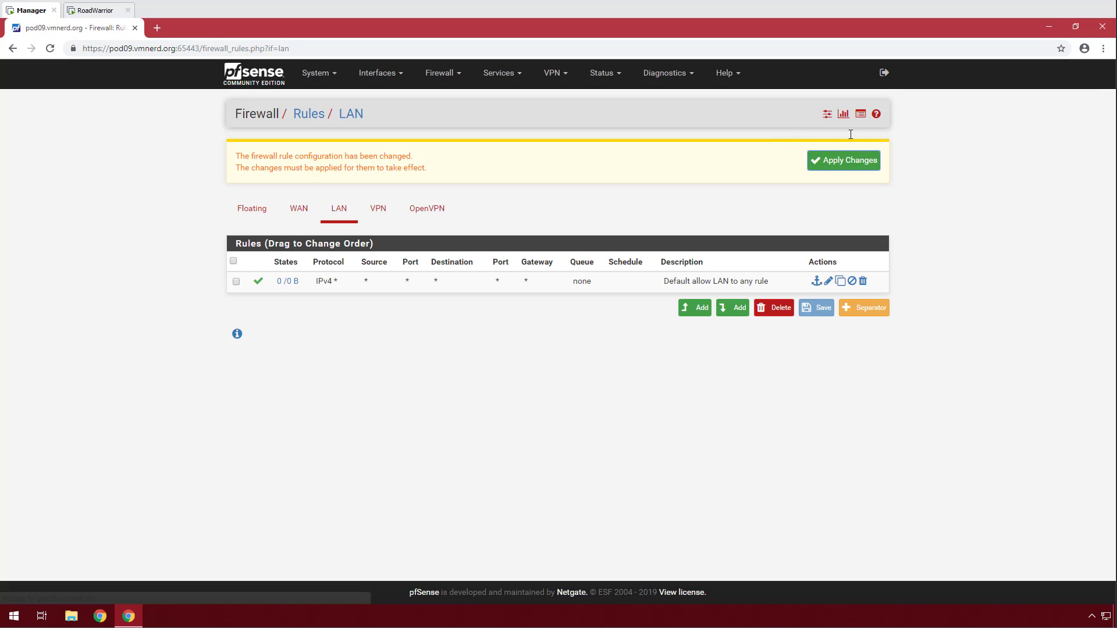
pyautogui.click(845, 160)
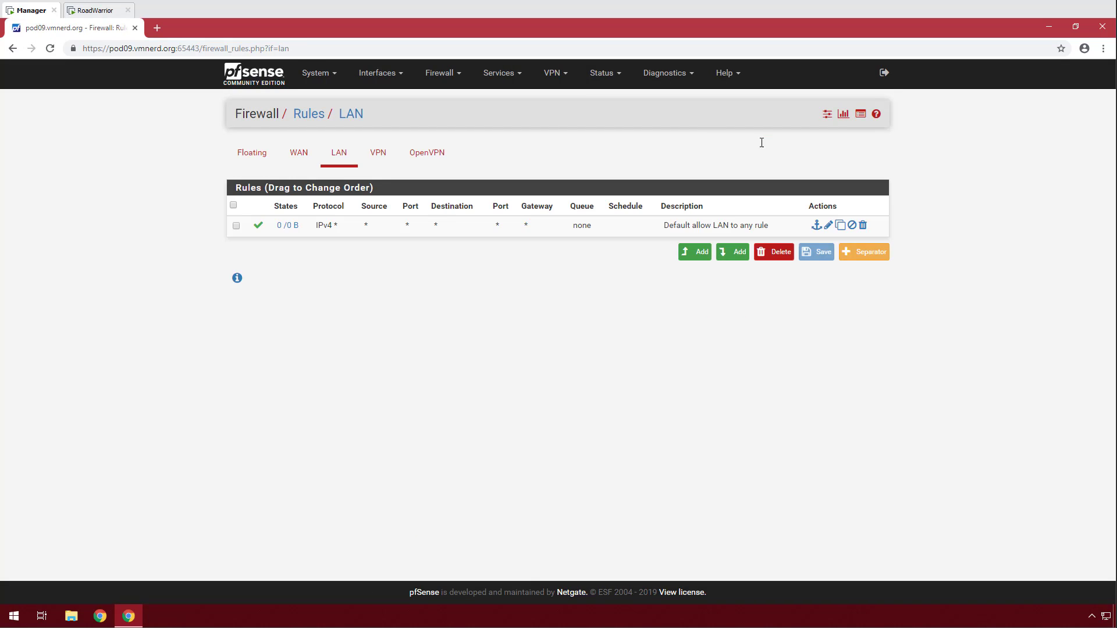
pyautogui.click(95, 10)
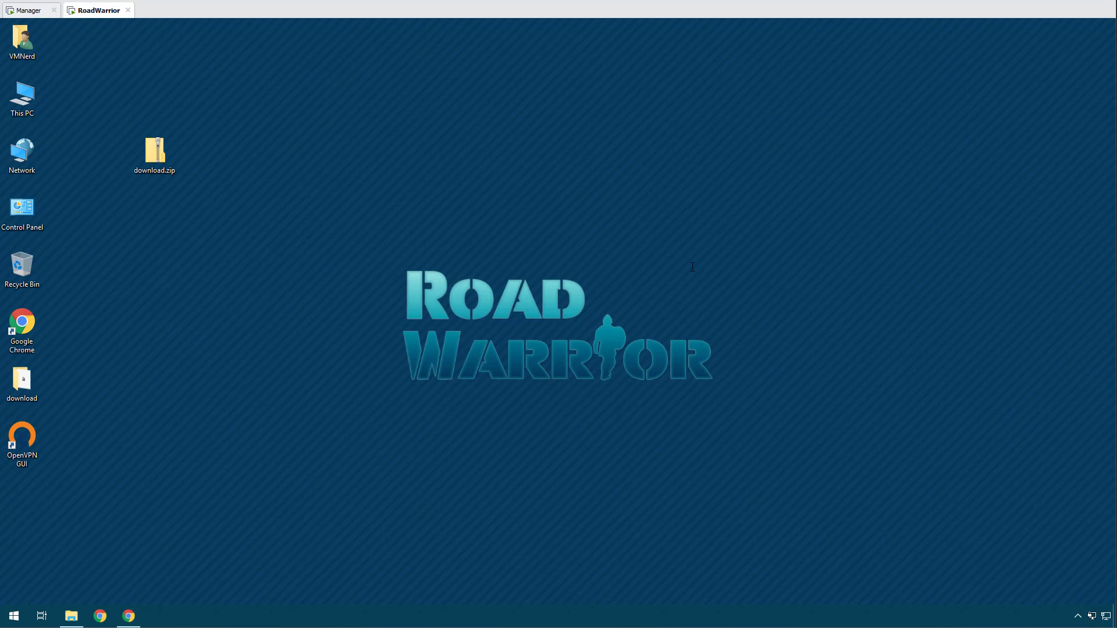
# Connect the VPN-Client profile in OpenVPN GUI and allow it through Windows Firewall.
pyautogui.rightClick(1092, 616)
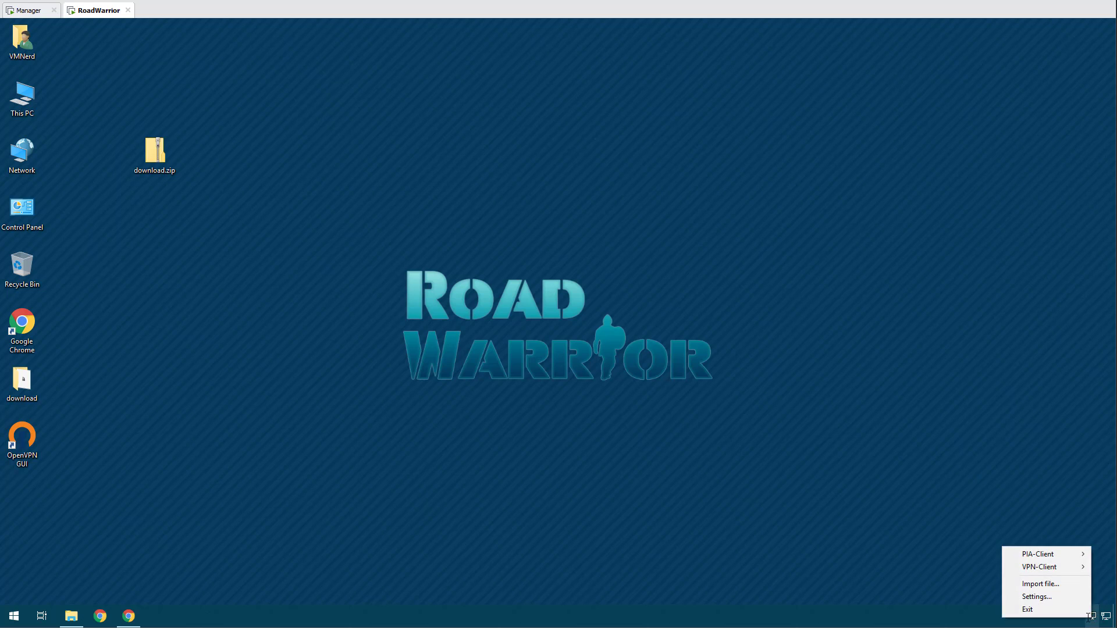
pyautogui.moveTo(1058, 569)
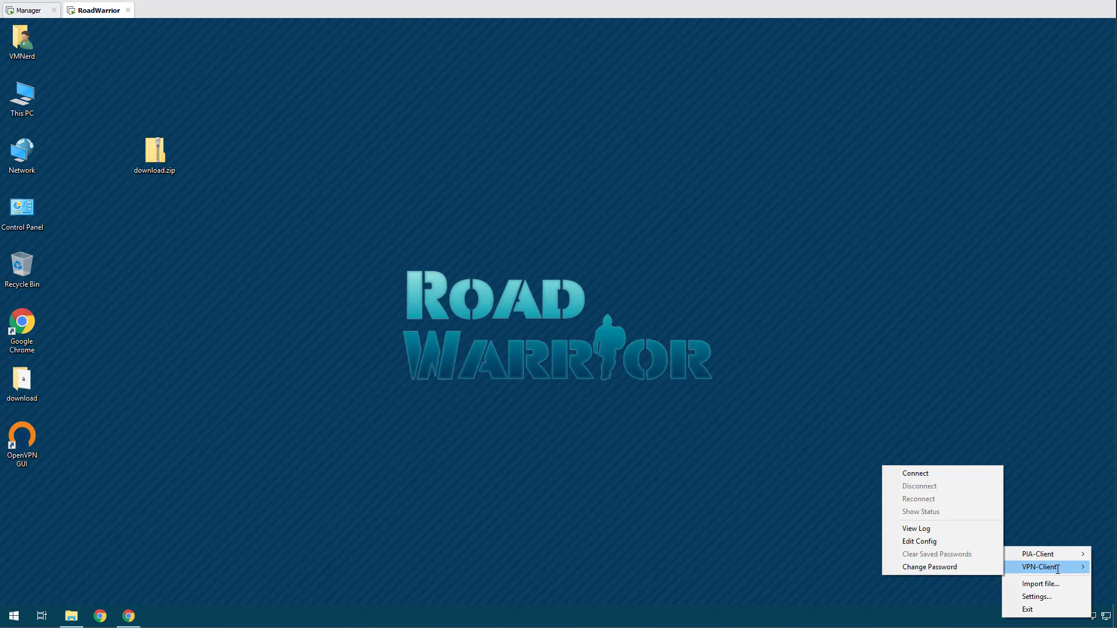
pyautogui.click(907, 474)
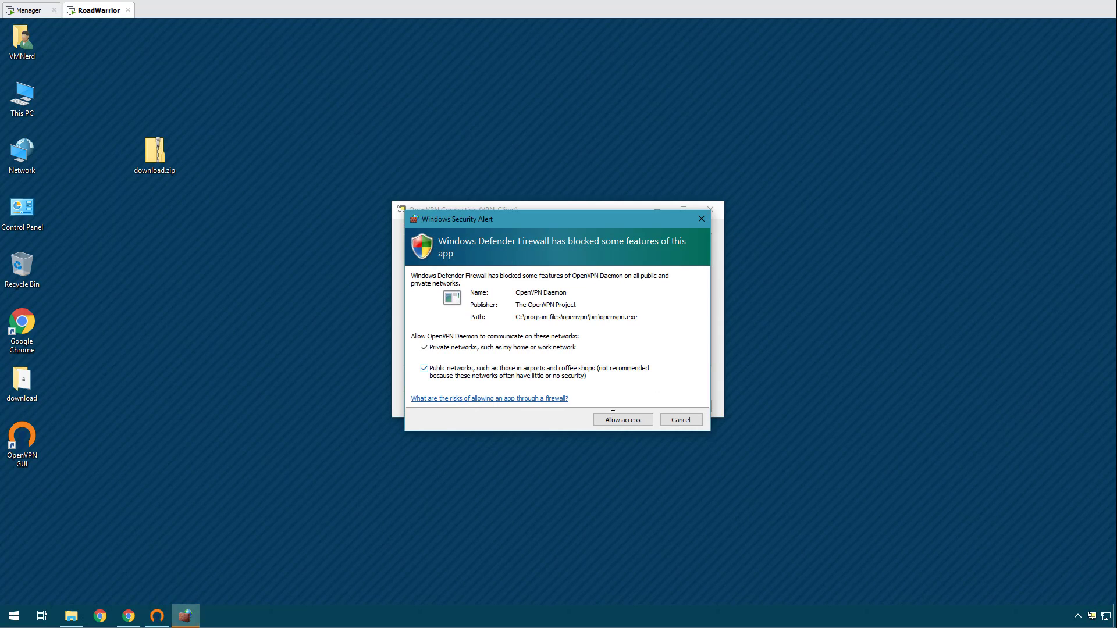
pyautogui.click(615, 421)
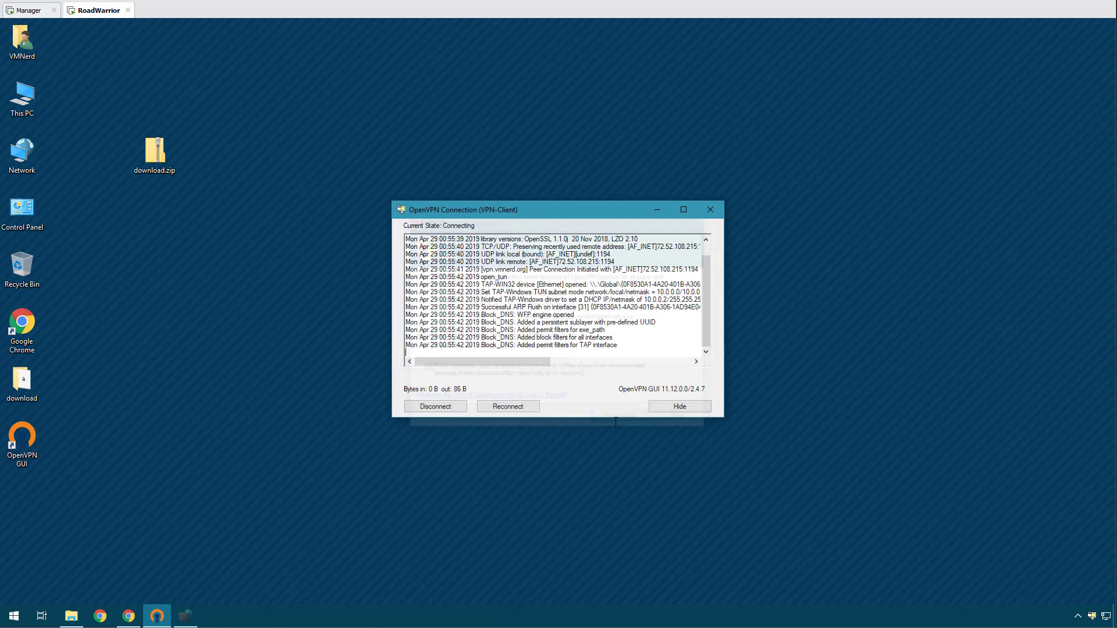
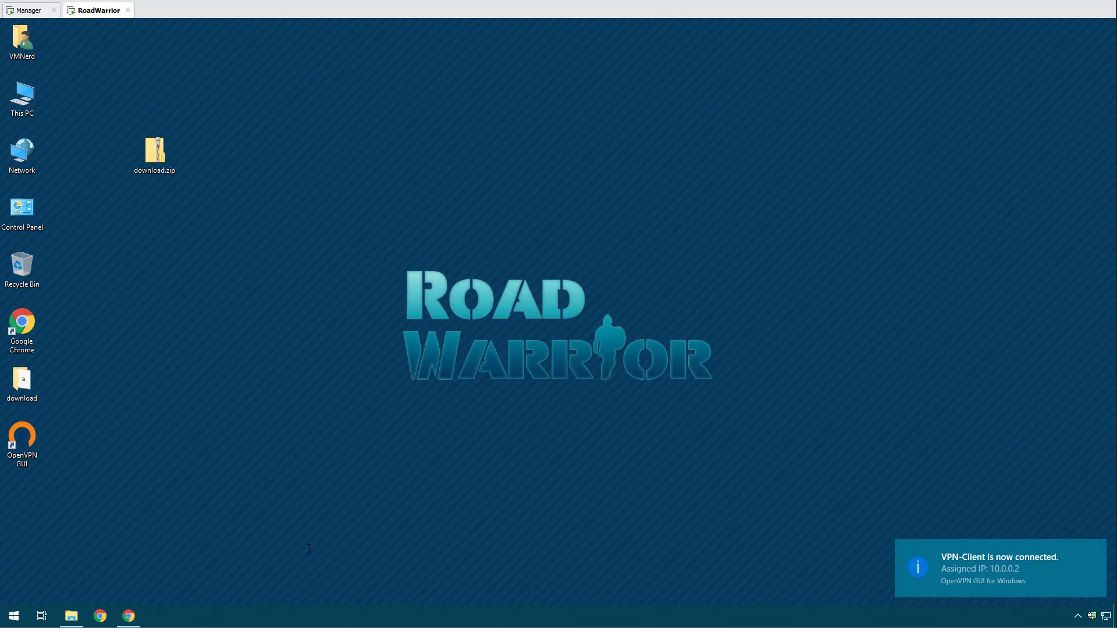
# Launch Chrome maximized and load the VMNerd IP page, which fails with No internet.
pyautogui.click(100, 615)
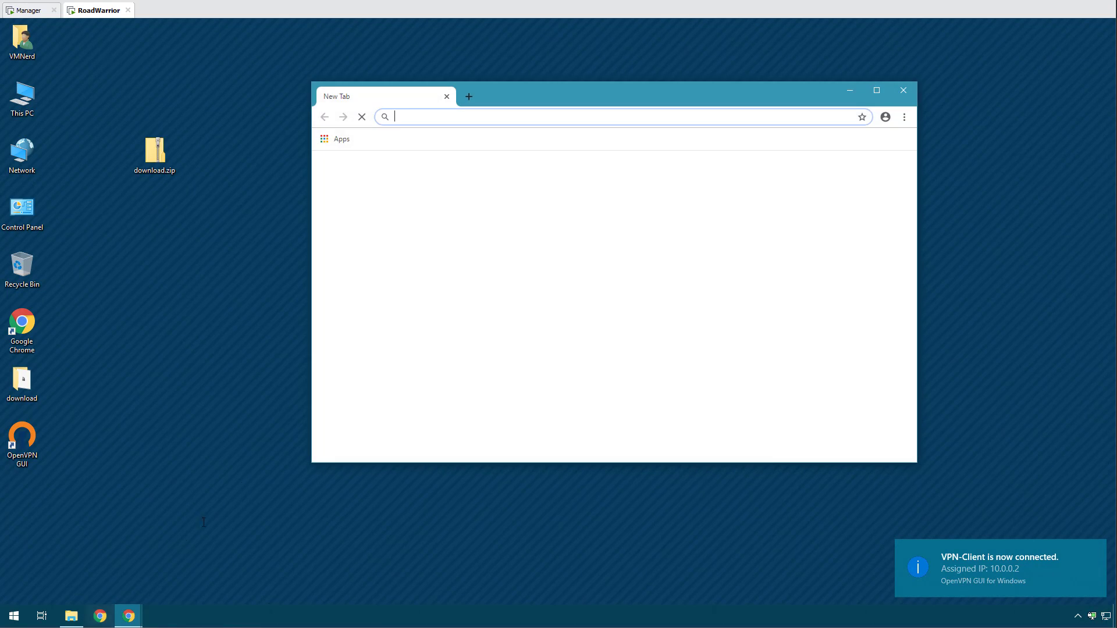
pyautogui.doubleClick(570, 91)
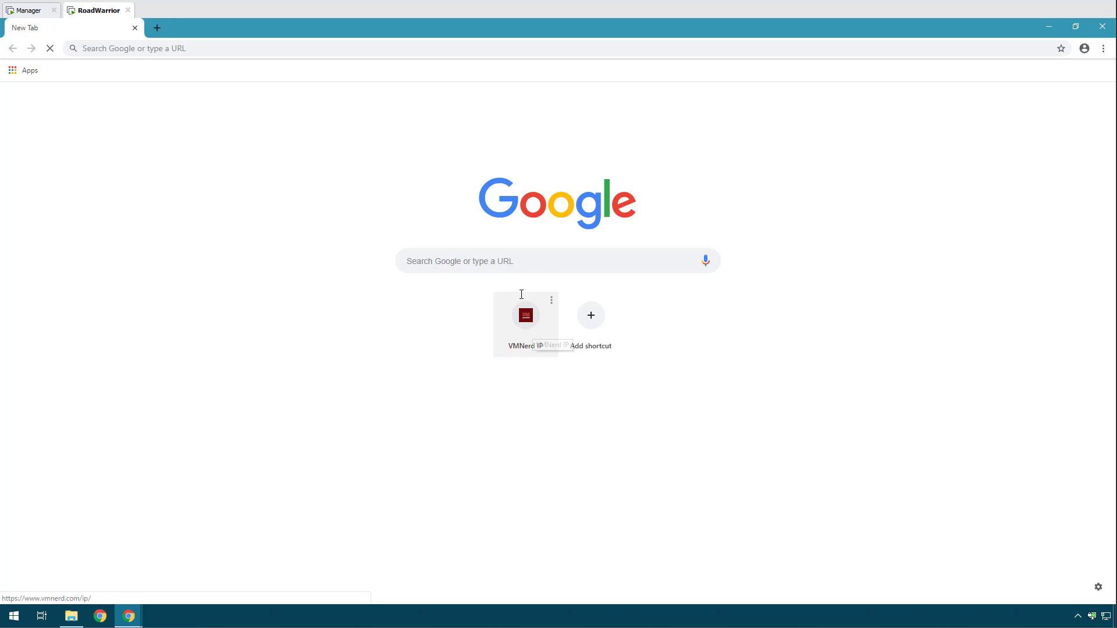
pyautogui.click(547, 311)
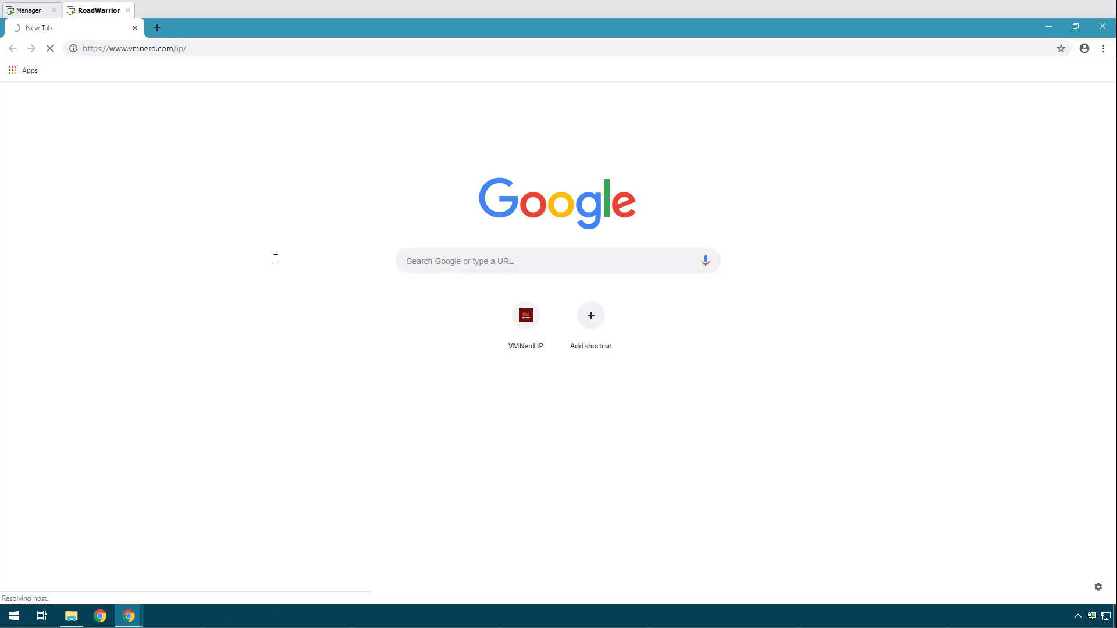
# Run nslookup from a command prompt to test DNS, which times out.
pyautogui.press('super+x')
pyautogui.press('r')
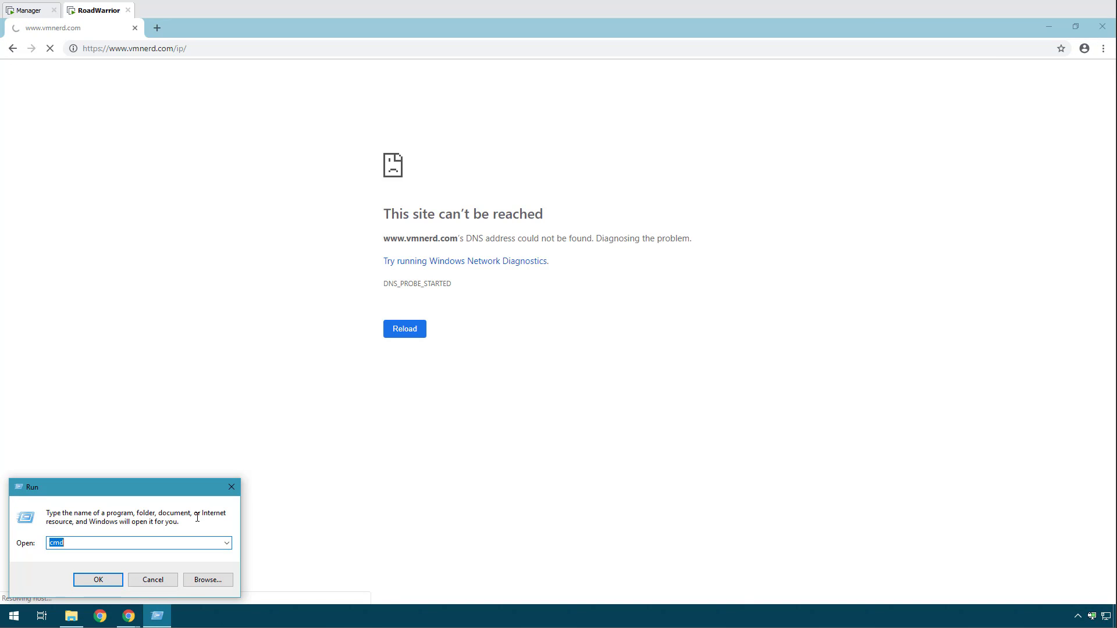
pyautogui.press('Return')
pyautogui.write('nslook')
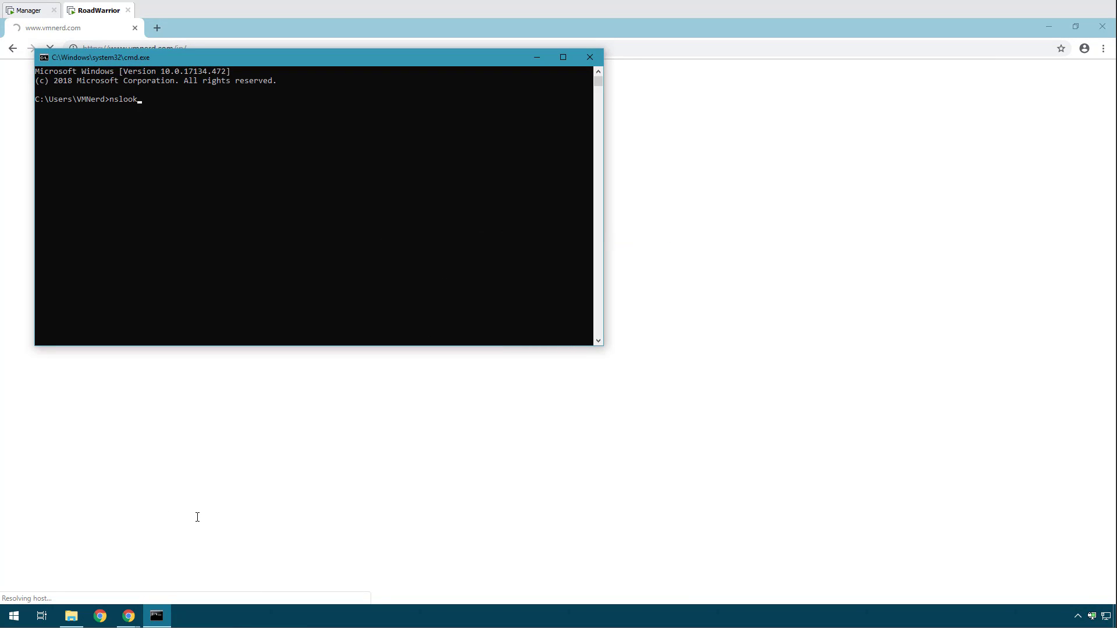
pyautogui.write('up')
pyautogui.press('Return')
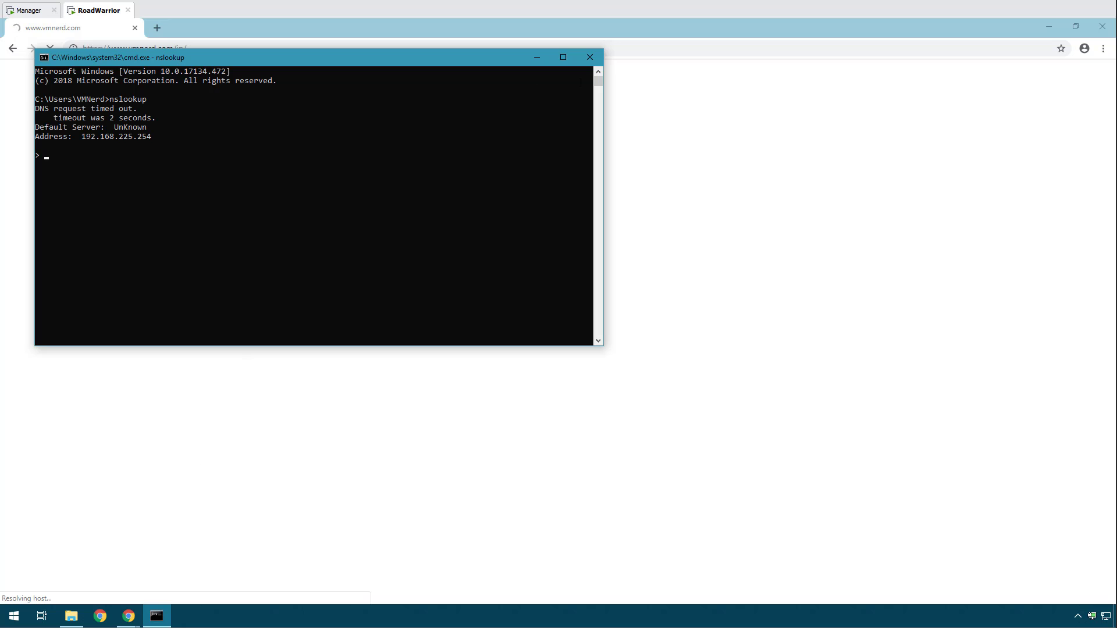
pyautogui.click(537, 57)
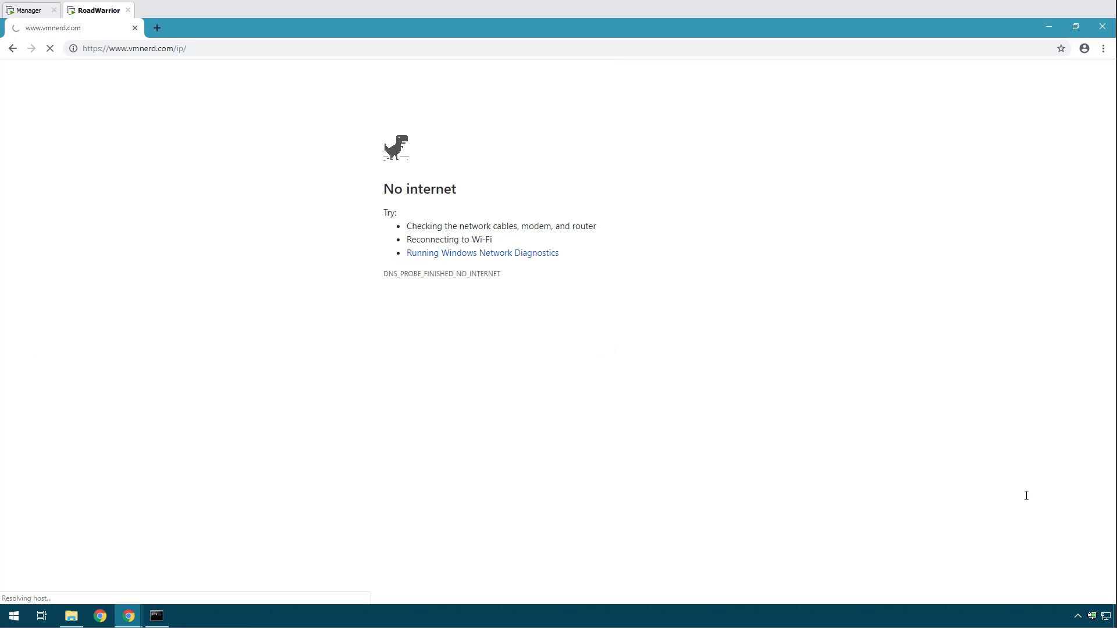
# Disconnect the VPN-Client connection in OpenVPN GUI.
pyautogui.rightClick(1092, 617)
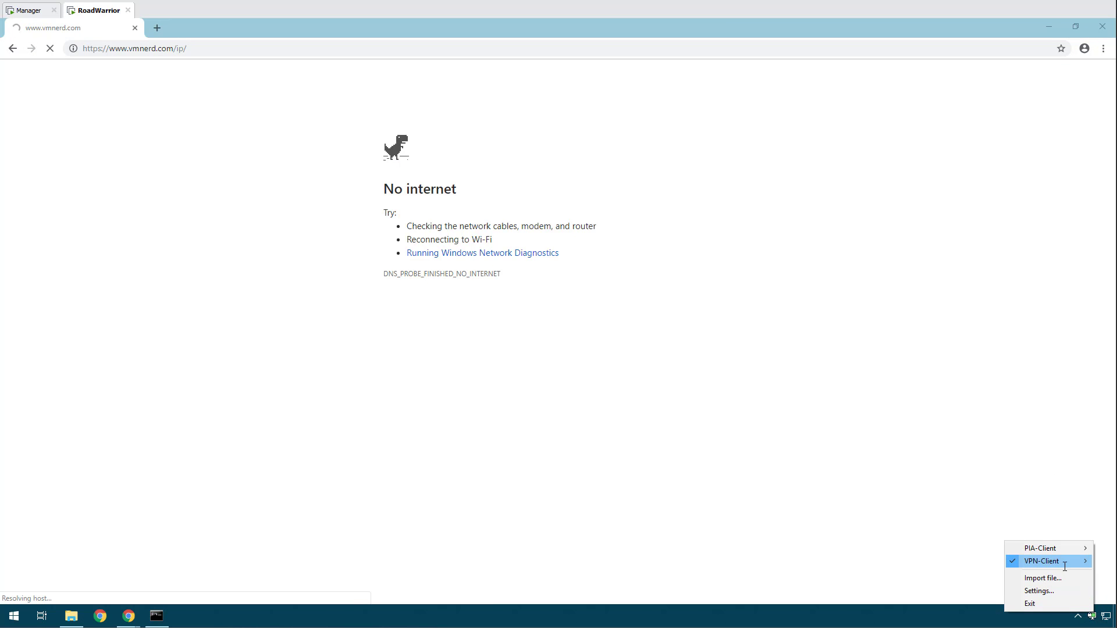
pyautogui.moveTo(1041, 561)
pyautogui.click(901, 480)
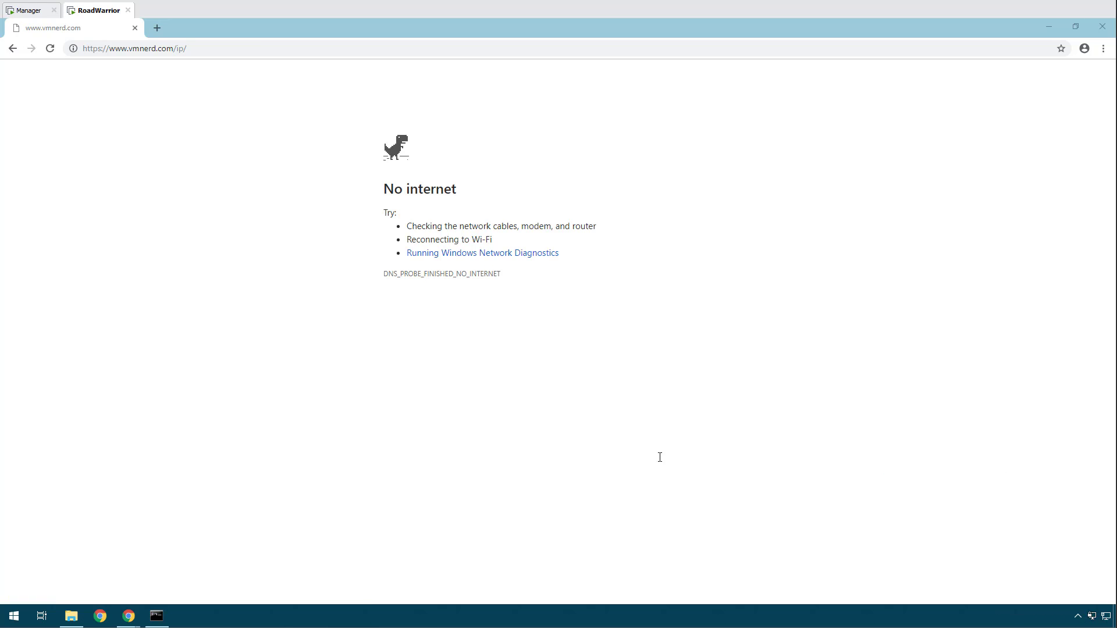
# On the pfSense manager, review the VPN firewall rules and the OpenVPN servers page.
pyautogui.click(30, 10)
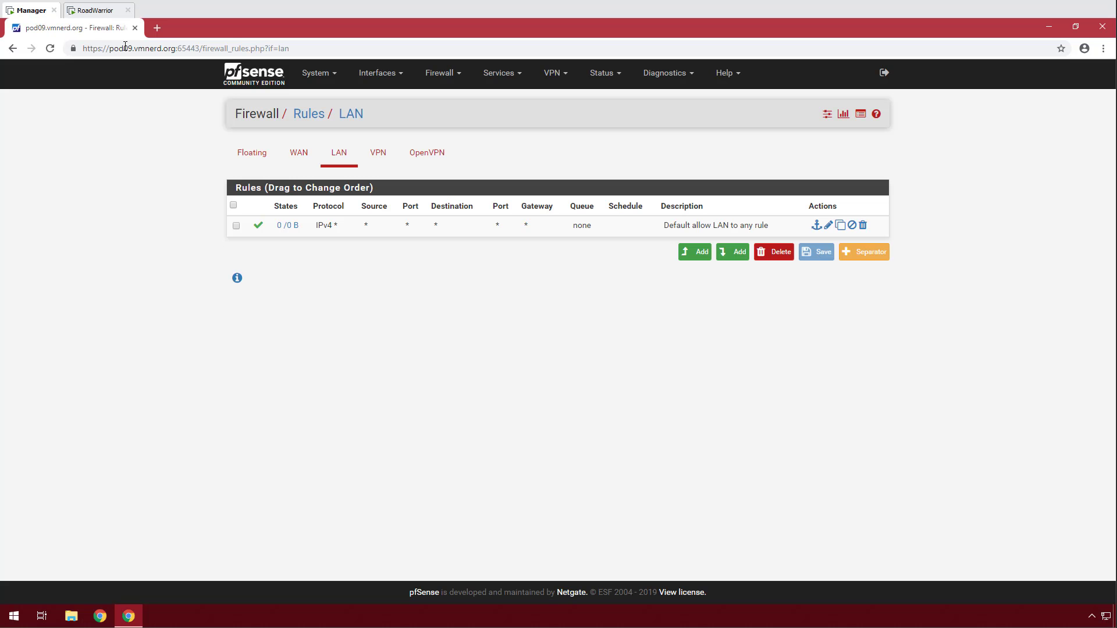
pyautogui.click(377, 152)
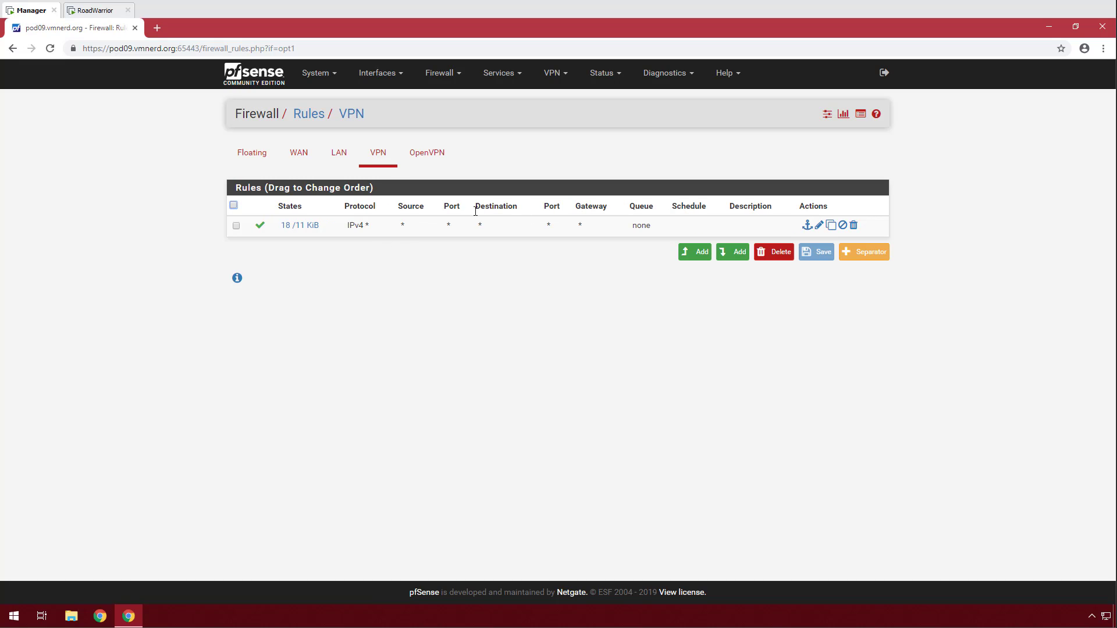
pyautogui.click(553, 73)
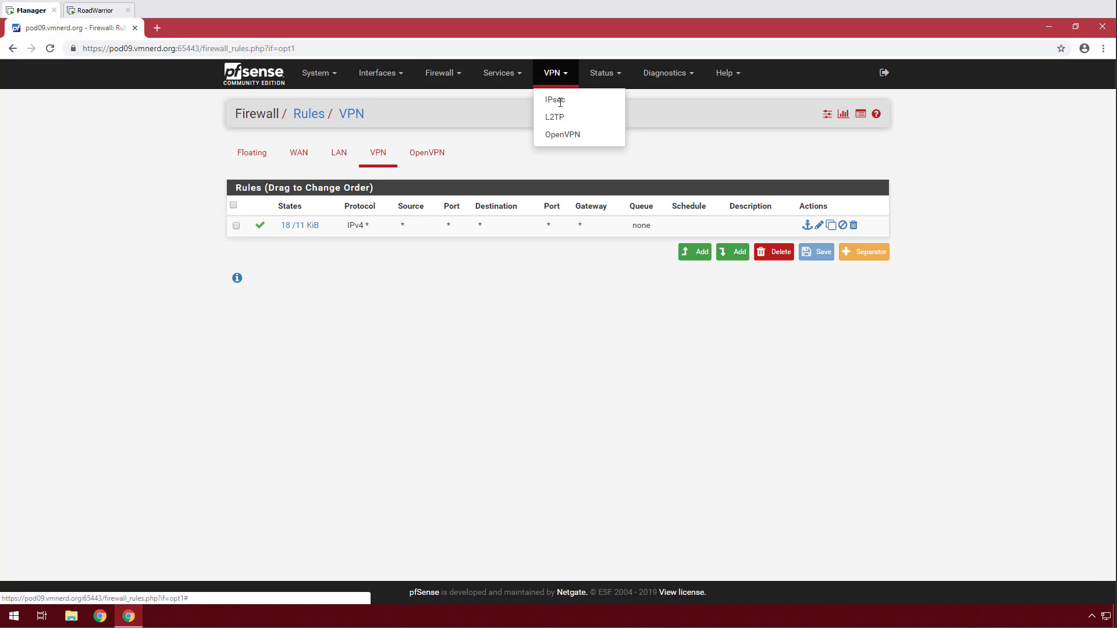
pyautogui.click(564, 134)
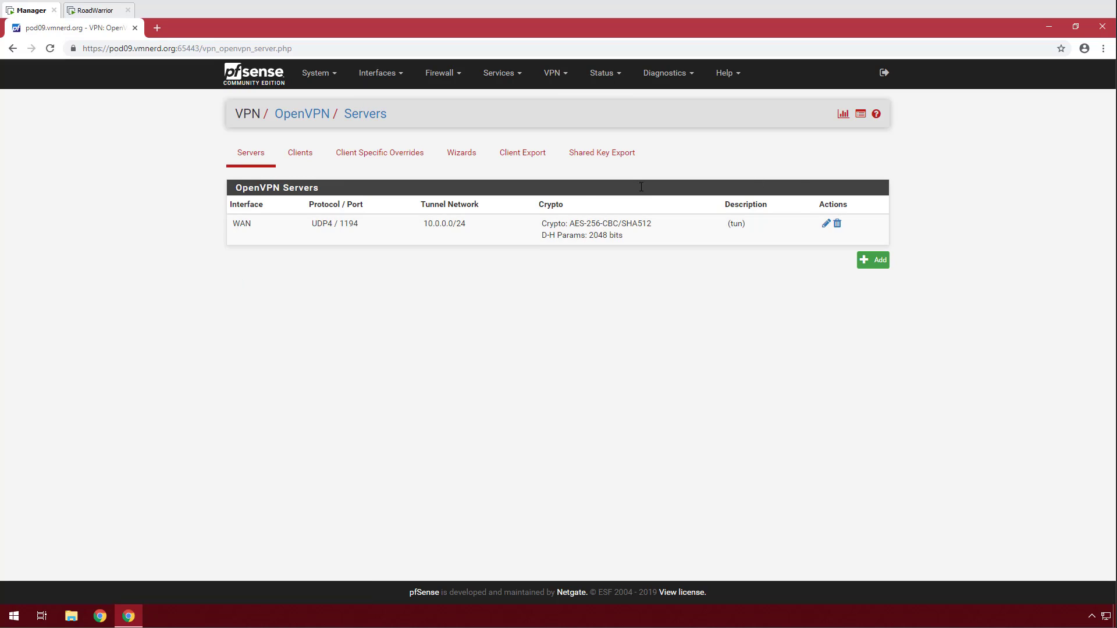
# Restart the openvpn service from Status > Services.
pyautogui.click(602, 73)
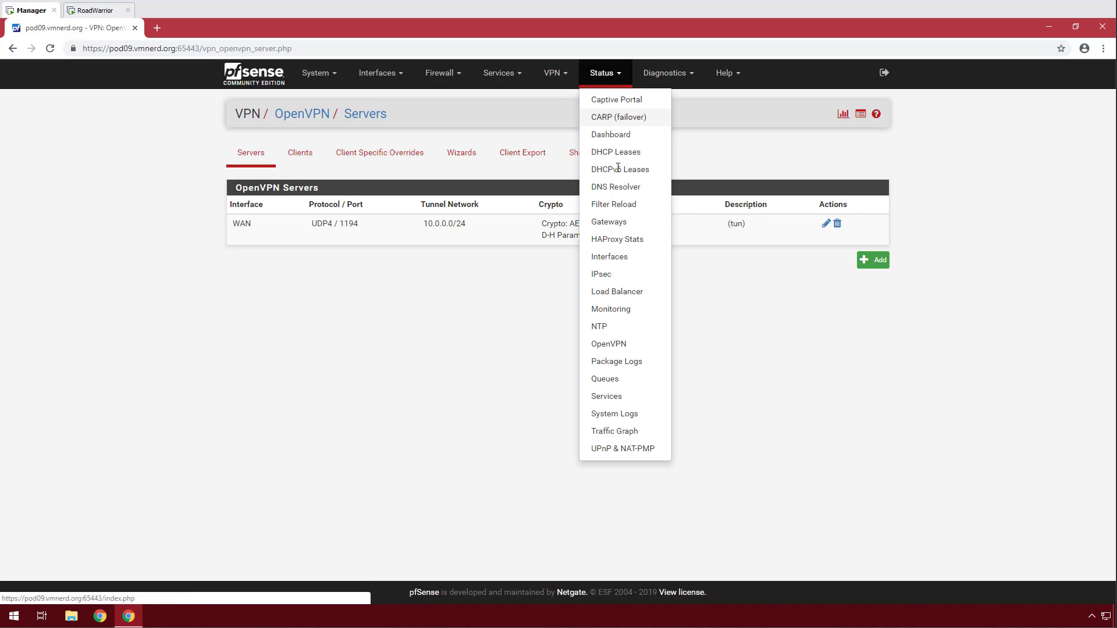
pyautogui.click(620, 397)
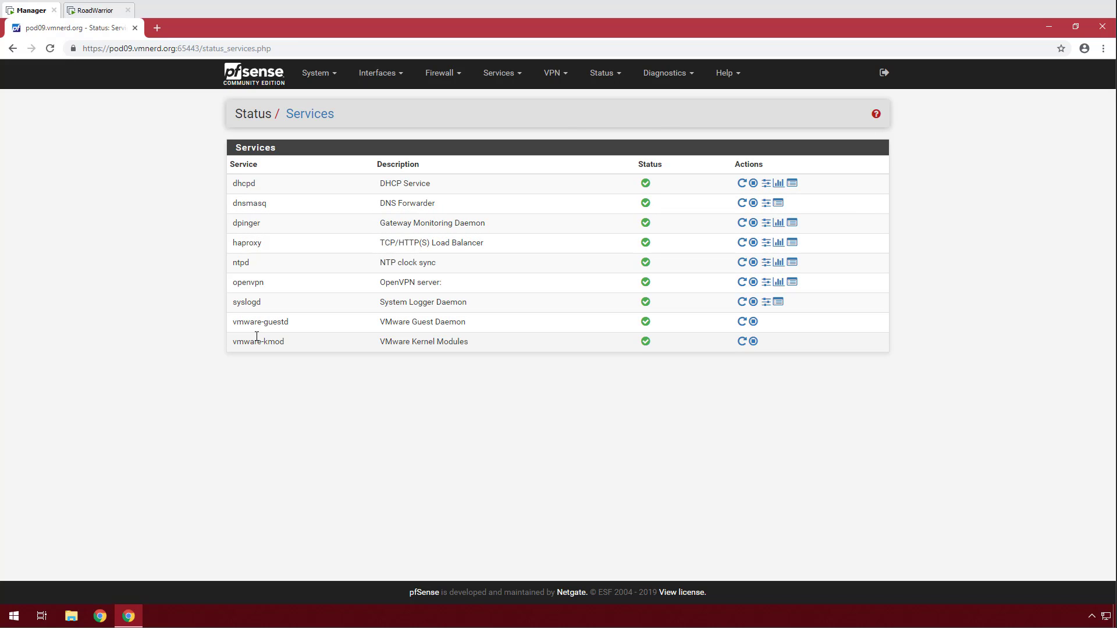
pyautogui.click(742, 282)
# Check the System > Routing gateways, then return to the RoadWarrior machine.
pyautogui.click(317, 73)
pyautogui.click(327, 206)
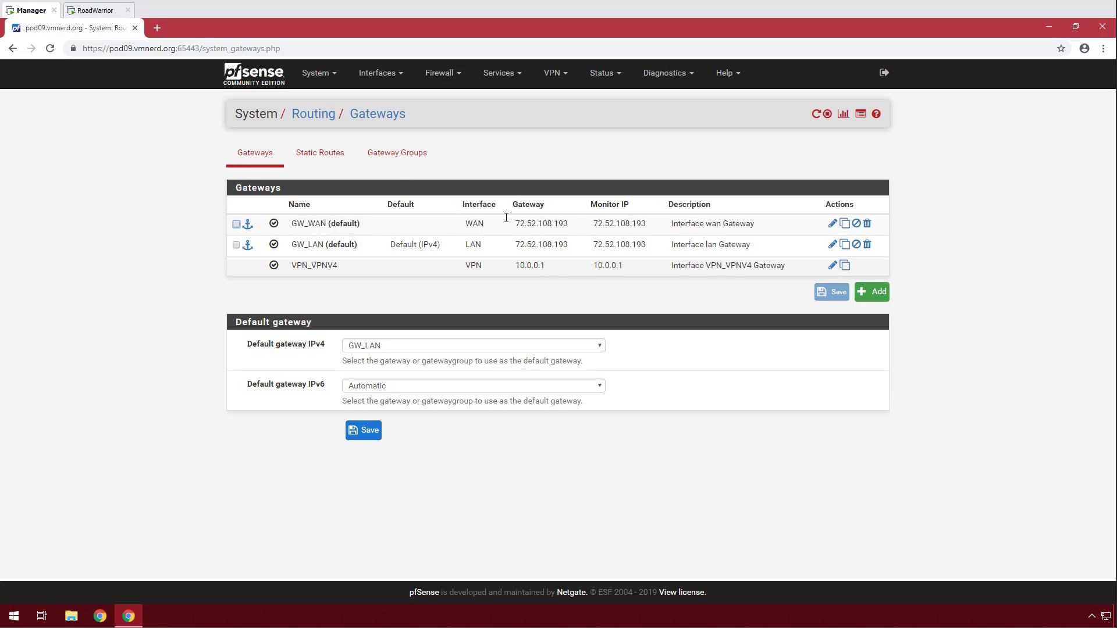
pyautogui.click(91, 11)
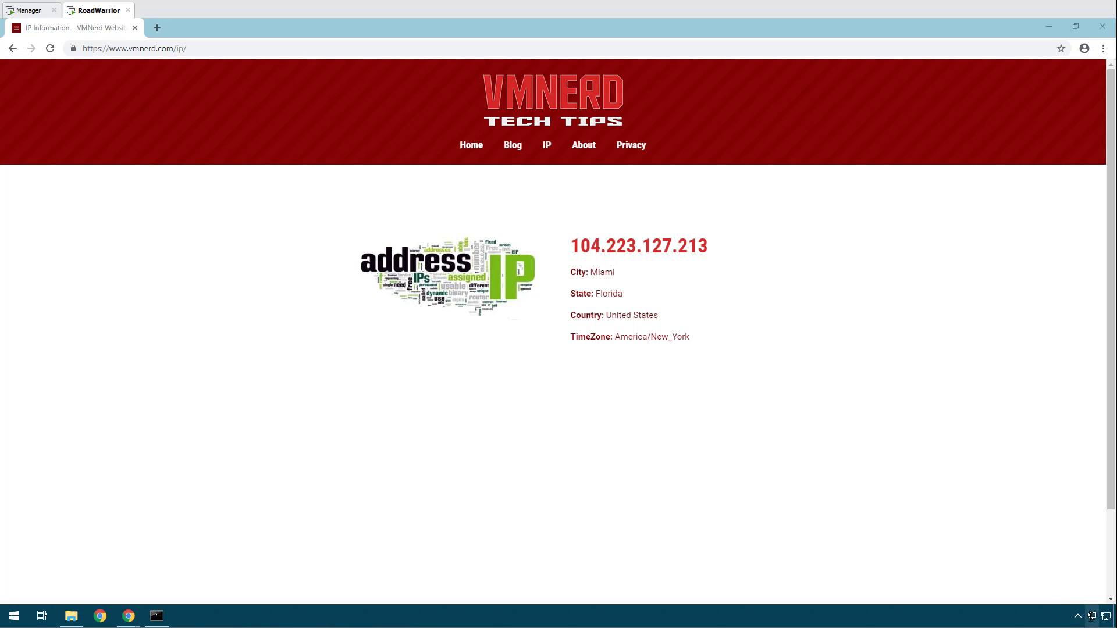
# Reconnect the VPN-Client connection in OpenVPN GUI.
pyautogui.rightClick(1090, 616)
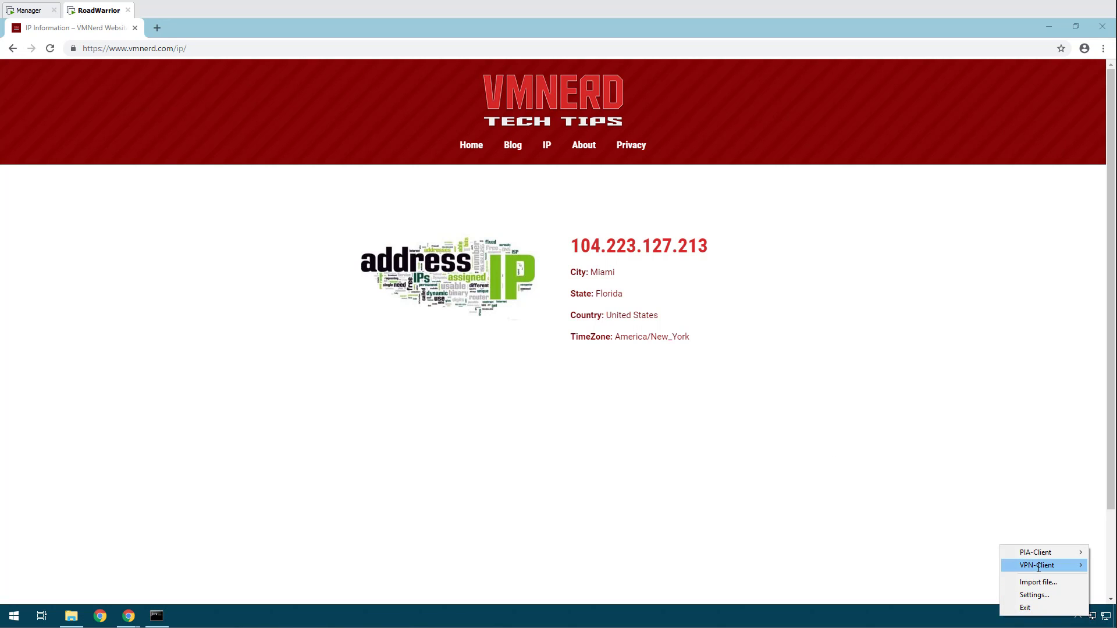
pyautogui.moveTo(1039, 568)
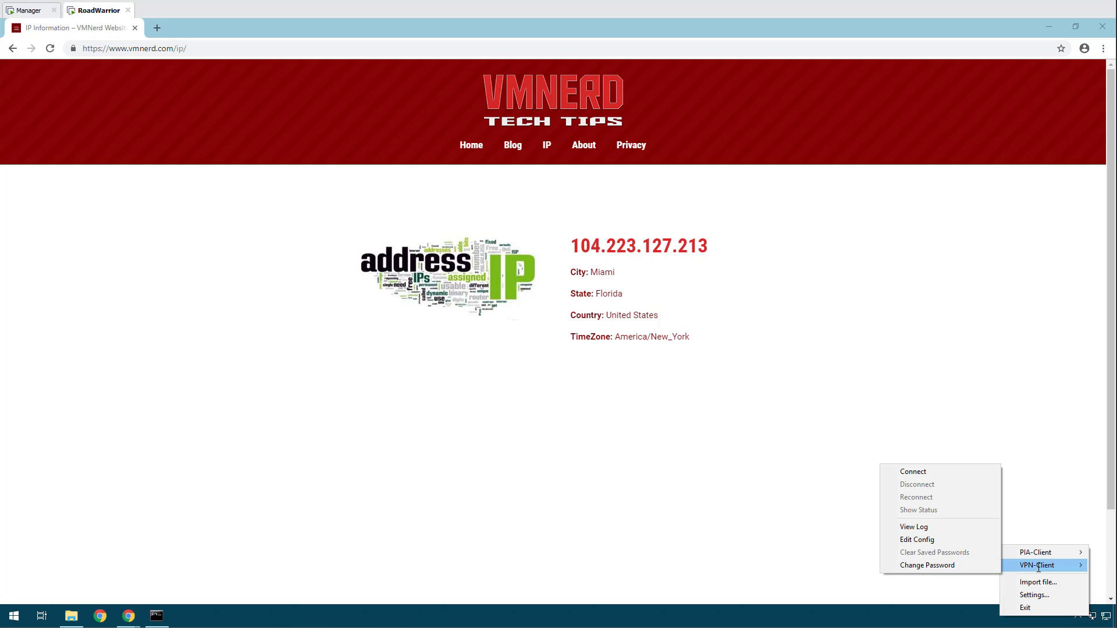
pyautogui.click(916, 472)
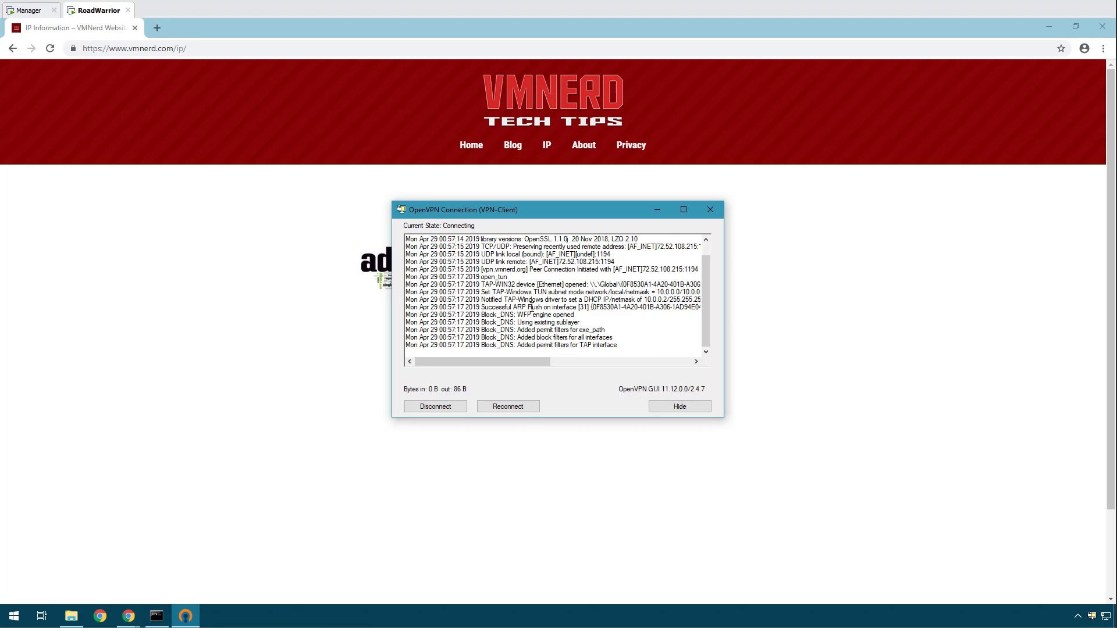
# Exit the old nslookup session and rerun nslookup to recheck DNS.
pyautogui.click(156, 616)
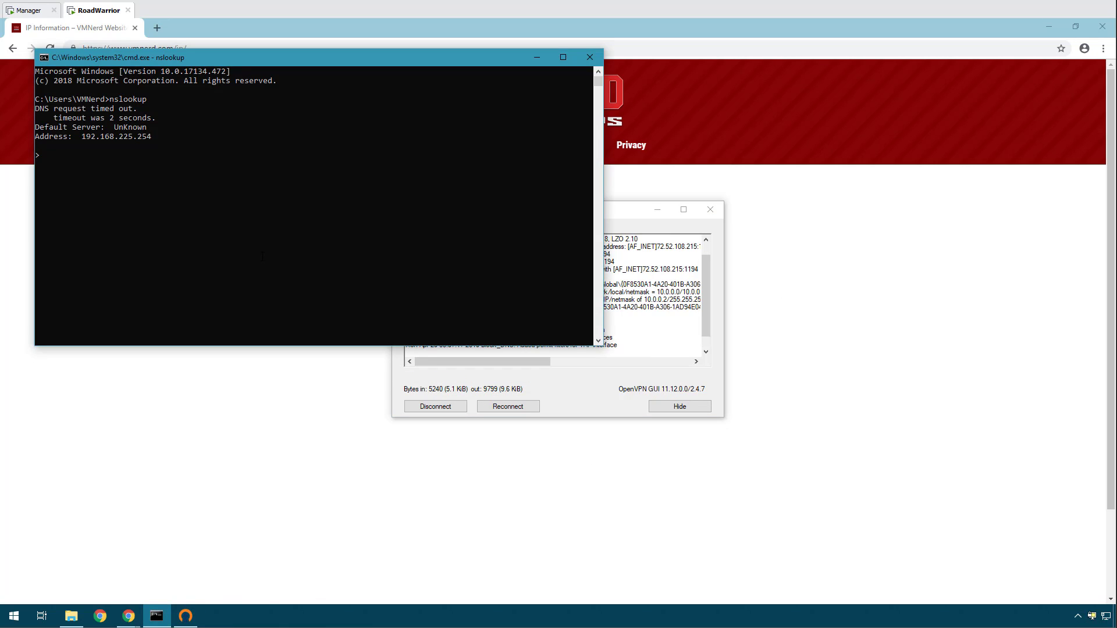
pyautogui.write('exit')
pyautogui.press('Return')
pyautogui.press('Up')
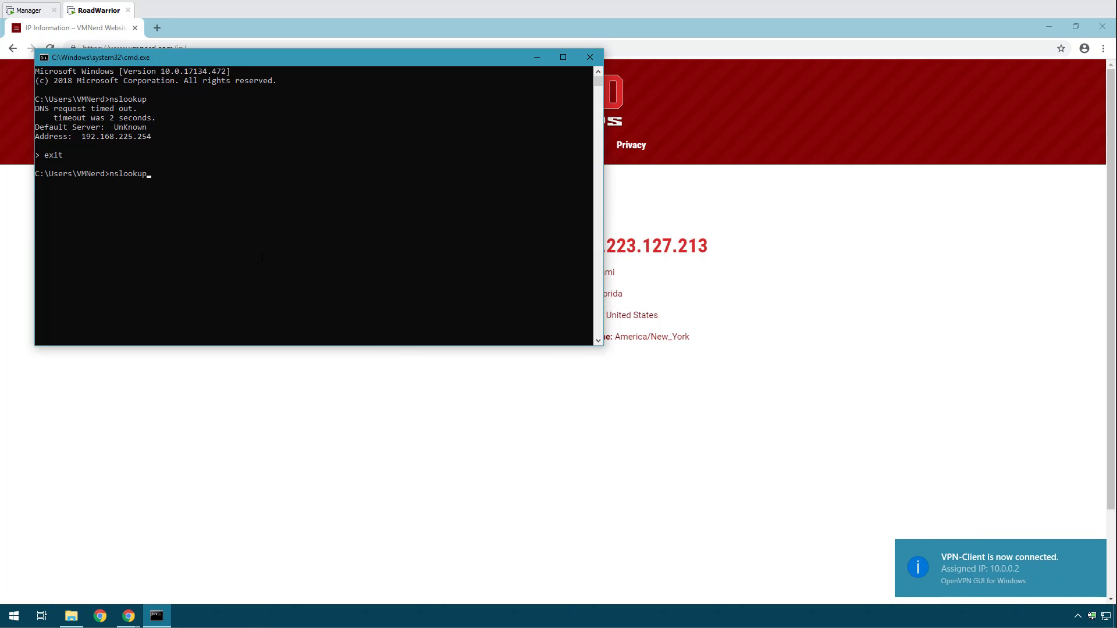
pyautogui.press('Return')
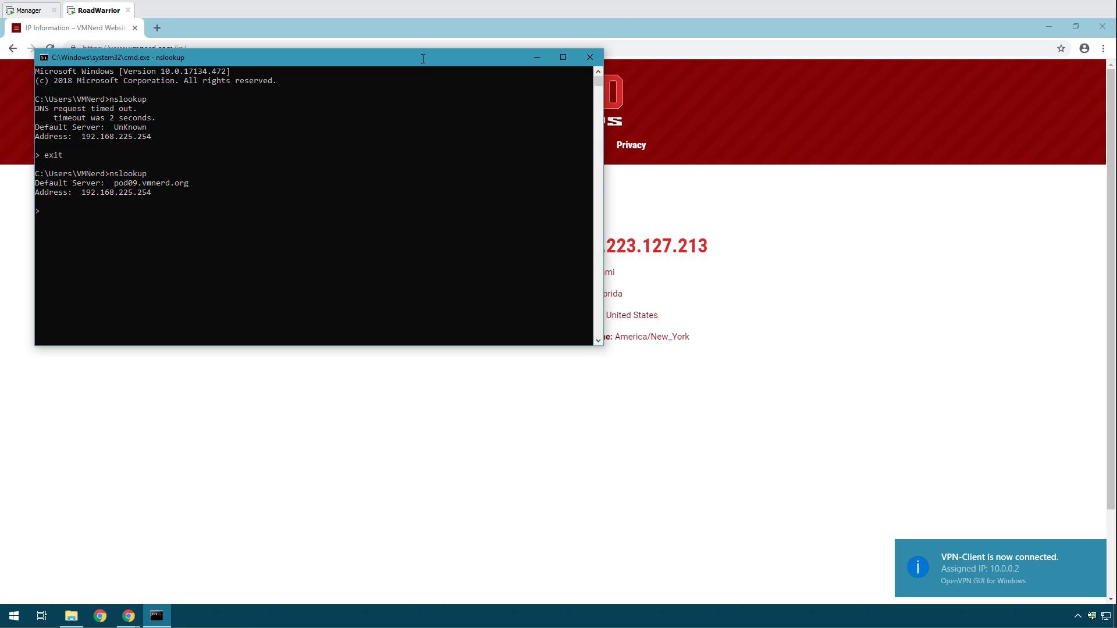
pyautogui.moveTo(427, 63); pyautogui.dragTo(534, 181)
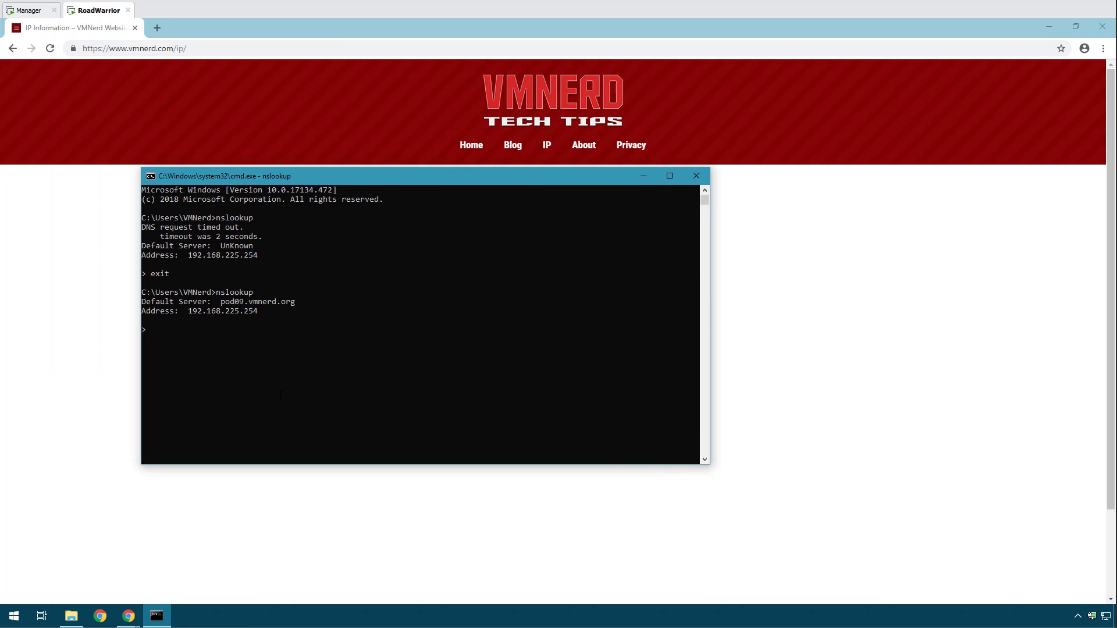
pyautogui.click(643, 177)
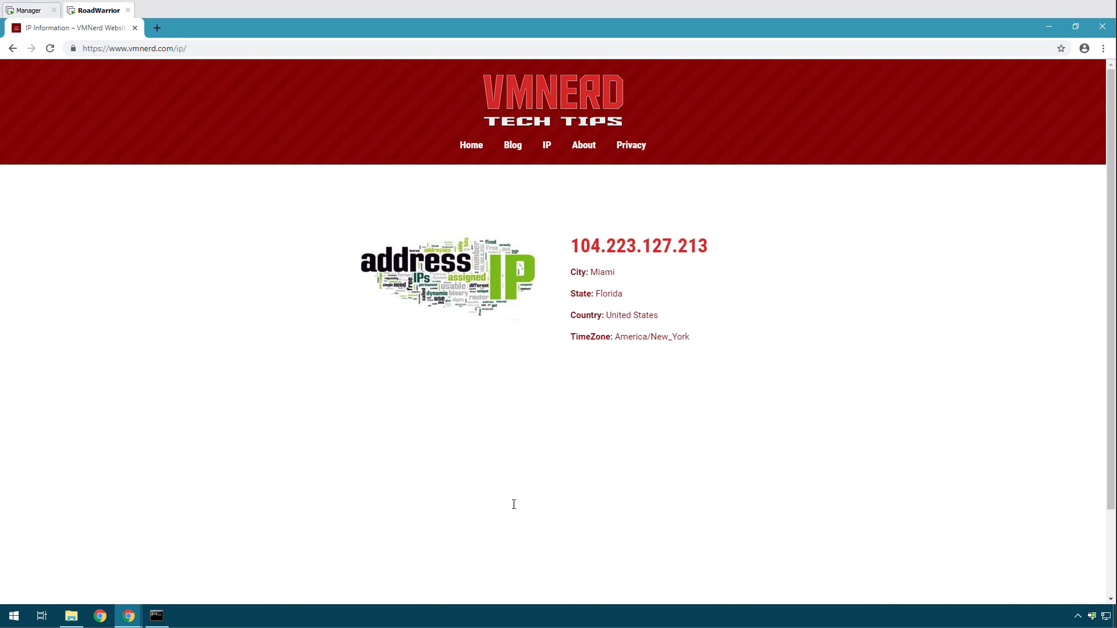
# Reload the VMNerd IP page and confirm the public IP is 72.52.108.215.
pyautogui.click(513, 145)
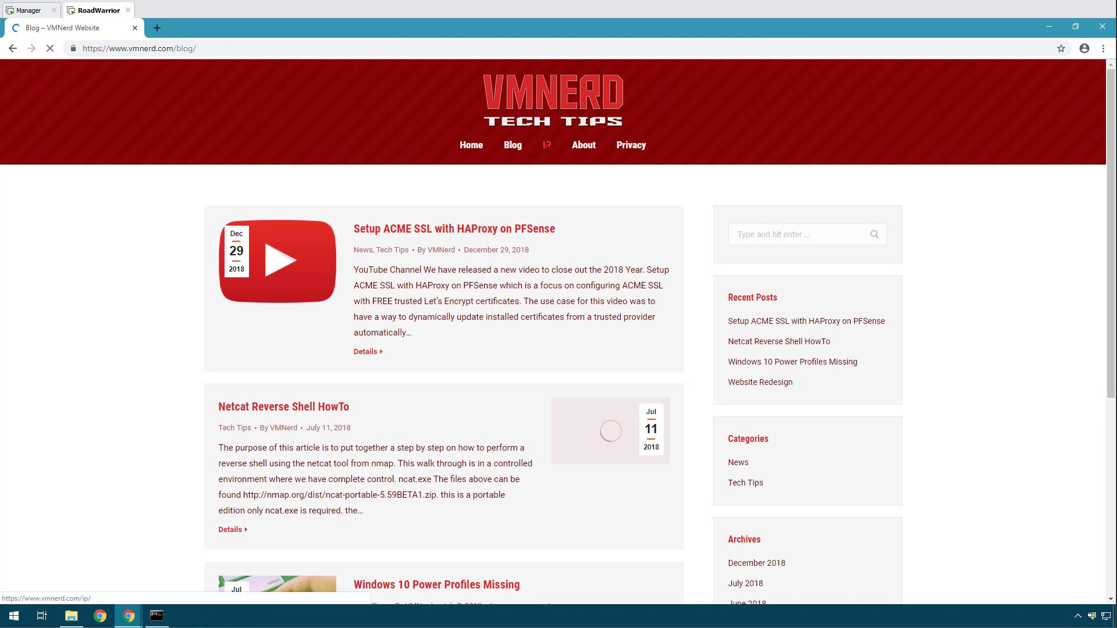
pyautogui.click(547, 145)
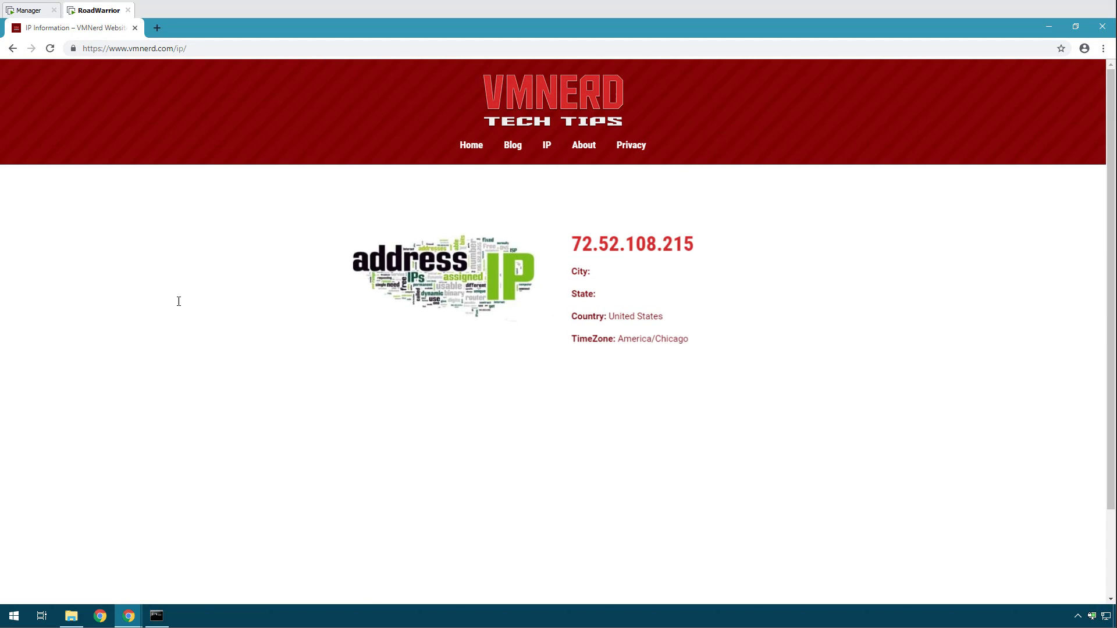
pyautogui.moveTo(701, 242); pyautogui.dragTo(568, 245)
pyautogui.click(691, 253)
pyautogui.moveTo(698, 249); pyautogui.dragTo(542, 246)
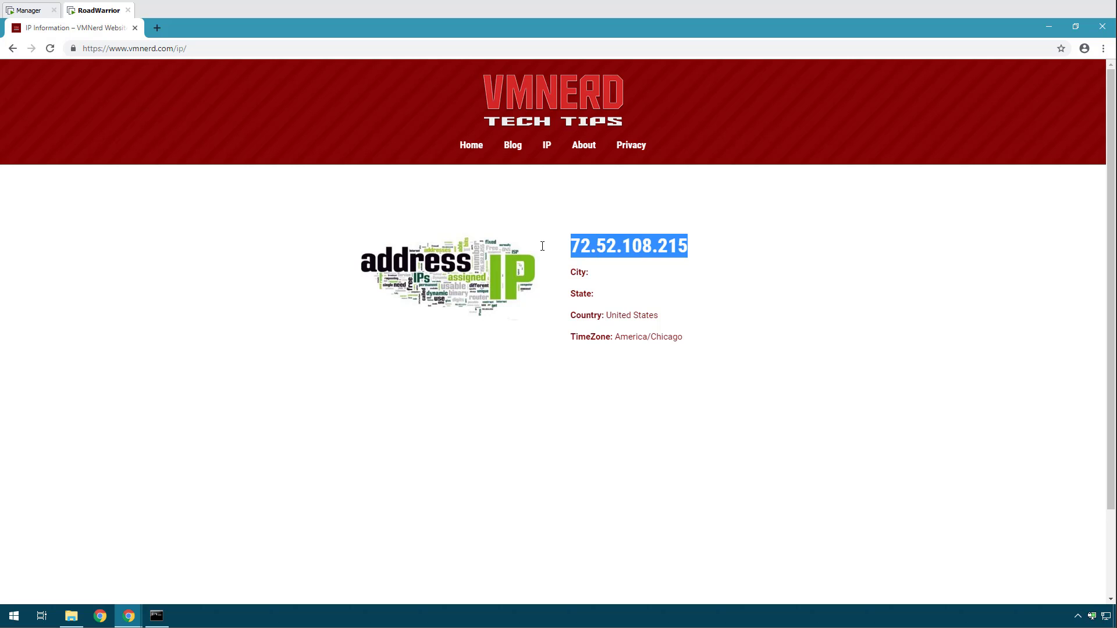
pyautogui.click(715, 268)
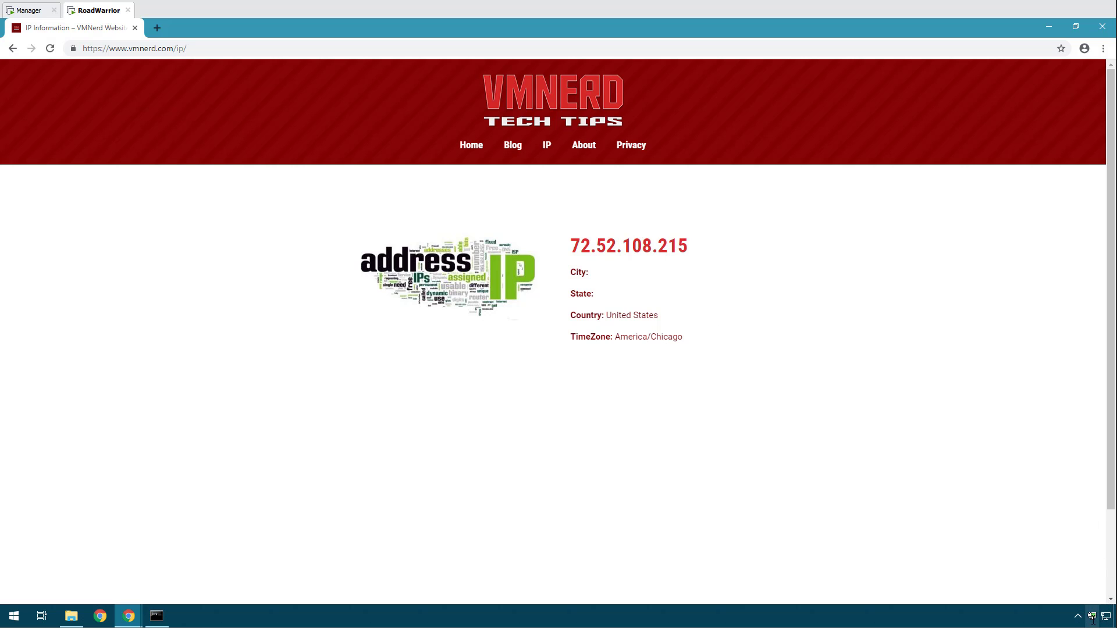
# Check the VPN-Client log for its tunnel address 10.0.0.2.
pyautogui.rightClick(1092, 616)
pyautogui.moveTo(1051, 569)
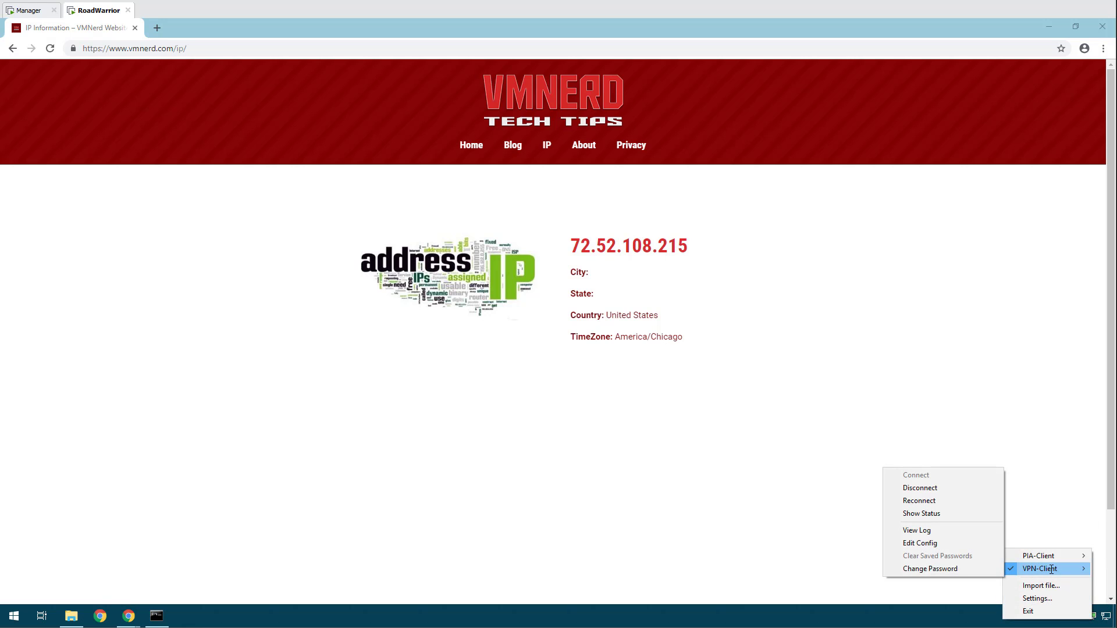
pyautogui.click(922, 530)
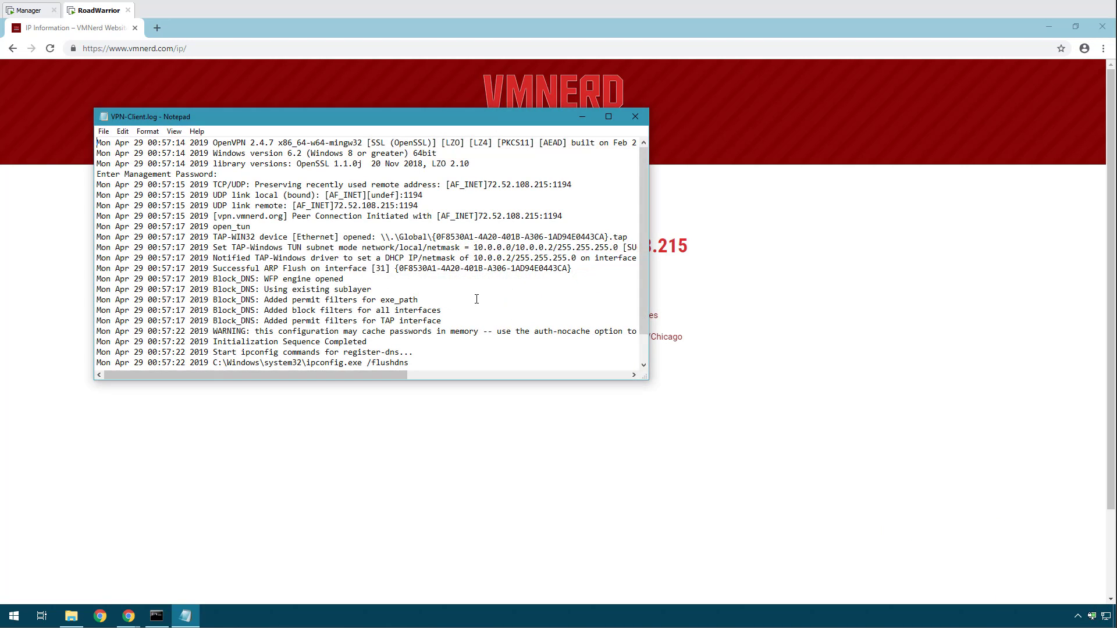
pyautogui.moveTo(474, 258); pyautogui.dragTo(510, 261)
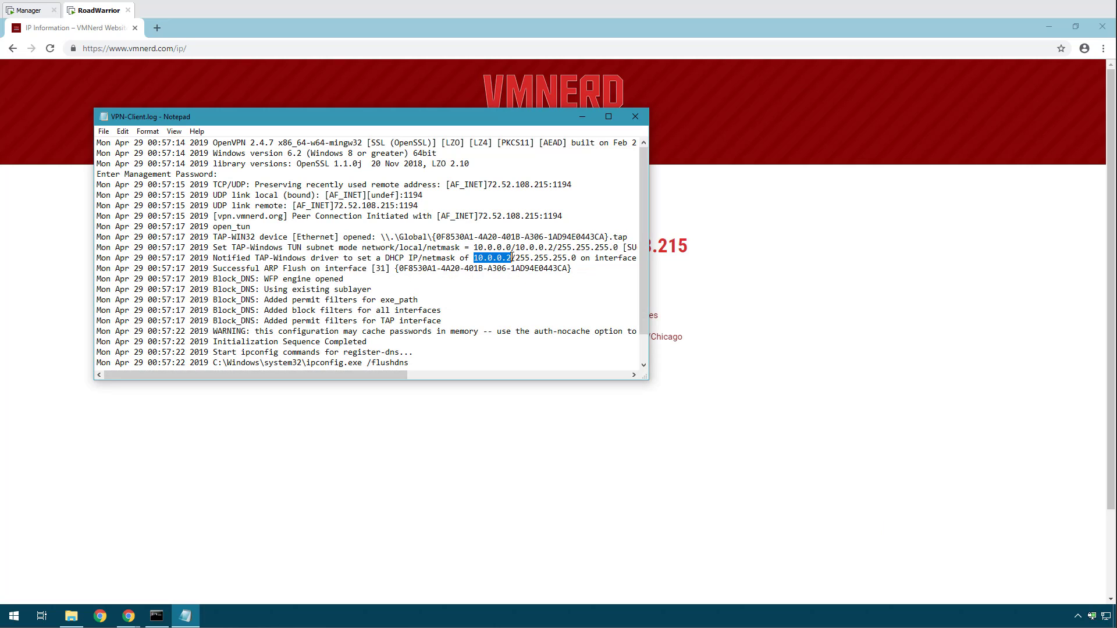
pyautogui.click(636, 119)
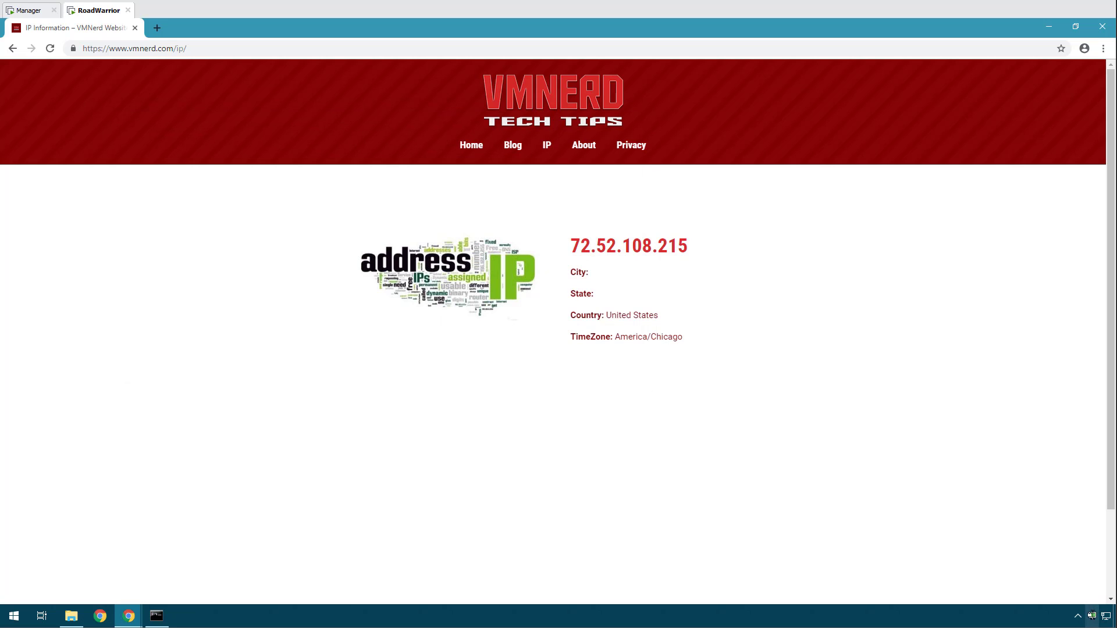
# Disconnect VPN-Client and connect PIA-Client, which gets tunnel address 10.0.0.50.
pyautogui.rightClick(1092, 616)
pyautogui.moveTo(1070, 563)
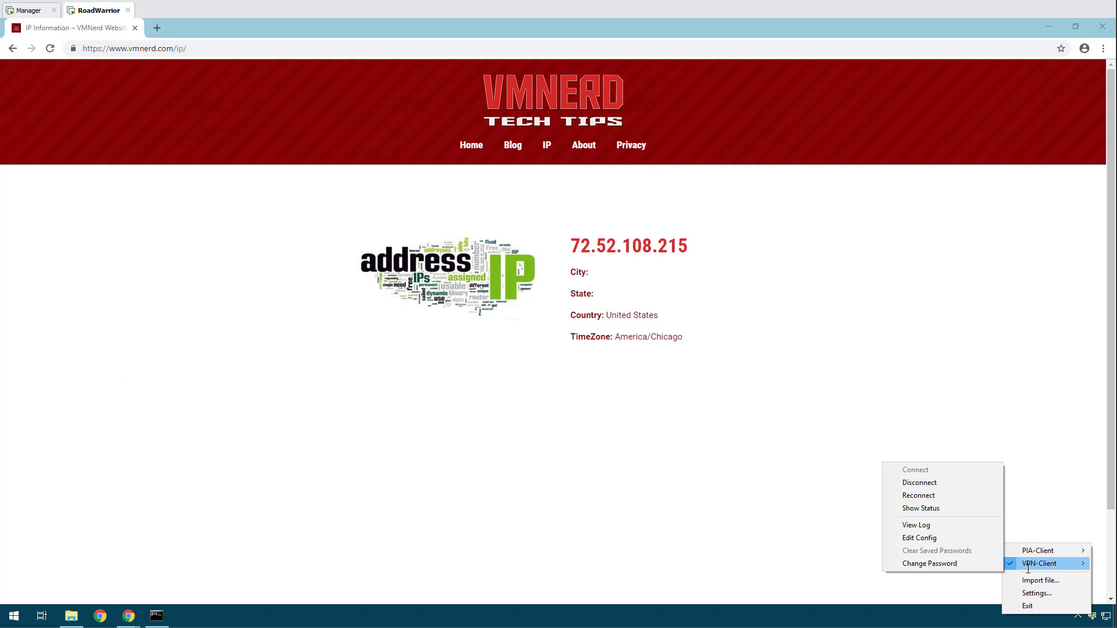
pyautogui.click(930, 483)
pyautogui.rightClick(1091, 616)
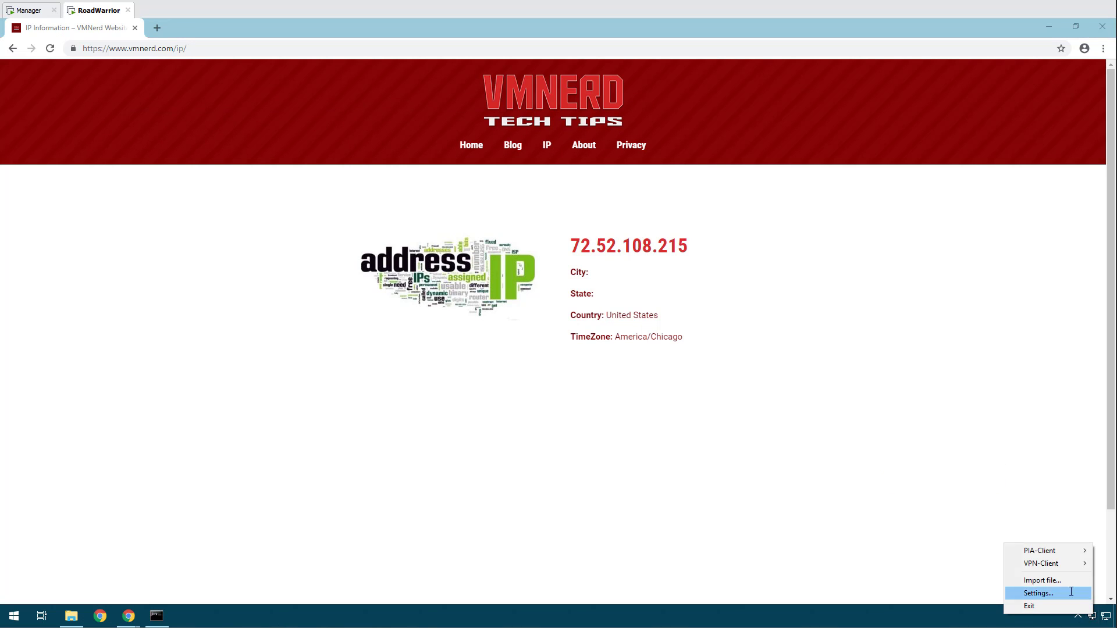
pyautogui.moveTo(1056, 555)
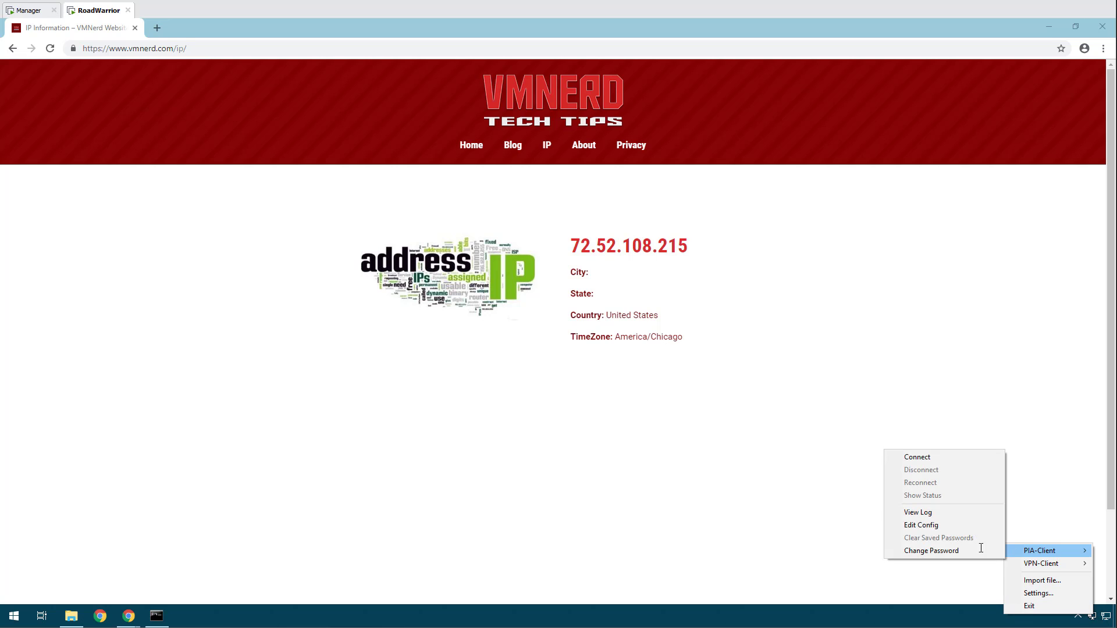
pyautogui.click(917, 457)
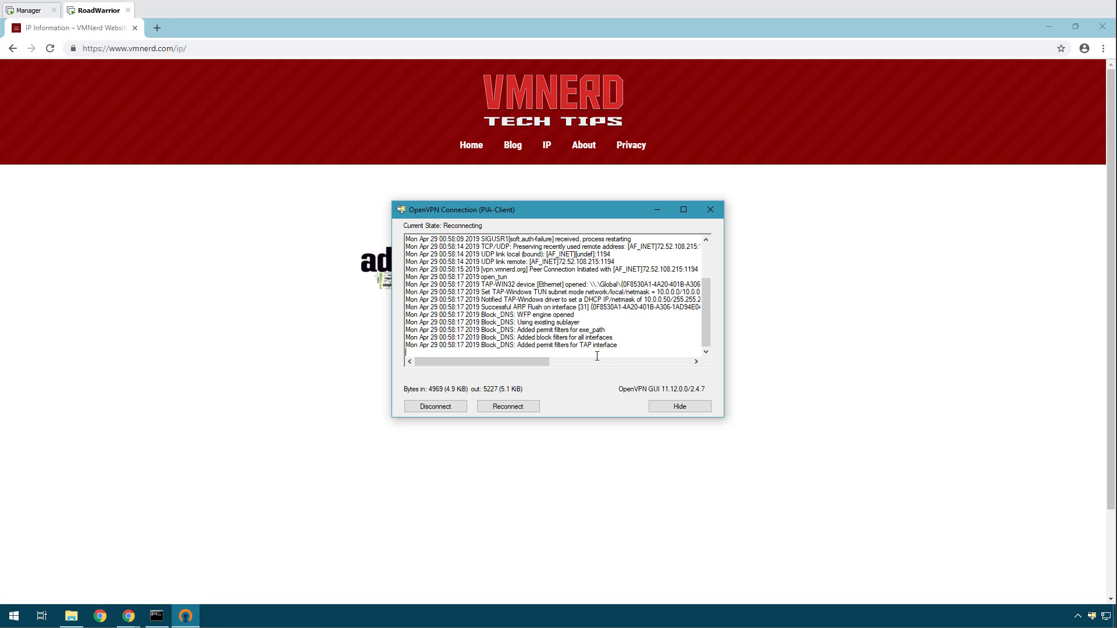
pyautogui.moveTo(648, 299); pyautogui.dragTo(673, 299)
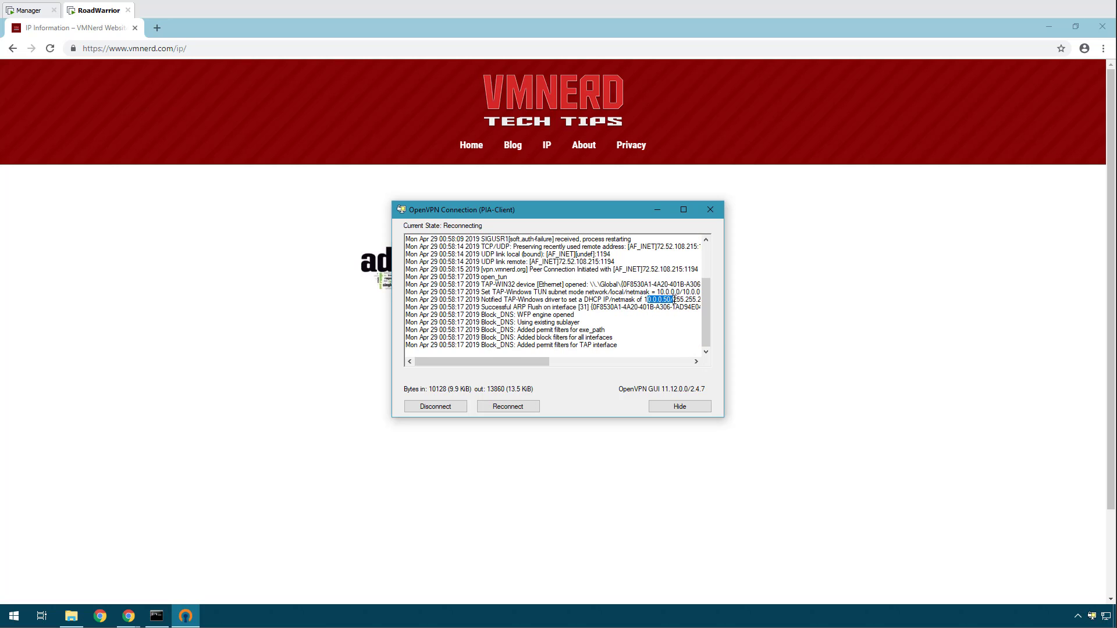
pyautogui.click(659, 331)
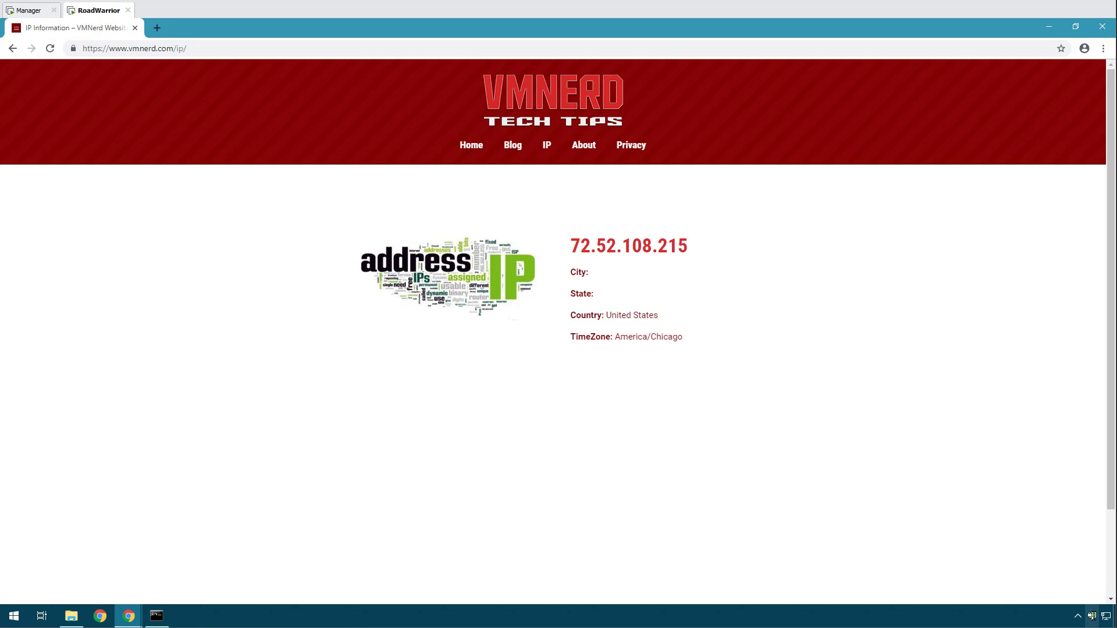
# Confirm 10.0.0.50 in the PIA-Client log, then reload the IP page.
pyautogui.rightClick(1092, 616)
pyautogui.moveTo(1045, 552)
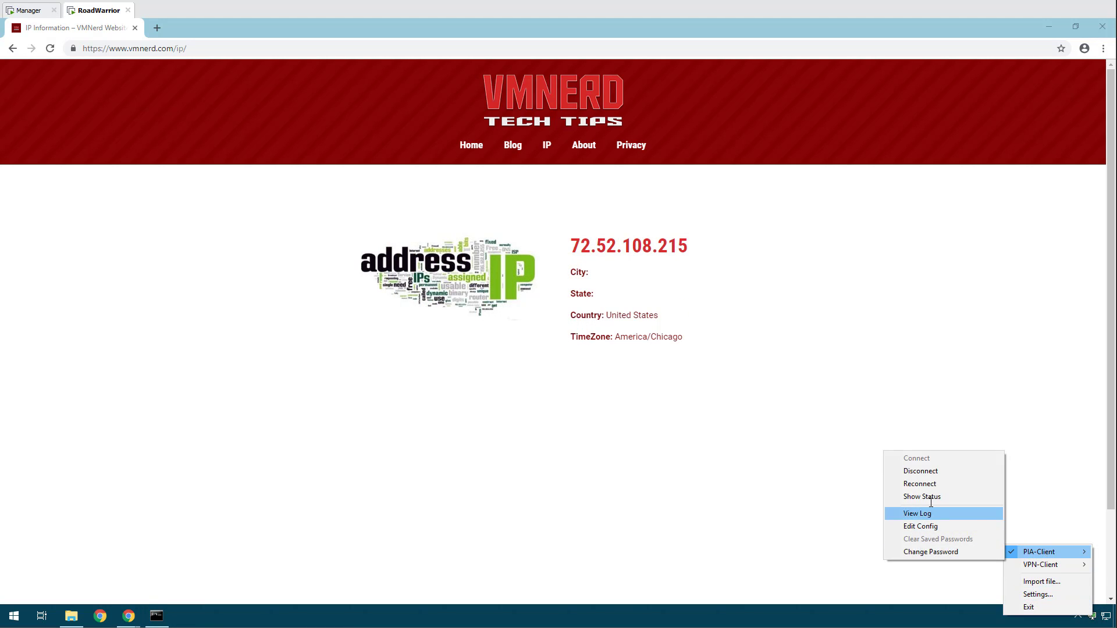
pyautogui.click(918, 513)
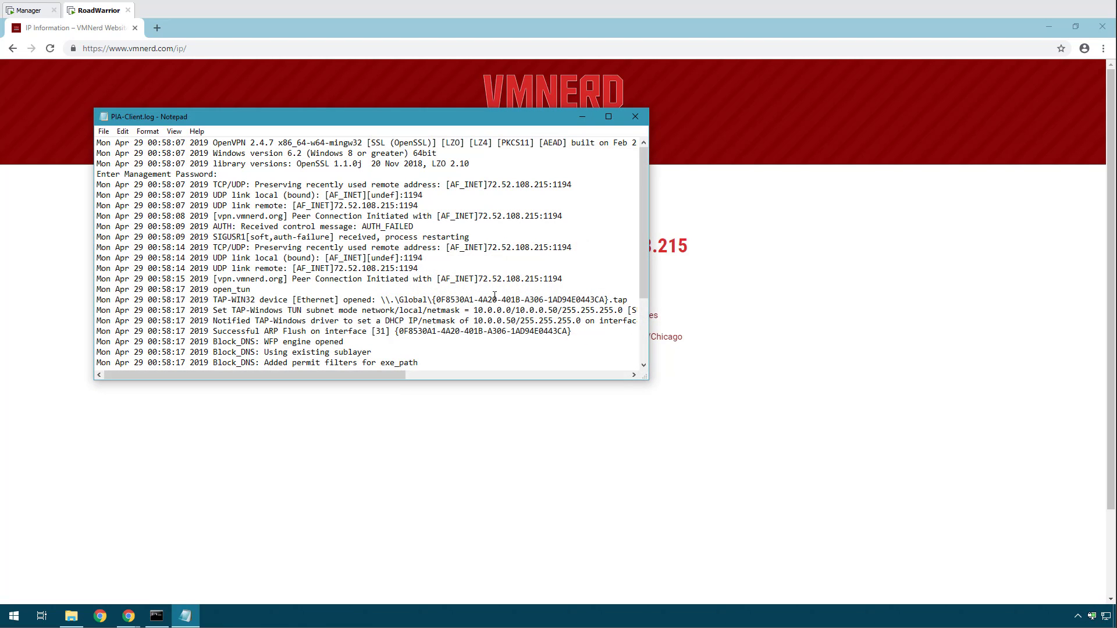
pyautogui.moveTo(473, 320); pyautogui.dragTo(515, 321)
pyautogui.moveTo(219, 321); pyautogui.dragTo(555, 332)
pyautogui.click(556, 350)
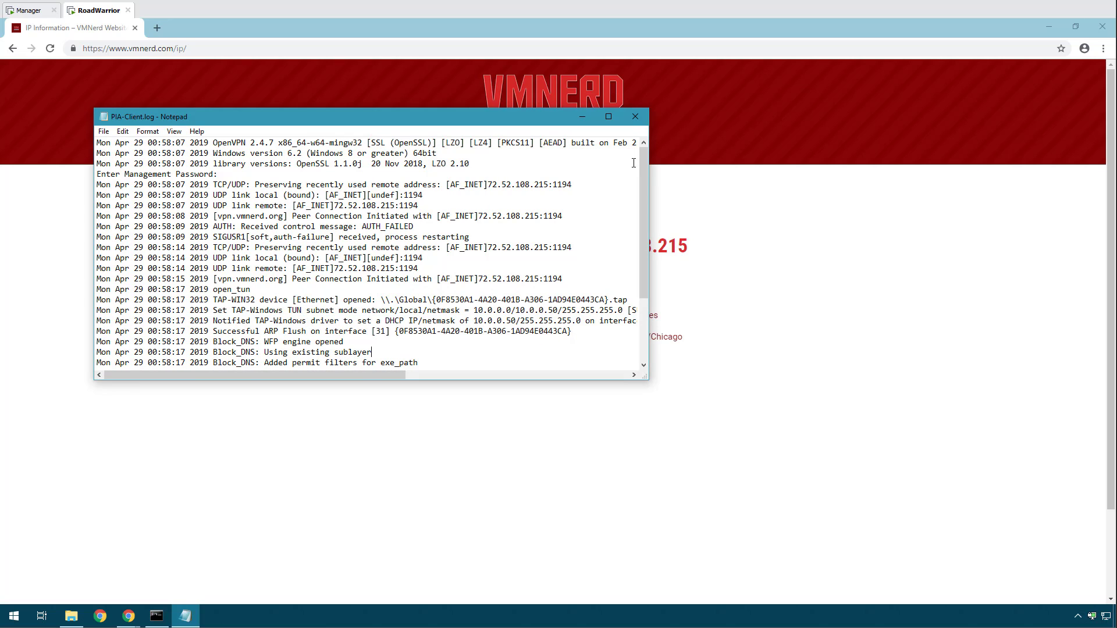
pyautogui.click(634, 117)
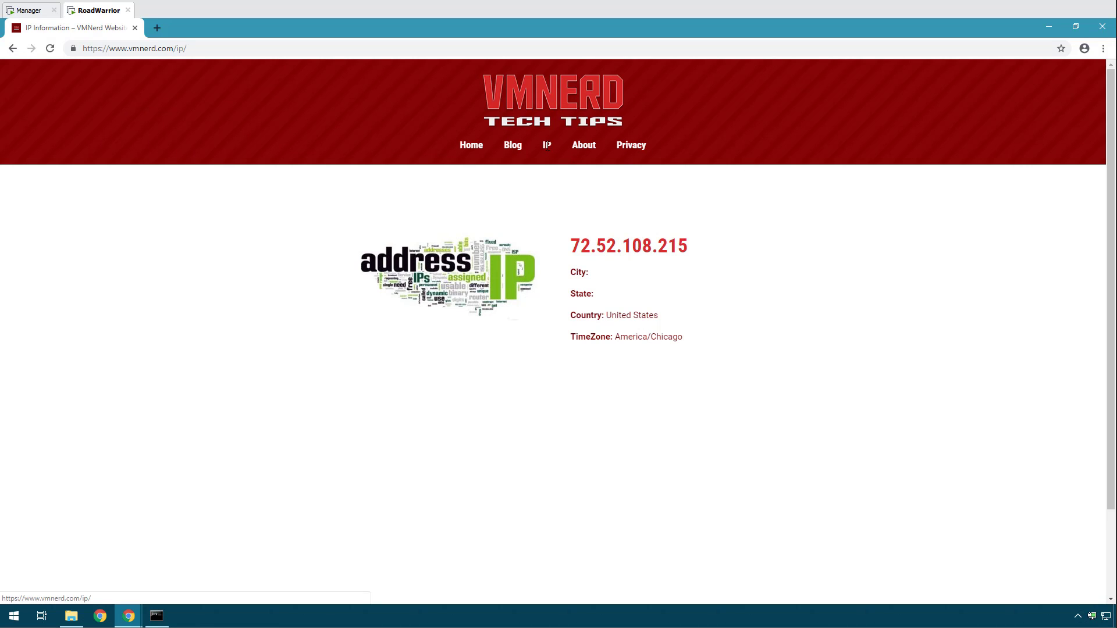
pyautogui.click(546, 145)
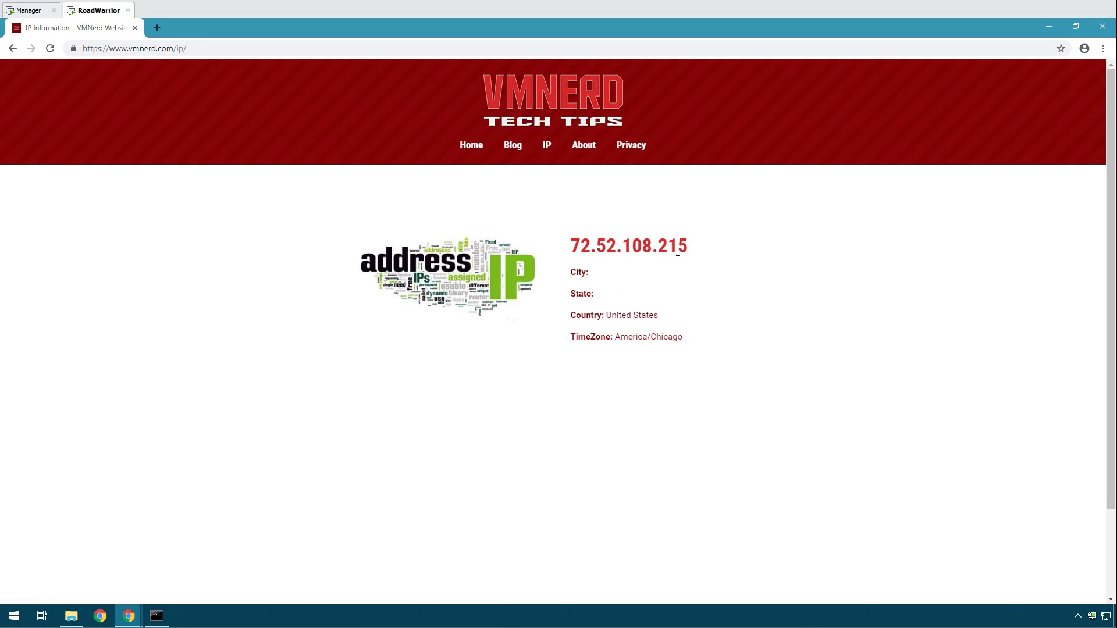
# Note the displayed public IP, then disconnect the PIA-Client connection.
pyautogui.moveTo(570, 246); pyautogui.dragTo(713, 242)
pyautogui.click(787, 396)
pyautogui.rightClick(1092, 616)
pyautogui.moveTo(1010, 550)
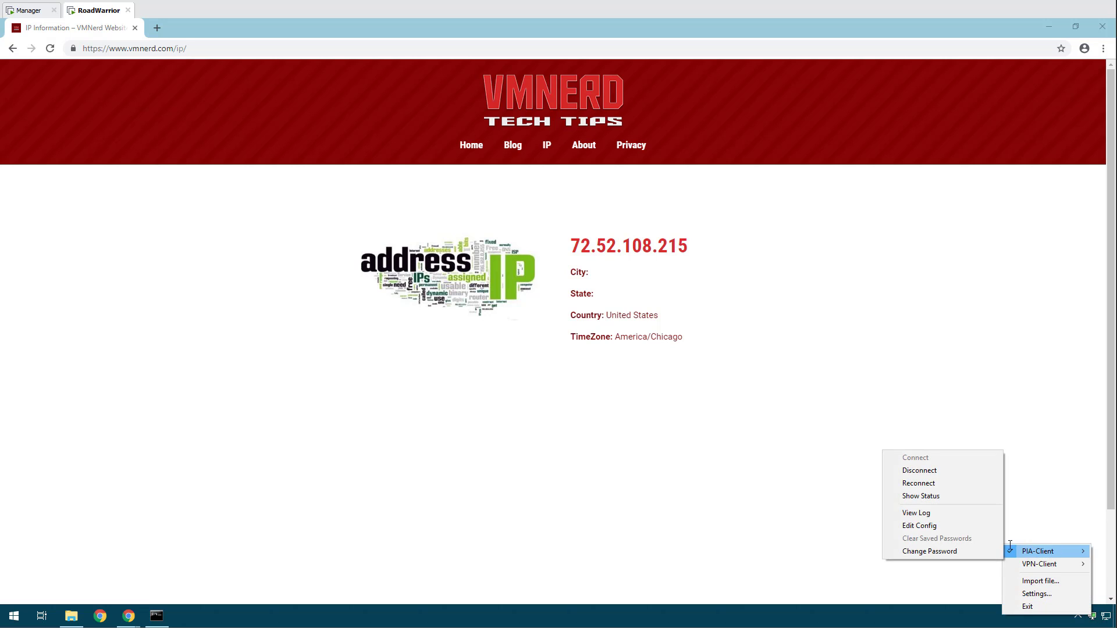
pyautogui.click(930, 470)
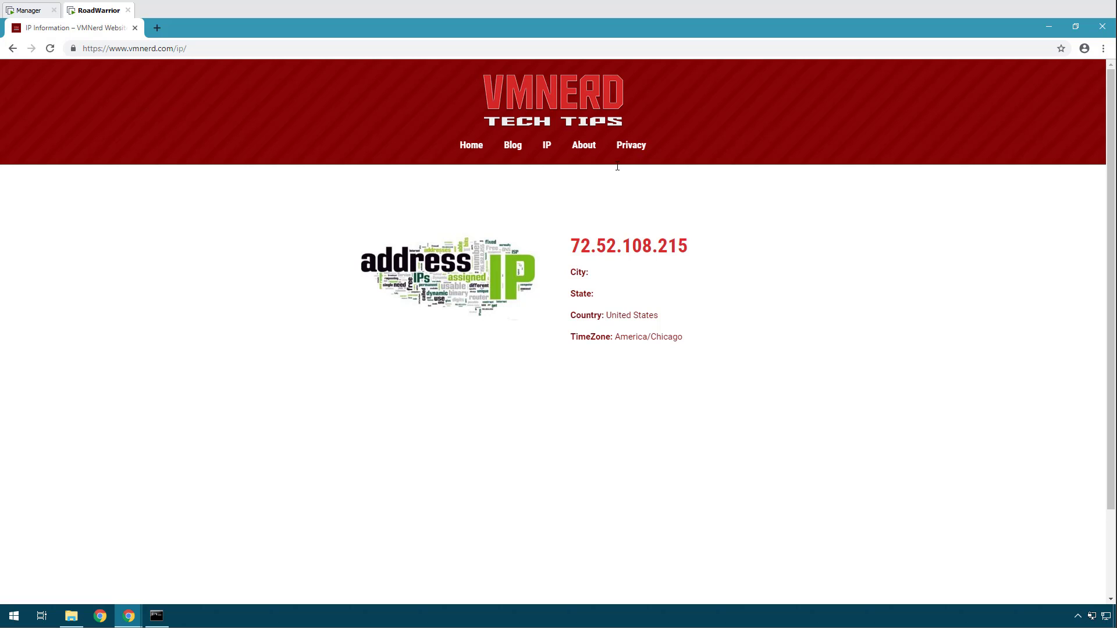
# Reload the IP page and verify public IP 104.223.127.213 in Miami, Florida.
pyautogui.moveTo(716, 251); pyautogui.dragTo(560, 219)
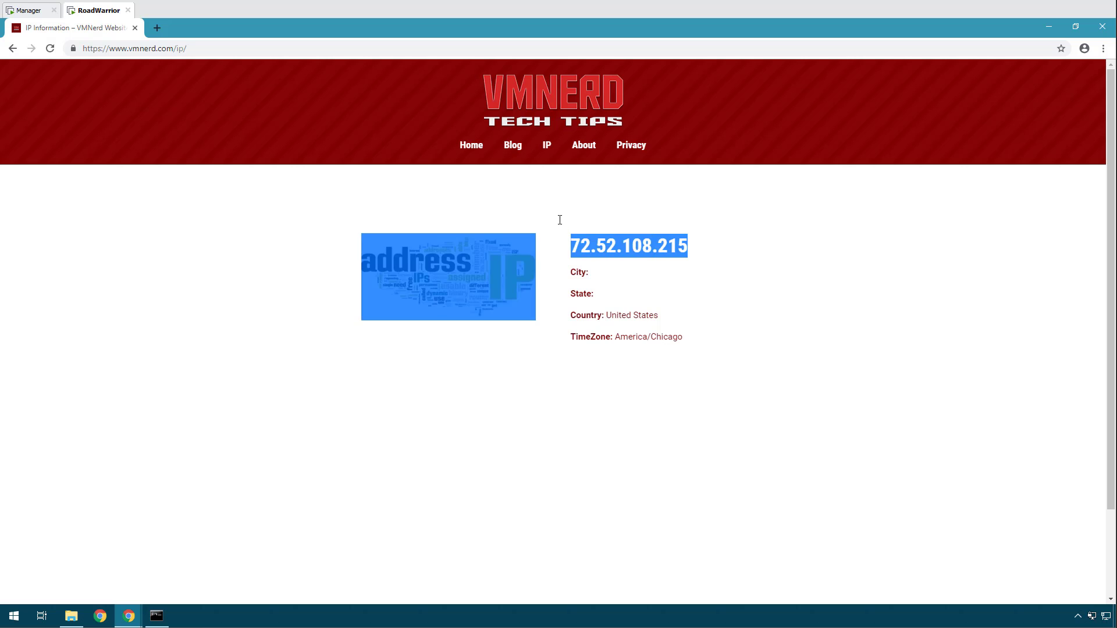
pyautogui.click(649, 199)
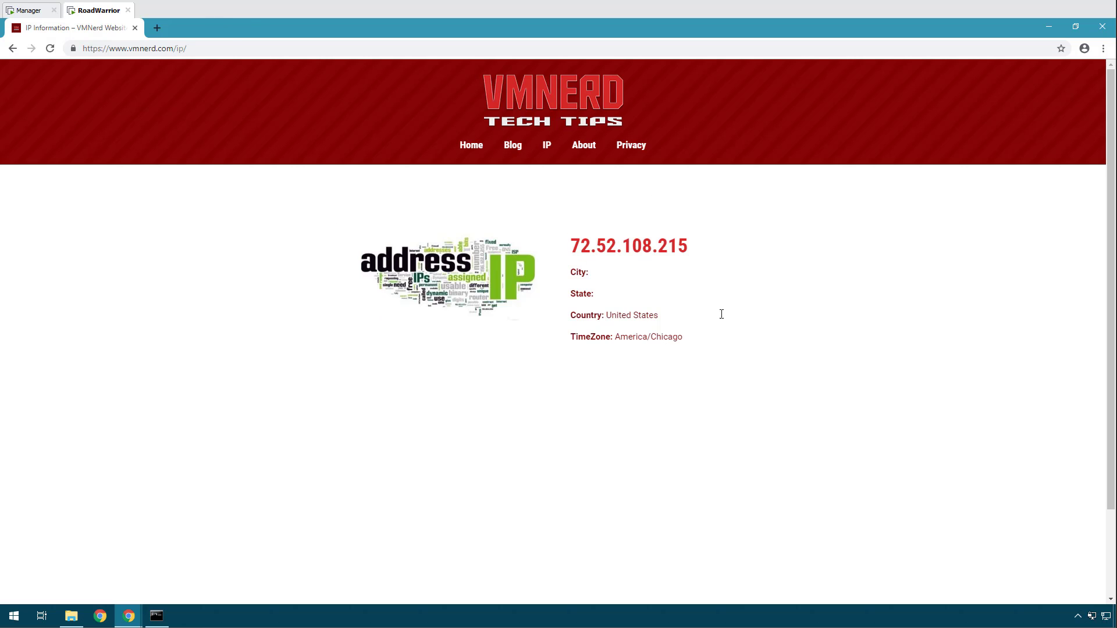
pyautogui.moveTo(759, 364); pyautogui.dragTo(472, 96)
pyautogui.click(847, 377)
pyautogui.moveTo(667, 336); pyautogui.dragTo(720, 267)
pyautogui.click(747, 320)
pyautogui.click(668, 333)
pyautogui.click(547, 145)
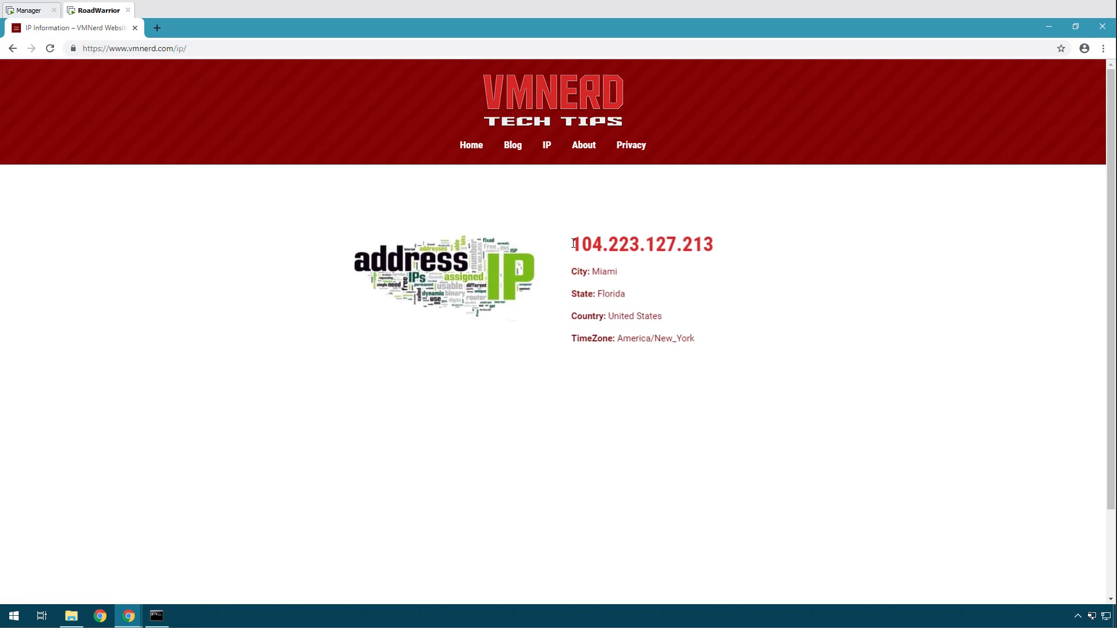
pyautogui.moveTo(569, 245); pyautogui.dragTo(732, 236)
pyautogui.click(720, 357)
pyautogui.moveTo(721, 356); pyautogui.dragTo(561, 244)
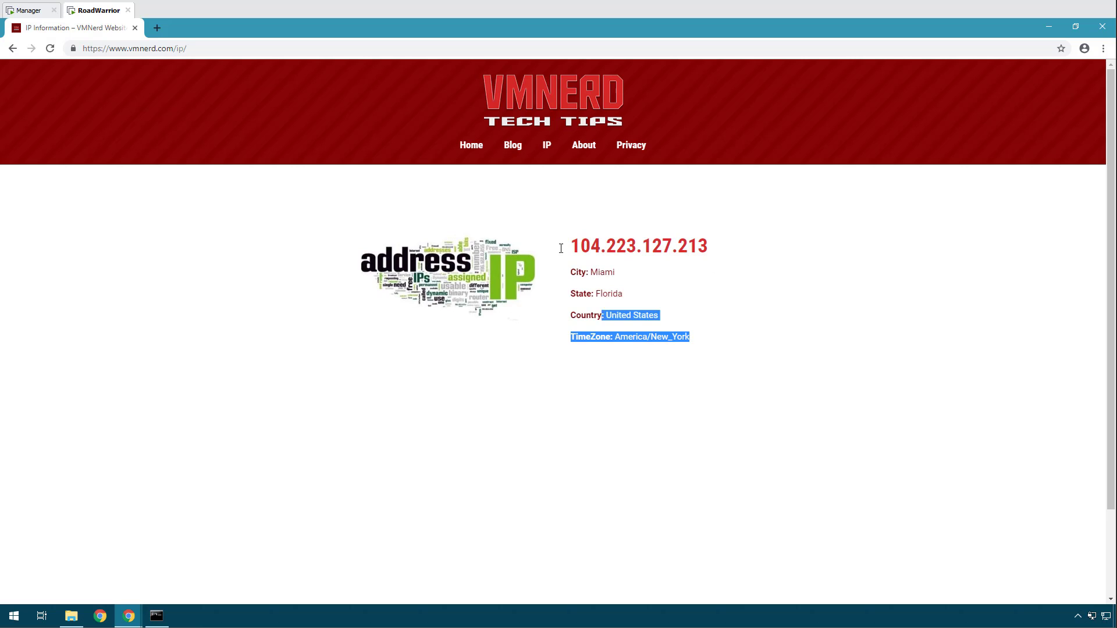
pyautogui.click(759, 392)
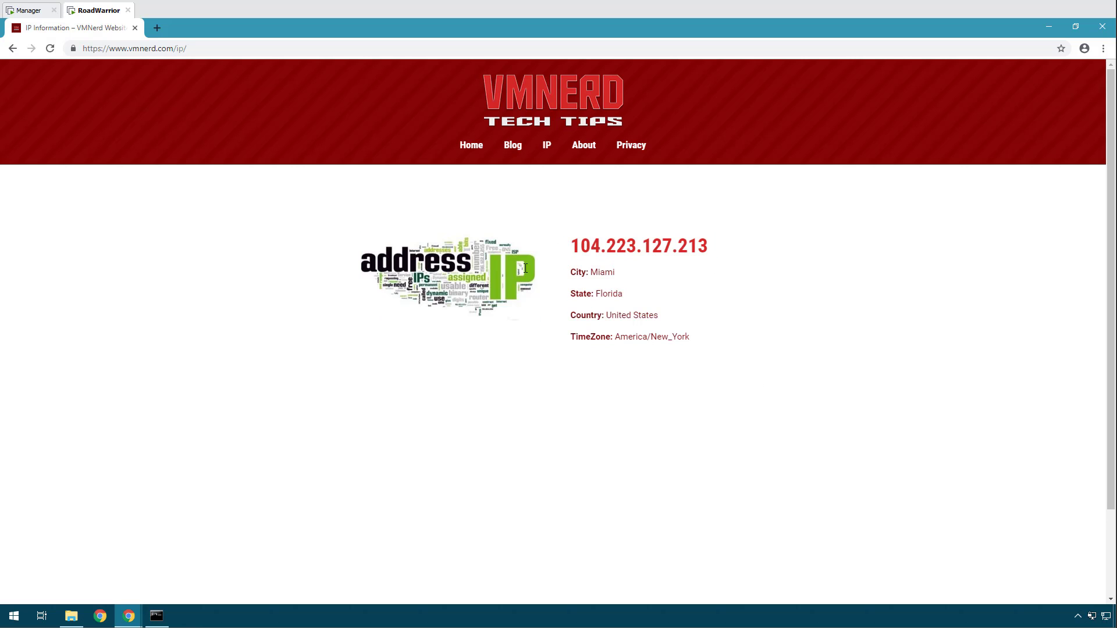
# Open and close a new tab, then switch to the Manager's pfSense session.
pyautogui.click(158, 26)
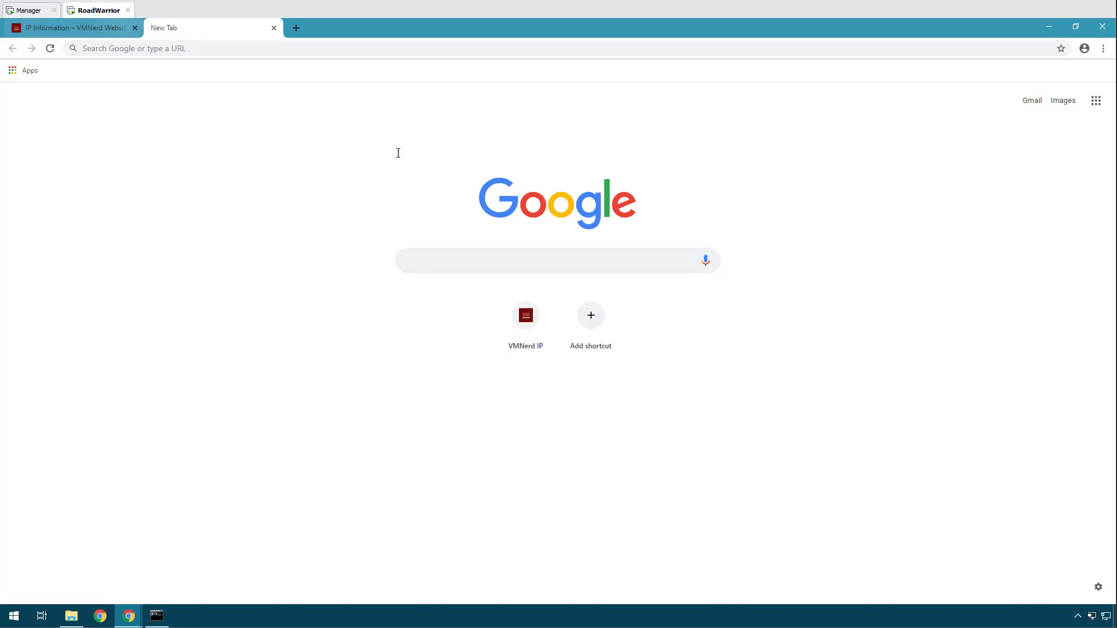
pyautogui.click(274, 28)
pyautogui.click(23, 8)
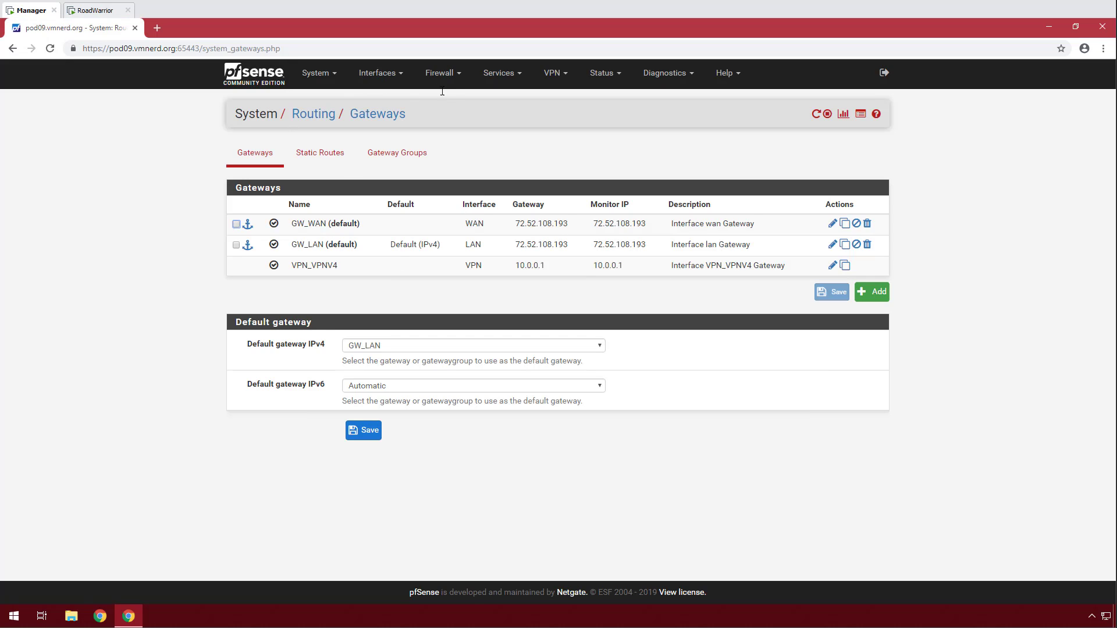
# Open pfSense's Certificate Manager, then Google 'private internet access' in a new tab.
pyautogui.click(320, 74)
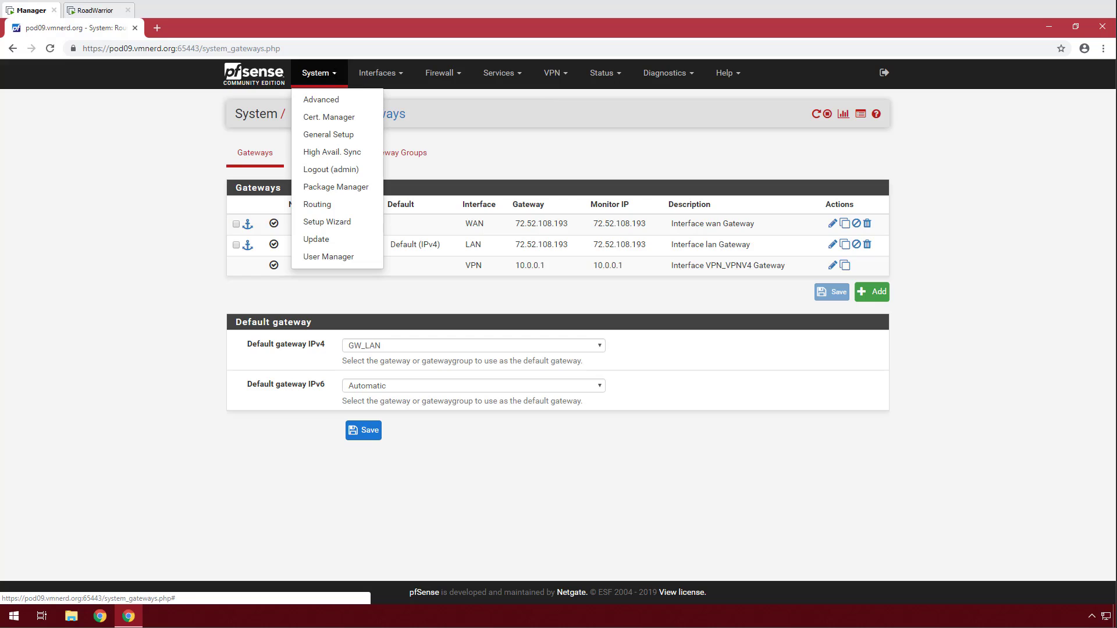
pyautogui.click(330, 116)
pyautogui.hotkey('ctrl', 't')
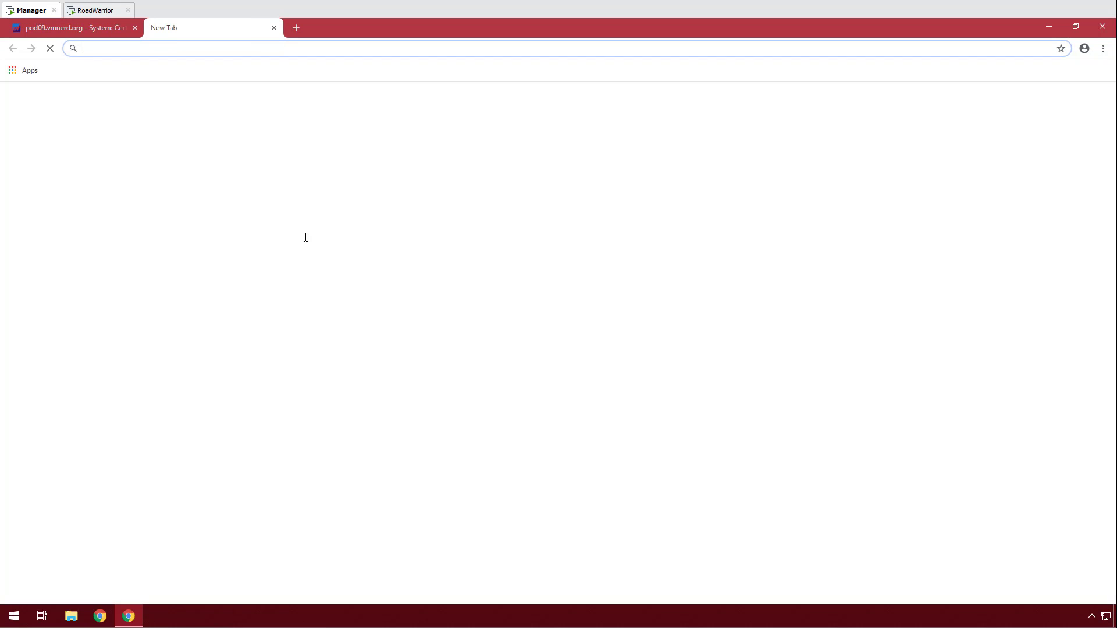
pyautogui.click(434, 257)
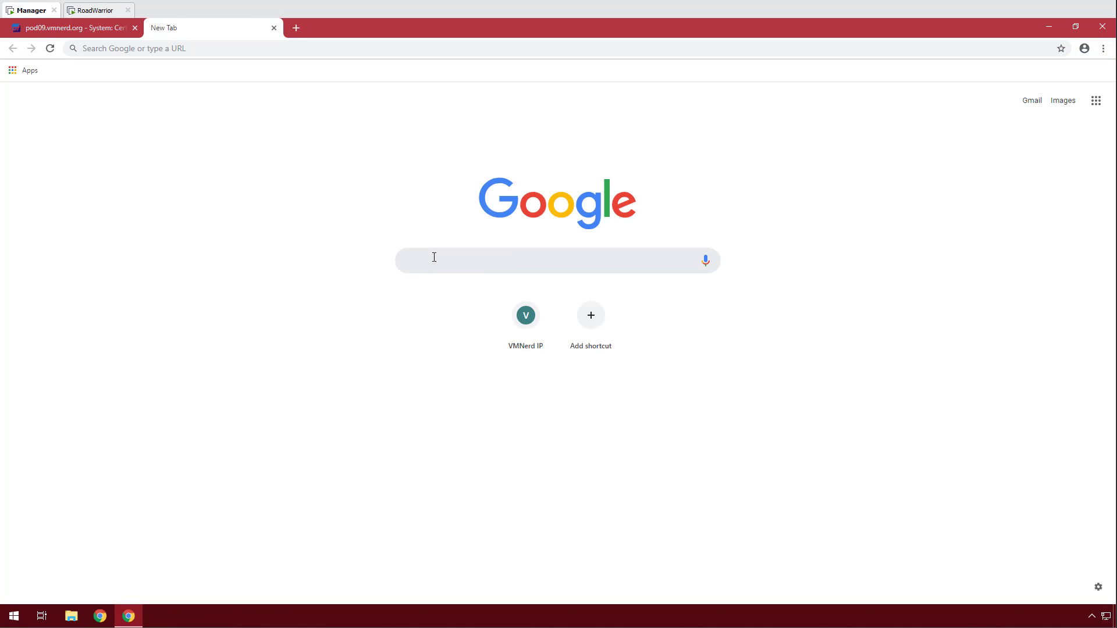
pyautogui.write('private n')
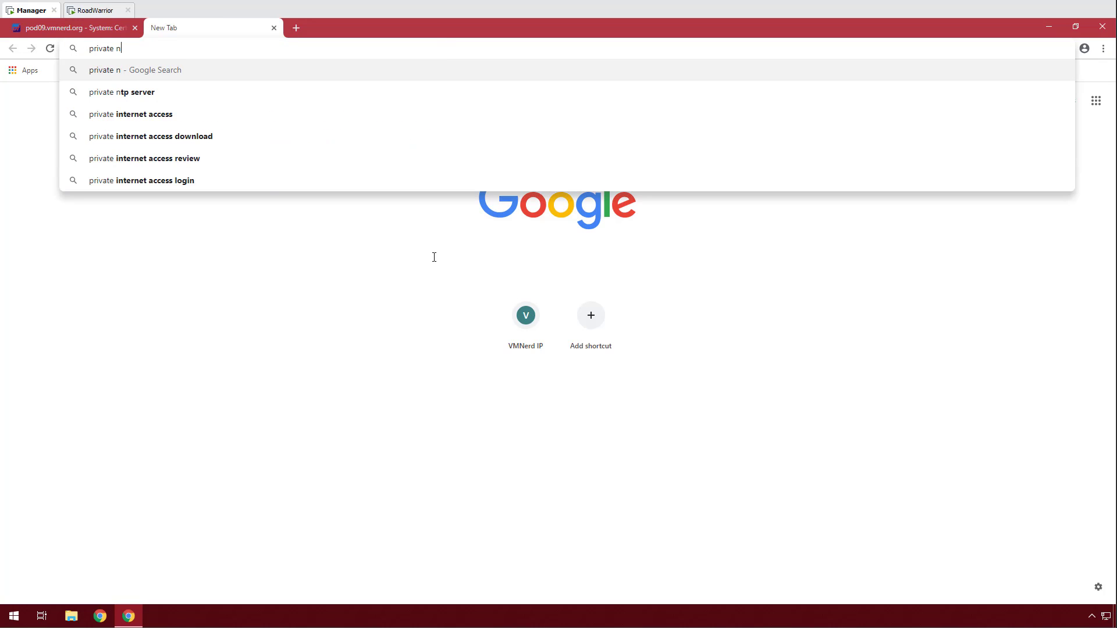
pyautogui.press('BackSpace')
pyautogui.write('internet s')
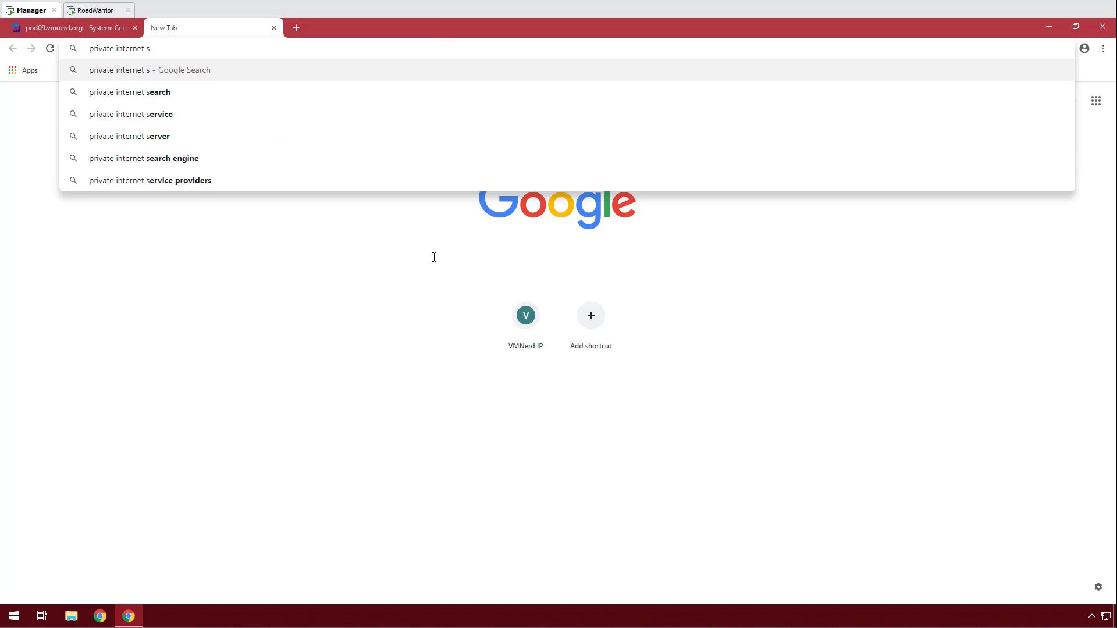
pyautogui.press('BackSpace')
pyautogui.write('access')
pyautogui.press('Return')
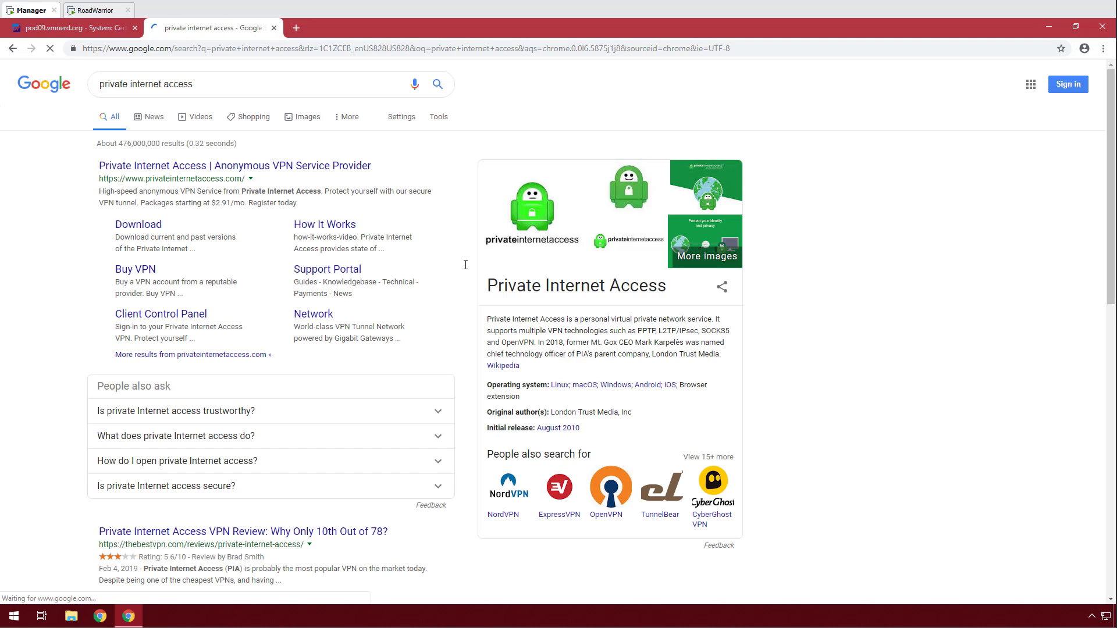
# Download openvpn-strong.zip from the PIA download page's OpenVPN configurations list.
pyautogui.click(333, 166)
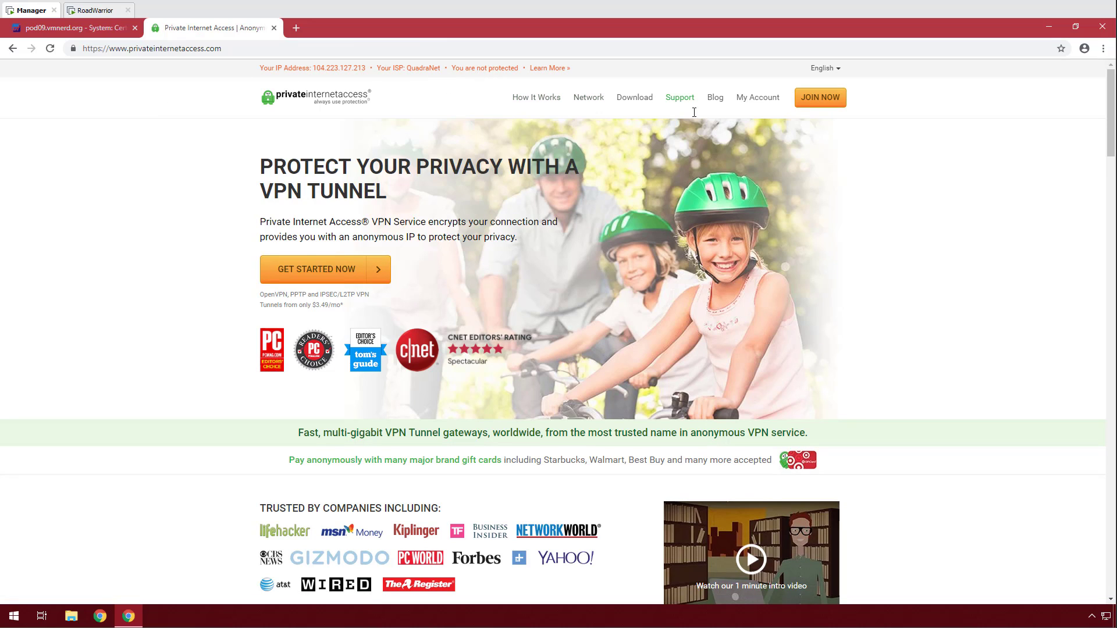
pyautogui.click(640, 98)
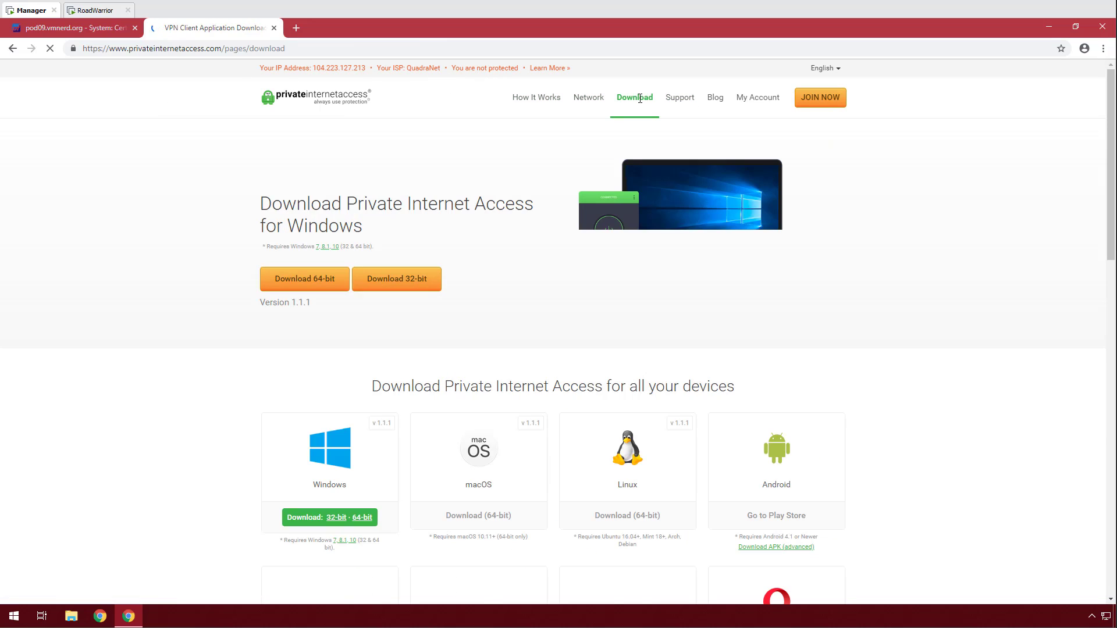
pyautogui.scroll(-7, 267, 224)
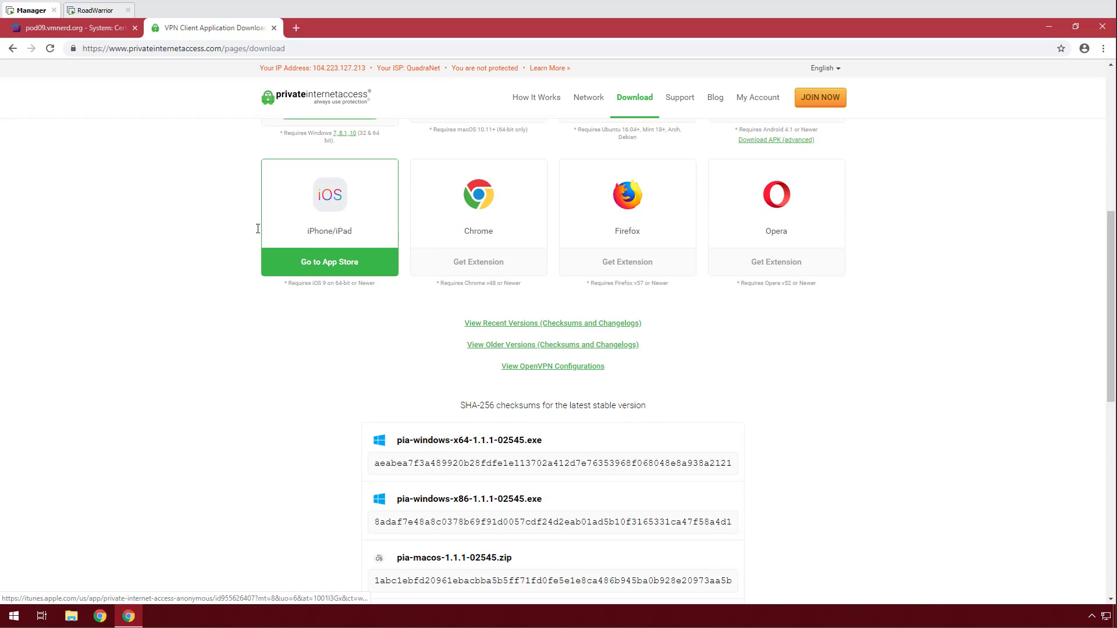
pyautogui.click(542, 367)
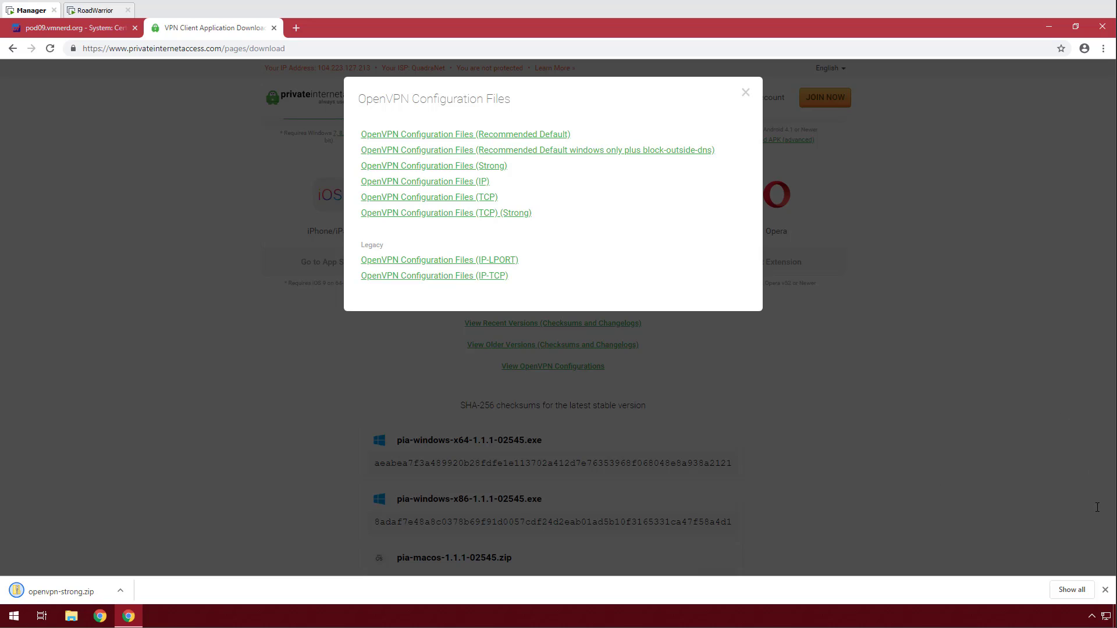
pyautogui.click(745, 92)
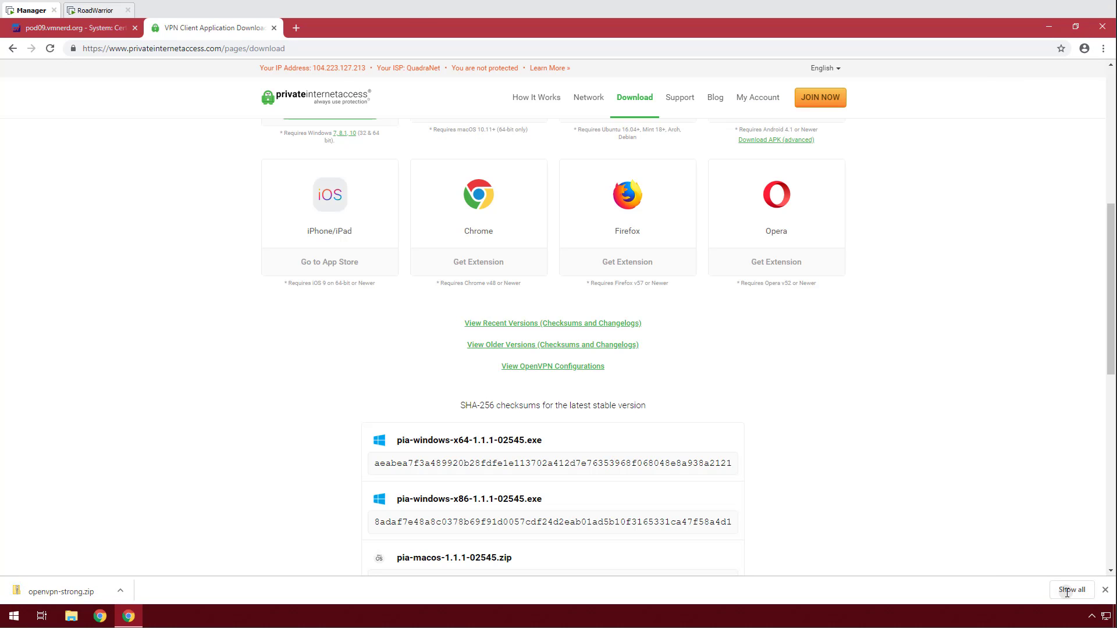
pyautogui.click(1067, 591)
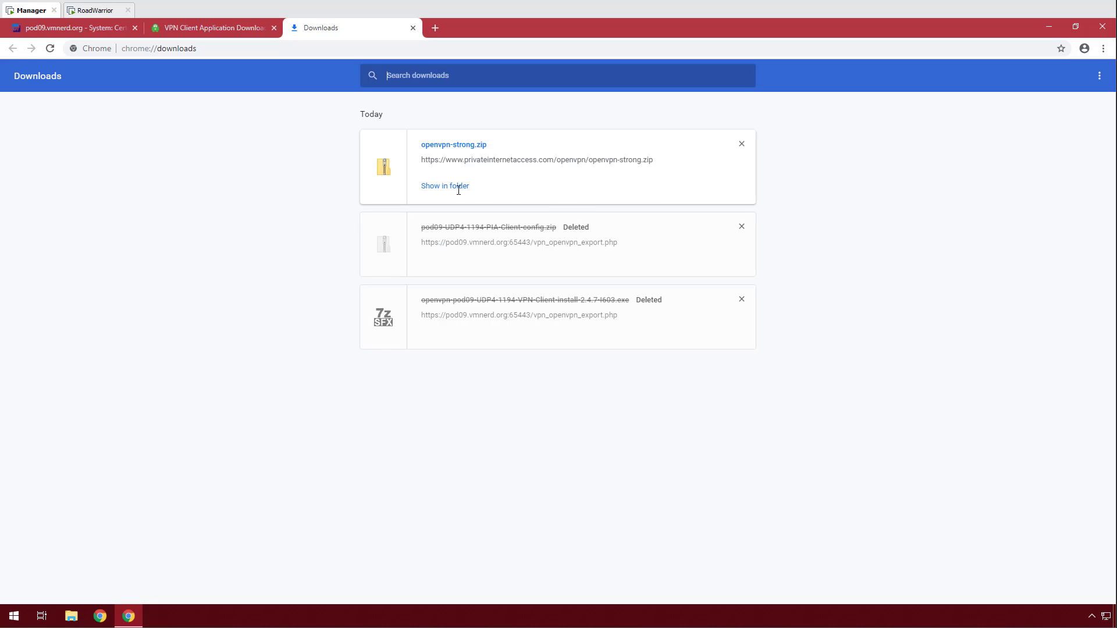
# Copy openvpn-strong.zip to the desktop and extract it into an openvpn-strong folder.
pyautogui.click(459, 187)
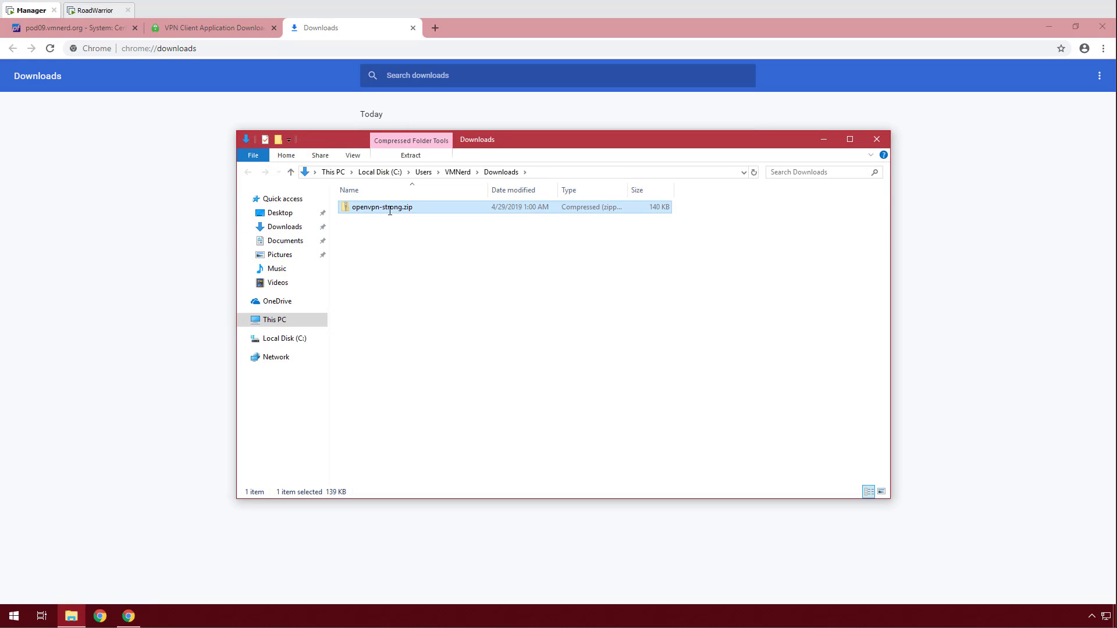
pyautogui.rightClick(389, 210)
pyautogui.click(413, 377)
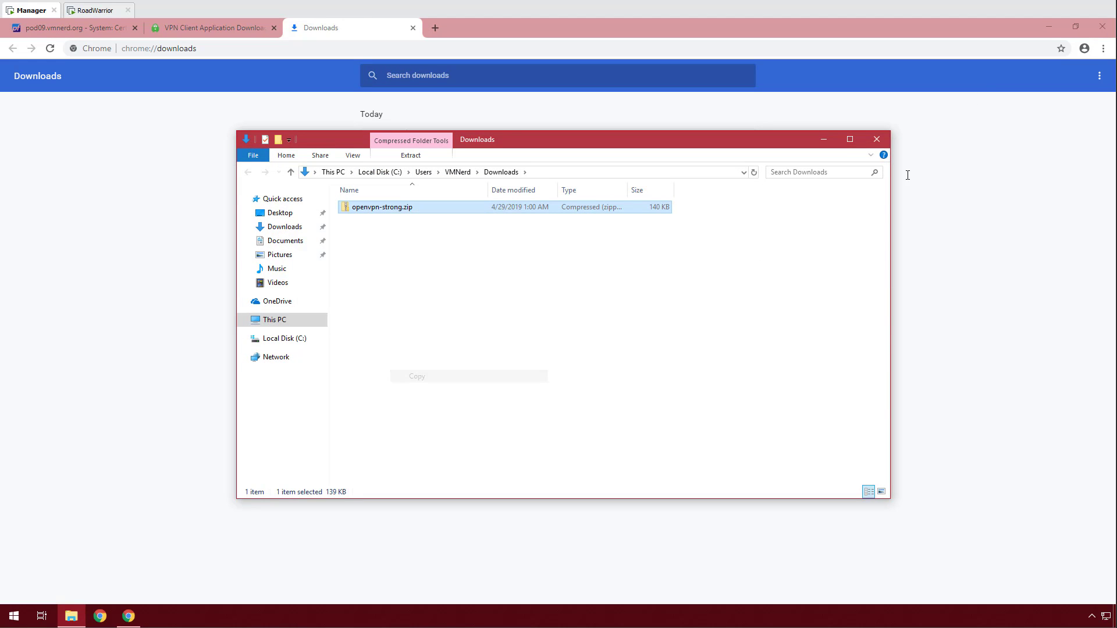
pyautogui.click(1045, 29)
pyautogui.rightClick(178, 92)
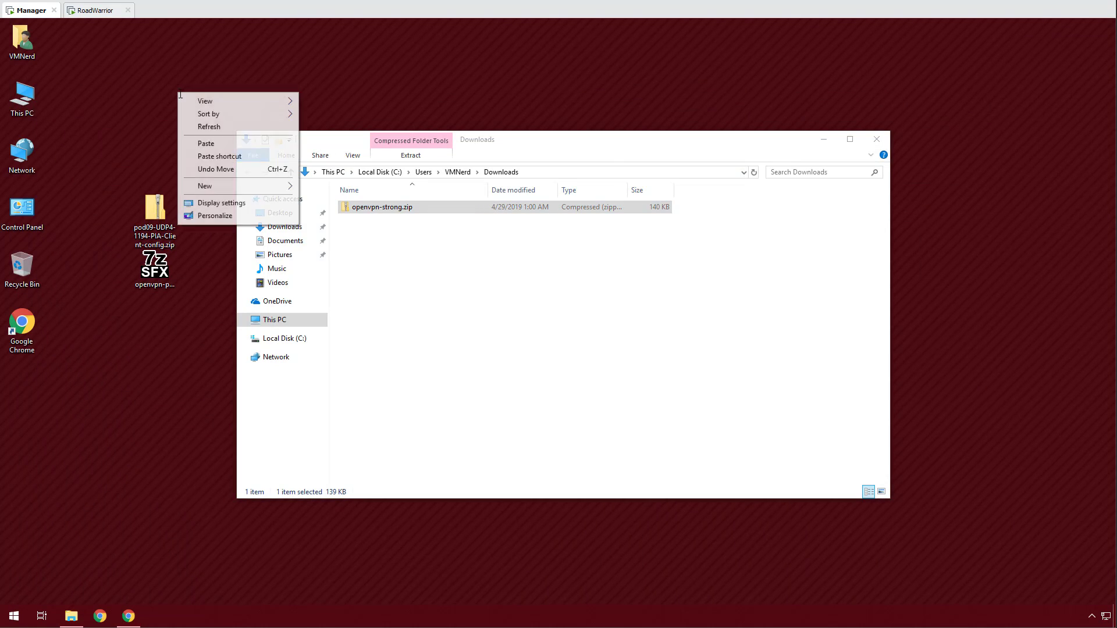
pyautogui.click(200, 143)
pyautogui.rightClick(198, 53)
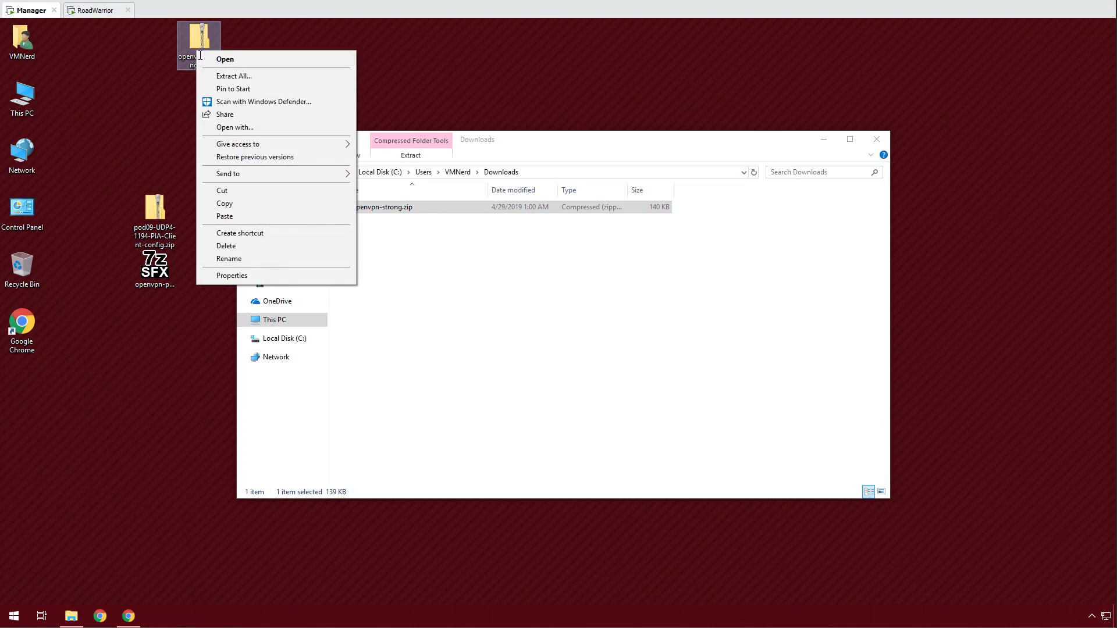
pyautogui.click(224, 74)
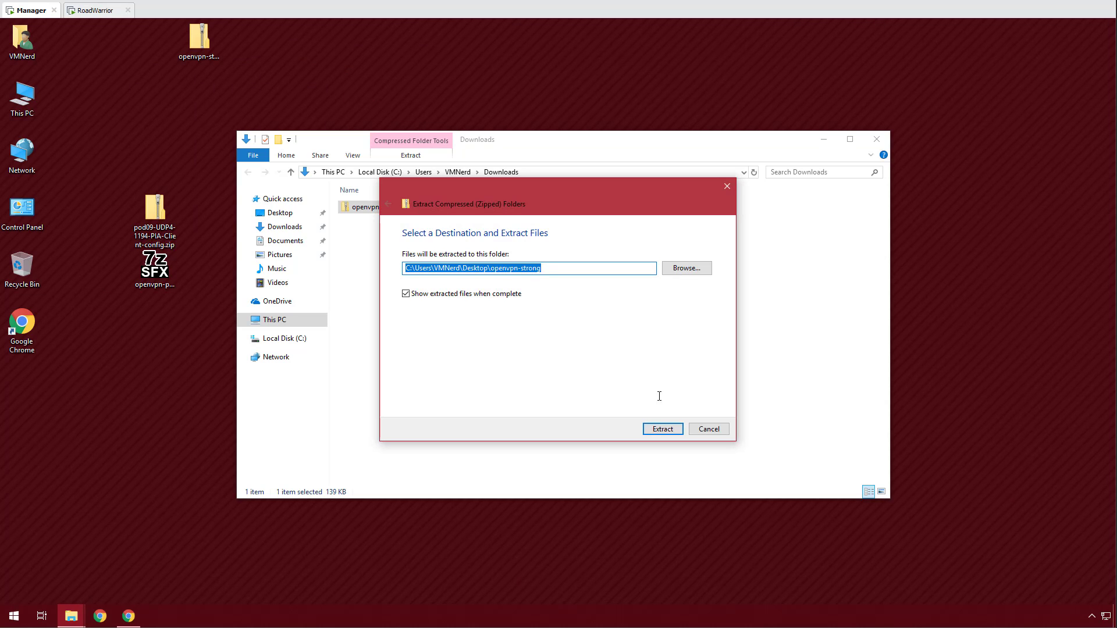
pyautogui.click(663, 429)
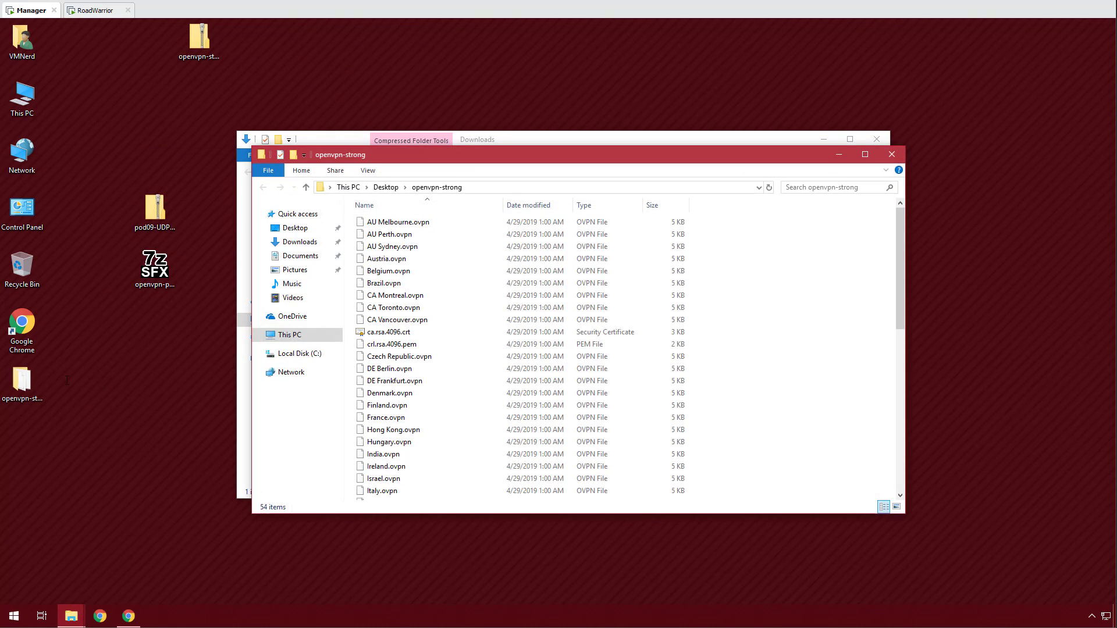
# Move US Las Vegas.ovpn from the extracted folder onto the desktop.
pyautogui.moveTo(486, 123); pyautogui.dragTo(252, 75)
pyautogui.scroll(-4, 179, 324)
pyautogui.scroll(-6, 180, 324)
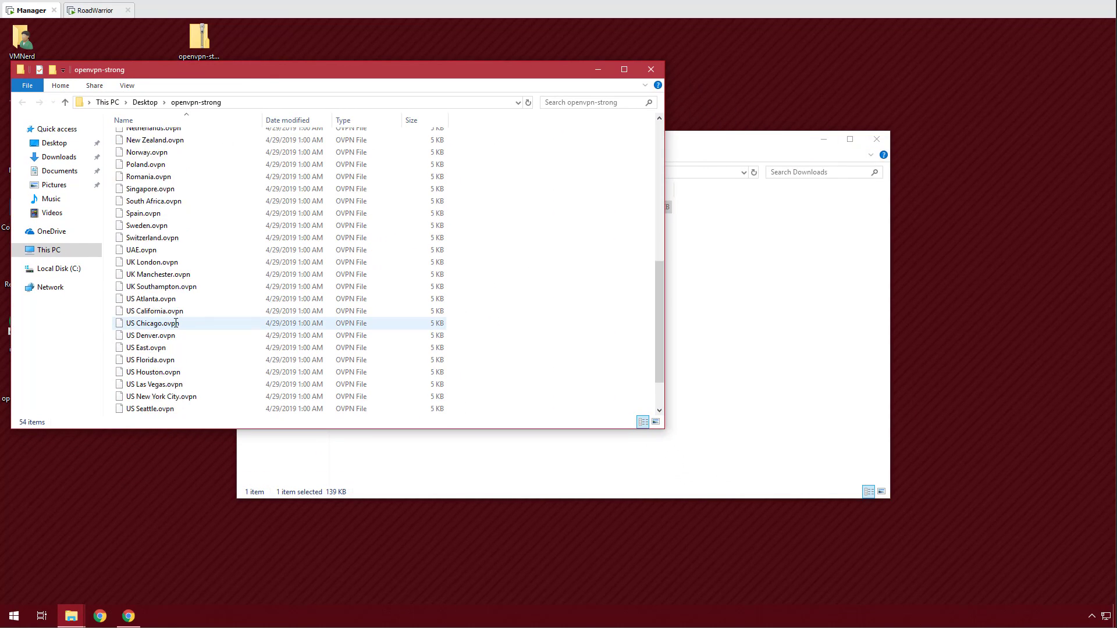
pyautogui.scroll(1, 217, 205)
pyautogui.scroll(-1, 203, 226)
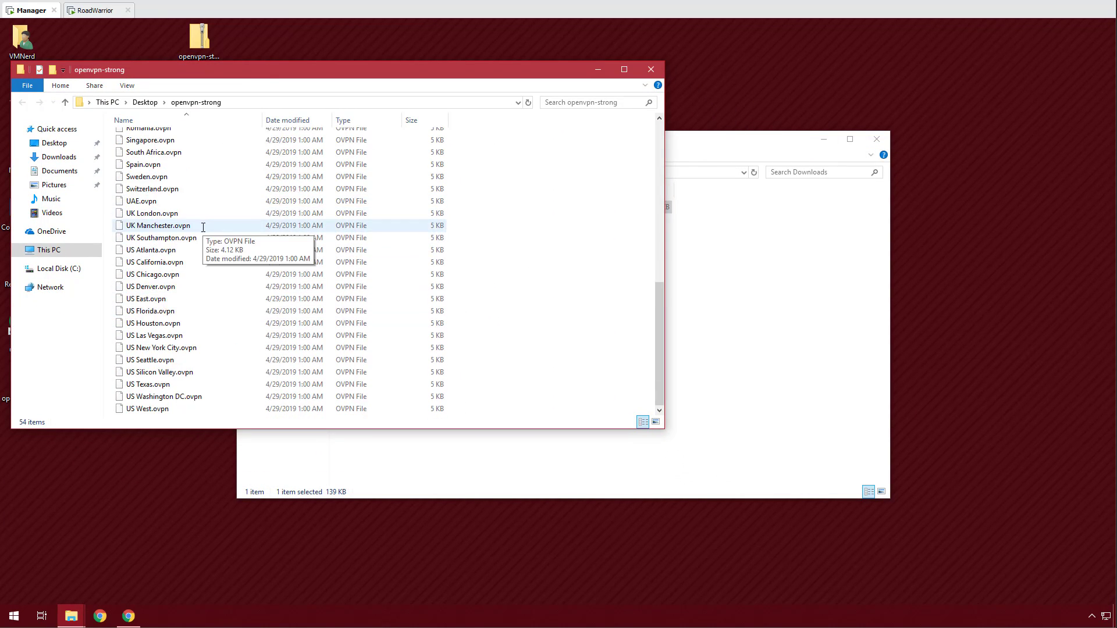
pyautogui.moveTo(153, 335); pyautogui.dragTo(199, 474)
pyautogui.click(215, 494)
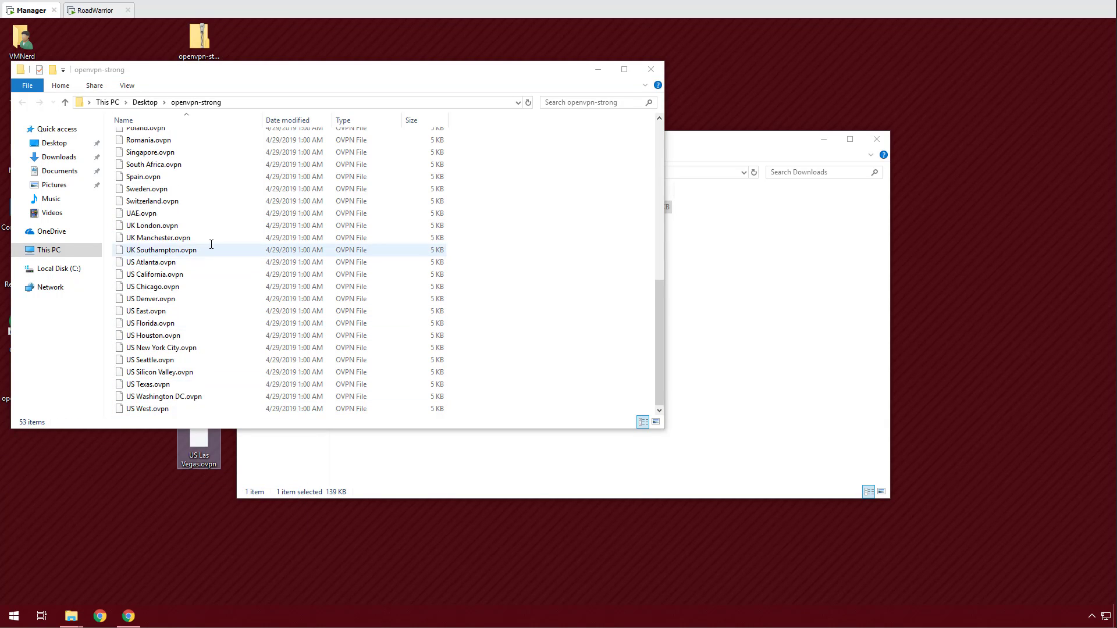
pyautogui.scroll(10, 210, 241)
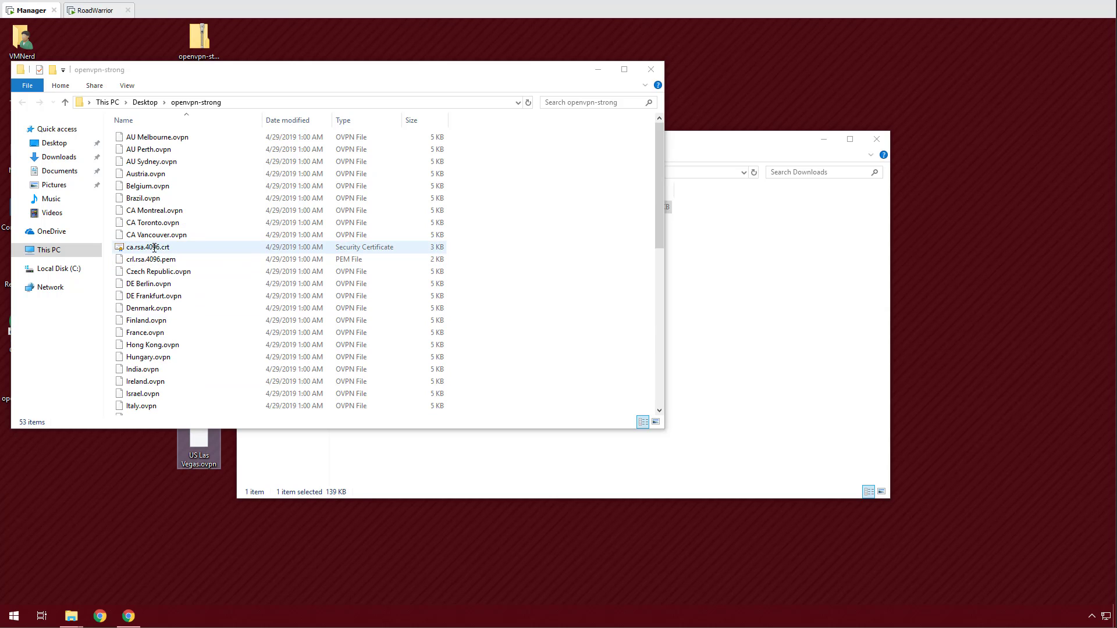
# Open ca.rsa.4096.crt in Notepad.
pyautogui.click(153, 248)
pyautogui.rightClick(153, 248)
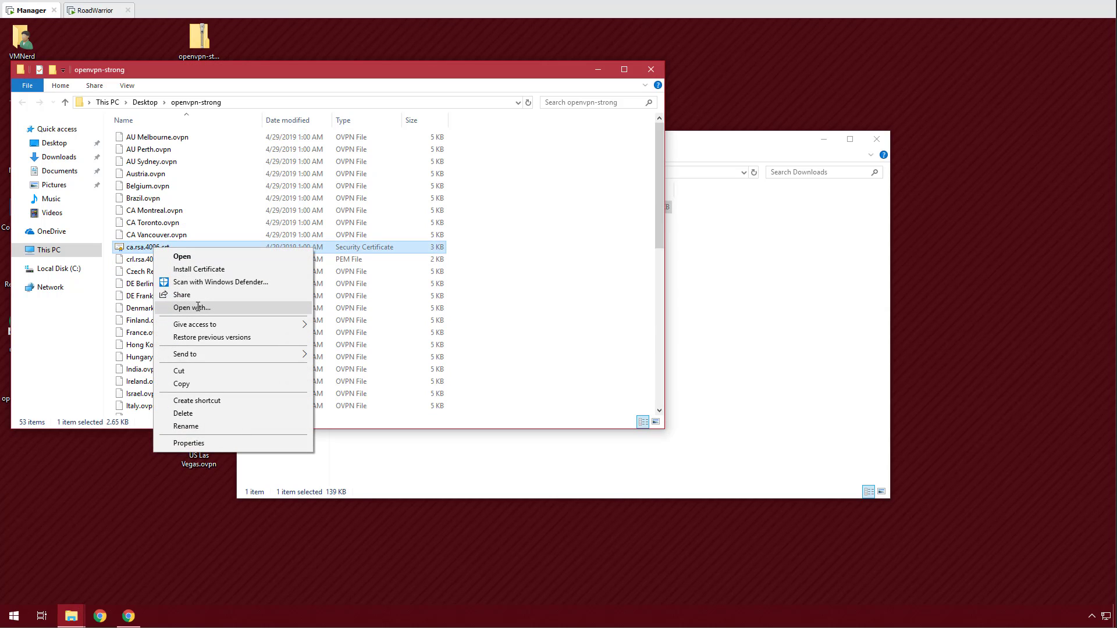
pyautogui.click(198, 307)
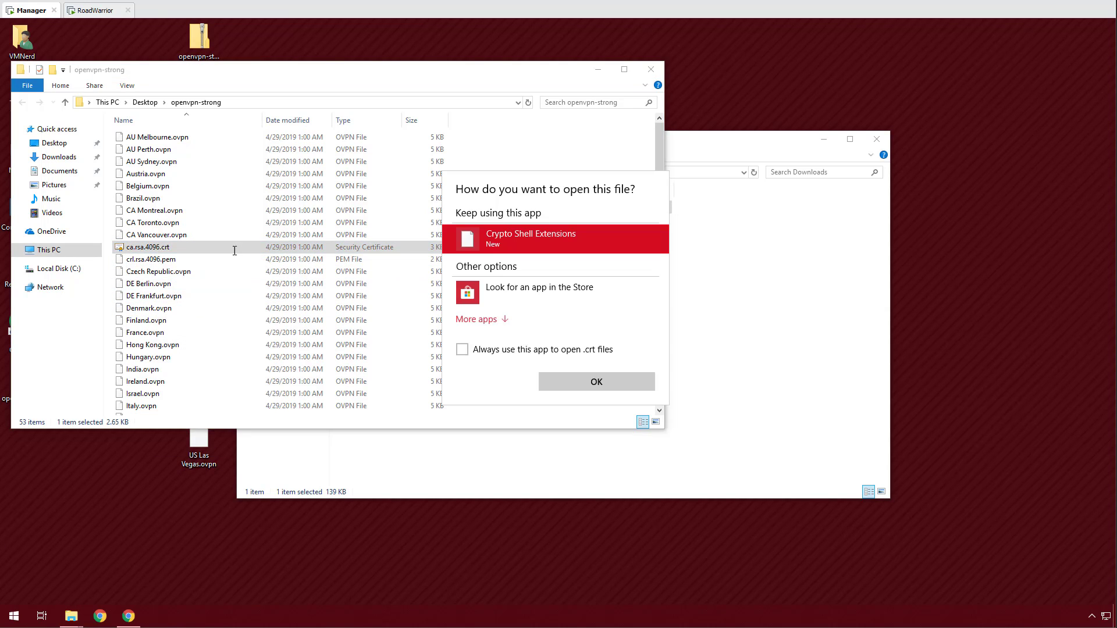
pyautogui.click(476, 319)
pyautogui.scroll(-1, 510, 319)
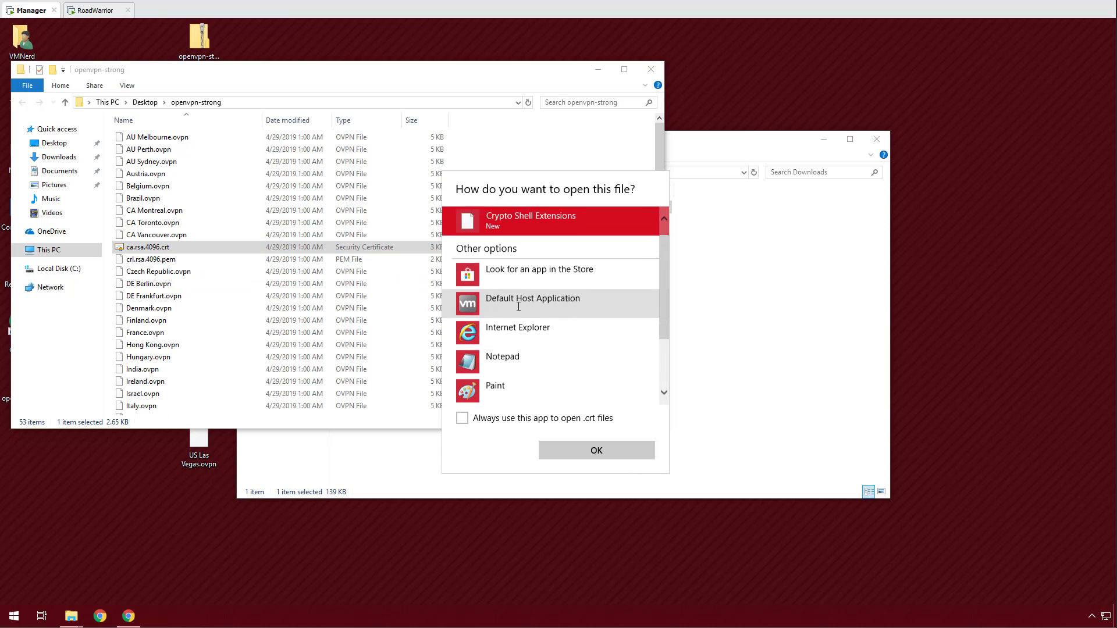
pyautogui.click(510, 319)
pyautogui.click(594, 450)
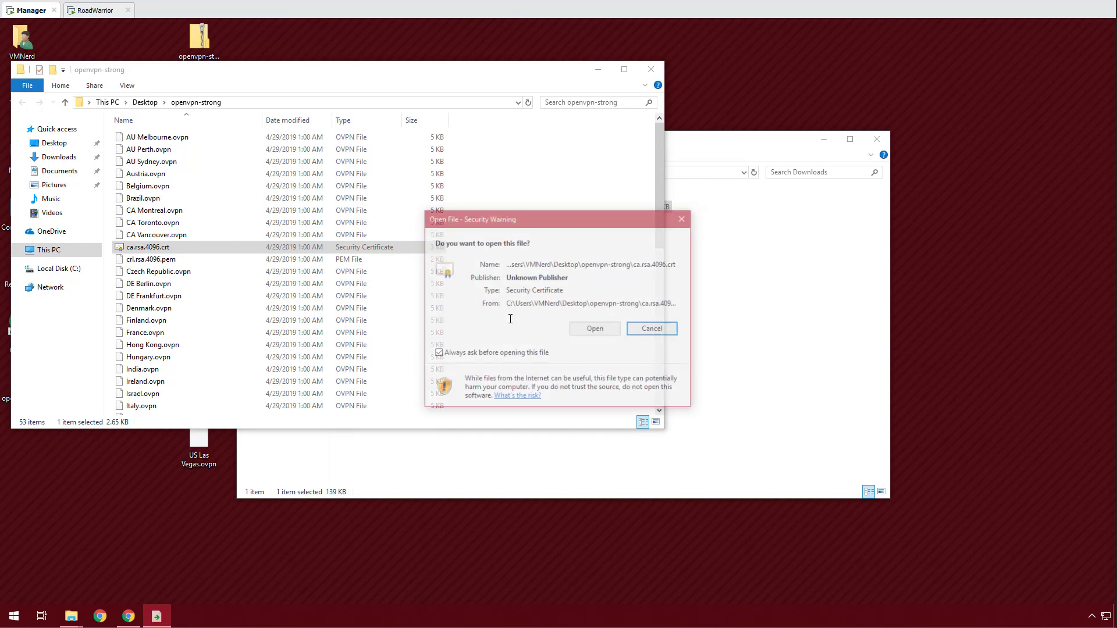
pyautogui.click(593, 329)
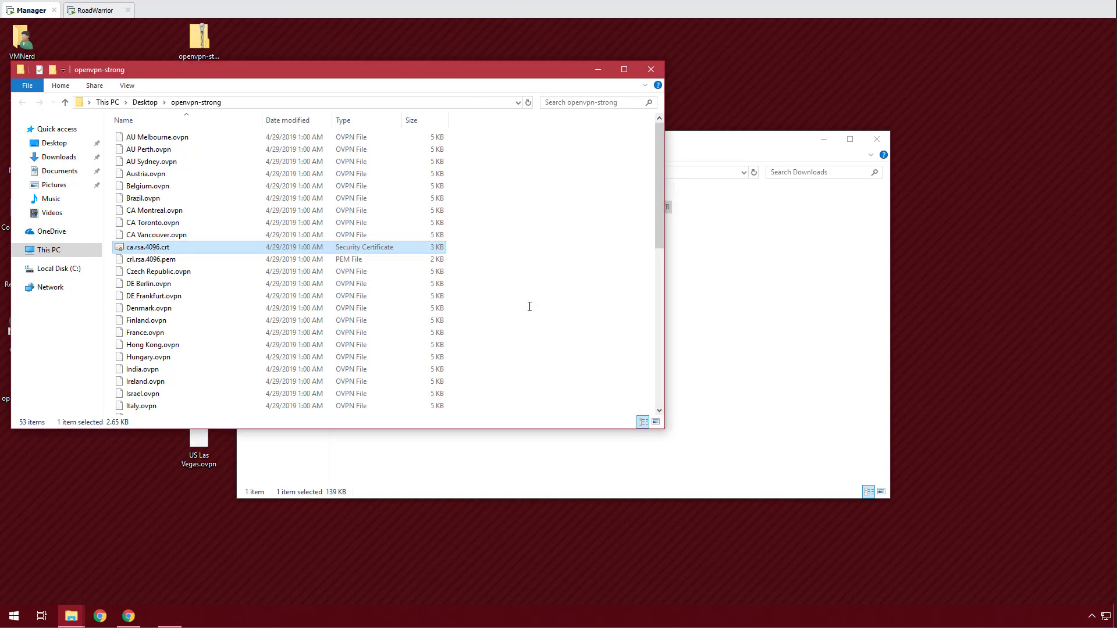
# Copy the entire certificate text, close Notepad, and minimize the folder window.
pyautogui.click(122, 130)
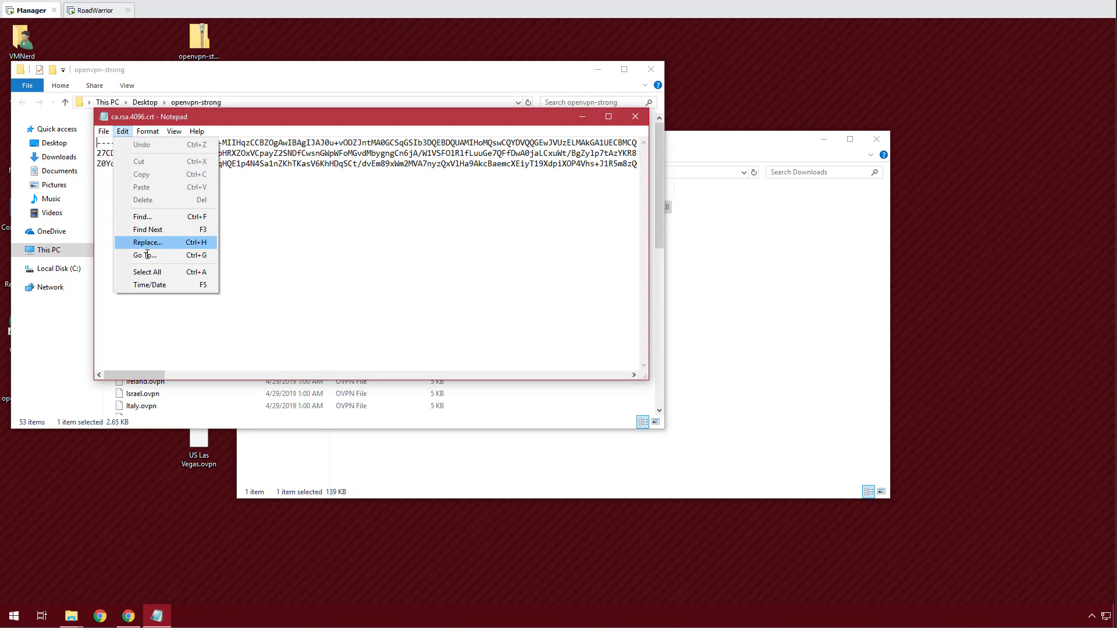
pyautogui.click(154, 271)
pyautogui.rightClick(411, 147)
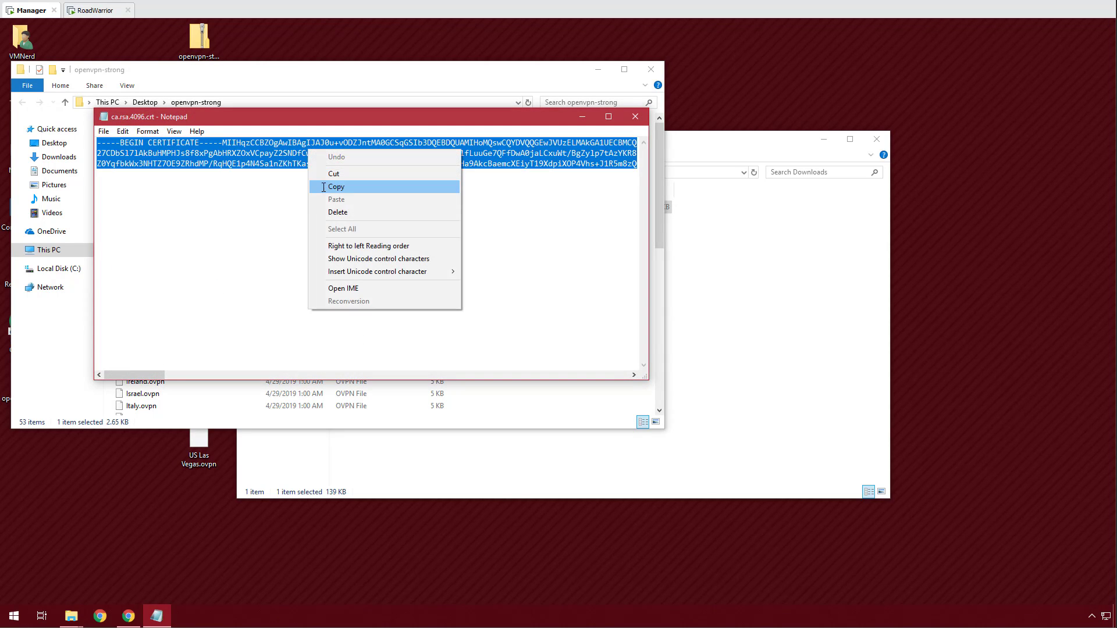
pyautogui.click(430, 184)
pyautogui.click(635, 118)
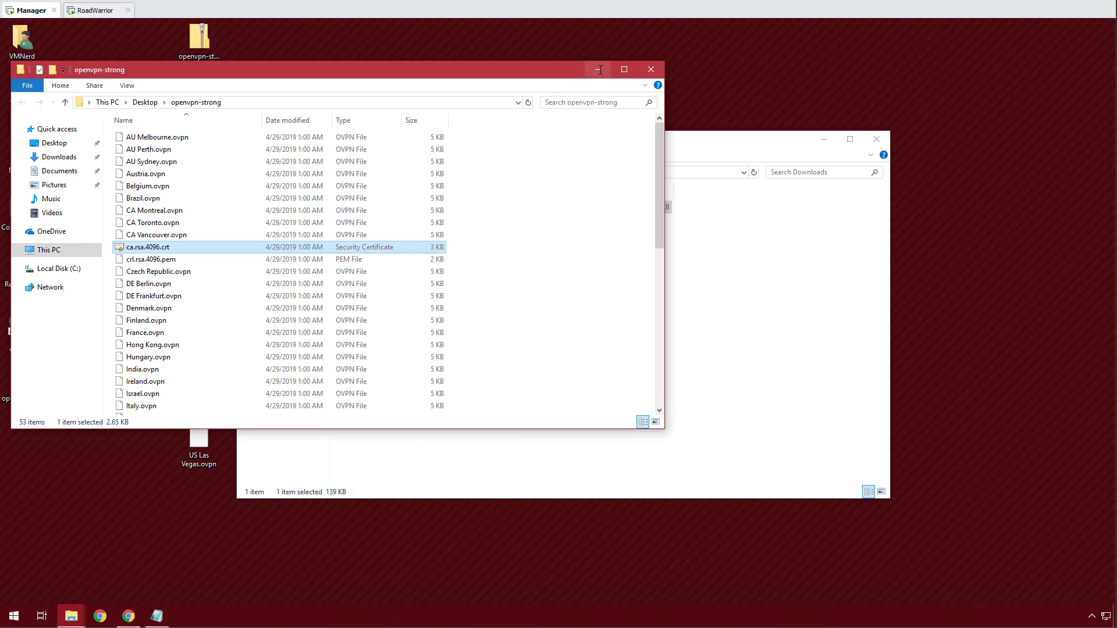
pyautogui.click(599, 70)
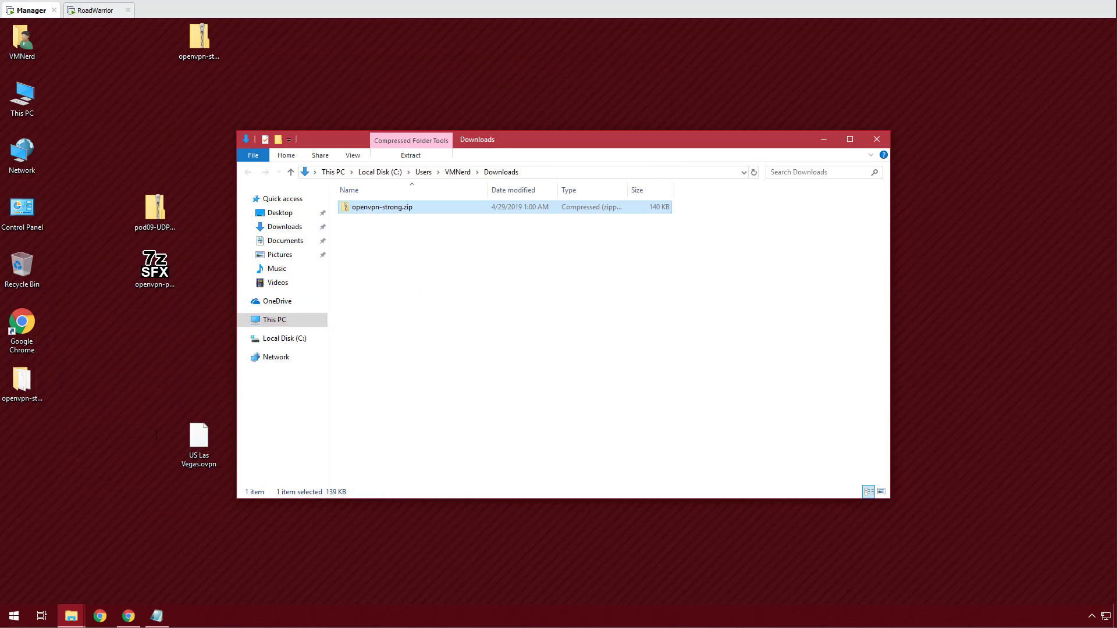
# Add CA 'PIA-CA' as an imported authority with the pasted PIA certificate, and save.
pyautogui.click(128, 616)
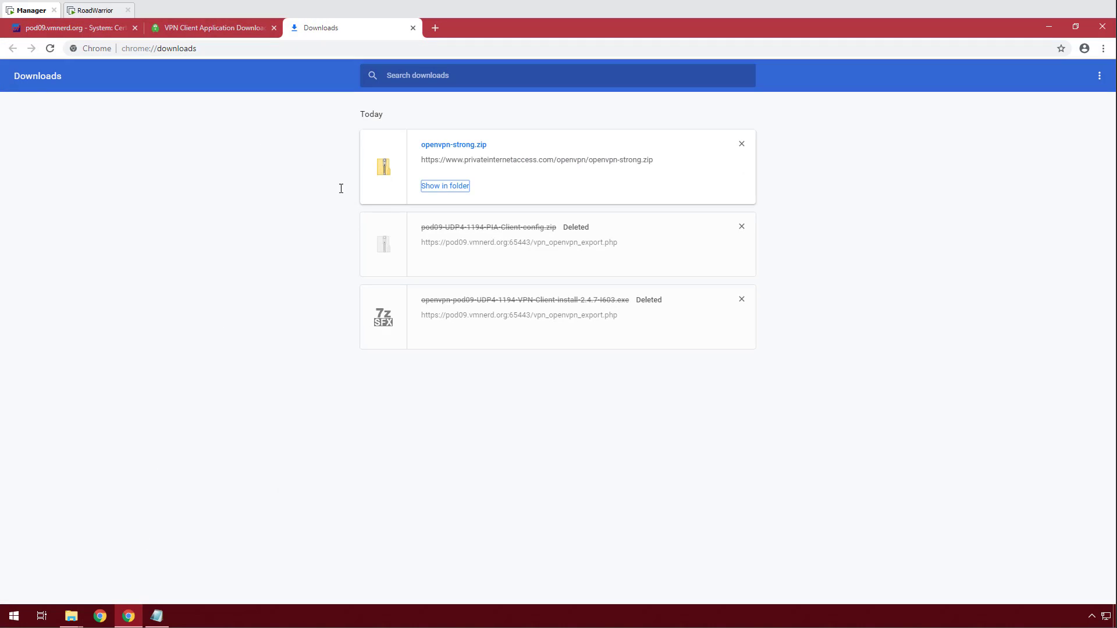
pyautogui.click(77, 28)
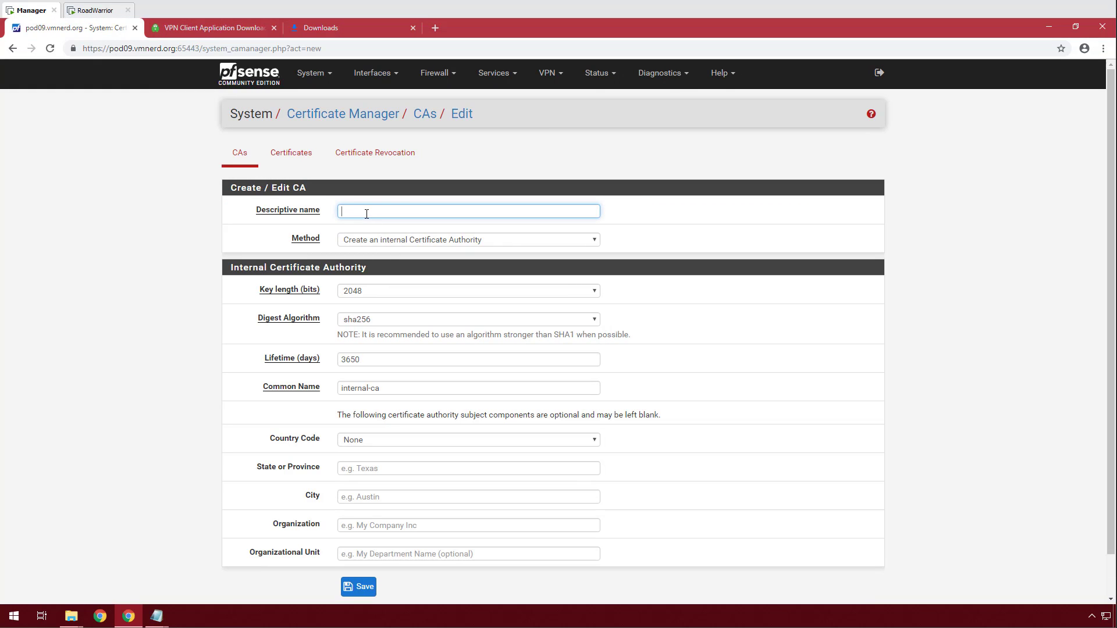
pyautogui.click(366, 213)
pyautogui.write('P')
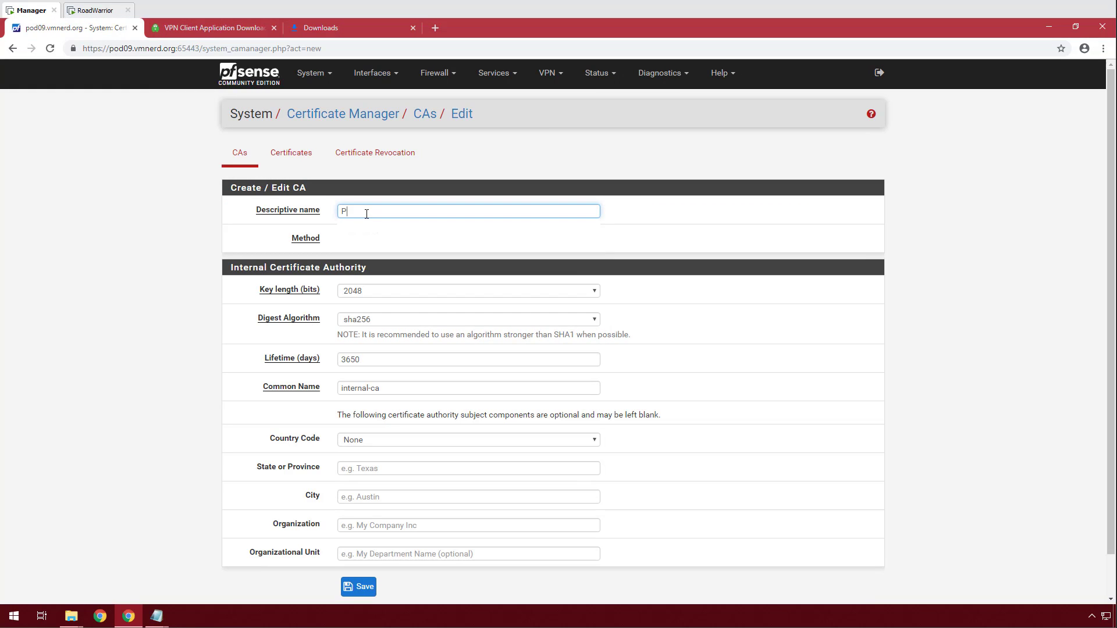
pyautogui.write('IA-CA')
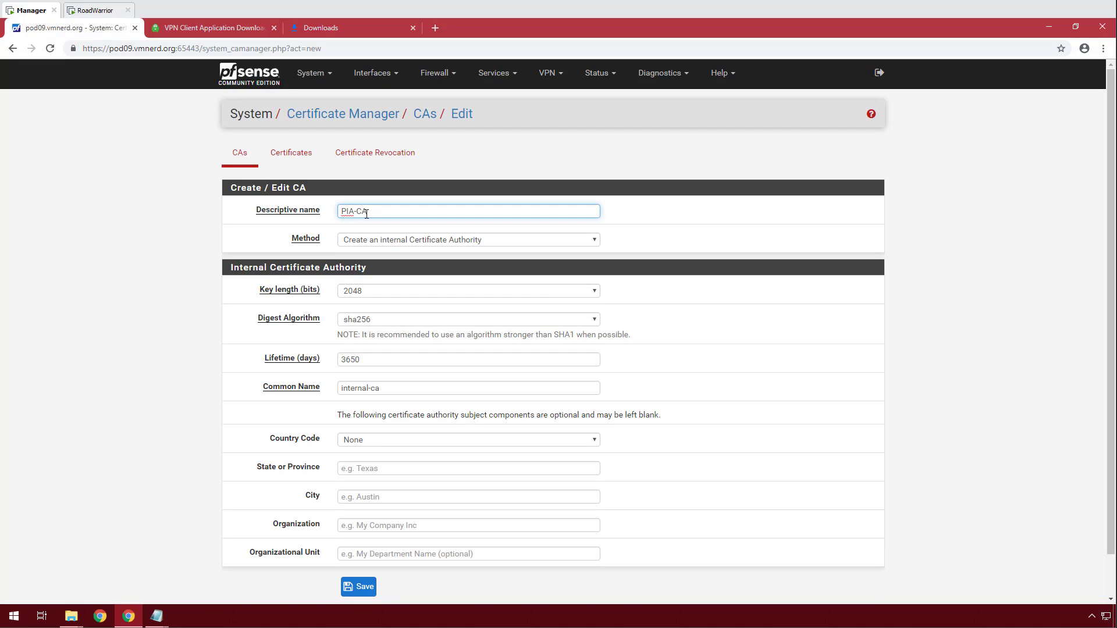
pyautogui.click(390, 241)
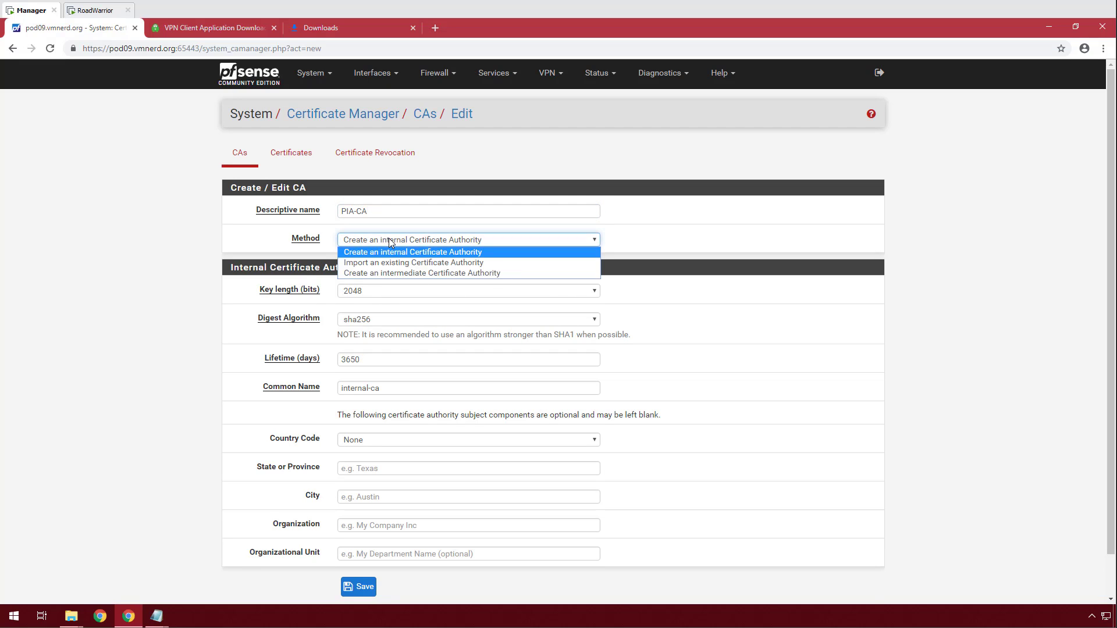
pyautogui.click(384, 259)
pyautogui.click(377, 305)
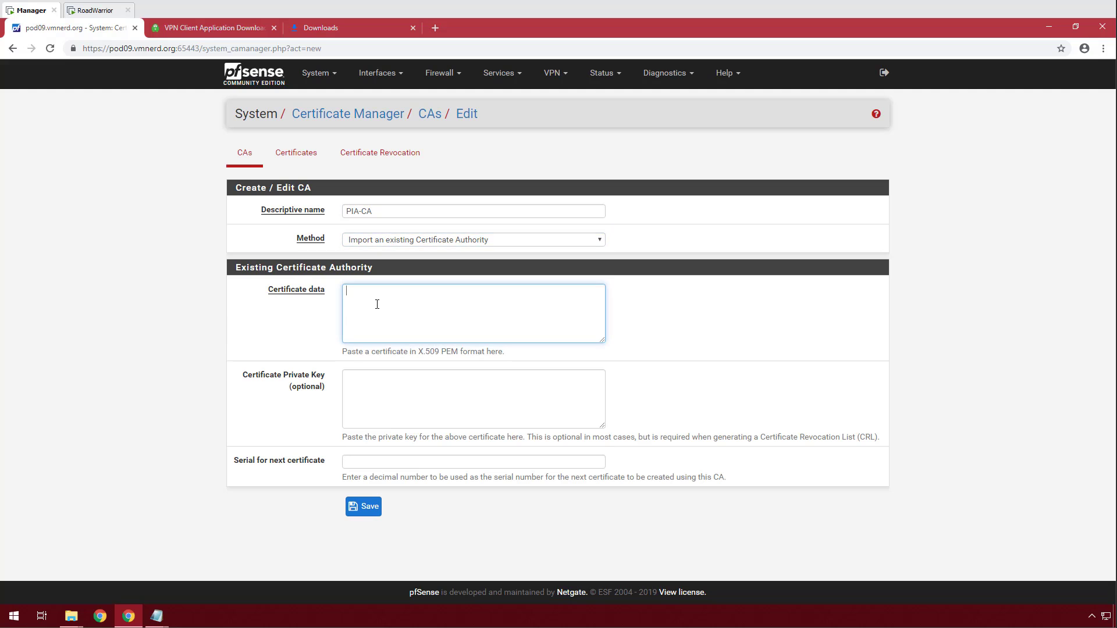
pyautogui.hotkey('ctrl', 'v')
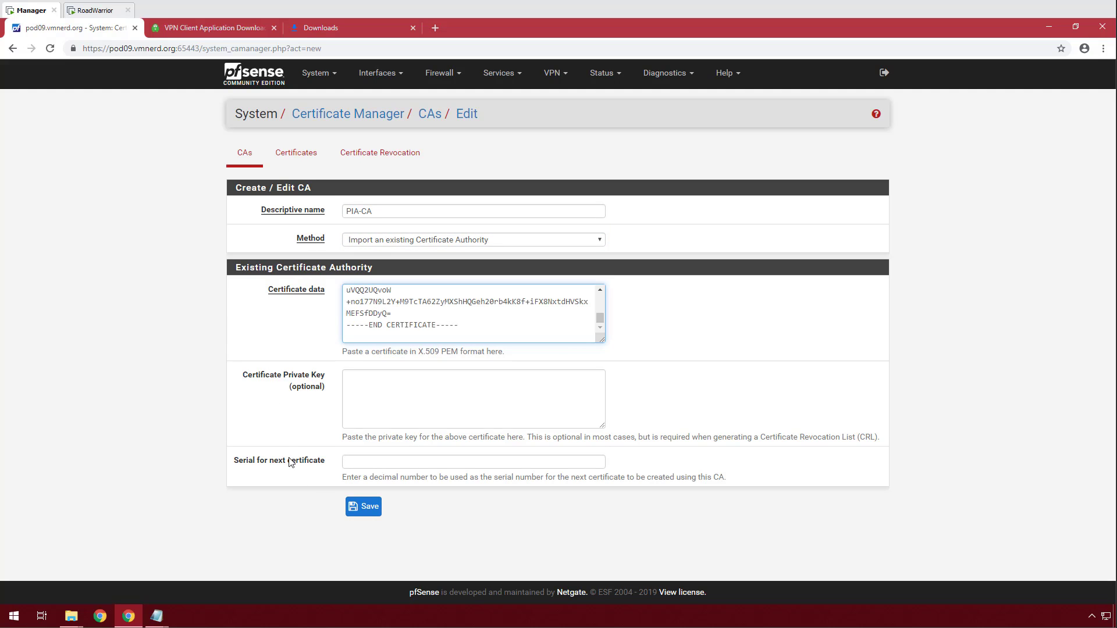
pyautogui.click(362, 507)
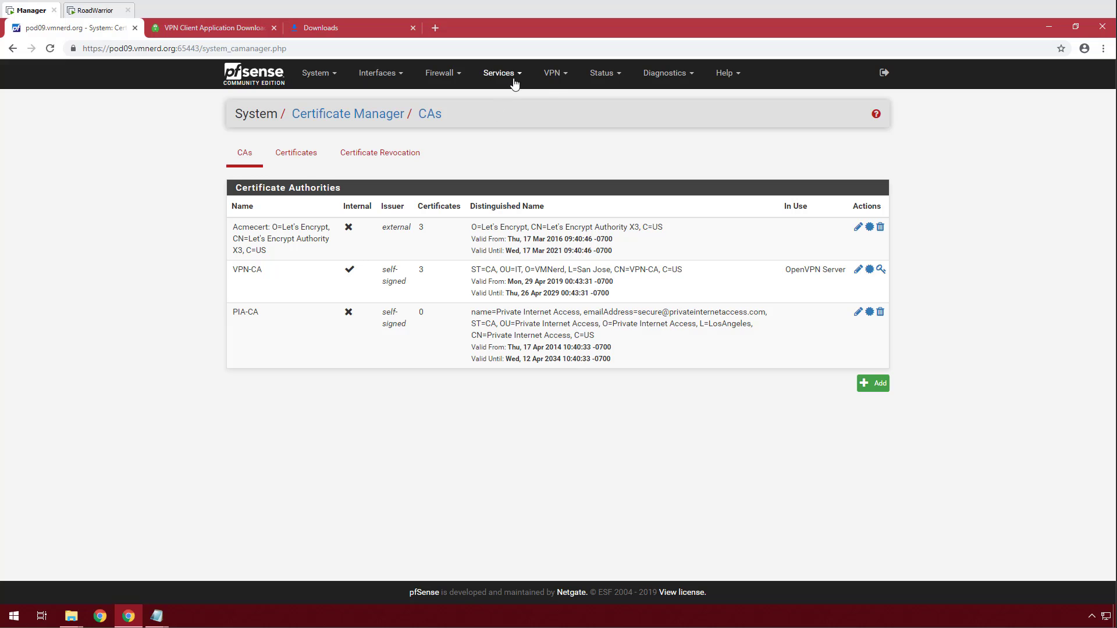
# Go to VPN > OpenVPN > Clients in pfSense.
pyautogui.click(553, 74)
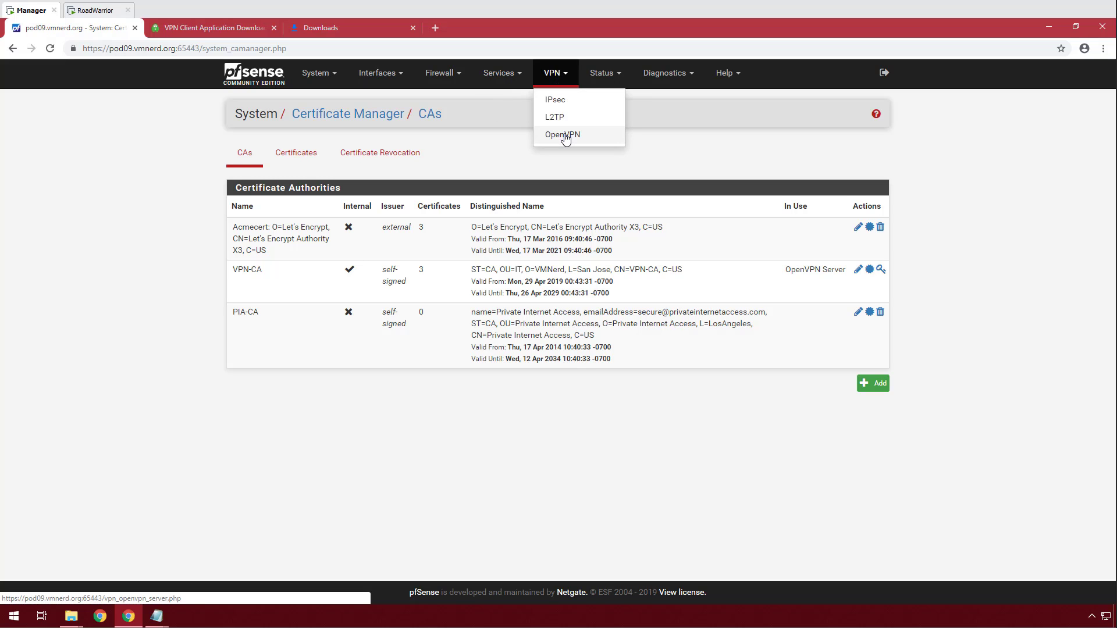
pyautogui.click(564, 135)
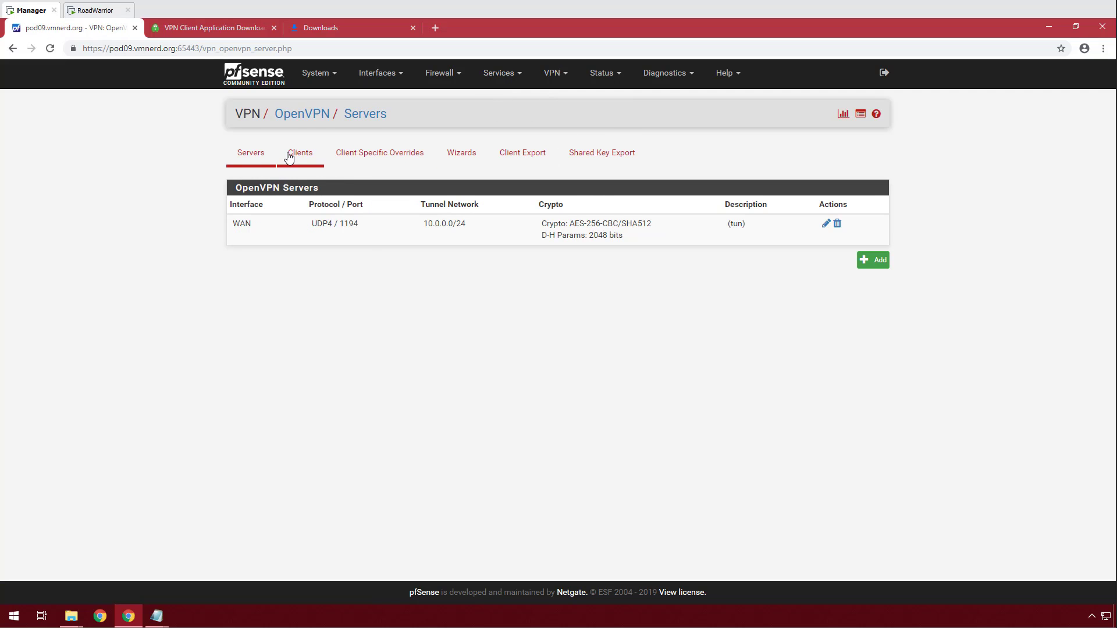
pyautogui.click(289, 155)
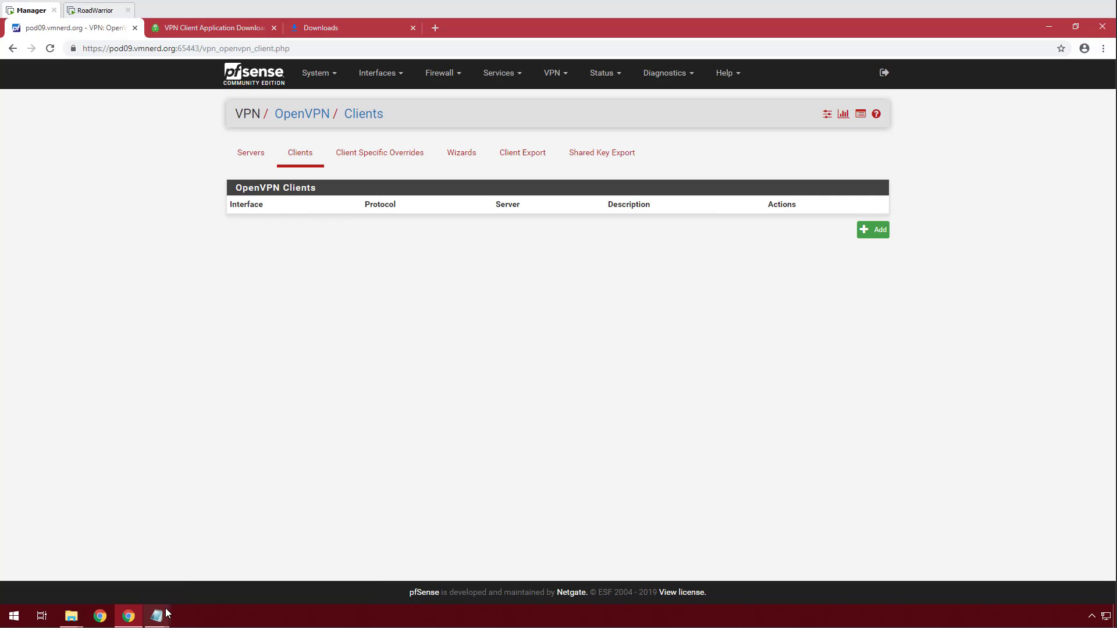
# Hide the openvpn-strong folder and browser to reach US Las Vegas.ovpn on the desktop.
pyautogui.click(71, 616)
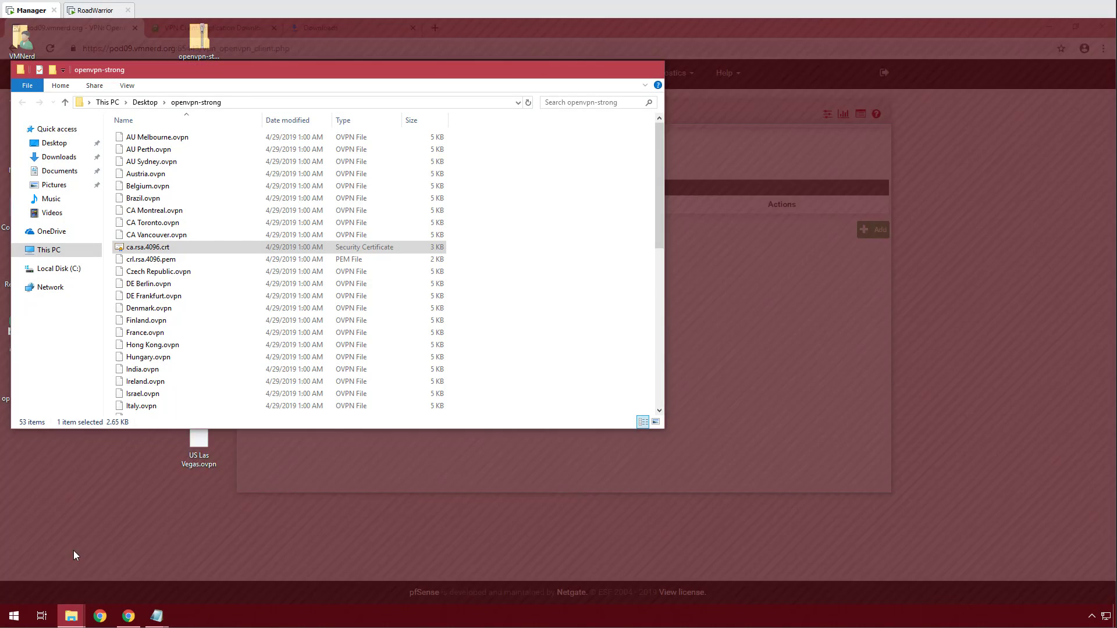
pyautogui.click(58, 562)
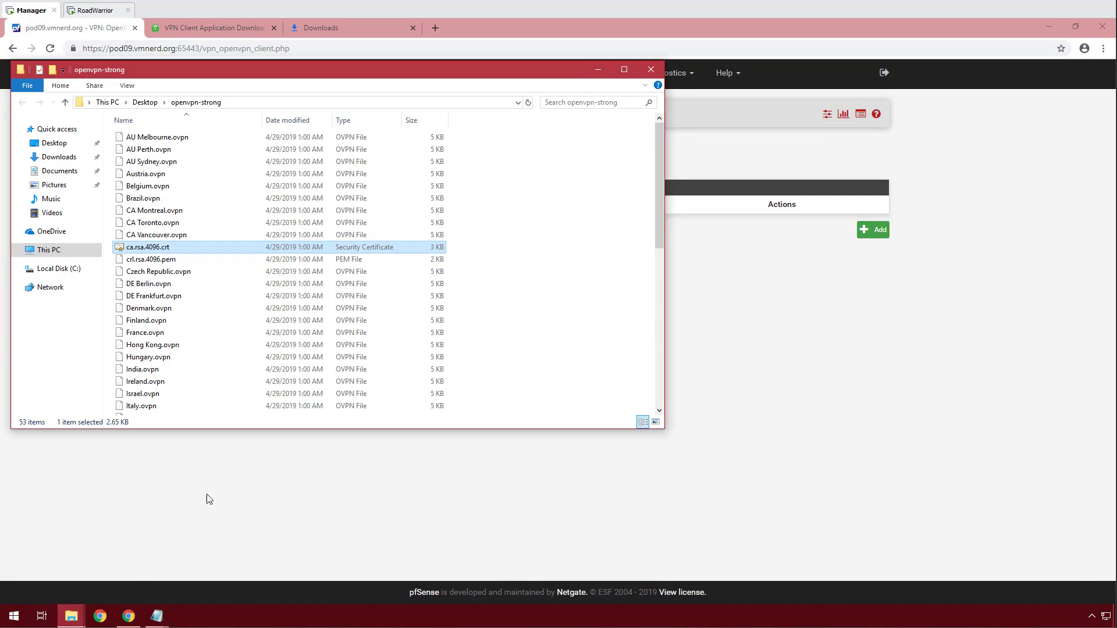
pyautogui.click(598, 70)
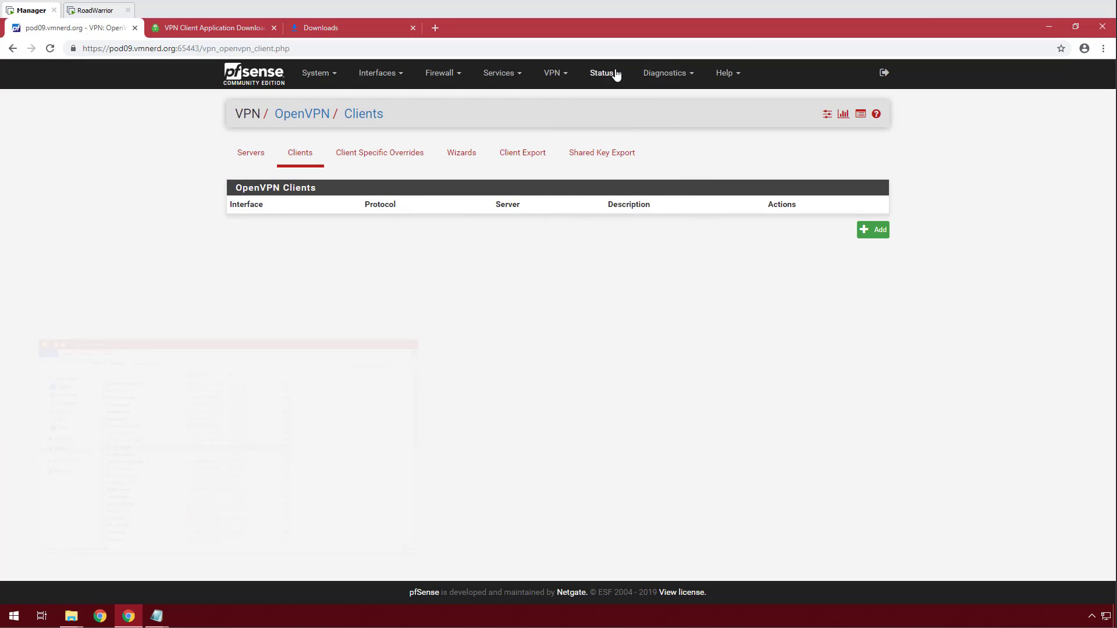
pyautogui.click(1050, 28)
pyautogui.click(198, 443)
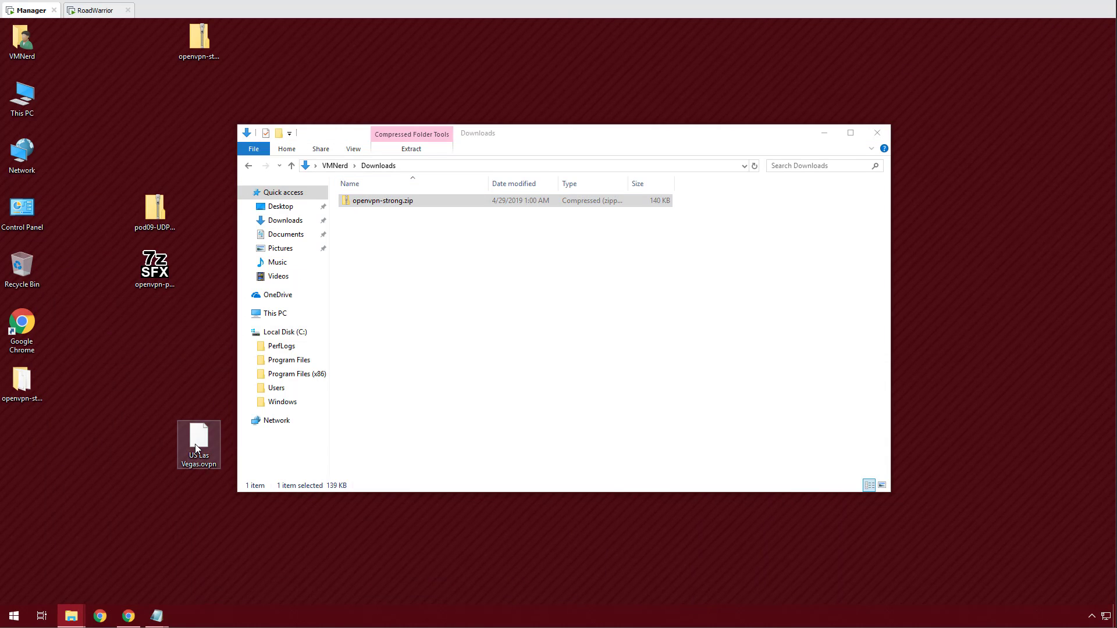
pyautogui.rightClick(196, 444)
# Open US Las Vegas.ovpn with WordPad, then return to the pfSense Clients page.
pyautogui.click(249, 274)
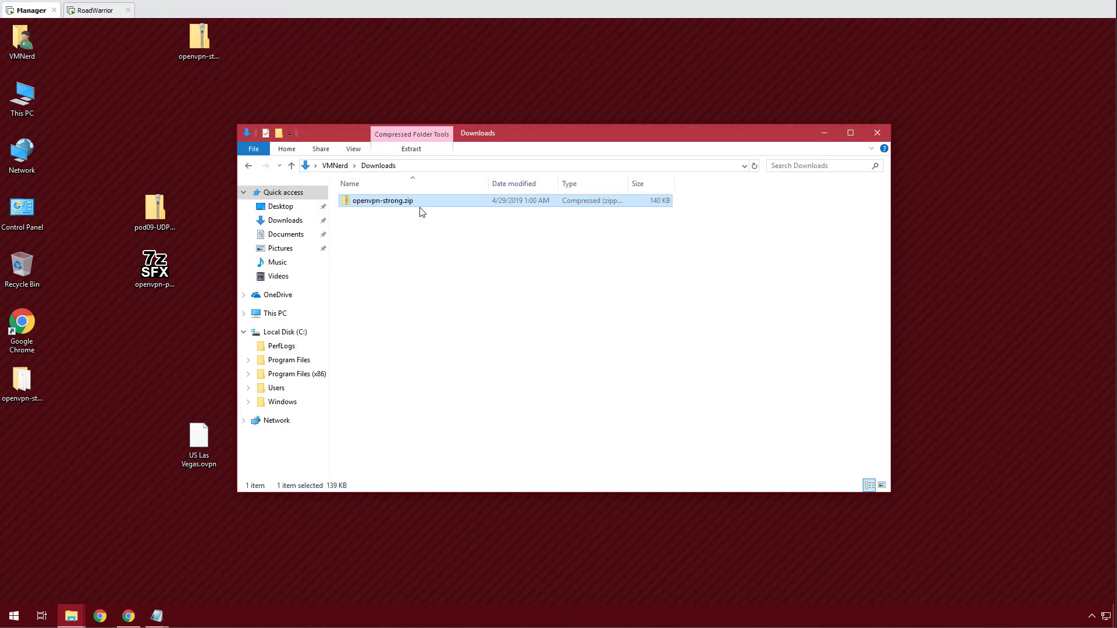
pyautogui.click(475, 277)
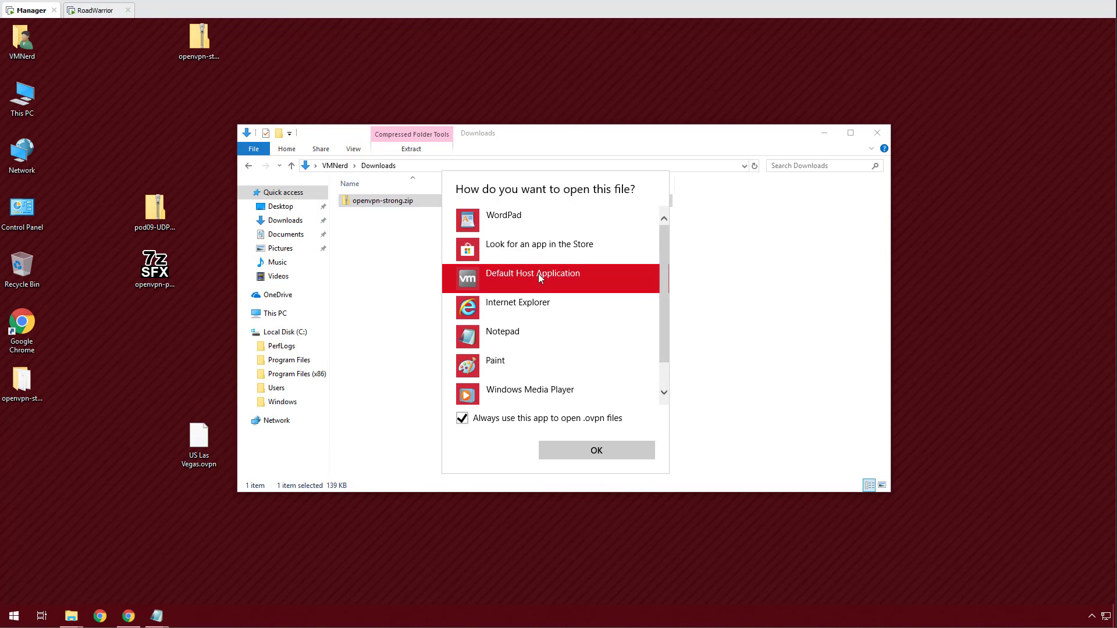
pyautogui.scroll(-1, 524, 279)
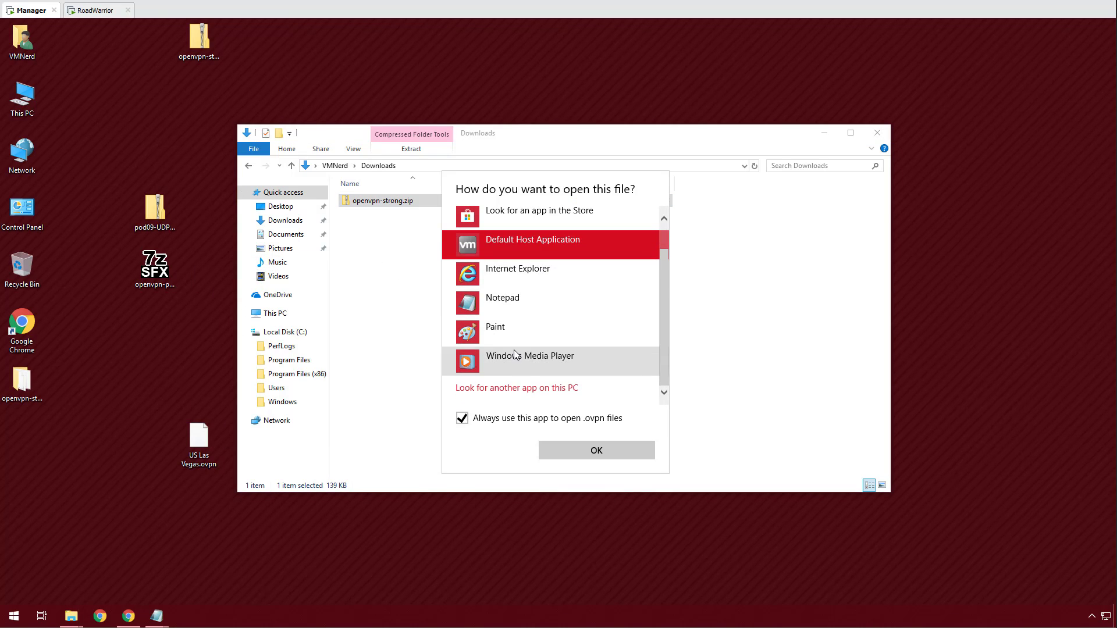
pyautogui.scroll(1, 535, 285)
pyautogui.click(511, 225)
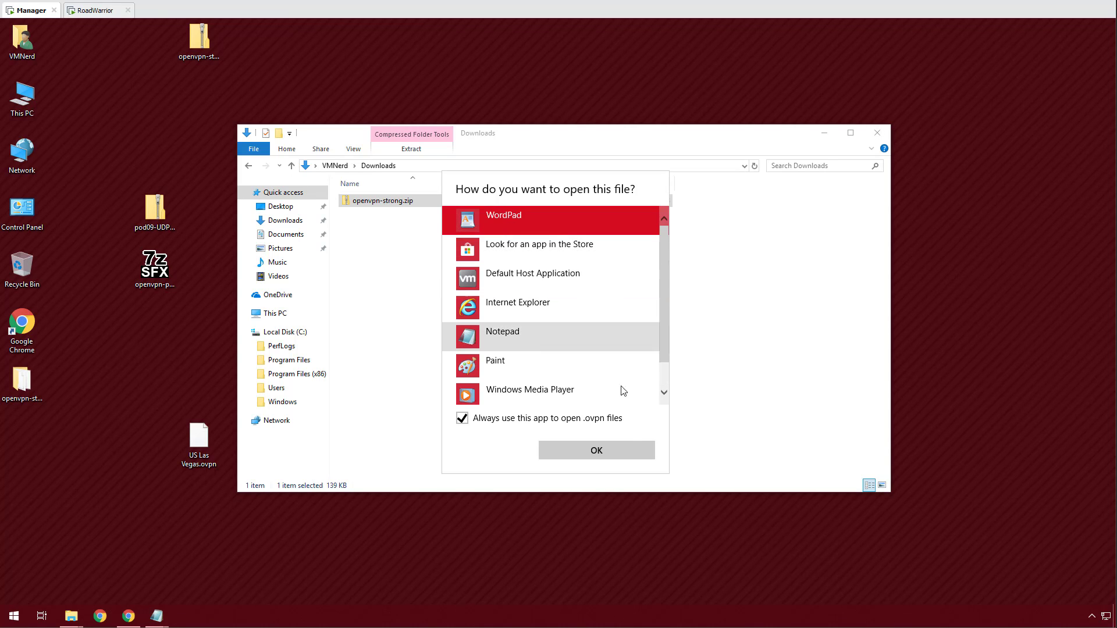
pyautogui.click(599, 451)
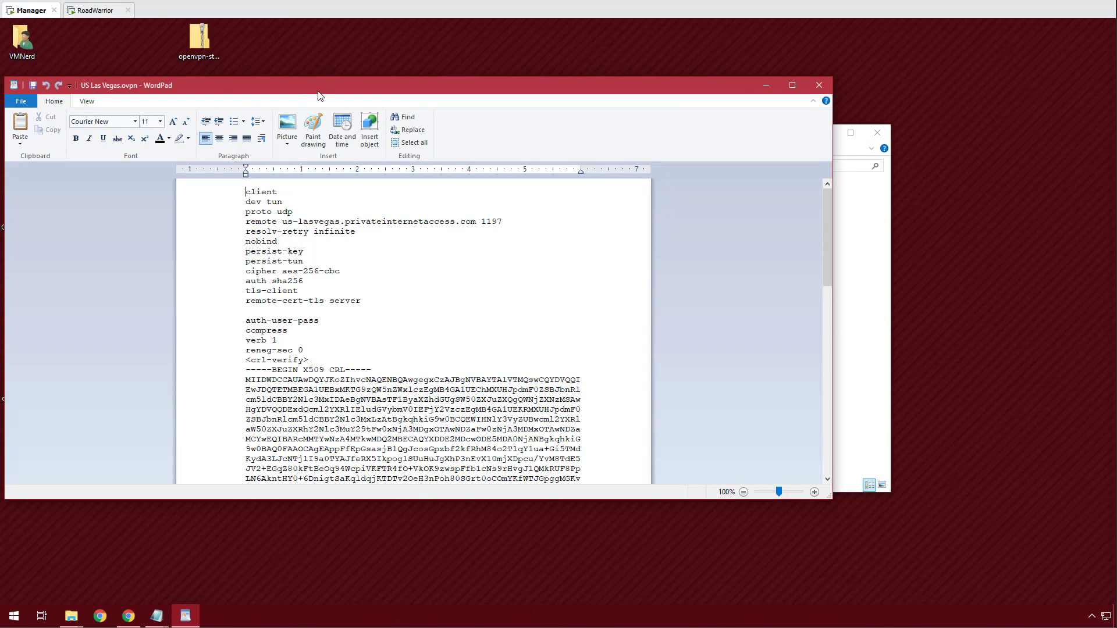
pyautogui.moveTo(319, 93); pyautogui.dragTo(324, 67)
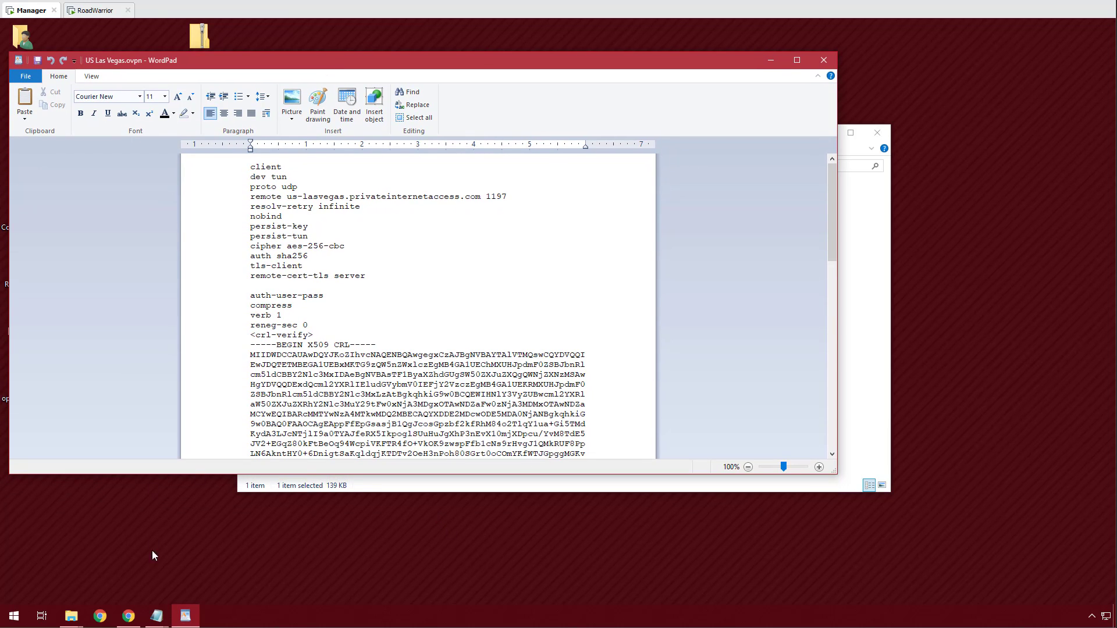
pyautogui.click(129, 616)
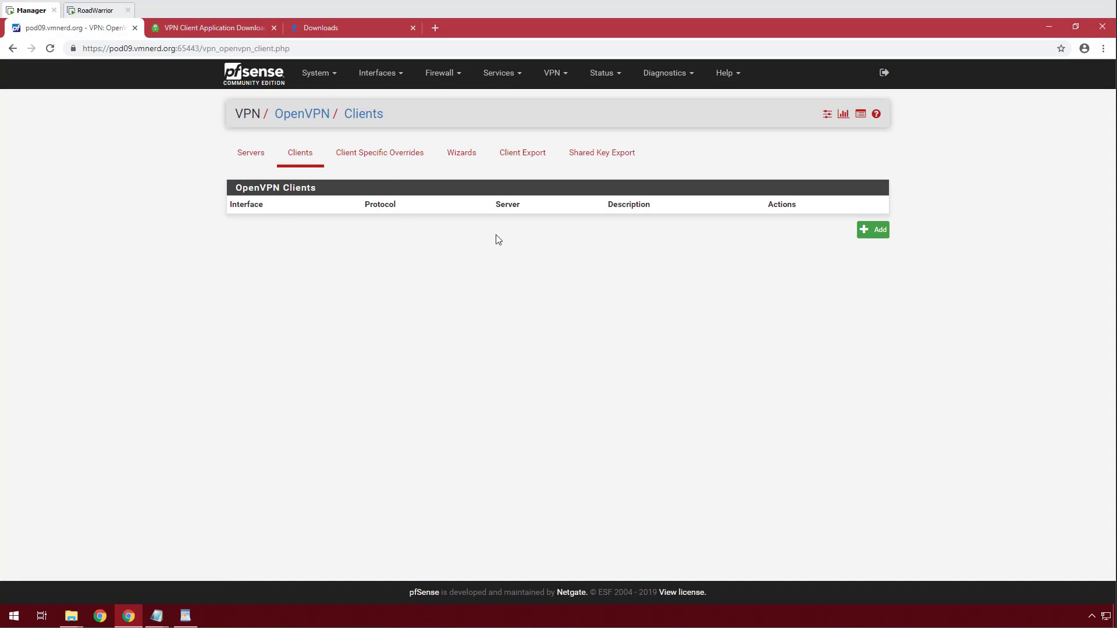
# Start a new OpenVPN client and place the browser beside the WordPad profile.
pyautogui.click(873, 230)
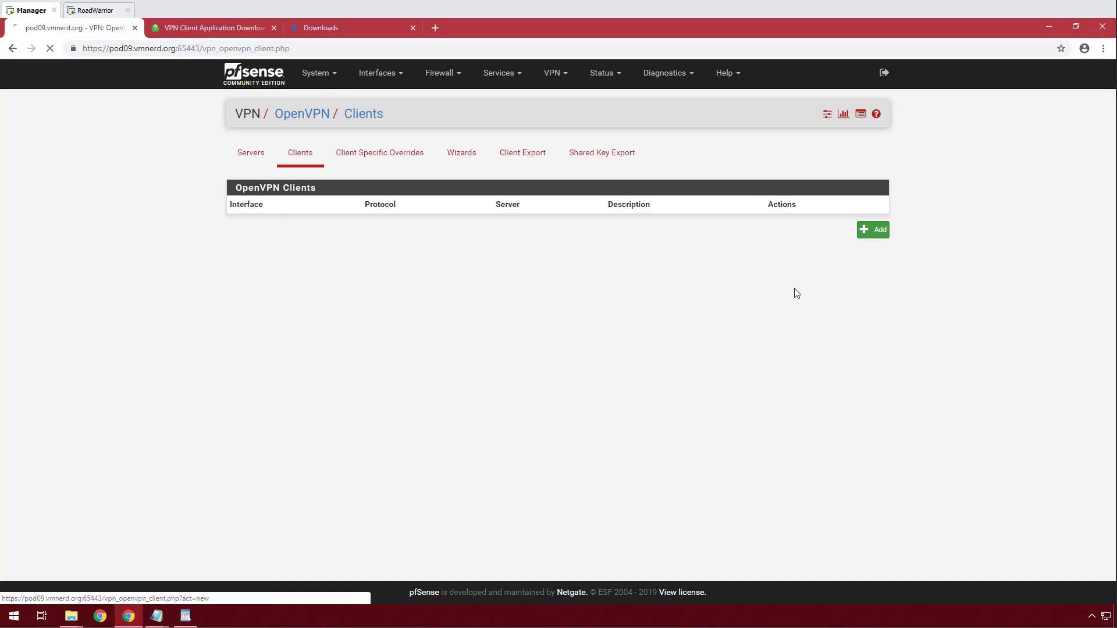
pyautogui.doubleClick(473, 23)
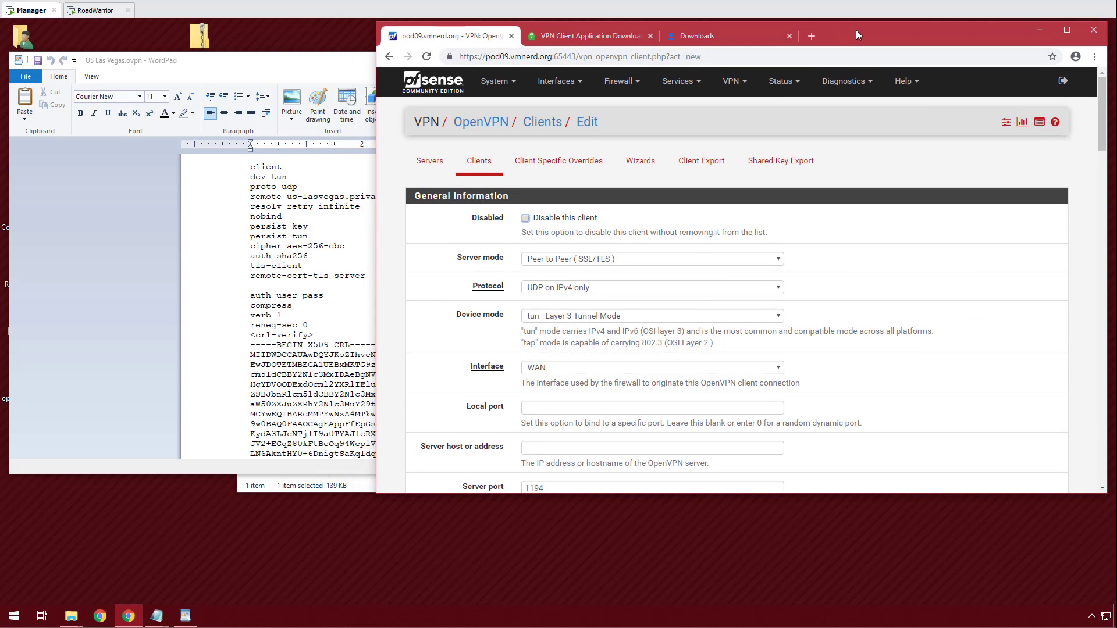
pyautogui.moveTo(803, 46); pyautogui.dragTo(843, 48)
pyautogui.moveTo(366, 68); pyautogui.dragTo(186, 67)
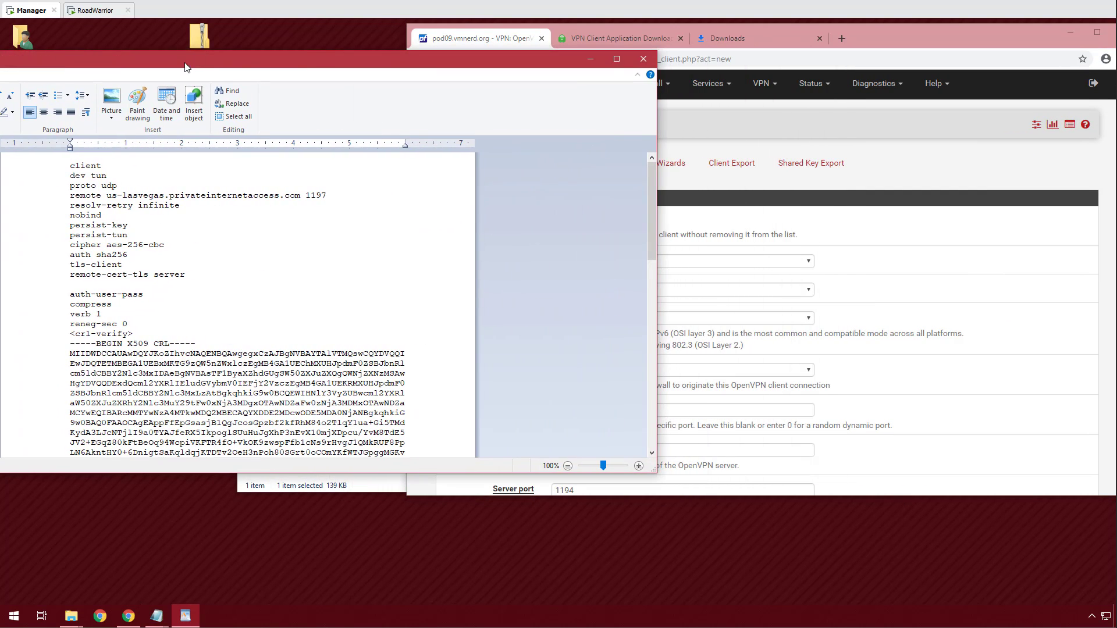
pyautogui.moveTo(933, 37); pyautogui.dragTo(858, 47)
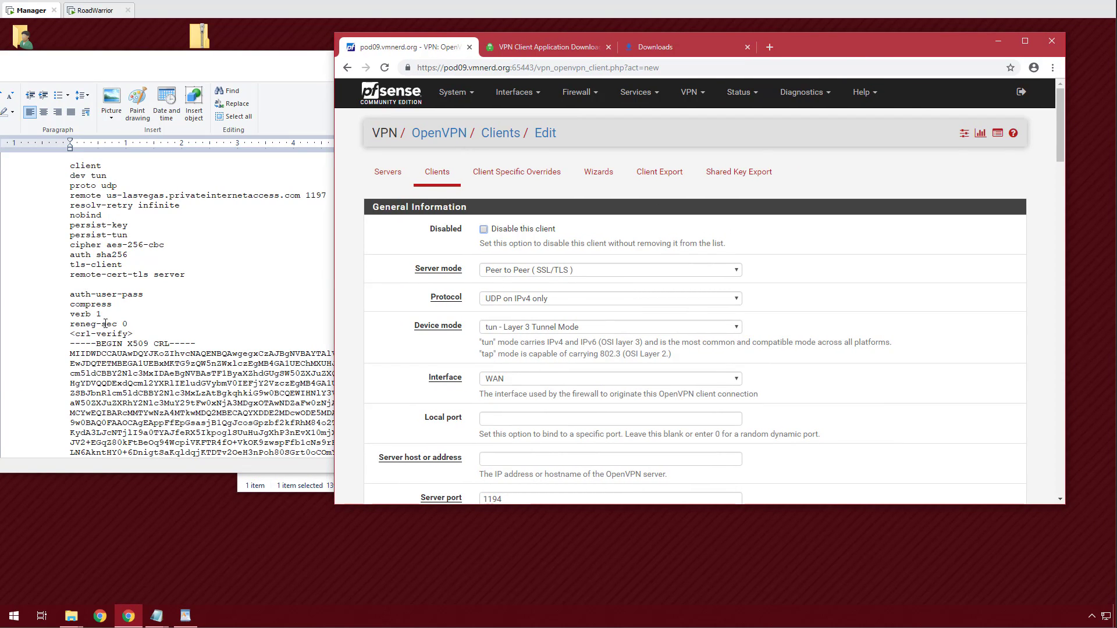
# Scroll through the PIA profile in WordPad and mark the tls-client line.
pyautogui.click(148, 325)
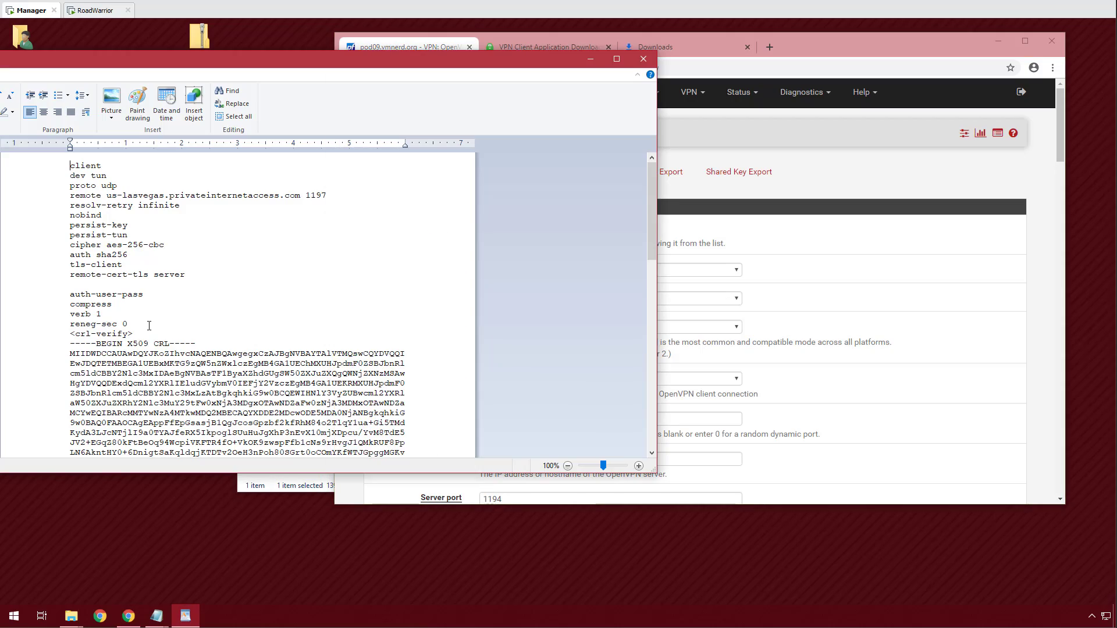
pyautogui.scroll(-12, 161, 327)
pyautogui.scroll(-6, 161, 327)
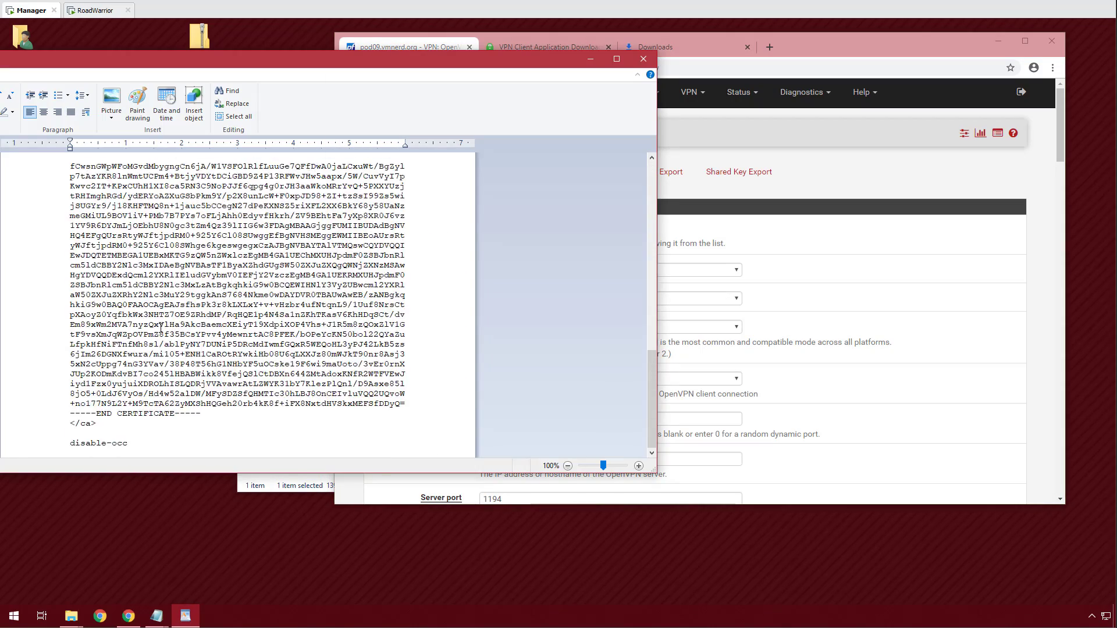
pyautogui.scroll(10, 160, 327)
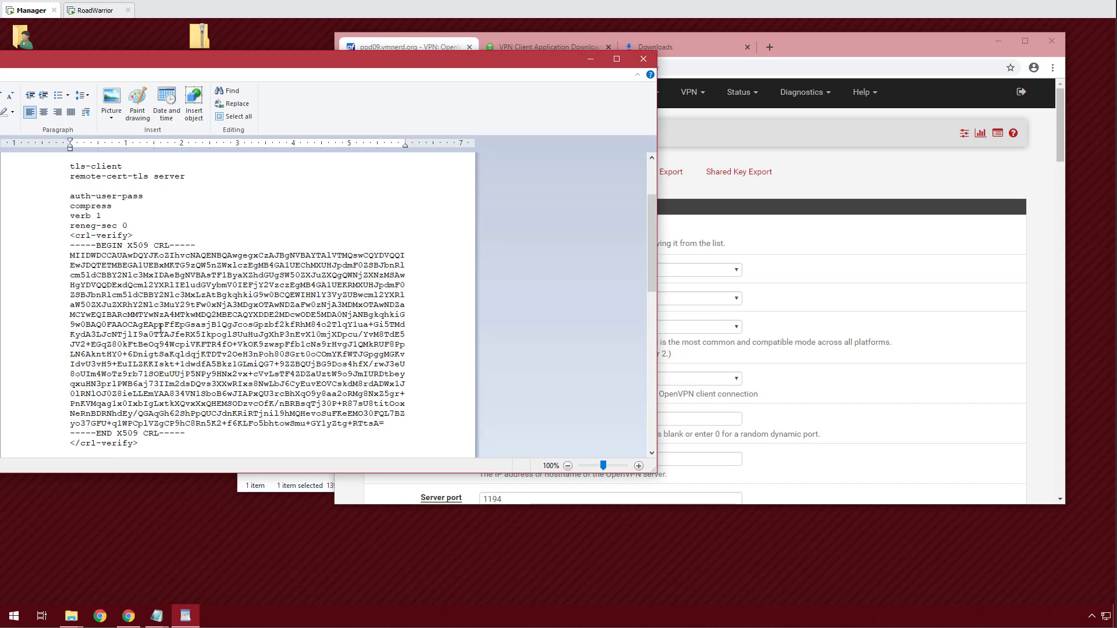
pyautogui.scroll(3, 160, 328)
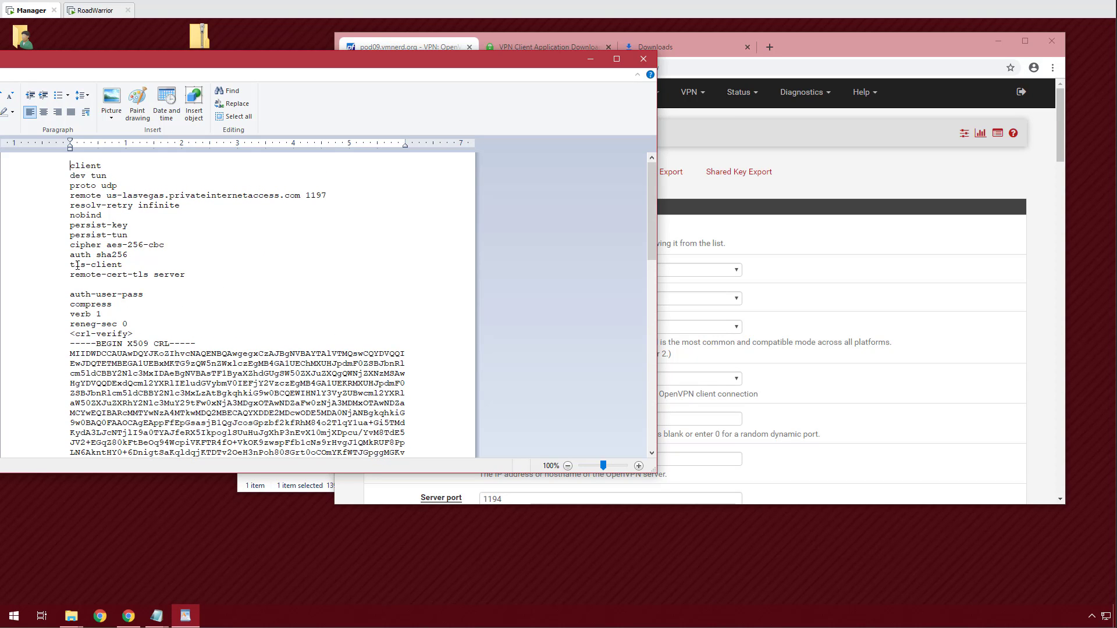
pyautogui.moveTo(70, 265); pyautogui.dragTo(122, 265)
# Copy the us-lasvegas.privateinternetaccess.com hostname from the remote line and return to the form.
pyautogui.click(980, 183)
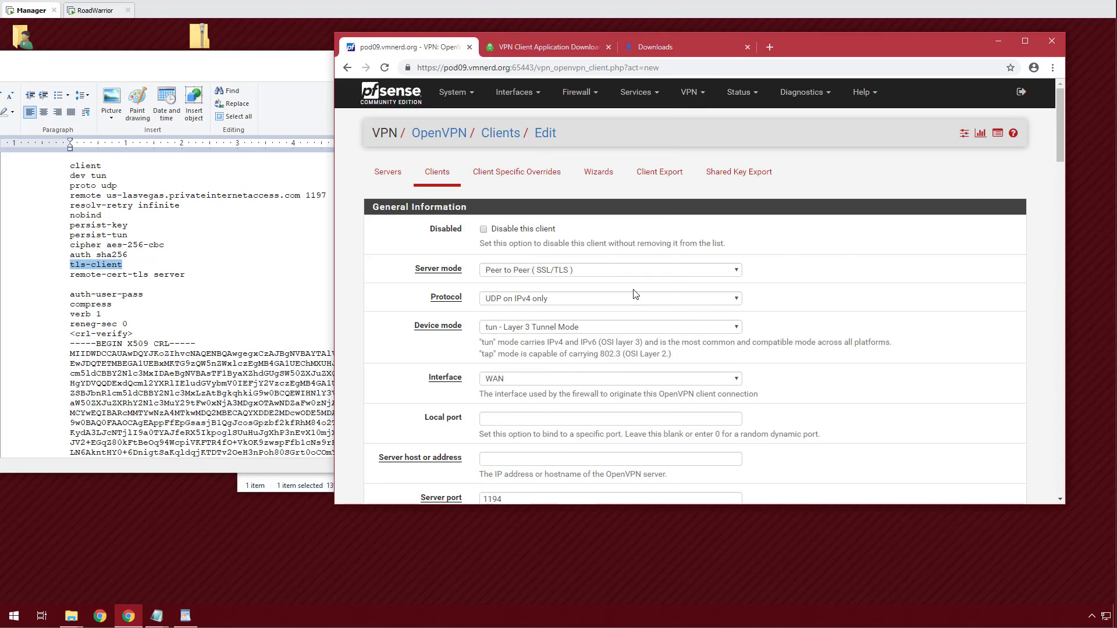
pyautogui.scroll(-2, 555, 289)
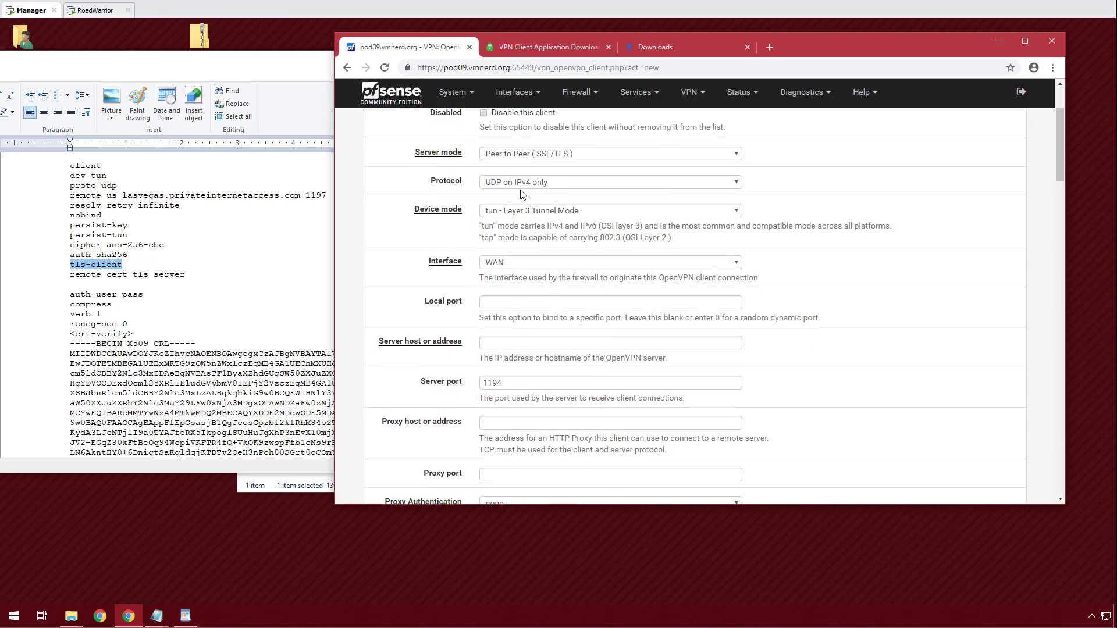
pyautogui.hotkey('alt', 'Tab')
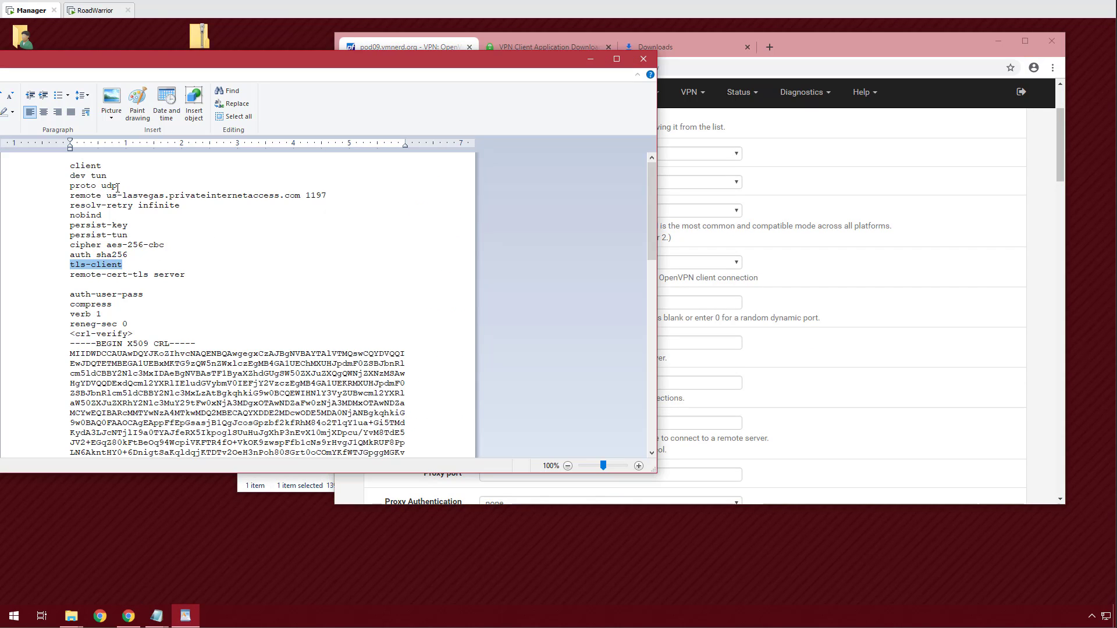
pyautogui.click(1040, 259)
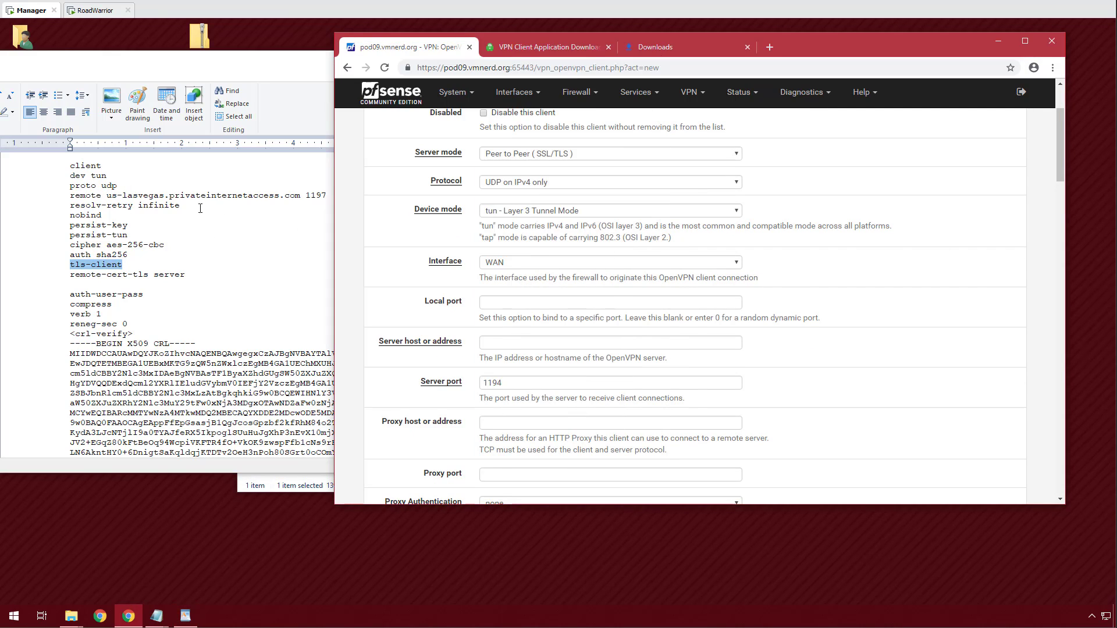
pyautogui.hotkey('alt', 'Tab')
pyautogui.moveTo(106, 196); pyautogui.dragTo(299, 196)
pyautogui.hotkey('ctrl', 'c')
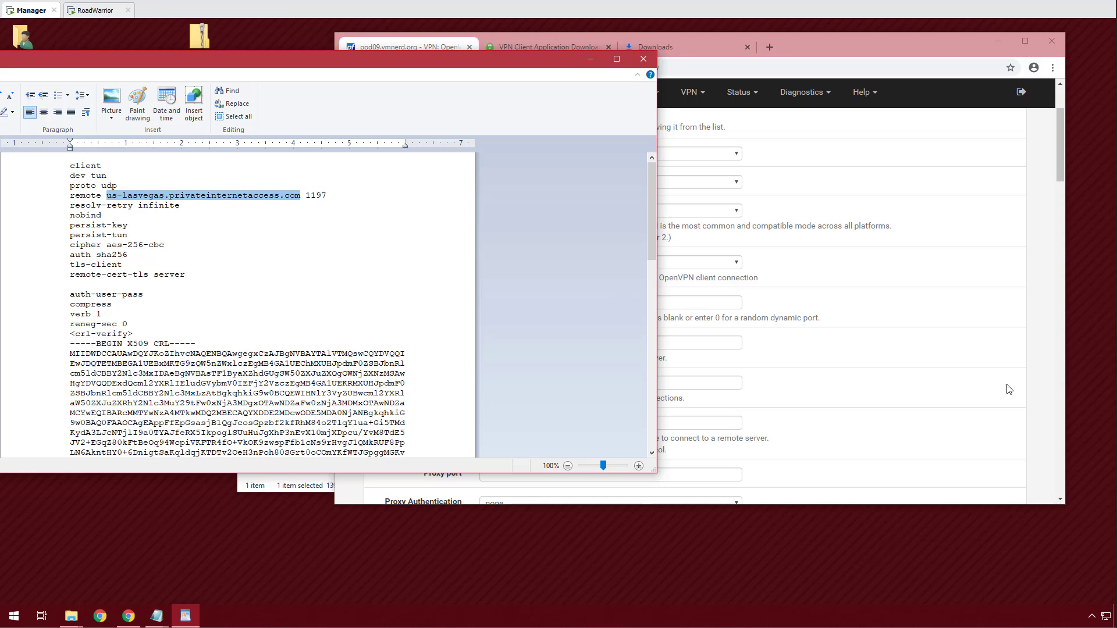
pyautogui.click(1035, 352)
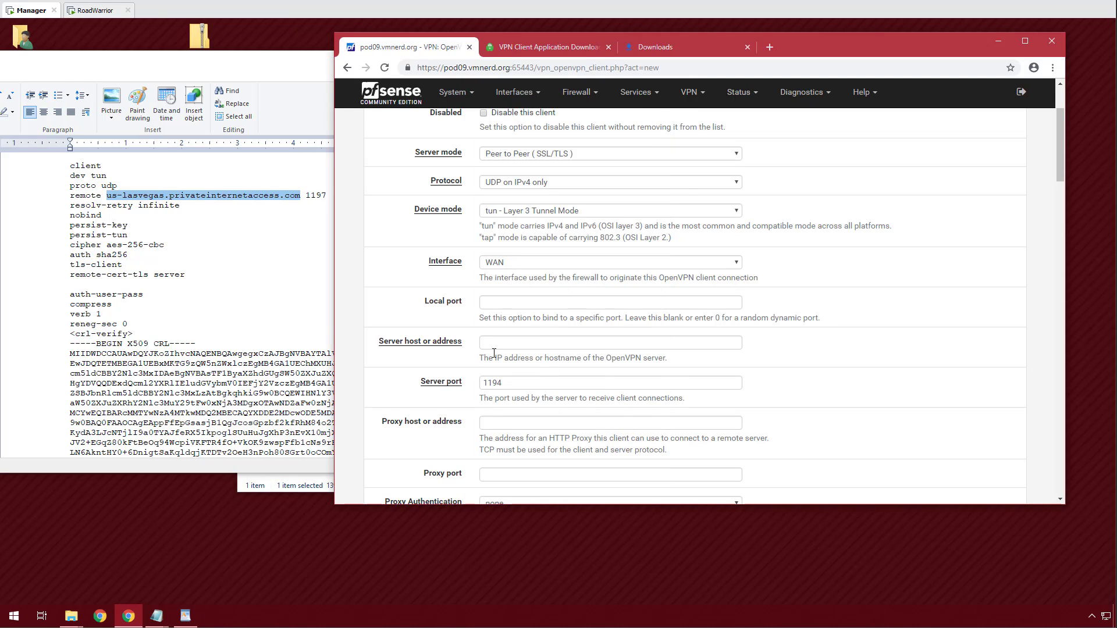
# Set the server host to us-lasvegas.privateinternetaccess.com with port 1197.
pyautogui.click(494, 347)
pyautogui.hotkey('ctrl', 'v')
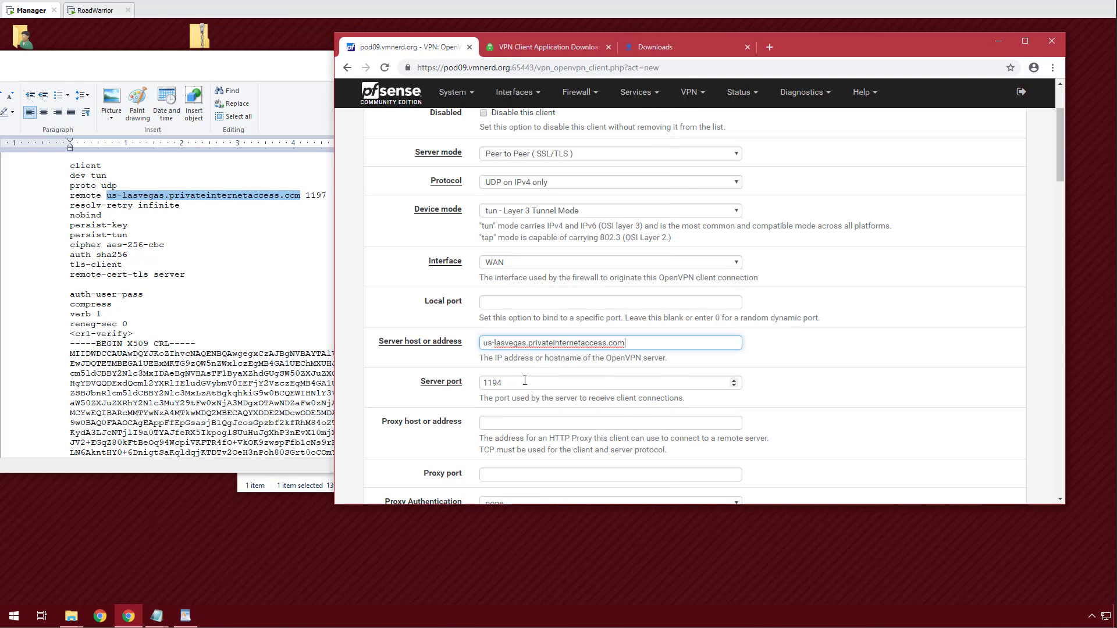
pyautogui.doubleClick(497, 382)
pyautogui.write('1197')
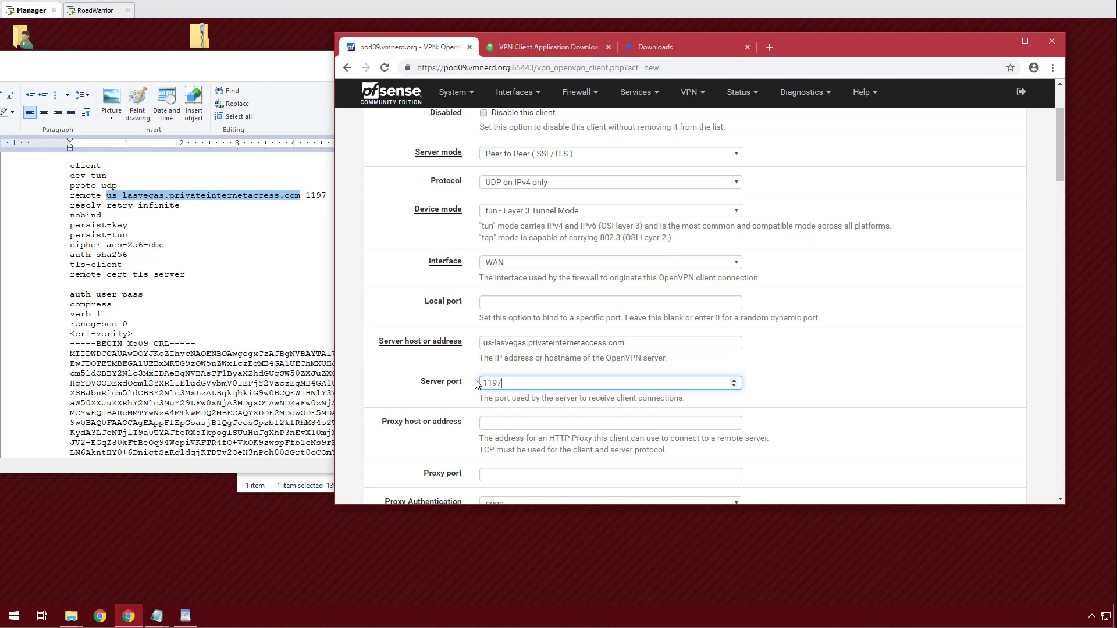
# Turn off the TLS key and set PIA-CA as the peer certificate authority.
pyautogui.scroll(-5, 476, 384)
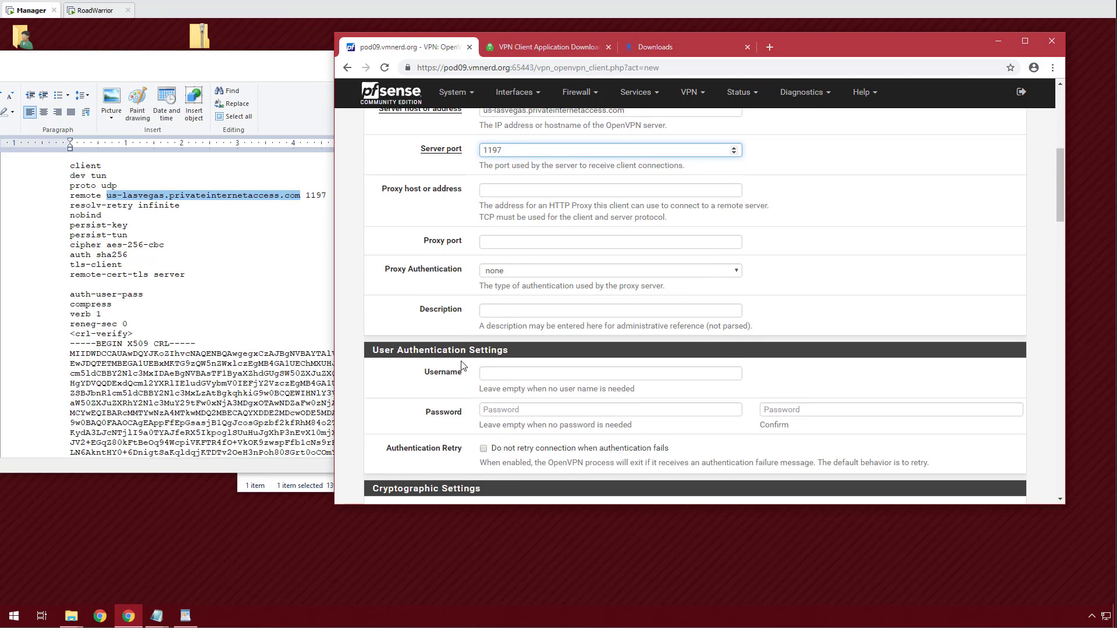
pyautogui.scroll(-1, 463, 362)
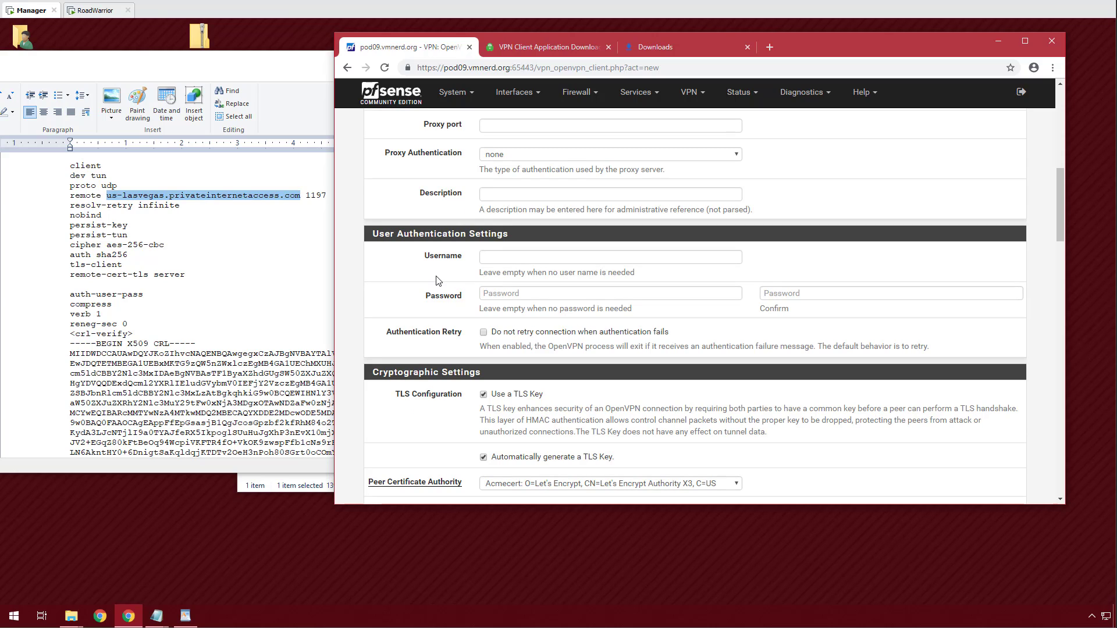
pyautogui.scroll(-1, 468, 397)
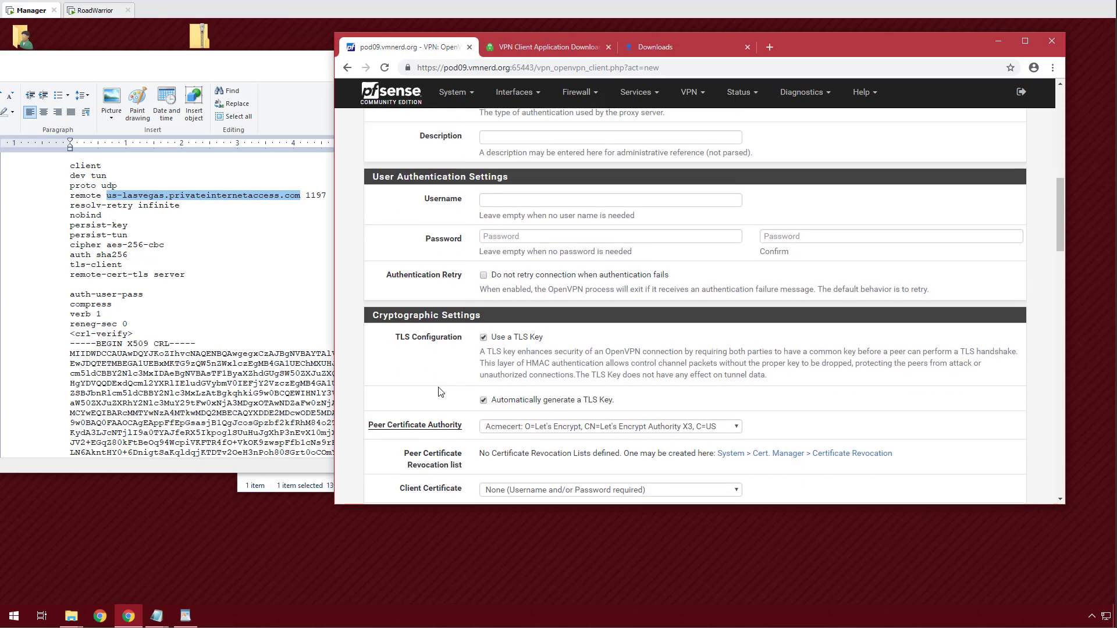
pyautogui.click(483, 336)
pyautogui.scroll(-2, 458, 346)
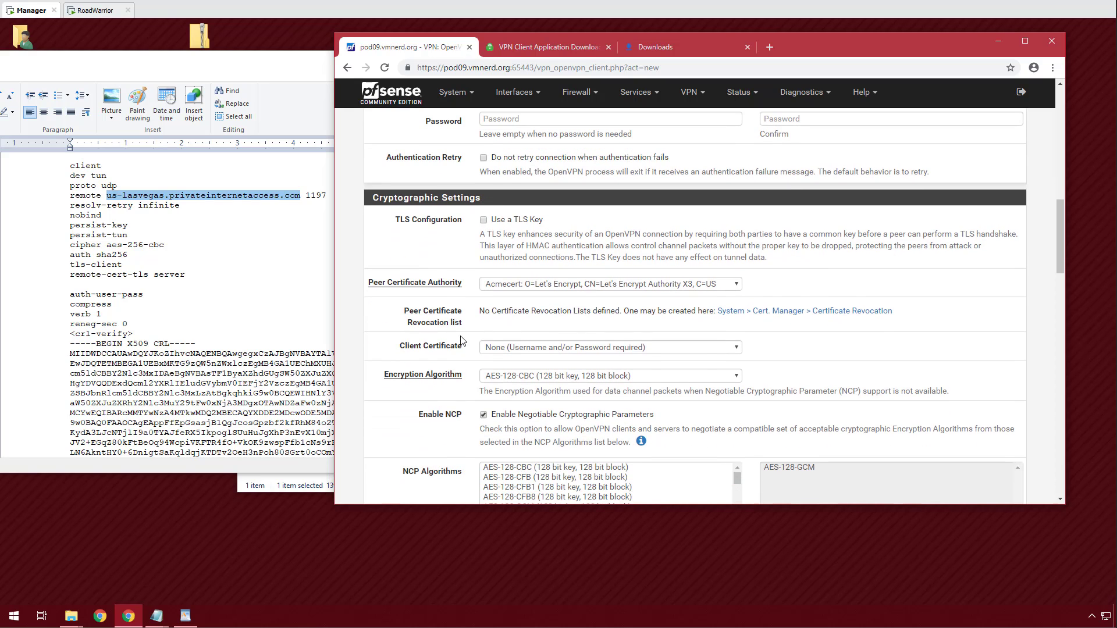
pyautogui.click(514, 289)
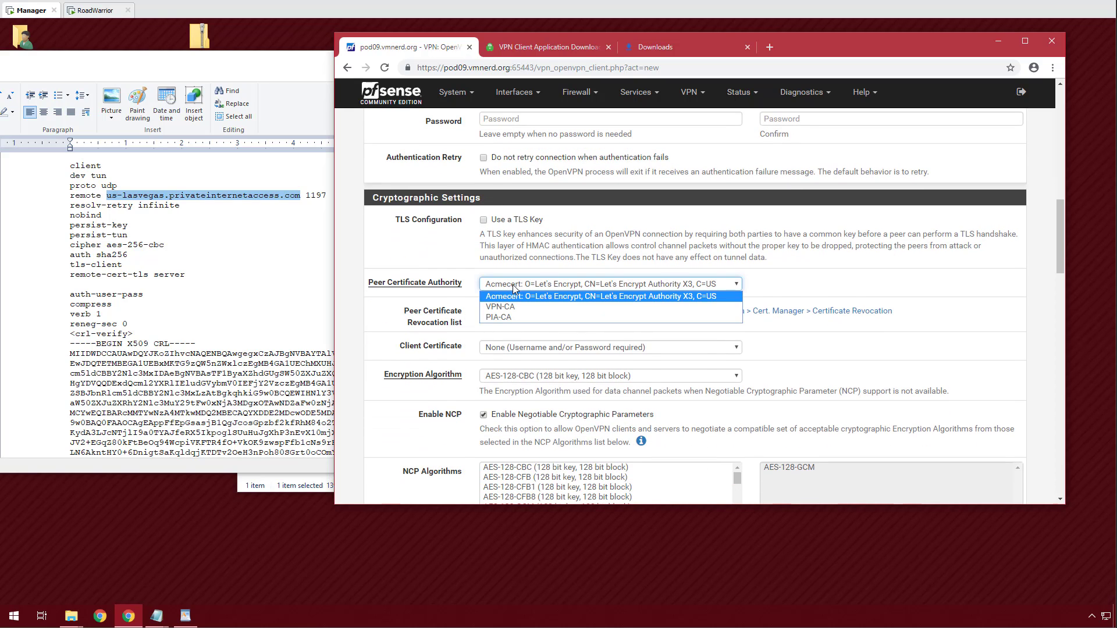
pyautogui.click(506, 314)
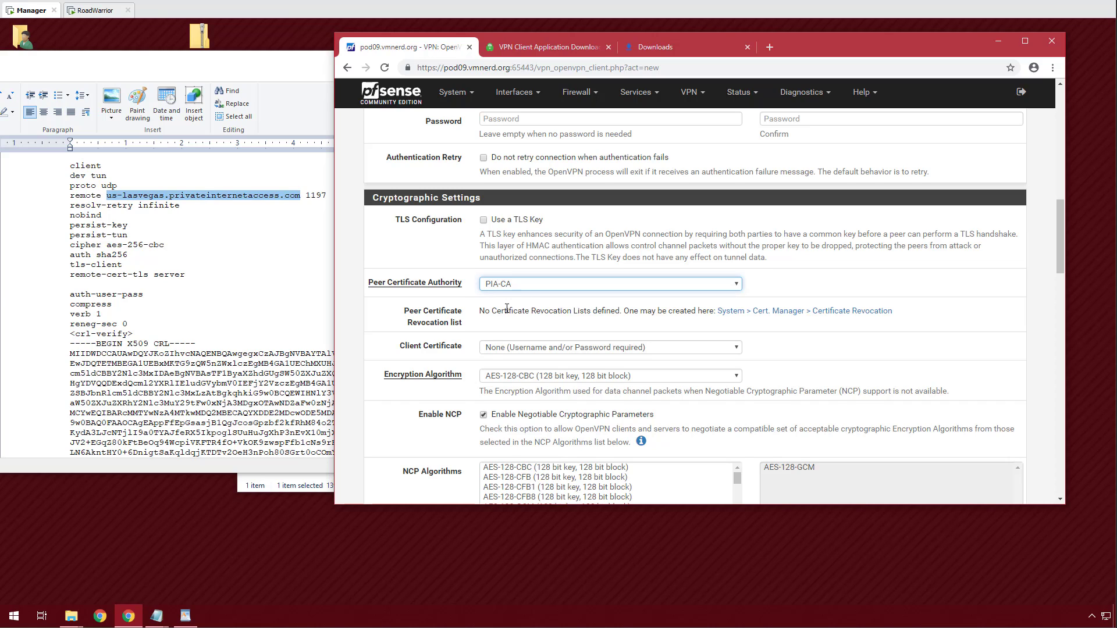
# Choose AES-256-CBC encryption, disable NCP and remove AES-128-GCM from NCP algorithms.
pyautogui.scroll(-2, 507, 308)
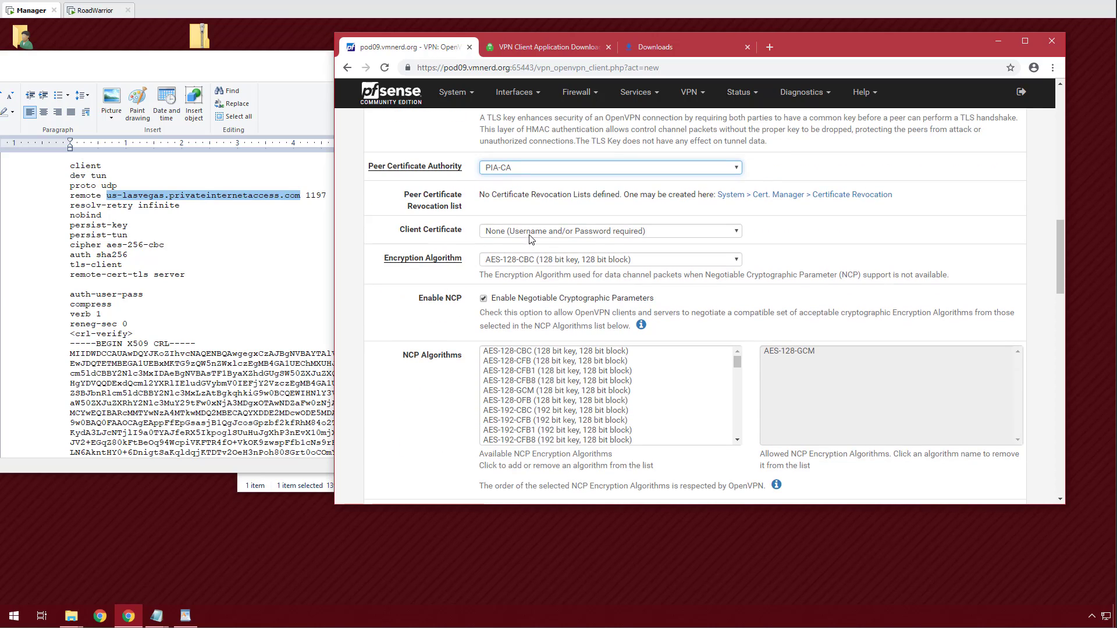
pyautogui.click(504, 263)
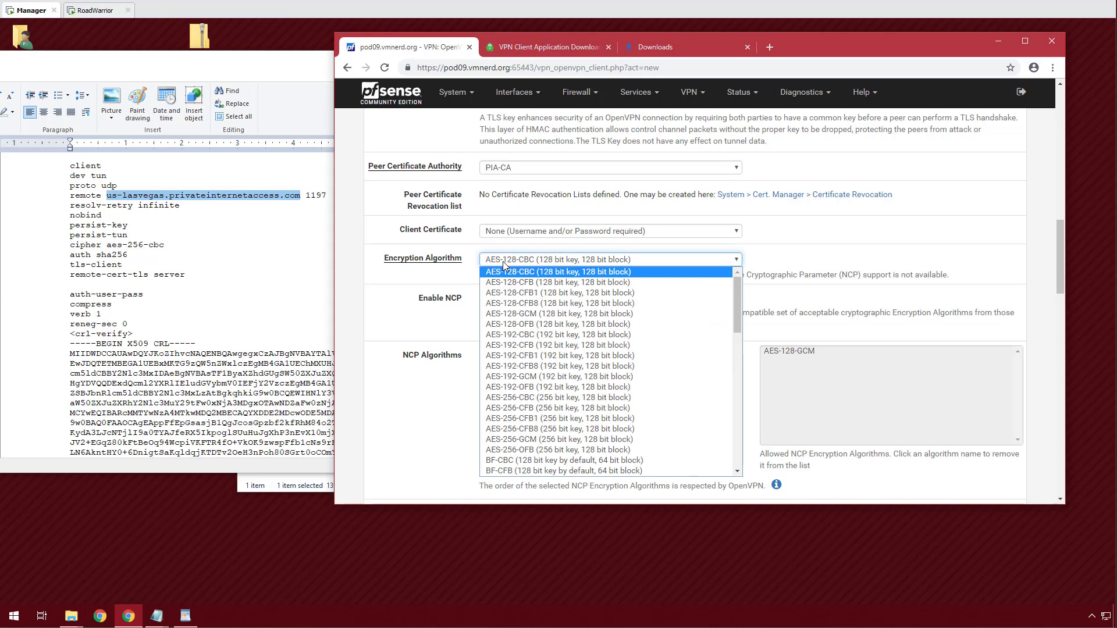
pyautogui.click(553, 397)
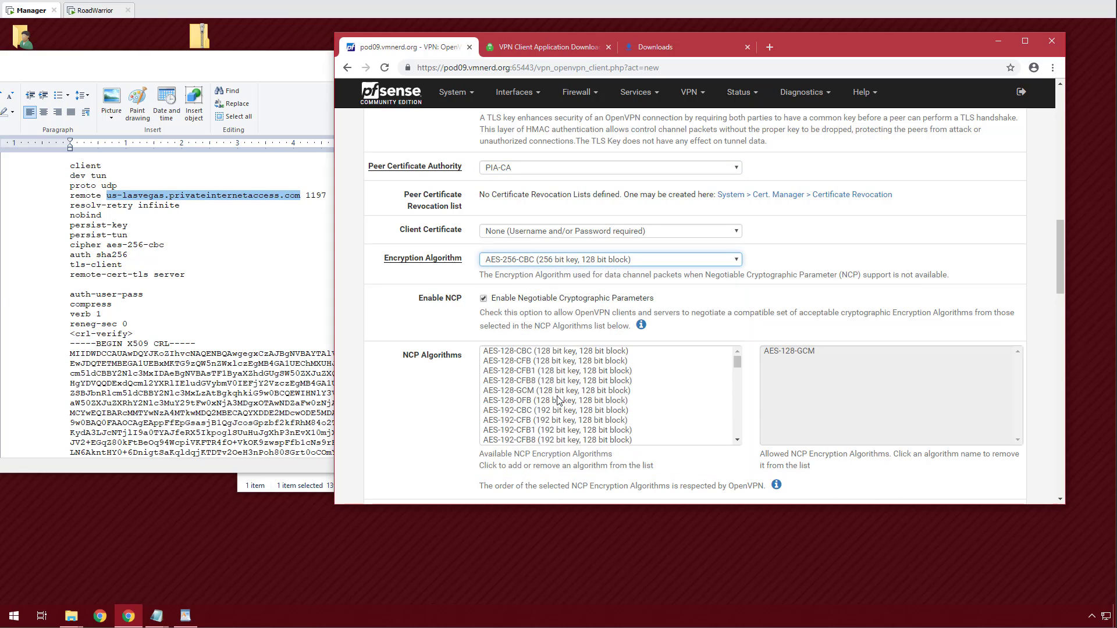
pyautogui.click(483, 299)
pyautogui.click(812, 360)
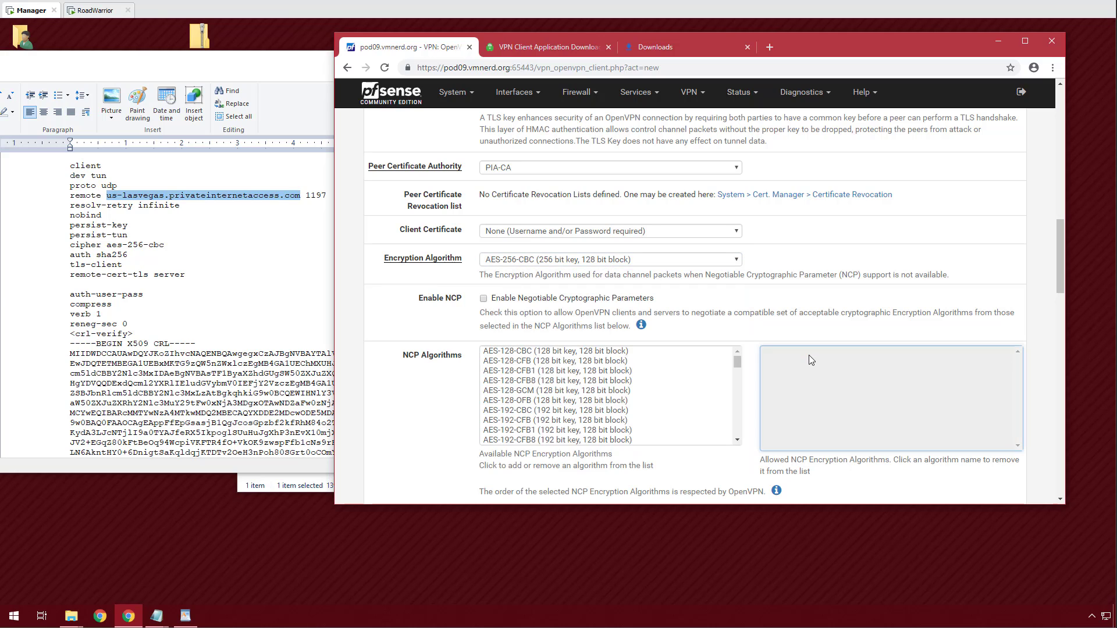
pyautogui.scroll(-4, 456, 329)
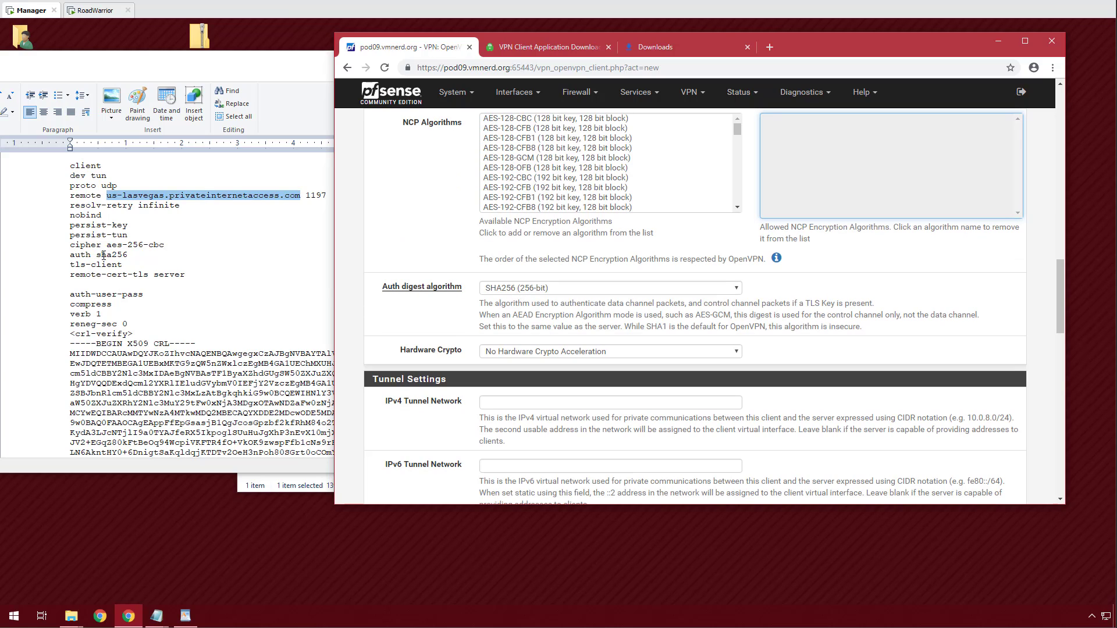
pyautogui.click(437, 325)
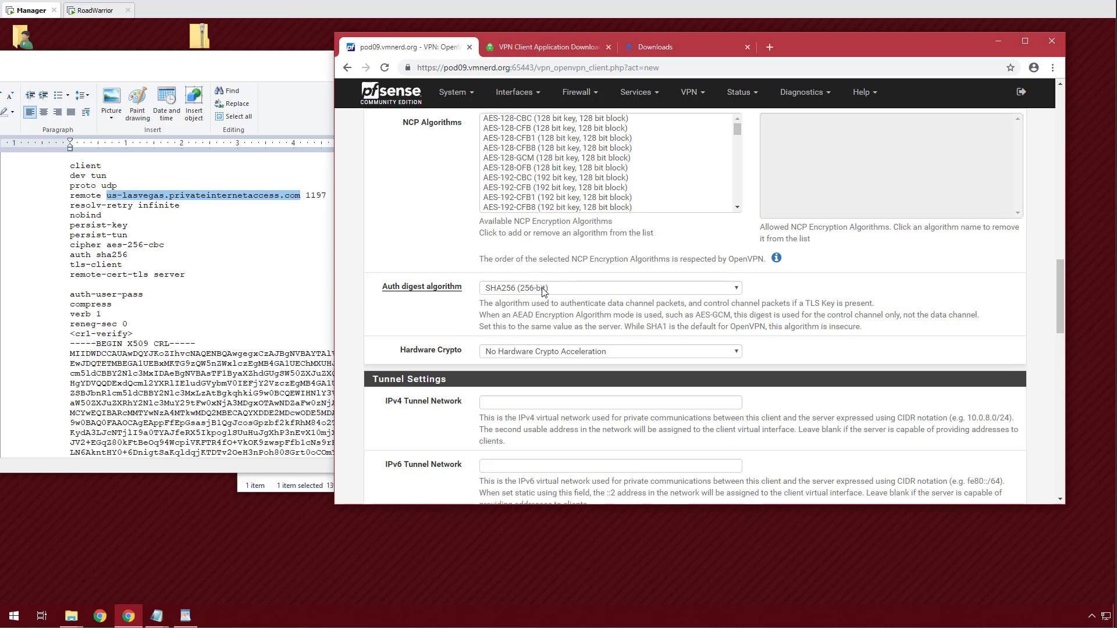
# Set compression to LZ4 Compression v2 and enable Type-of-Service.
pyautogui.scroll(-2, 469, 341)
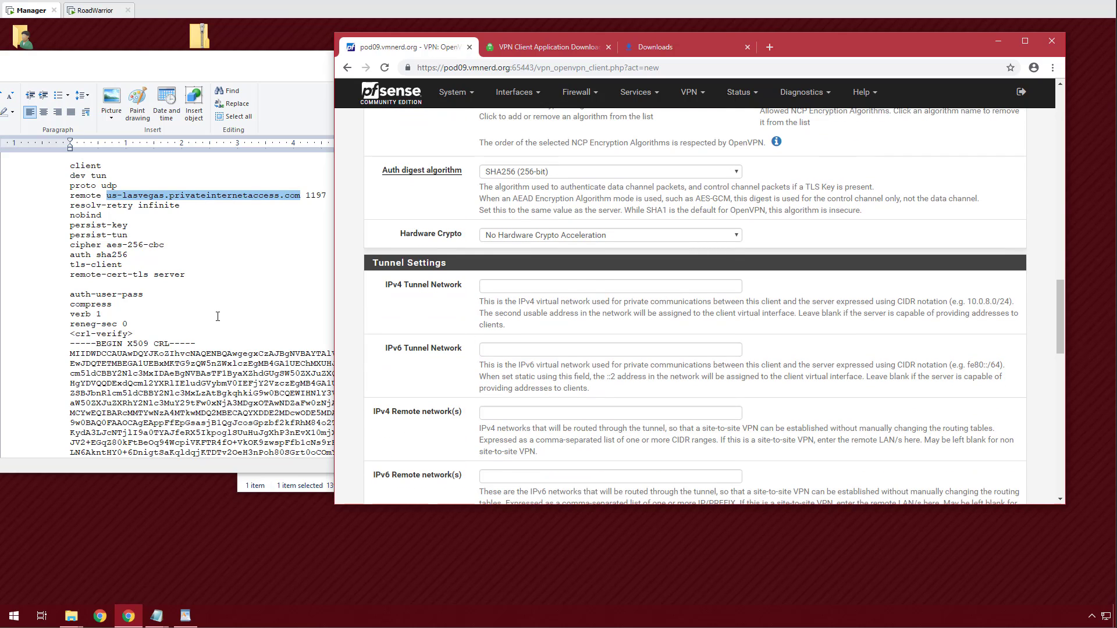
pyautogui.scroll(-5, 497, 343)
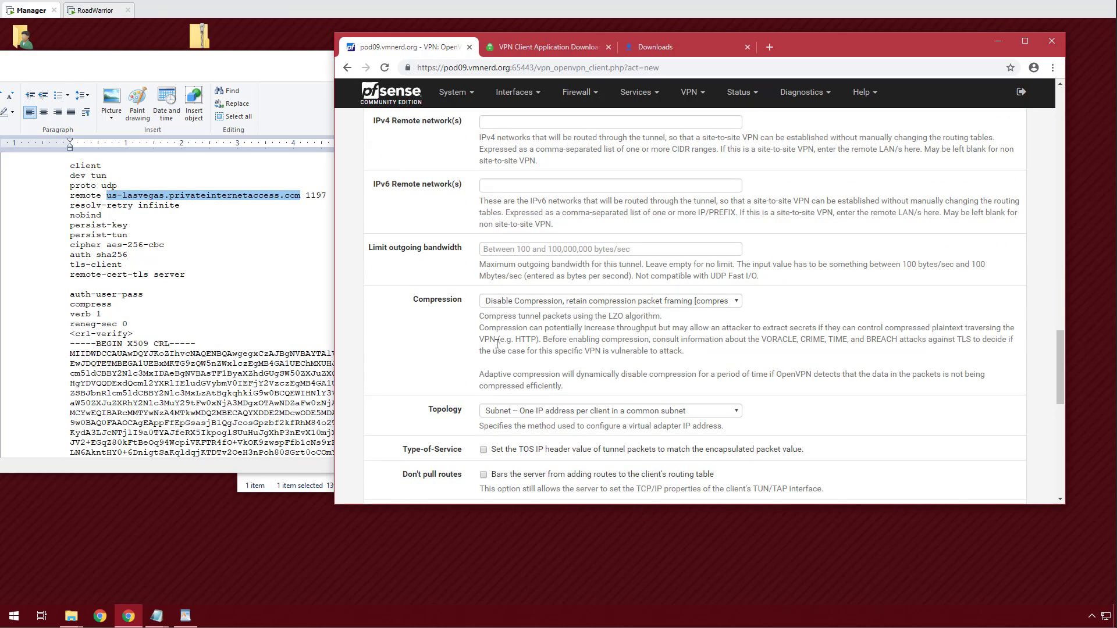
pyautogui.click(592, 300)
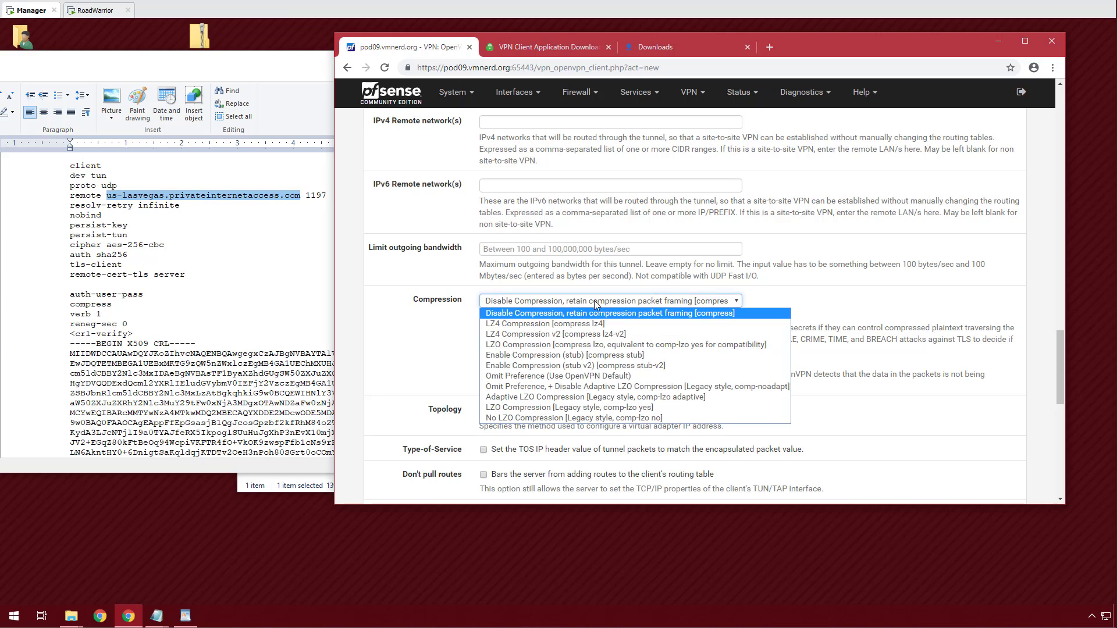
pyautogui.click(608, 335)
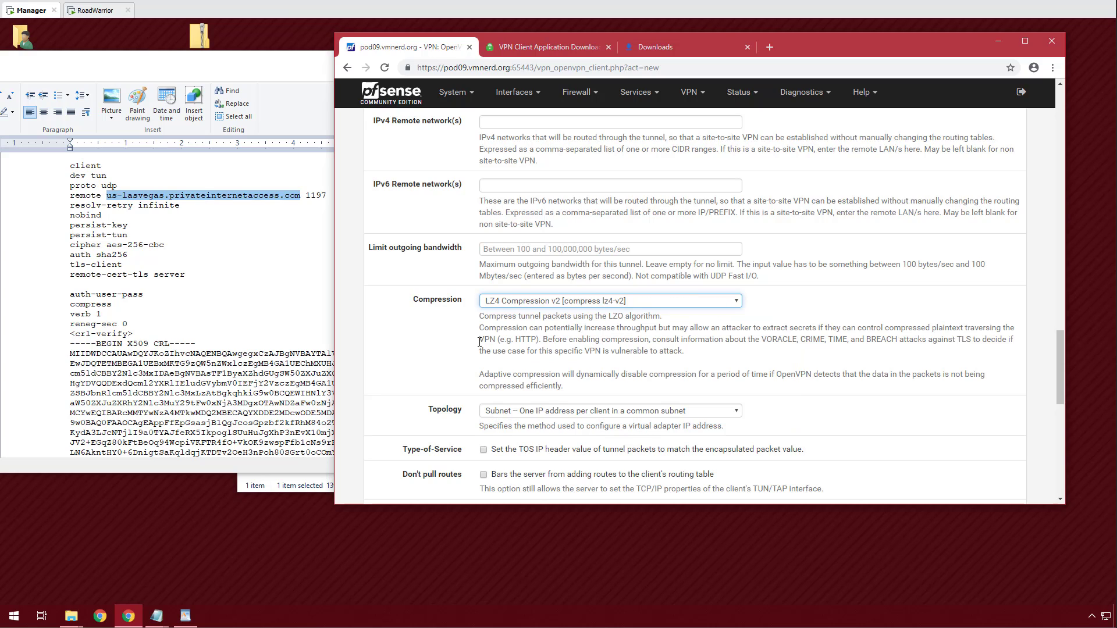
pyautogui.click(424, 349)
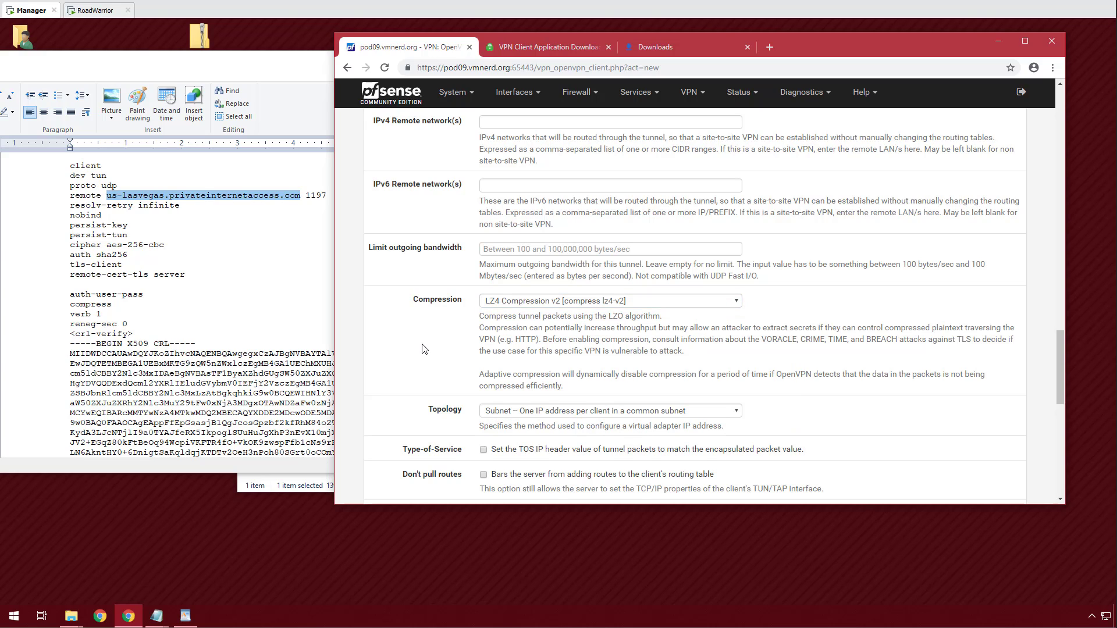
pyautogui.scroll(-2, 424, 348)
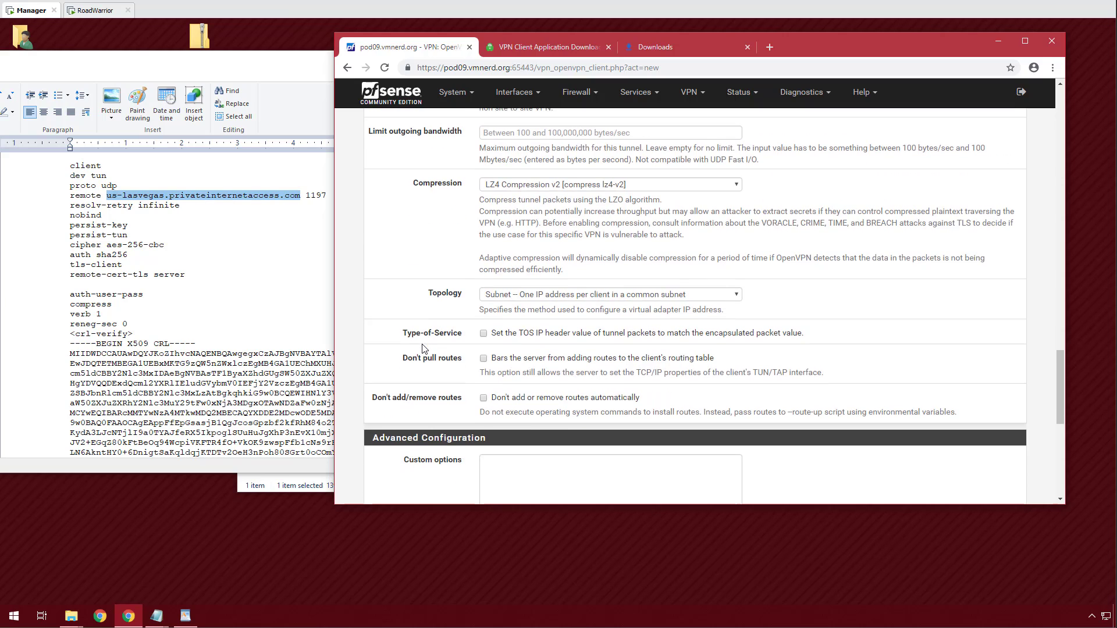
pyautogui.click(486, 335)
# Have the client create only an IPv4 gateway.
pyautogui.scroll(-1, 441, 404)
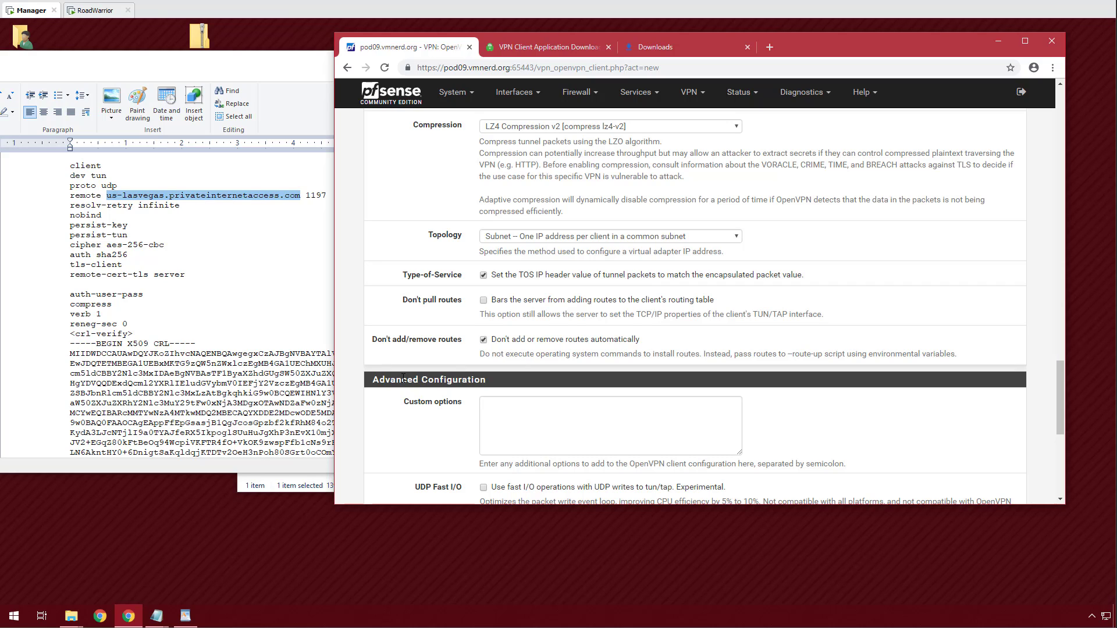
pyautogui.scroll(-4, 402, 379)
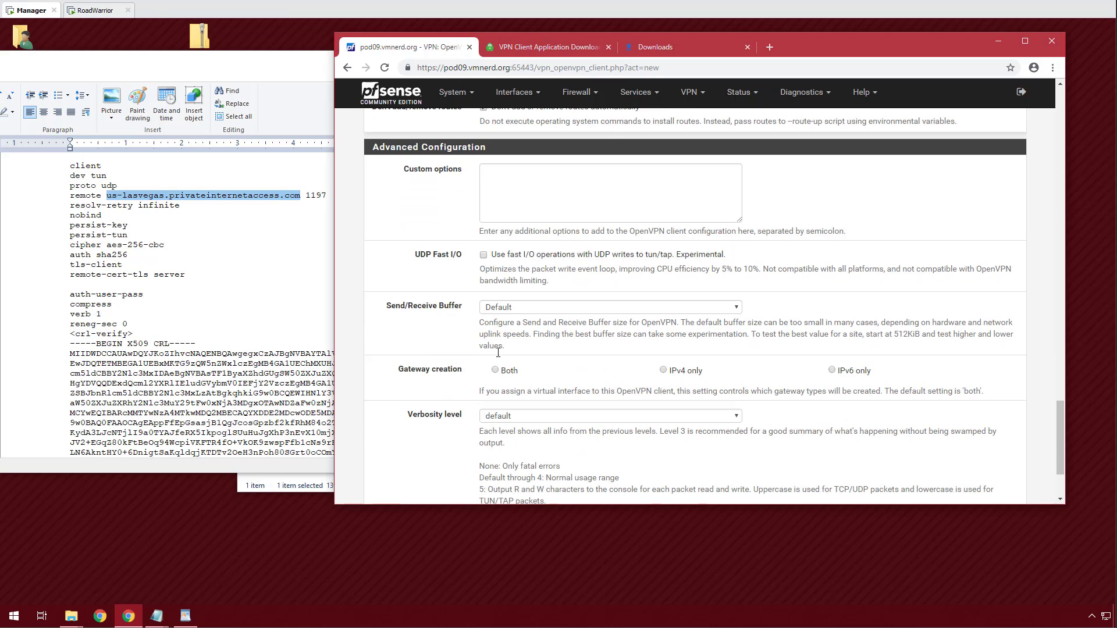
pyautogui.click(663, 370)
pyautogui.scroll(-2, 445, 375)
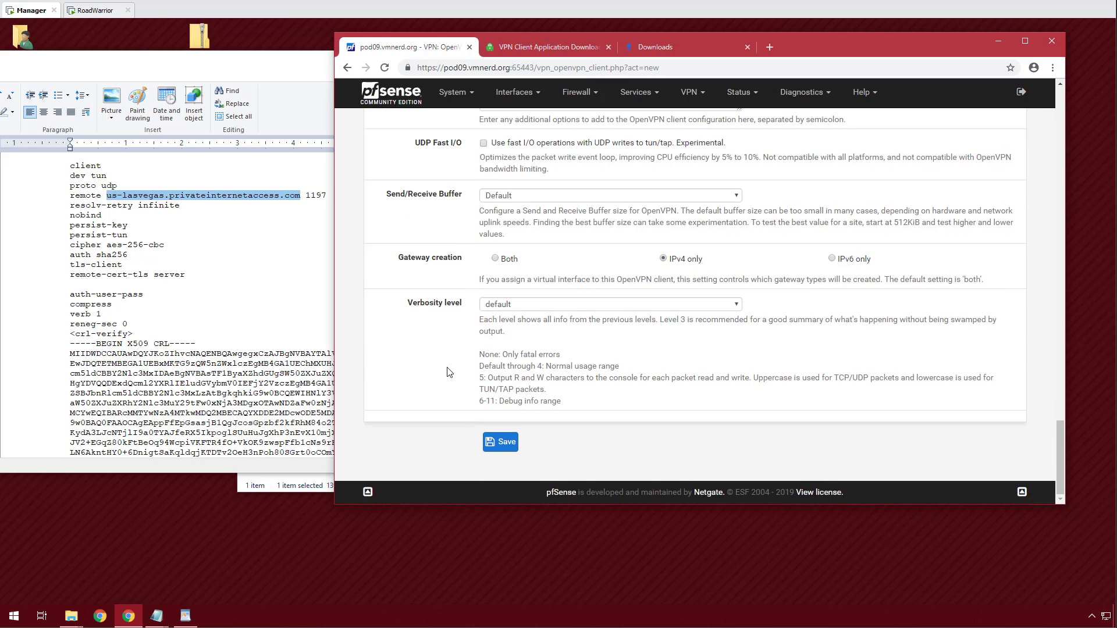
pyautogui.scroll(5, 448, 372)
pyautogui.scroll(15, 448, 372)
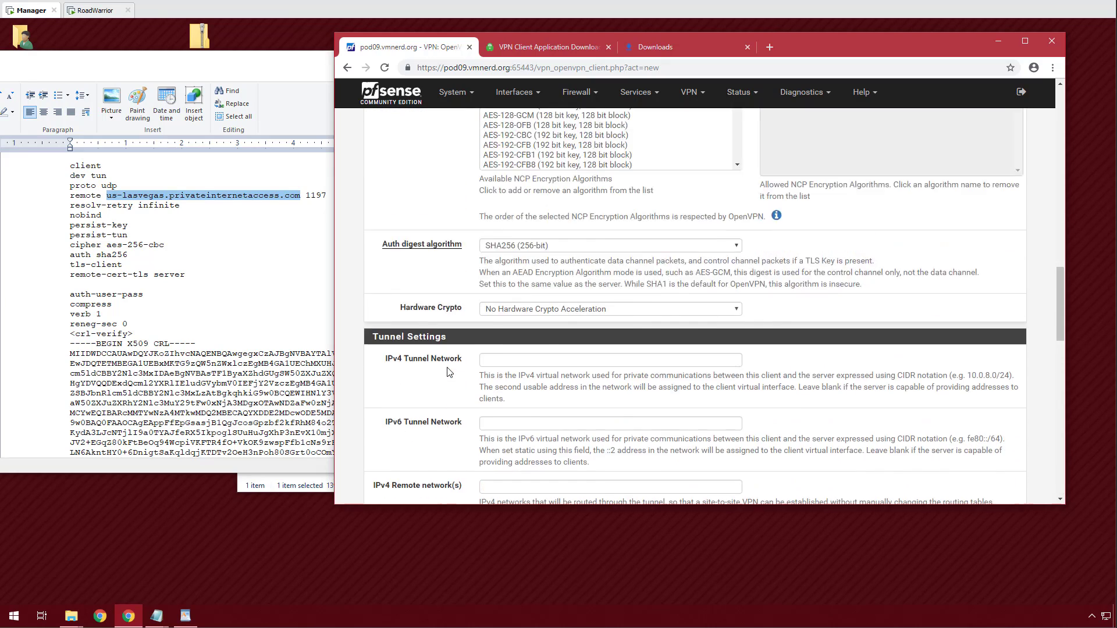
# Open pass.txt from the user folder to get the VPN credentials.
pyautogui.scroll(5, 448, 372)
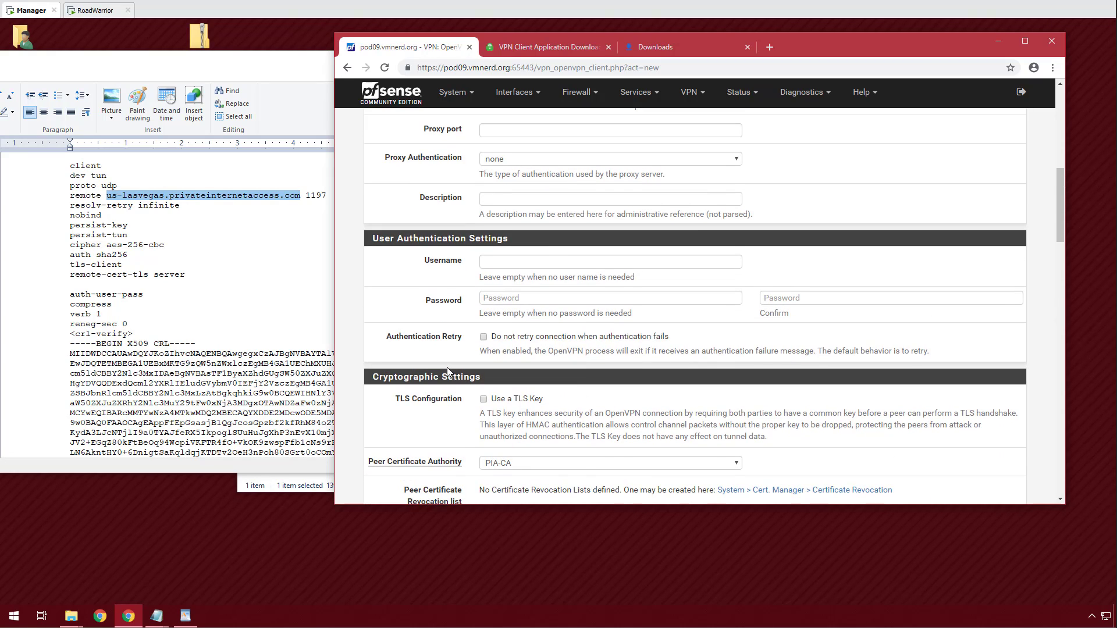
pyautogui.scroll(-3, 448, 373)
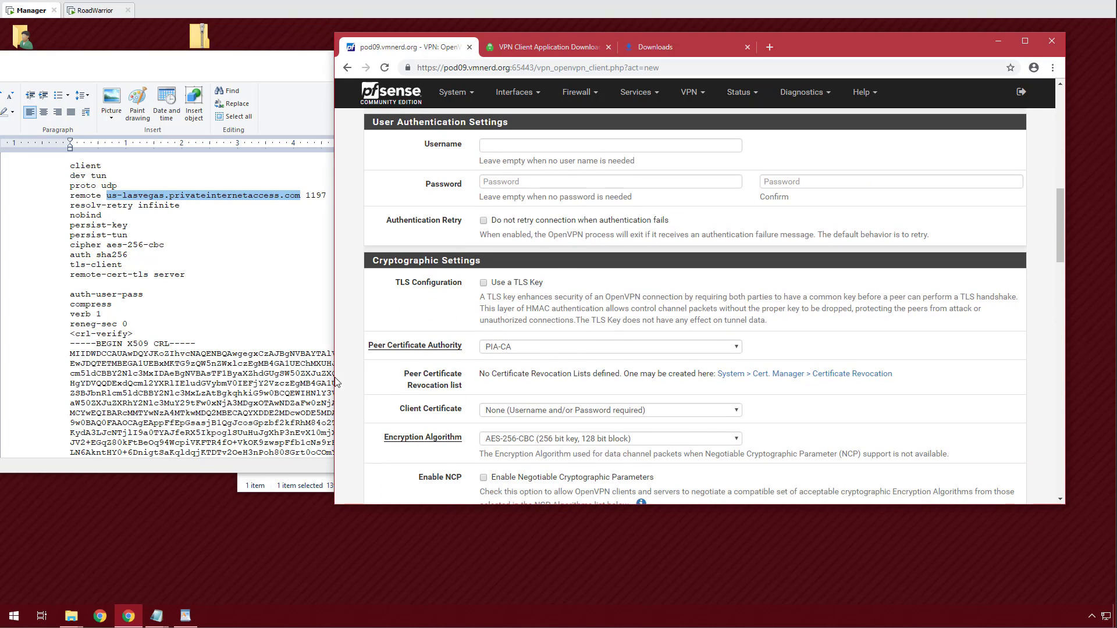
pyautogui.click(176, 324)
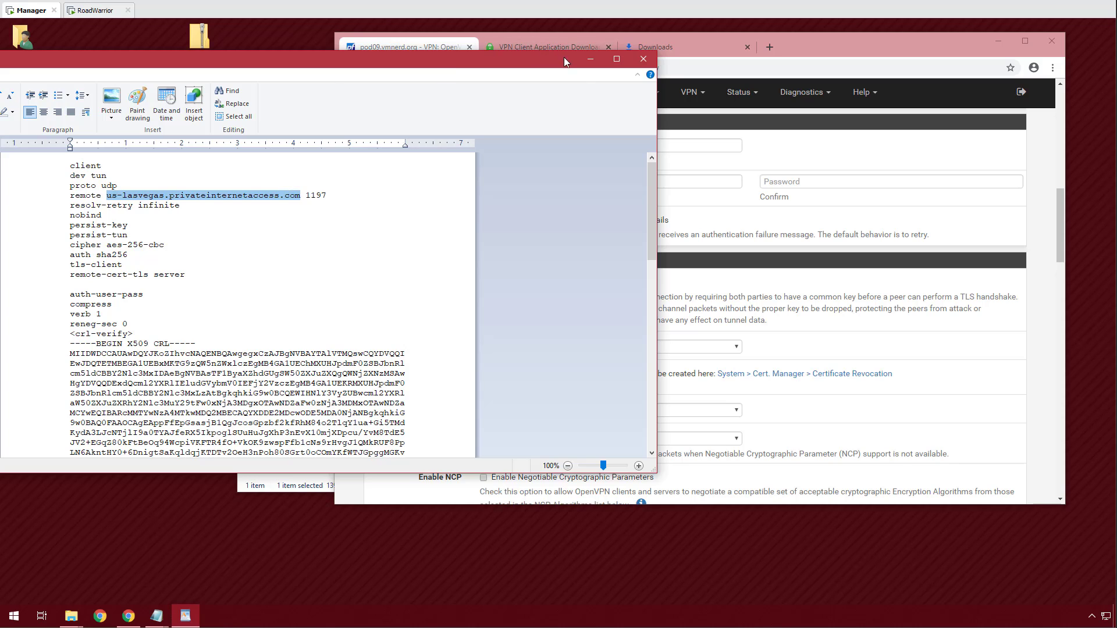
pyautogui.click(590, 61)
pyautogui.click(29, 96)
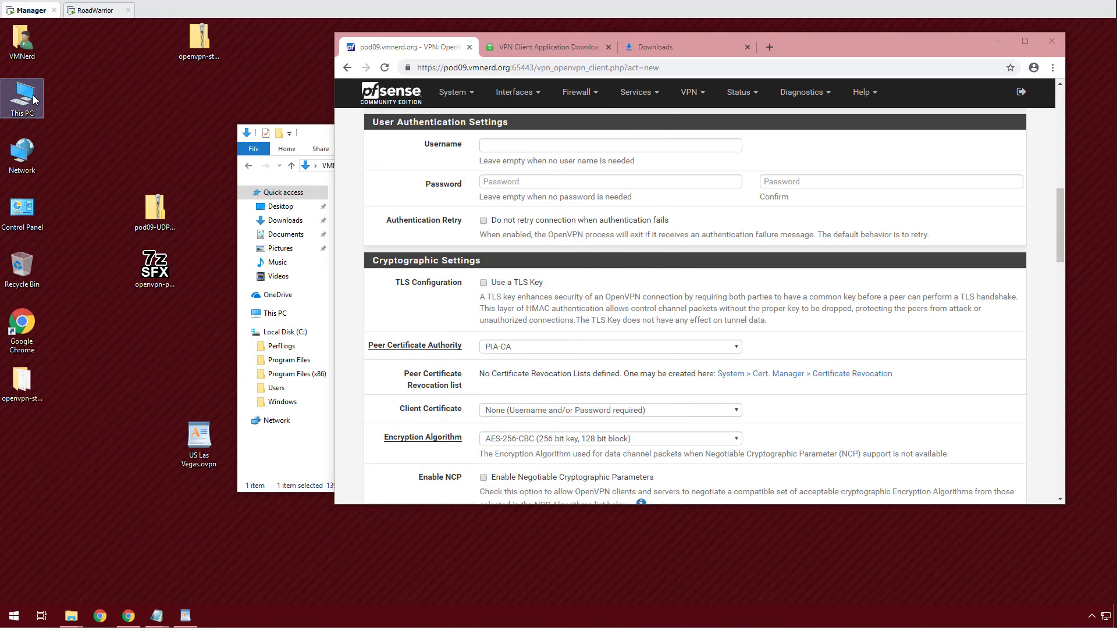
pyautogui.click(30, 45)
pyautogui.doubleClick(30, 45)
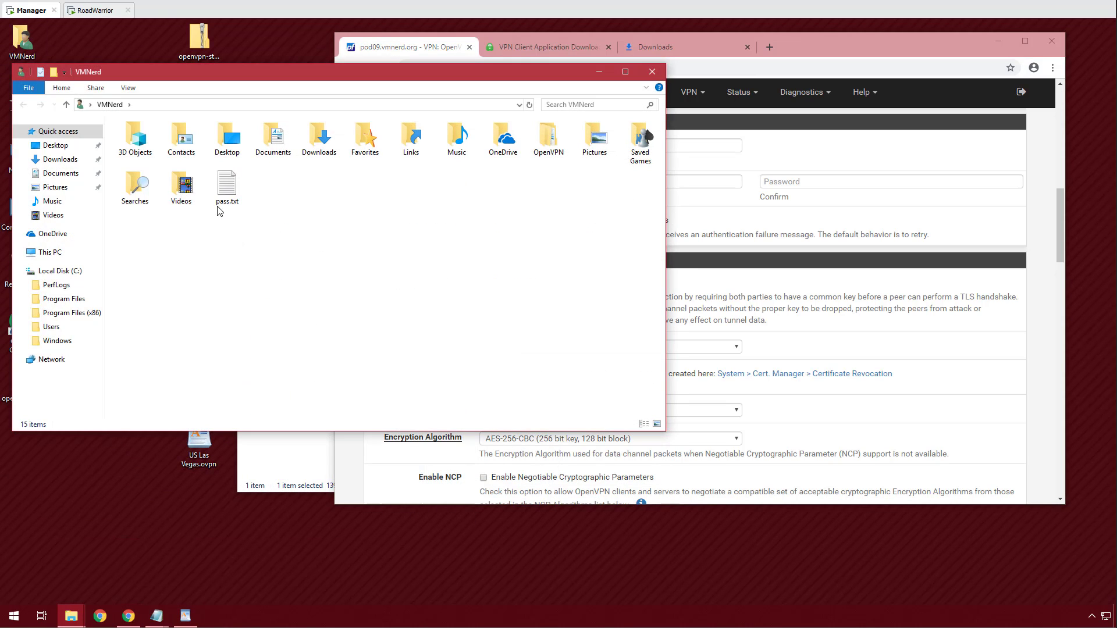
pyautogui.doubleClick(229, 192)
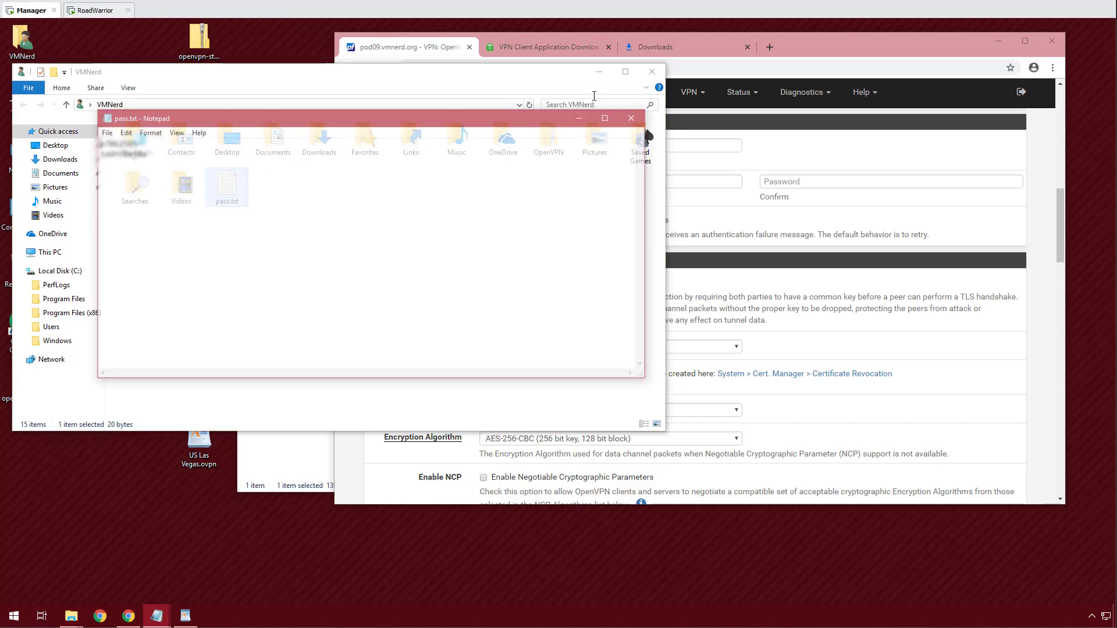
pyautogui.click(652, 72)
# Paste the PIA username from pass.txt into the Username field.
pyautogui.moveTo(150, 145); pyautogui.dragTo(62, 146)
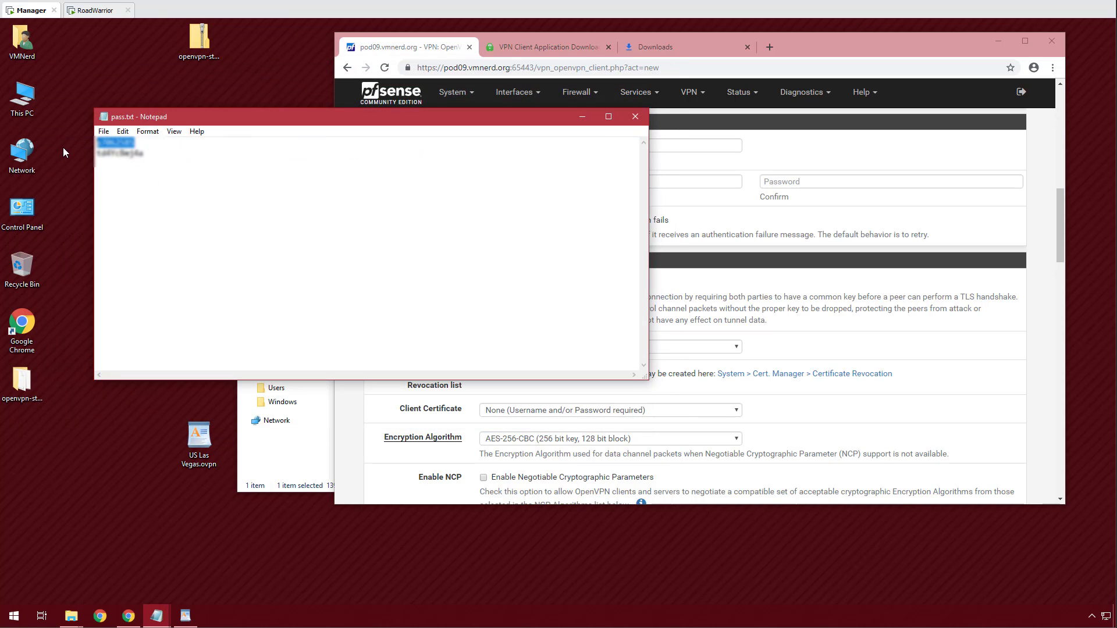
pyautogui.click(769, 175)
pyautogui.click(633, 145)
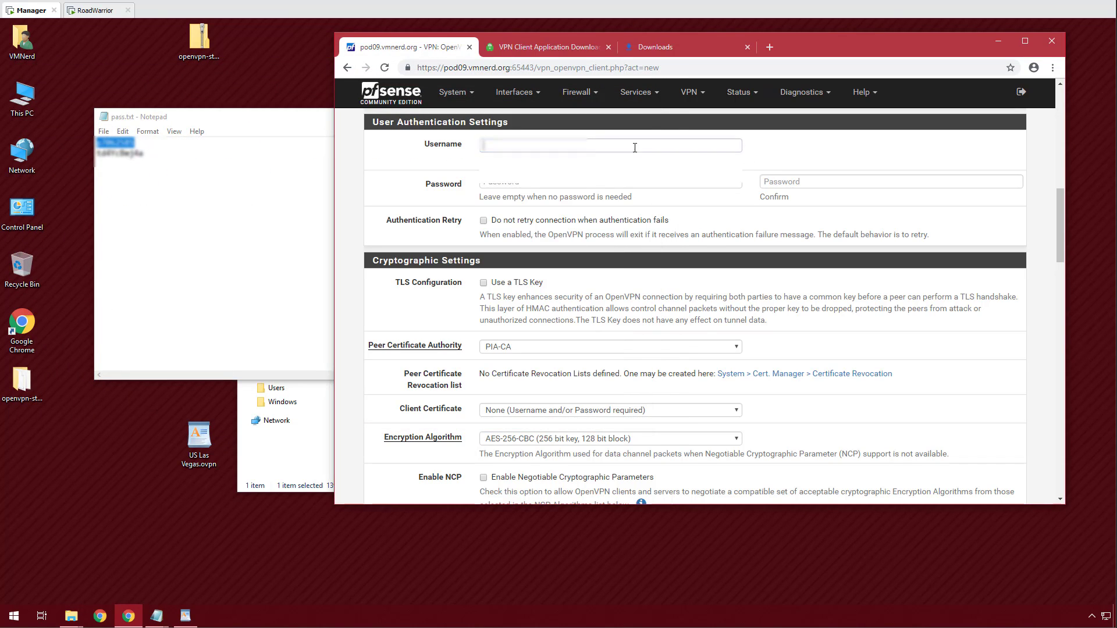
pyautogui.hotkey('ctrl', 'v')
# Paste the password into Password and Confirm, then save the OpenVPN client.
pyautogui.moveTo(158, 156); pyautogui.dragTo(88, 157)
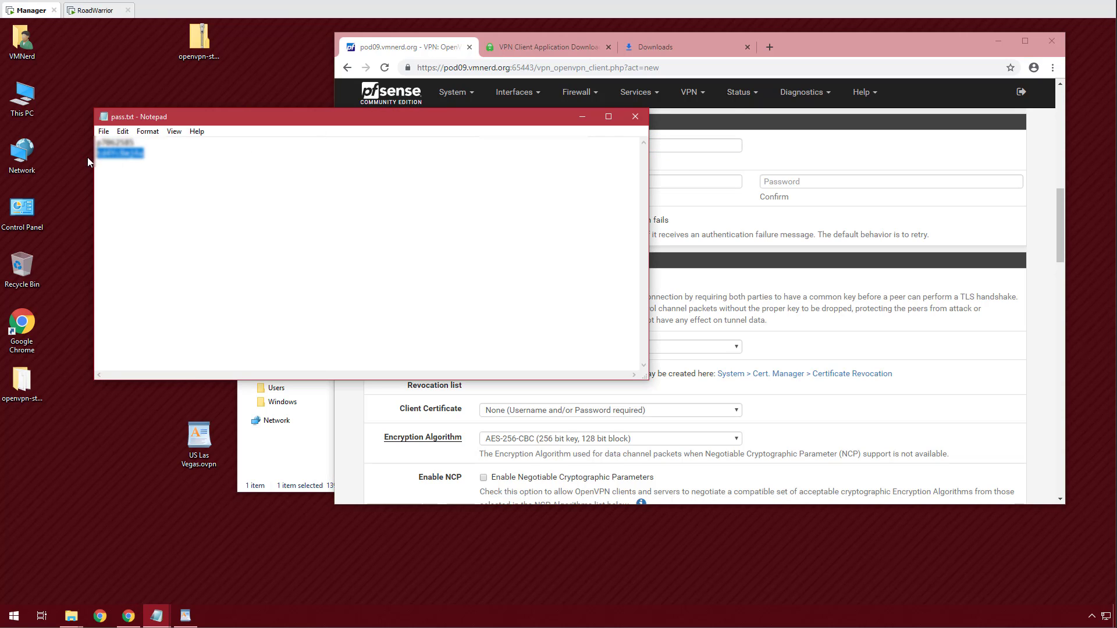
pyautogui.hotkey('ctrl', 'c')
pyautogui.click(582, 117)
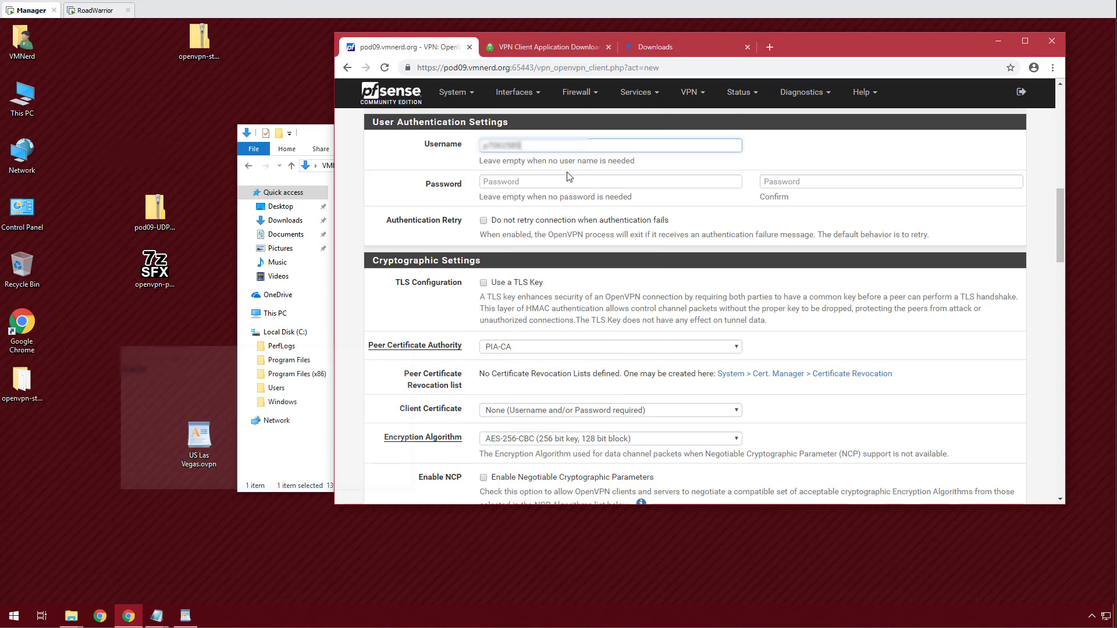
pyautogui.click(538, 182)
pyautogui.hotkey('ctrl', 'v')
pyautogui.click(807, 183)
pyautogui.hotkey('ctrl', 'v')
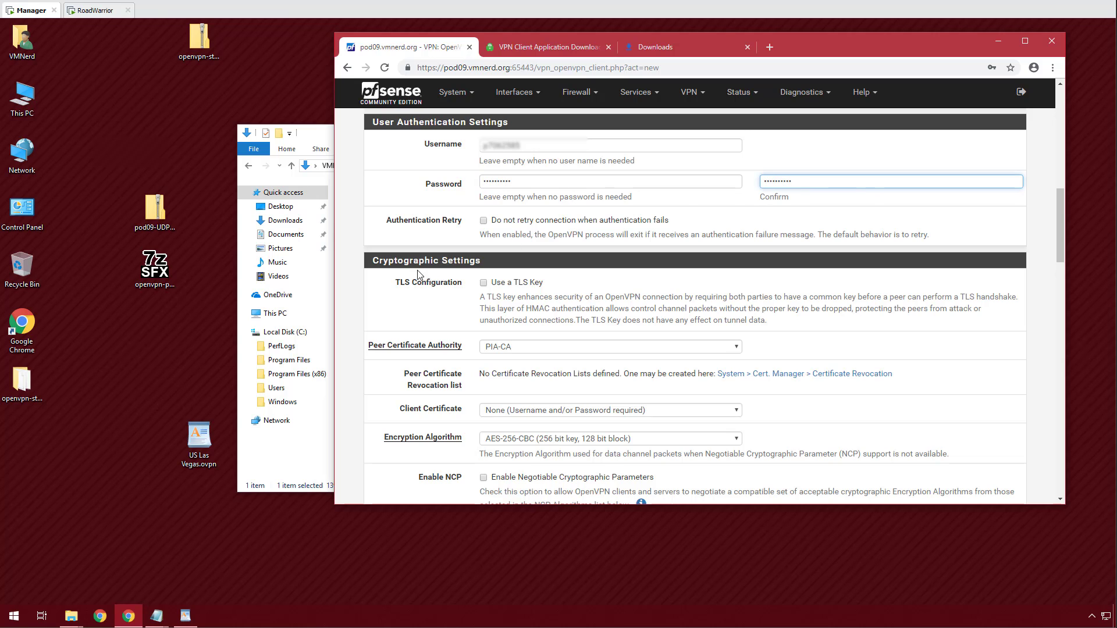
pyautogui.scroll(-10, 419, 273)
pyautogui.scroll(-15, 419, 274)
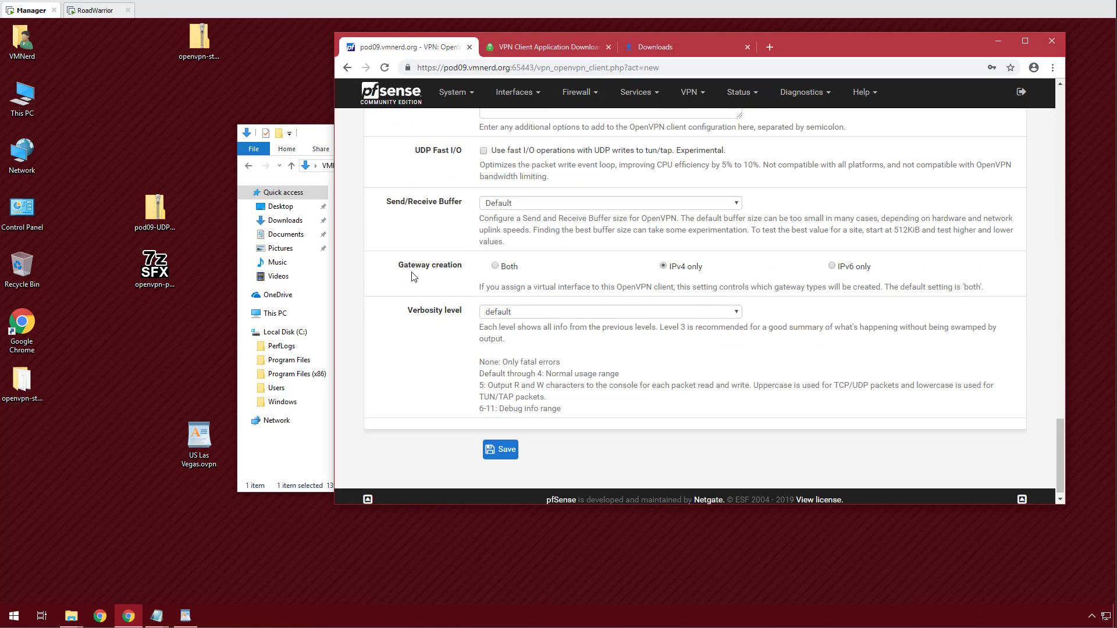
pyautogui.click(505, 443)
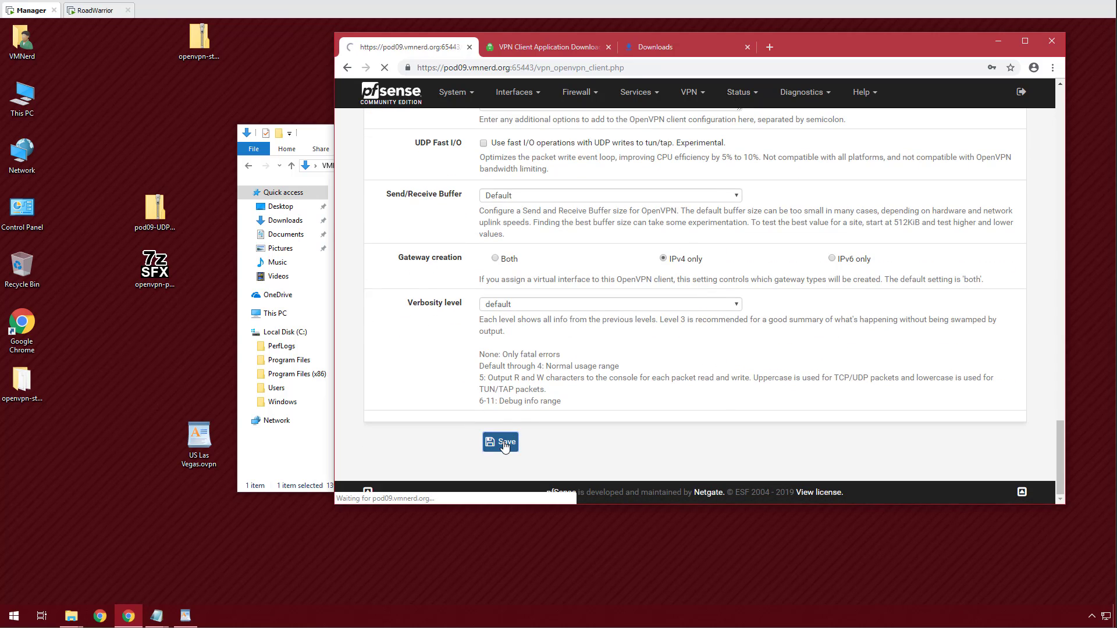
# Dismiss the save-password offer and confirm the client is up on Status > OpenVPN.
pyautogui.click(1011, 87)
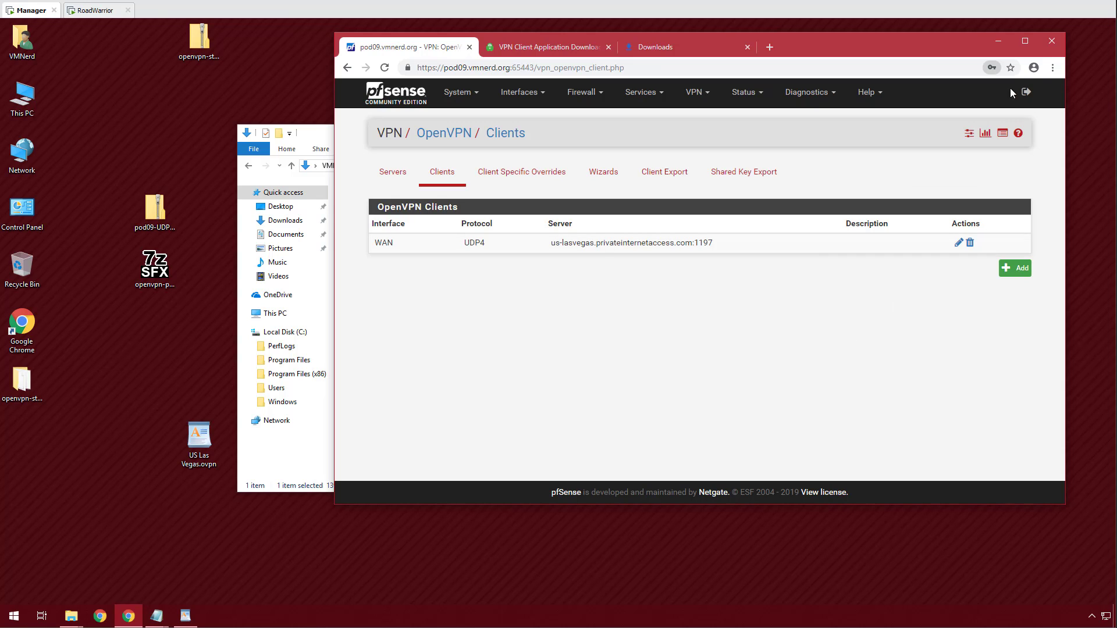
pyautogui.click(751, 95)
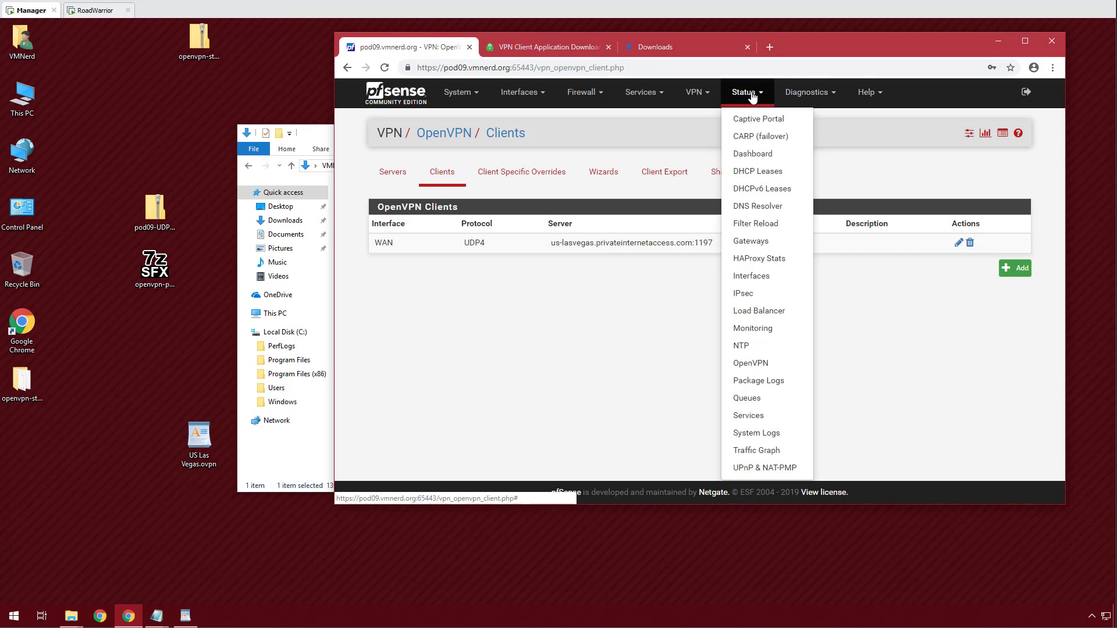
pyautogui.click(761, 364)
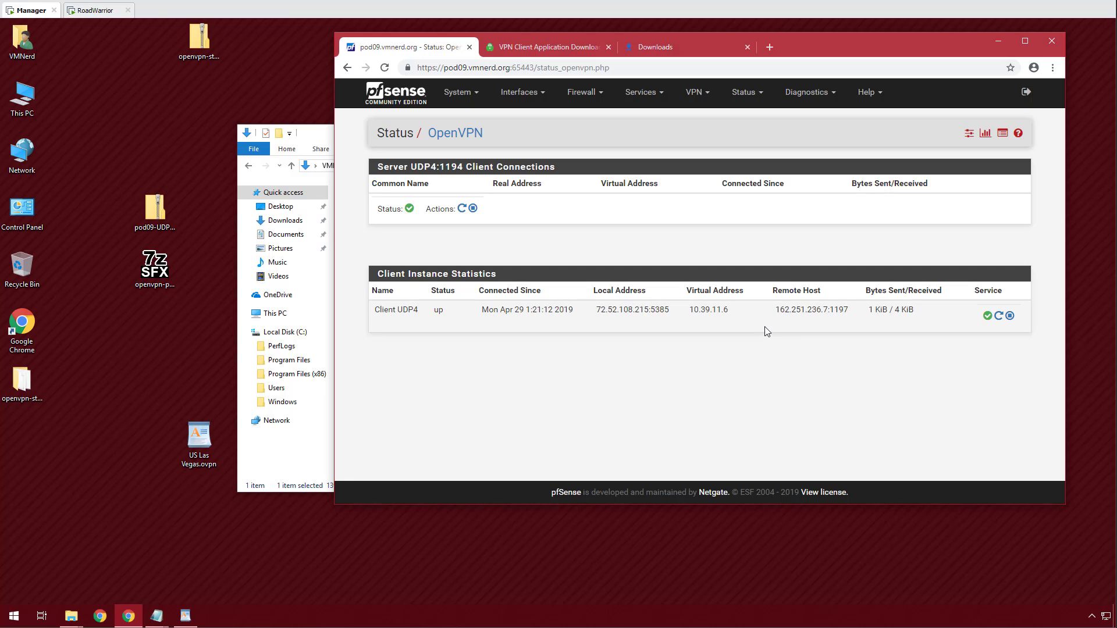
# Open Interfaces > Assignments.
pyautogui.click(586, 96)
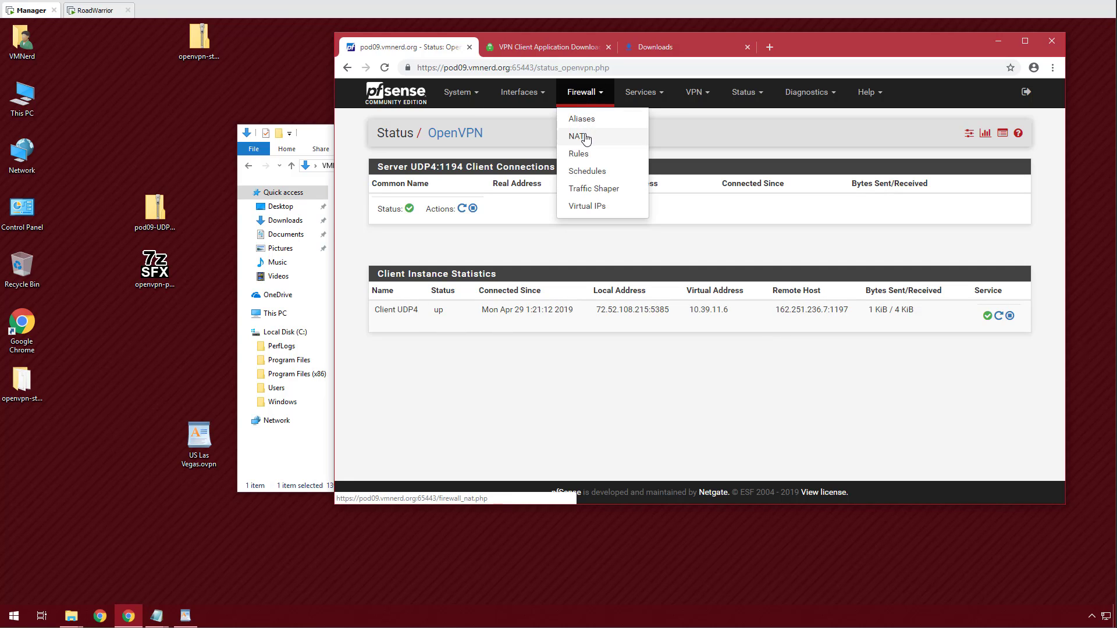
pyautogui.click(532, 91)
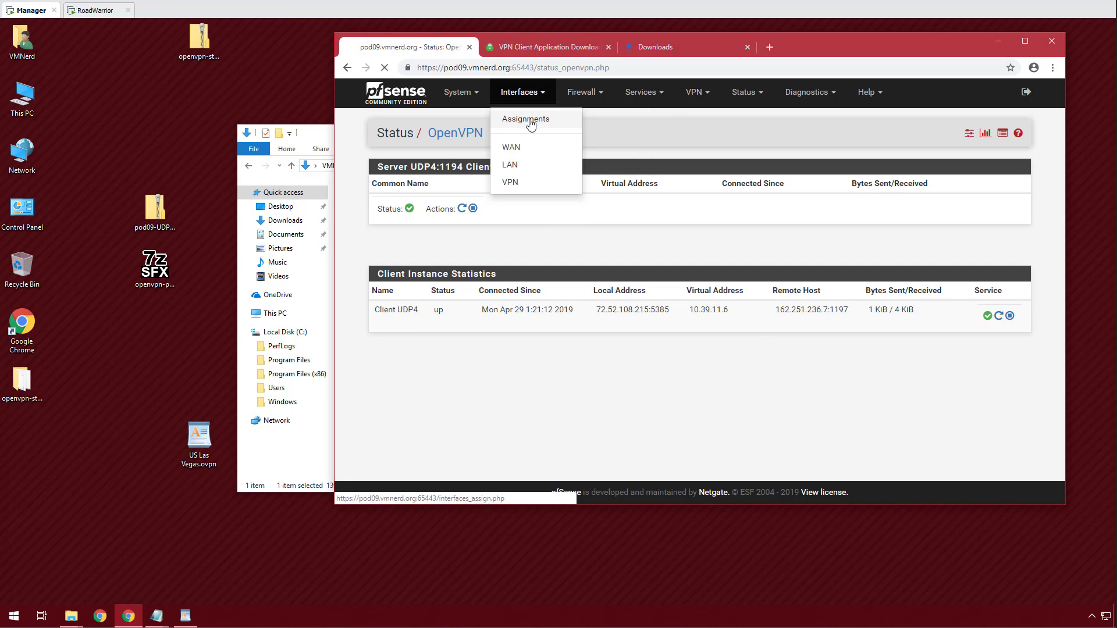
pyautogui.click(531, 119)
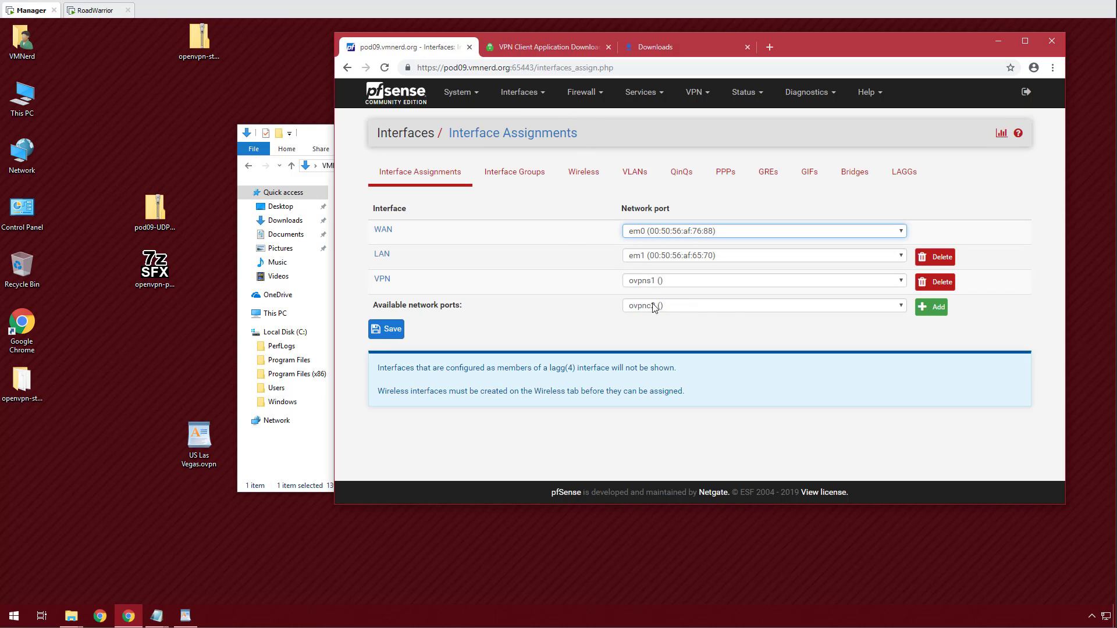
# Assign the OpenVPN client port as OPT2 and enable the interface.
pyautogui.click(931, 308)
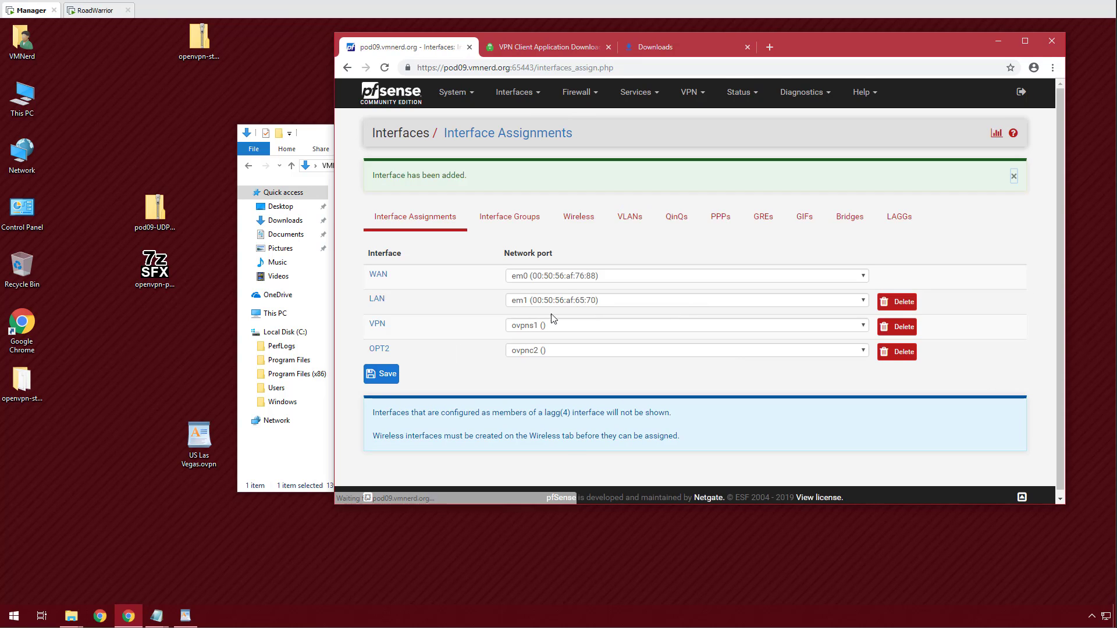
pyautogui.click(383, 375)
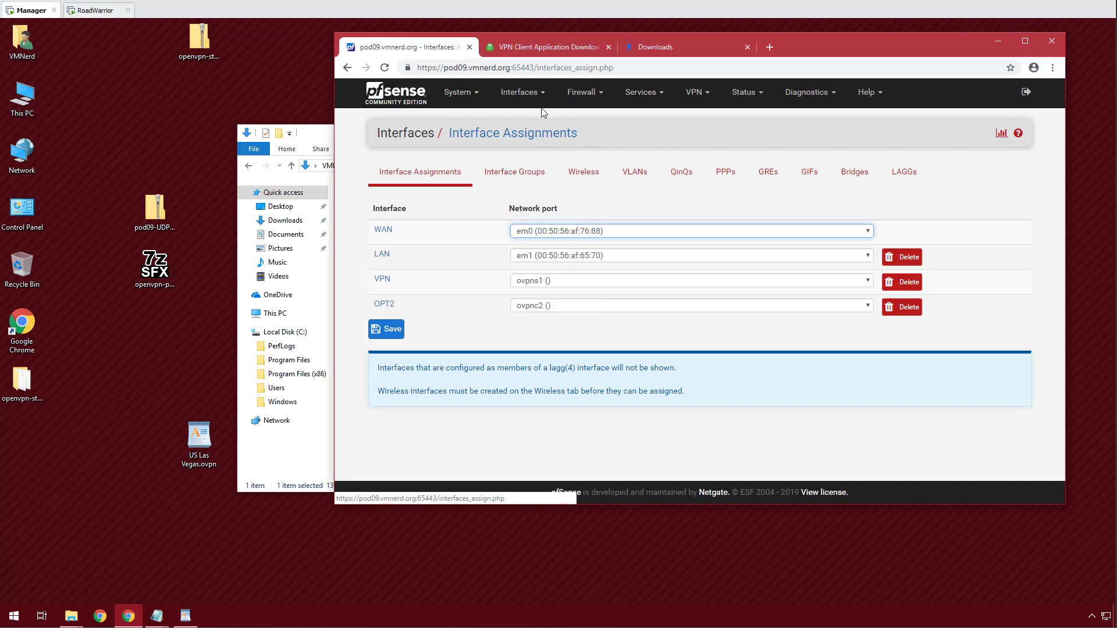
pyautogui.click(544, 101)
pyautogui.click(511, 199)
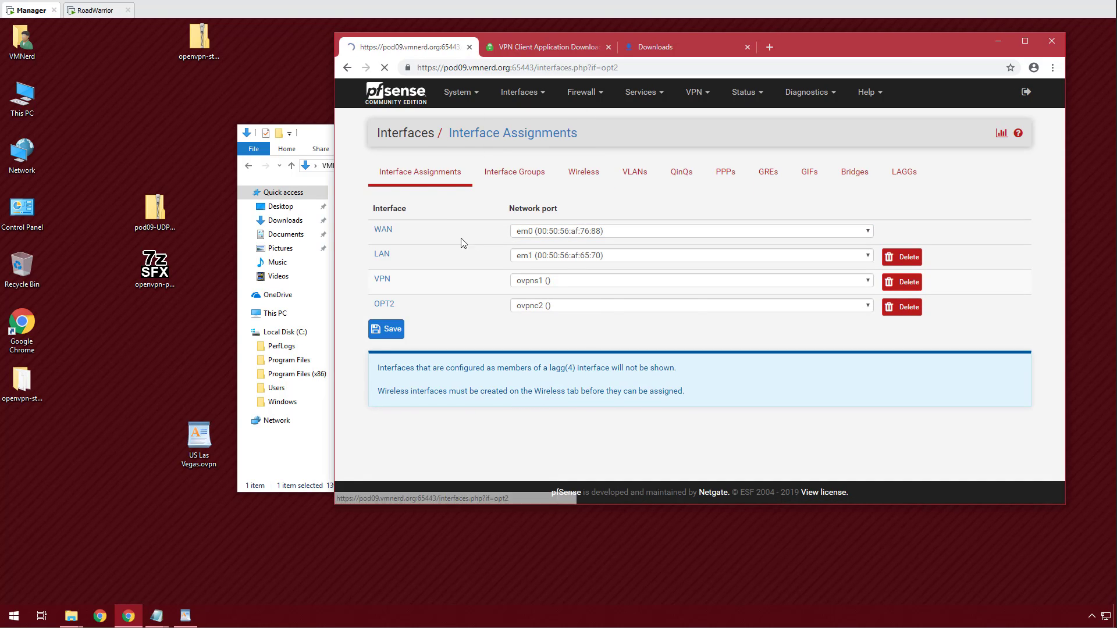
pyautogui.click(483, 189)
pyautogui.press('Tab')
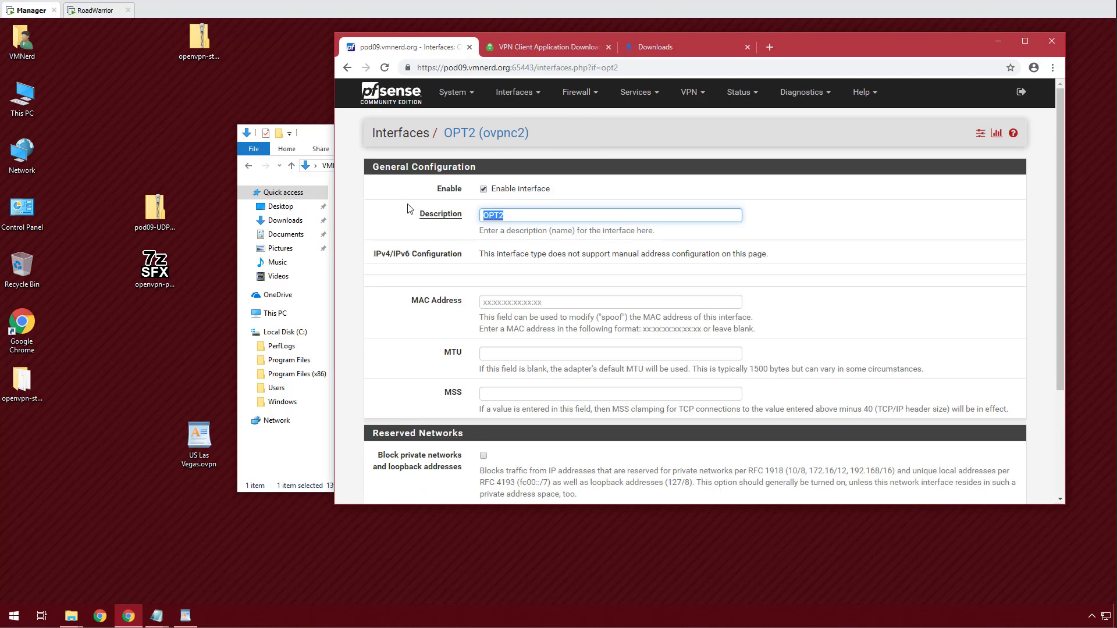
pyautogui.write('PIA')
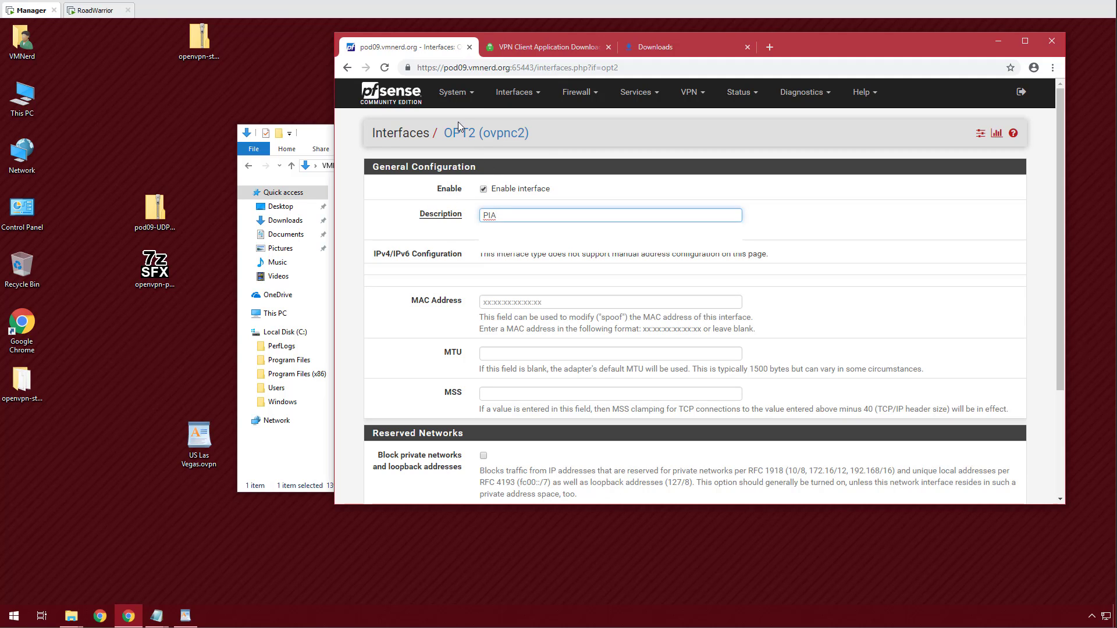
# Rename OPT2's description to PIA, save, and apply the changes.
pyautogui.click(455, 93)
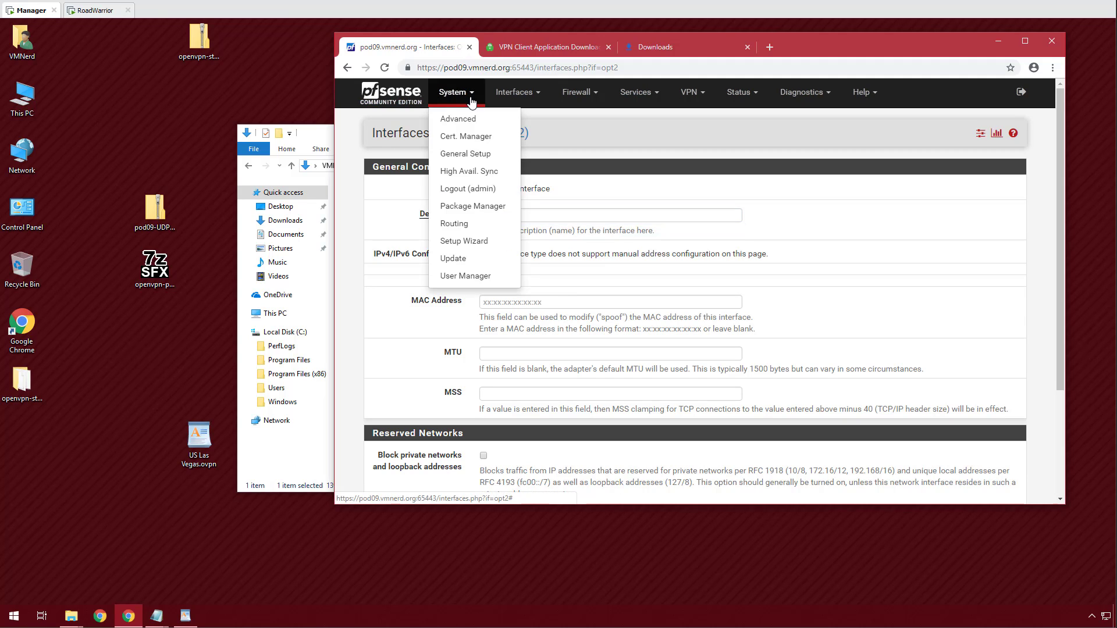
pyautogui.click(463, 223)
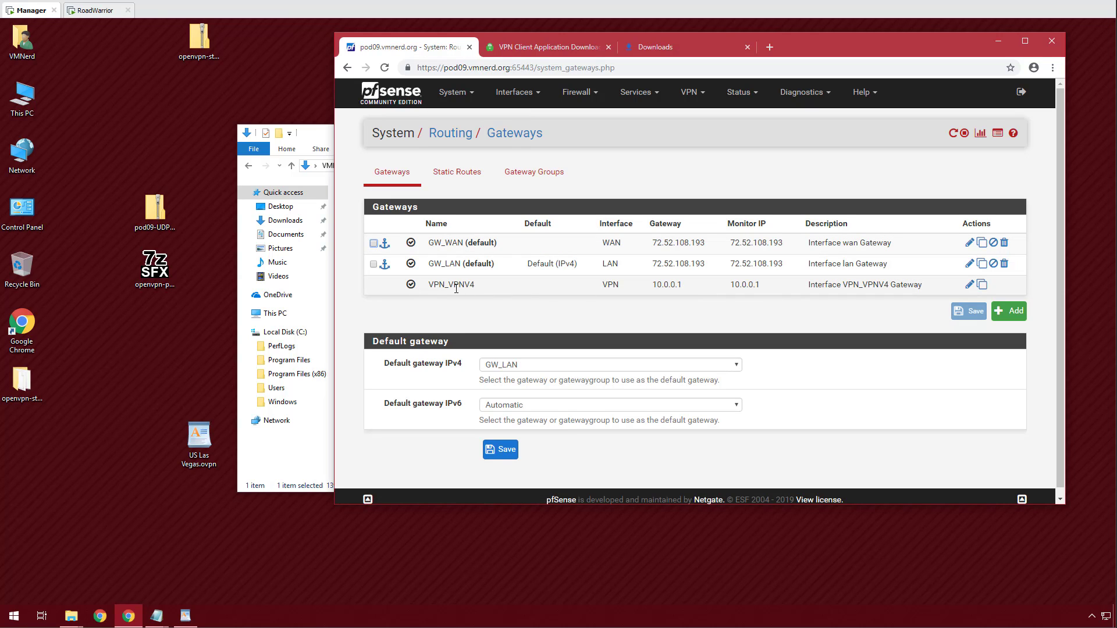
pyautogui.moveTo(431, 285); pyautogui.dragTo(440, 284)
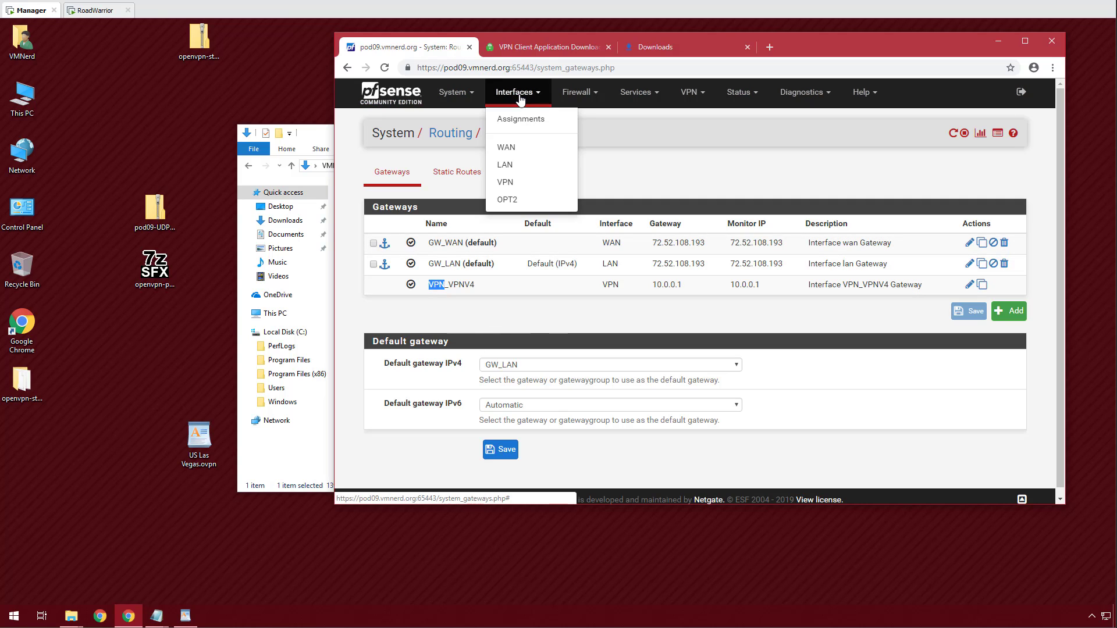
pyautogui.click(505, 199)
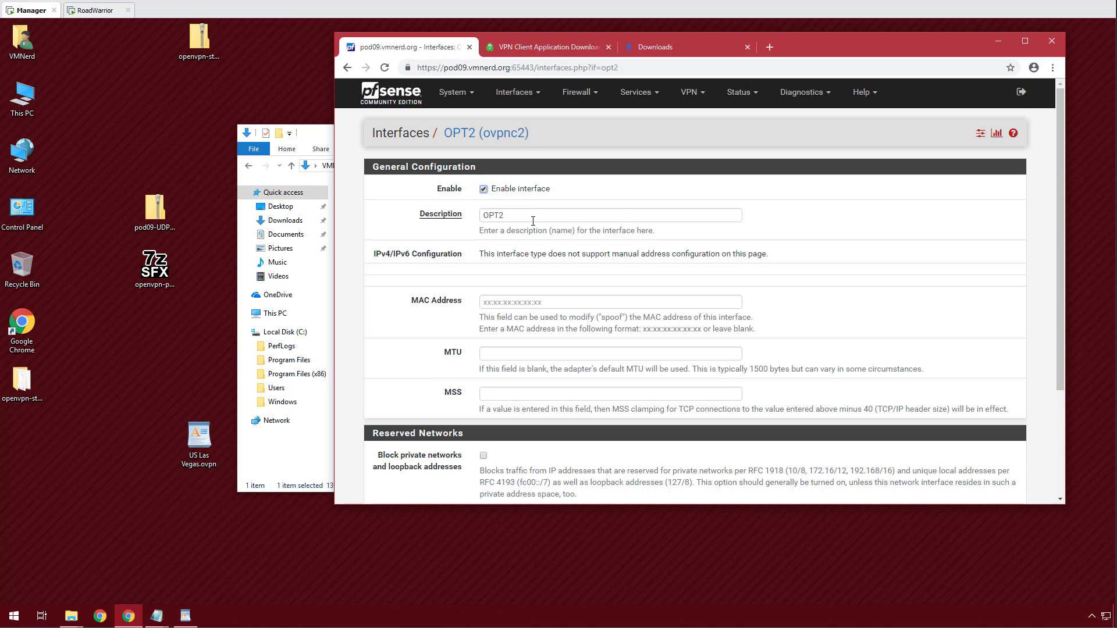
pyautogui.click(439, 219)
pyautogui.write('P')
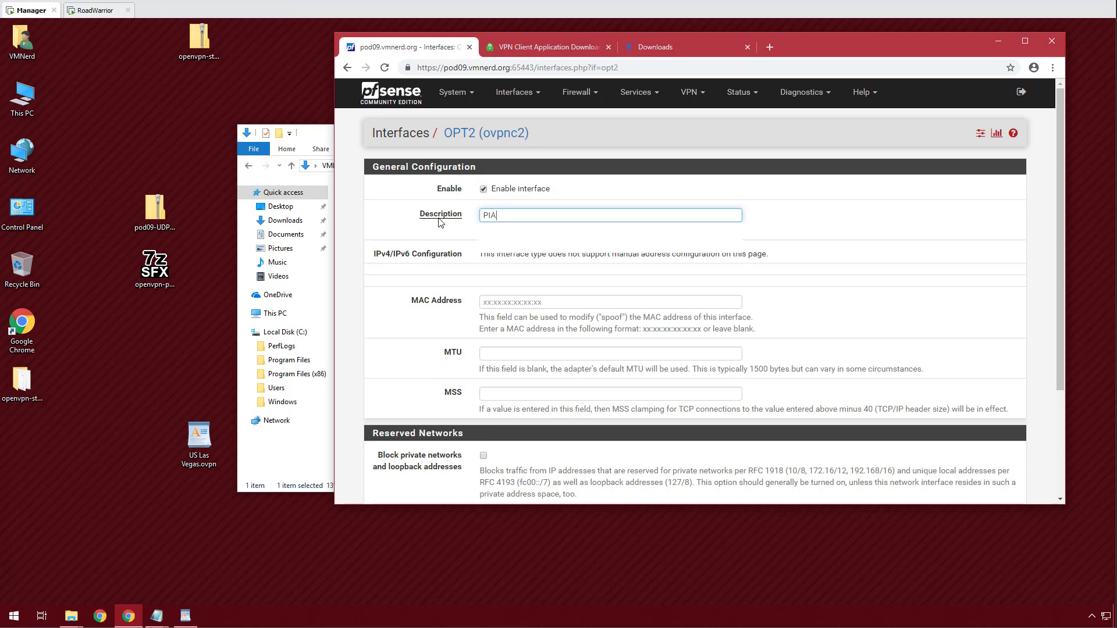
pyautogui.write('IA')
pyautogui.scroll(-3, 440, 223)
pyautogui.click(500, 441)
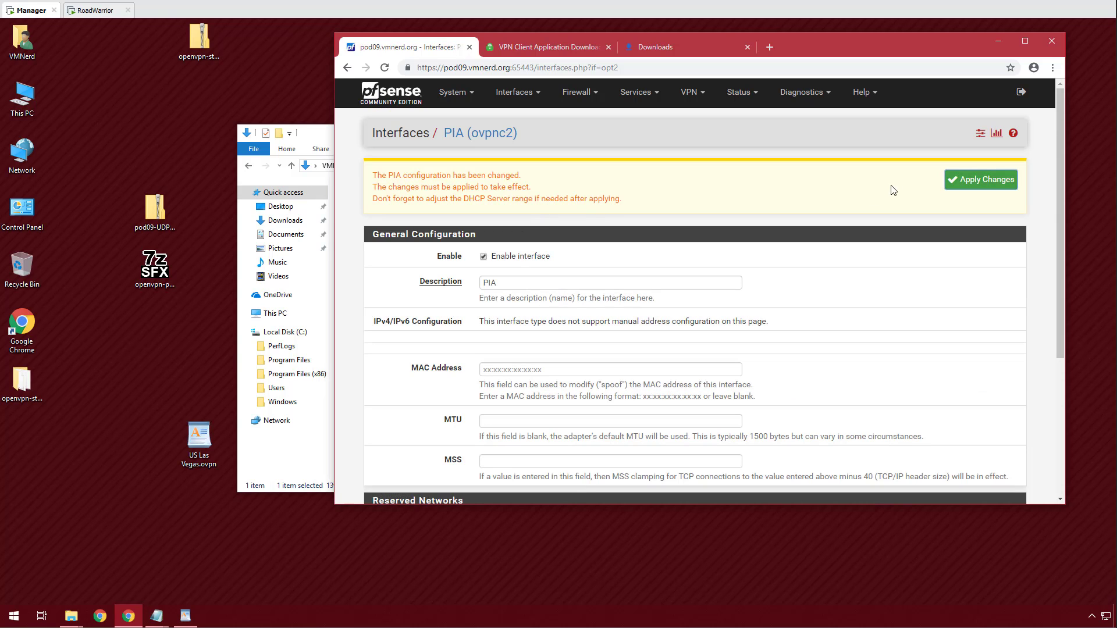
pyautogui.click(968, 181)
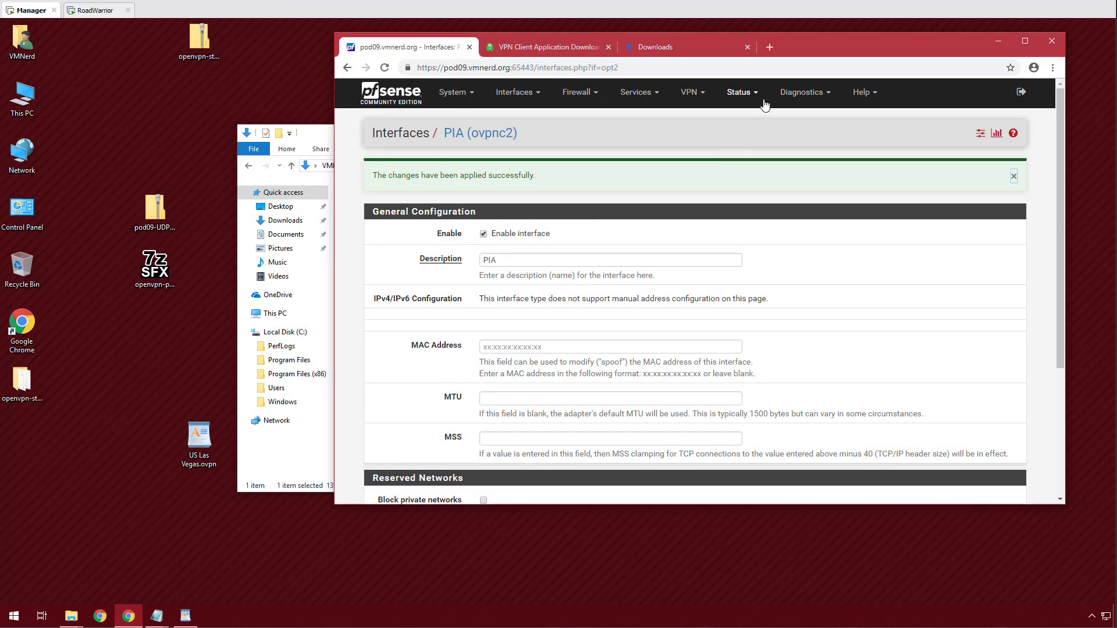
# Check the OpenVPN status and the System > Routing > Gateways page.
pyautogui.click(763, 94)
pyautogui.click(758, 363)
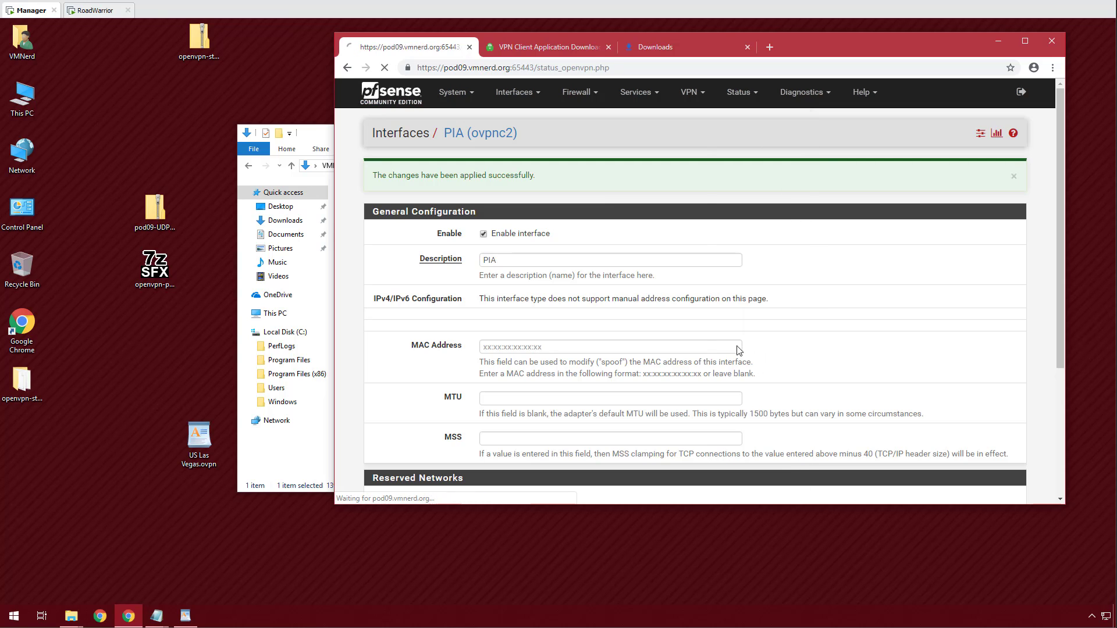
pyautogui.click(460, 92)
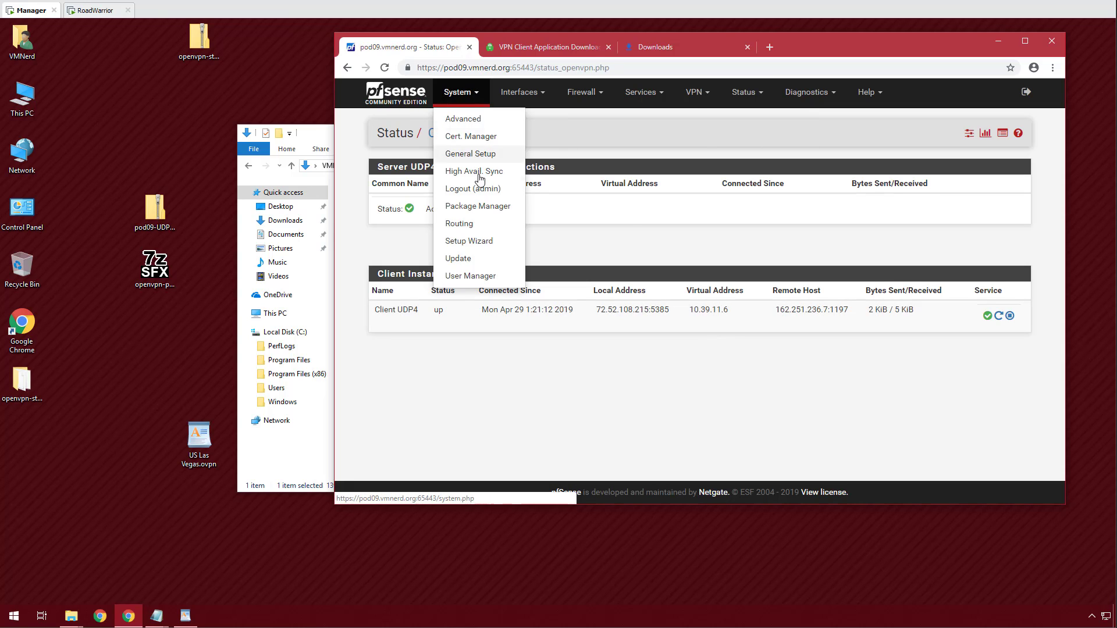
pyautogui.click(464, 224)
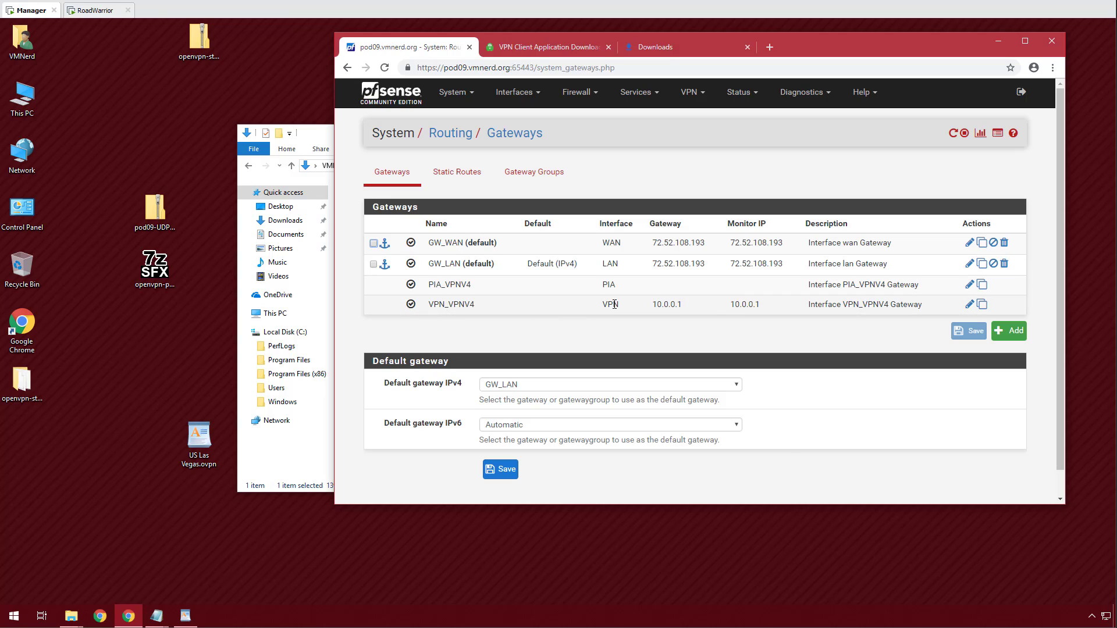
# Restart the OpenVPN client service from Status > OpenVPN, then open Firewall > NAT.
pyautogui.click(754, 97)
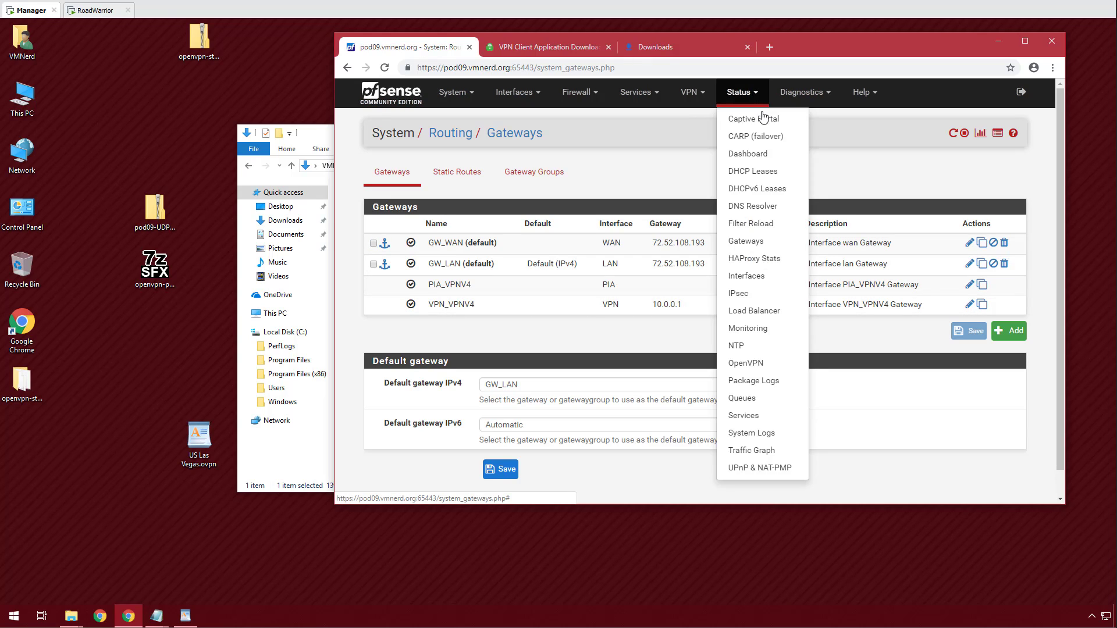
pyautogui.click(775, 363)
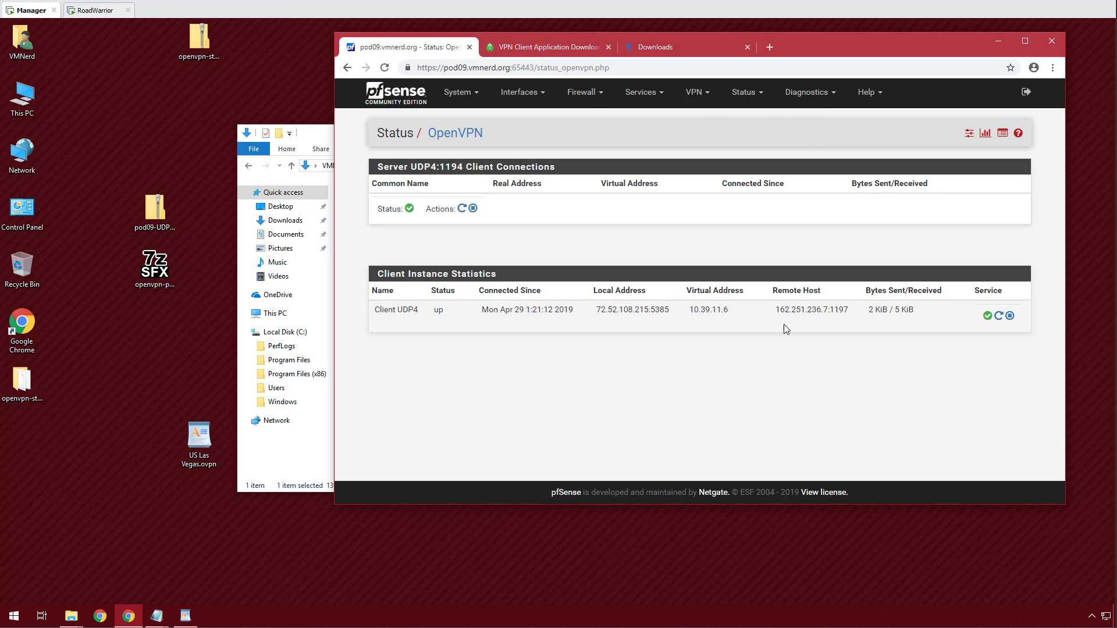
pyautogui.click(1001, 316)
pyautogui.click(586, 103)
pyautogui.click(582, 138)
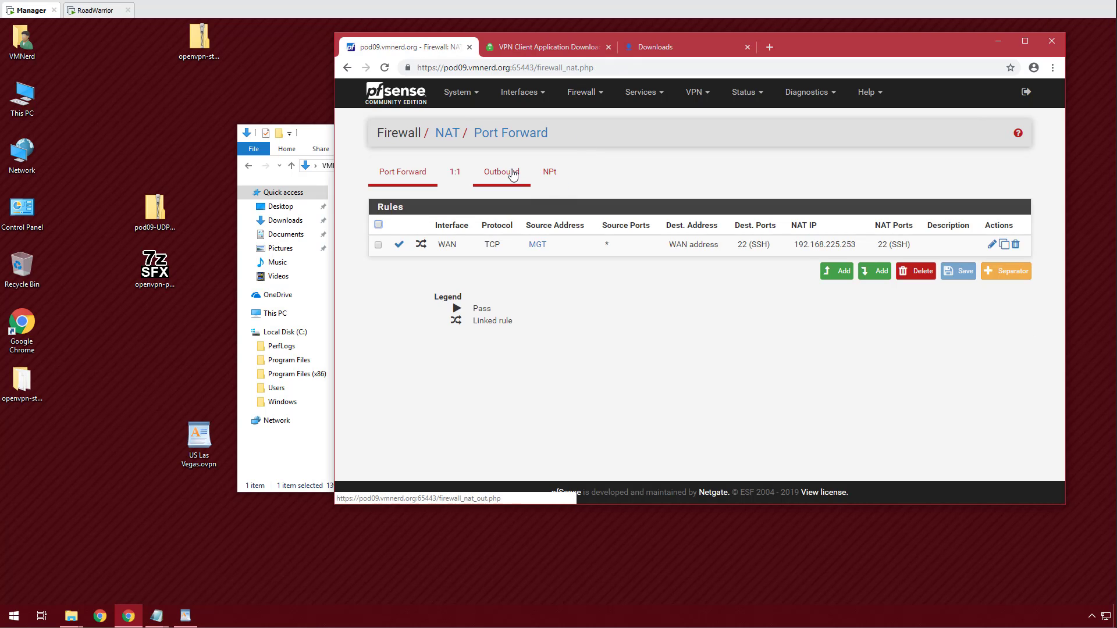
# Switch outbound NAT to Manual Outbound NAT mode and apply the change.
pyautogui.click(512, 174)
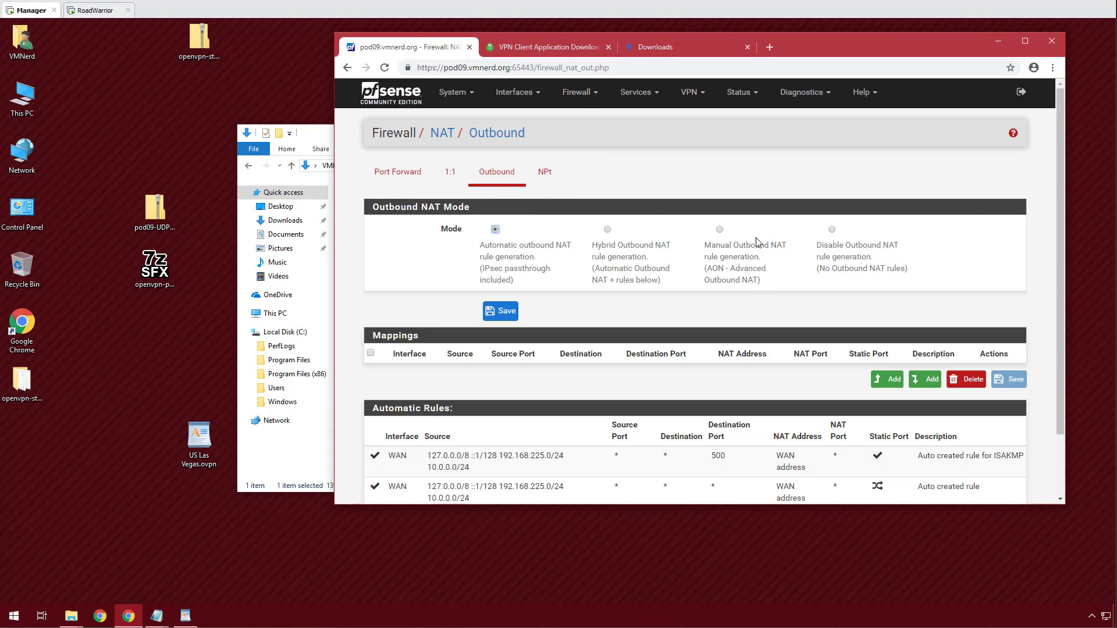
pyautogui.click(507, 314)
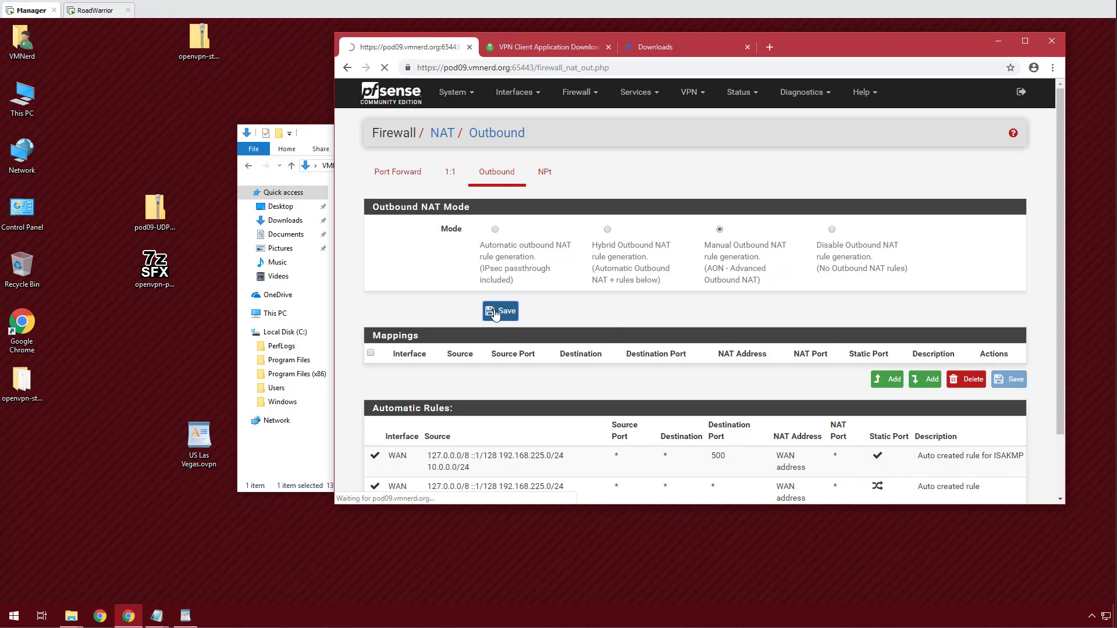
pyautogui.click(952, 183)
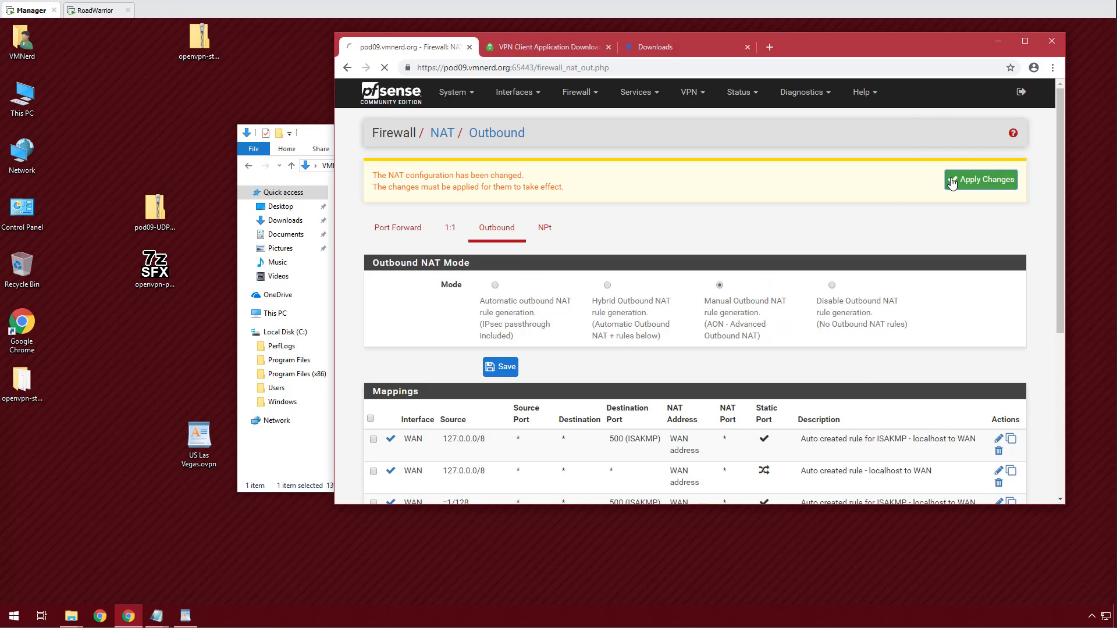
pyautogui.click(1014, 177)
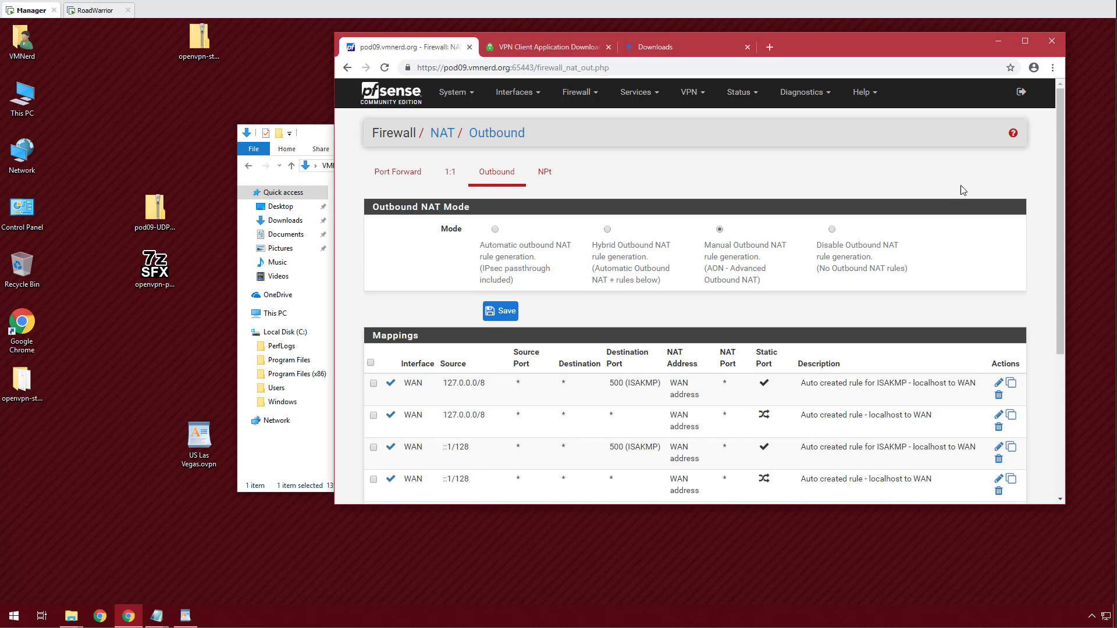
# Delete the two ::1/128 localhost mappings, leaving six WAN mappings.
pyautogui.scroll(-3, 879, 192)
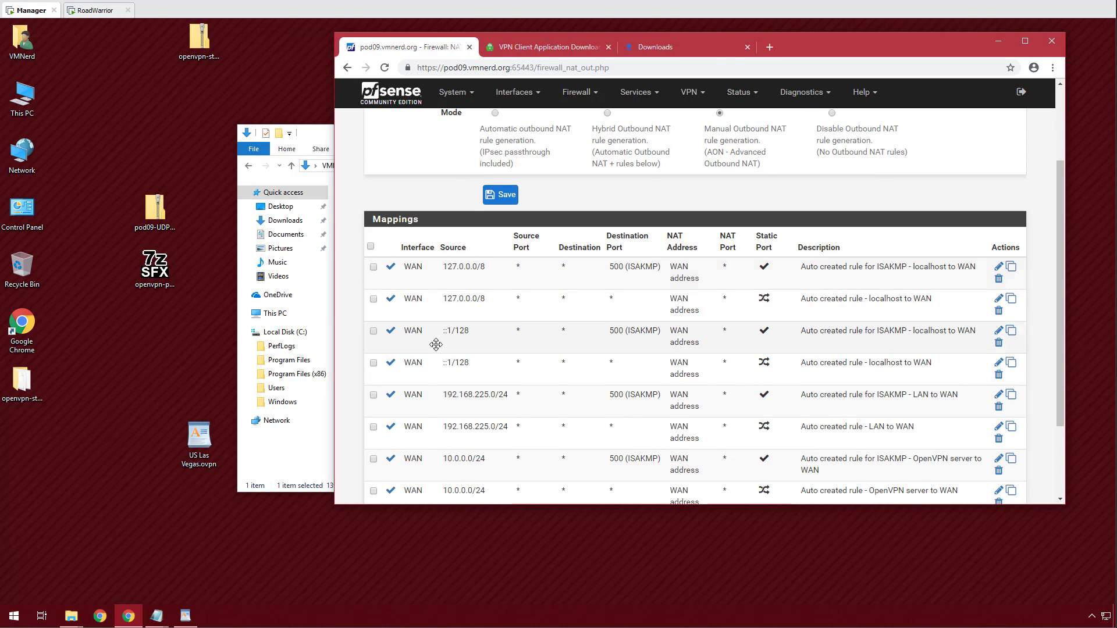
pyautogui.click(372, 331)
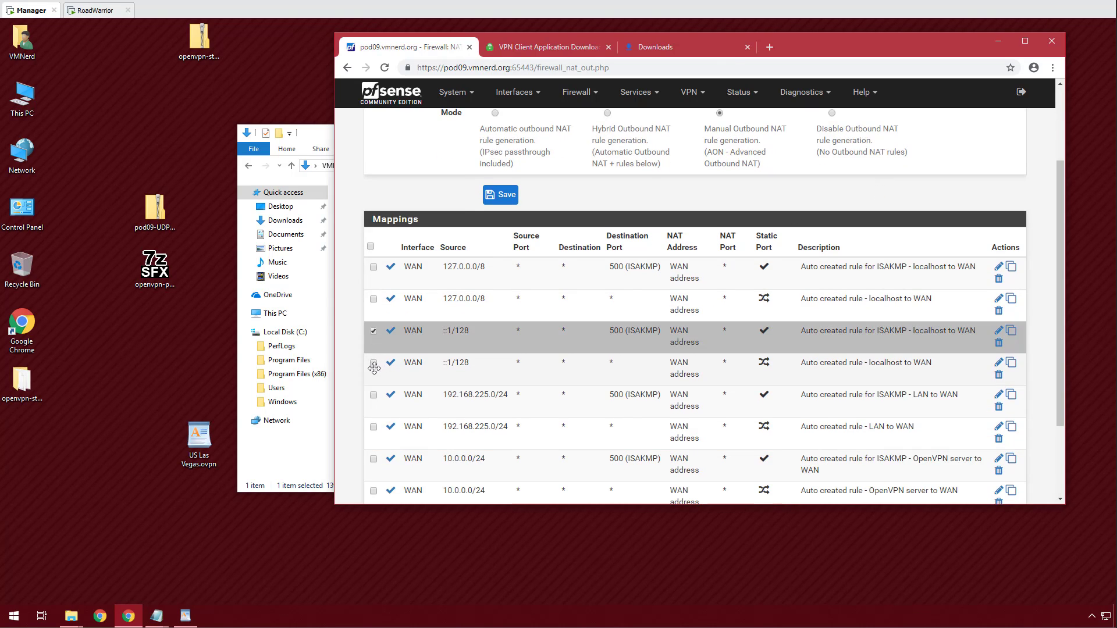
pyautogui.click(374, 367)
pyautogui.scroll(-1, 583, 317)
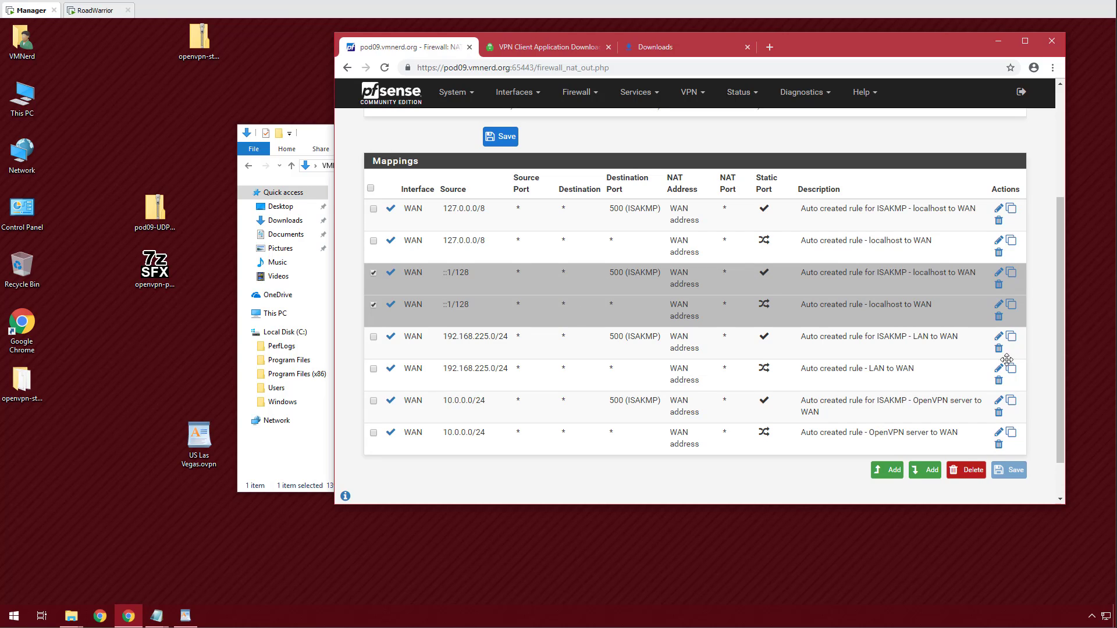
pyautogui.click(968, 472)
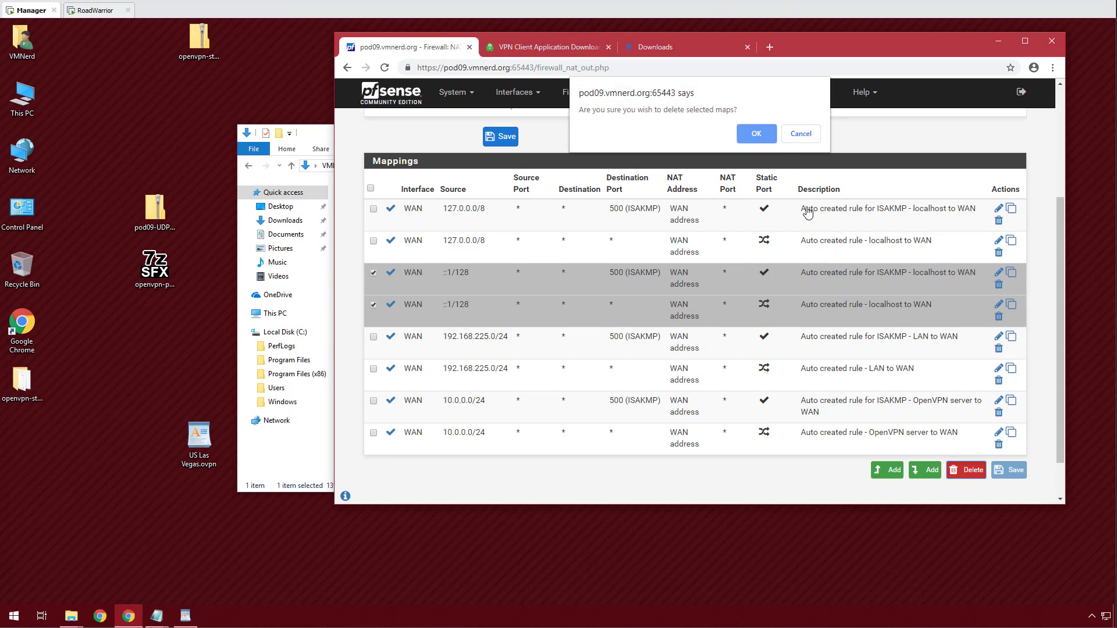
pyautogui.click(758, 135)
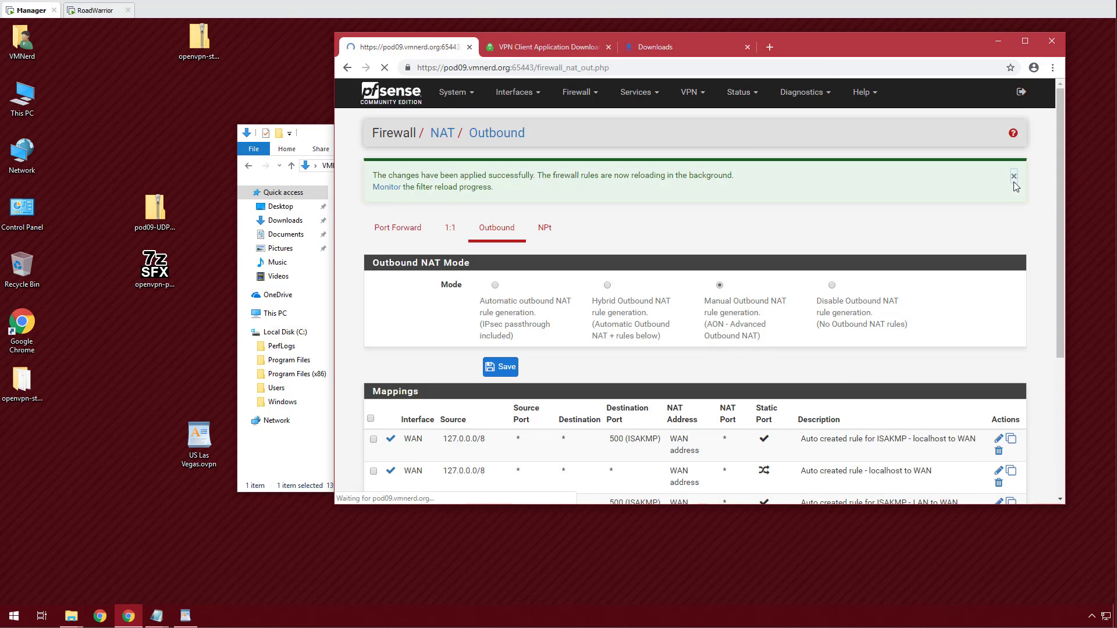
pyautogui.click(1015, 182)
pyautogui.scroll(-2, 461, 232)
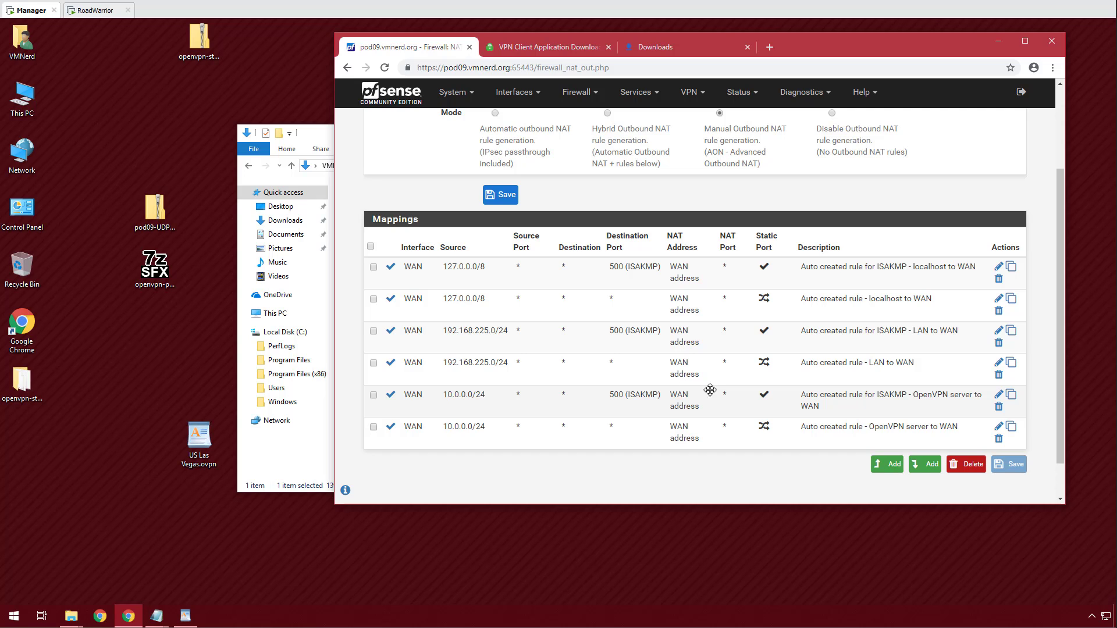
# Duplicate the OpenVPN server-to-WAN outbound NAT mapping onto the PIA interface, save and apply.
pyautogui.click(1013, 433)
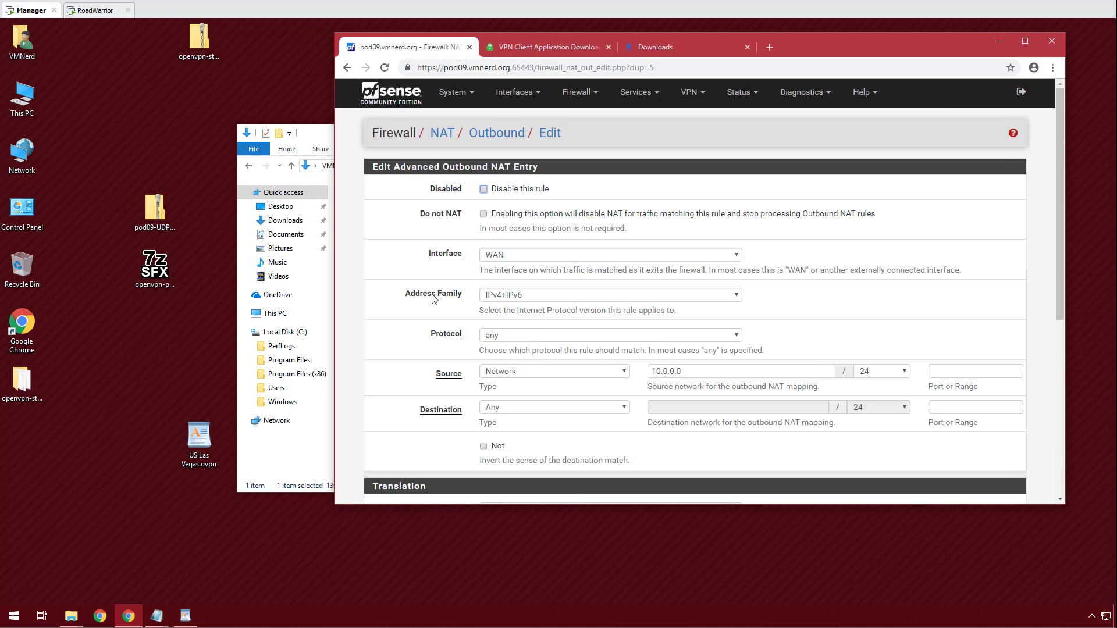
pyautogui.click(545, 257)
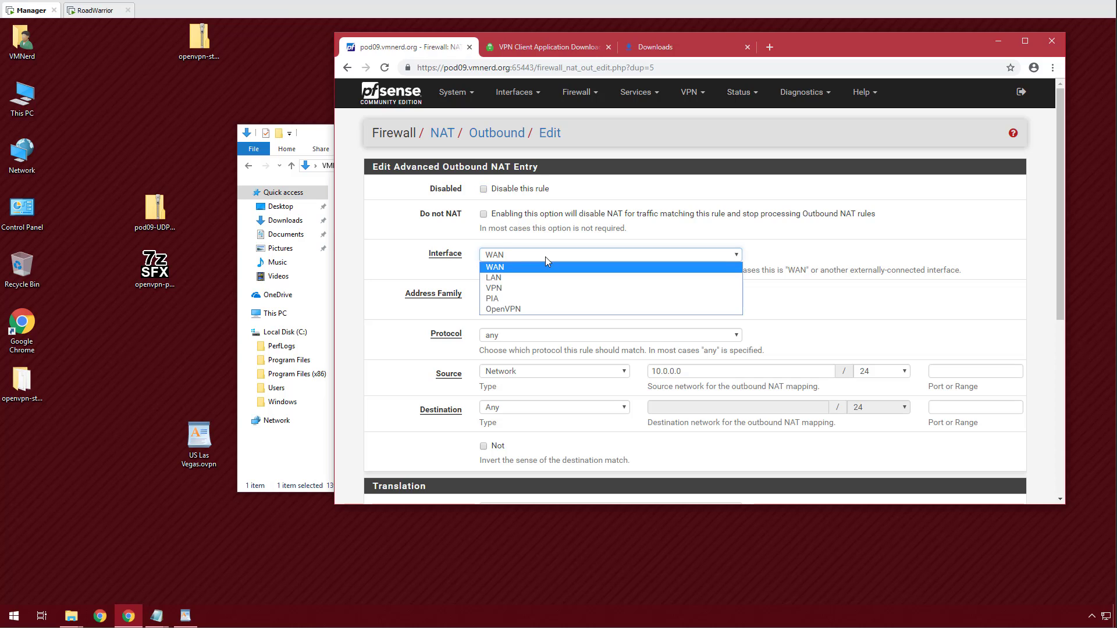
pyautogui.click(523, 302)
pyautogui.scroll(-3, 672, 235)
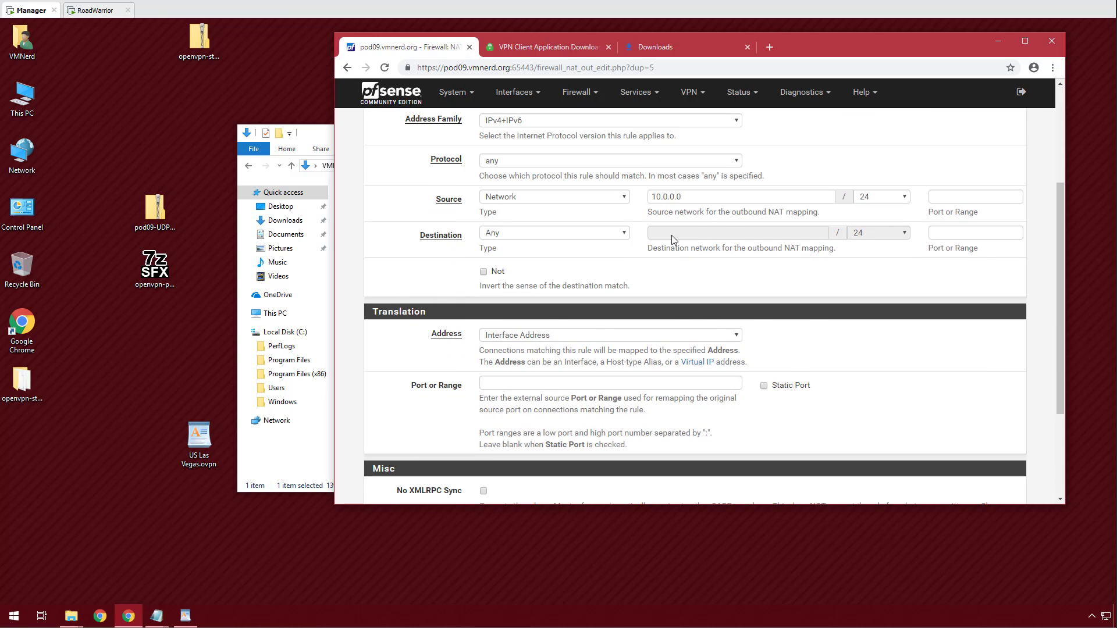
pyautogui.scroll(-3, 563, 299)
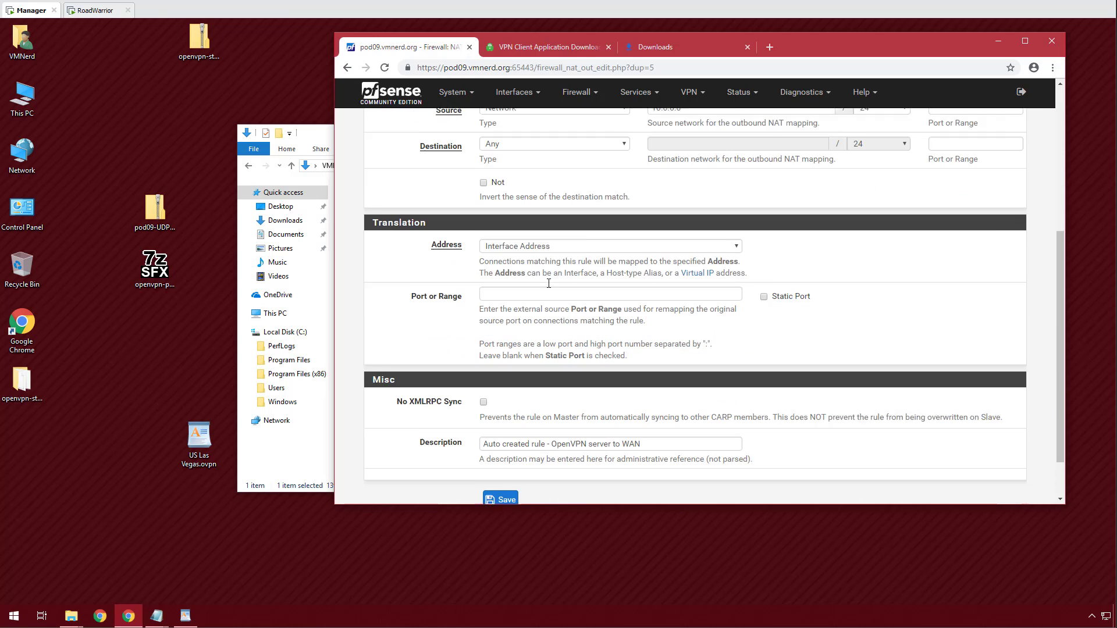
pyautogui.click(500, 446)
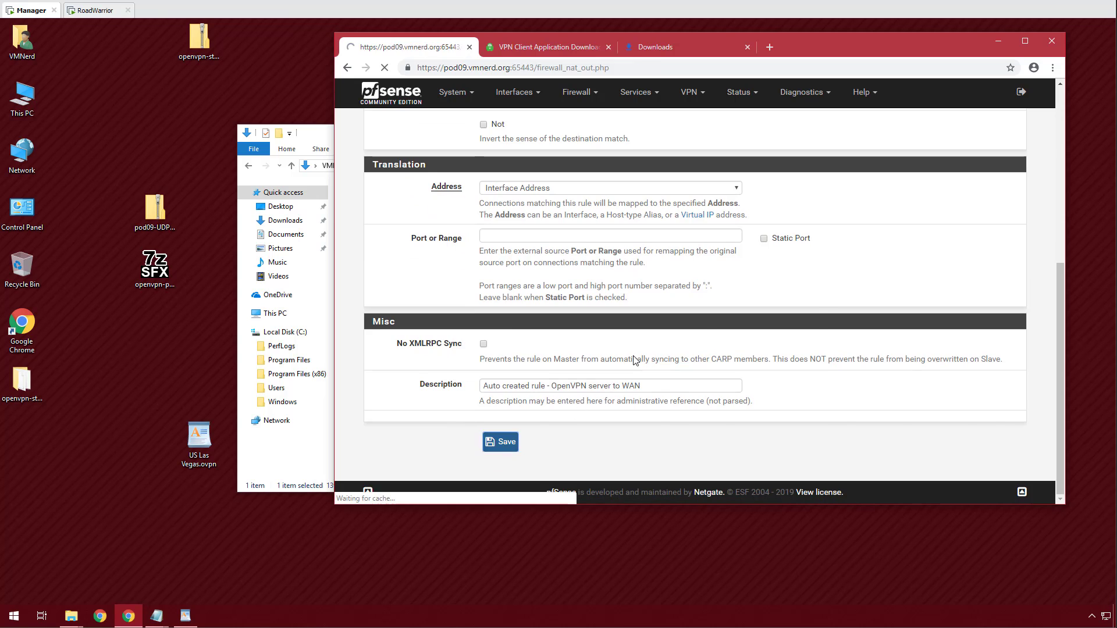
pyautogui.scroll(-3, 798, 313)
pyautogui.scroll(3, 798, 313)
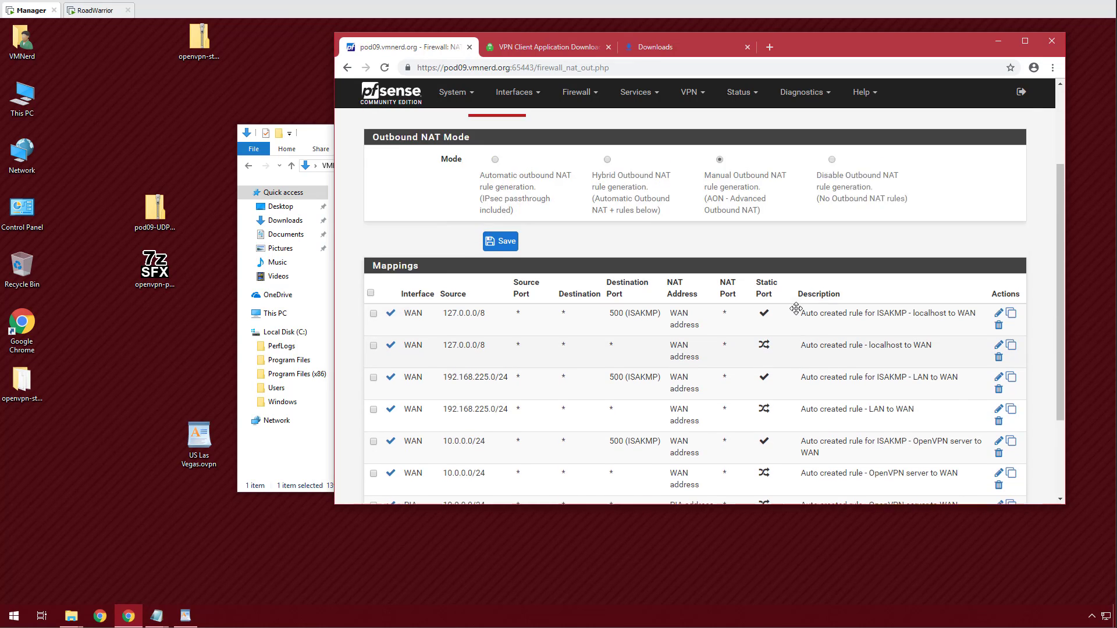
pyautogui.click(987, 181)
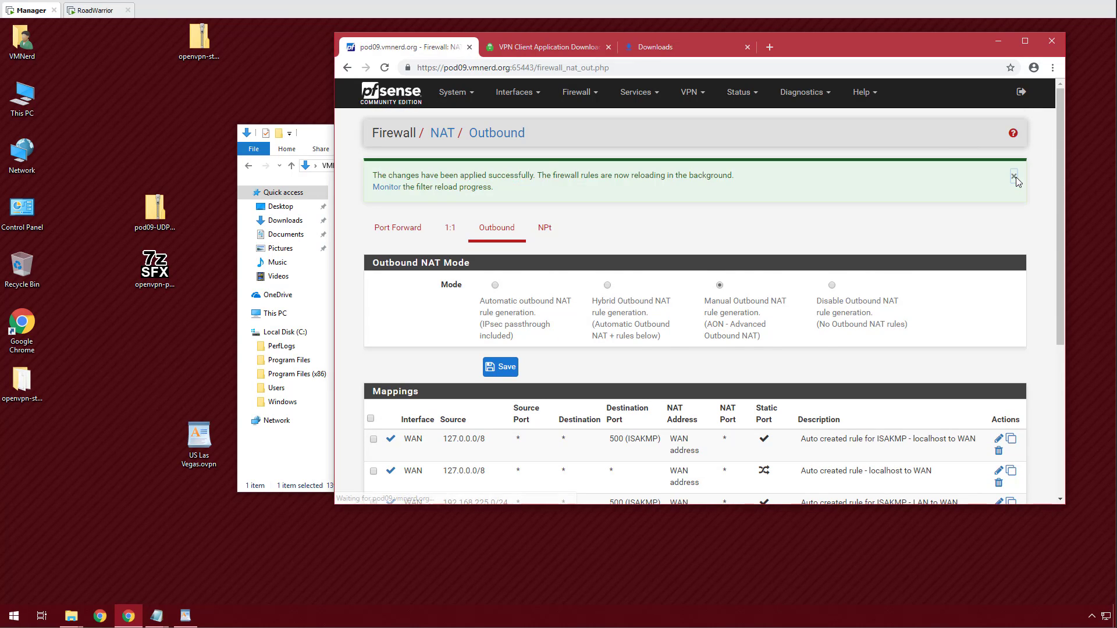
pyautogui.click(1015, 183)
# Duplicate the LAN-to-WAN outbound NAT mapping onto the PIA interface, save and apply.
pyautogui.scroll(-1, 766, 201)
pyautogui.scroll(-3, 765, 200)
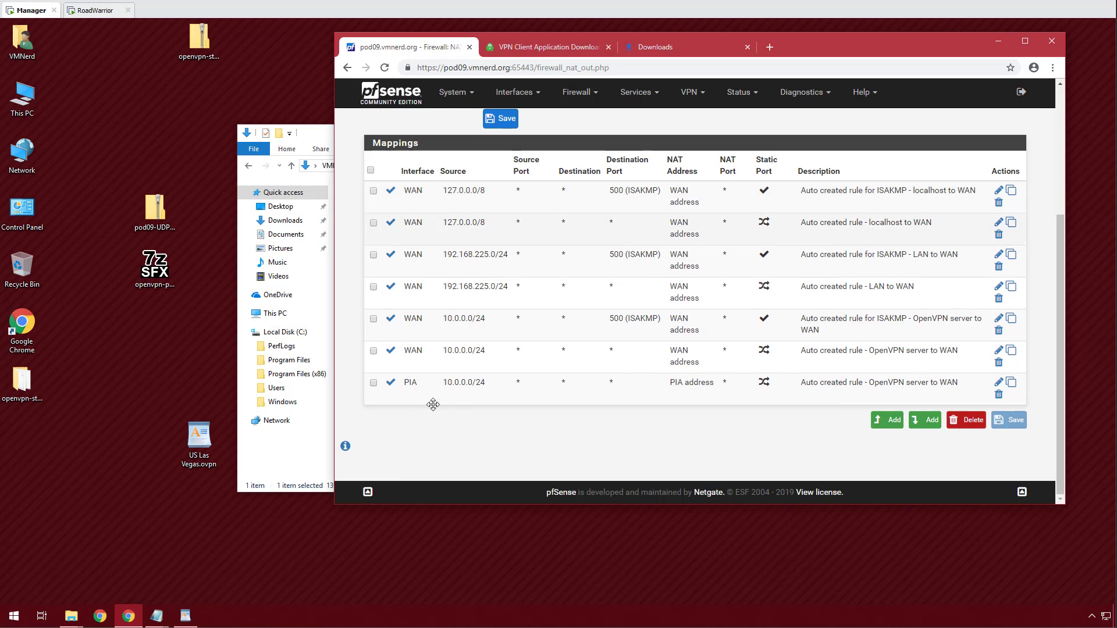
pyautogui.click(1011, 287)
pyautogui.scroll(-5, 501, 256)
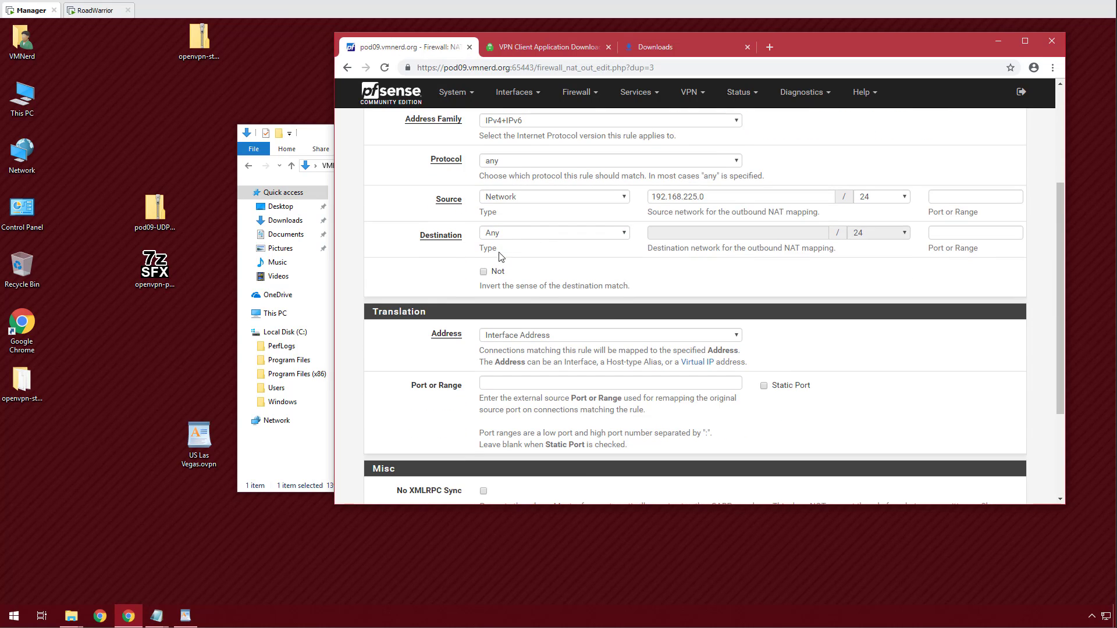
pyautogui.scroll(2, 648, 215)
pyautogui.click(511, 197)
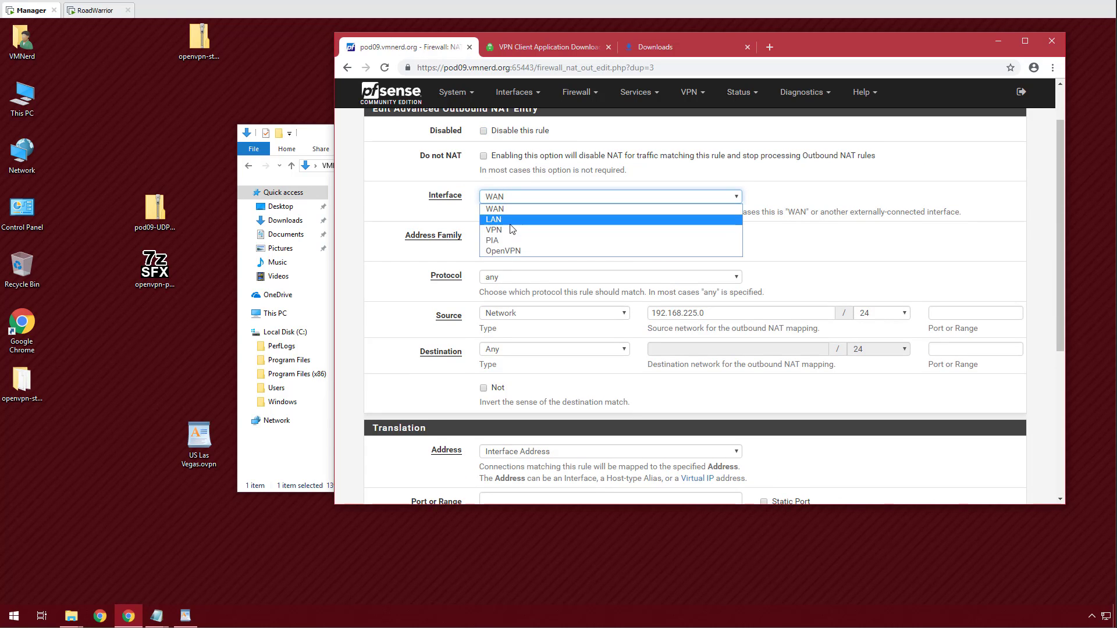
pyautogui.click(504, 239)
pyautogui.scroll(-5, 379, 308)
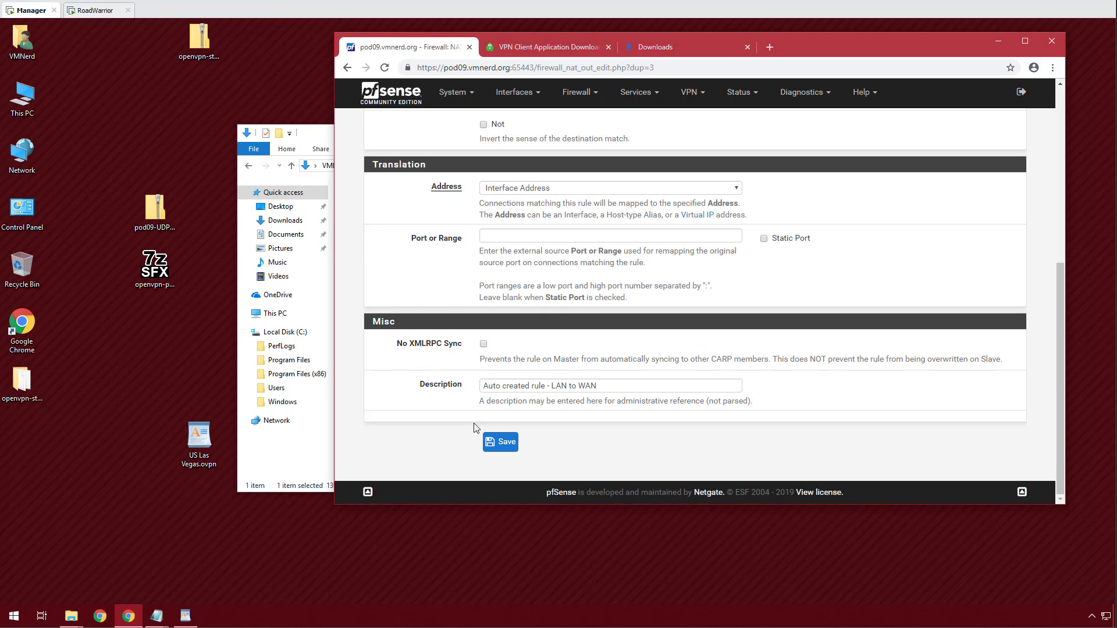
pyautogui.click(500, 442)
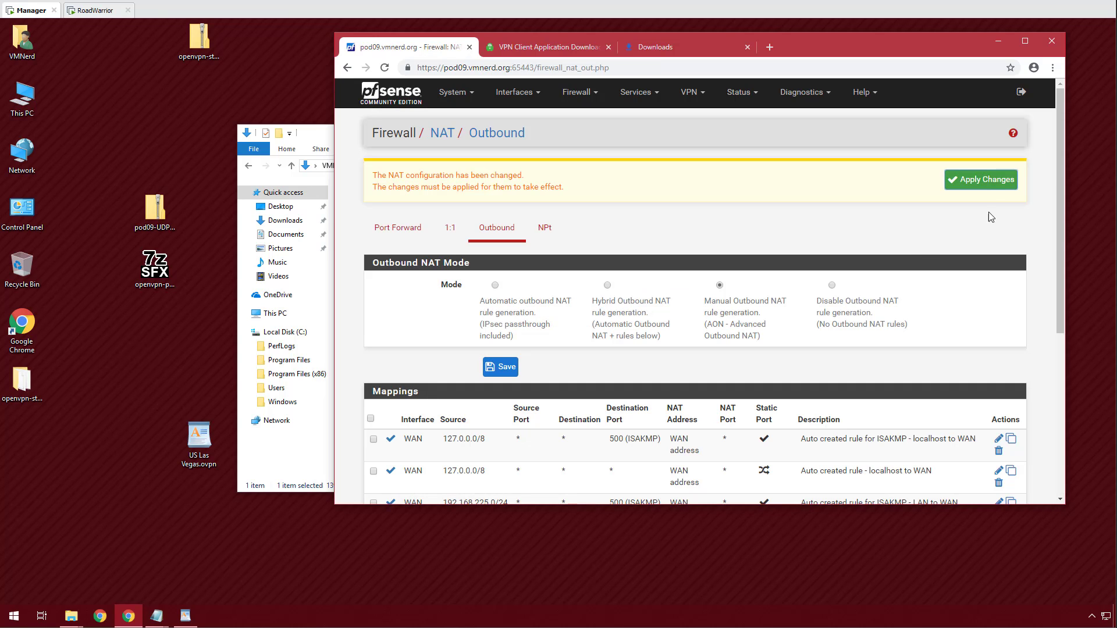
pyautogui.click(990, 185)
# Dismiss the NAT success notice and look over the Status menu without choosing a page.
pyautogui.click(1020, 179)
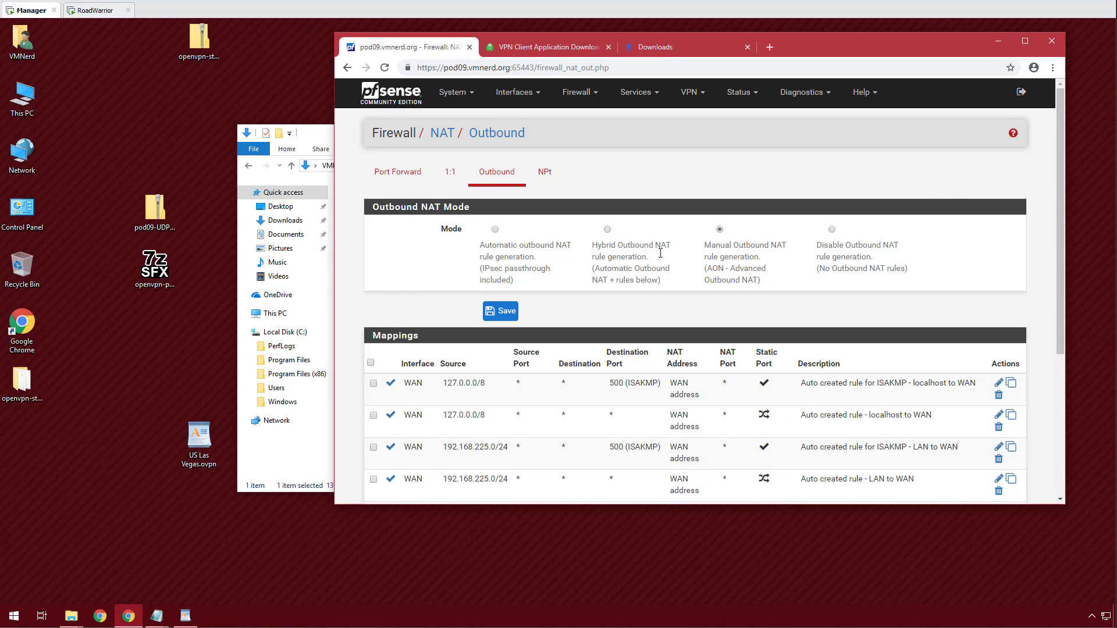
pyautogui.scroll(-4, 388, 293)
pyautogui.scroll(4, 388, 293)
pyautogui.click(742, 92)
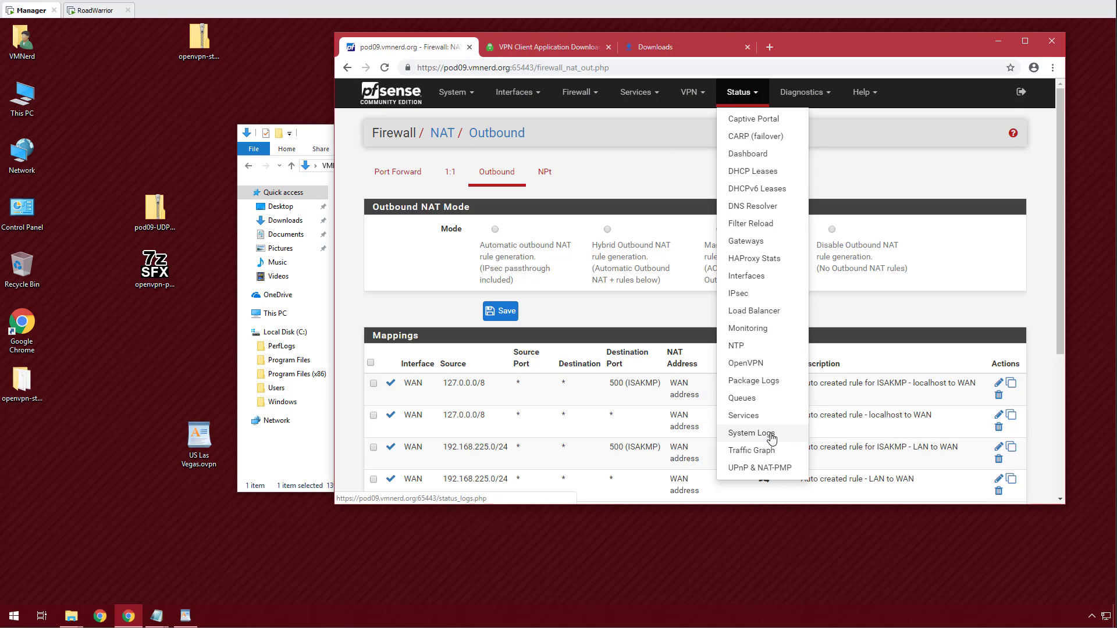
pyautogui.click(652, 152)
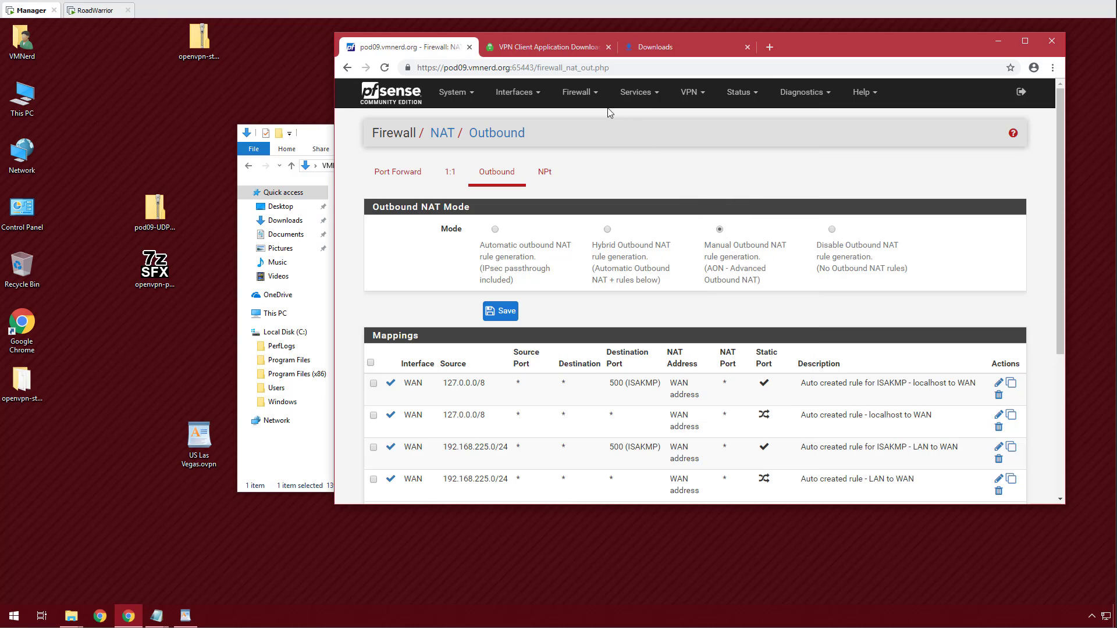
# Review the VPN interface's firewall rules, then go to Firewall > Aliases.
pyautogui.click(576, 93)
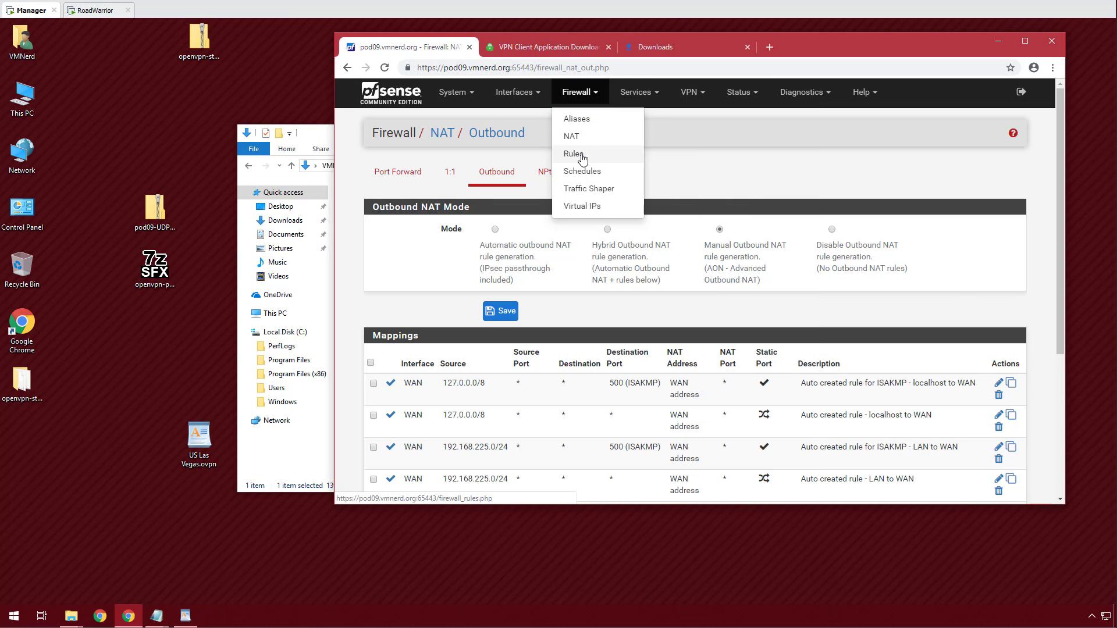
pyautogui.click(581, 155)
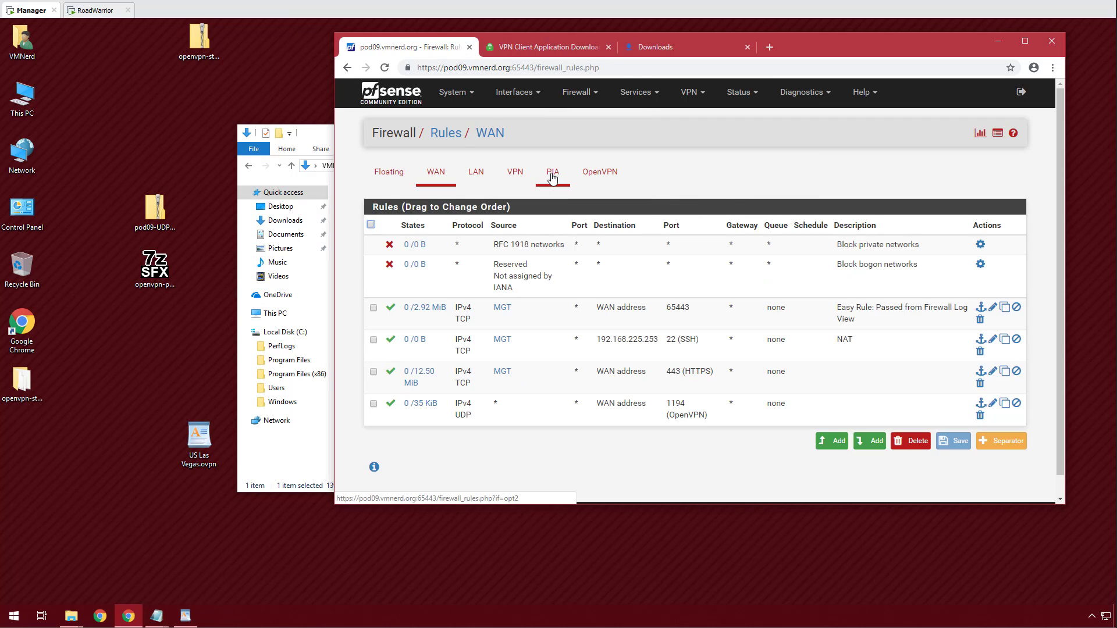
pyautogui.click(514, 172)
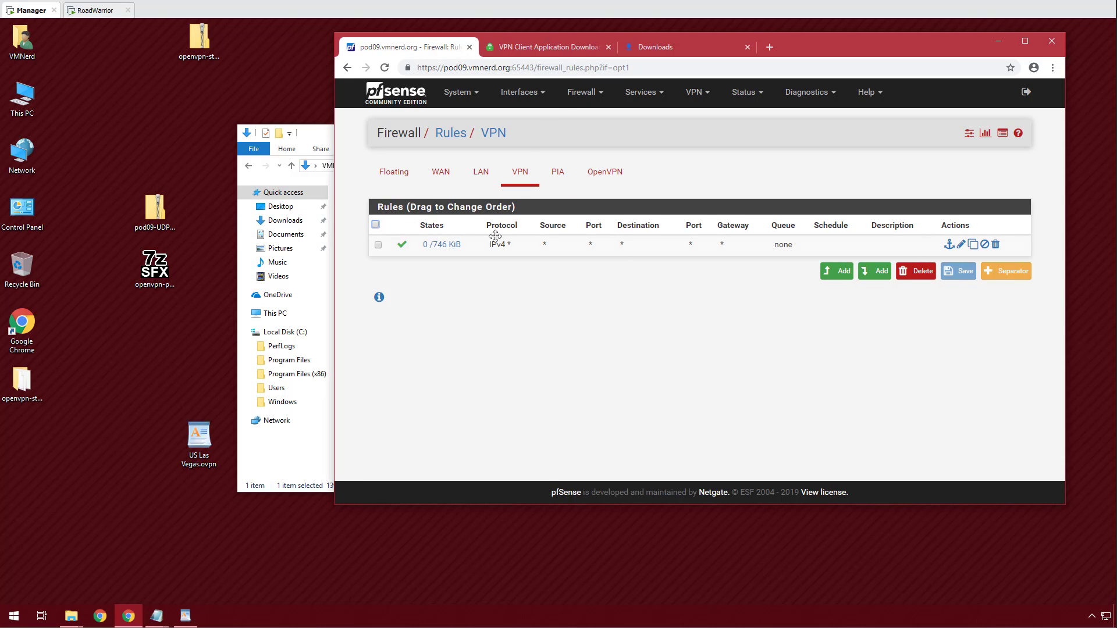
pyautogui.click(542, 99)
pyautogui.click(576, 96)
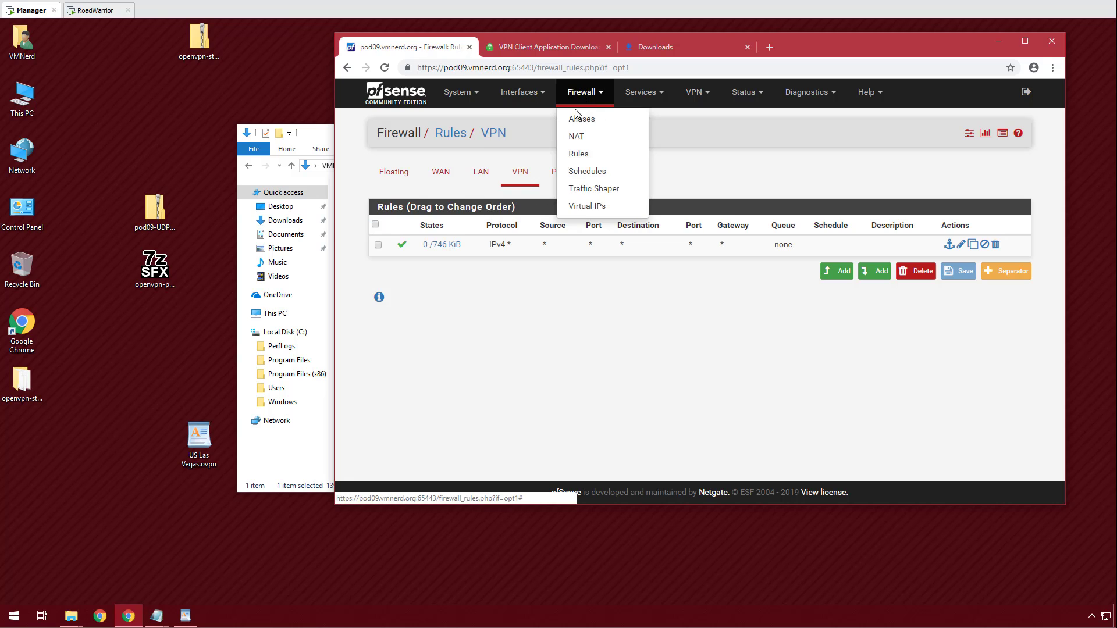
pyautogui.click(575, 117)
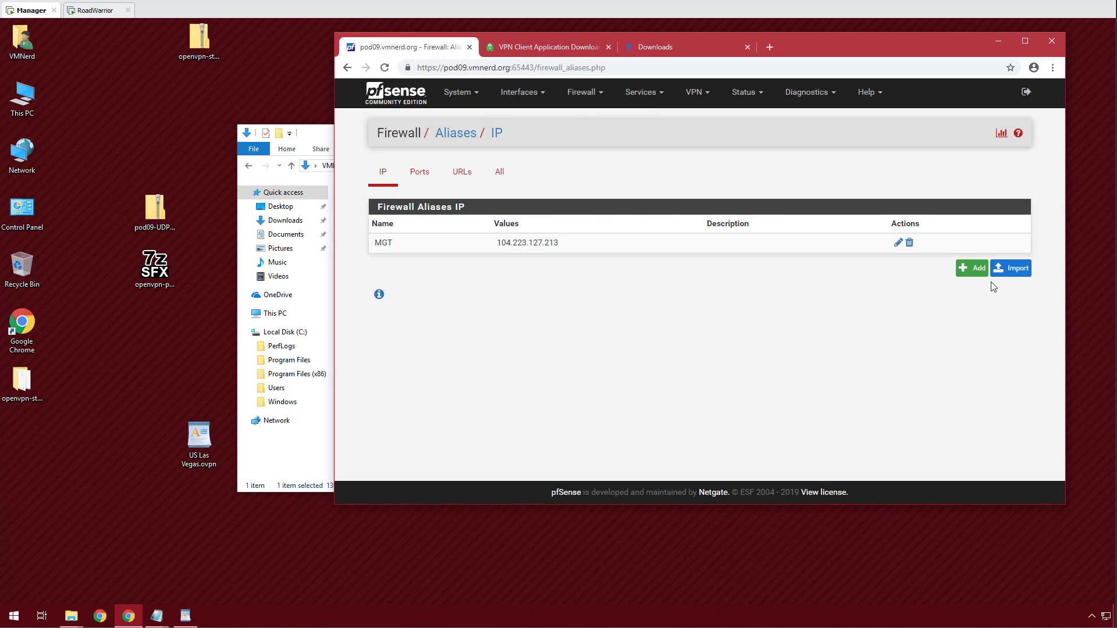
# Add a PIA_VPN host alias for 10.0.0.50, save it and apply the change.
pyautogui.click(975, 270)
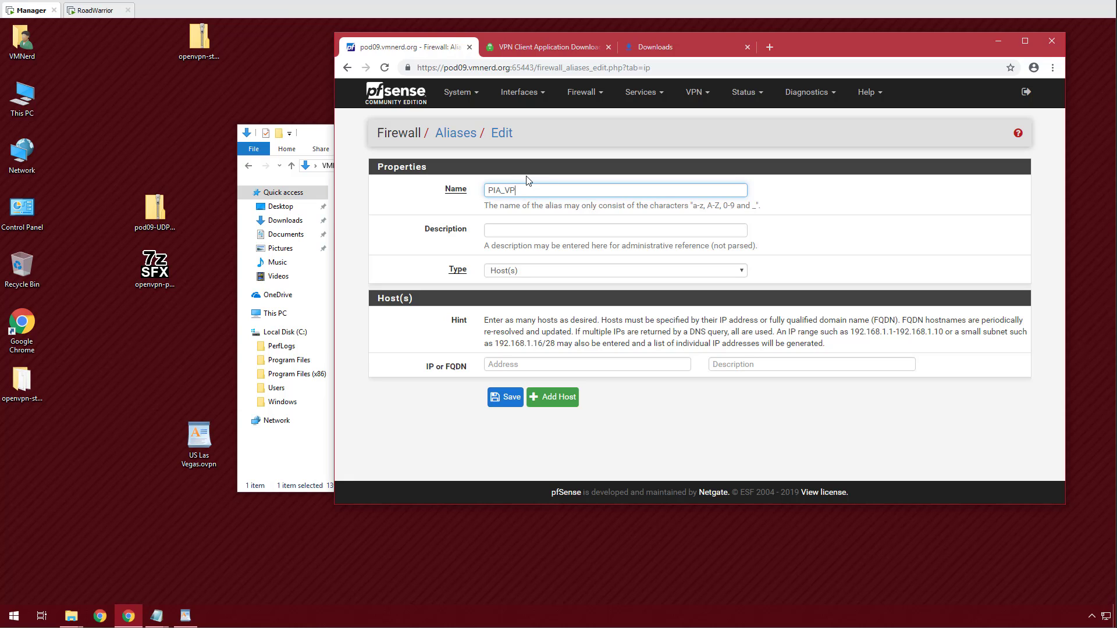
pyautogui.click(516, 363)
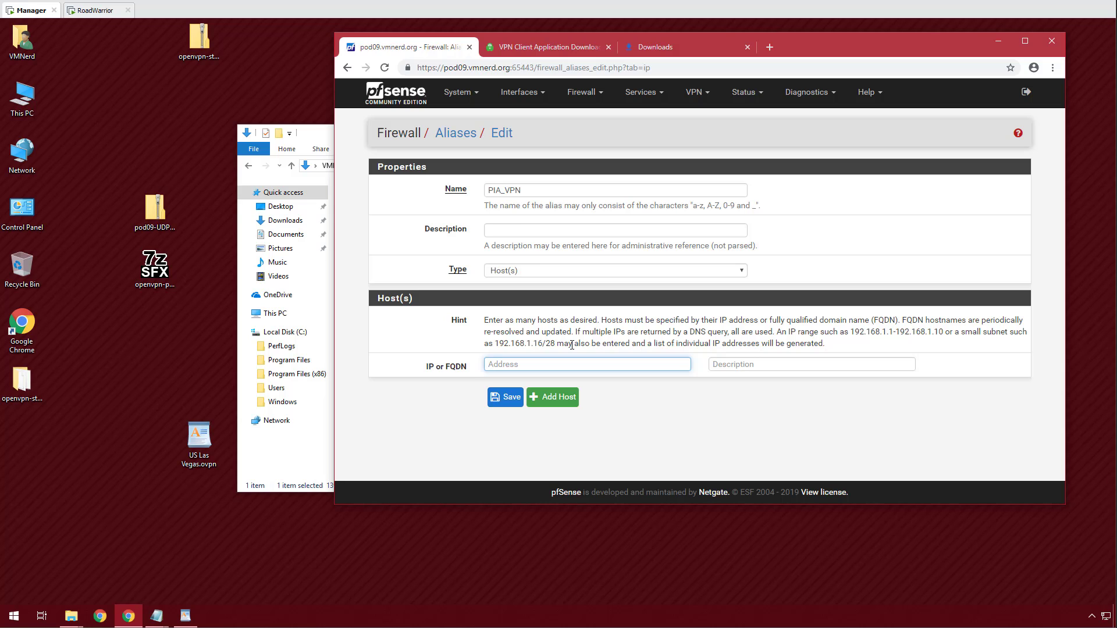
pyautogui.write('10.0.0.50')
pyautogui.click(495, 397)
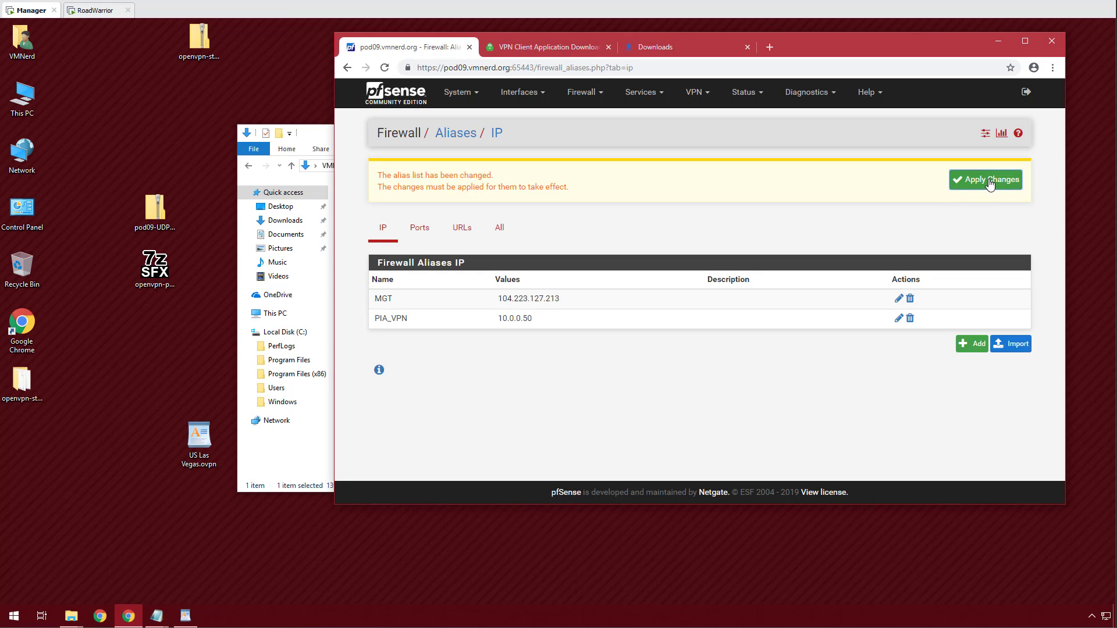
pyautogui.click(990, 181)
pyautogui.click(1018, 180)
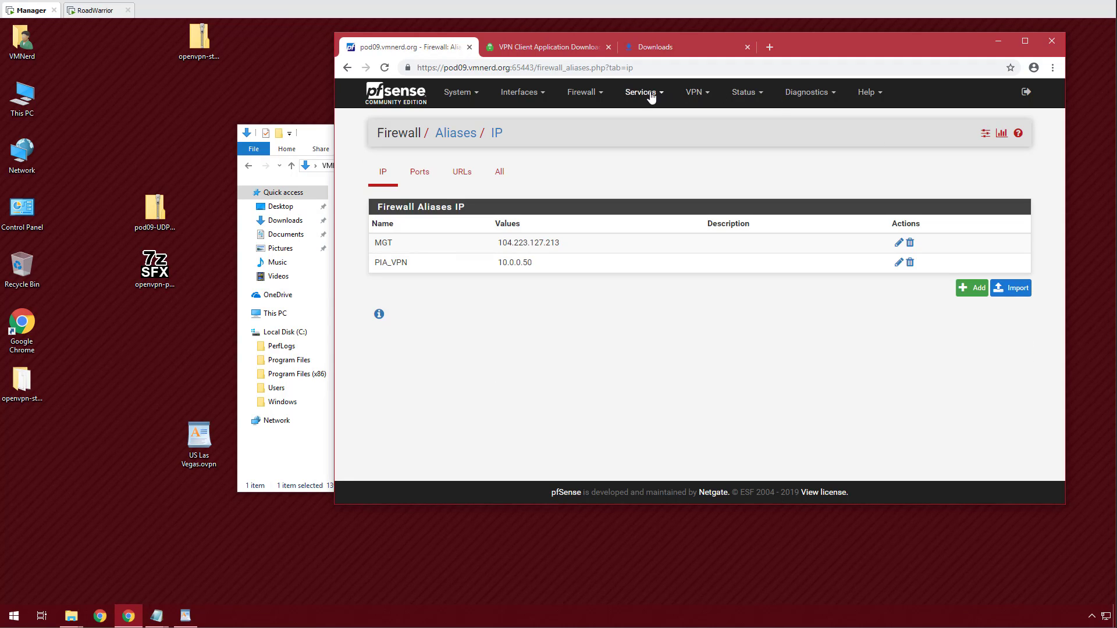
# Open the PIA-Client entry under OpenVPN Client Specific Overrides for editing.
pyautogui.click(698, 94)
pyautogui.click(703, 154)
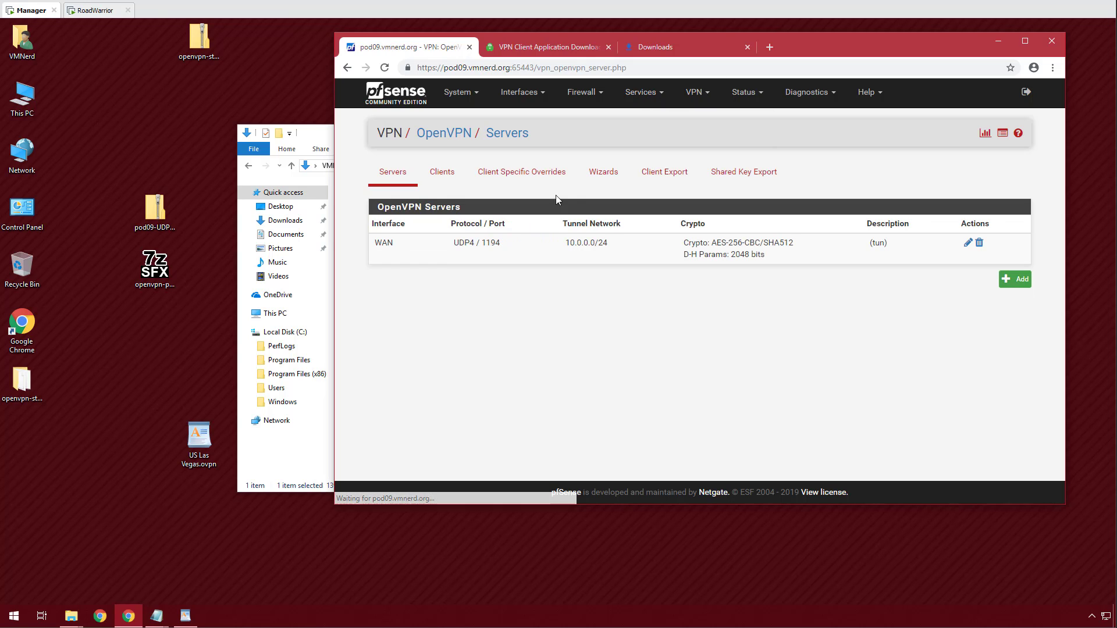
pyautogui.click(526, 174)
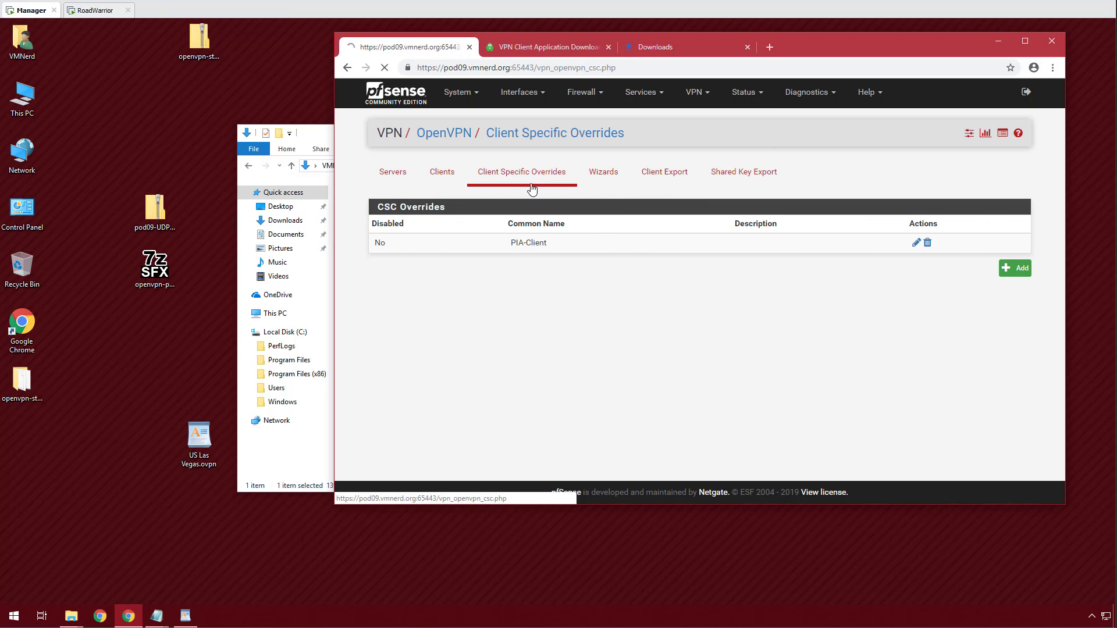
pyautogui.click(916, 243)
pyautogui.scroll(-7, 423, 332)
pyautogui.scroll(-10, 423, 332)
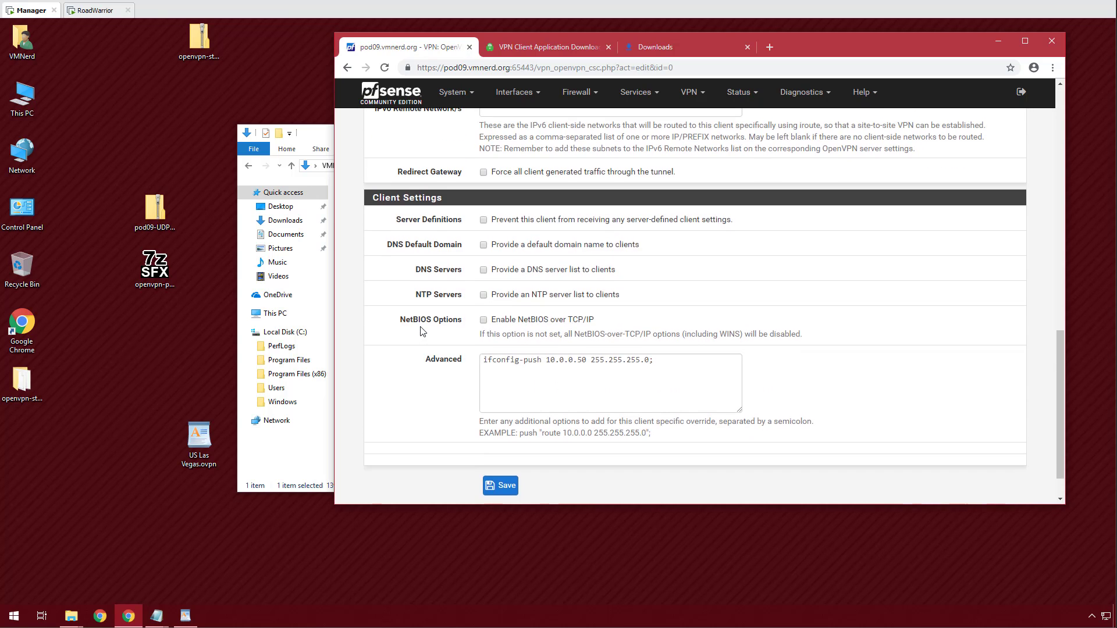
# Check the pushed 10.0.0.50 address in its advanced options, then view the OpenVPN Clients list.
pyautogui.moveTo(546, 315); pyautogui.dragTo(588, 316)
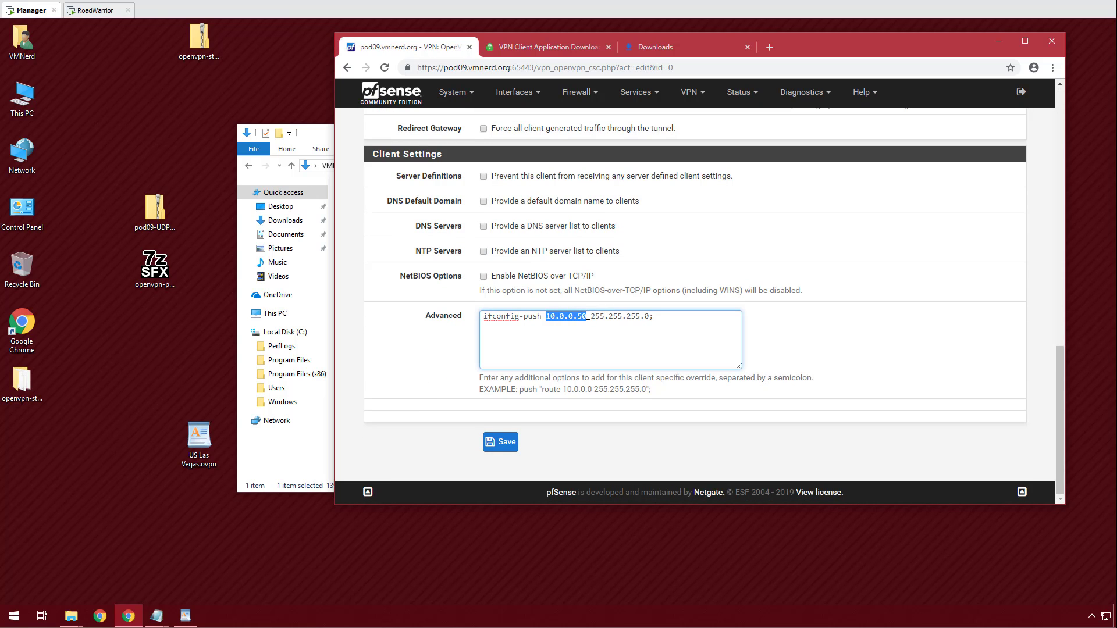
pyautogui.click(1051, 344)
pyautogui.scroll(15, 1044, 342)
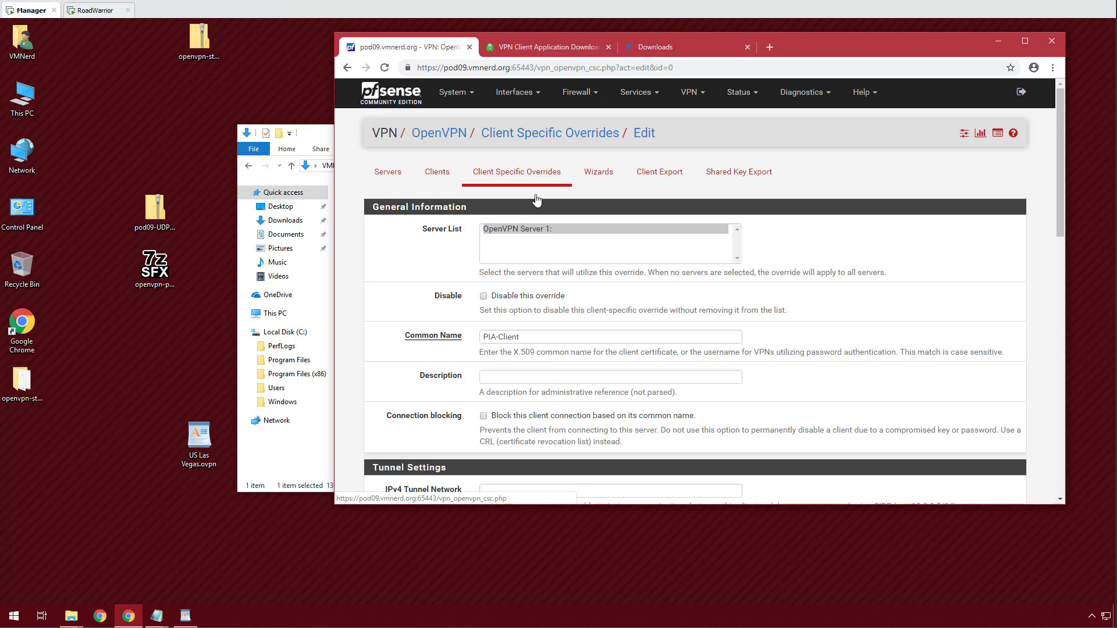
pyautogui.scroll(-10, 418, 299)
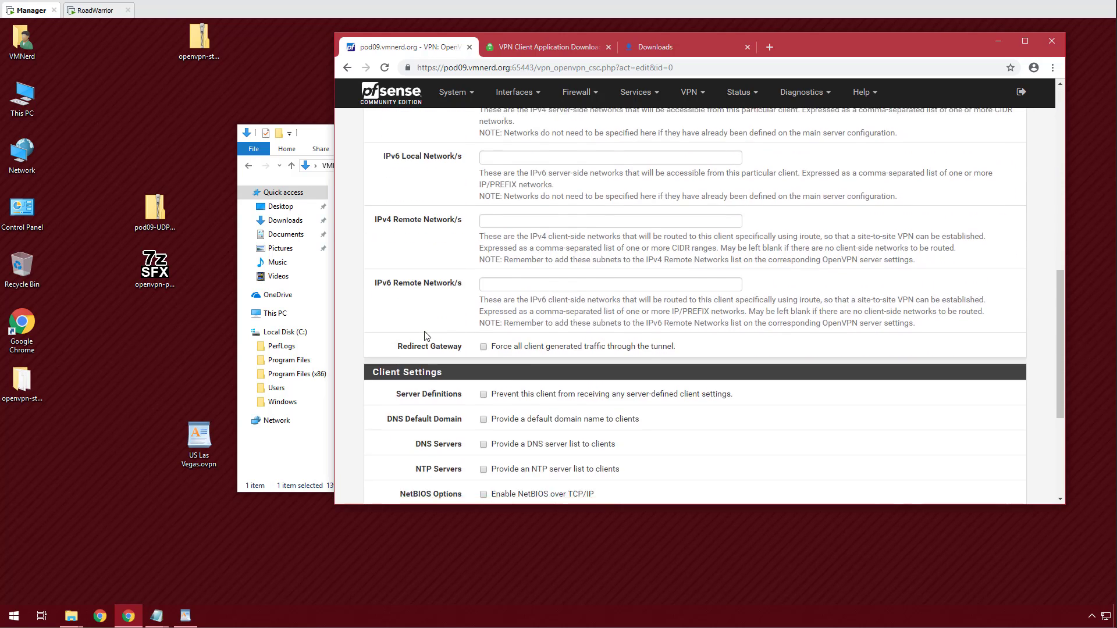
pyautogui.scroll(-4, 420, 314)
pyautogui.scroll(8, 426, 336)
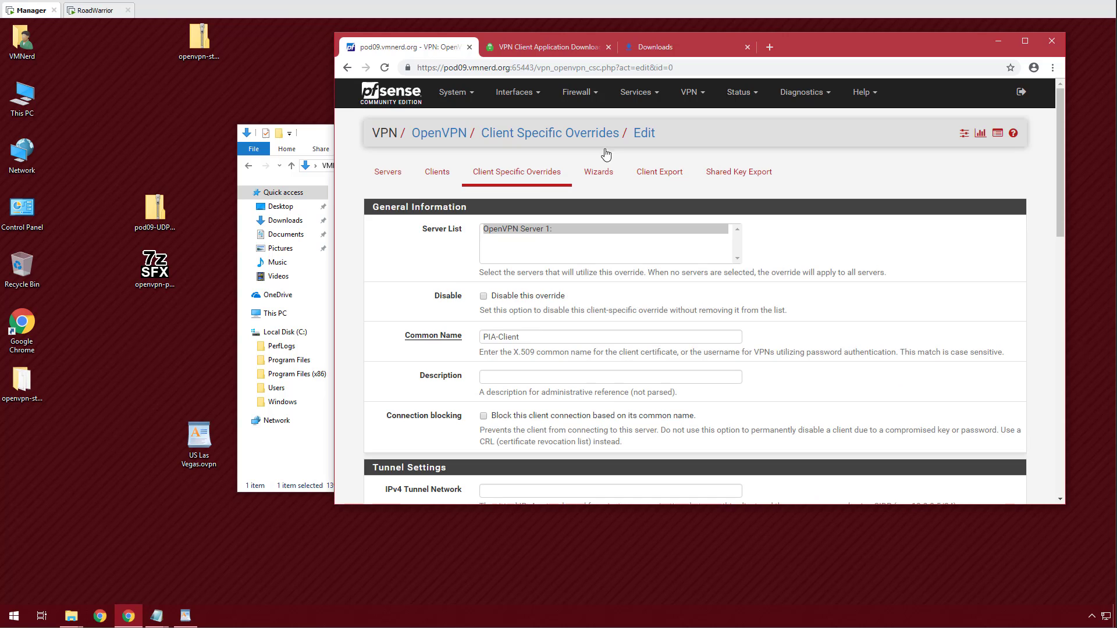
pyautogui.click(444, 176)
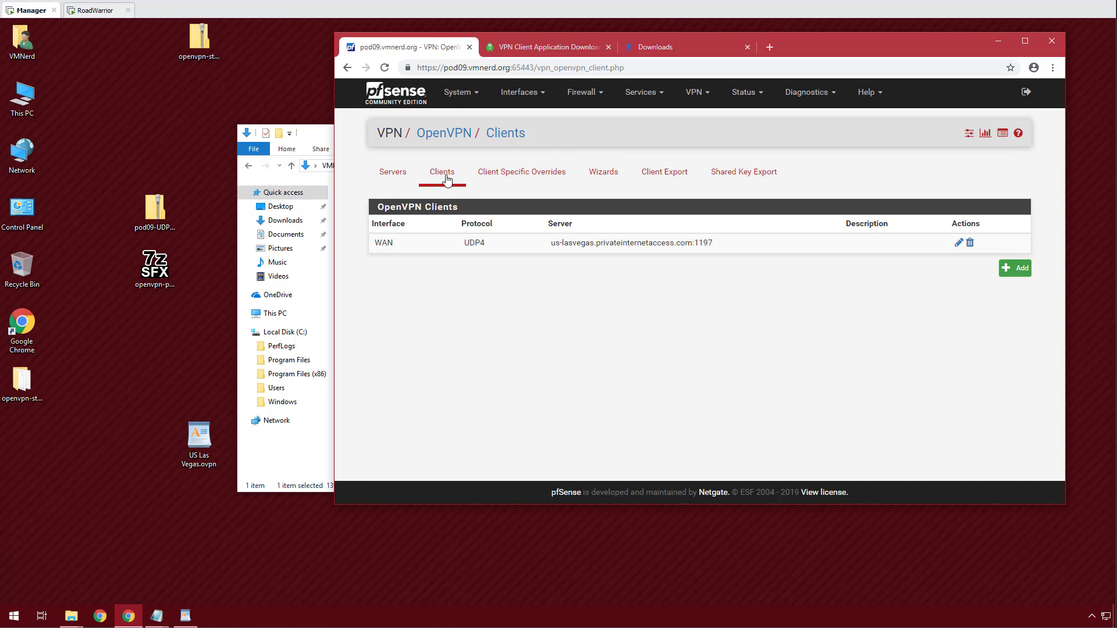
pyautogui.click(584, 93)
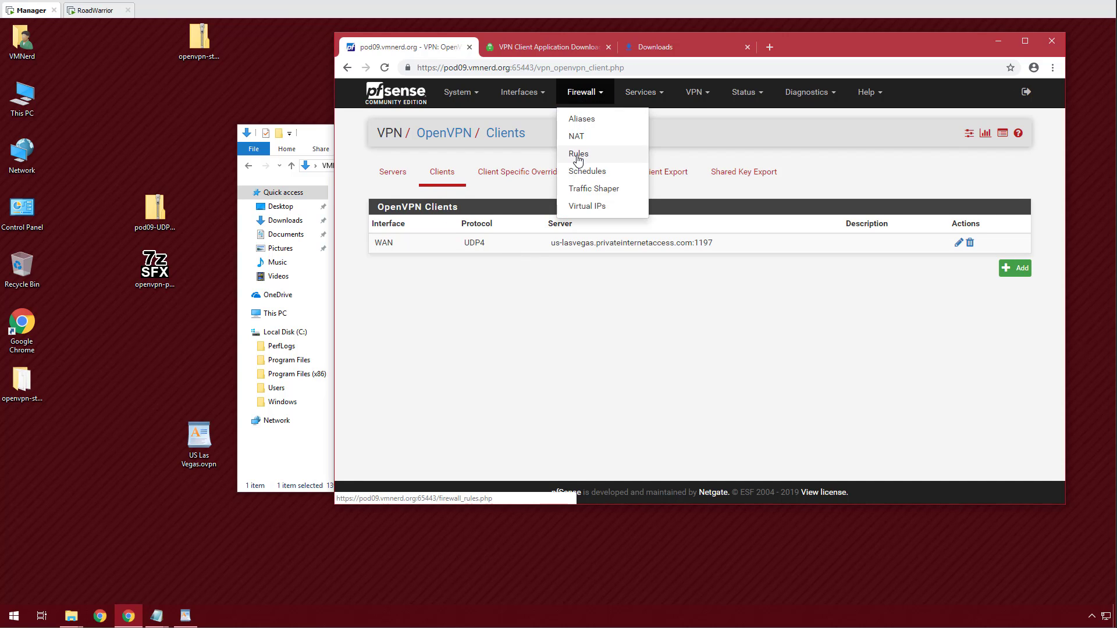
# Add a new top rule on the VPN interface matching any protocol.
pyautogui.click(577, 157)
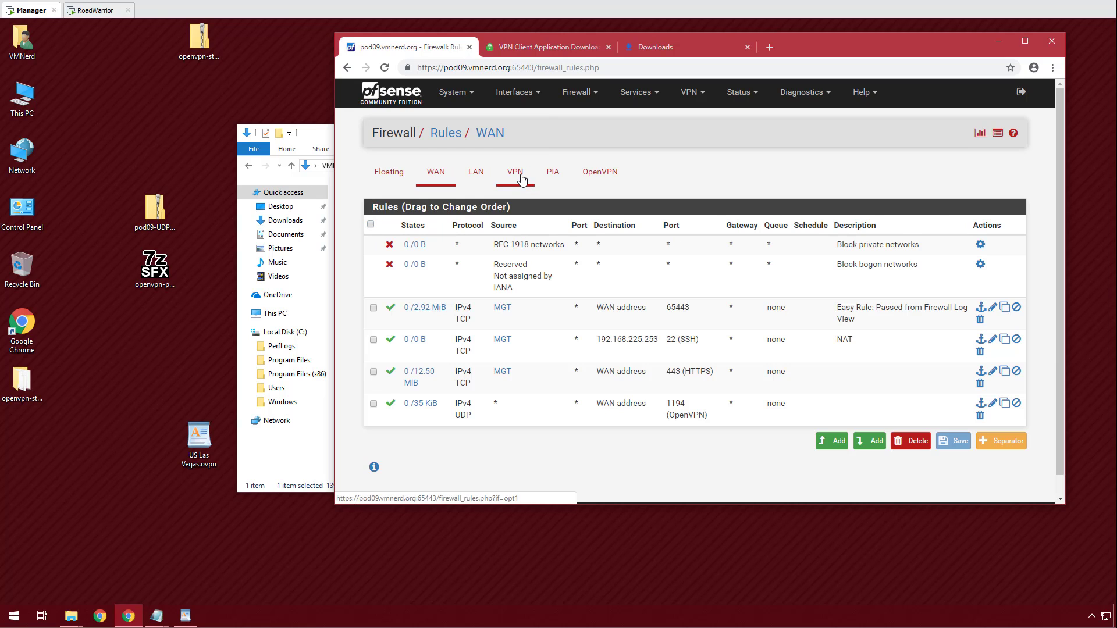
pyautogui.click(516, 172)
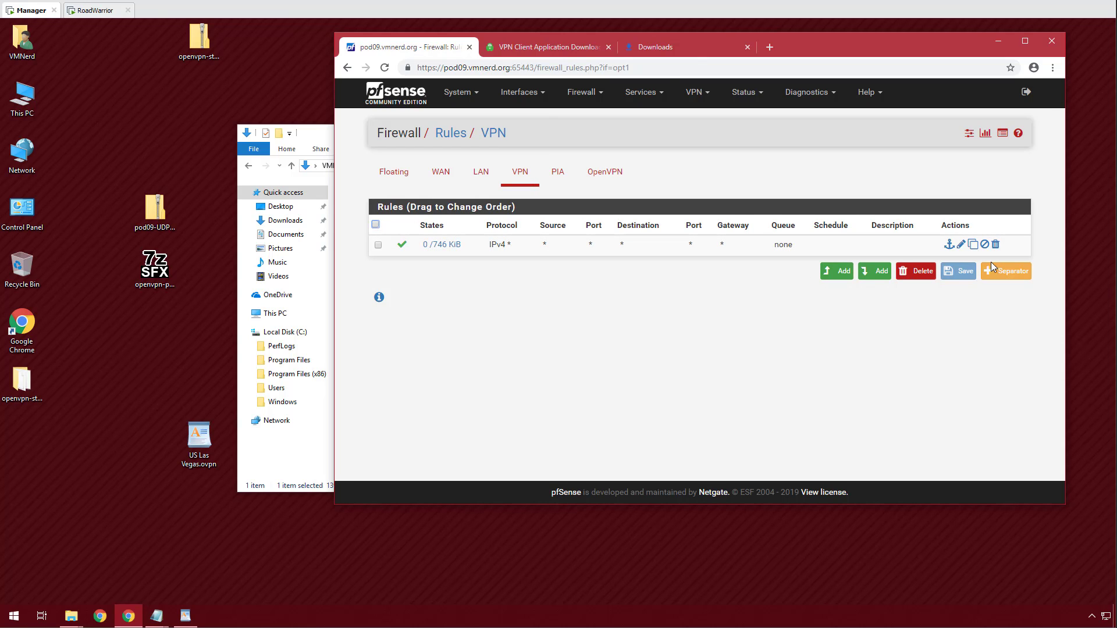
pyautogui.click(838, 271)
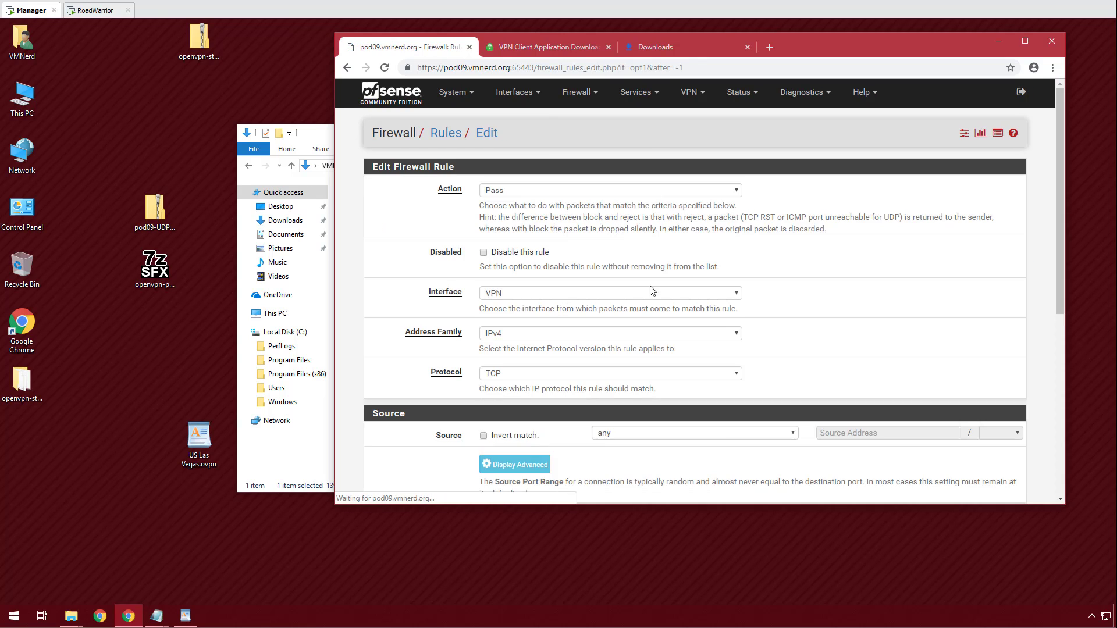
pyautogui.scroll(-2, 497, 283)
pyautogui.click(526, 257)
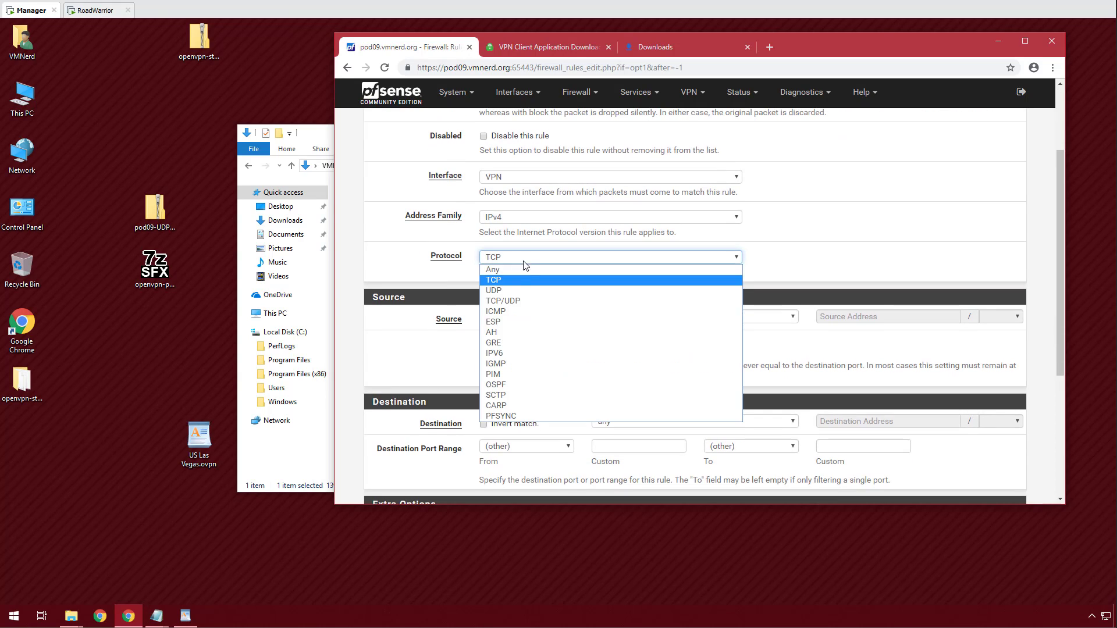
pyautogui.click(527, 269)
# Set the rule's source to the PIA_VPN alias, save it and apply the changes.
pyautogui.click(634, 319)
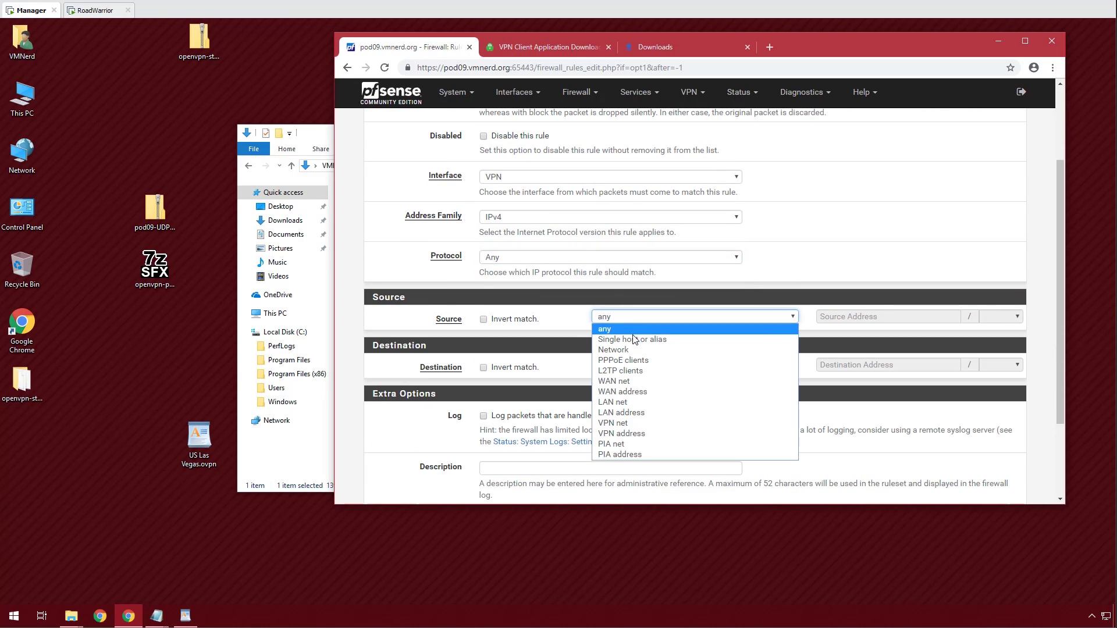
pyautogui.click(781, 342)
pyautogui.click(861, 318)
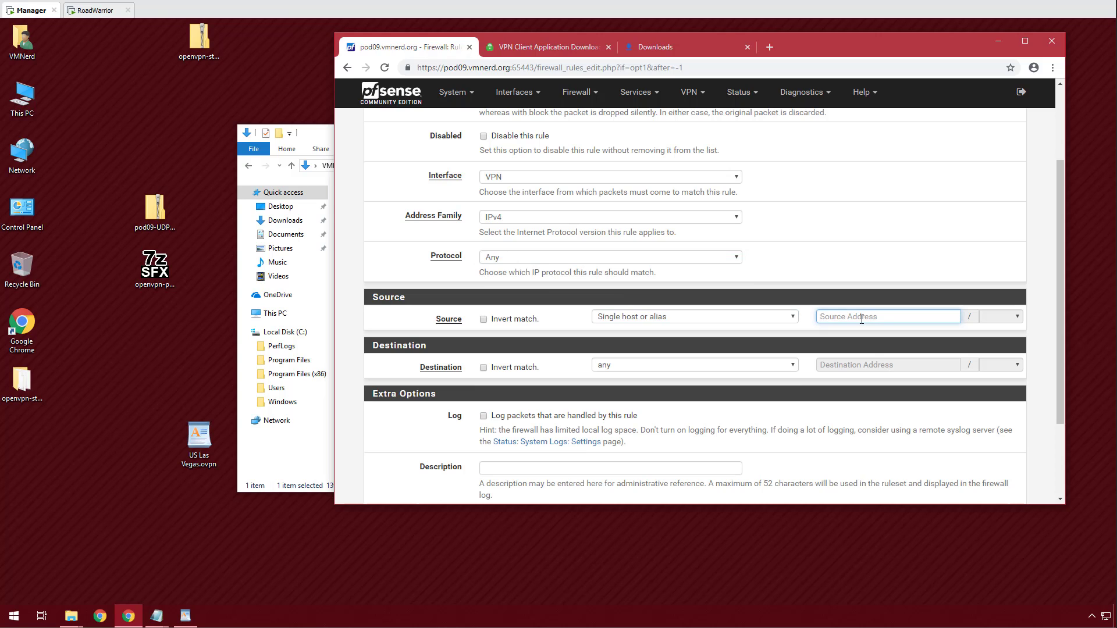
pyautogui.write('PIA')
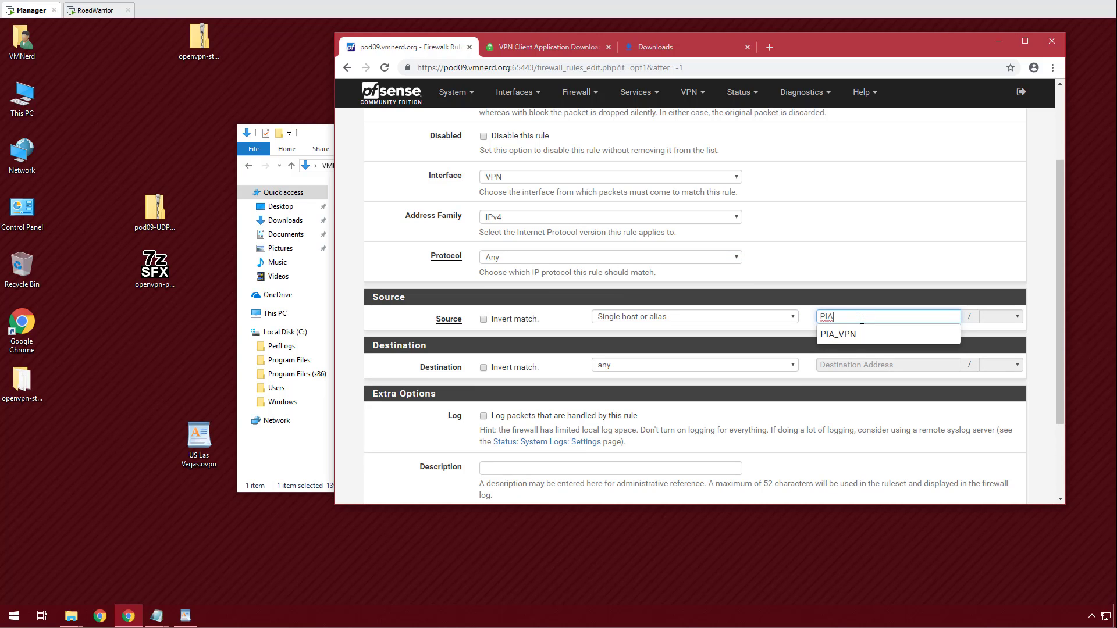
pyautogui.click(852, 336)
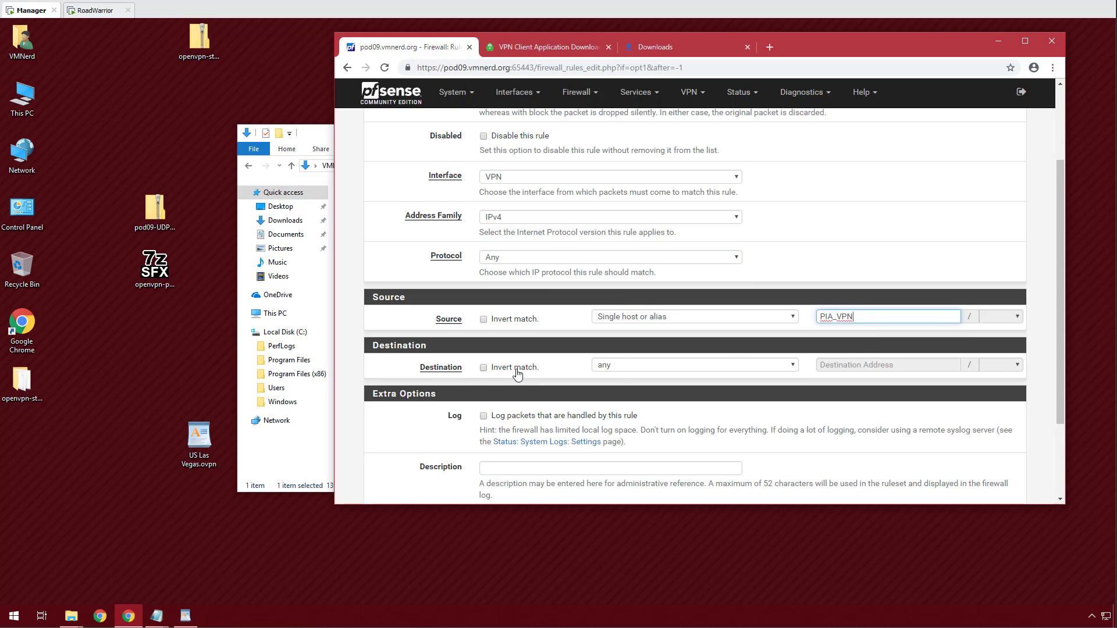
pyautogui.scroll(-2, 524, 358)
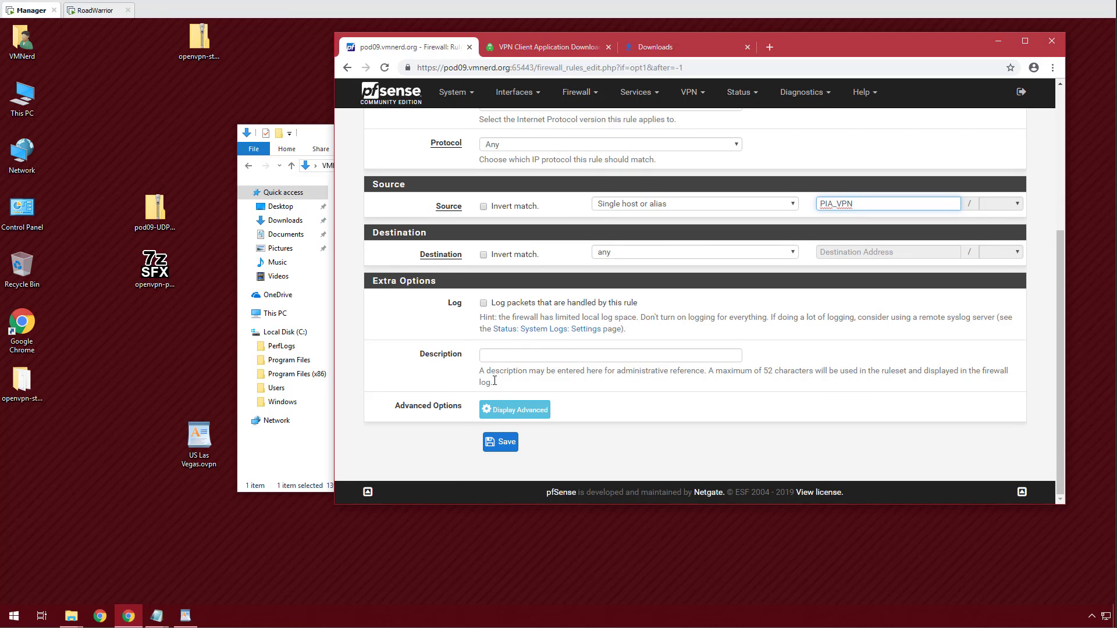
pyautogui.click(503, 443)
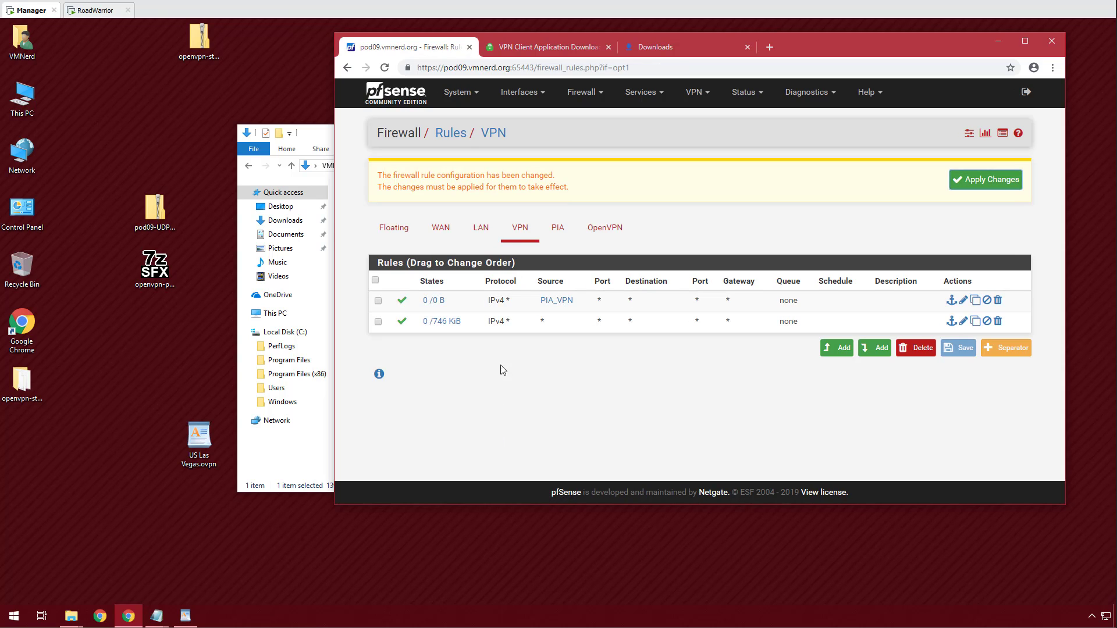
pyautogui.click(969, 183)
pyautogui.click(1018, 180)
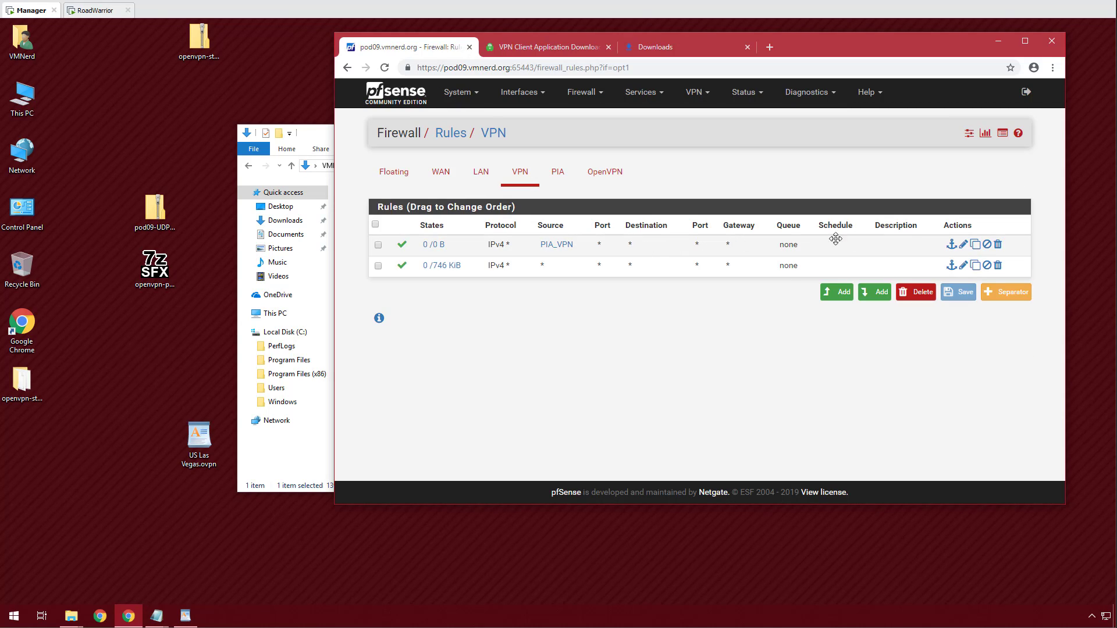
# Set the PIA_VPN rule's advanced Gateway to PIA_VPNV4, save and apply.
pyautogui.click(965, 246)
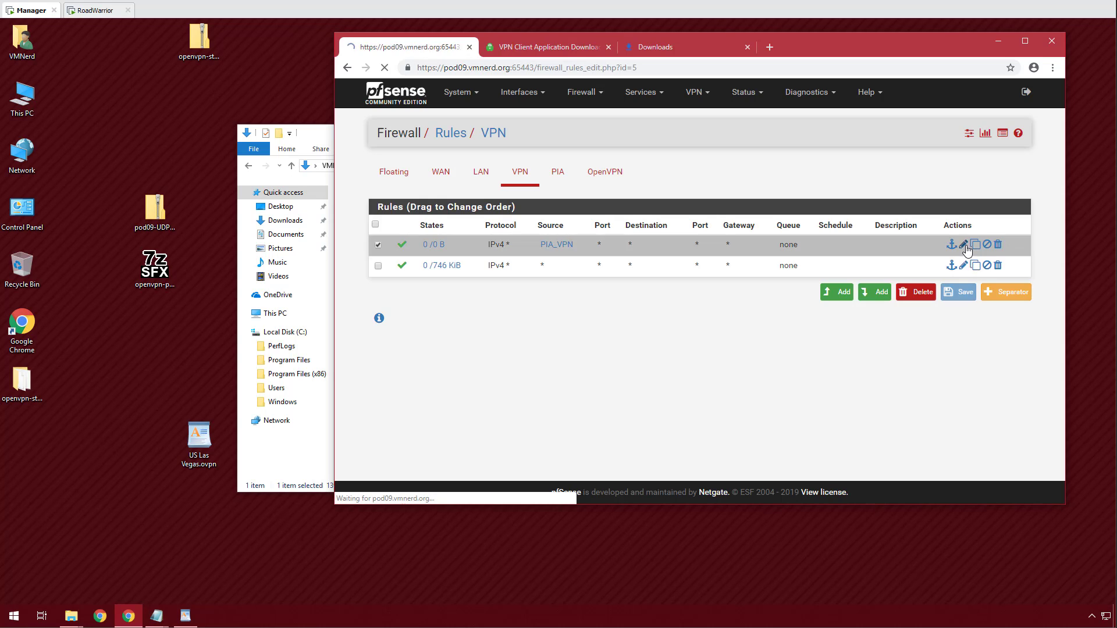
pyautogui.scroll(-6, 442, 349)
pyautogui.click(500, 324)
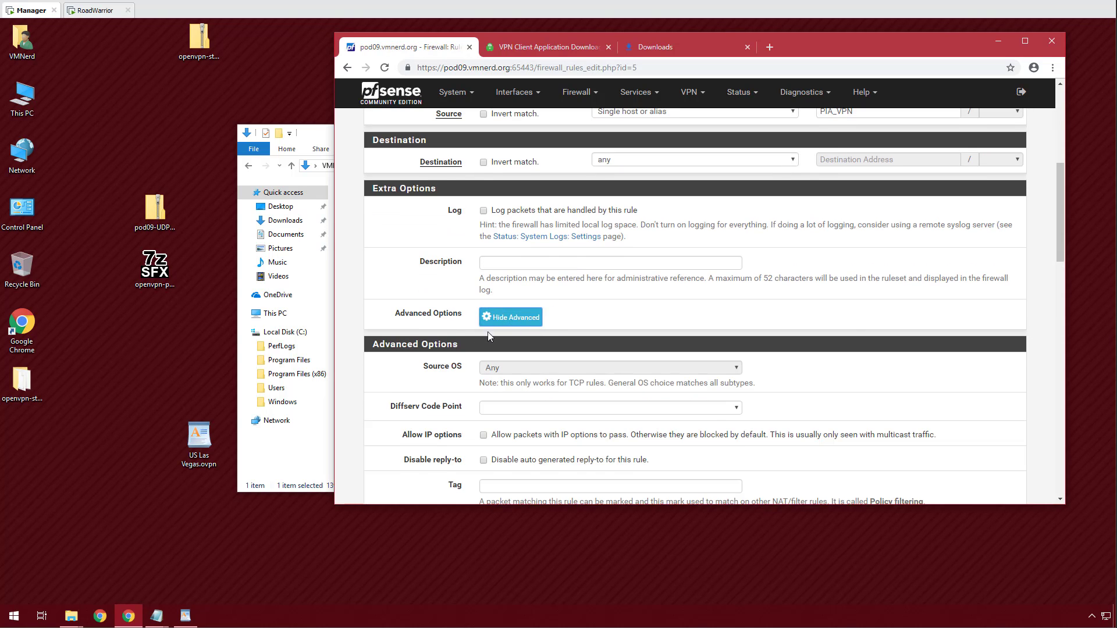
pyautogui.scroll(-7, 434, 348)
pyautogui.scroll(-2, 433, 348)
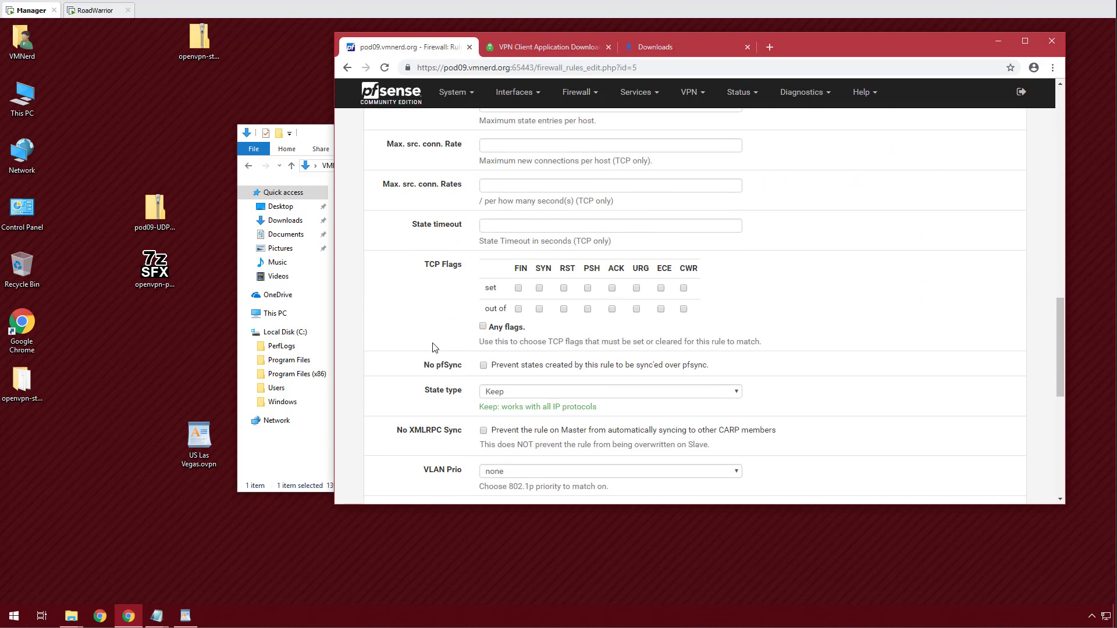
pyautogui.scroll(-2, 433, 348)
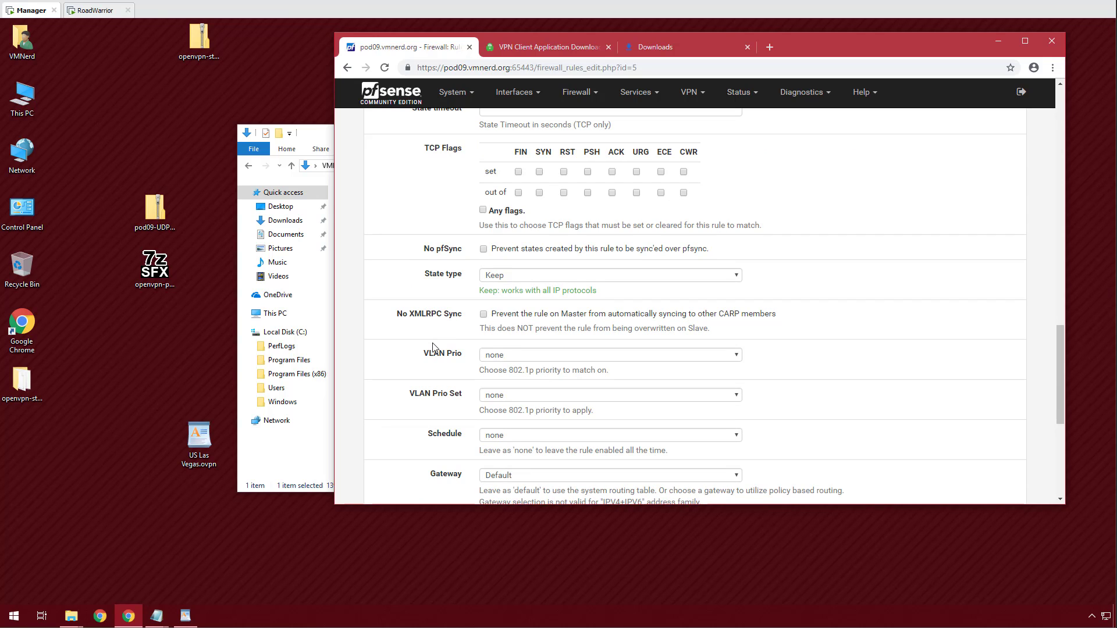
pyautogui.scroll(-3, 433, 347)
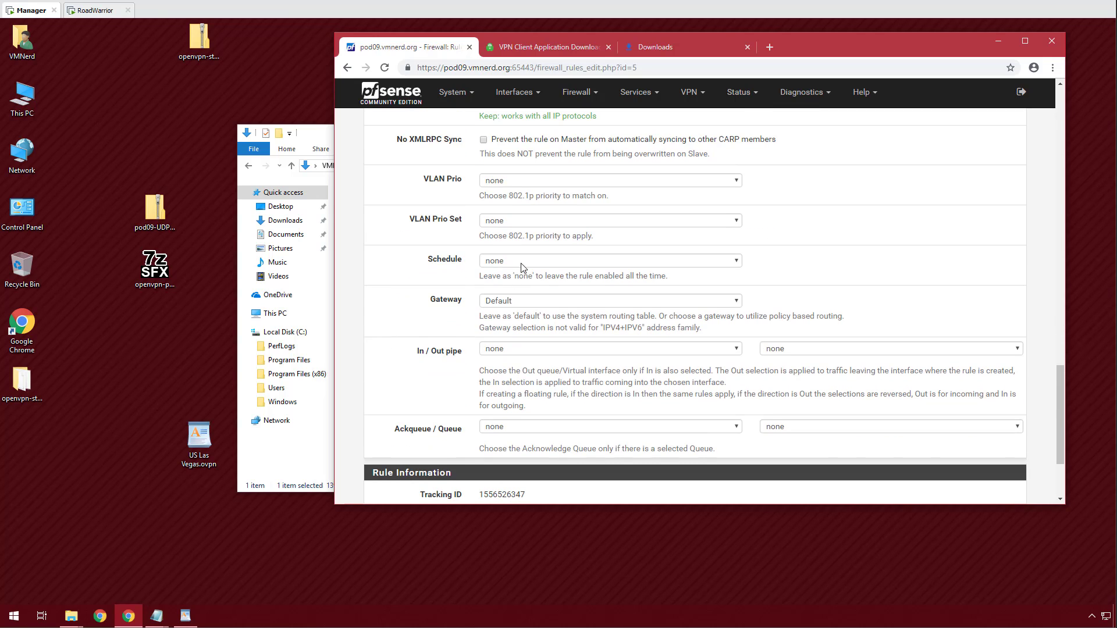
pyautogui.click(528, 301)
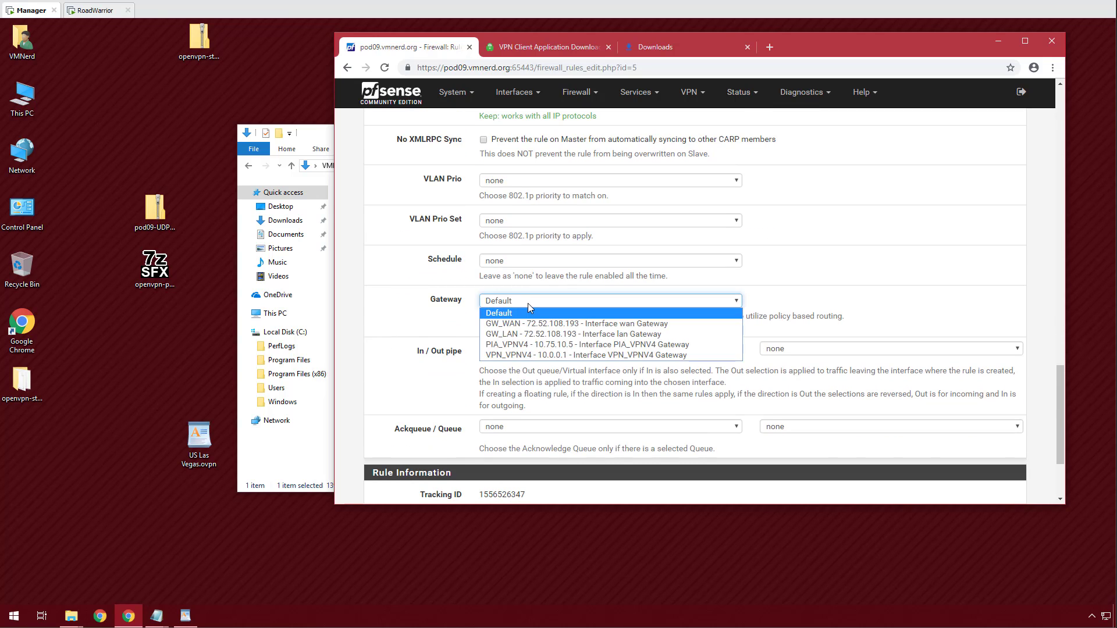
pyautogui.click(605, 345)
pyautogui.scroll(-3, 390, 349)
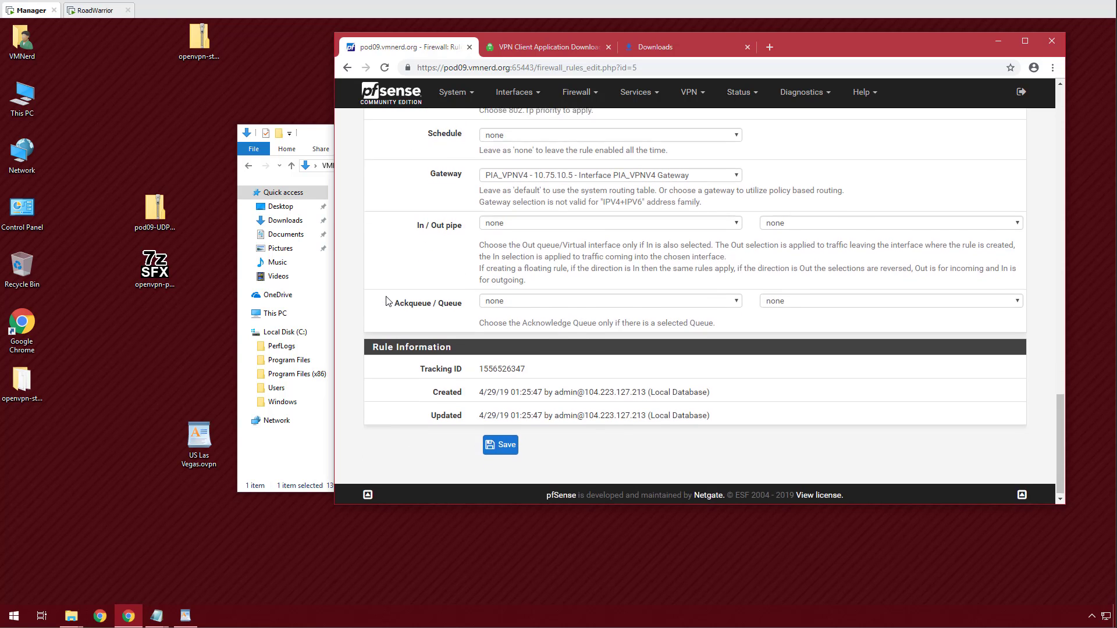
pyautogui.click(504, 442)
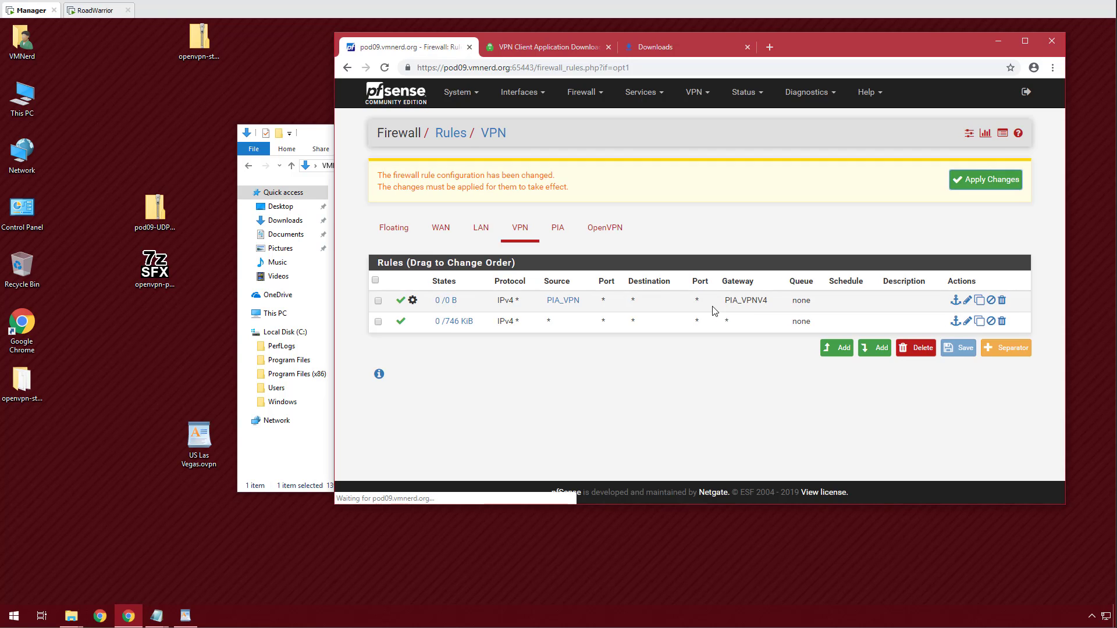
pyautogui.click(977, 184)
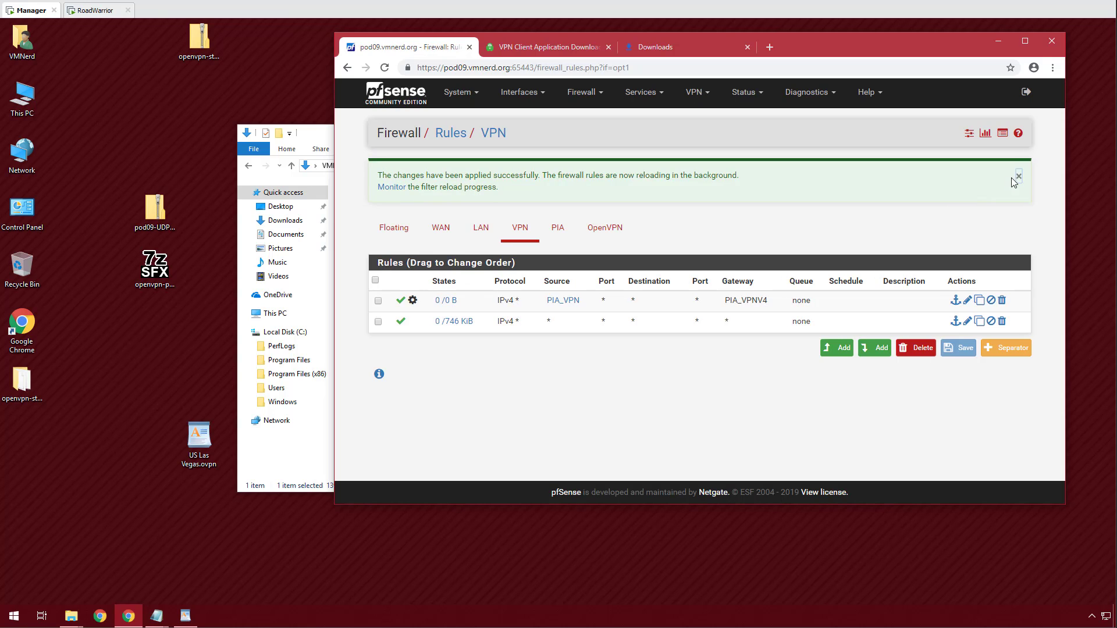
pyautogui.click(1015, 180)
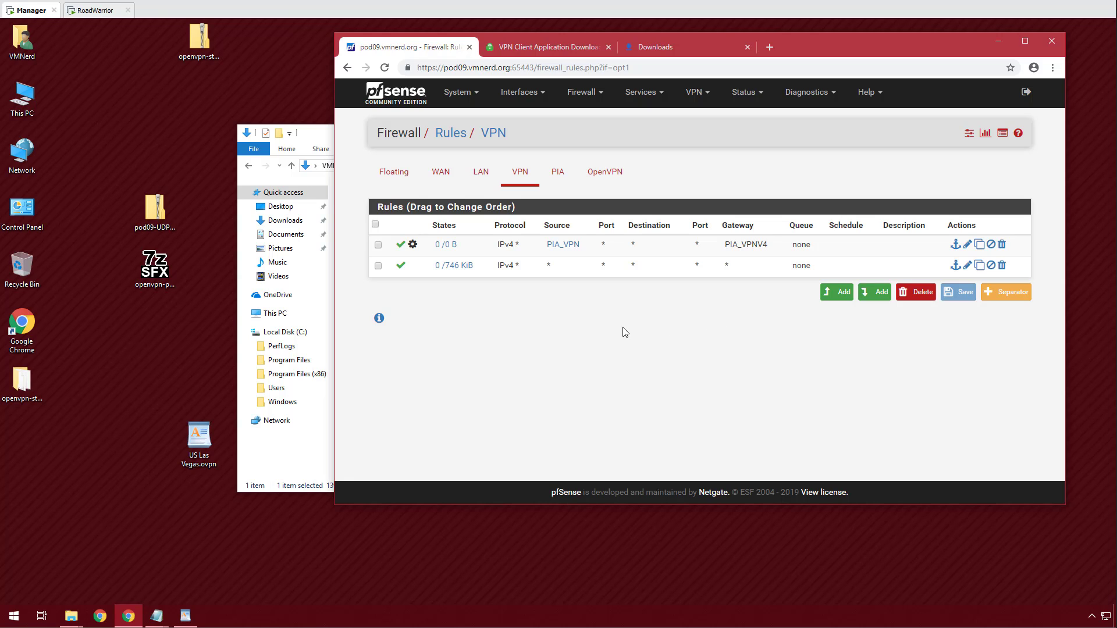
# On RoadWarrior, connect VPN-Client and confirm the IP page now shows 72.52.108.215.
pyautogui.click(92, 12)
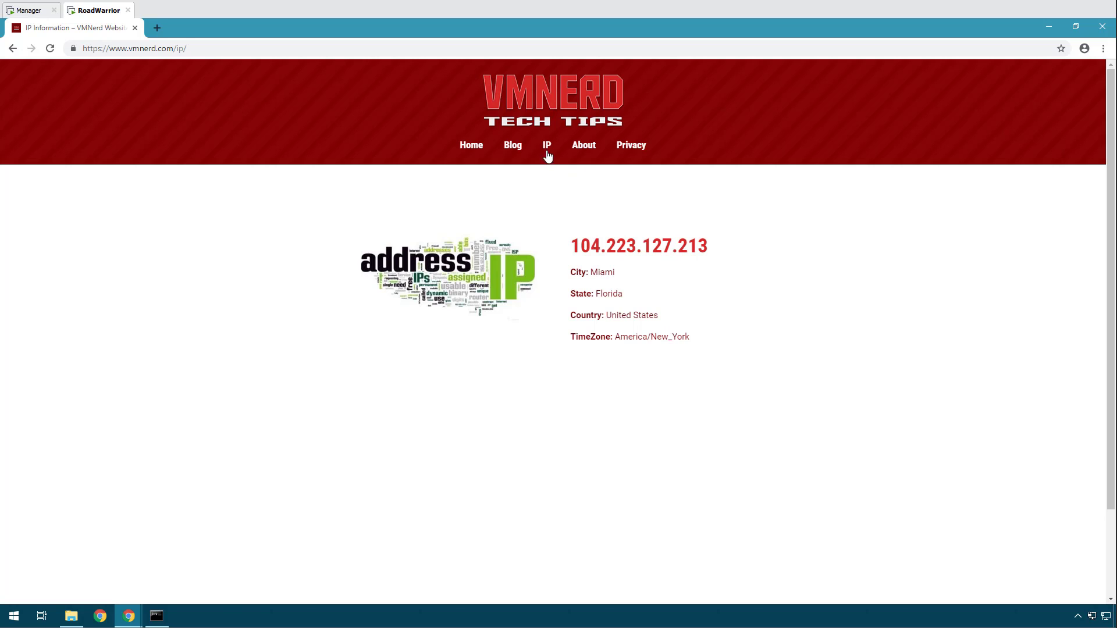
pyautogui.click(513, 145)
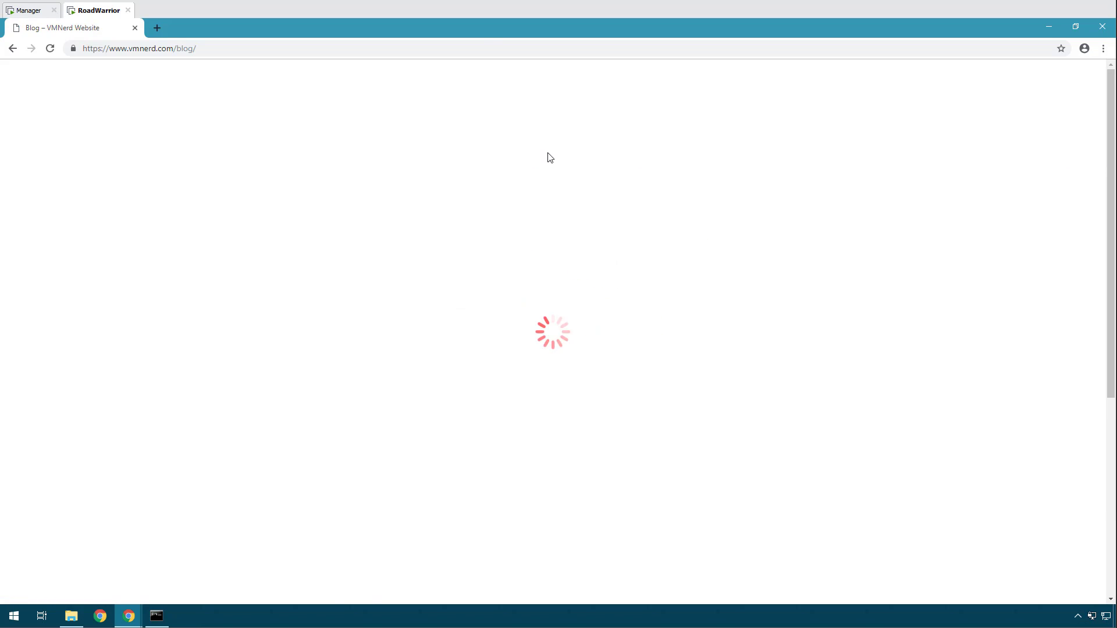
pyautogui.click(514, 148)
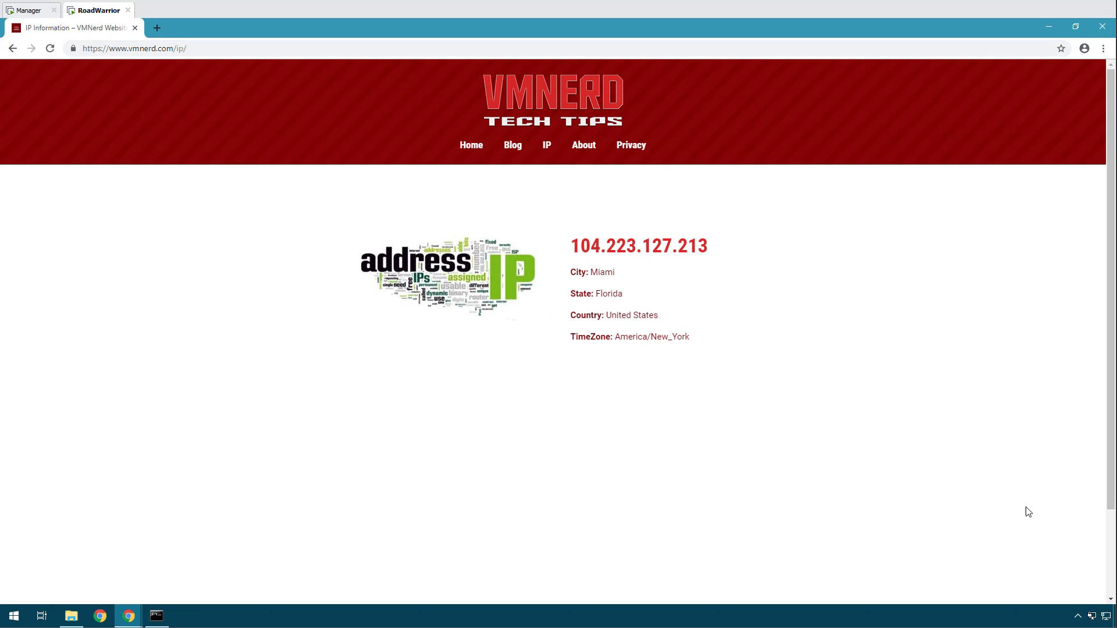
pyautogui.rightClick(1092, 616)
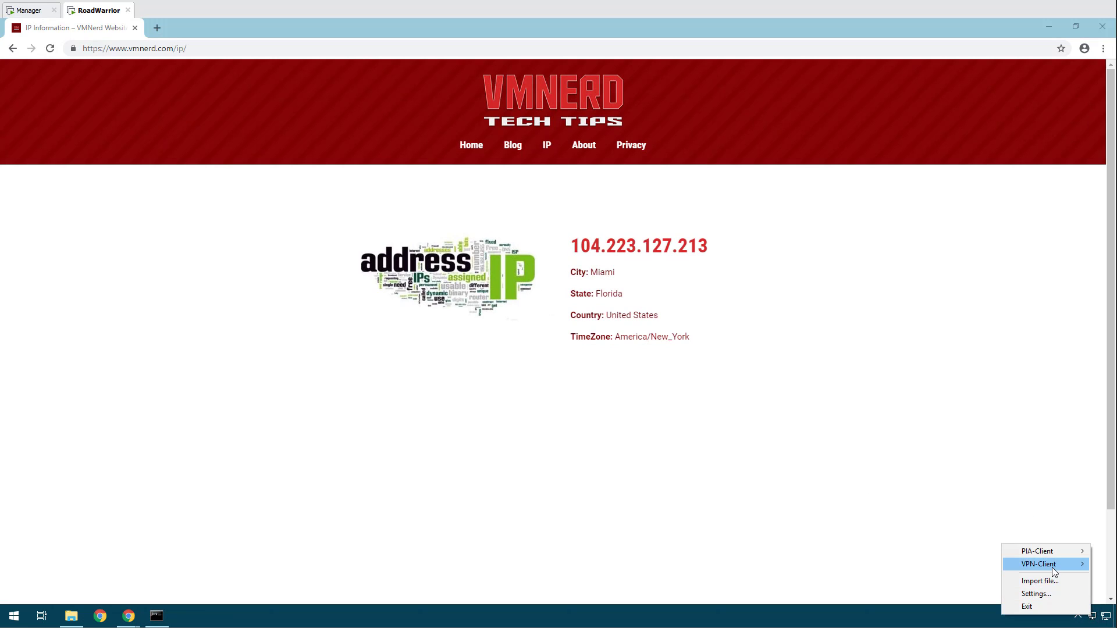
pyautogui.moveTo(1051, 567)
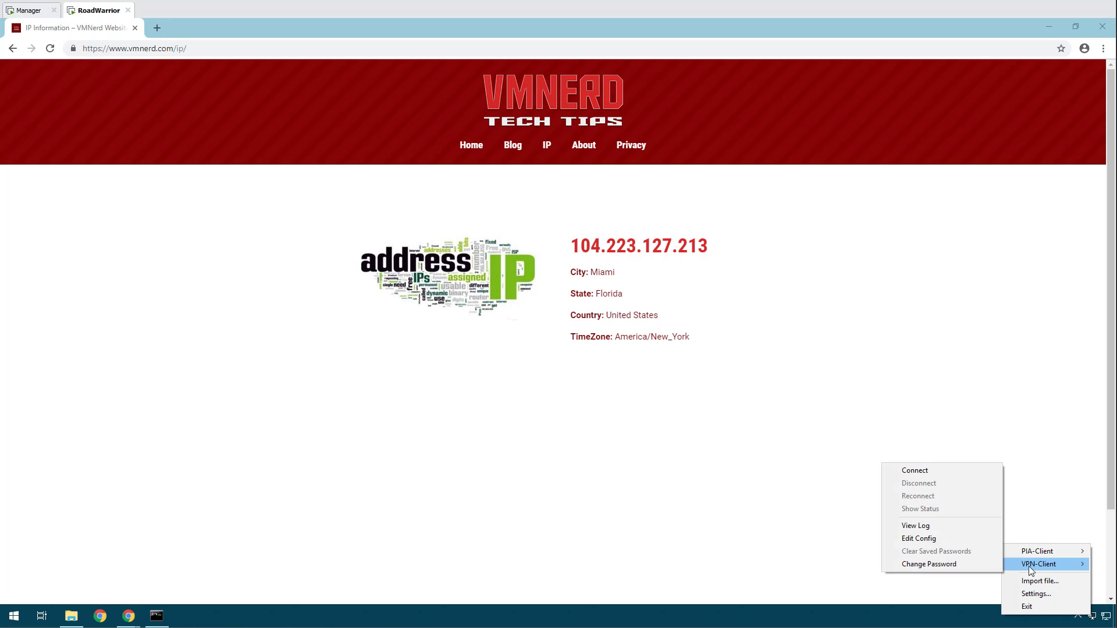
pyautogui.click(909, 471)
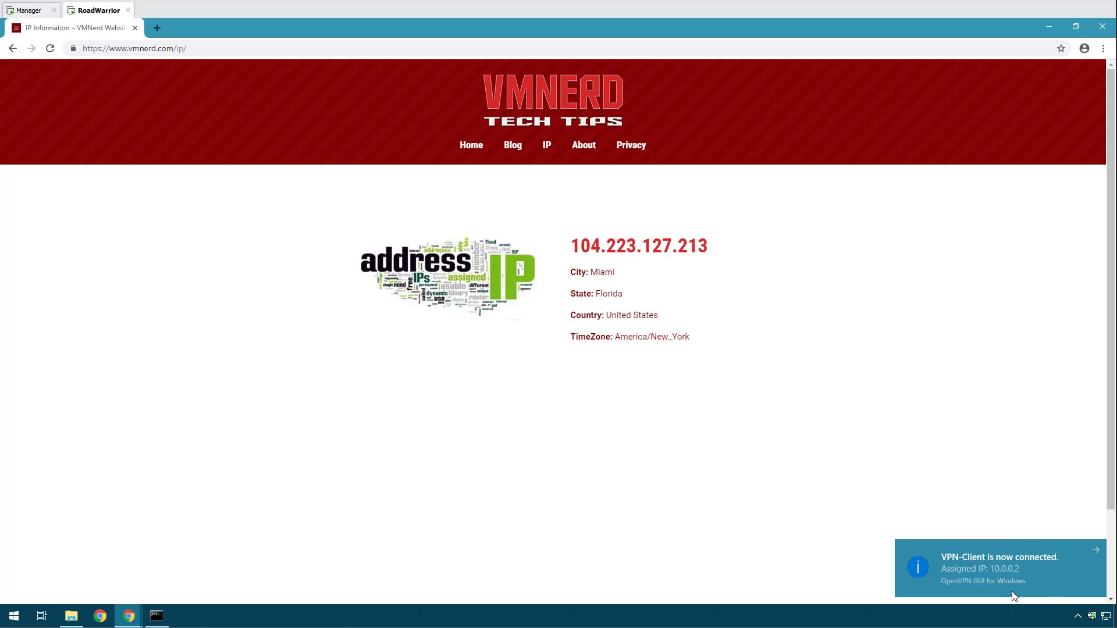
pyautogui.click(547, 149)
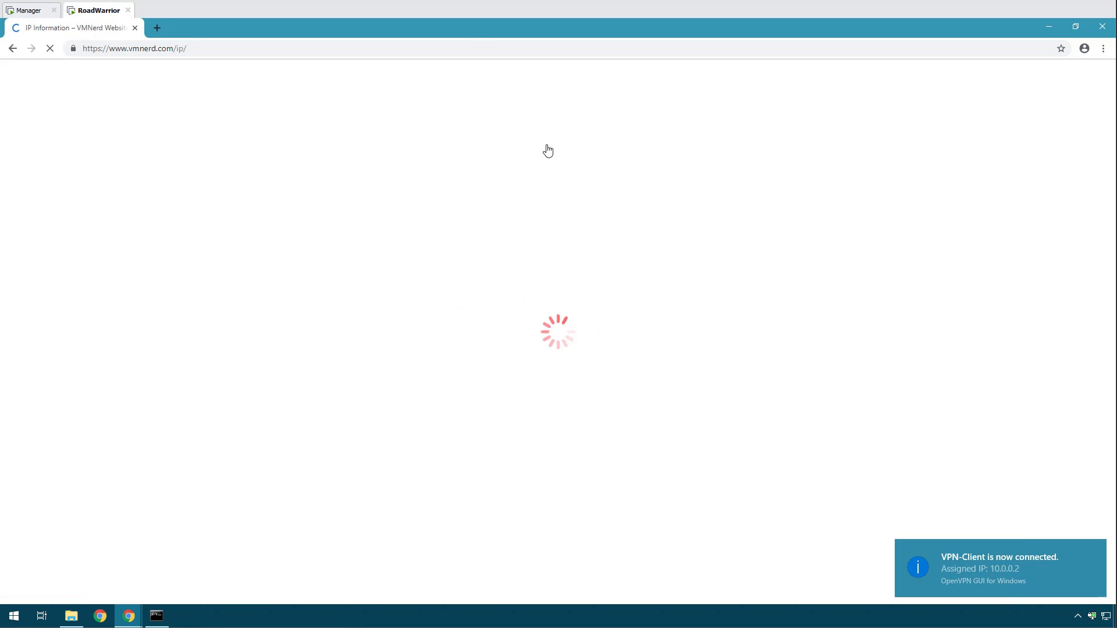
pyautogui.moveTo(710, 246); pyautogui.dragTo(549, 244)
pyautogui.click(956, 448)
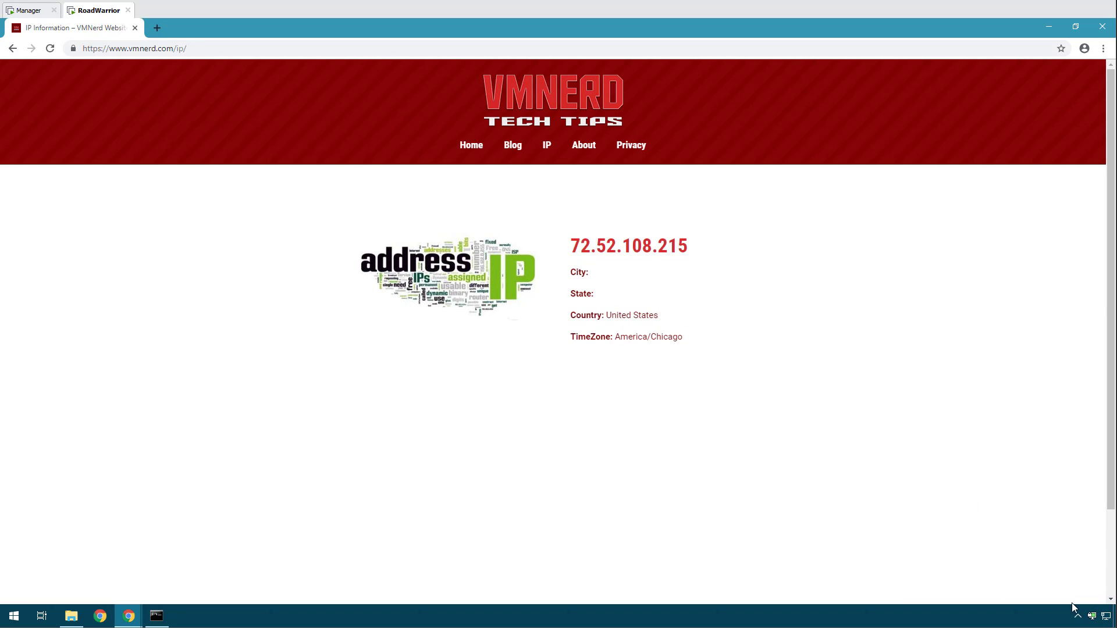
# Disconnect VPN-Client and connect PIA-Client from the OpenVPN tray menu.
pyautogui.rightClick(1091, 616)
pyautogui.moveTo(1033, 566)
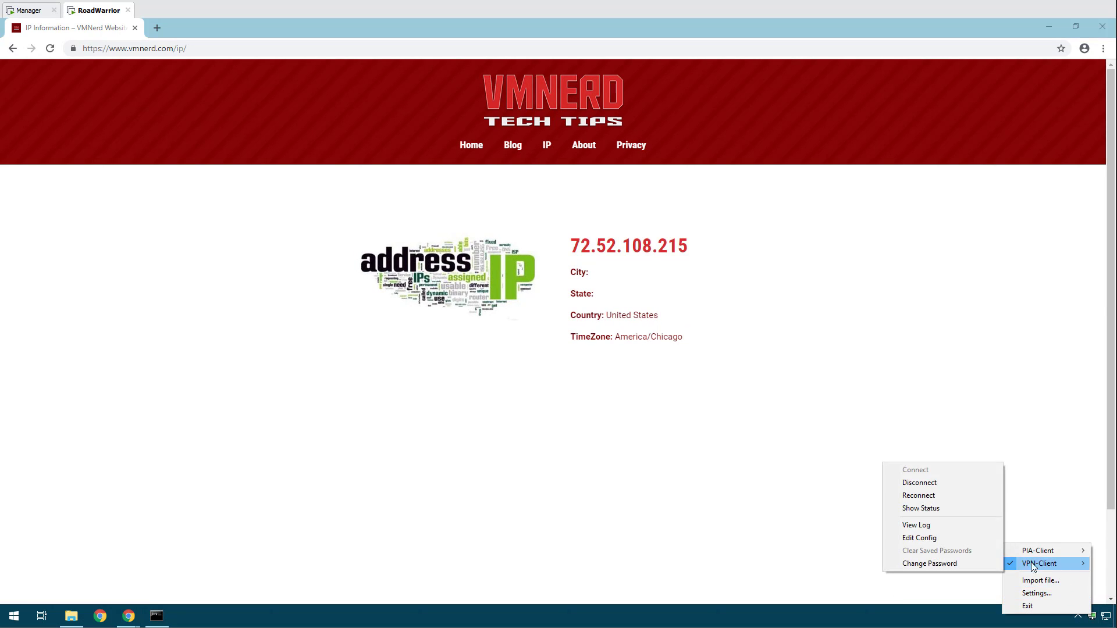
pyautogui.click(954, 483)
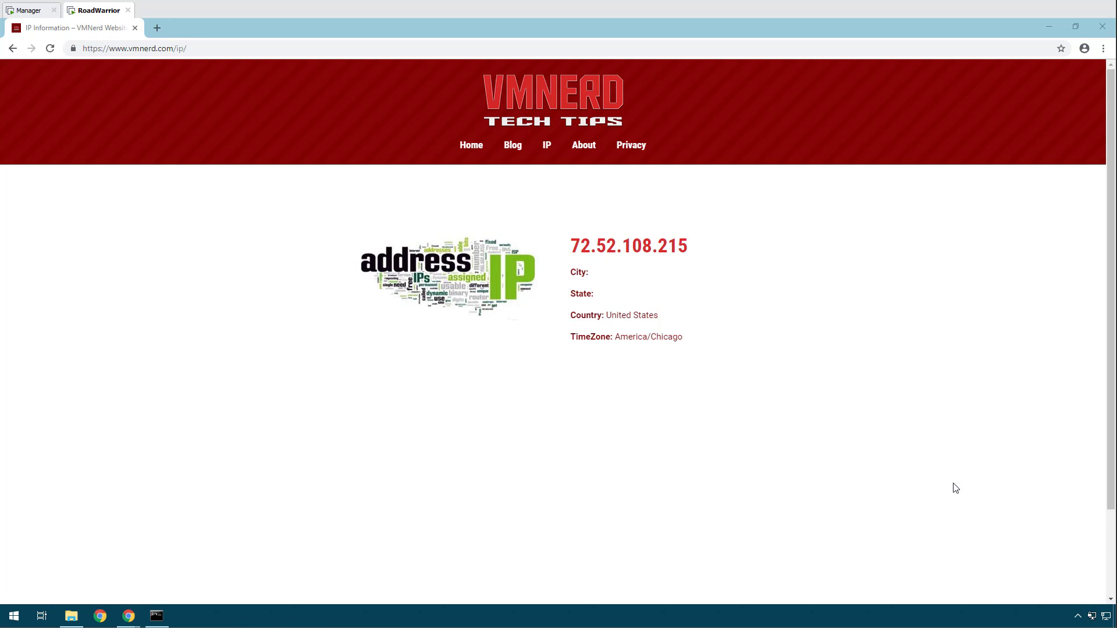
pyautogui.rightClick(1091, 616)
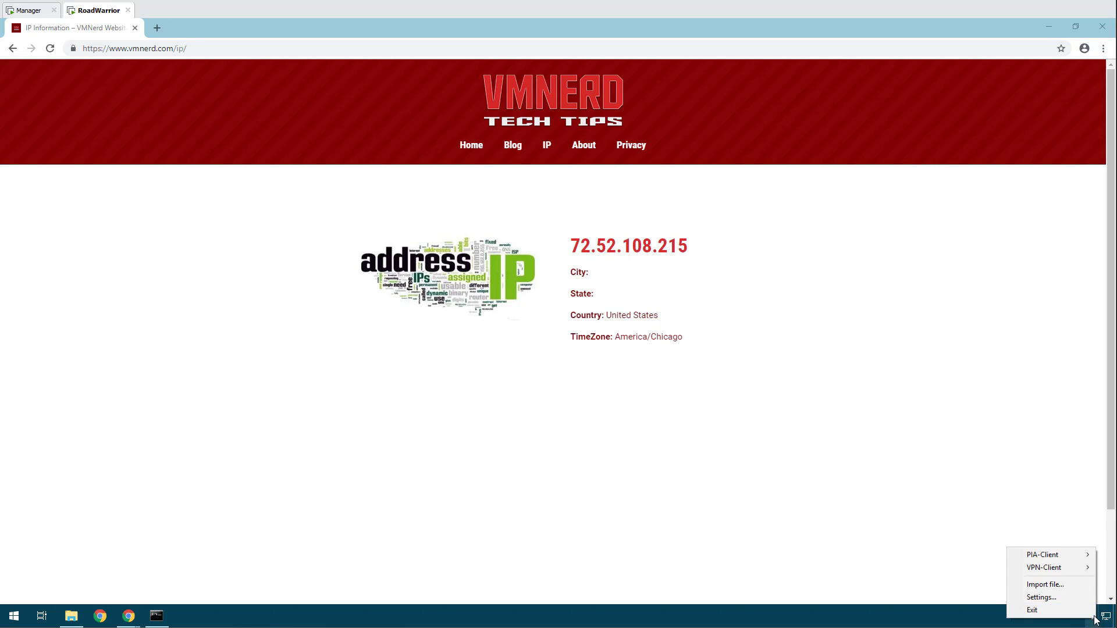
pyautogui.moveTo(1061, 557)
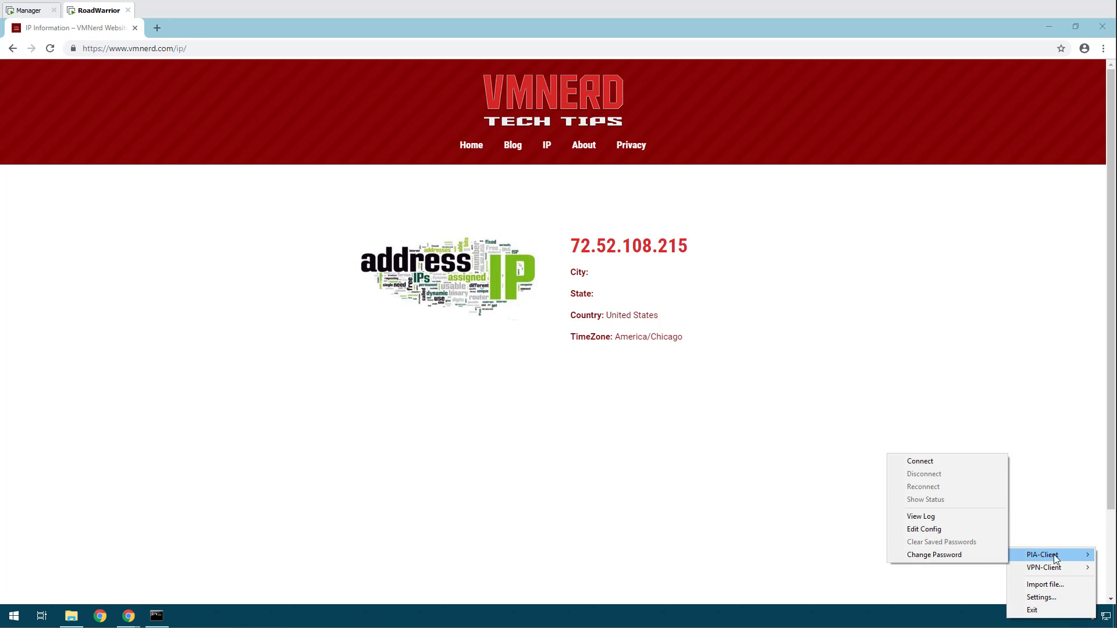
pyautogui.click(920, 461)
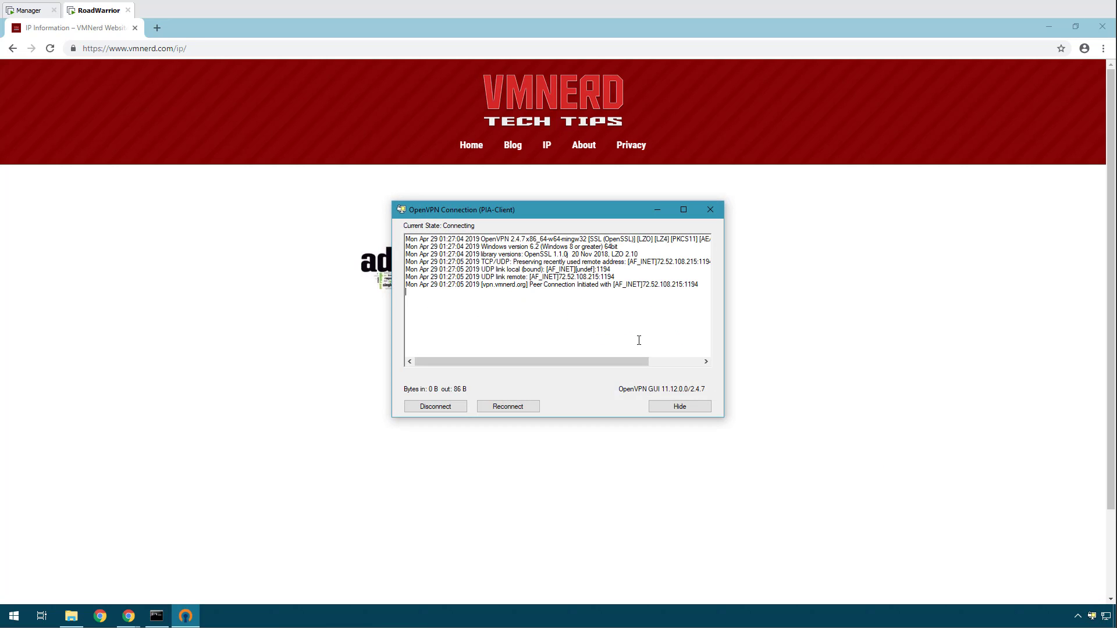
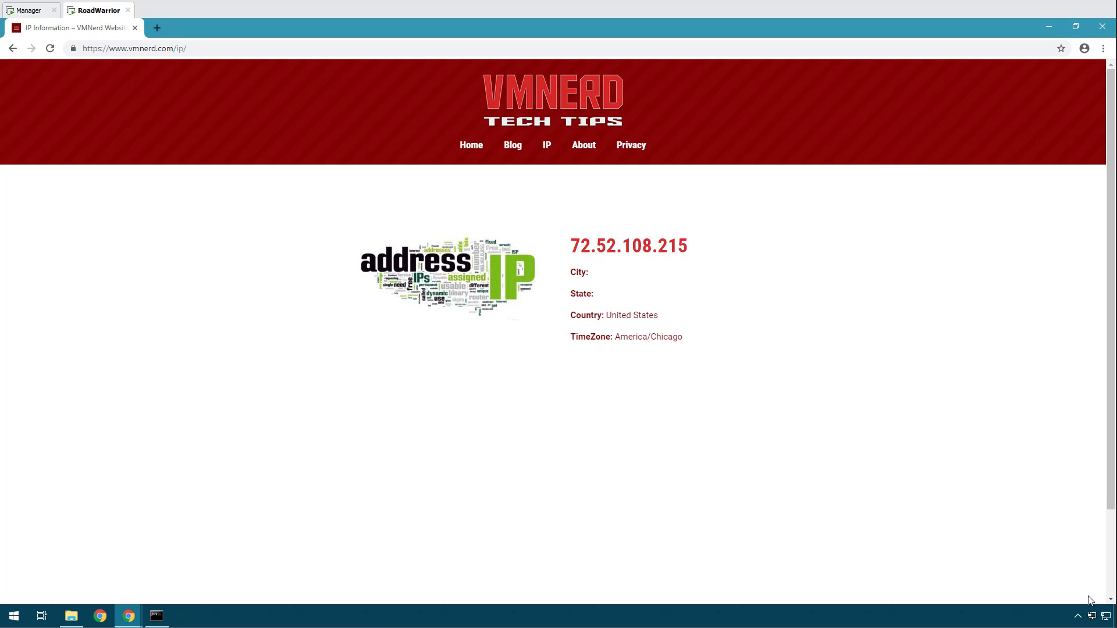
# Connect the PIA-Client profile from the OpenVPN tray menu.
pyautogui.rightClick(1092, 616)
pyautogui.moveTo(1019, 557)
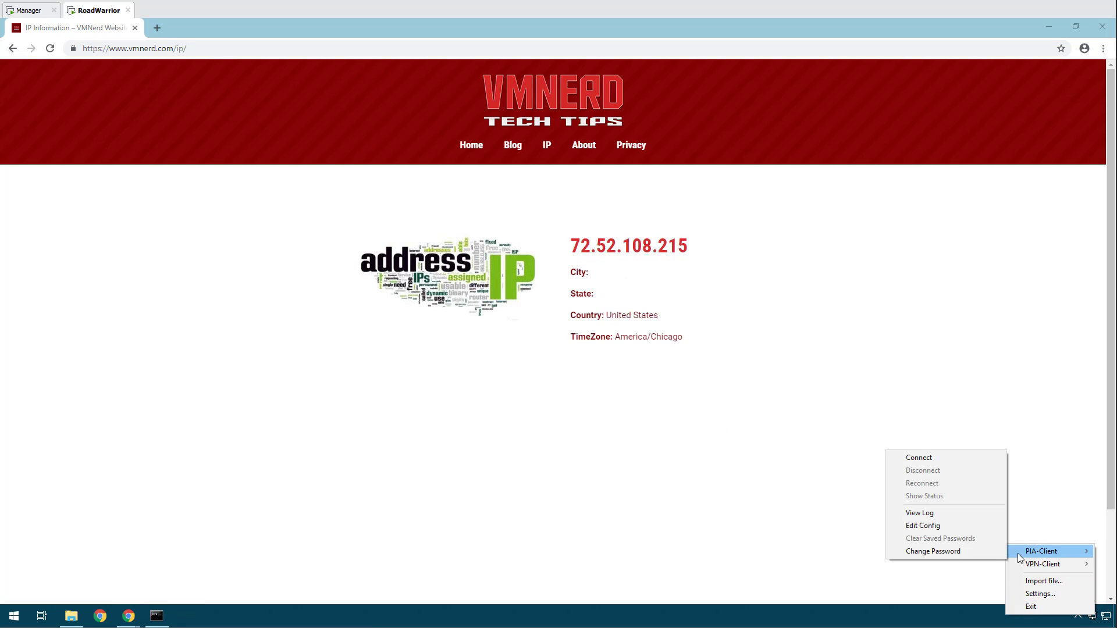
pyautogui.click(940, 460)
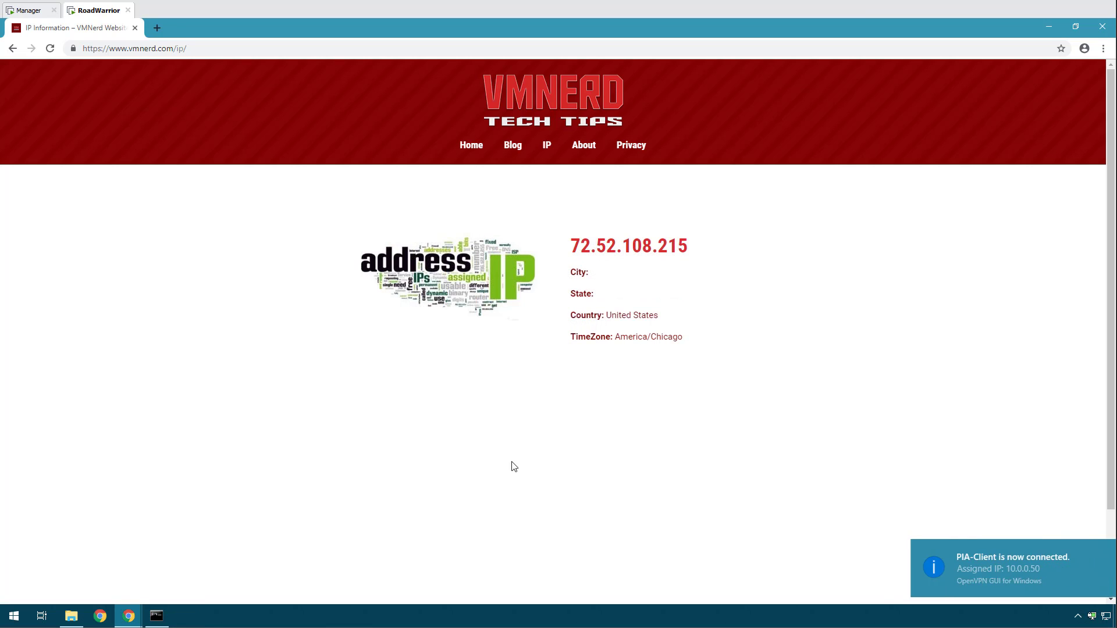
# Refresh the VMNerd IP page and confirm it shows 162.251.236.2 in Las Vegas, Nevada.
pyautogui.click(584, 152)
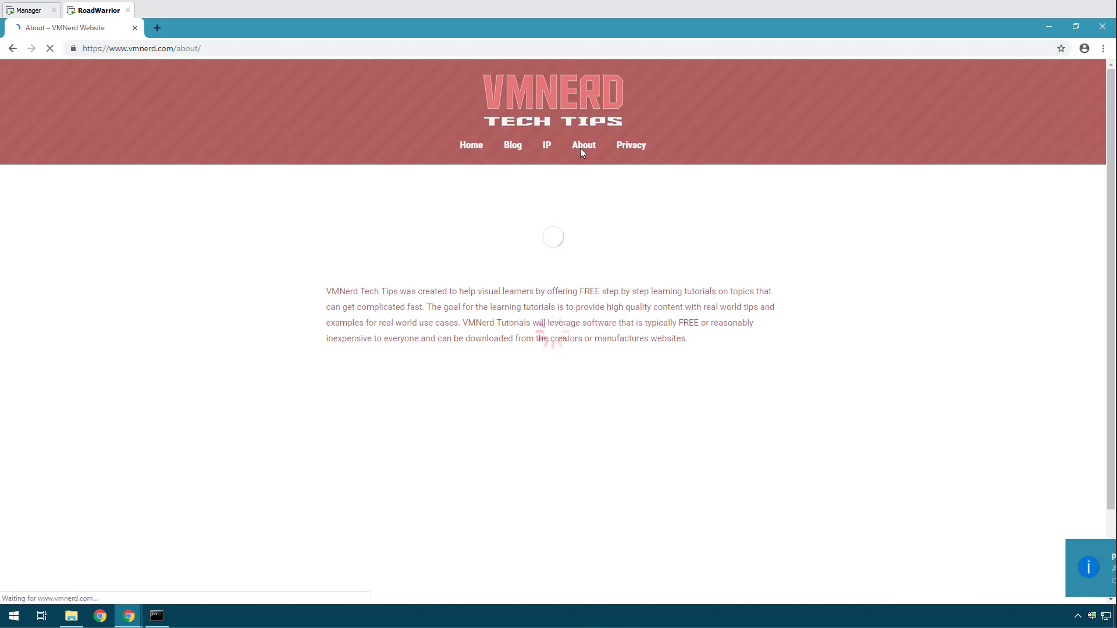
pyautogui.click(547, 148)
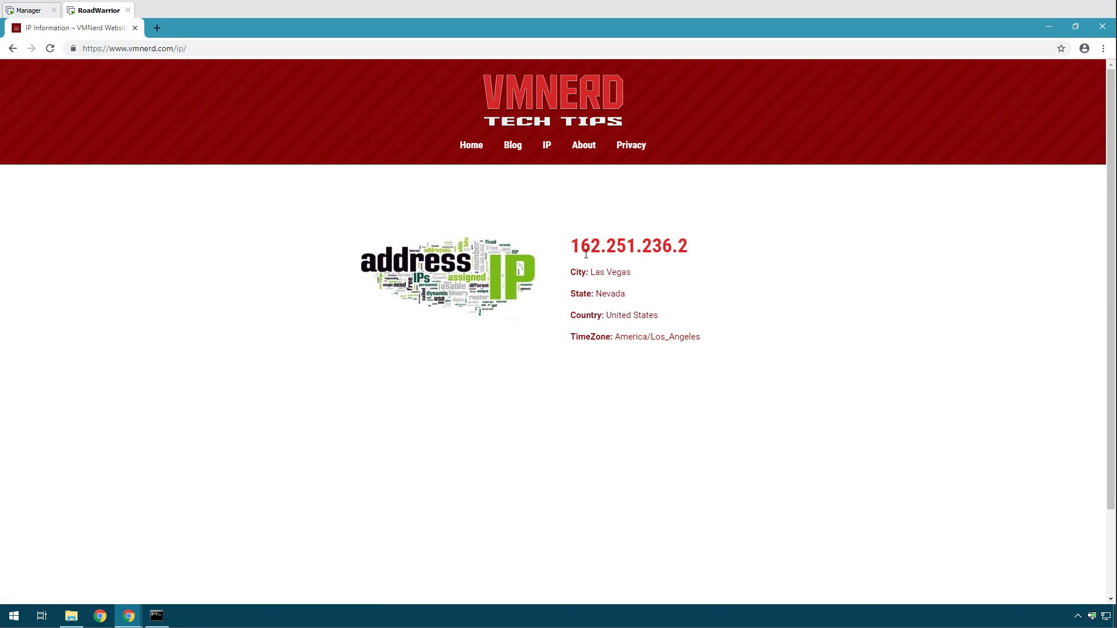
pyautogui.moveTo(573, 247)
pyautogui.mouseDown()
pyautogui.moveTo(698, 249)
pyautogui.moveTo(708, 359)
pyautogui.moveTo(569, 243)
pyautogui.mouseUp()
pyautogui.click(708, 360)
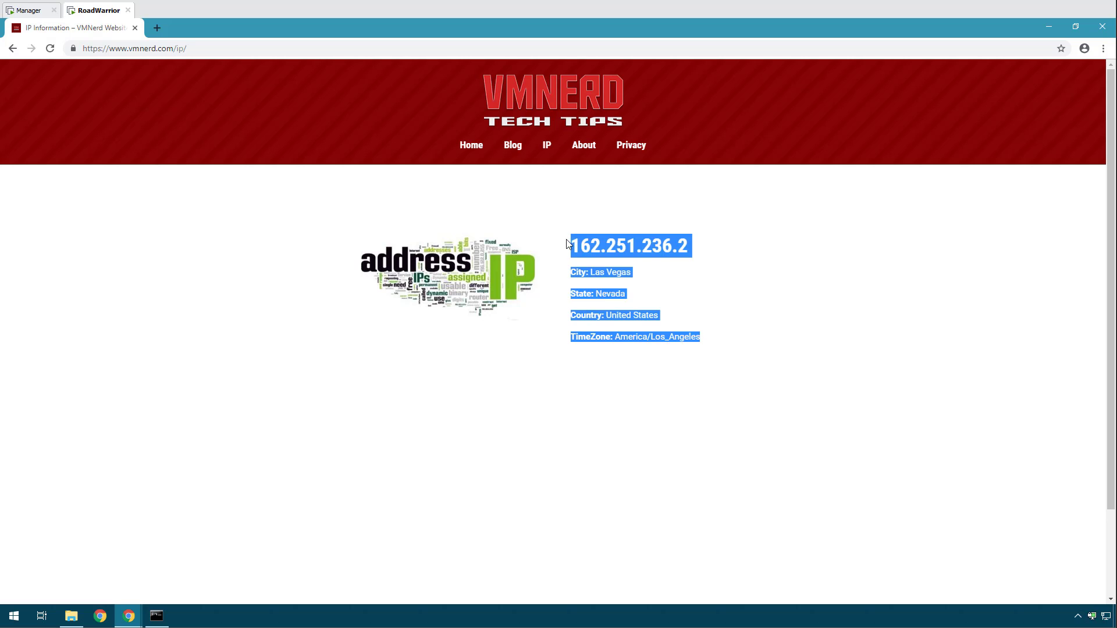
pyautogui.click(765, 312)
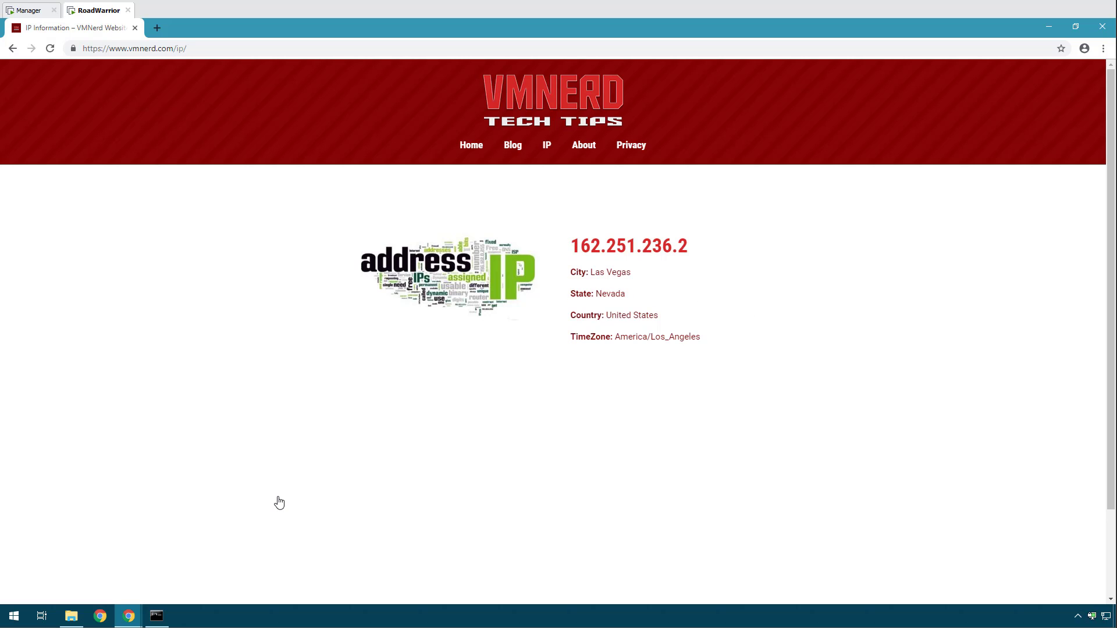
# In a new tab, search Google for 'dns leak pia'.
pyautogui.click(157, 28)
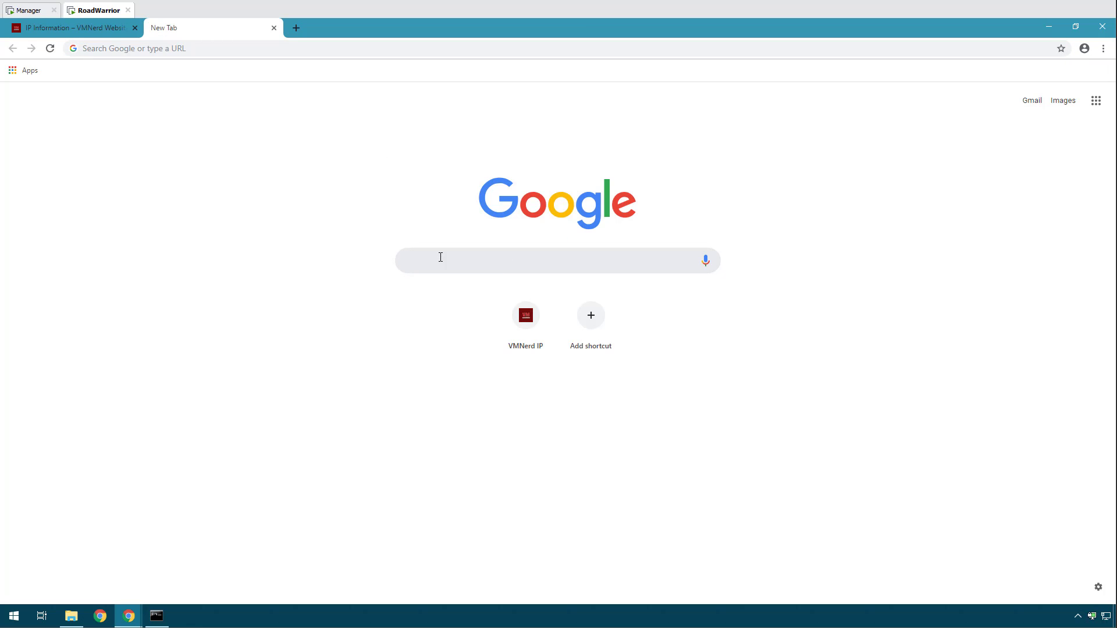
pyautogui.write('dns')
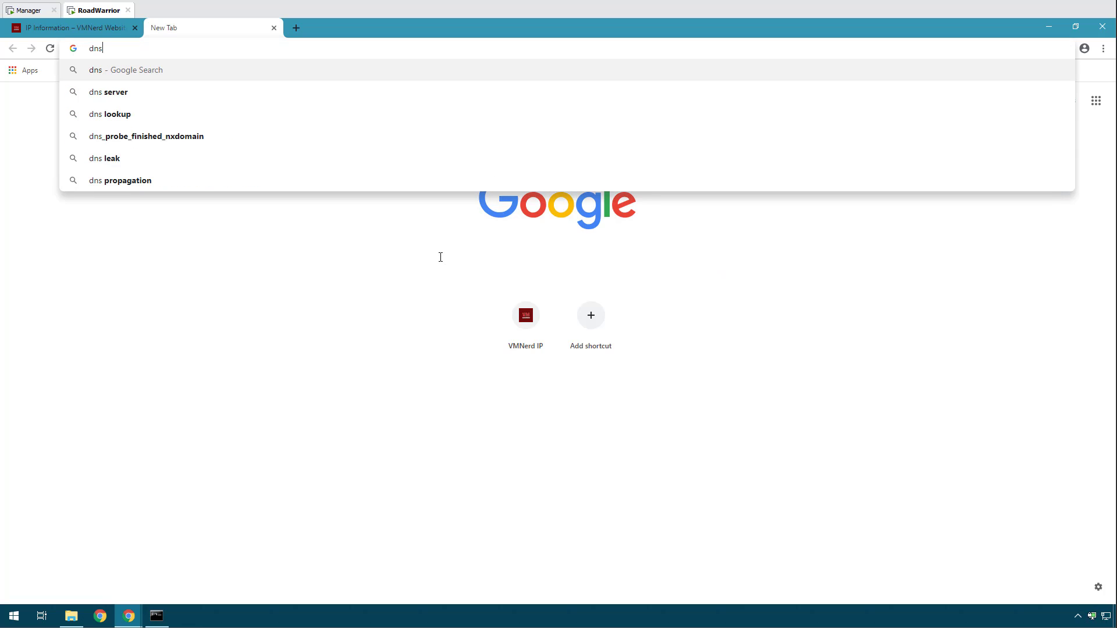
pyautogui.write(' leaki')
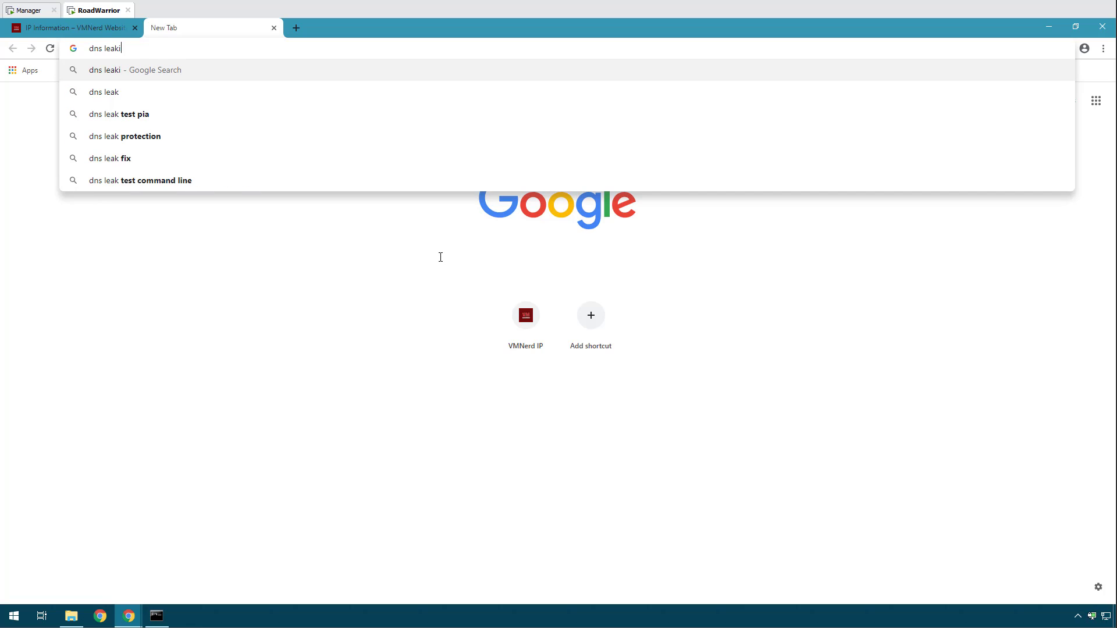
pyautogui.write('ng')
pyautogui.press('BackSpace')
pyautogui.press('BackSpace')
pyautogui.press('BackSpace')
pyautogui.write('pia')
pyautogui.press('Return')
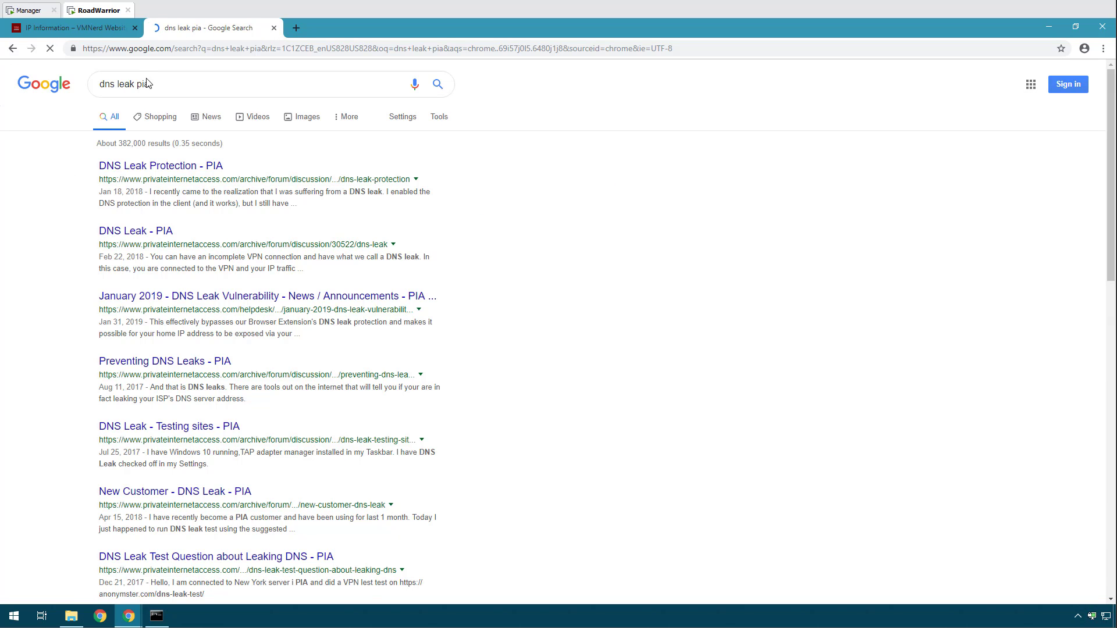
# Refine the search to 'dnsleak test pia' and open the DNS Leak Tests result.
pyautogui.click(117, 82)
pyautogui.press('BackSpace')
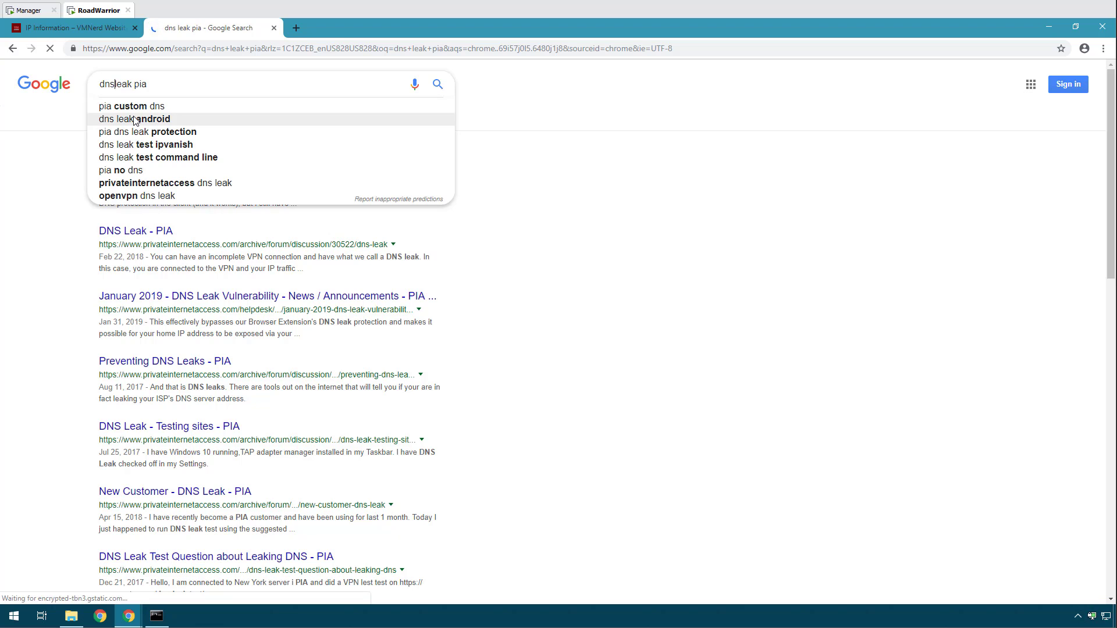
pyautogui.press('Right')
pyautogui.press('Right')
pyautogui.press('Right')
pyautogui.press('Right')
pyautogui.press('Right')
pyautogui.write('te')
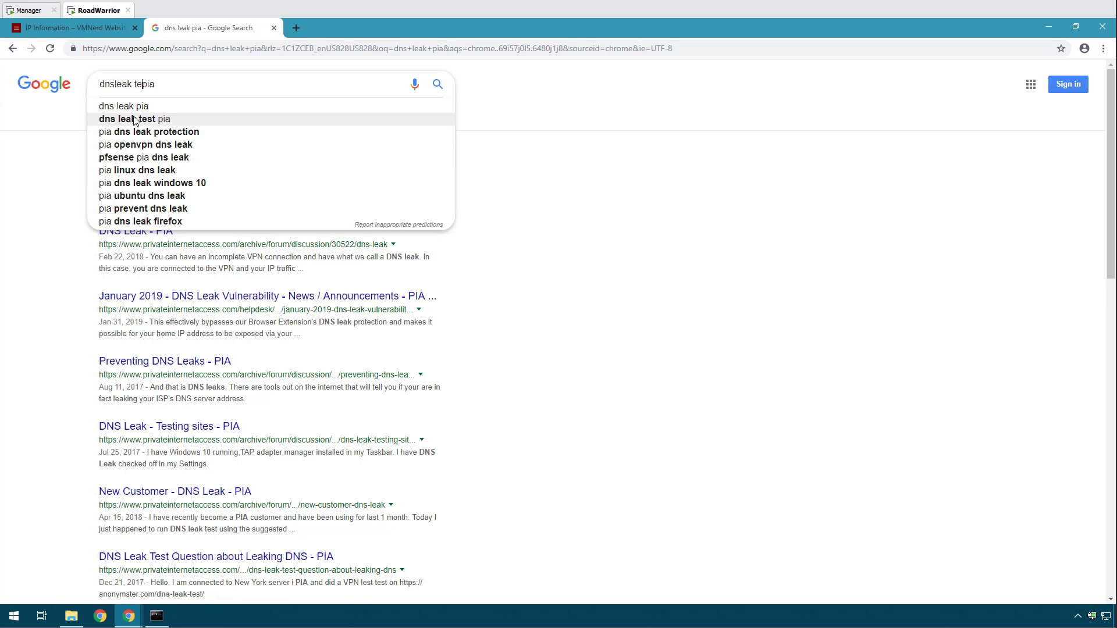
pyautogui.write('st')
pyautogui.press('Return')
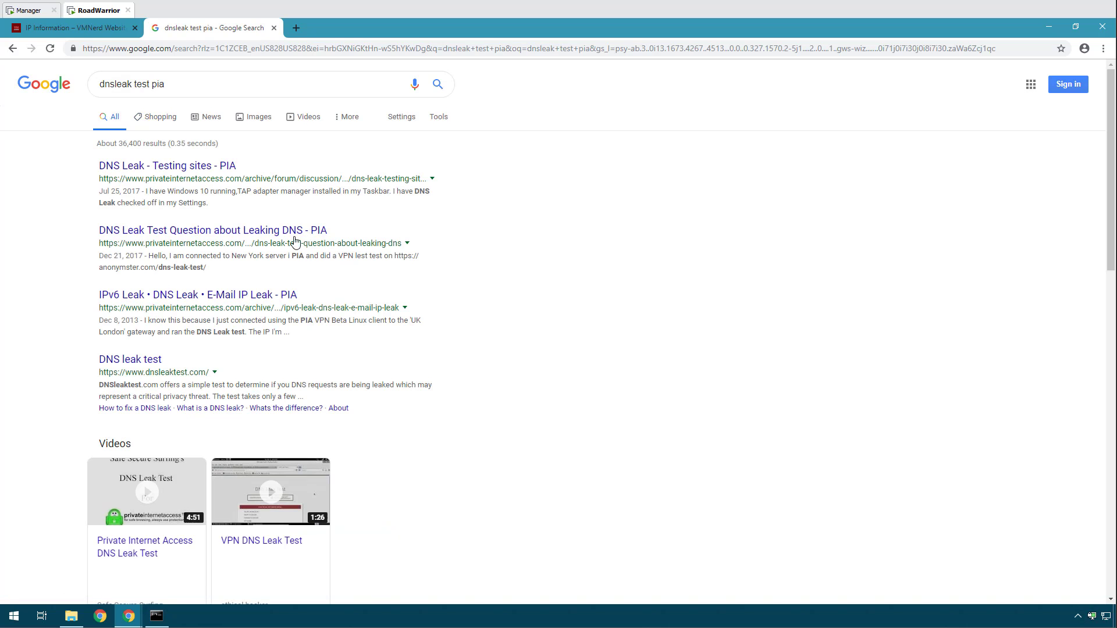
pyautogui.scroll(-7, 292, 300)
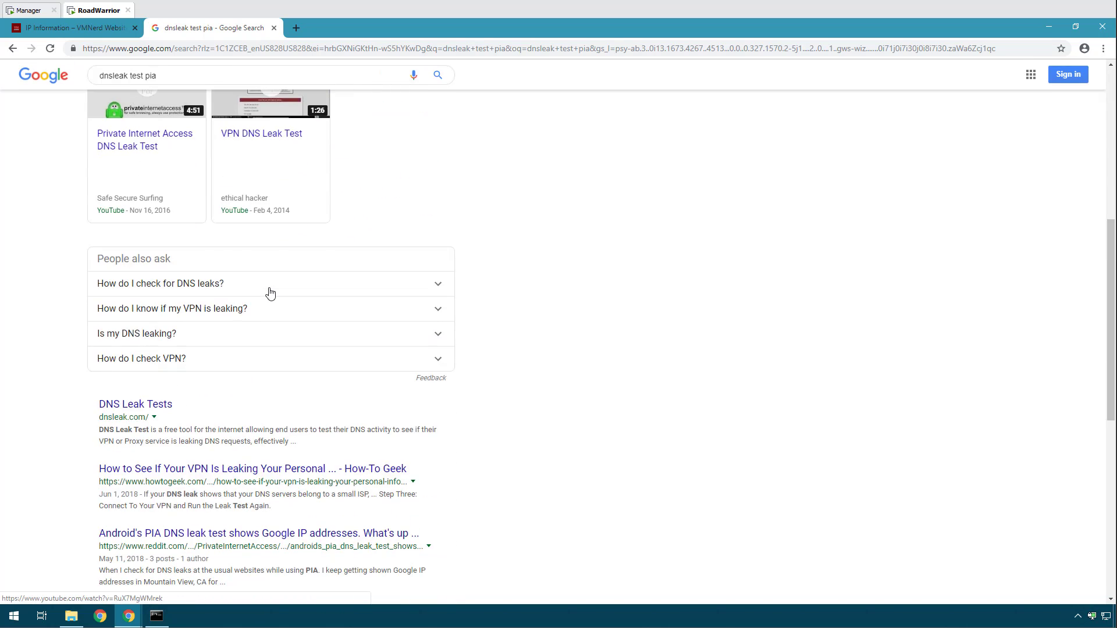
pyautogui.click(158, 405)
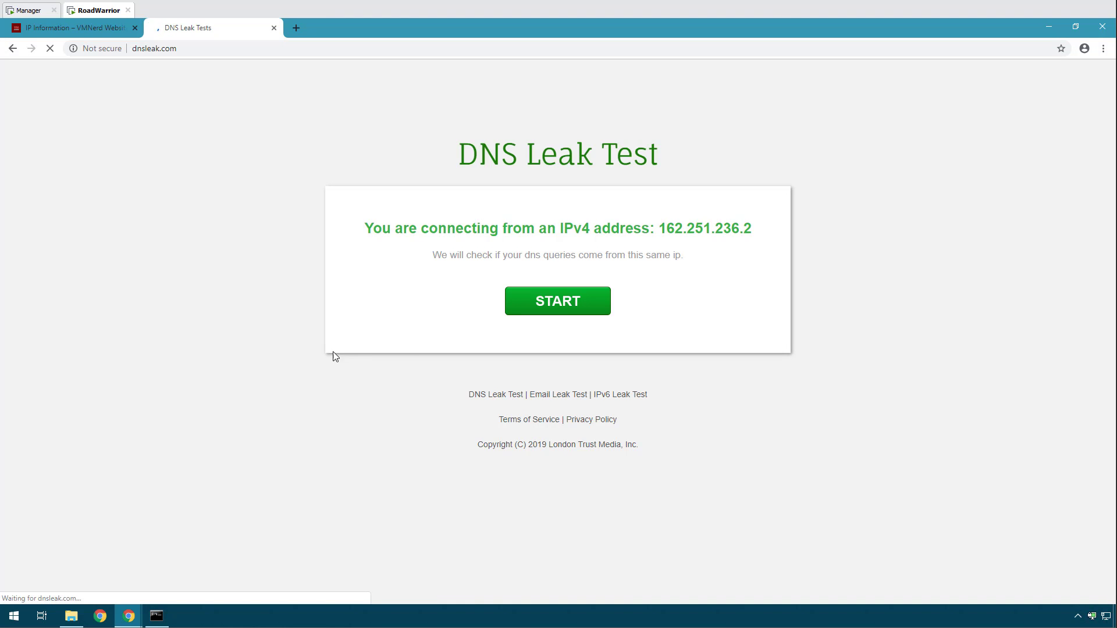
# Run the dnsleak.com test and review the Google DNS servers in The Dalles flagged as possibly leaking.
pyautogui.click(554, 308)
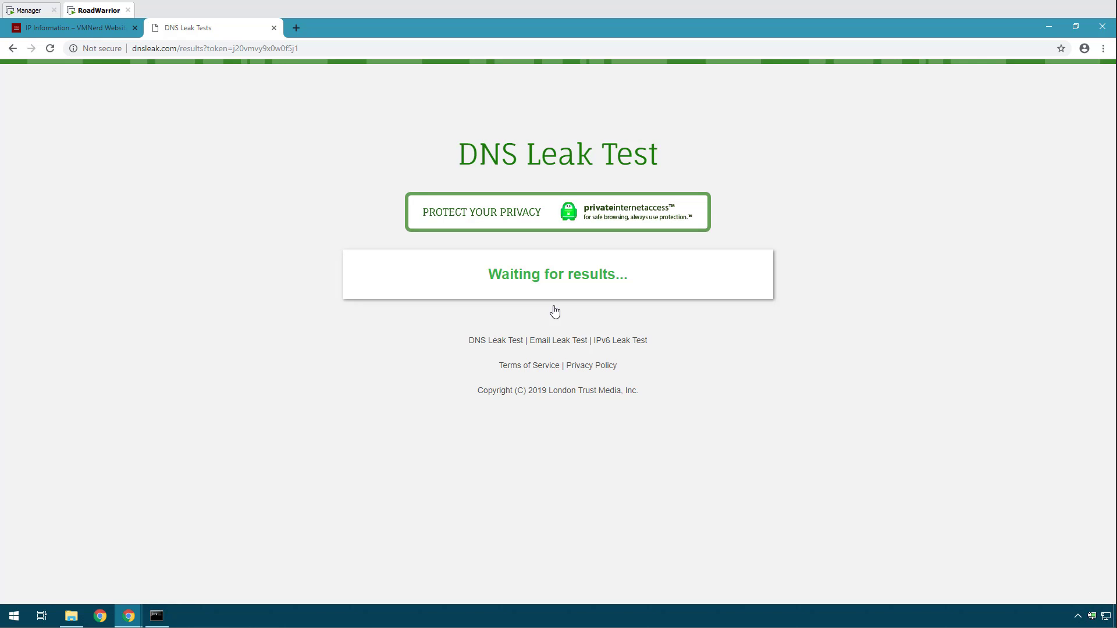
pyautogui.scroll(-3, 371, 370)
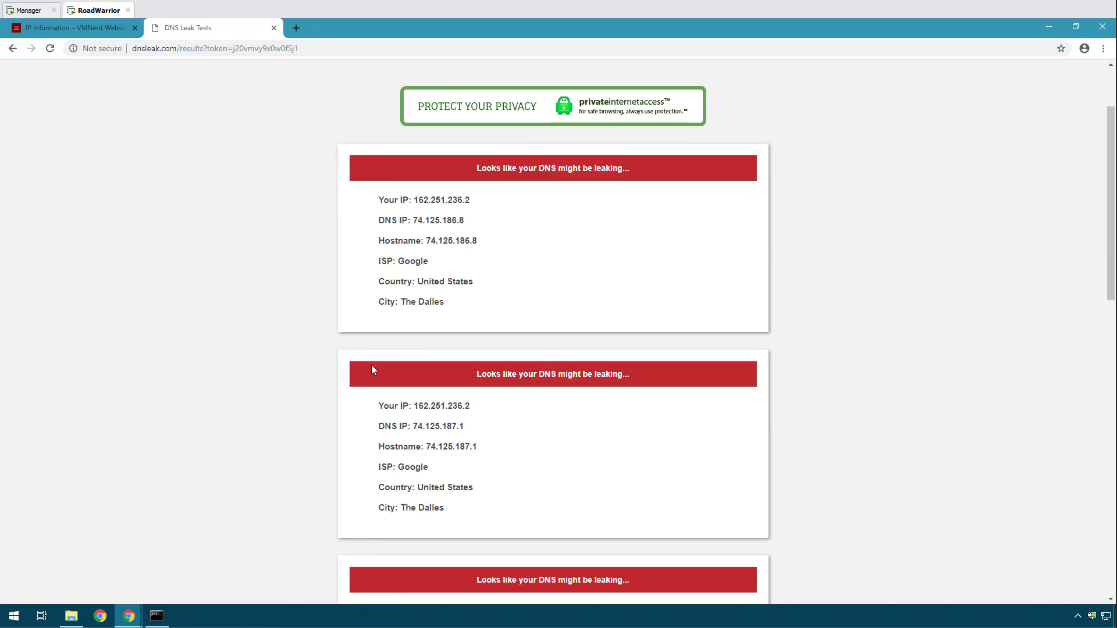
pyautogui.scroll(3, 371, 370)
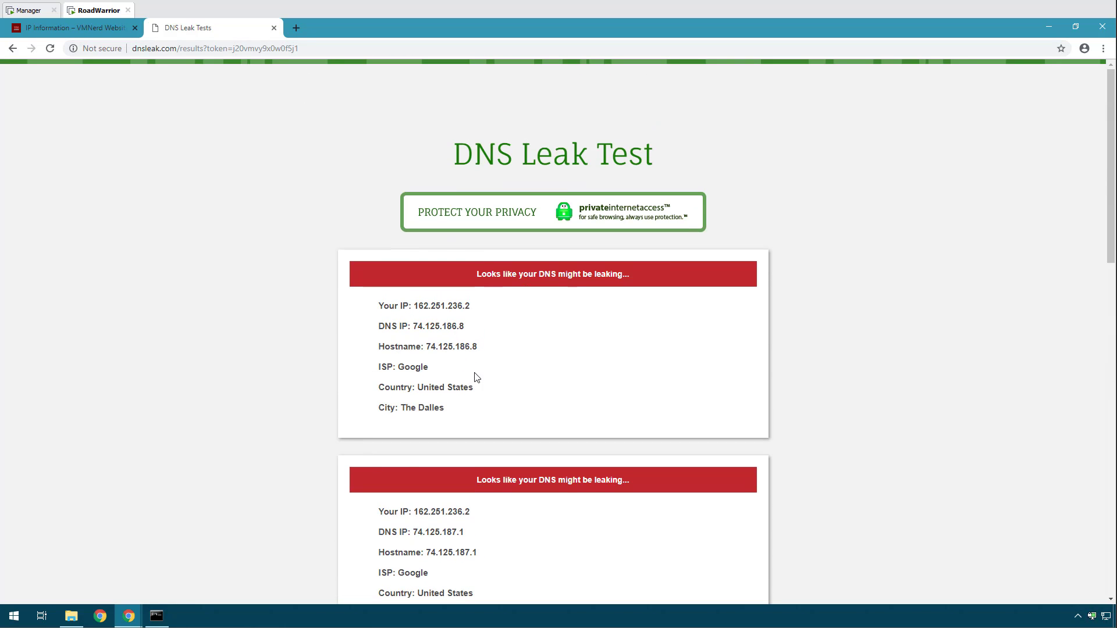
pyautogui.scroll(-1, 463, 334)
pyautogui.scroll(-5, 464, 333)
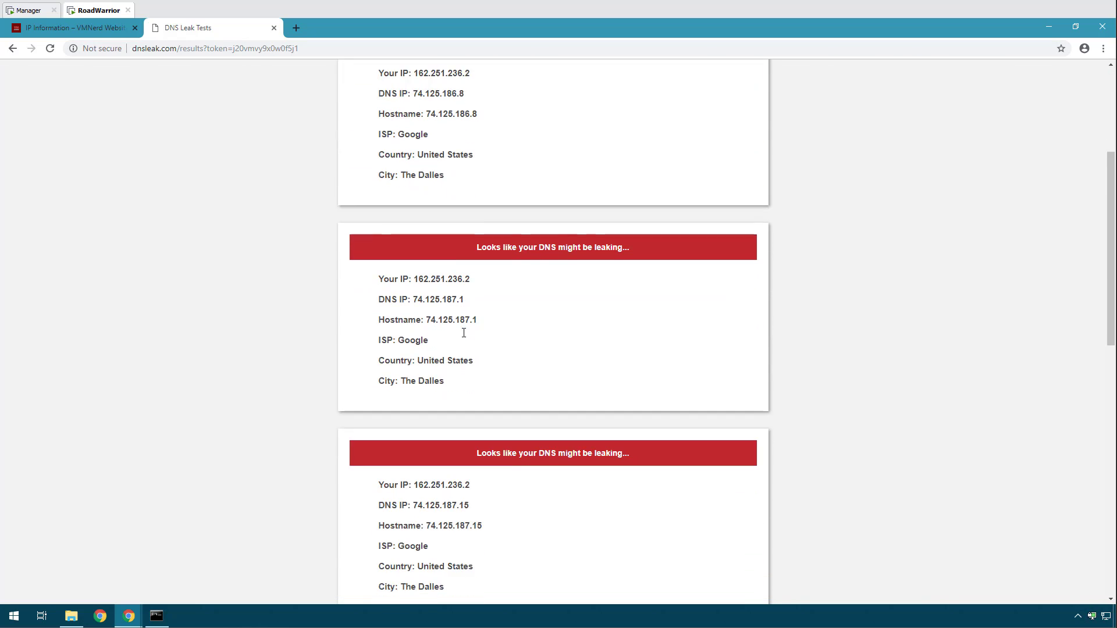
# On the Manager VM, go to Firewall > NAT Port Forward and add a new rule.
pyautogui.click(32, 10)
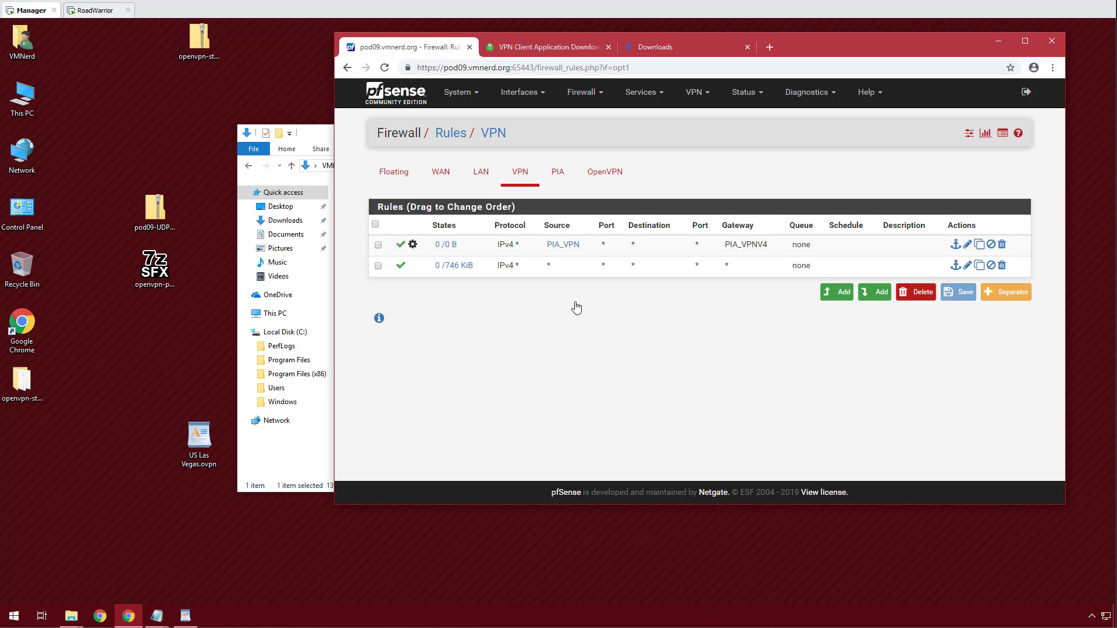
pyautogui.click(583, 93)
pyautogui.click(589, 140)
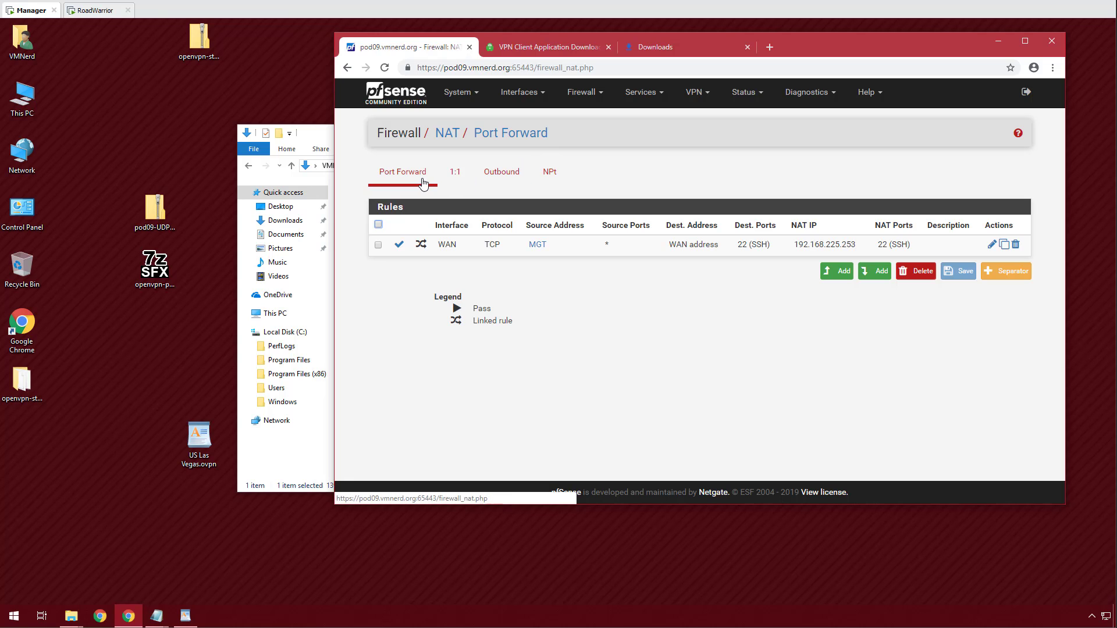
pyautogui.click(861, 273)
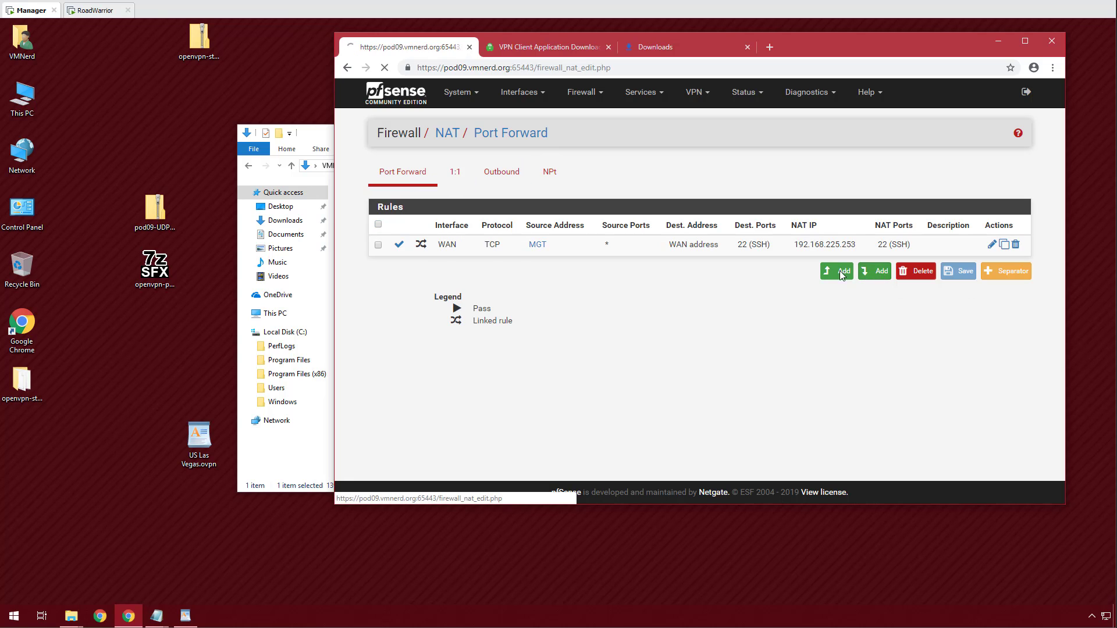
pyautogui.scroll(-2, 541, 184)
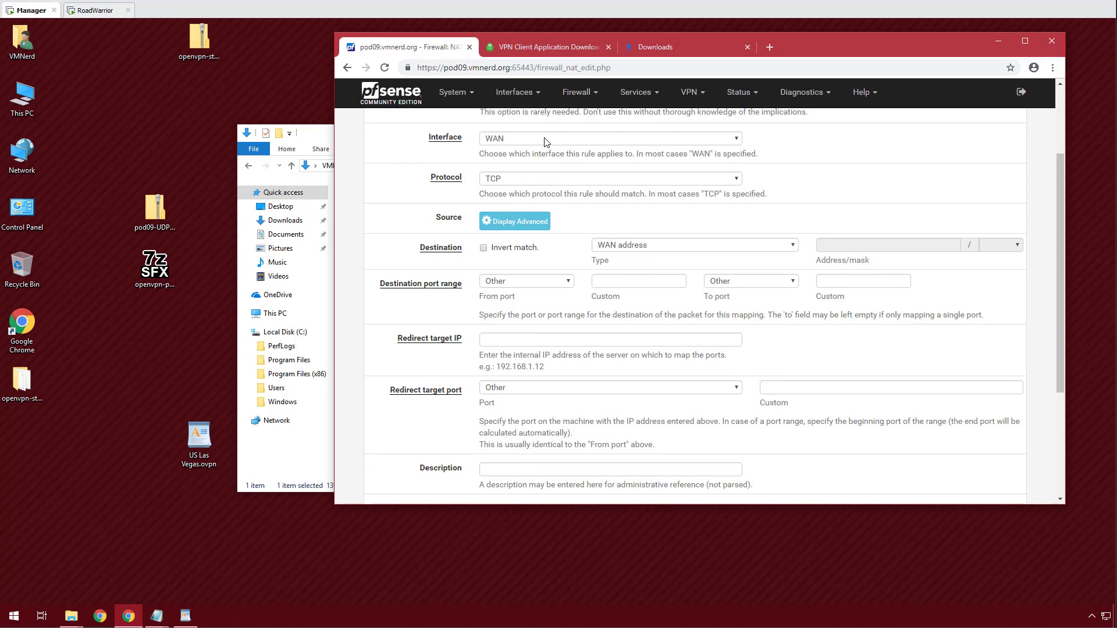
# Set the rule's interface to VPN, protocol TCP/UDP, and source to alias PIA_VPN.
pyautogui.click(546, 142)
pyautogui.click(511, 177)
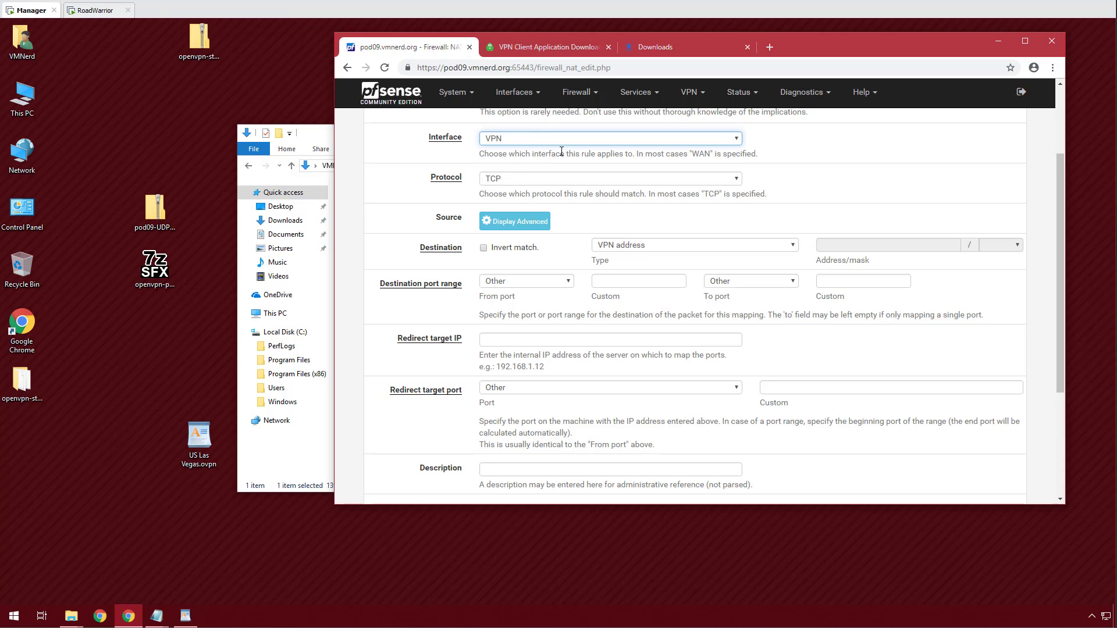
pyautogui.click(529, 184)
pyautogui.click(519, 212)
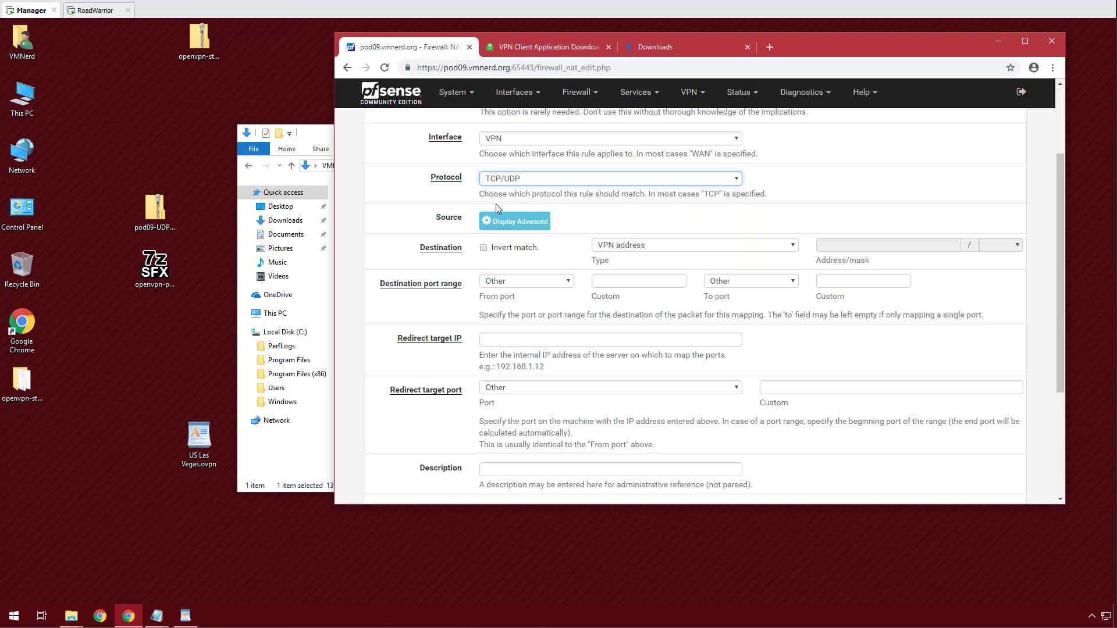
pyautogui.click(529, 222)
pyautogui.click(759, 249)
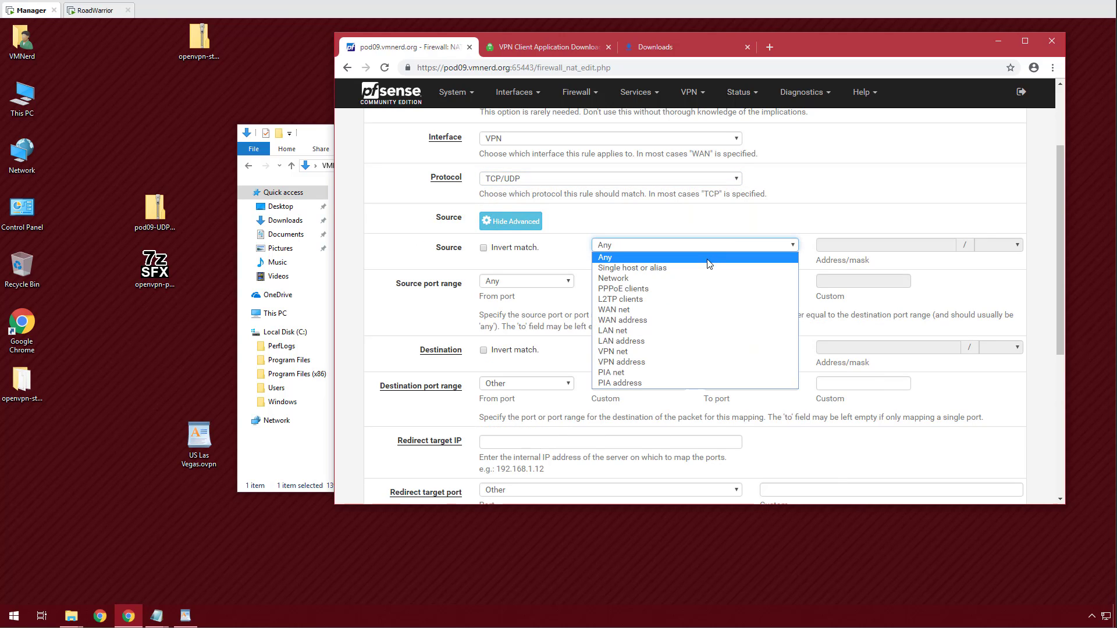
pyautogui.click(709, 268)
pyautogui.click(830, 249)
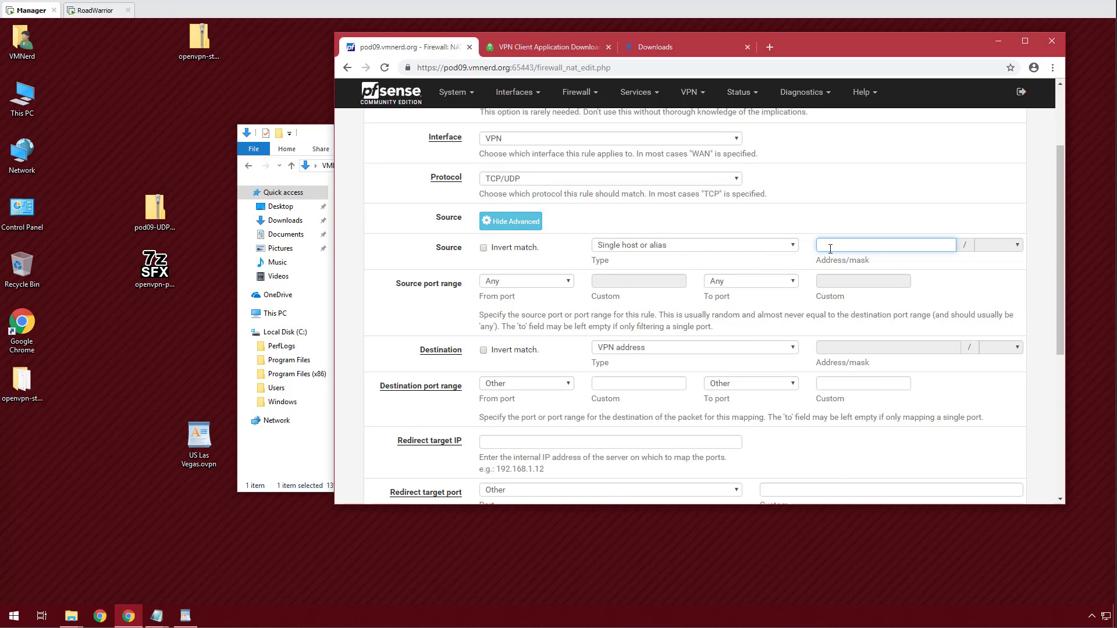
pyautogui.write('PI')
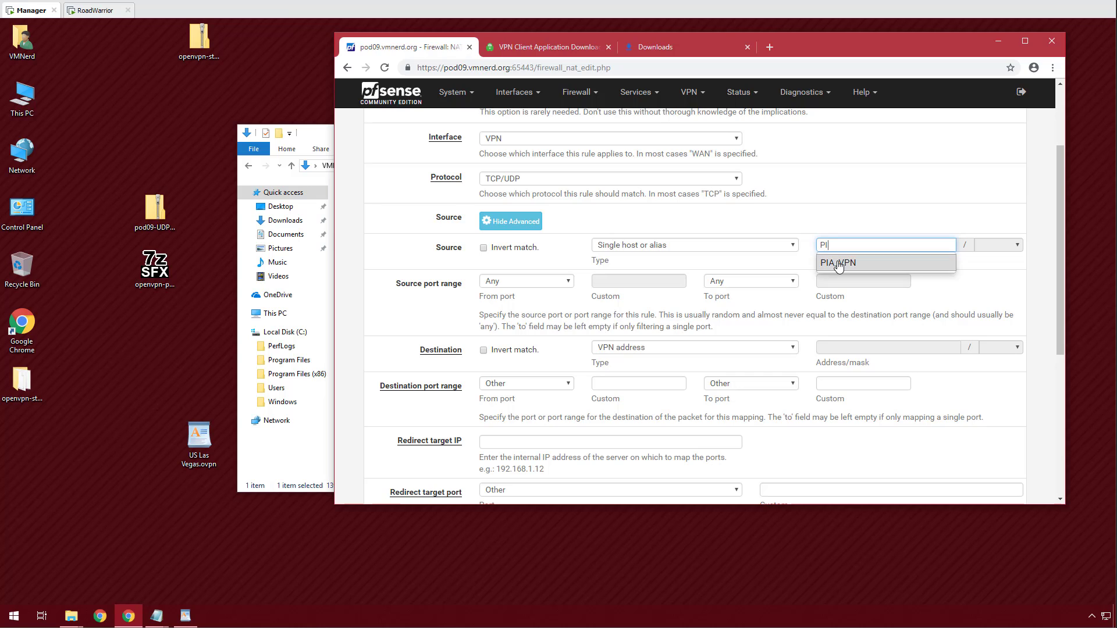
pyautogui.click(837, 263)
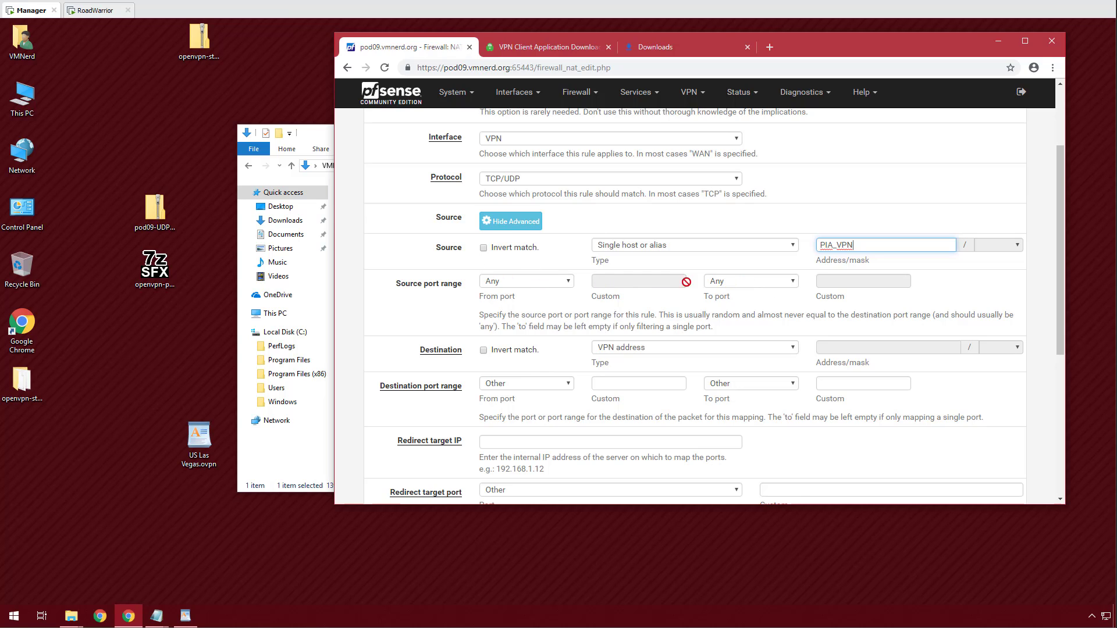
# Set destination LAN address port DNS, redirecting to 209.222.18.222 port DNS.
pyautogui.click(675, 349)
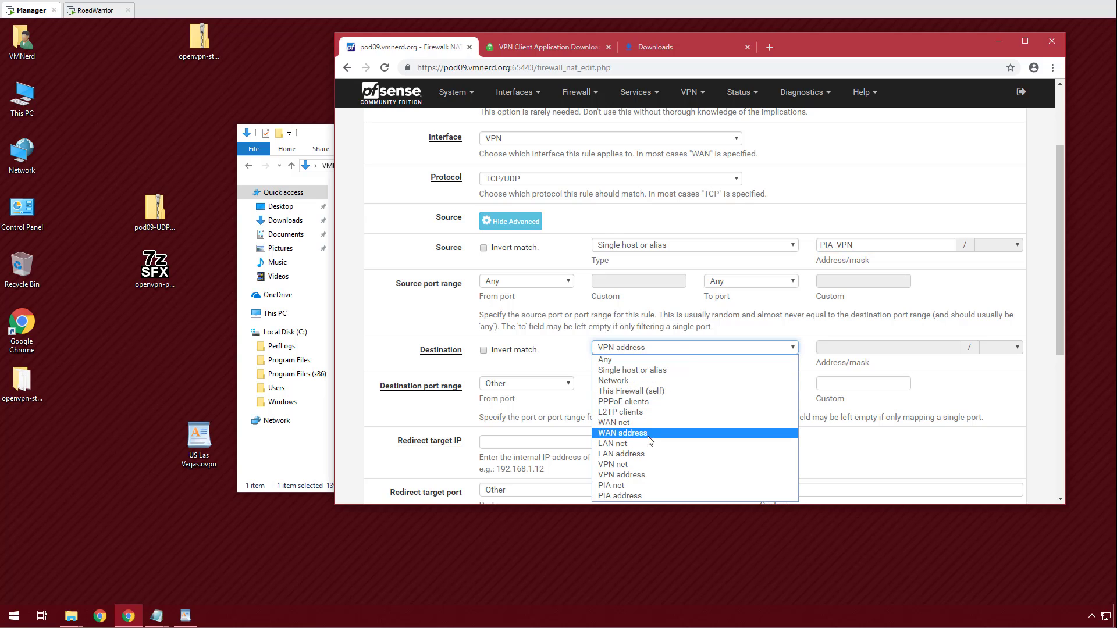
pyautogui.click(645, 454)
pyautogui.click(545, 385)
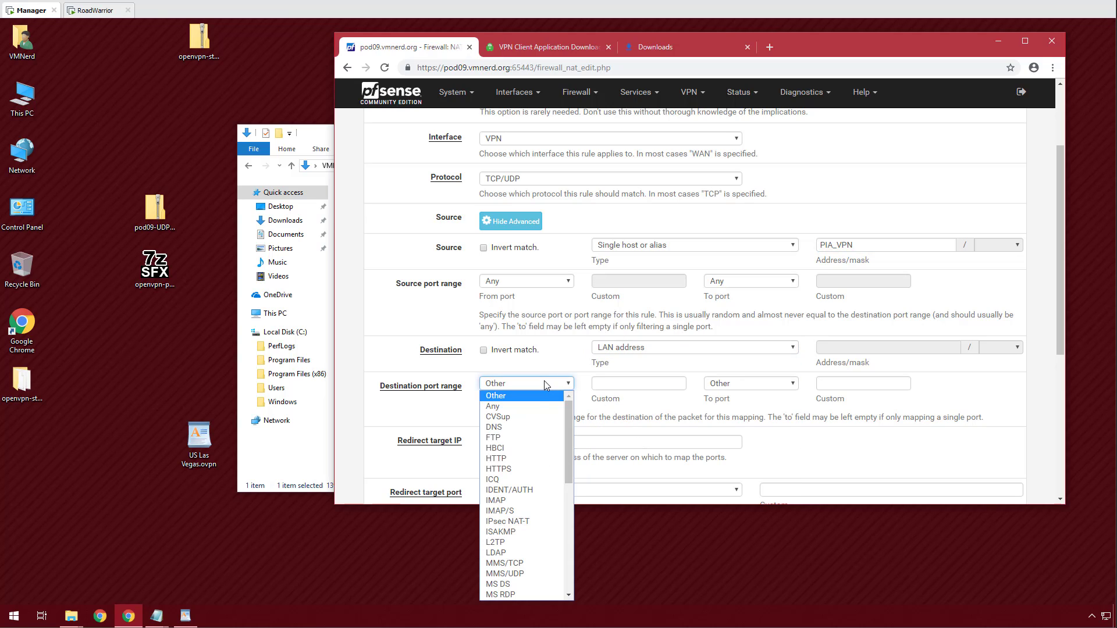
pyautogui.click(523, 427)
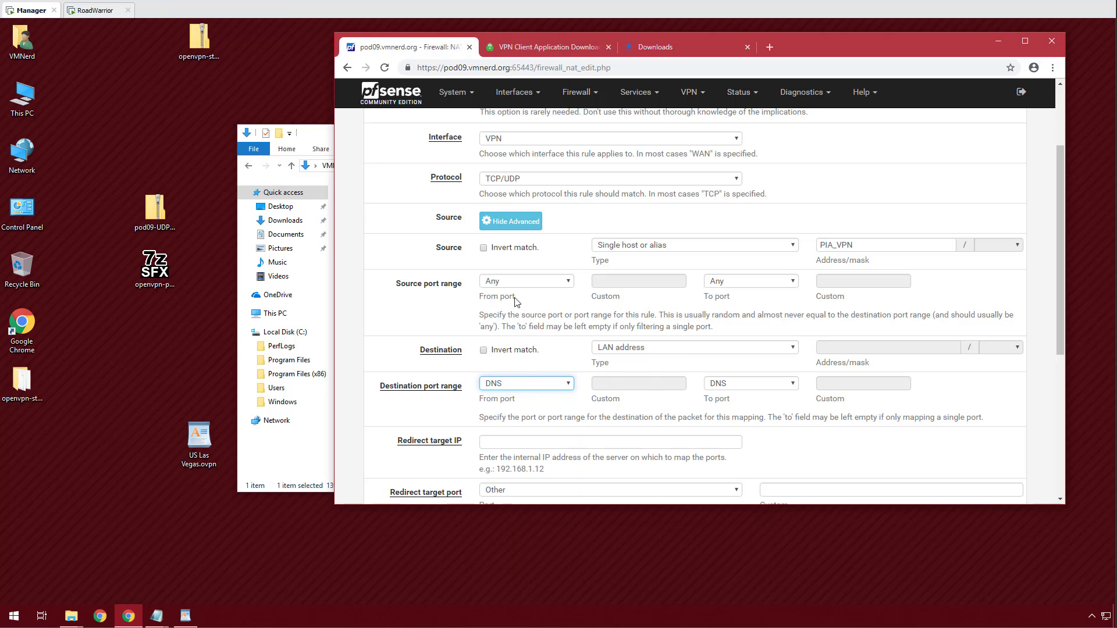
pyautogui.scroll(-2, 778, 346)
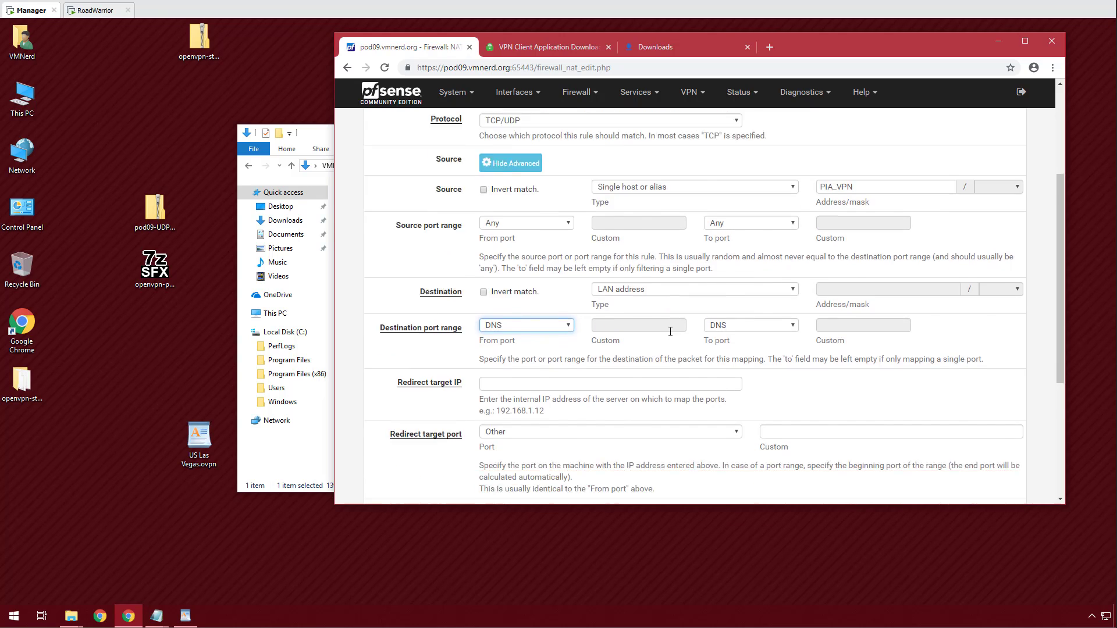
pyautogui.click(559, 324)
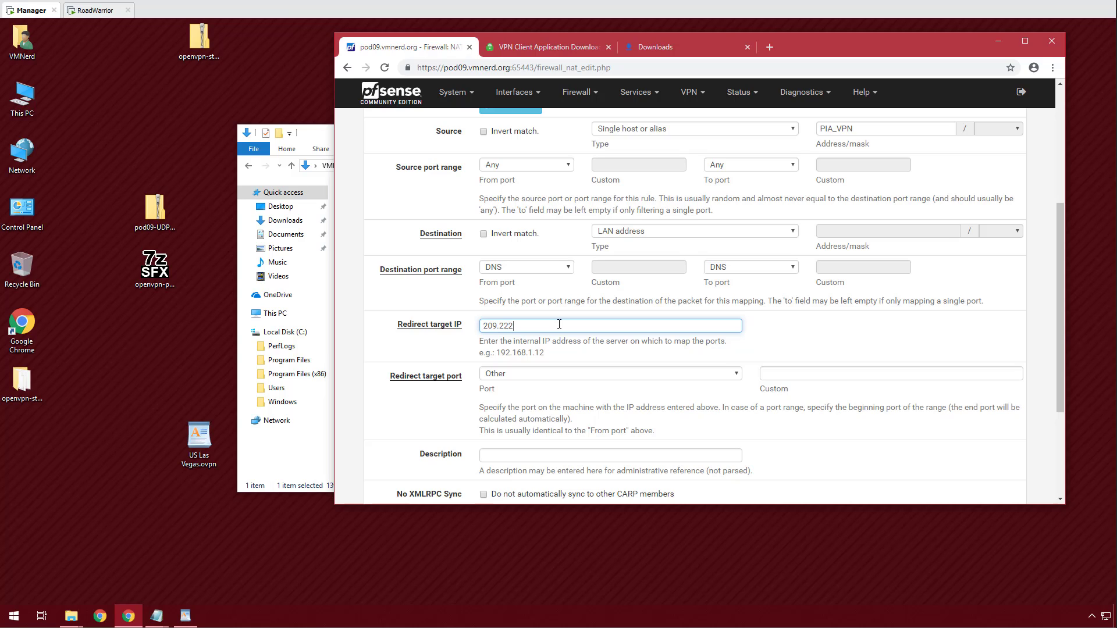
pyautogui.write('209.222.18.222')
pyautogui.click(531, 378)
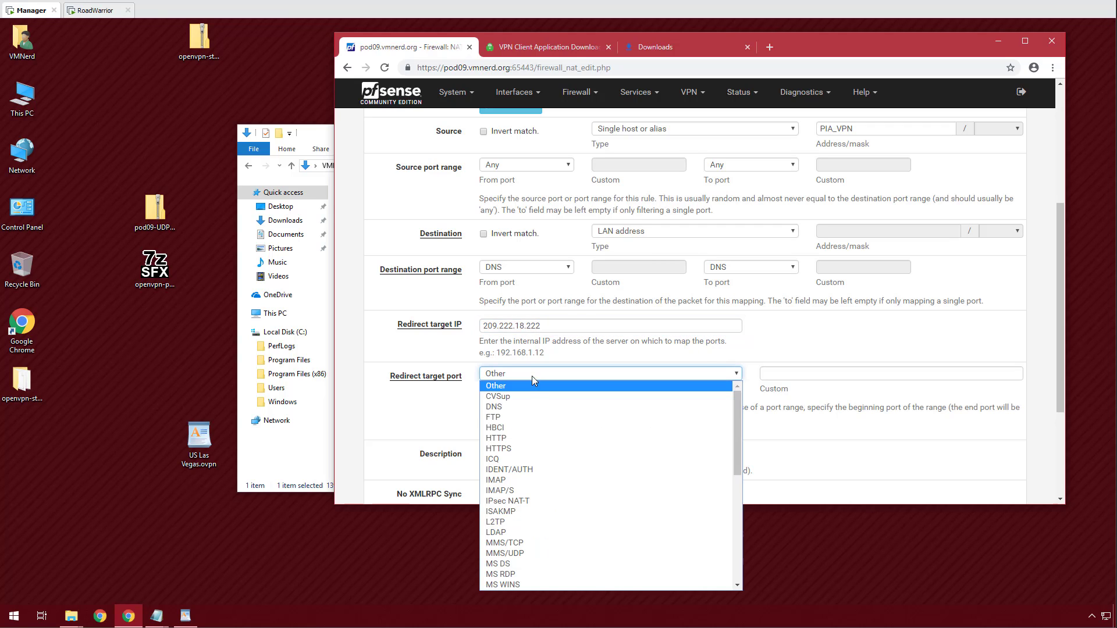
pyautogui.click(527, 404)
# Save the port forward rule and apply the NAT changes.
pyautogui.scroll(-3, 394, 418)
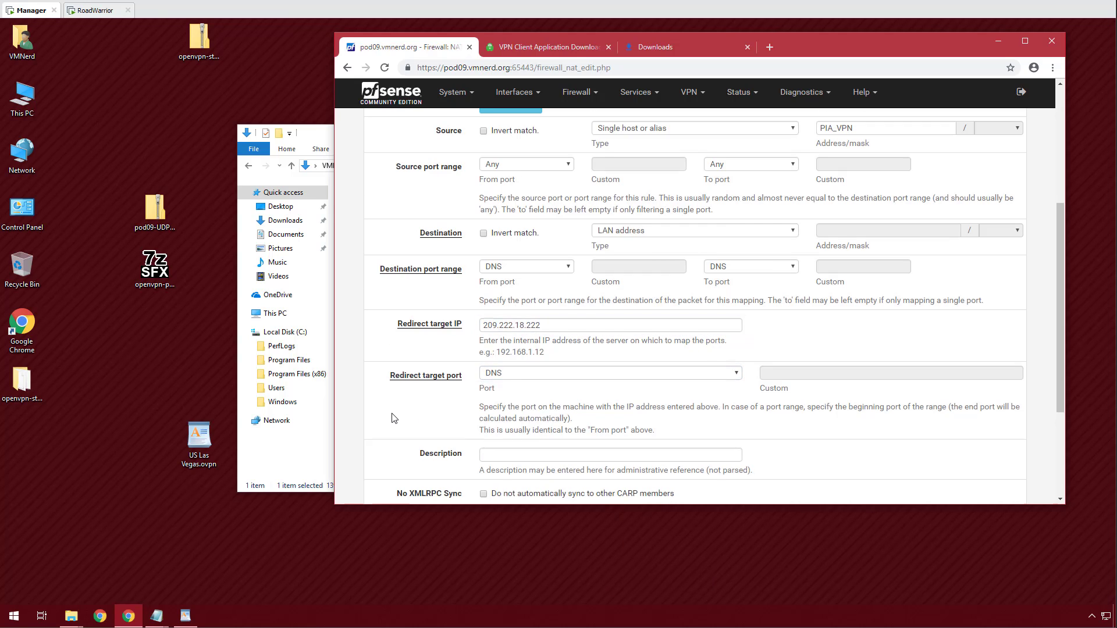
pyautogui.click(501, 443)
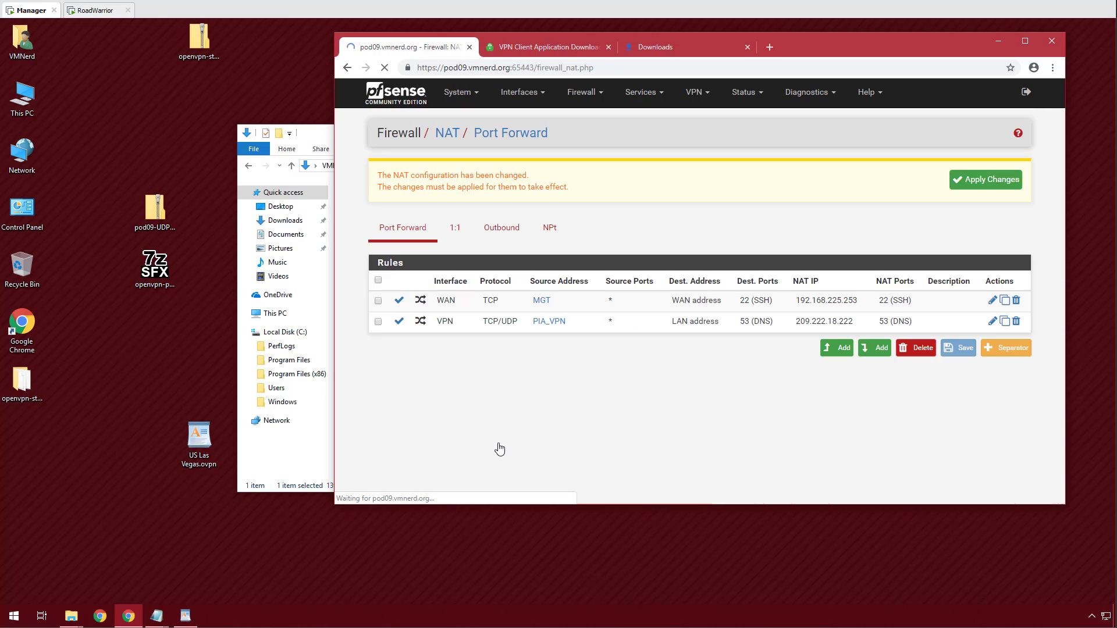
pyautogui.click(984, 185)
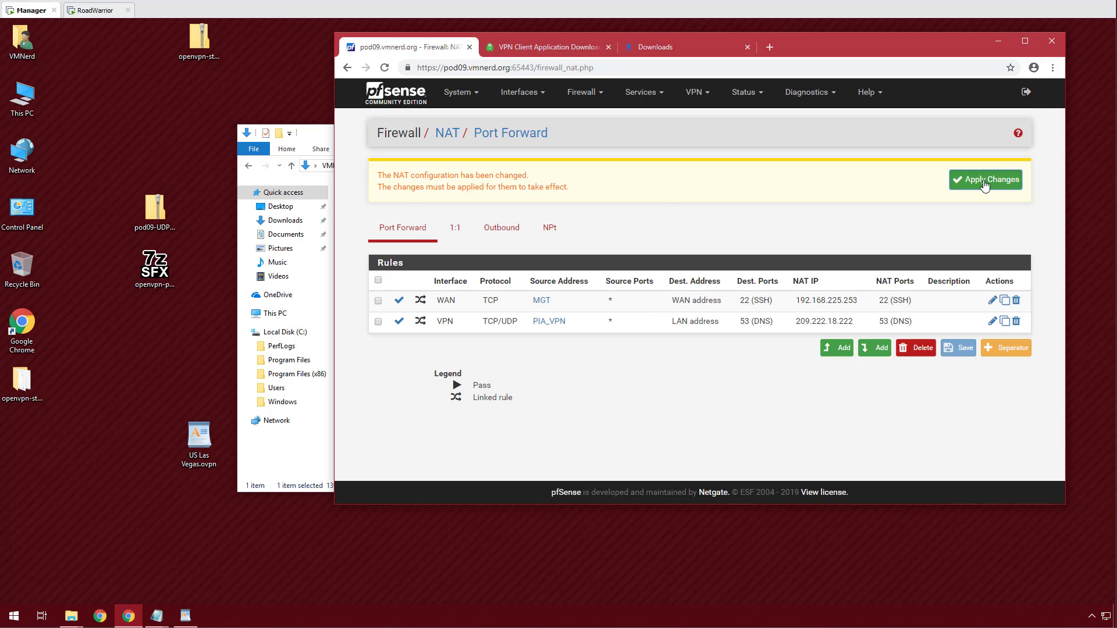
pyautogui.click(1019, 176)
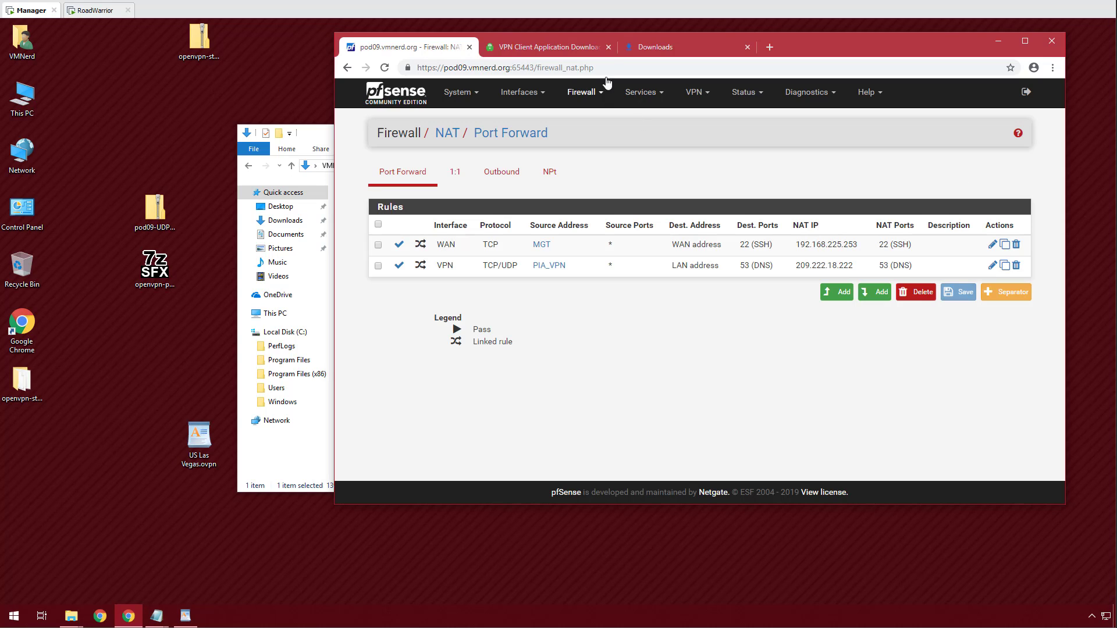
# On RoadWarrior, return to the top of dnsleak.com and rerun the DNS leak test.
pyautogui.click(96, 10)
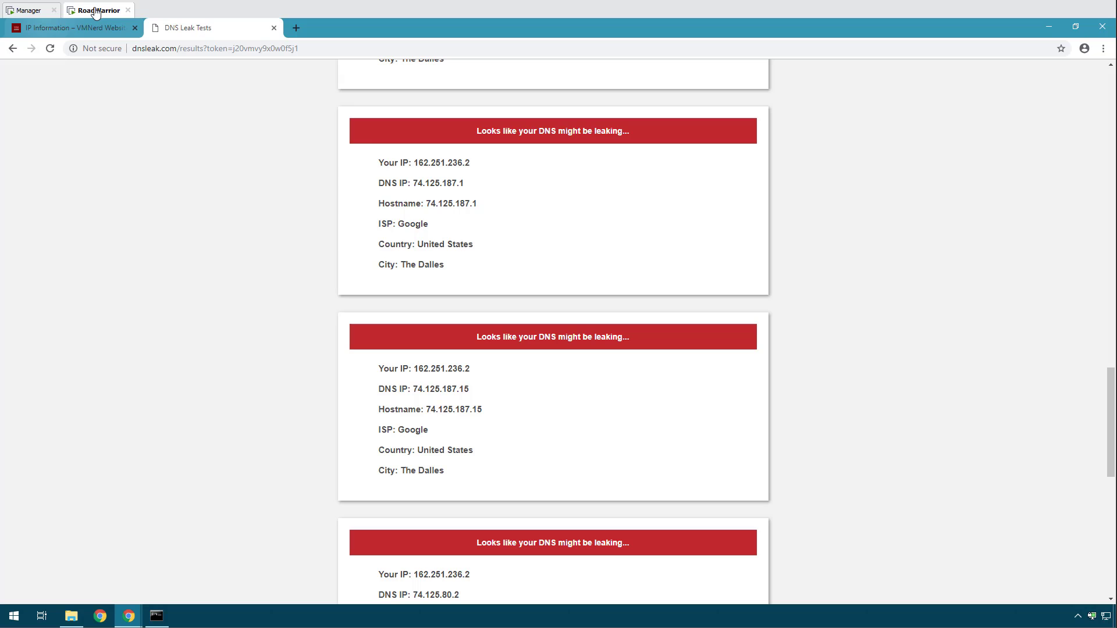
pyautogui.scroll(15, 859, 289)
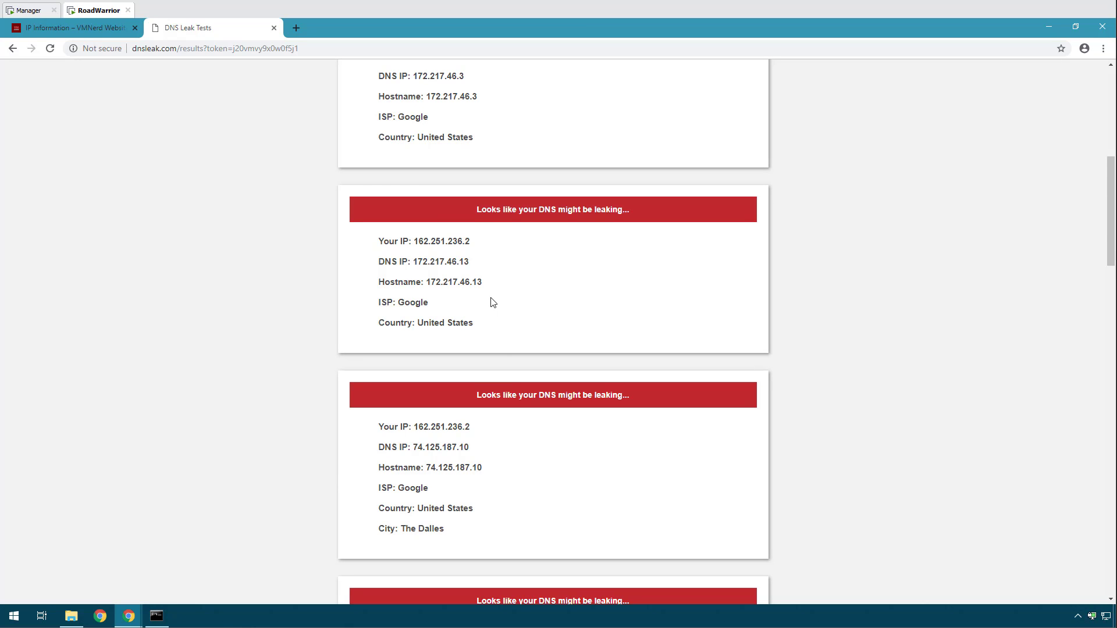
pyautogui.scroll(1, 492, 302)
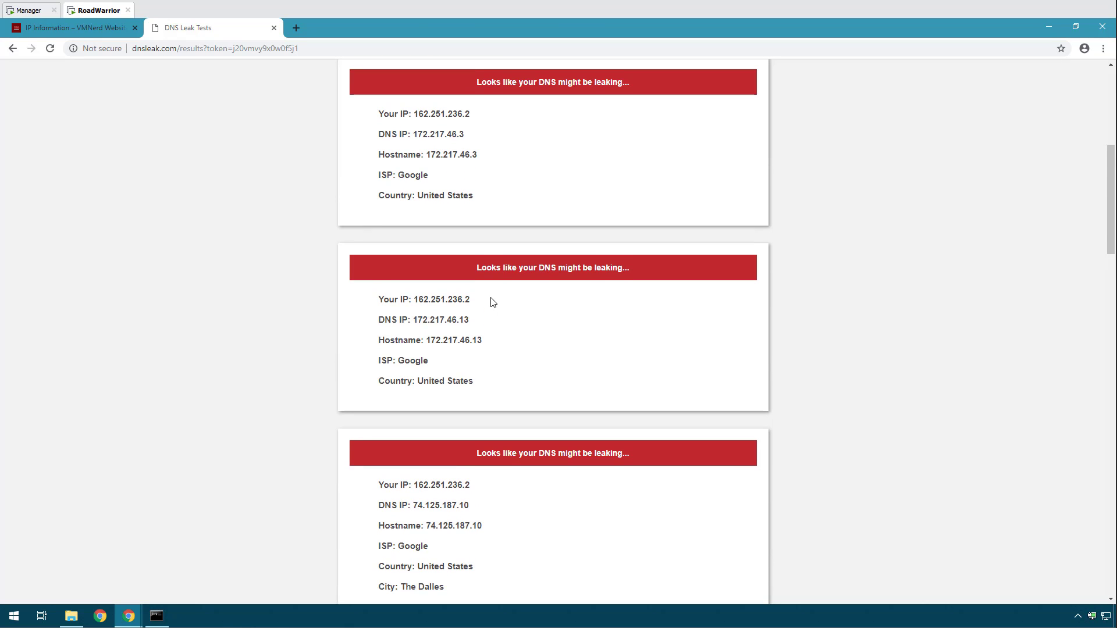
pyautogui.scroll(1, 492, 302)
pyautogui.scroll(3, 492, 302)
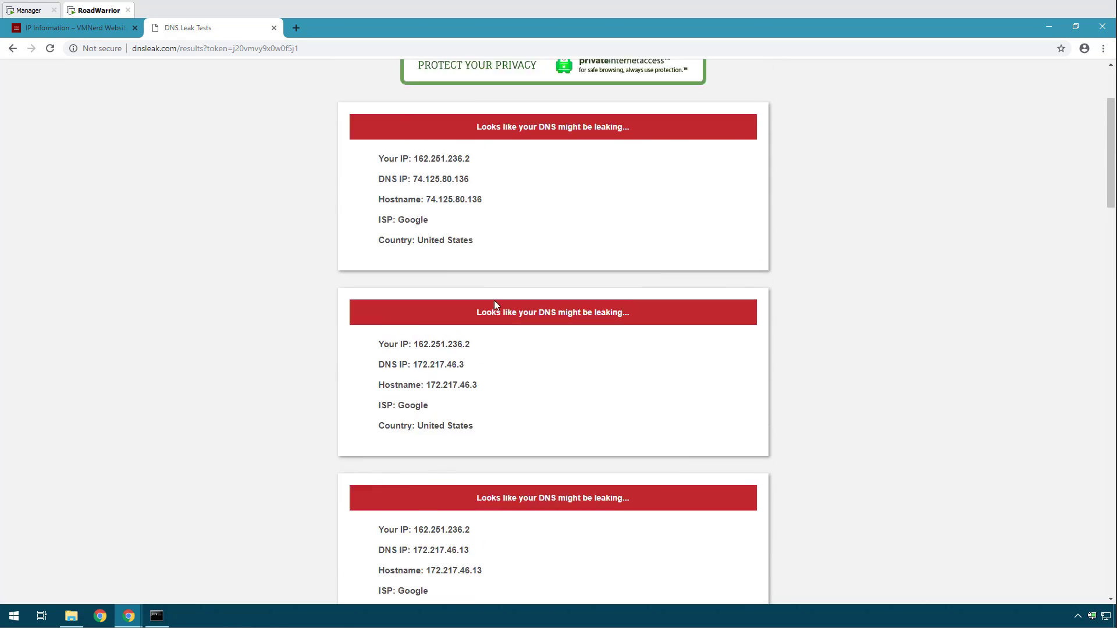
pyautogui.scroll(2, 495, 303)
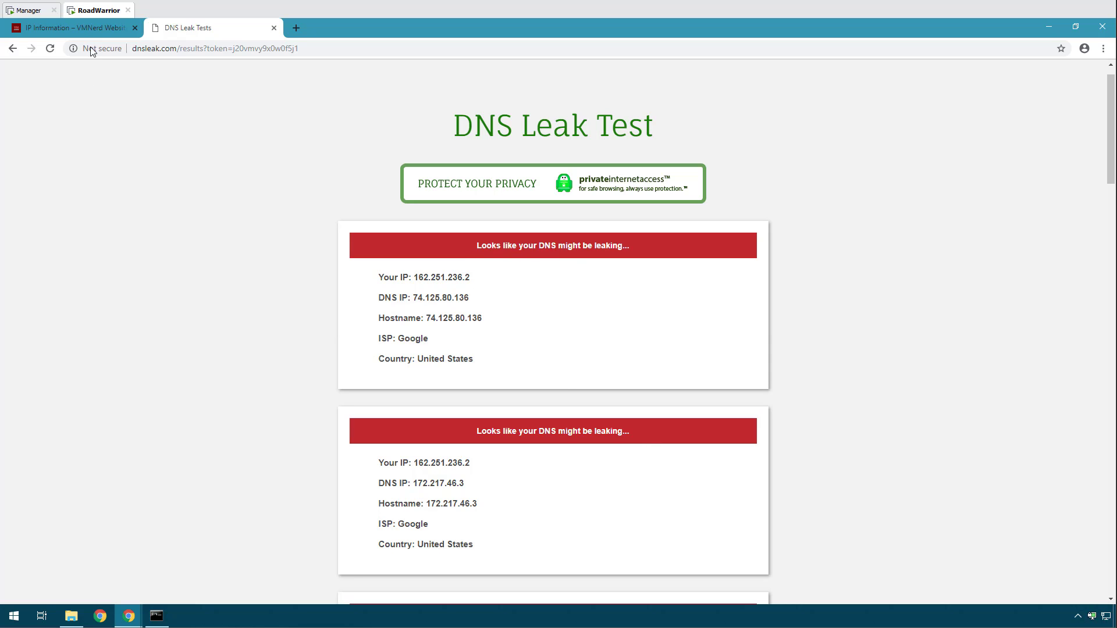
pyautogui.click(12, 48)
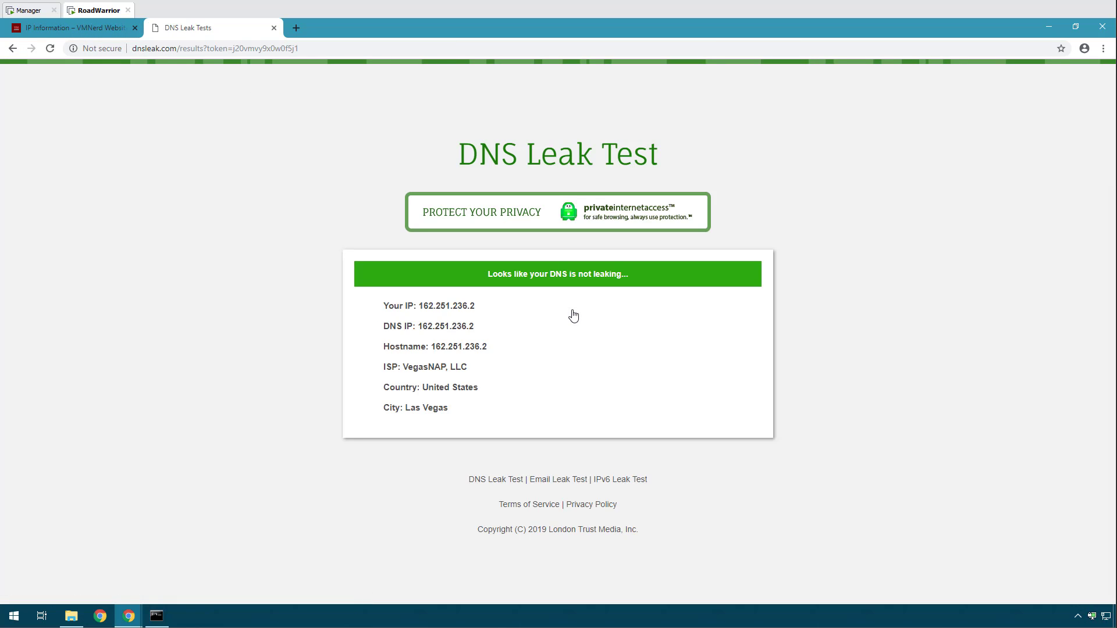
# Review the results: not leaking, IP and DNS IP 162.251.236.2, VegasNAP, Las Vegas.
pyautogui.moveTo(384, 304); pyautogui.dragTo(356, 299)
pyautogui.click(466, 422)
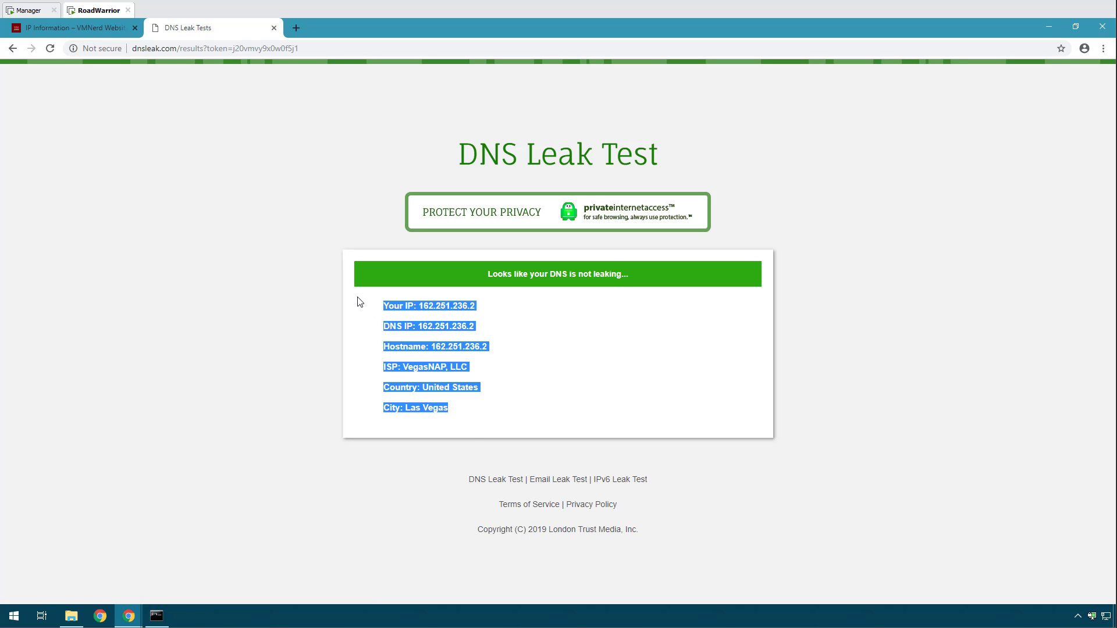
pyautogui.click(532, 400)
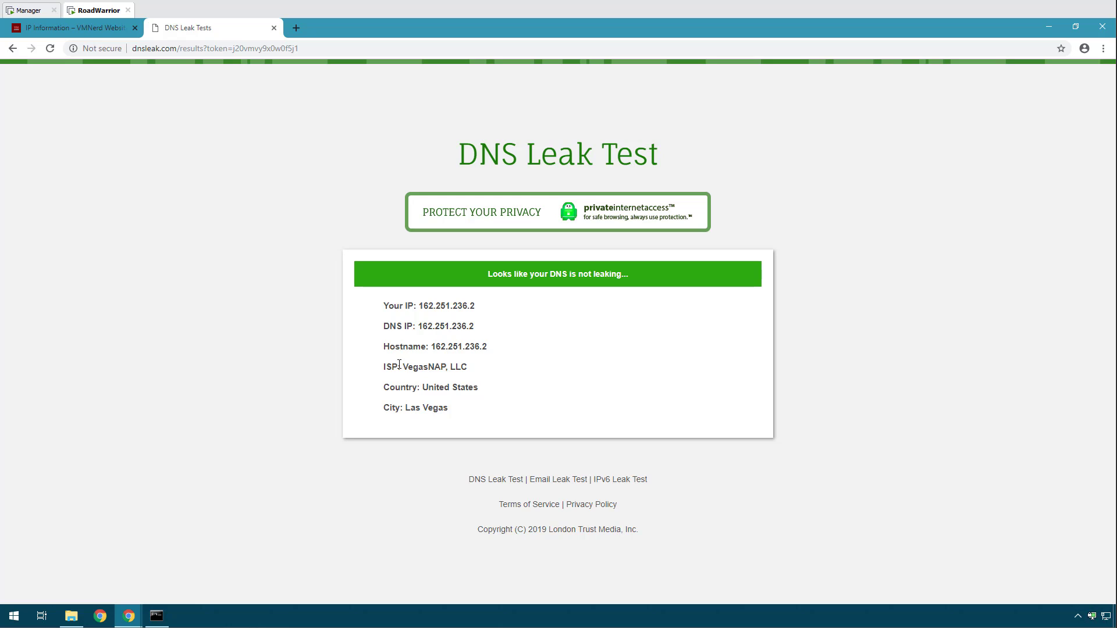
pyautogui.moveTo(414, 366); pyautogui.dragTo(383, 306)
pyautogui.click(456, 417)
pyautogui.click(545, 389)
# Reload the VMNerd IP page and disconnect PIA-Client from the OpenVPN tray.
pyautogui.click(85, 32)
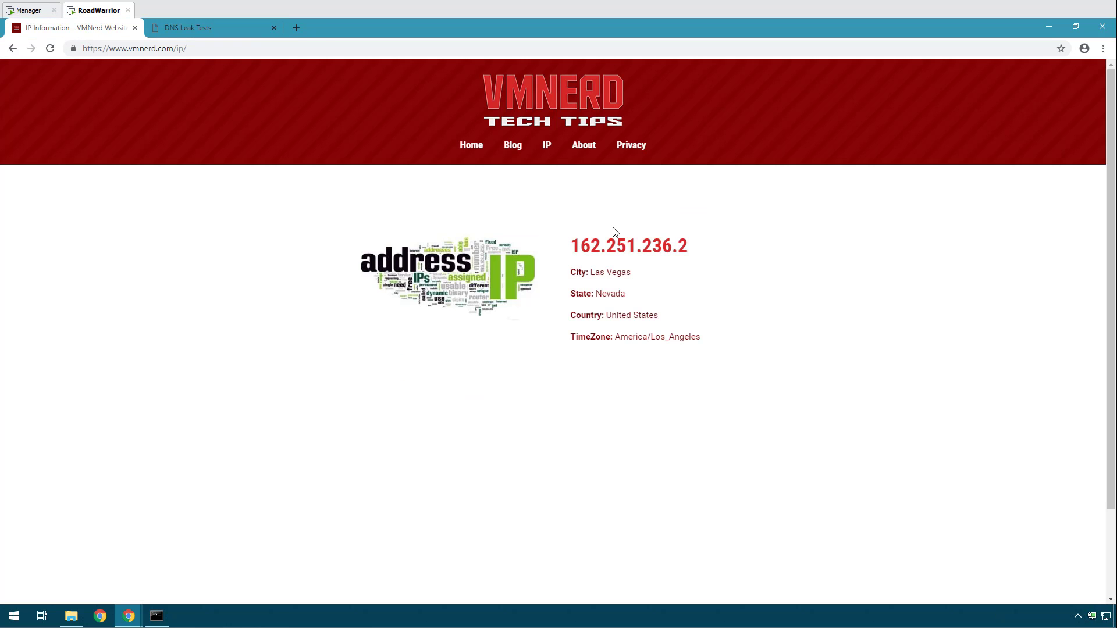
pyautogui.click(547, 146)
pyautogui.rightClick(1096, 621)
pyautogui.moveTo(1041, 551)
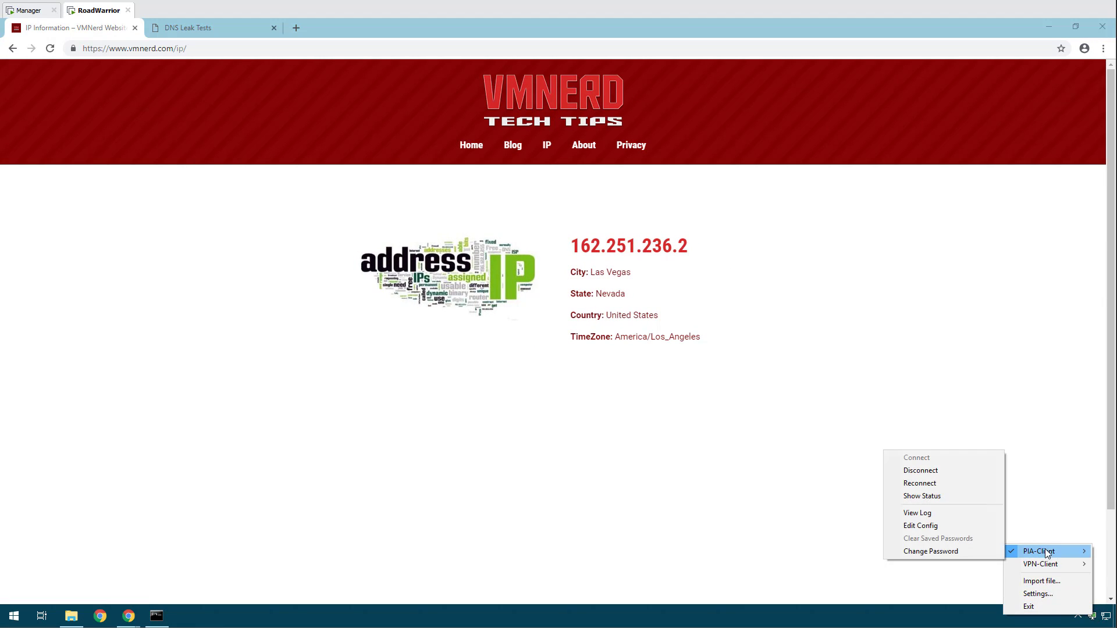
pyautogui.click(931, 471)
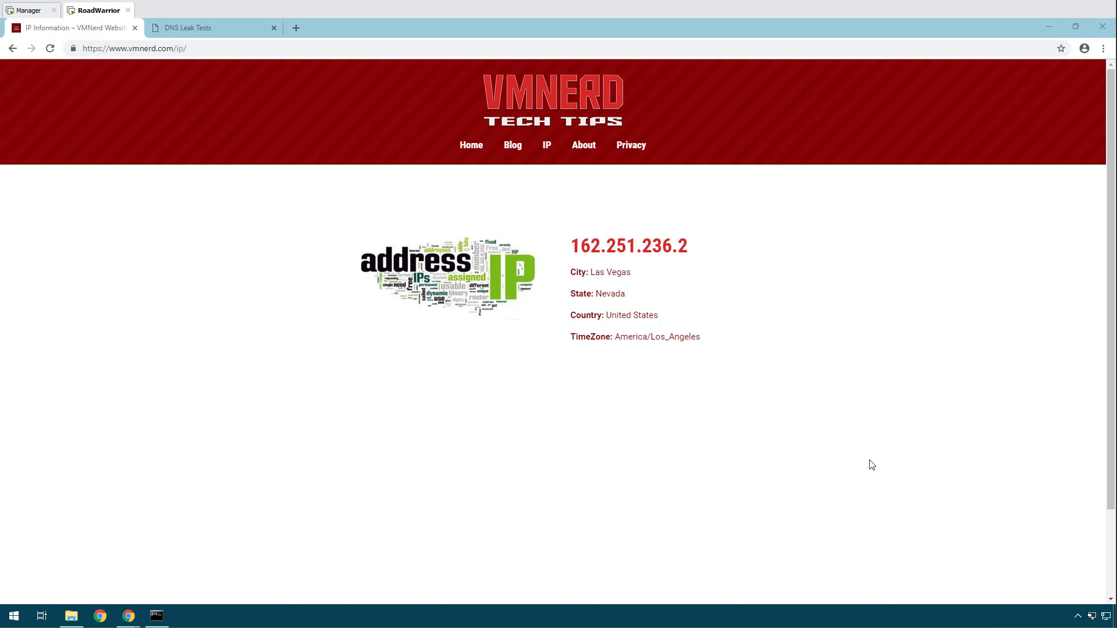
# Connect VPN-Client, retrying after a failed attempt, until it is assigned 10.0.0.2.
pyautogui.rightClick(1096, 621)
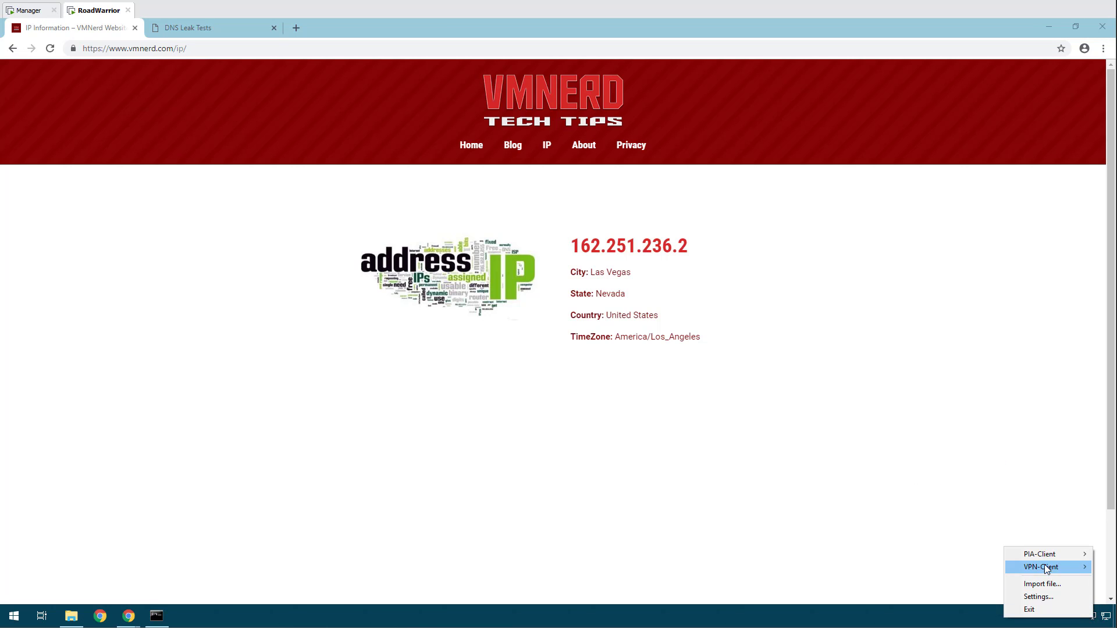
pyautogui.moveTo(1024, 567)
pyautogui.click(929, 475)
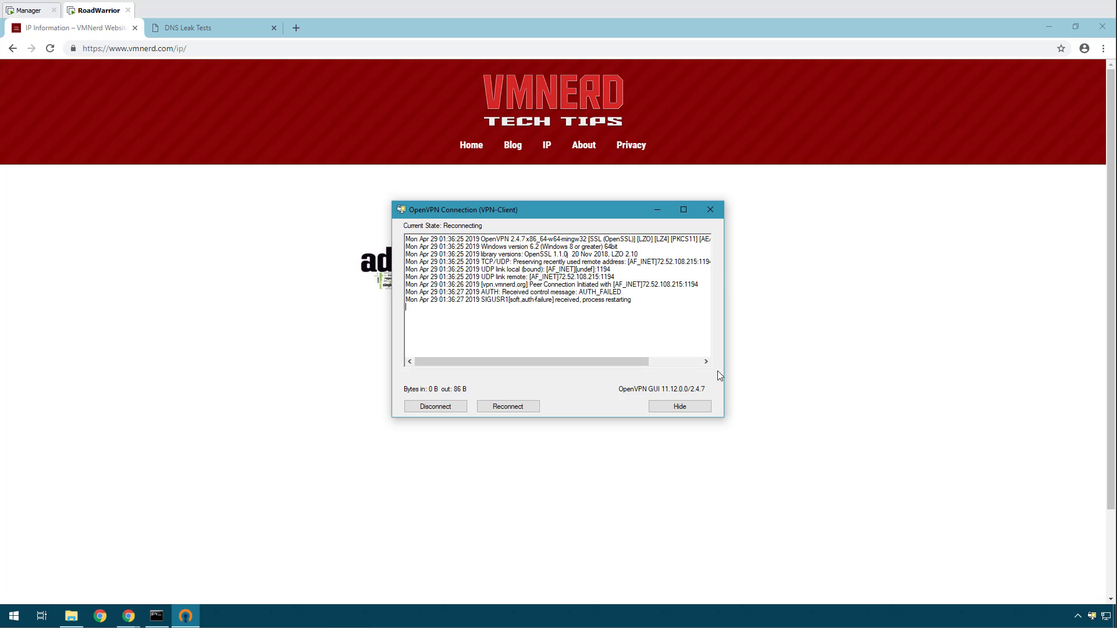
pyautogui.click(445, 408)
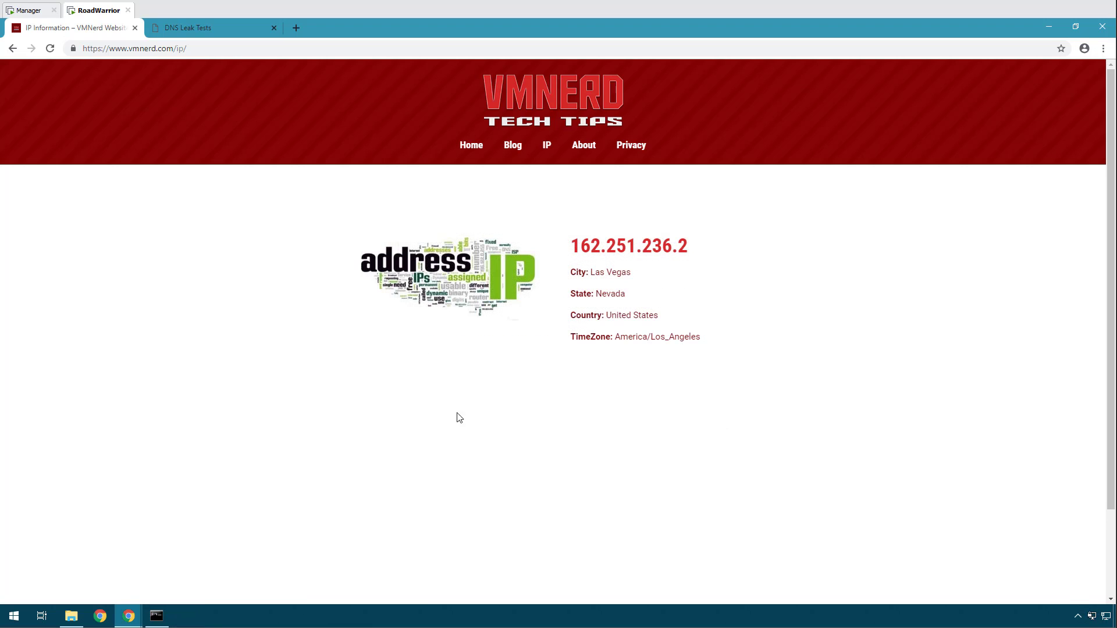
pyautogui.rightClick(1086, 614)
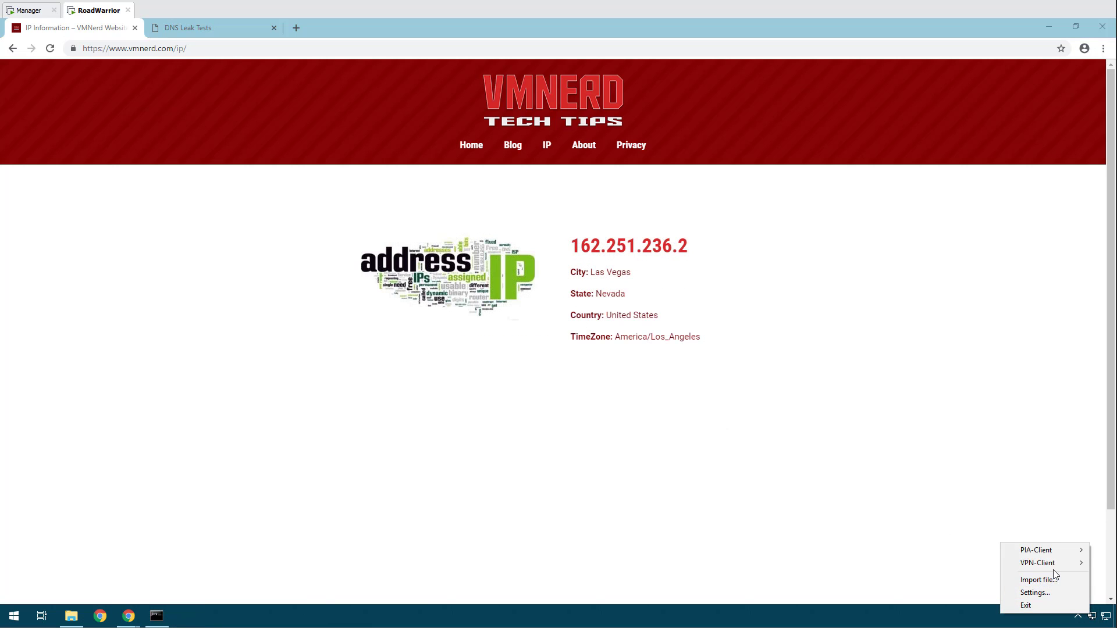
pyautogui.moveTo(1036, 563)
pyautogui.click(918, 469)
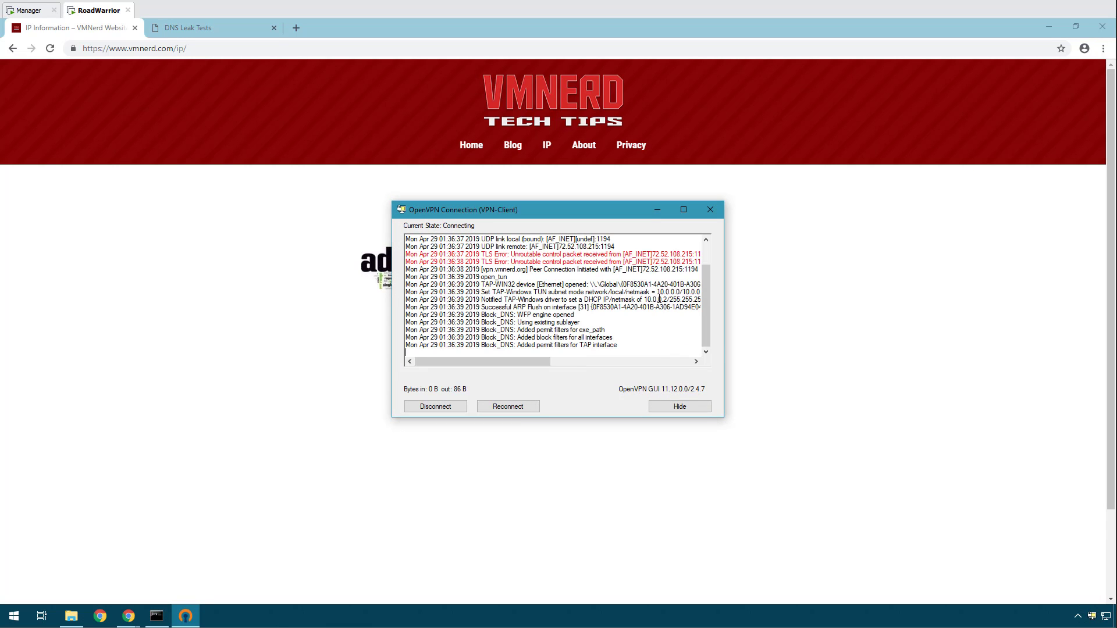
pyautogui.moveTo(645, 299); pyautogui.dragTo(668, 299)
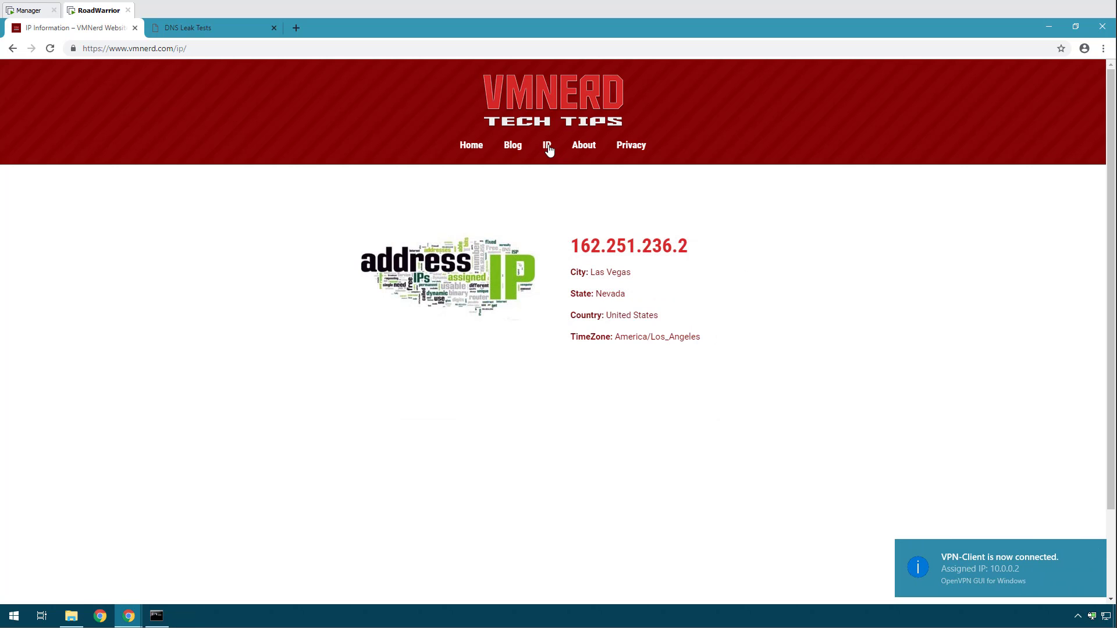
# Reload the IP page and check it shows public IP 72.52.108.215.
pyautogui.click(50, 49)
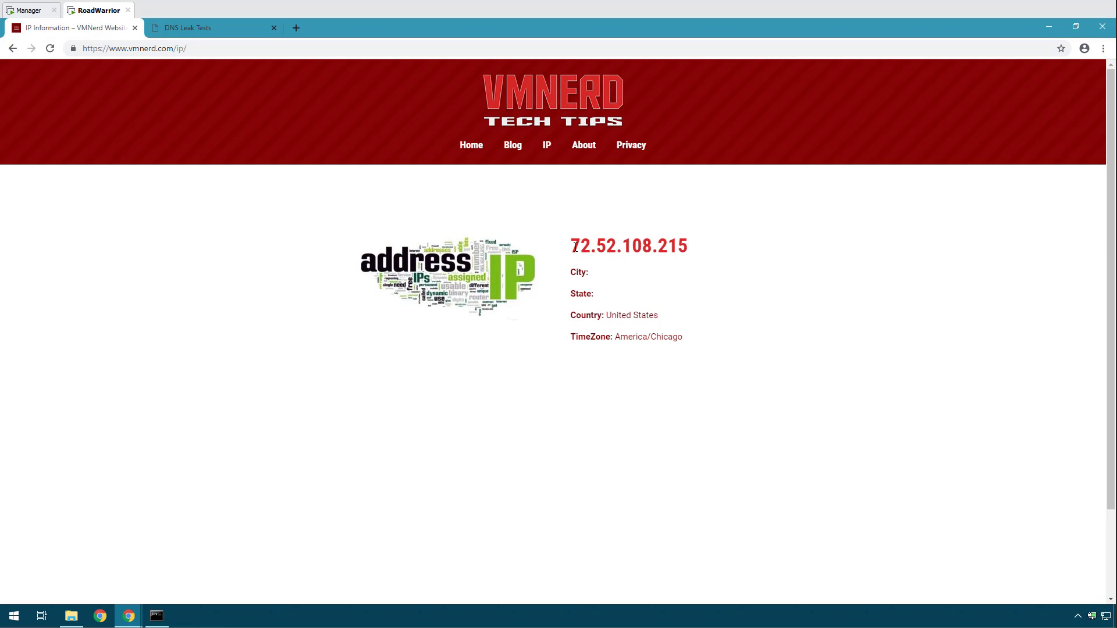
pyautogui.moveTo(575, 247); pyautogui.dragTo(700, 270)
pyautogui.click(704, 345)
# Switch the OpenVPN connection from VPN-Client to PIA-Client via the tray menu.
pyautogui.moveTo(1091, 620)
pyautogui.rightClick(1091, 618)
pyautogui.moveTo(1053, 567)
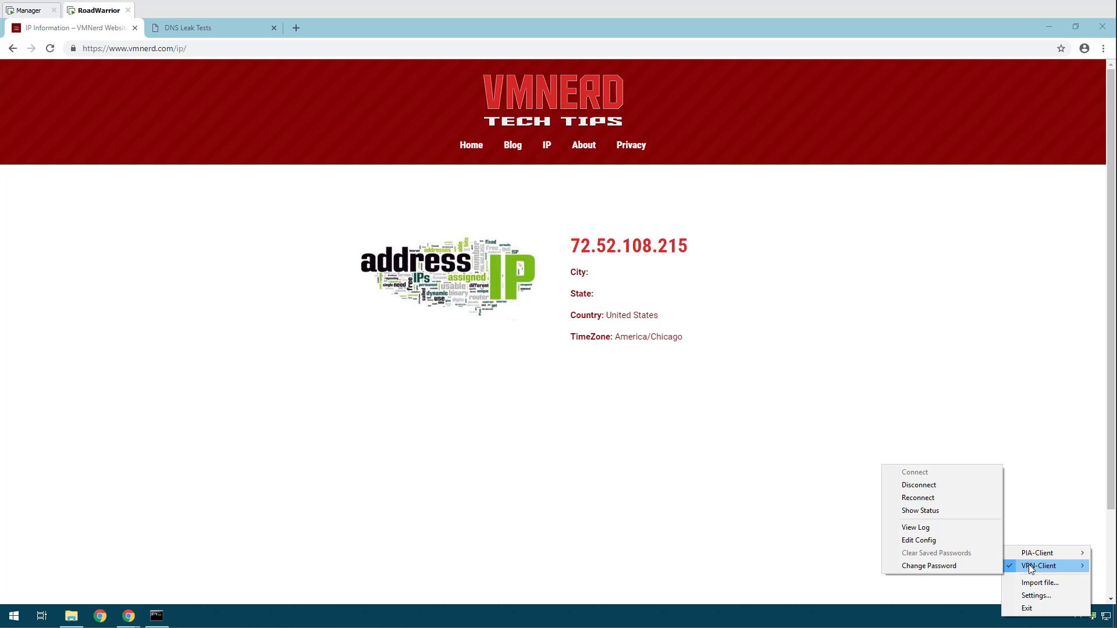
pyautogui.click(927, 486)
pyautogui.rightClick(1092, 618)
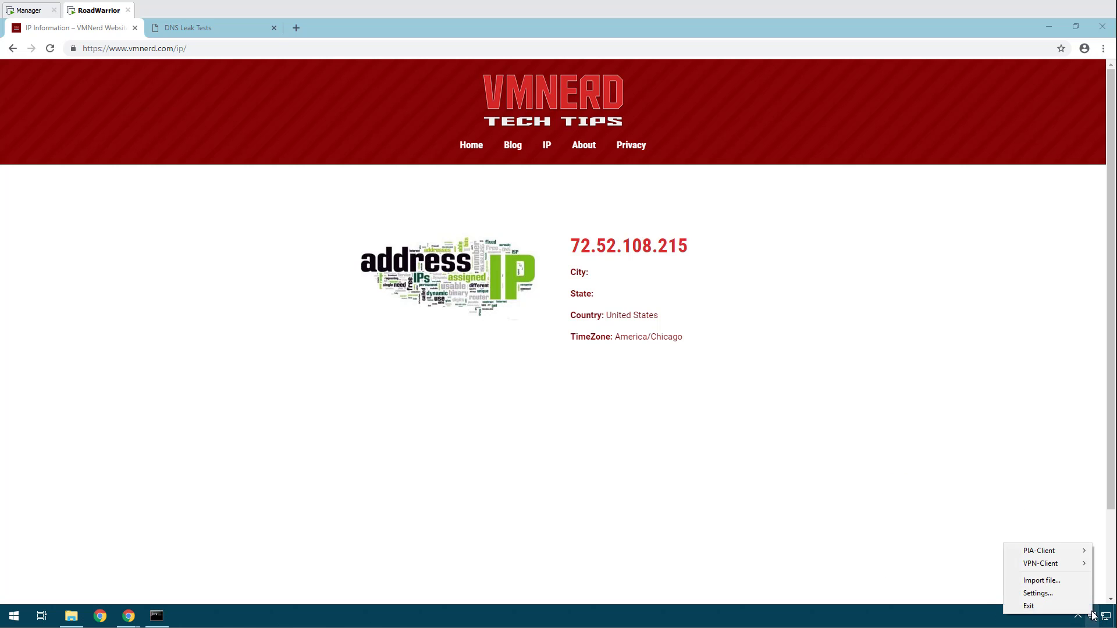
pyautogui.moveTo(1052, 557)
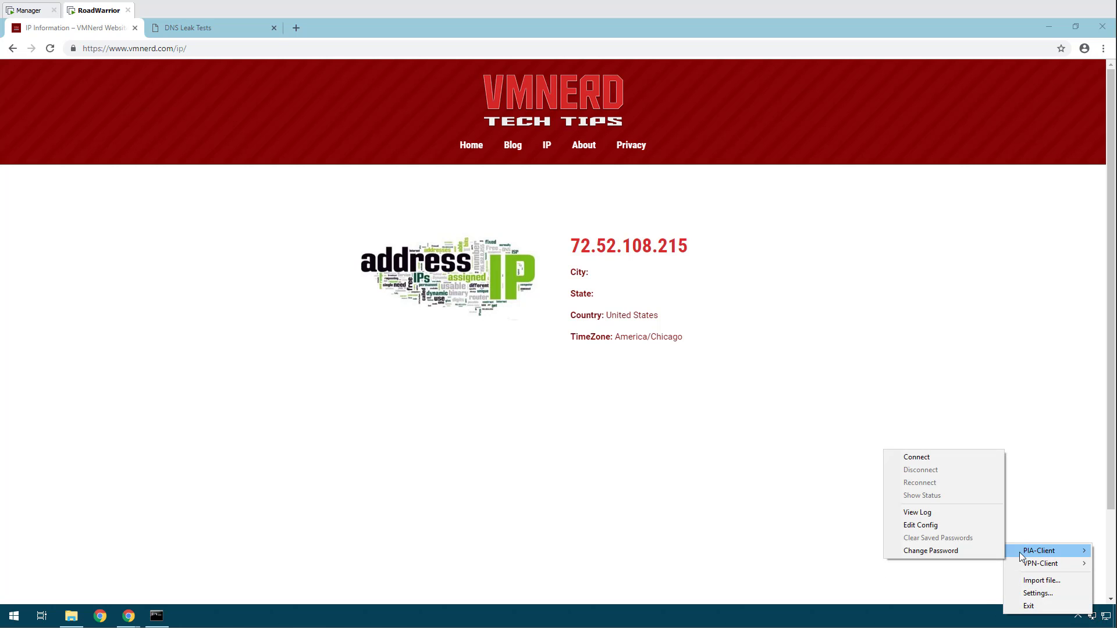
pyautogui.click(934, 459)
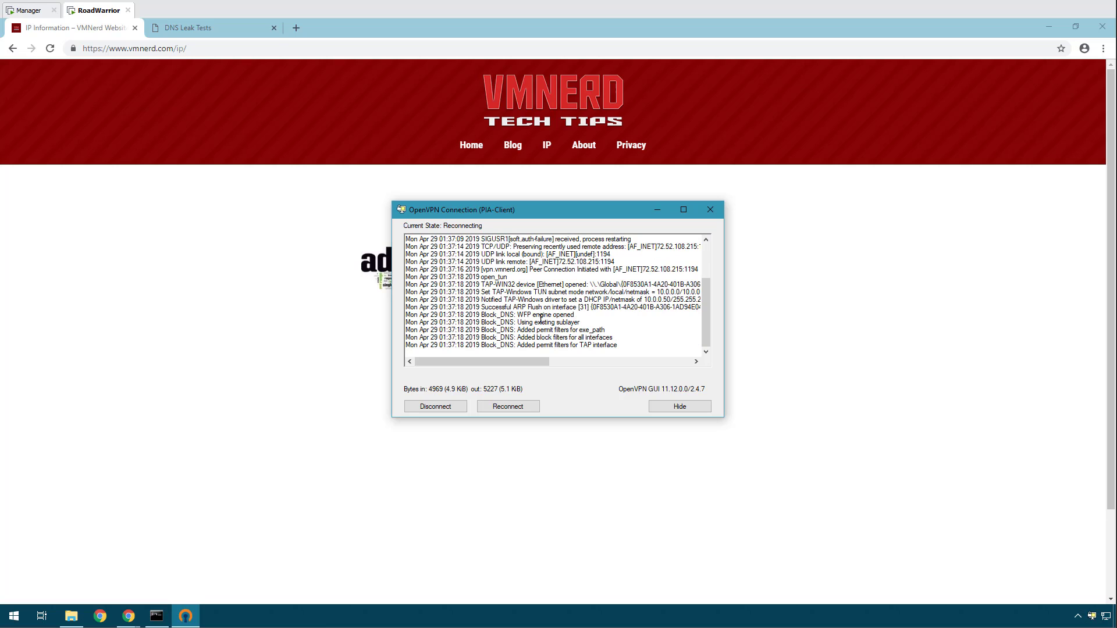
pyautogui.moveTo(654, 306); pyautogui.dragTo(668, 302)
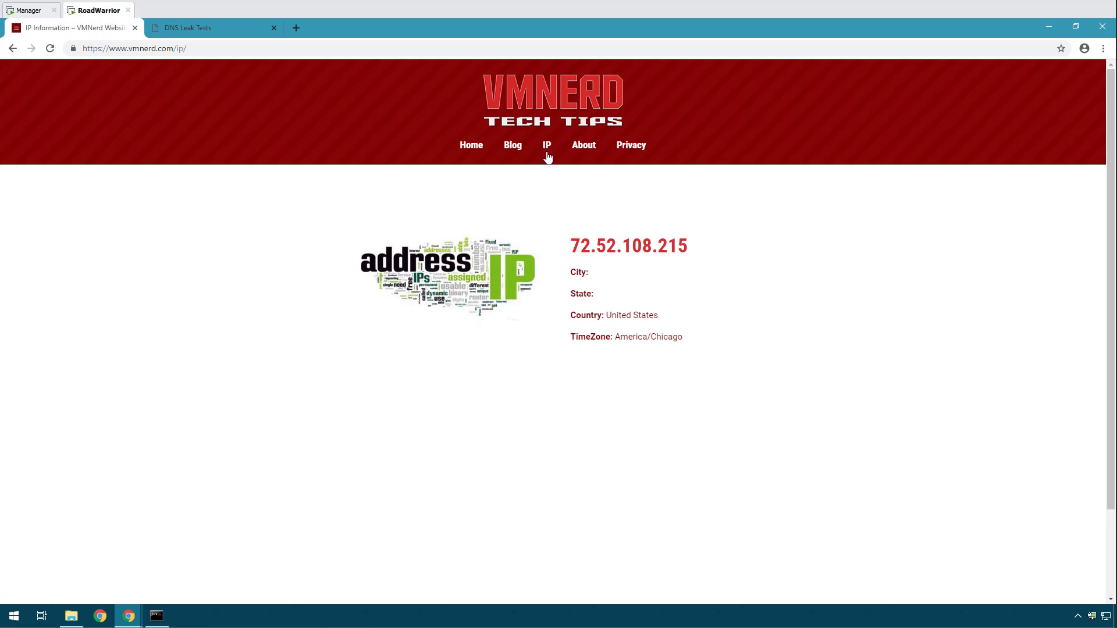
# Confirm the IP page shows 162.251.236.2 Las Vegas, then restart the dnsleak.com test.
pyautogui.click(49, 48)
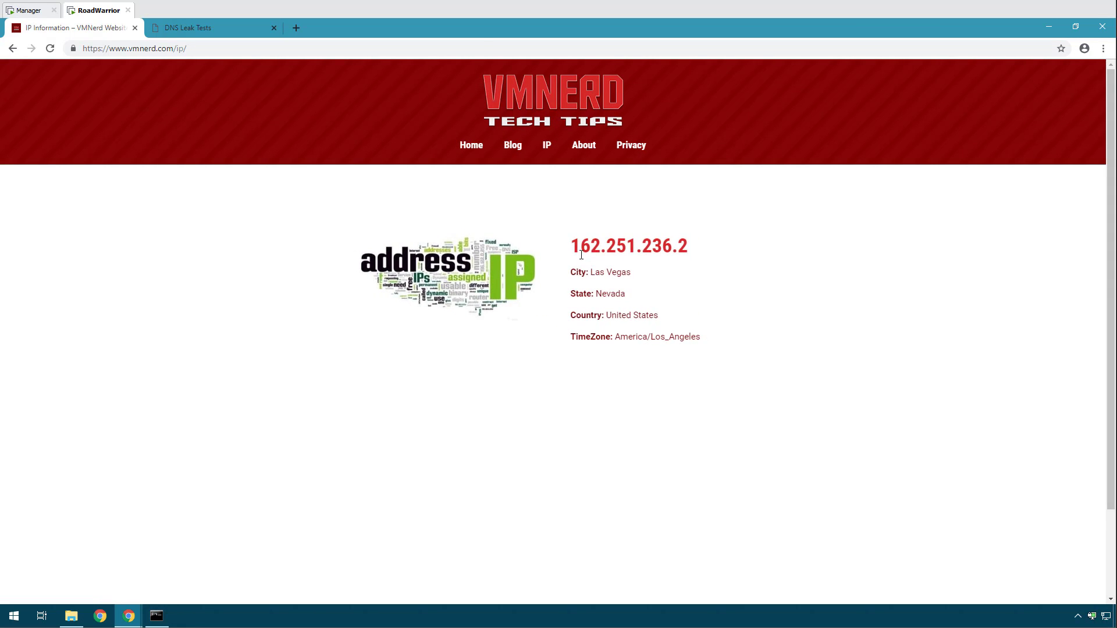
pyautogui.moveTo(571, 247); pyautogui.dragTo(712, 340)
pyautogui.click(652, 272)
pyautogui.click(211, 29)
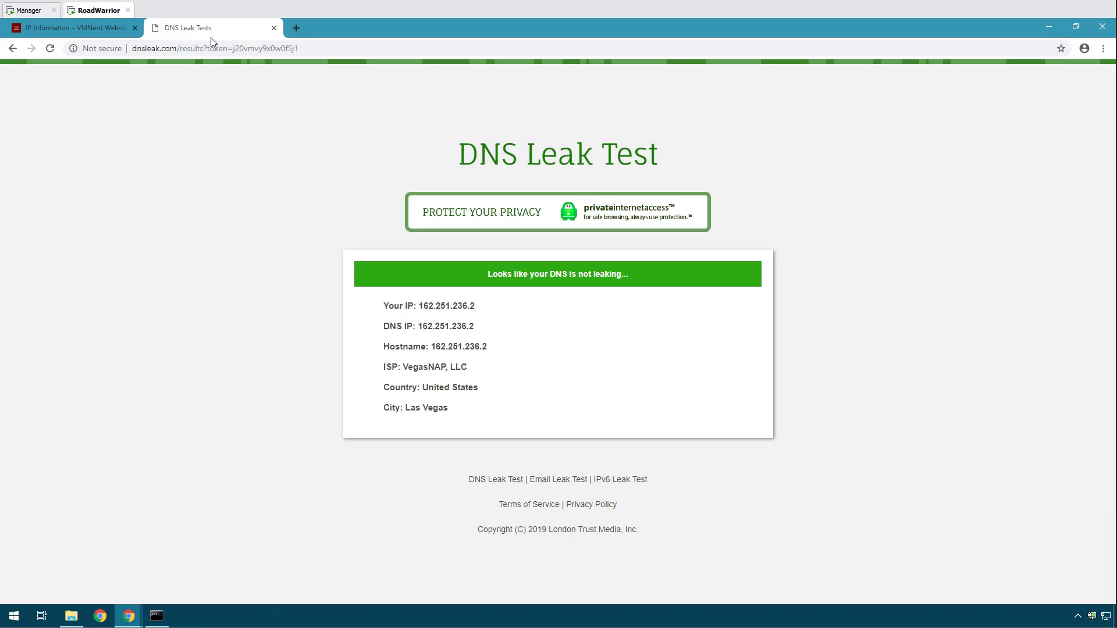
pyautogui.click(12, 48)
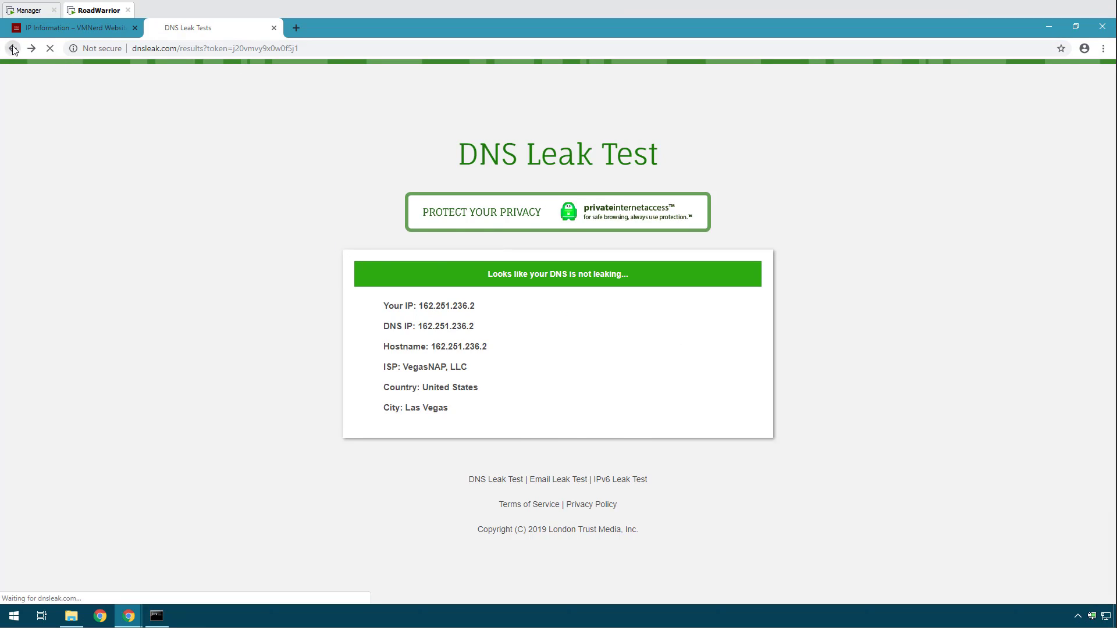
pyautogui.click(565, 314)
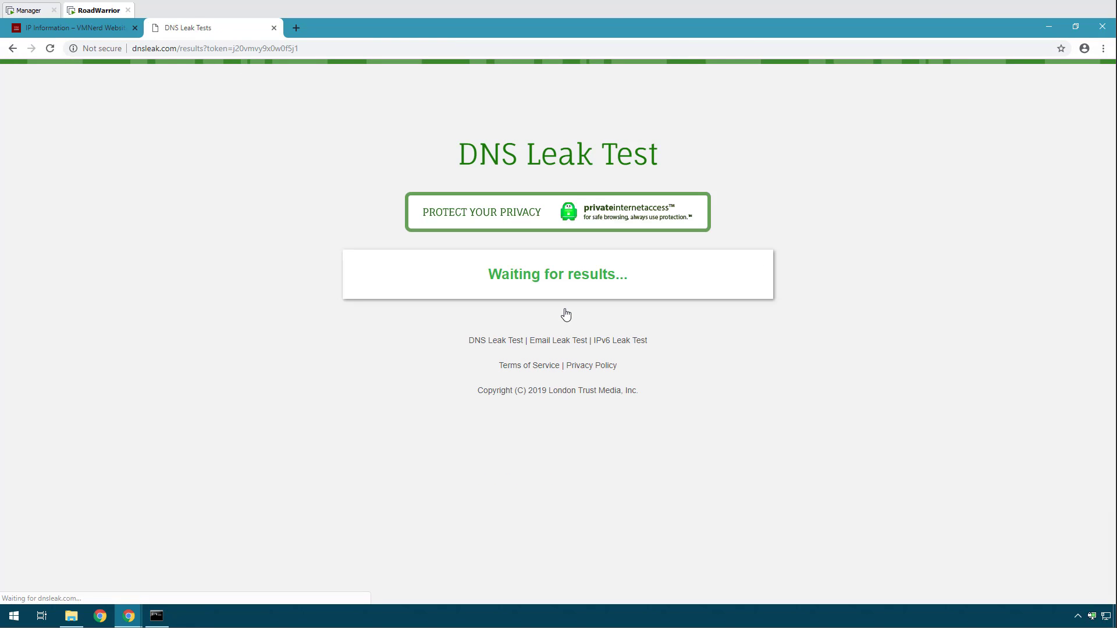